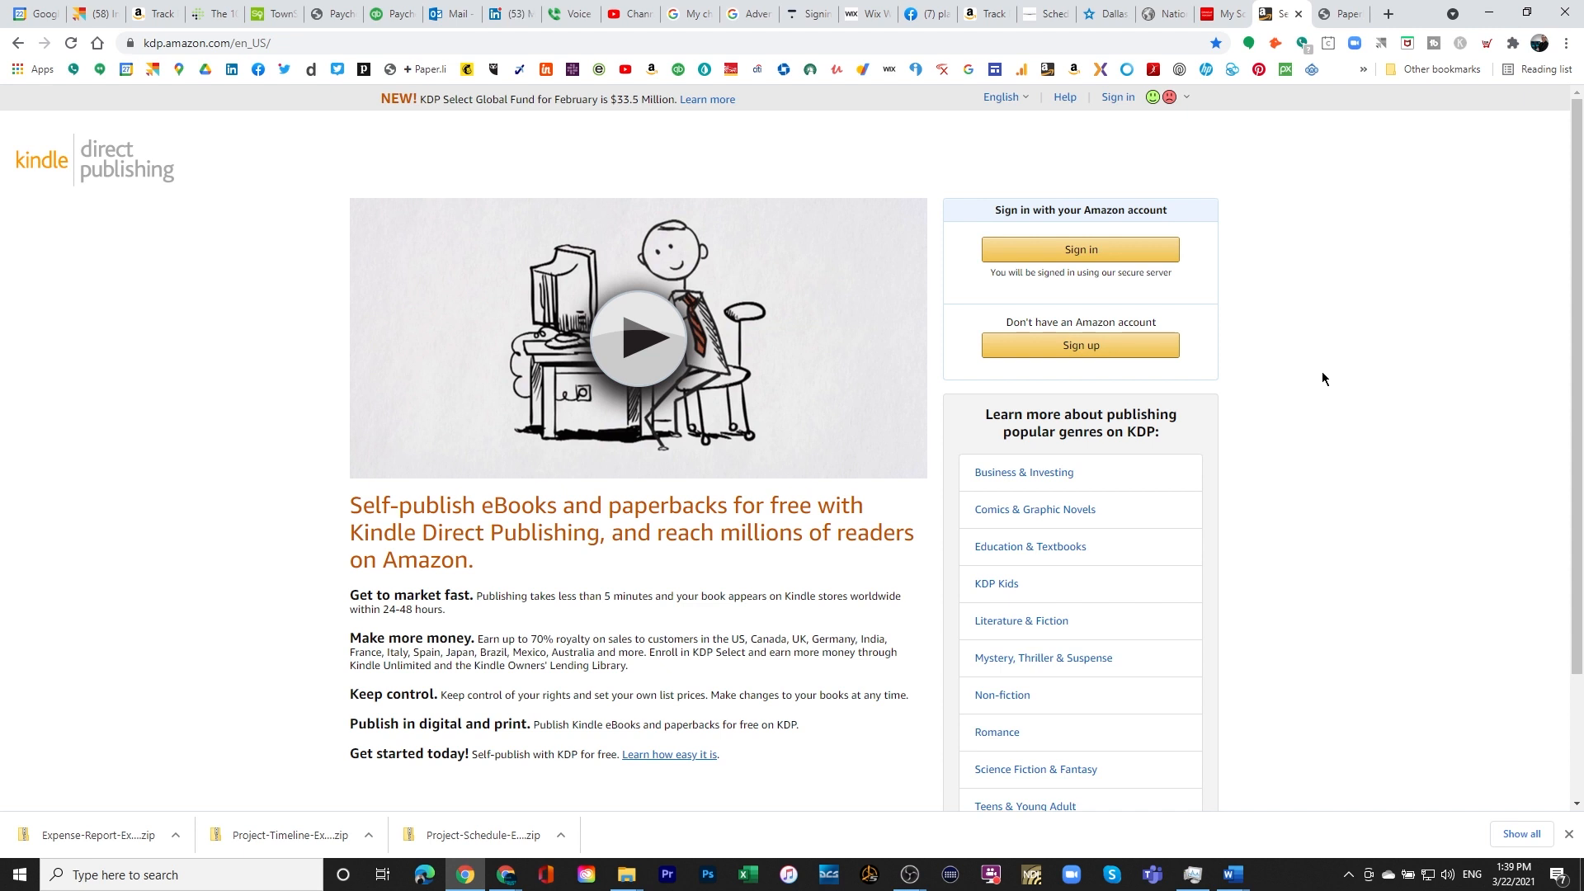
- Sign in to Kindle Direct Publishing with the saved Amazon account credentials
left_click(1077, 251)
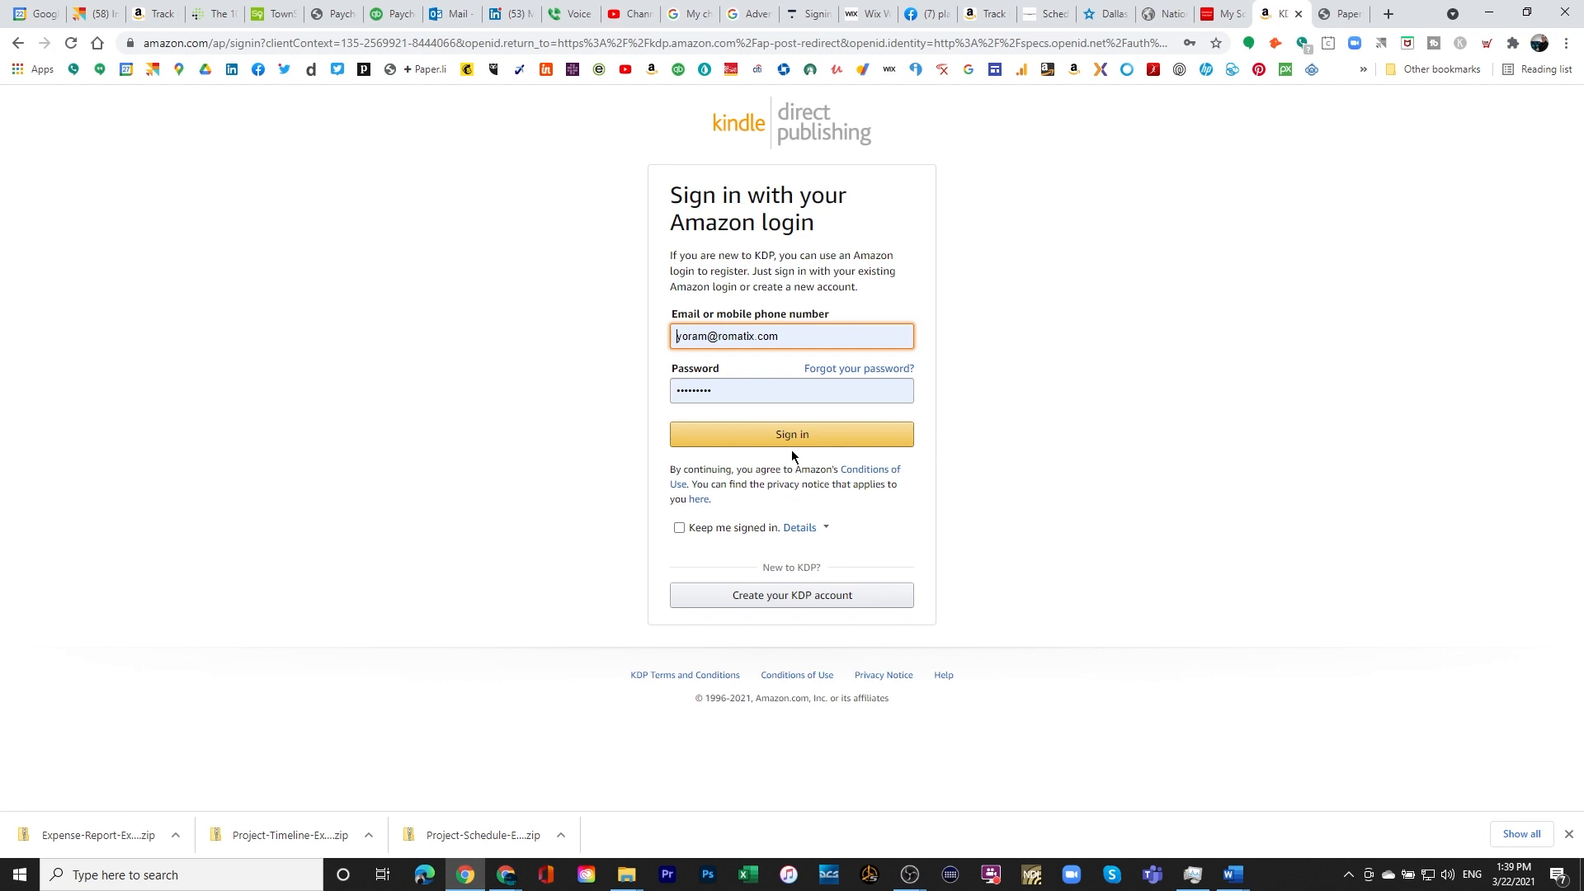
left_click(792, 438)
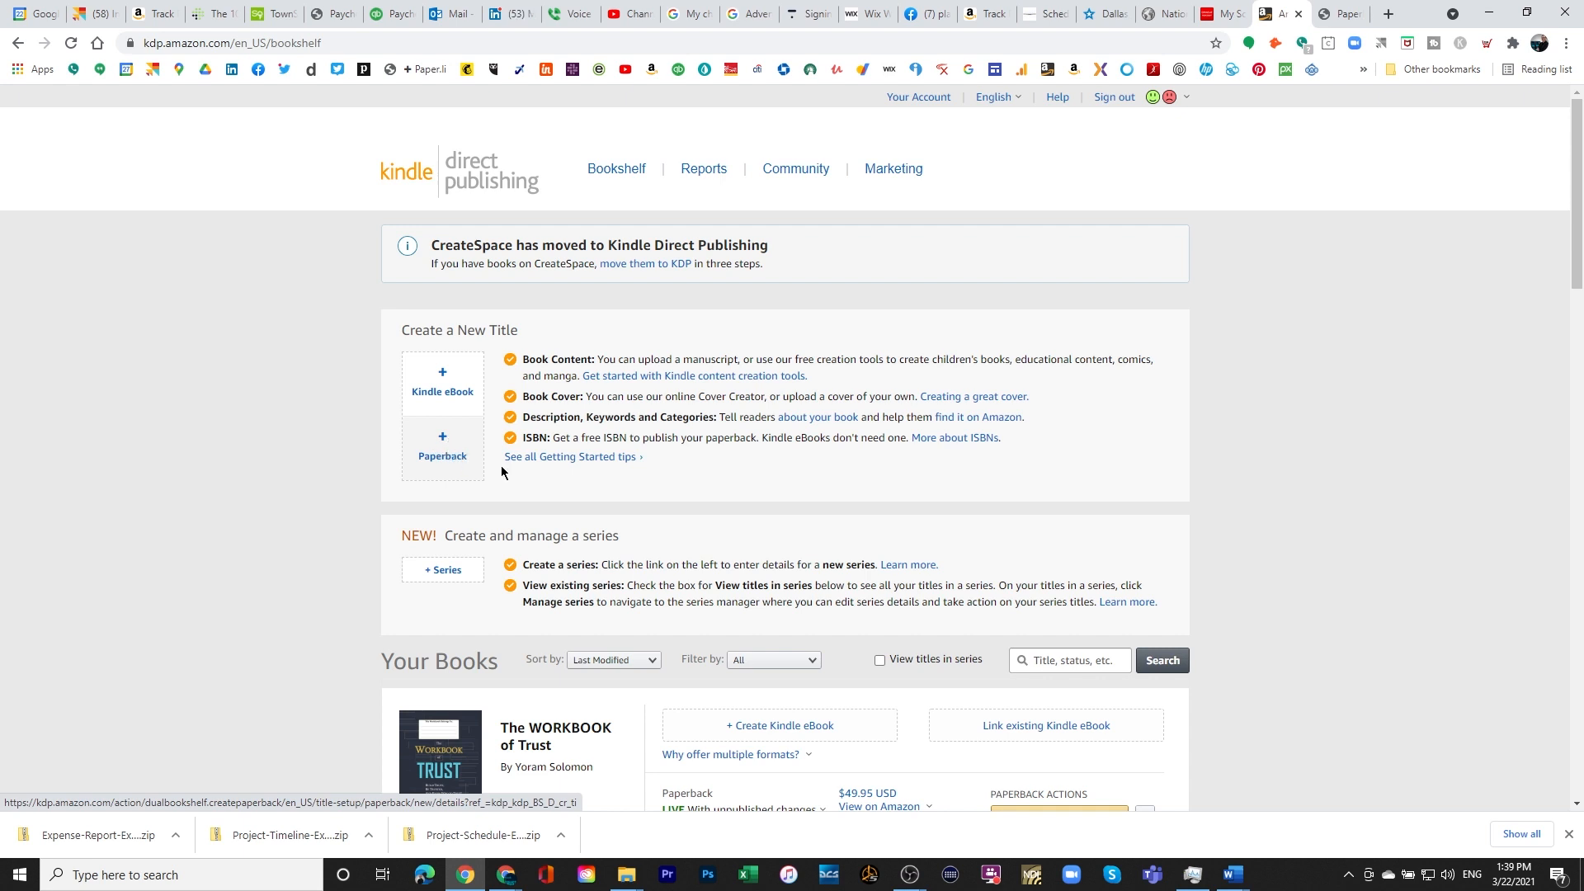
- Check the publishing status details of the paperback edition of The WORKBOOK of Trust
scroll(557, 522, "down", 3)
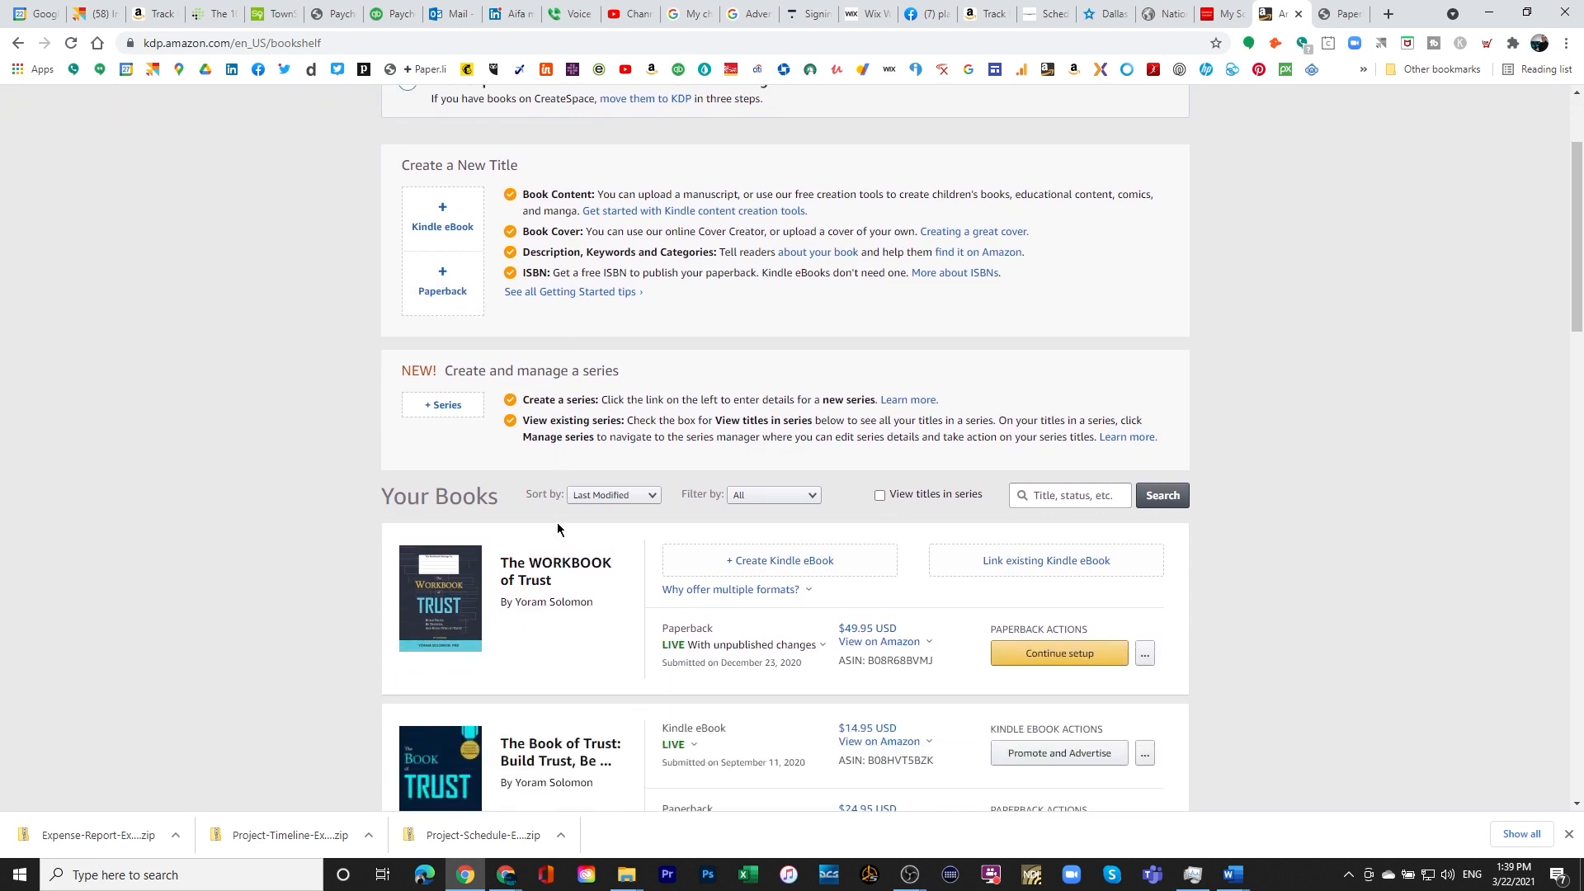
scroll(585, 585, "down", 1)
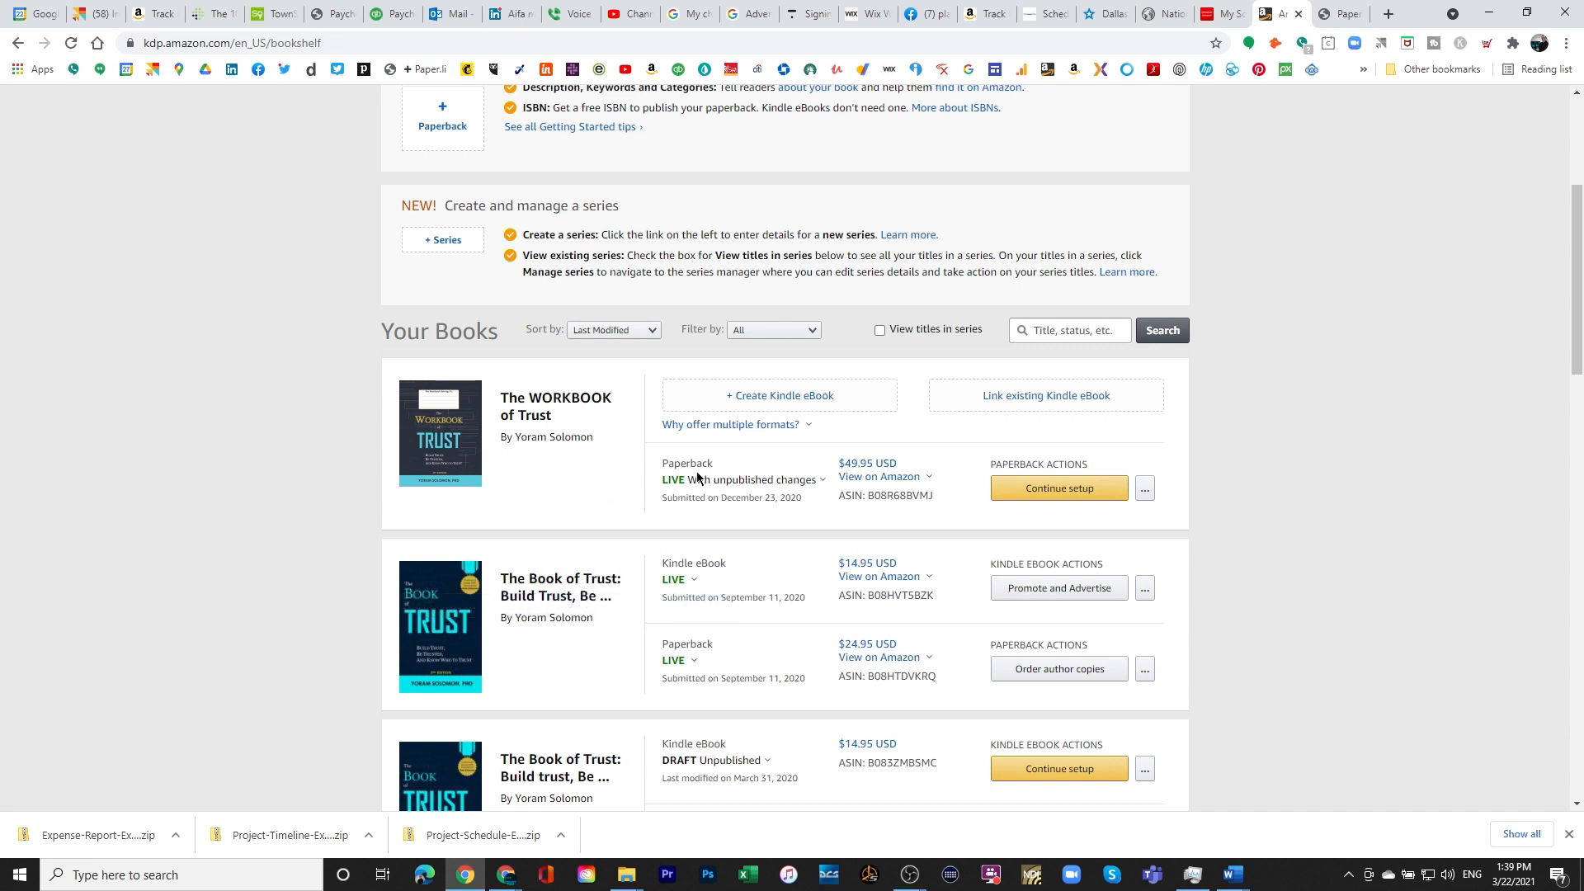
left_click(668, 485)
left_click(479, 463)
left_click(669, 480)
left_click(706, 484)
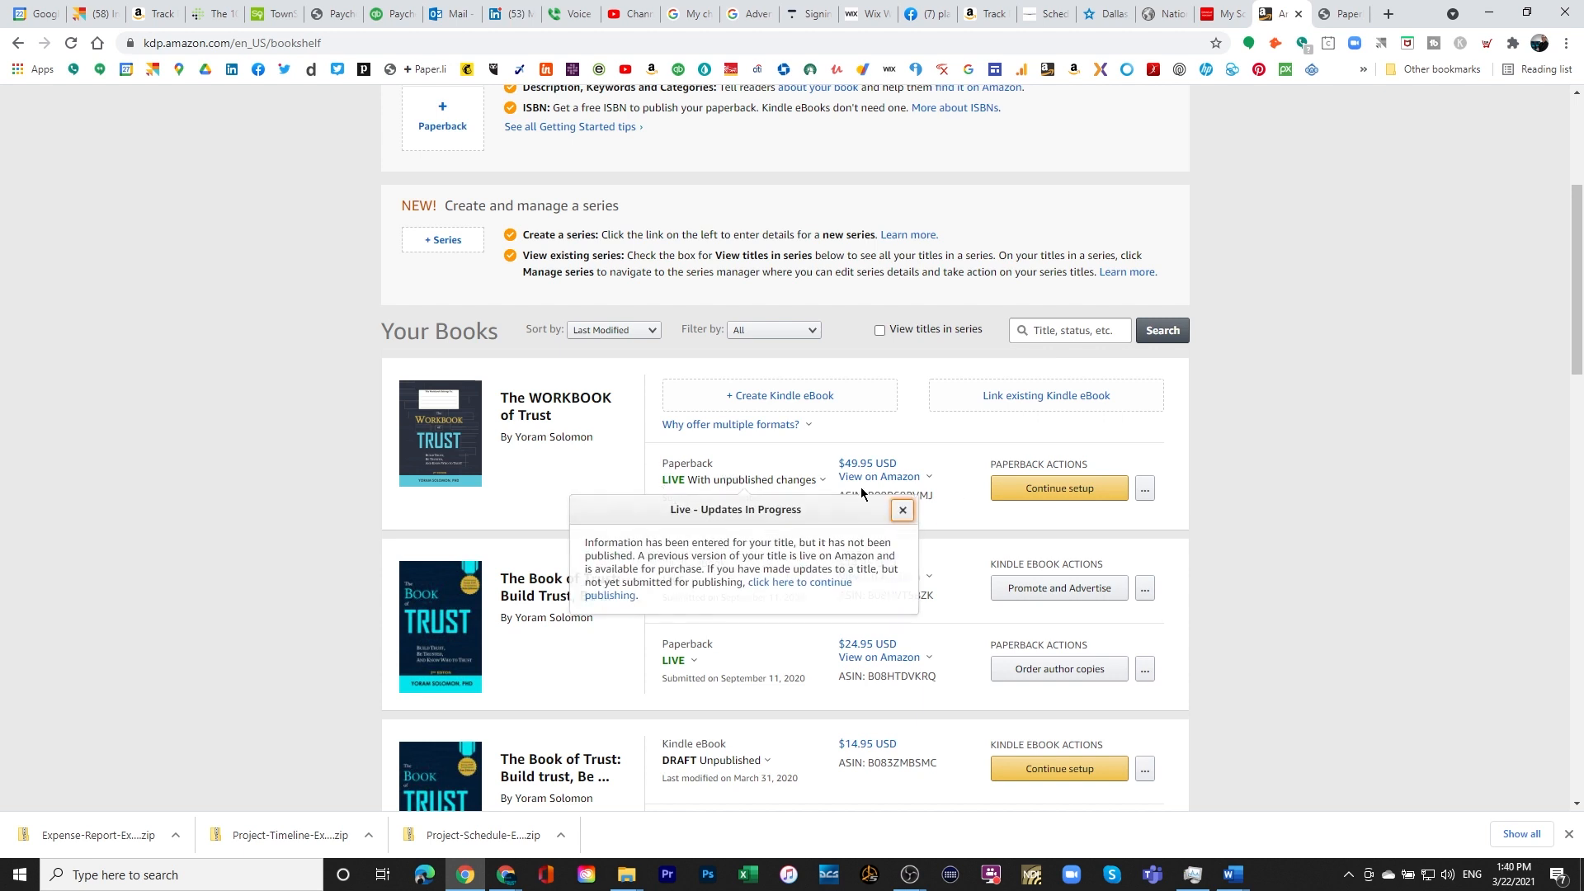
left_click(704, 484)
left_click(775, 444)
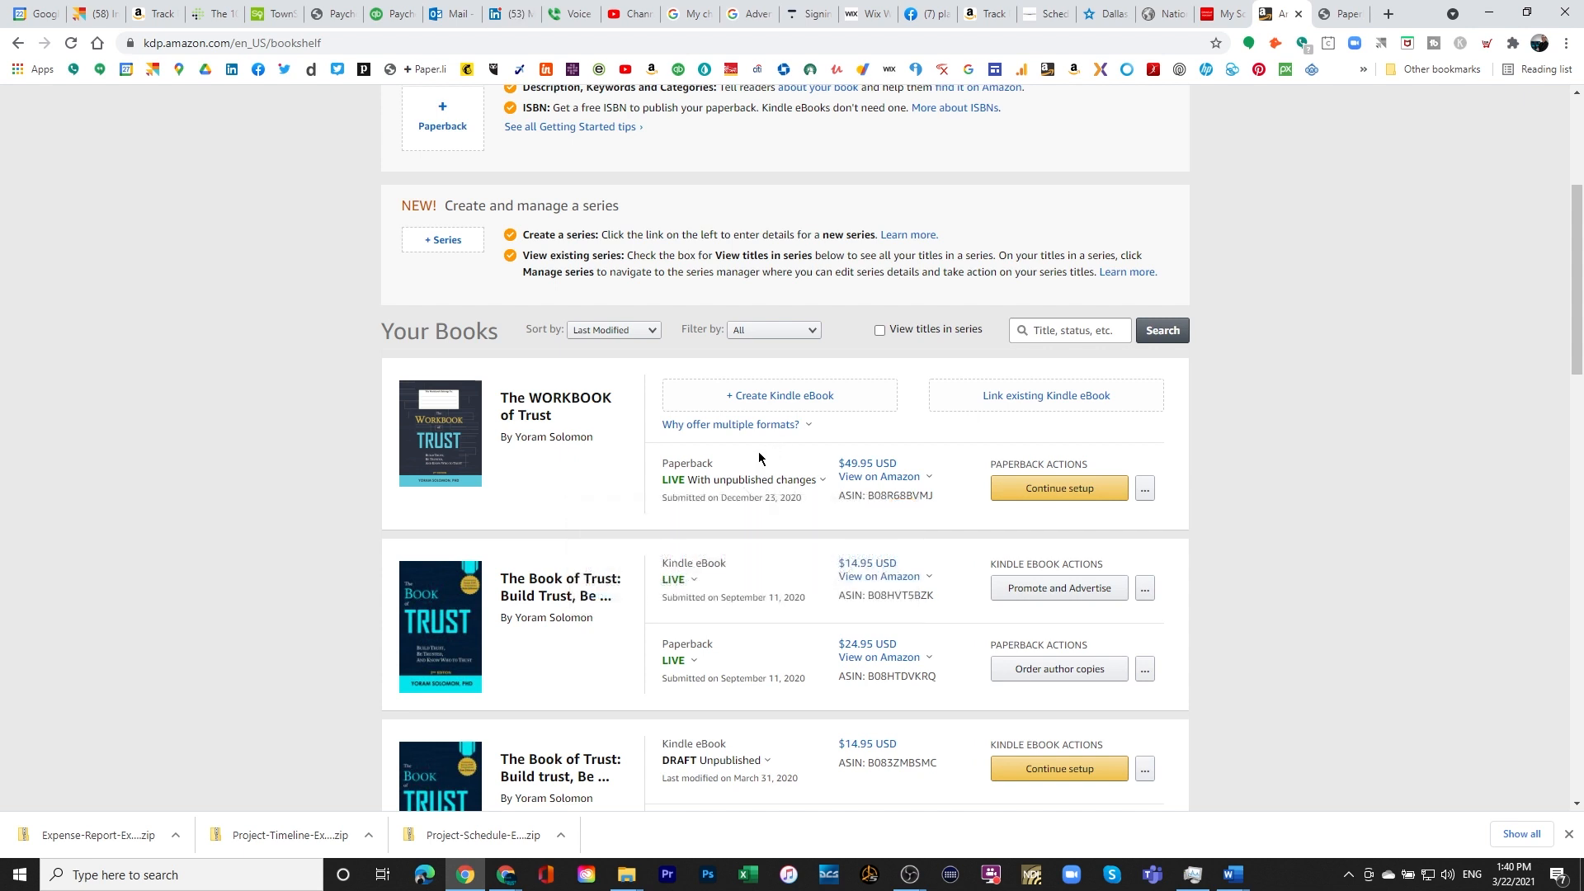
- Check the status details of The Book of Trust's live Kindle eBook and of its unpublished draft Kindle eBook
scroll(759, 457, "down", 2)
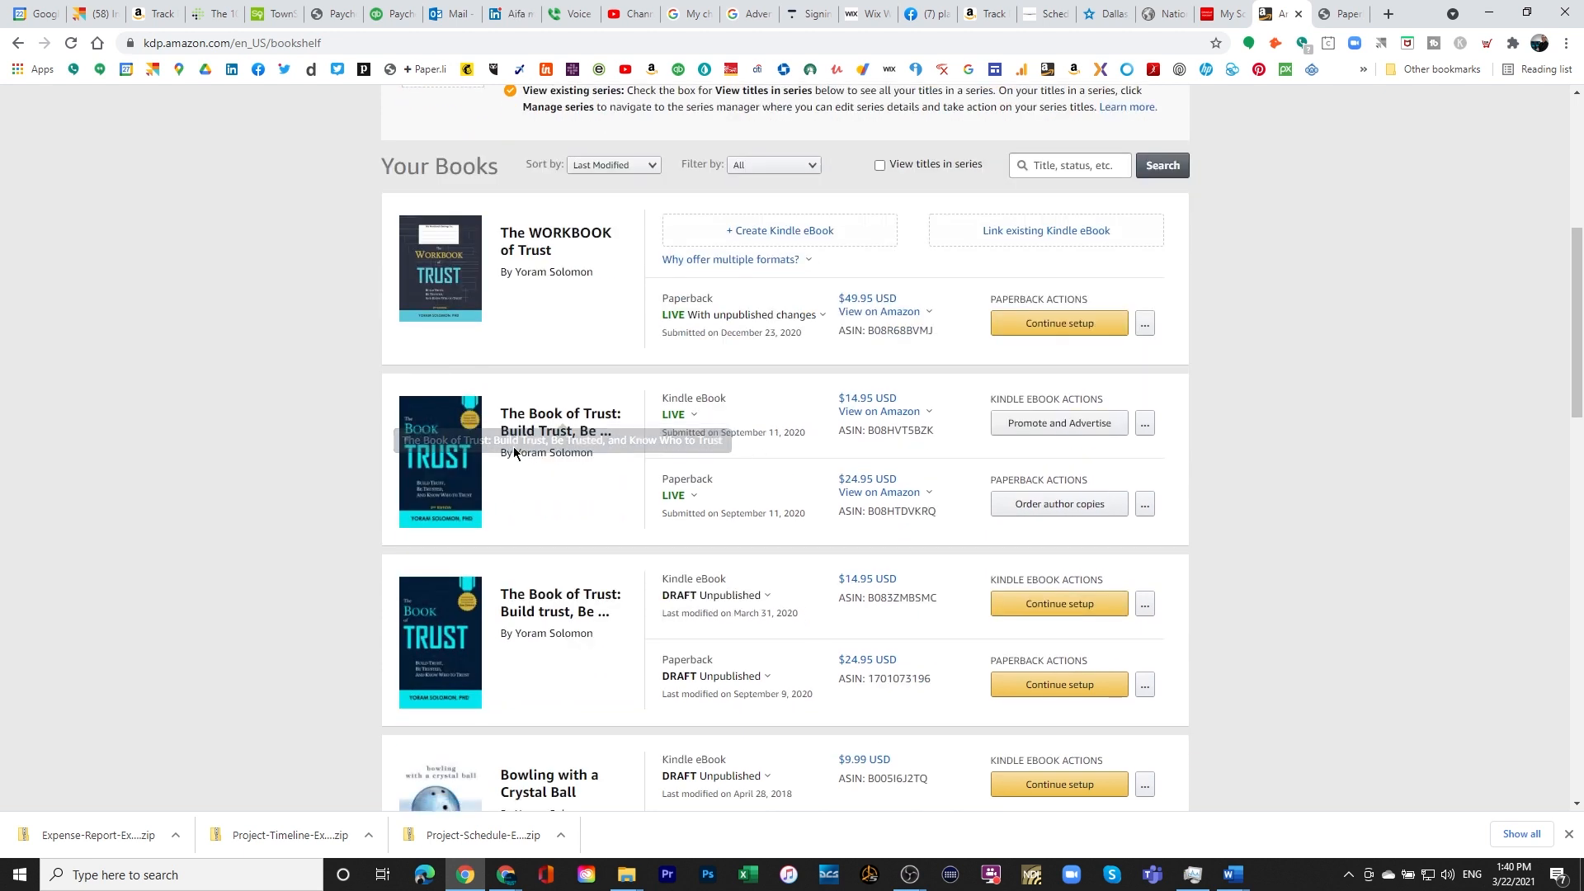
left_click(696, 416)
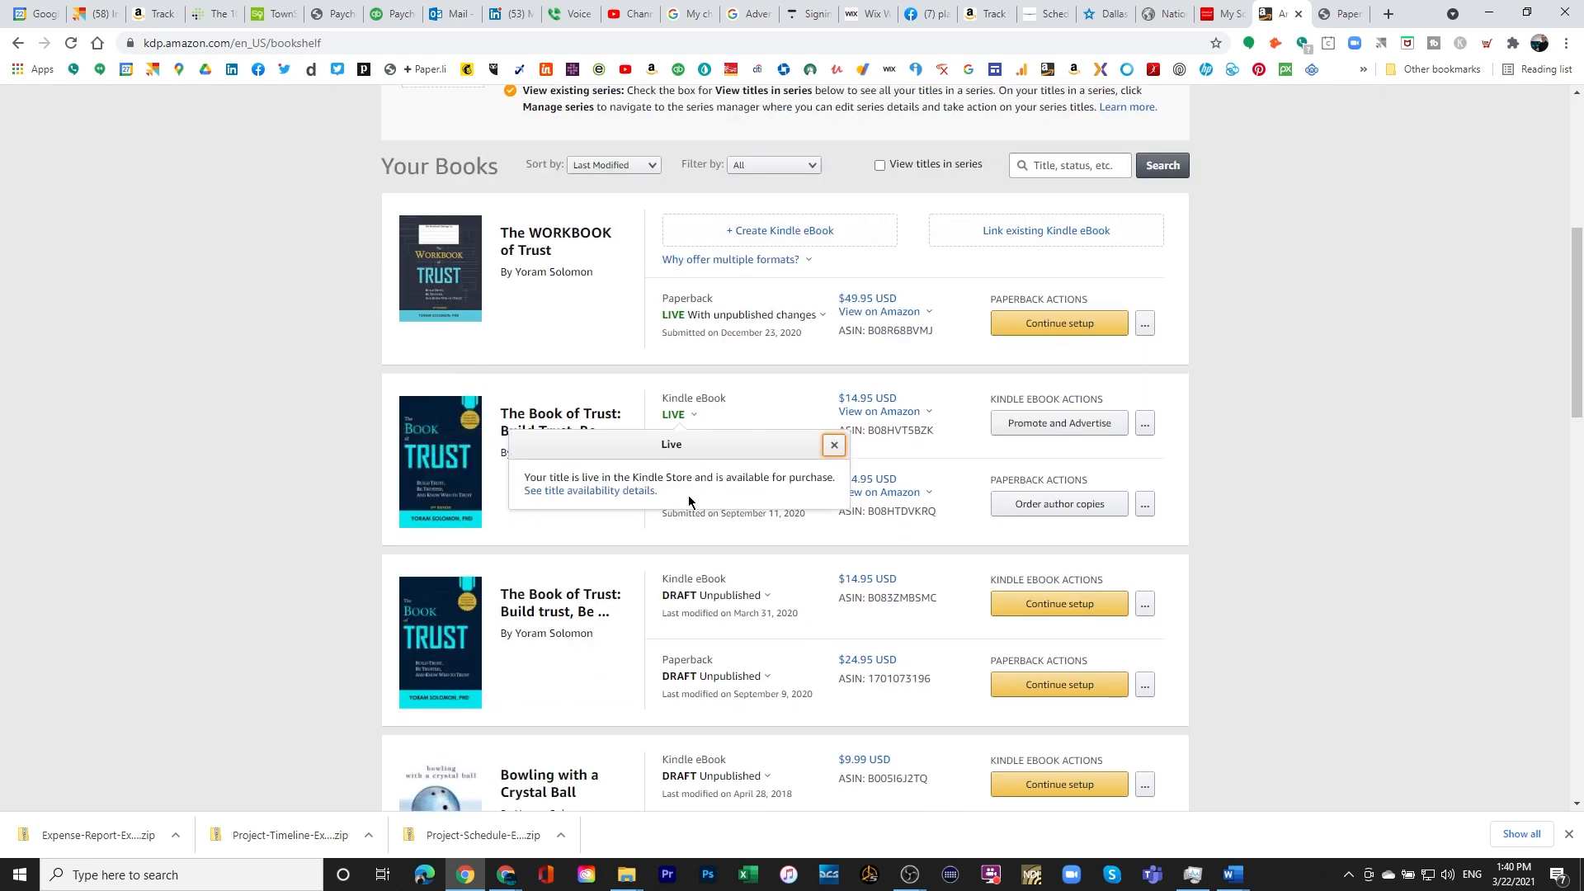
left_click(677, 395)
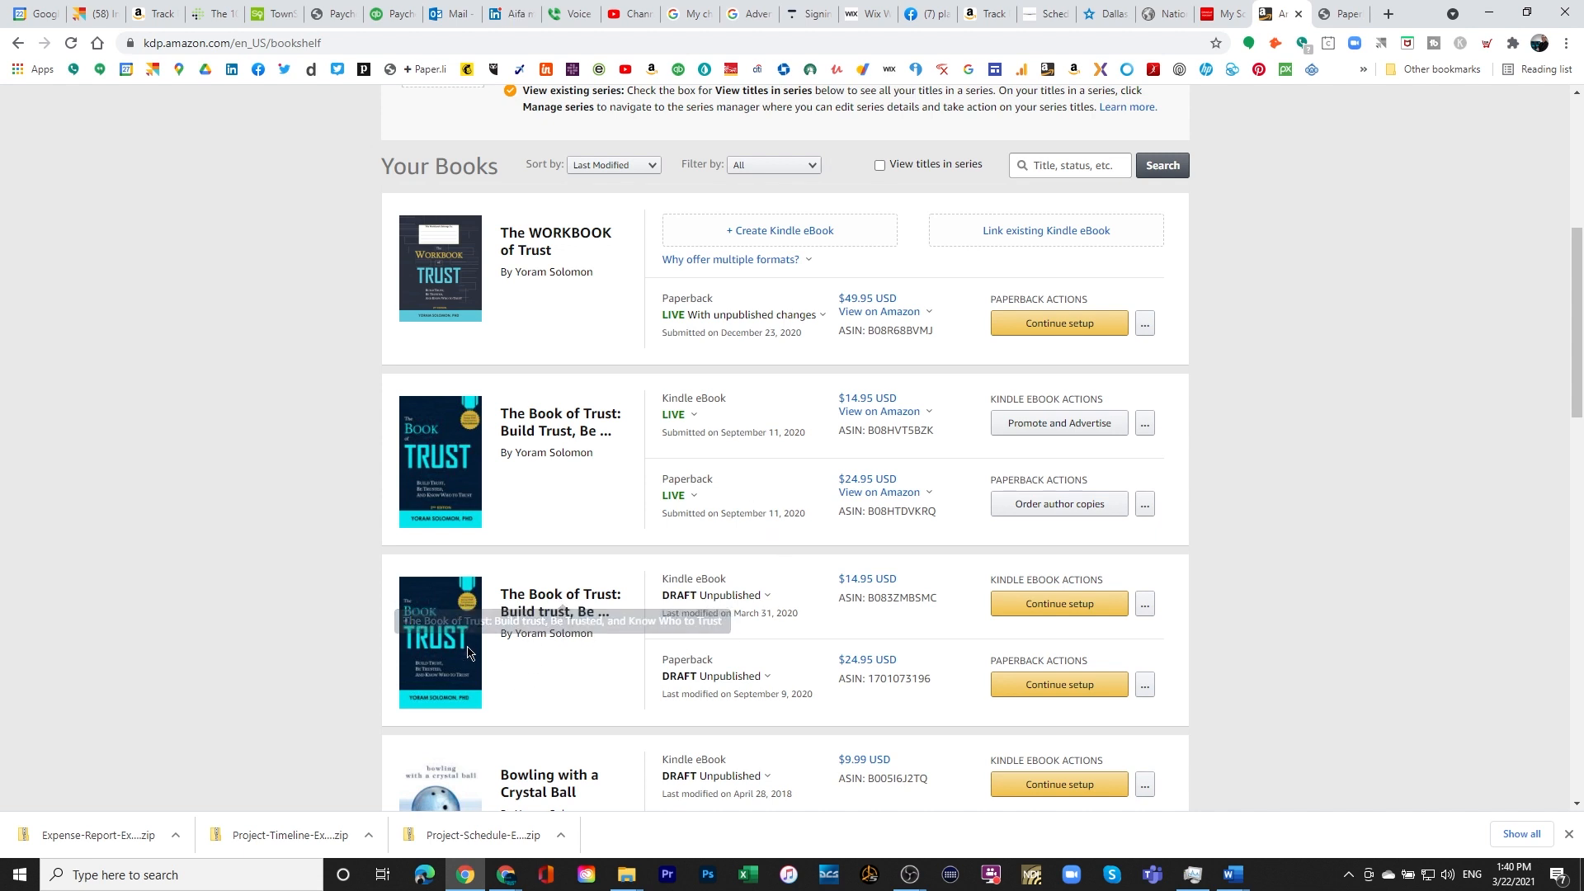
left_click(670, 592)
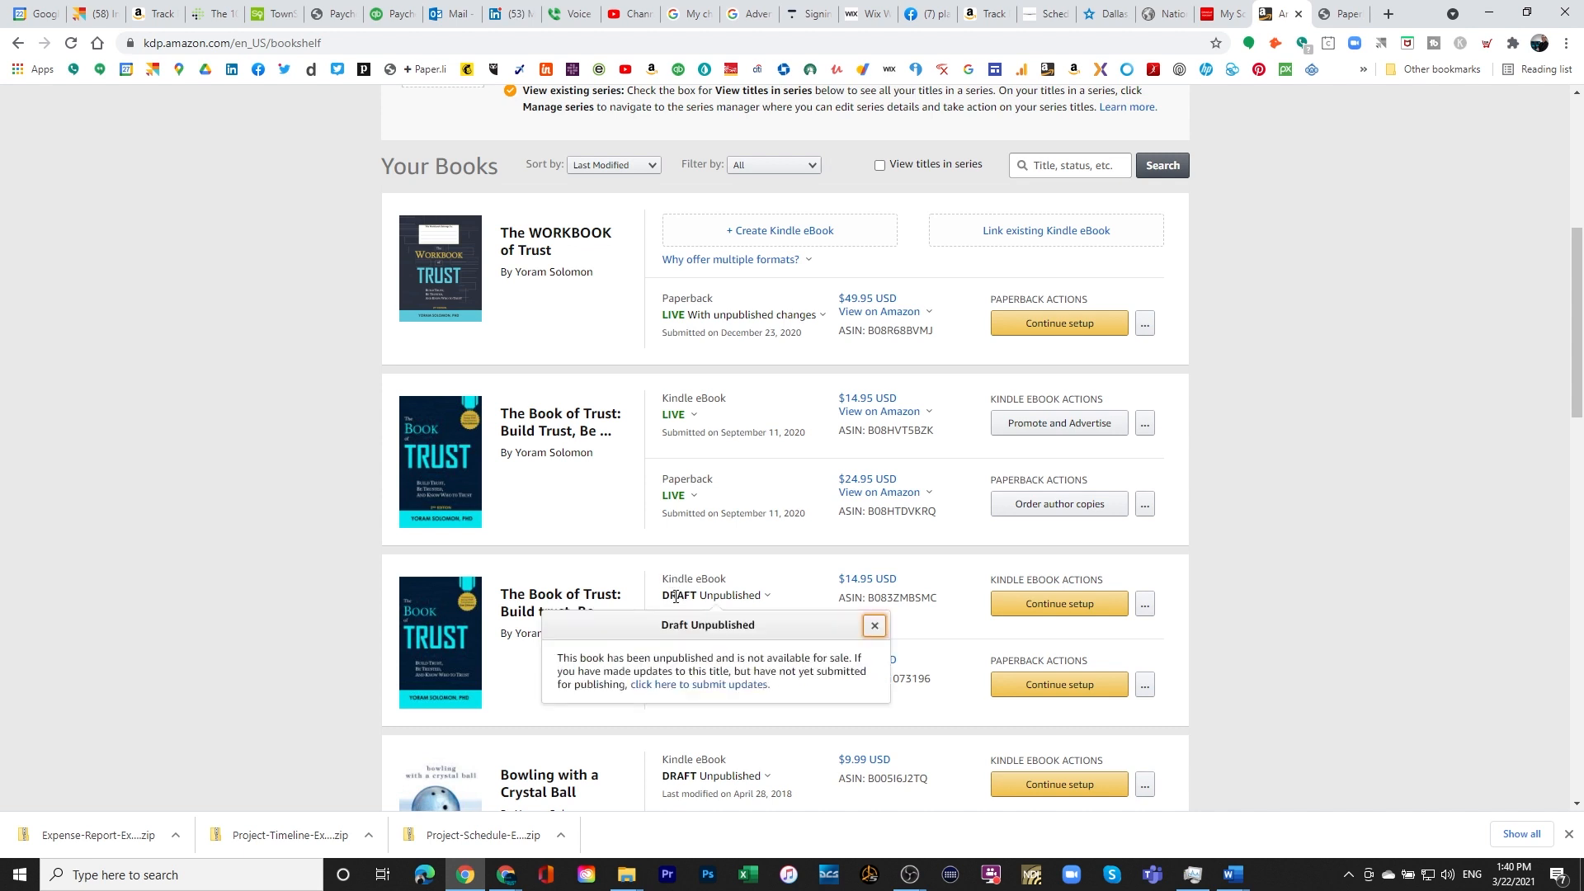
left_click(922, 641)
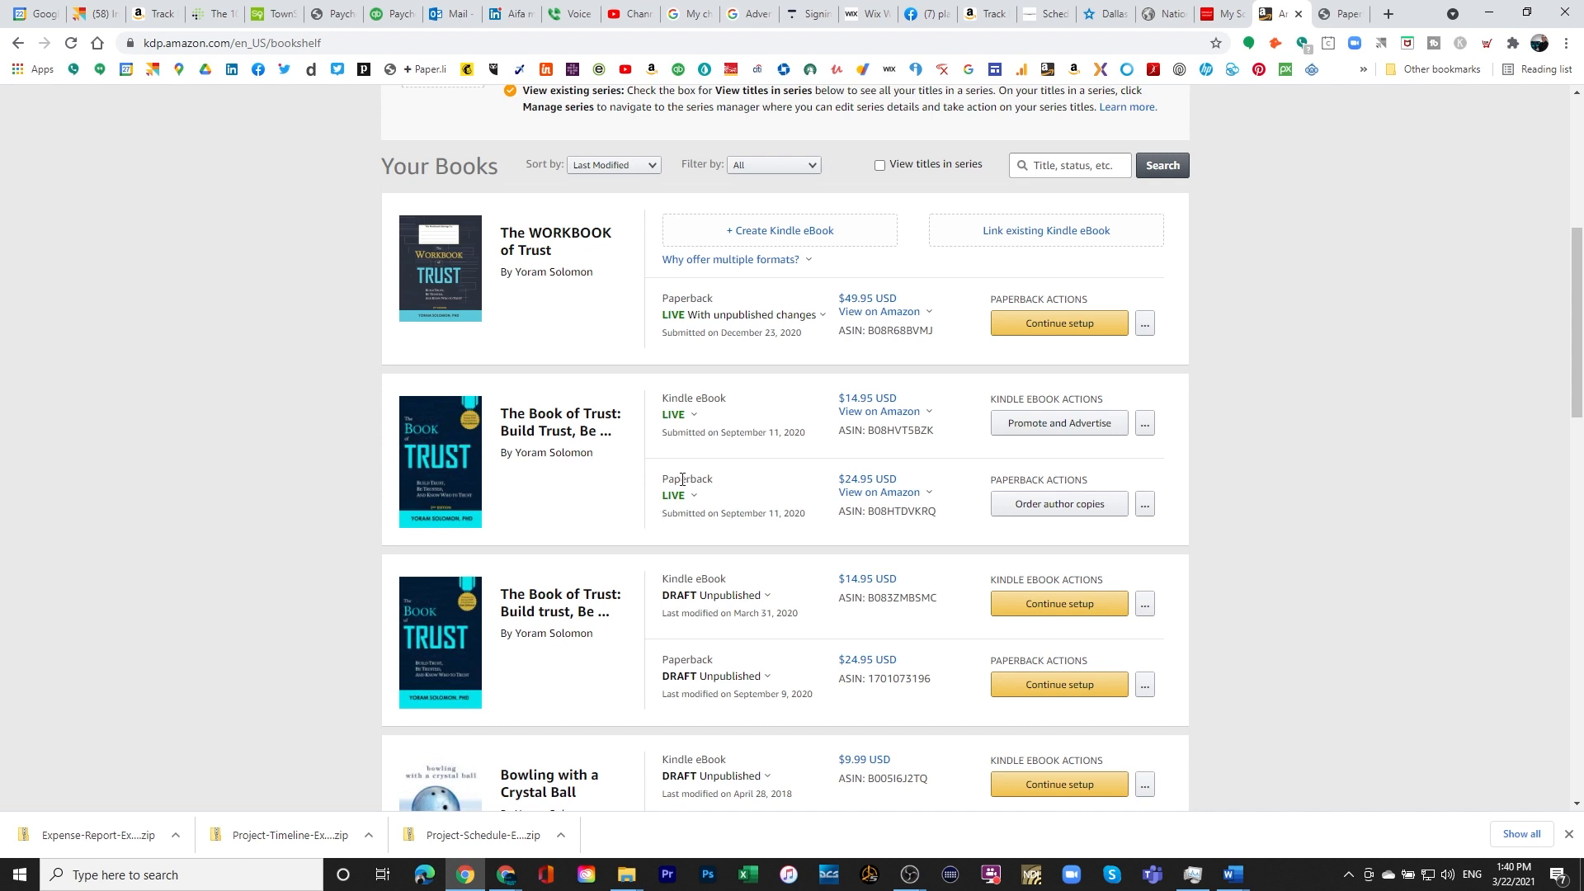
left_click(1145, 506)
- Start creating a new paperback title
scroll(1205, 497, "up", 6)
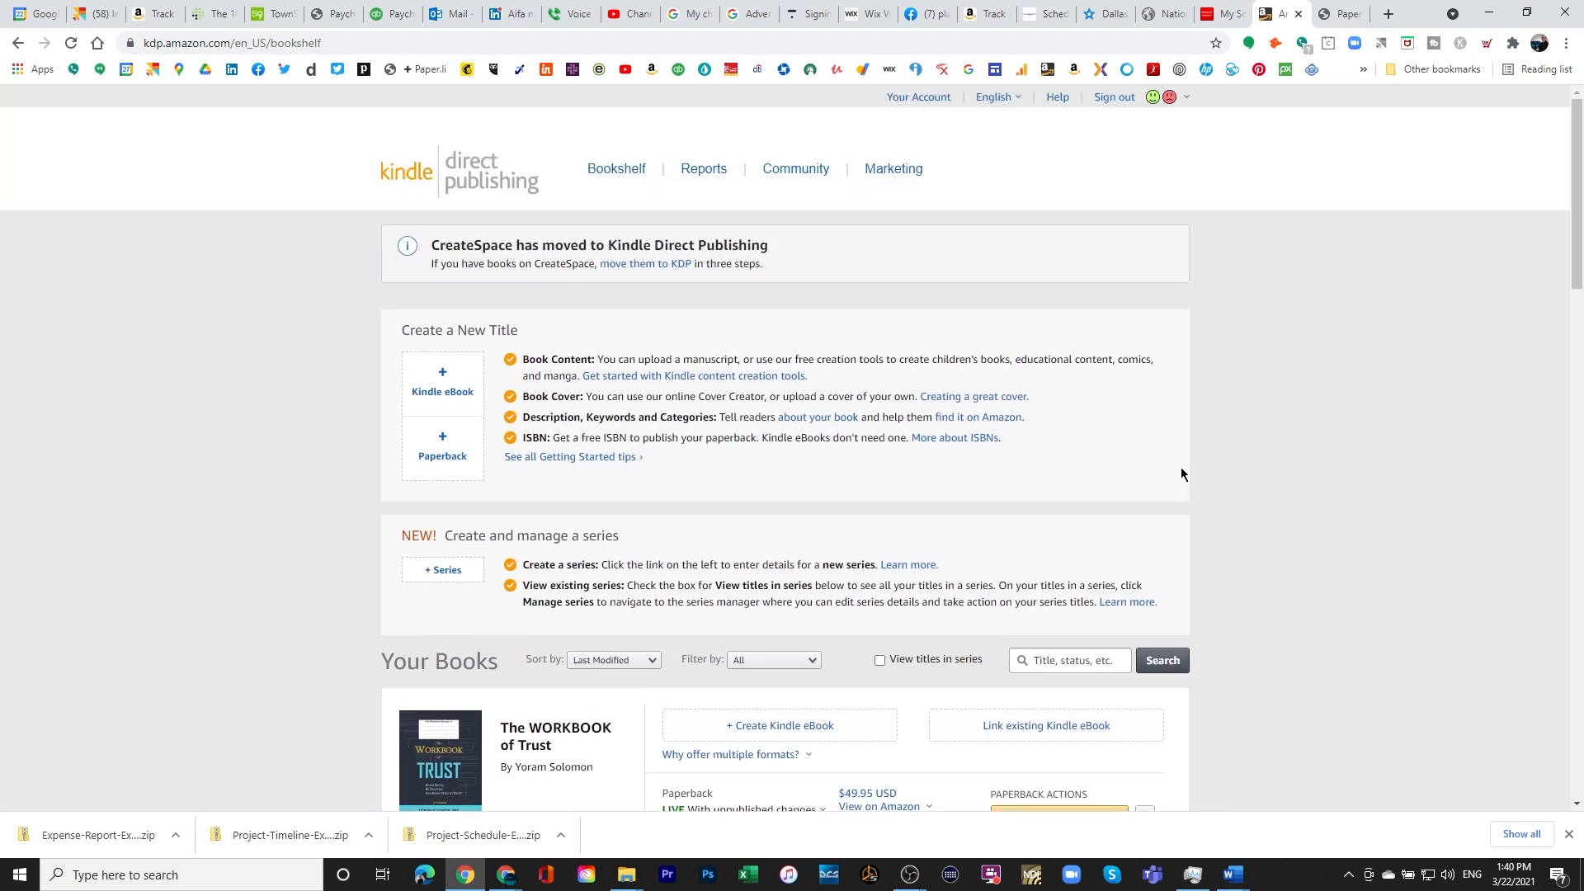
left_click(443, 443)
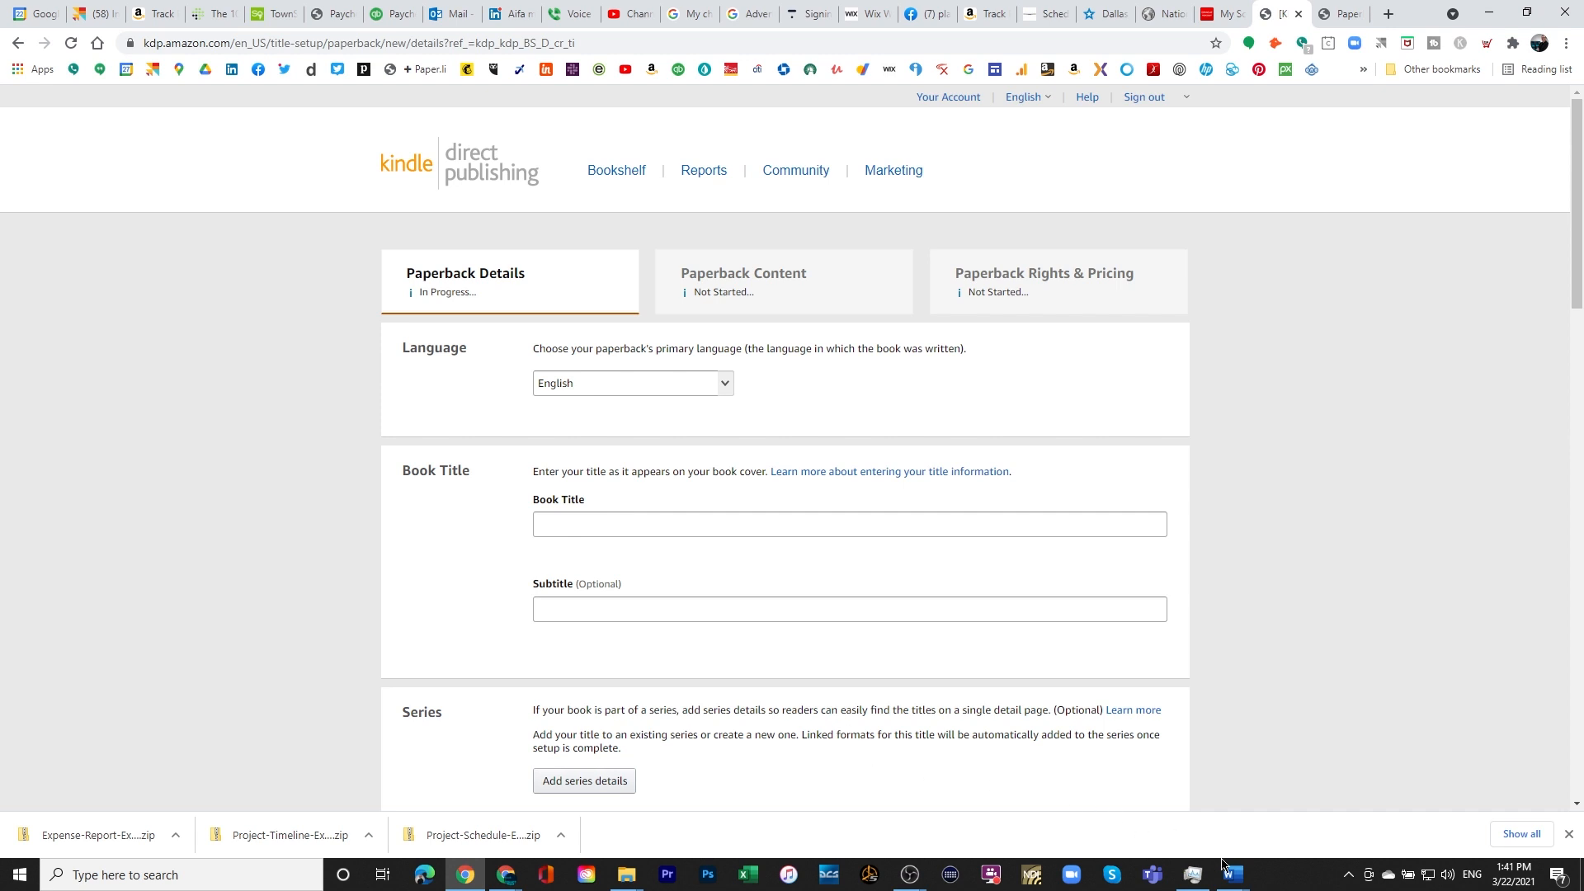
- Switch to the Project Trust Cover 21b document in Word, hide the navigation pane and copy the front cover title "Can I TRUST You?"
mouse_move(1233, 882)
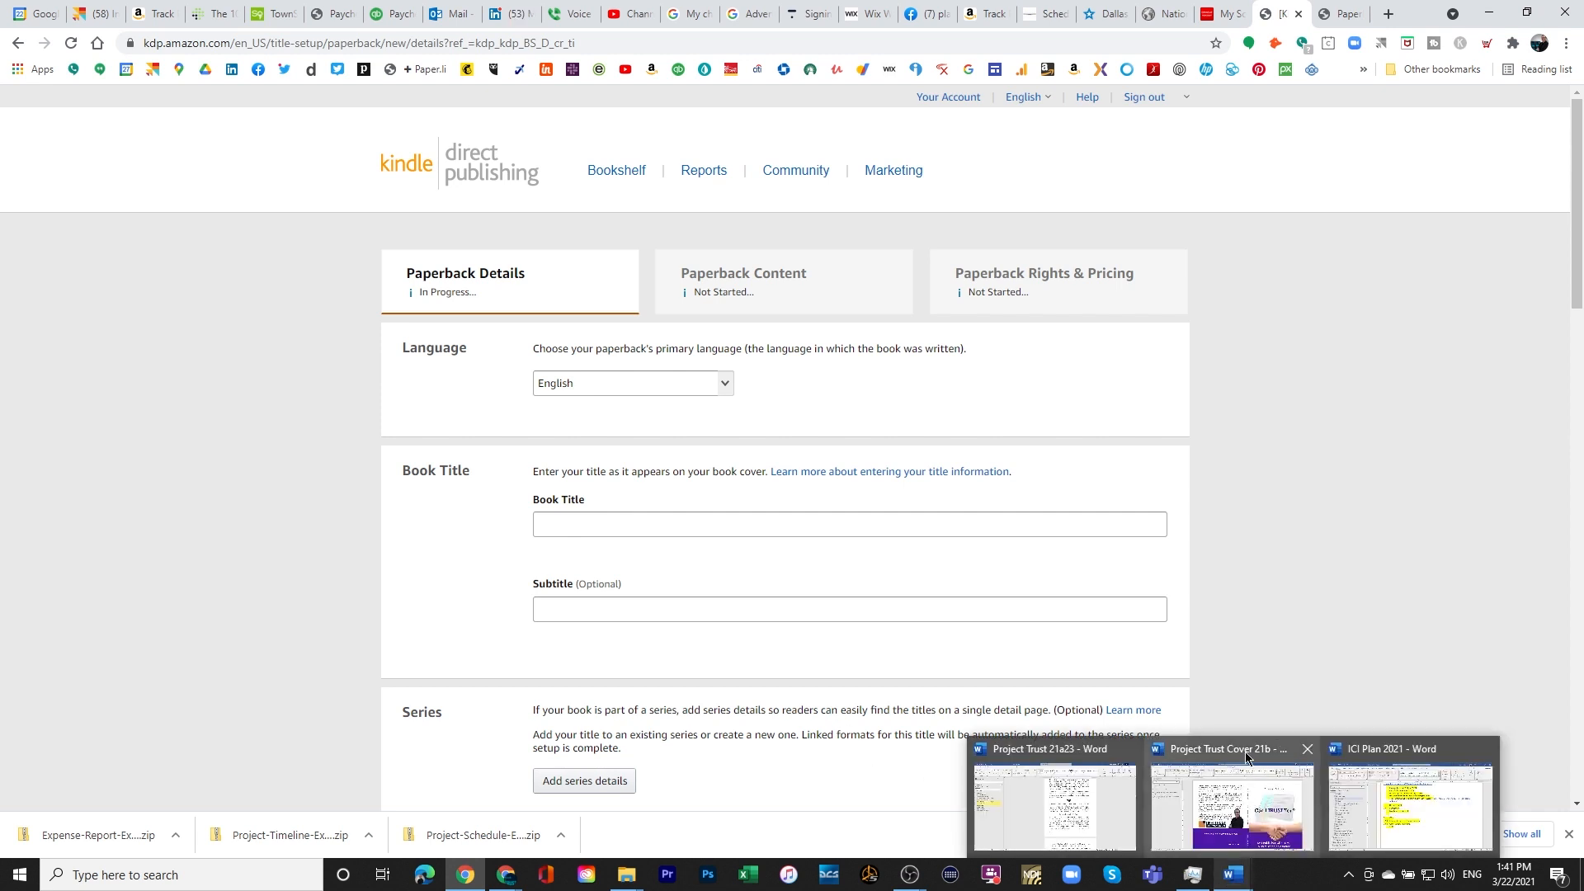
left_click(1247, 758)
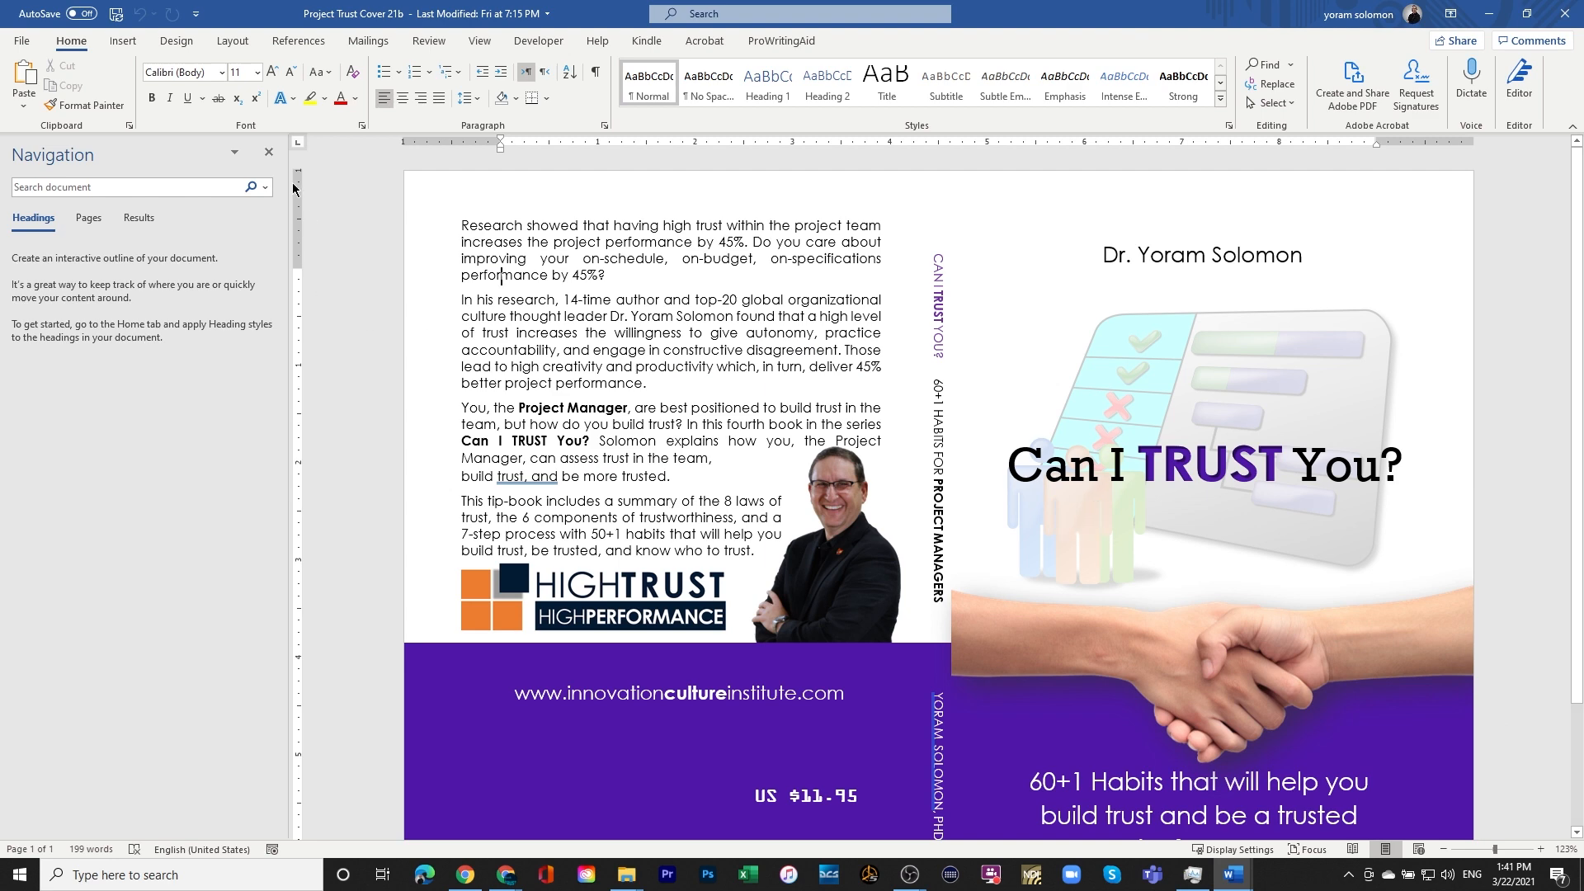
left_click(268, 152)
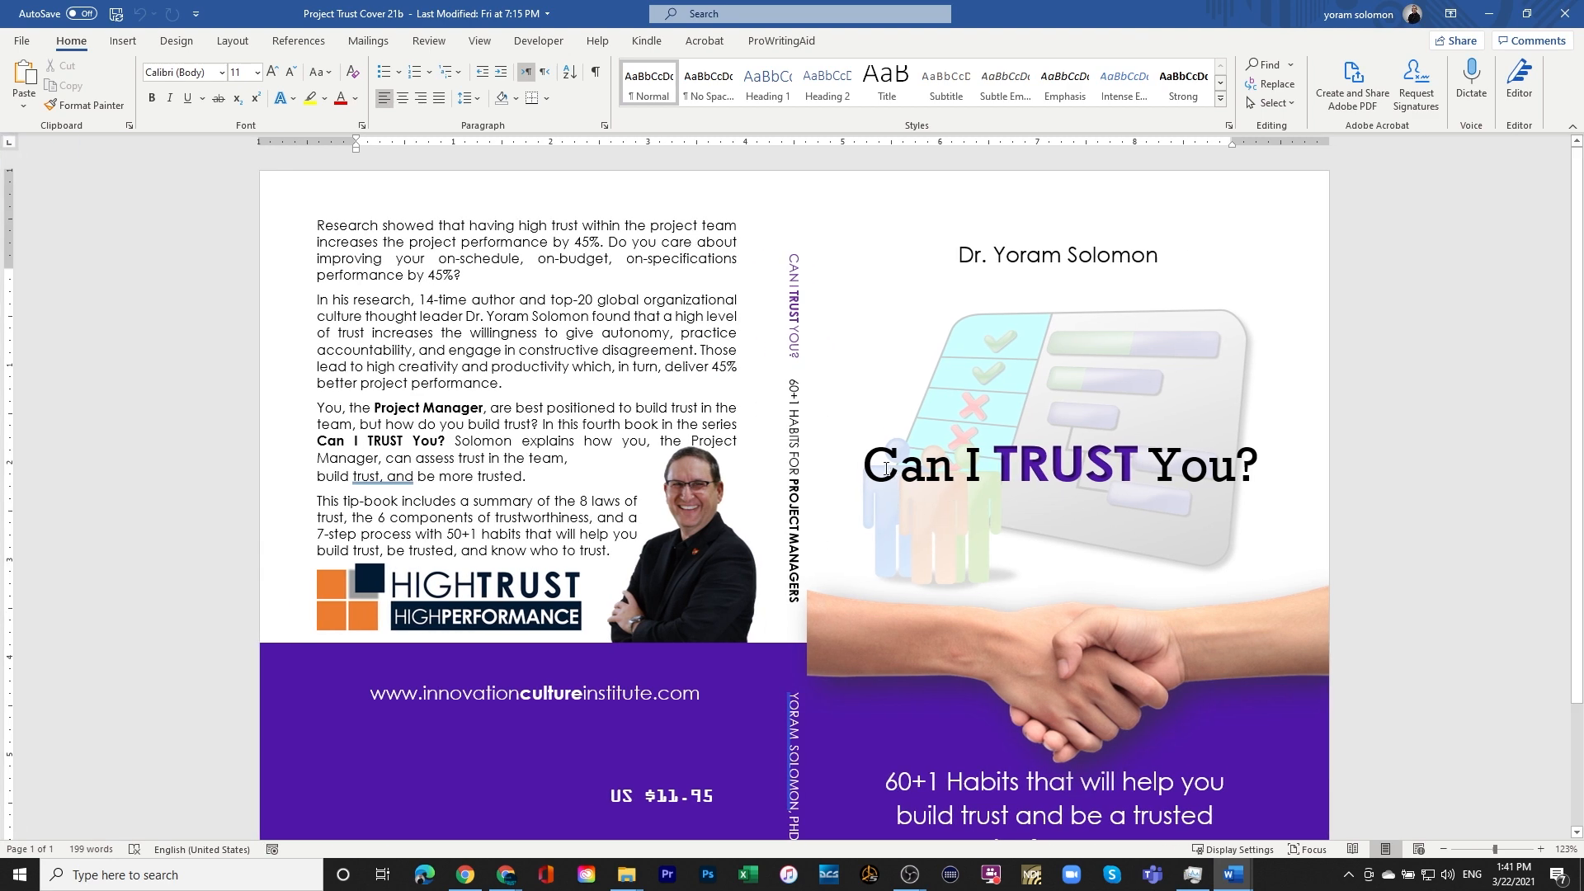
double_click(888, 476)
triple_click(889, 476)
key("ctrl+c")
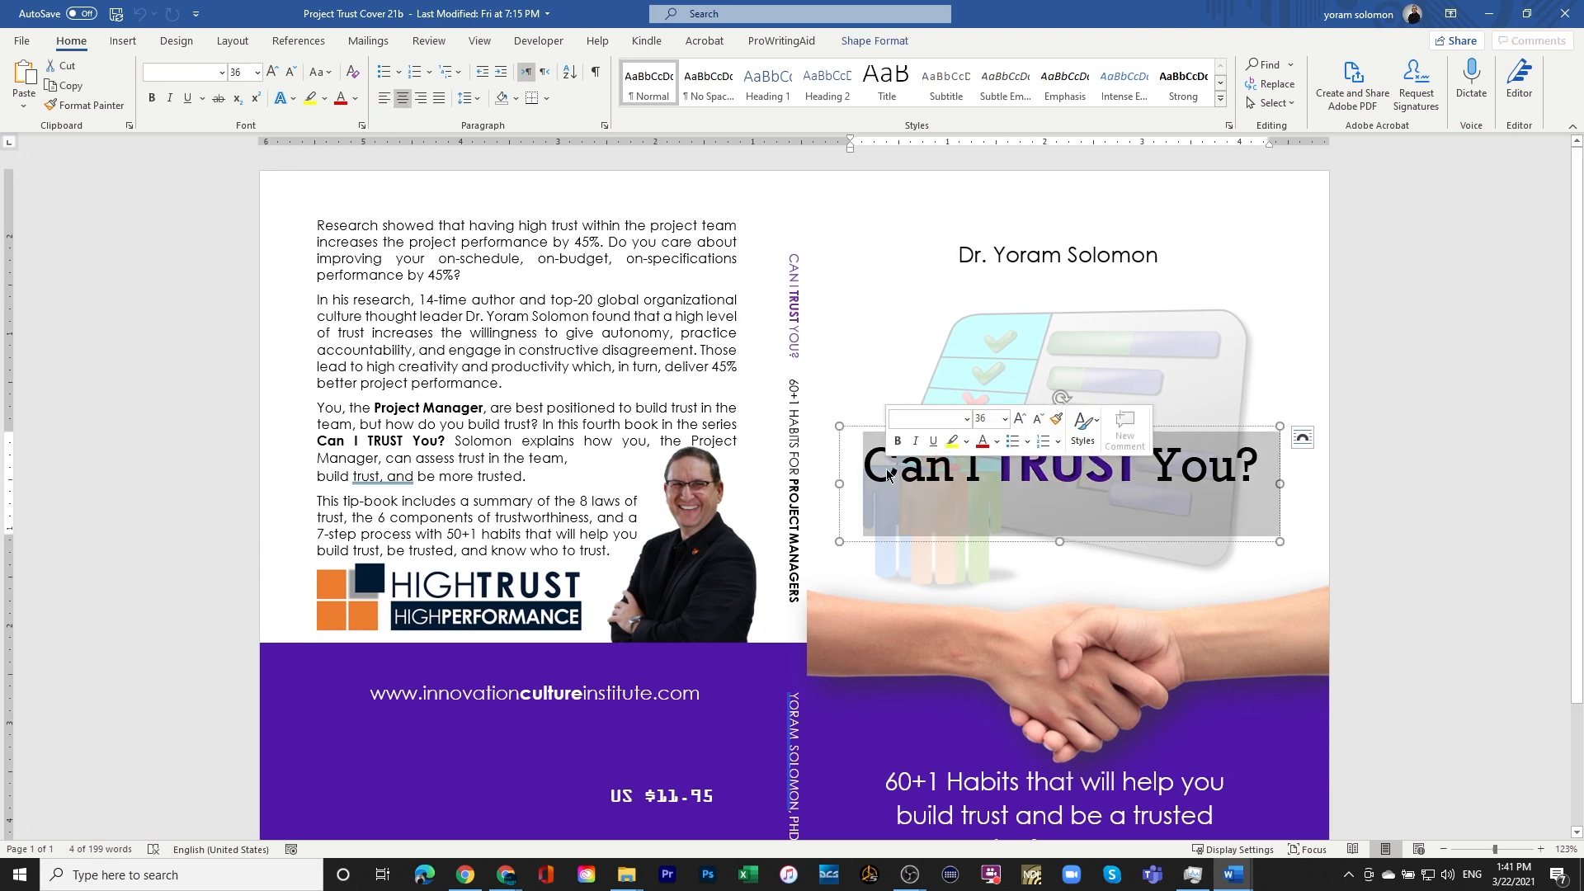
key("ctrl+z")
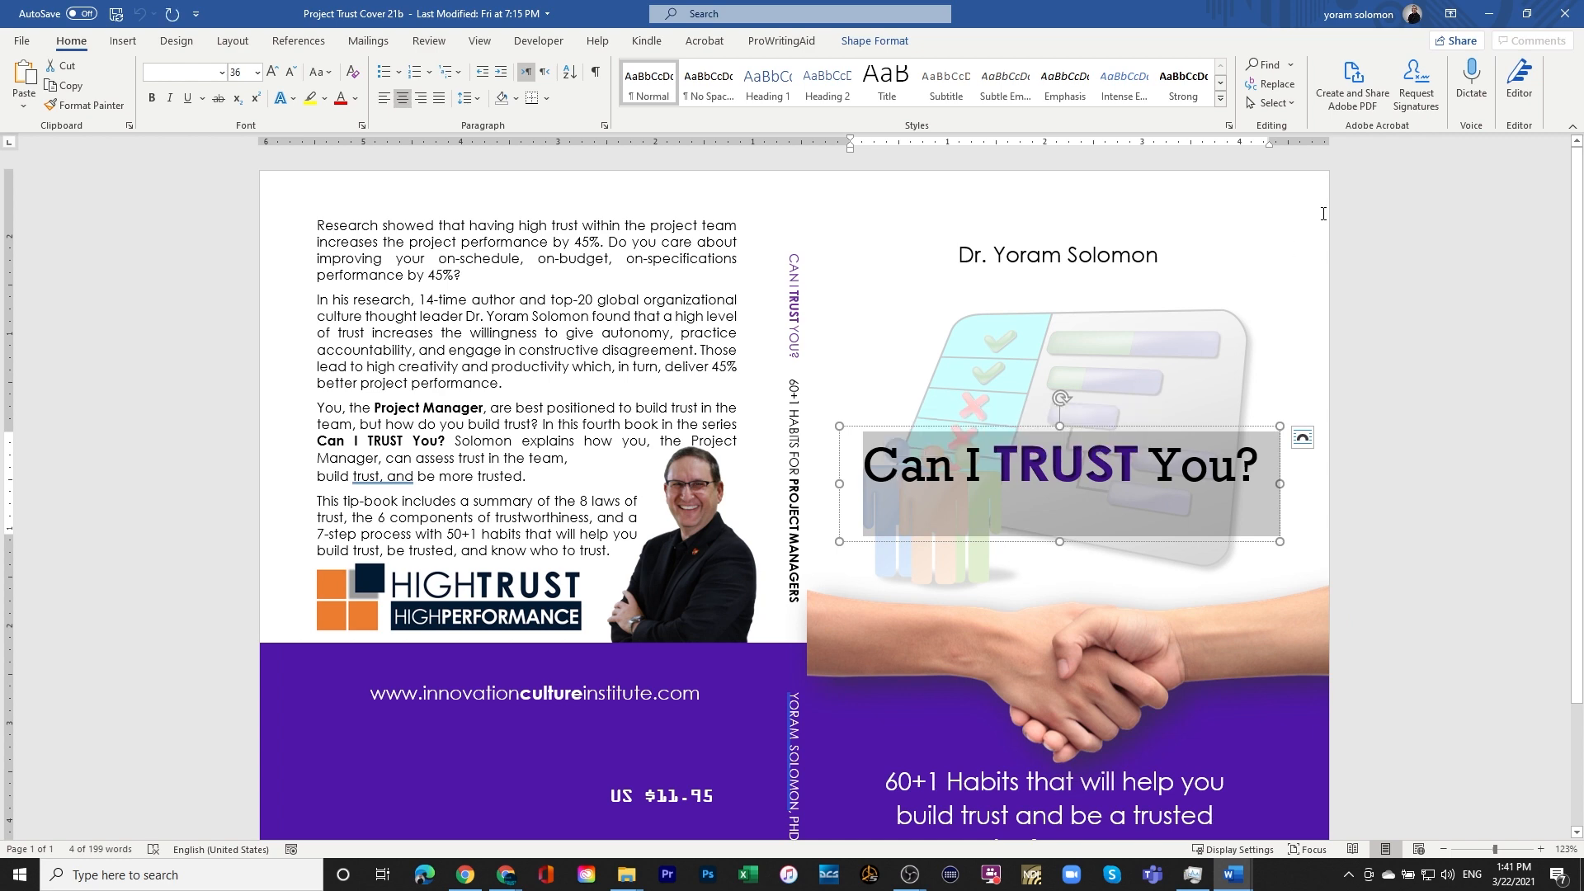
- Return to the KDP form in Chrome and paste "Can I TRUST You?" as the book title
left_click(1487, 10)
left_click(775, 519)
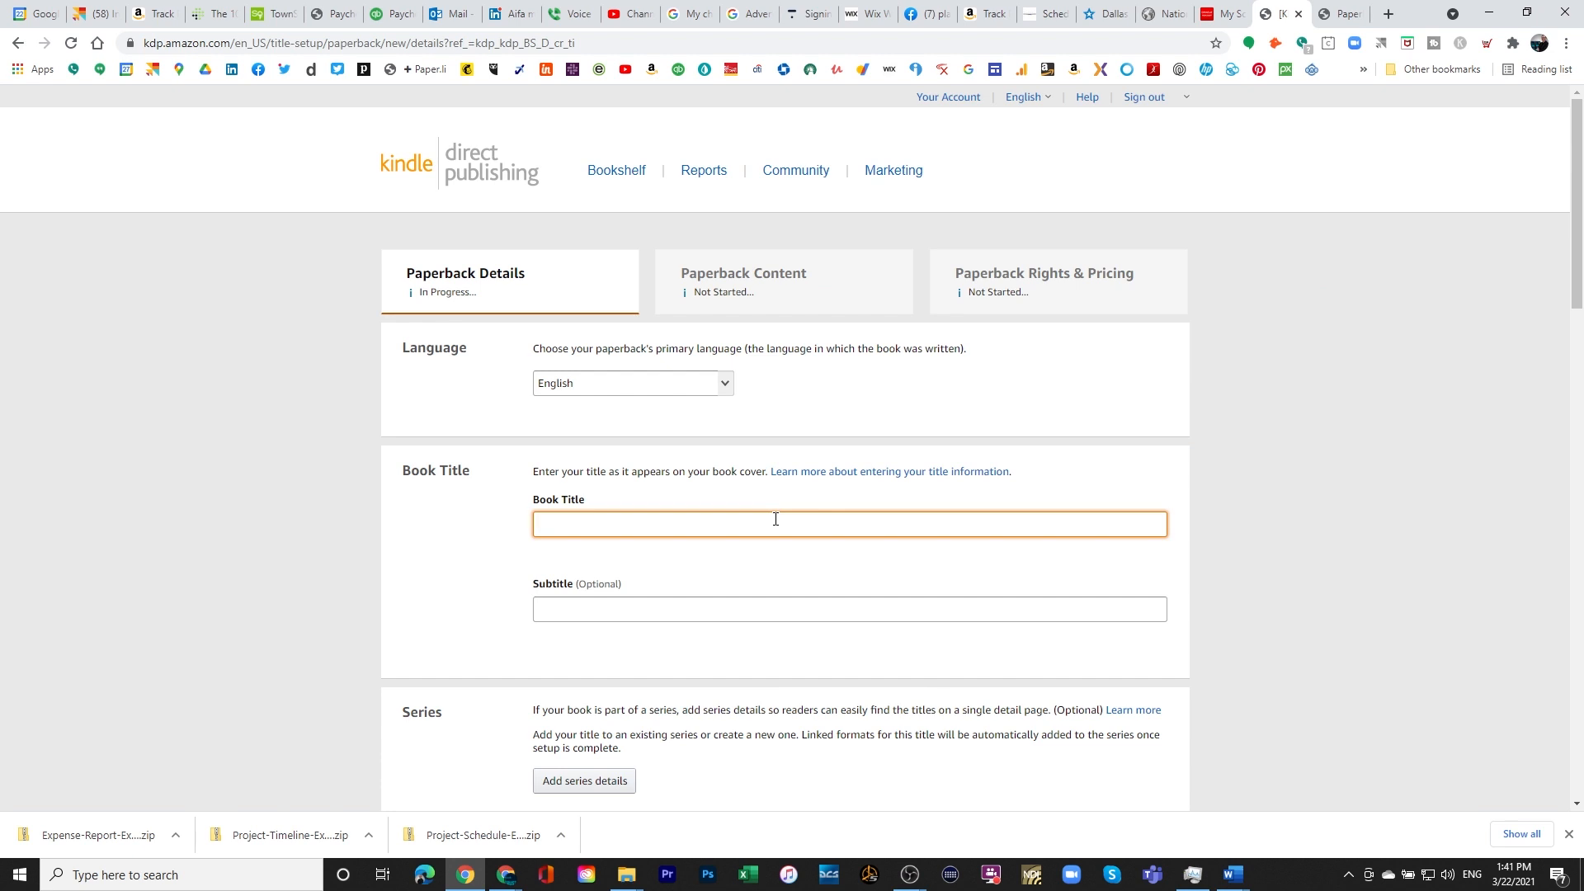
key("ctrl+v")
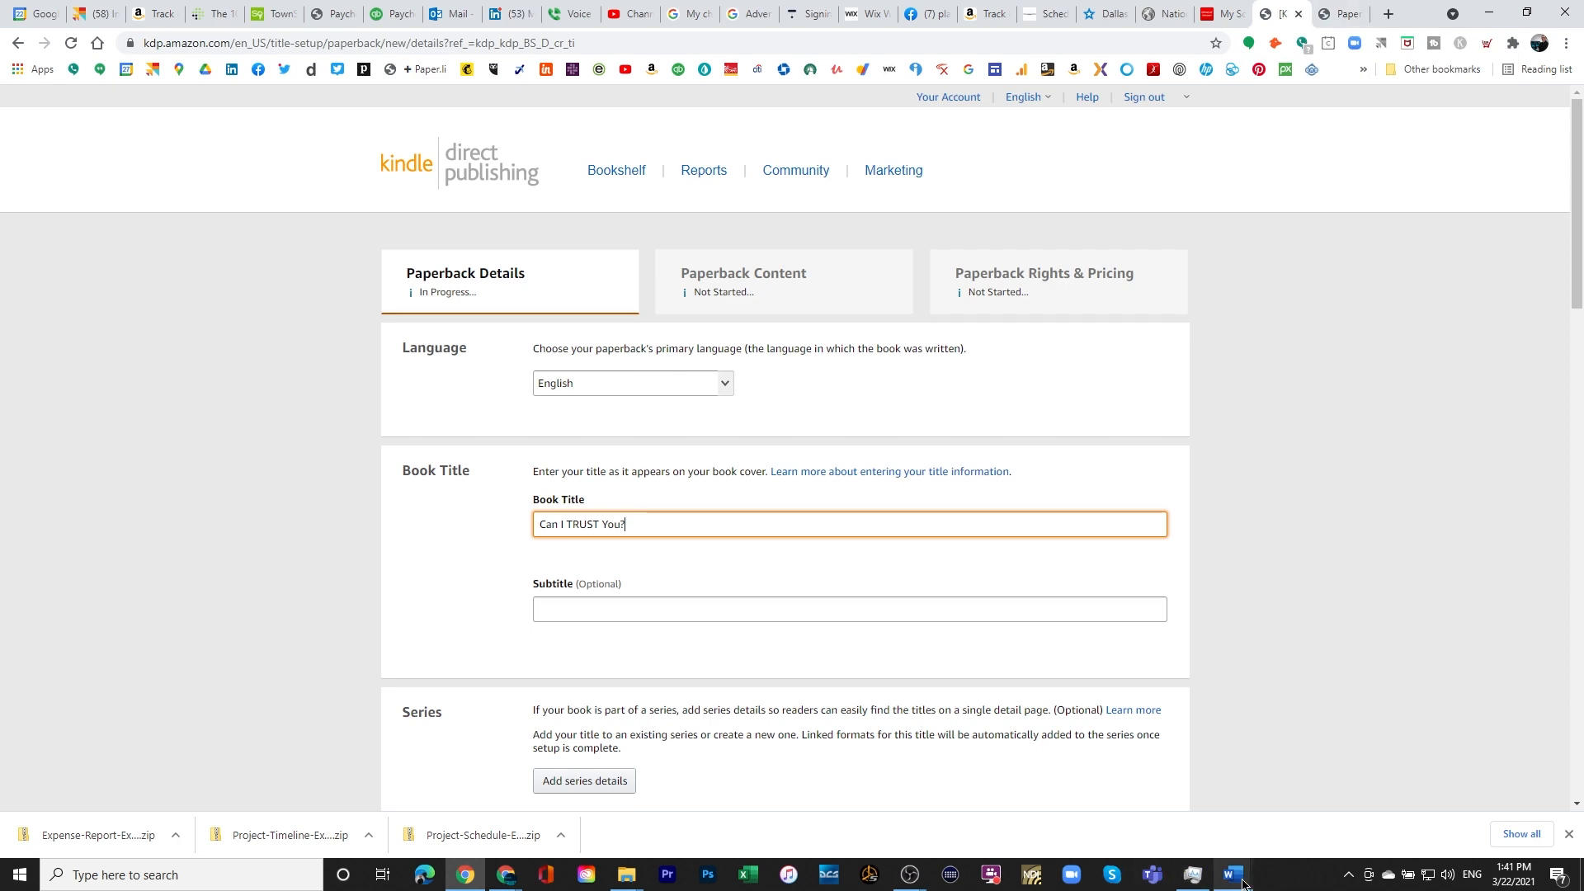
- Switch to the Word cover document and copy the front cover subtitle "60+1 Habits that will help you build trust and be a trusted Project Manager"
mouse_move(1242, 879)
left_click(1254, 810)
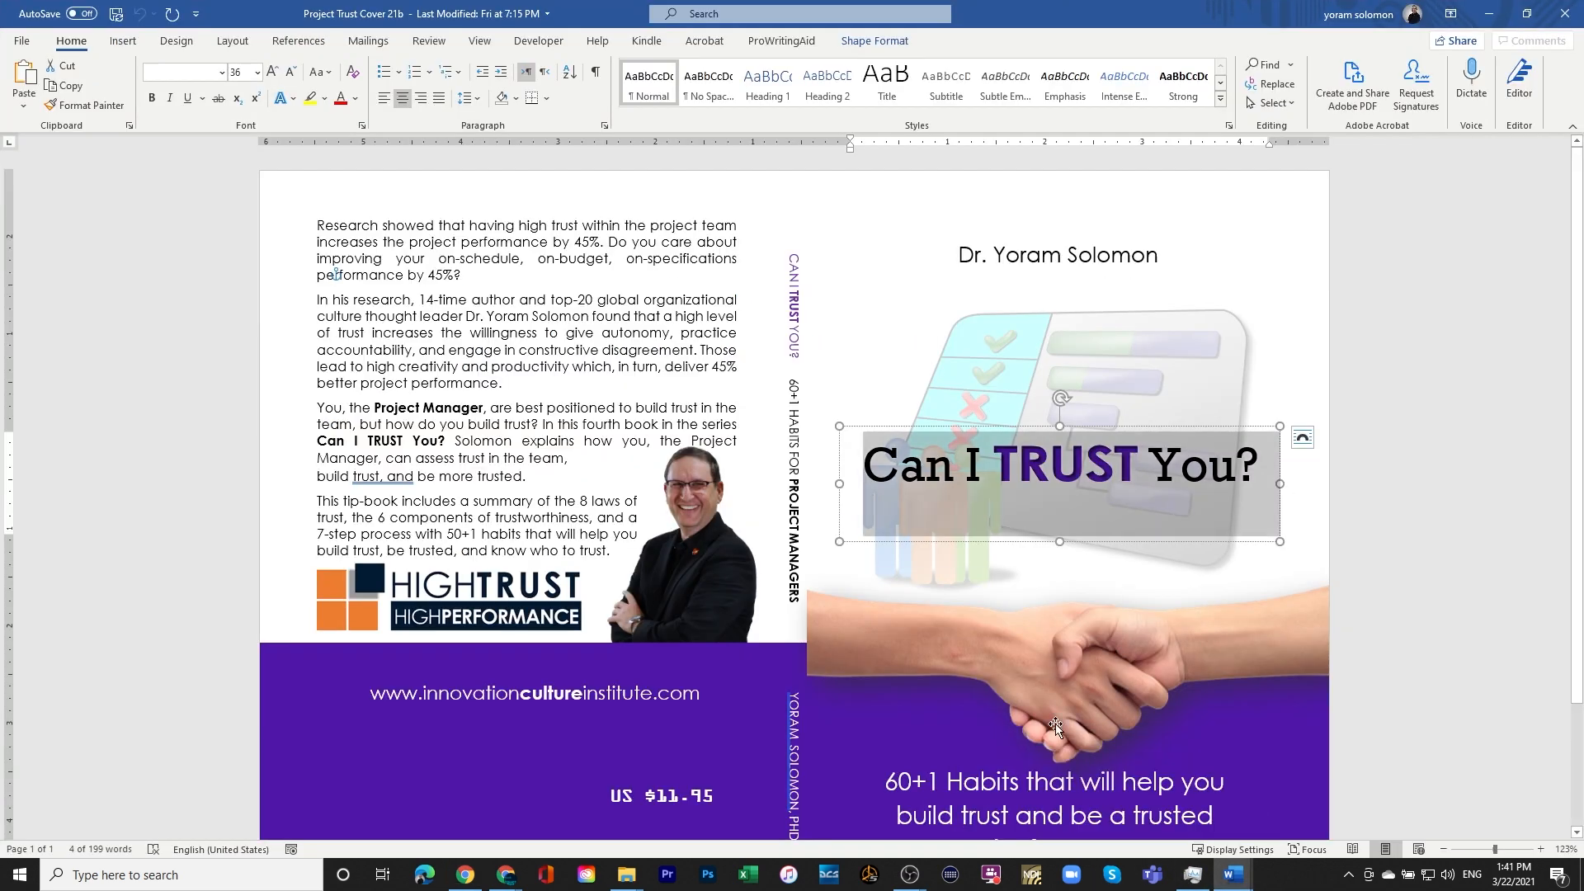
scroll(1030, 733, "down", 1)
scroll(1031, 733, "down", 1)
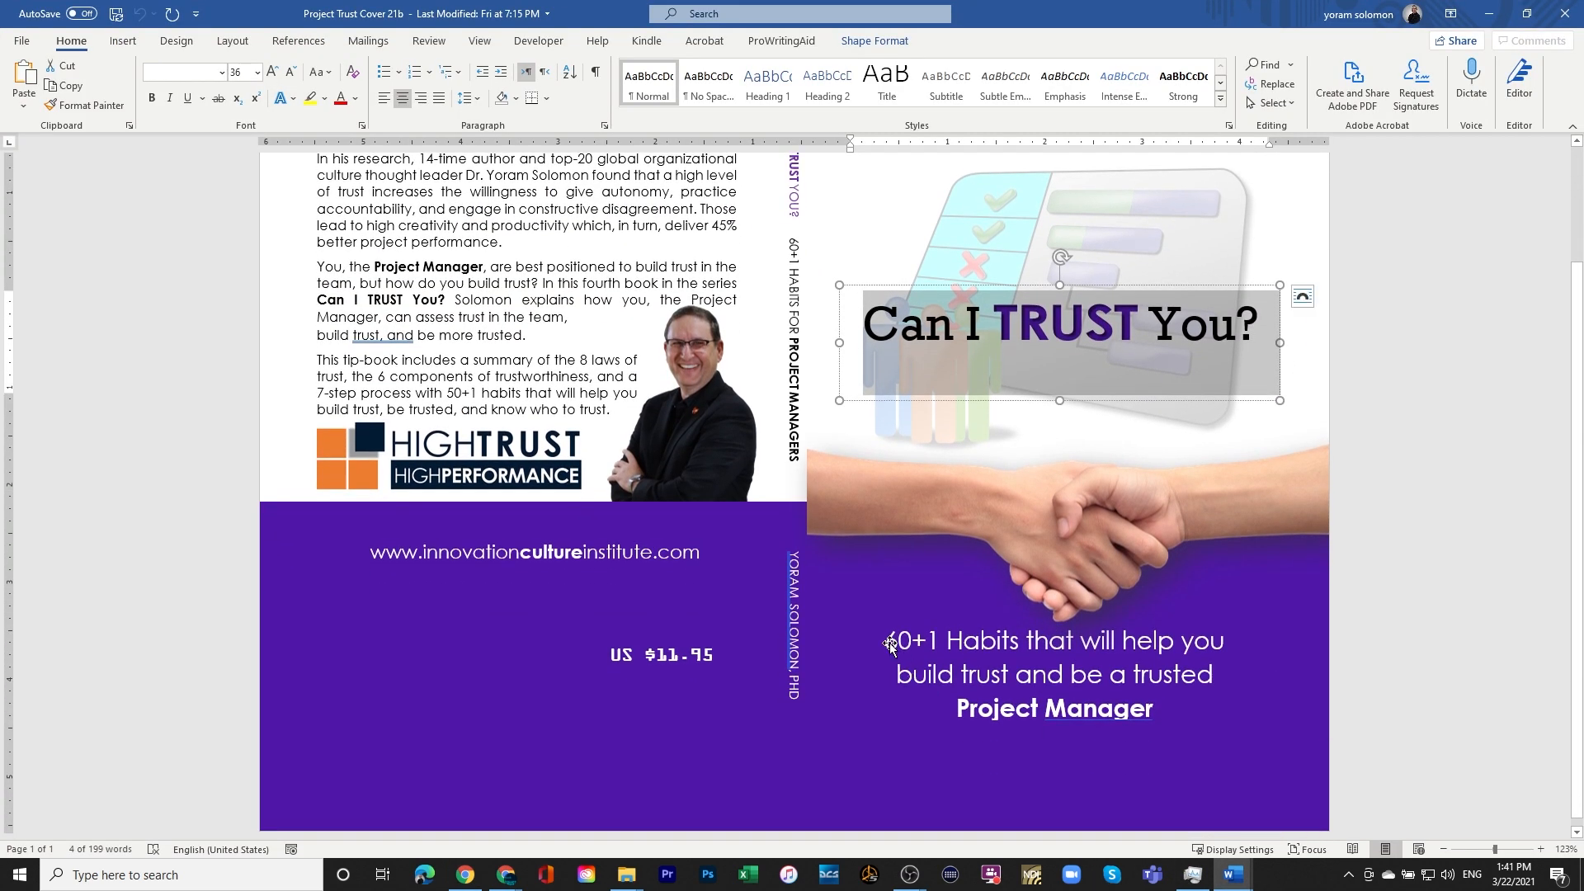
left_click(897, 645)
double_click(921, 658)
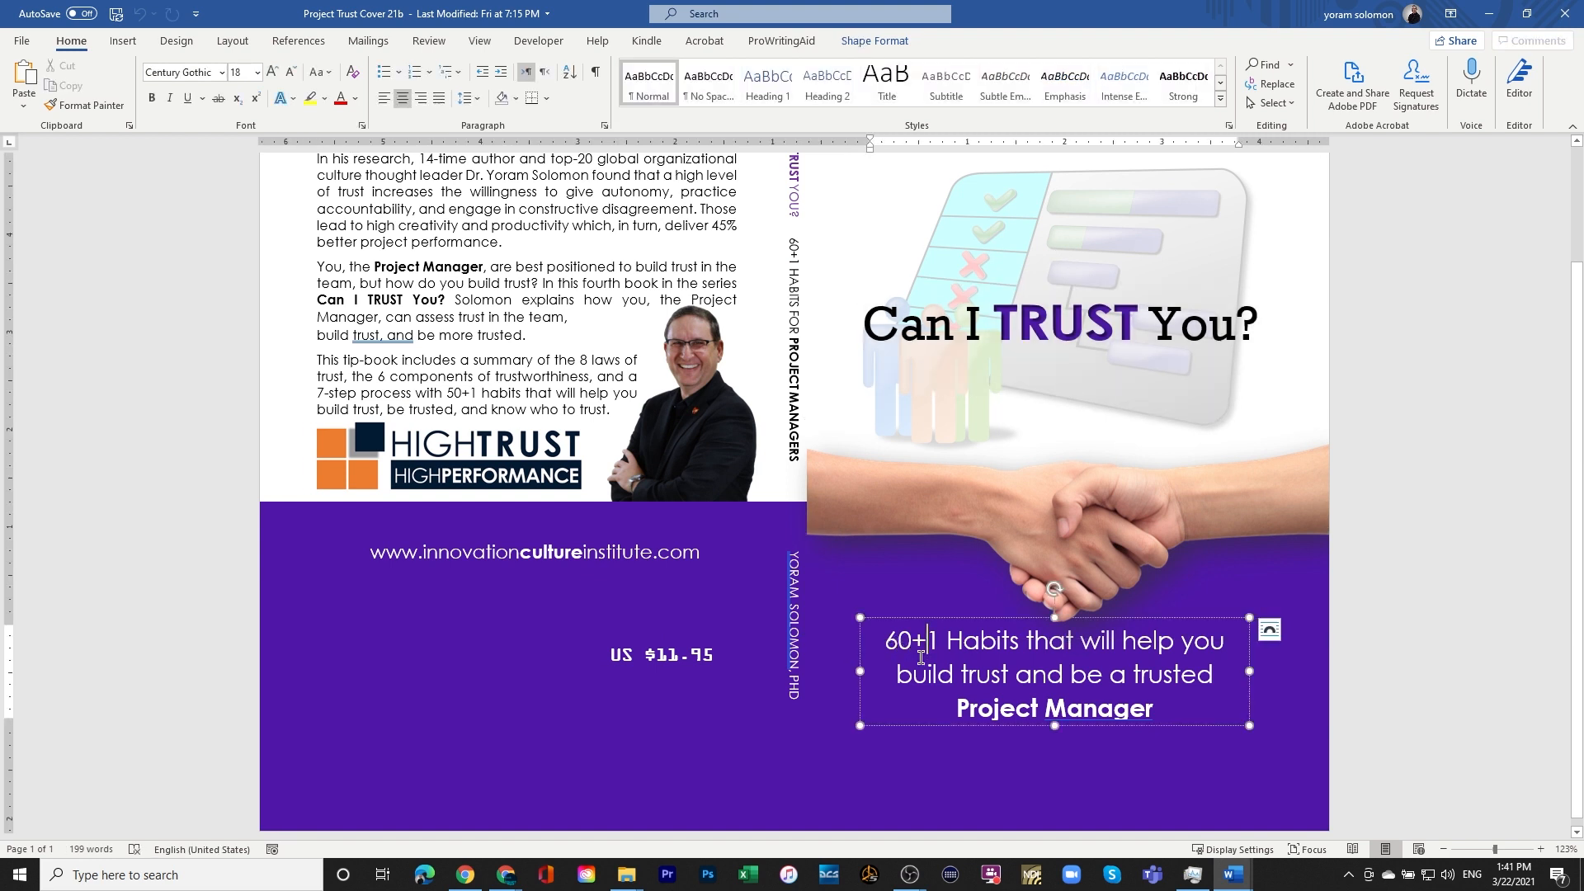
key("ctrl+a")
key("ctrl+c")
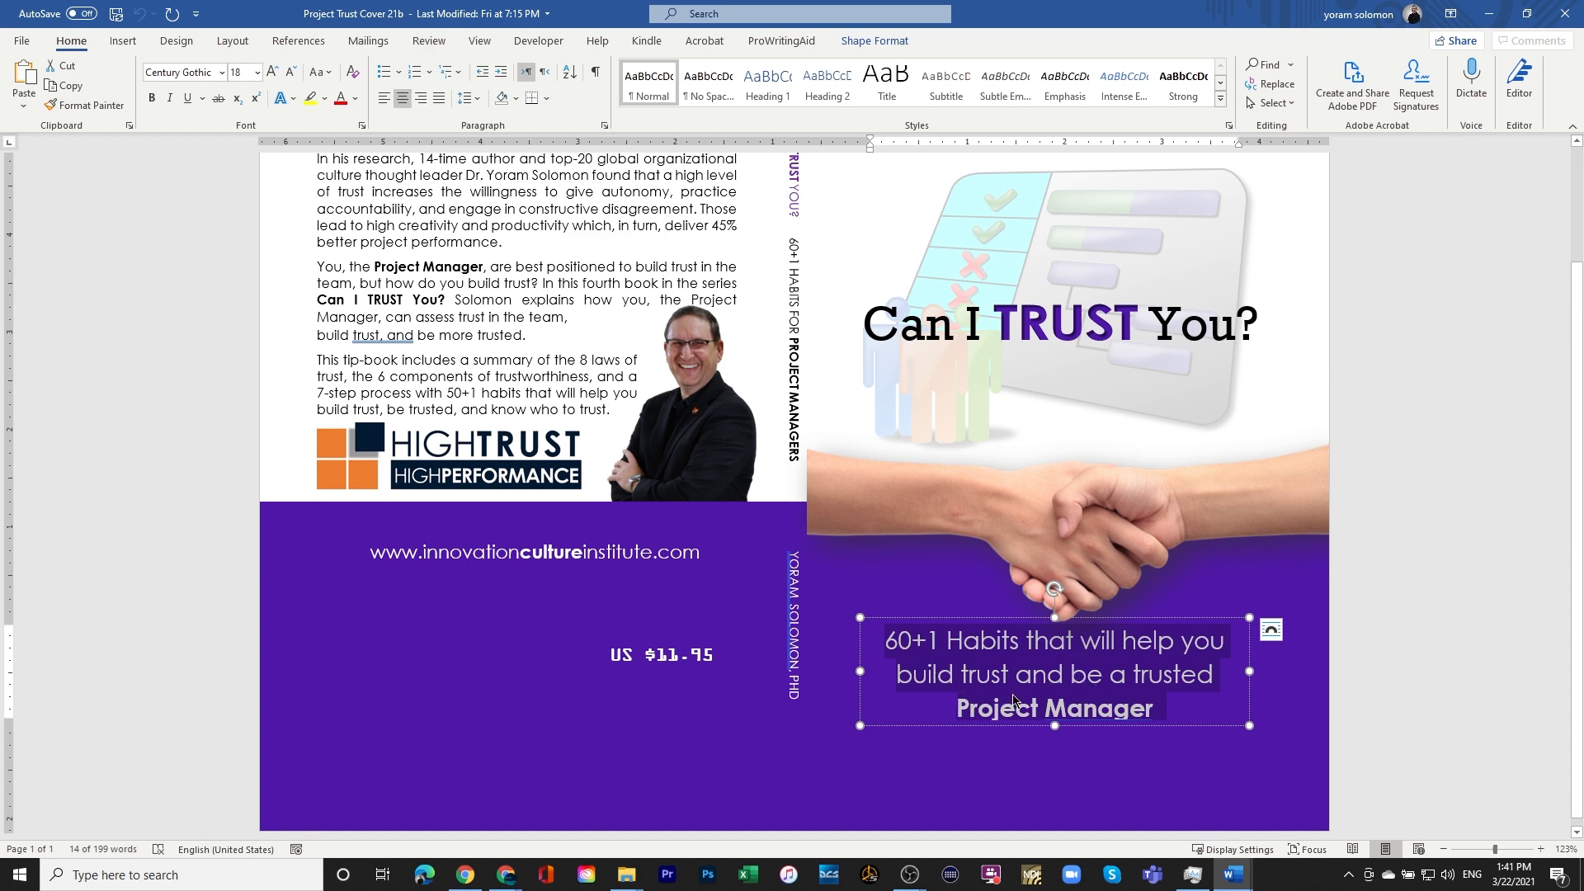
- Return to the KDP form in Chrome and paste the copied cover text as the book's subtitle
left_click(1489, 14)
left_click(760, 621)
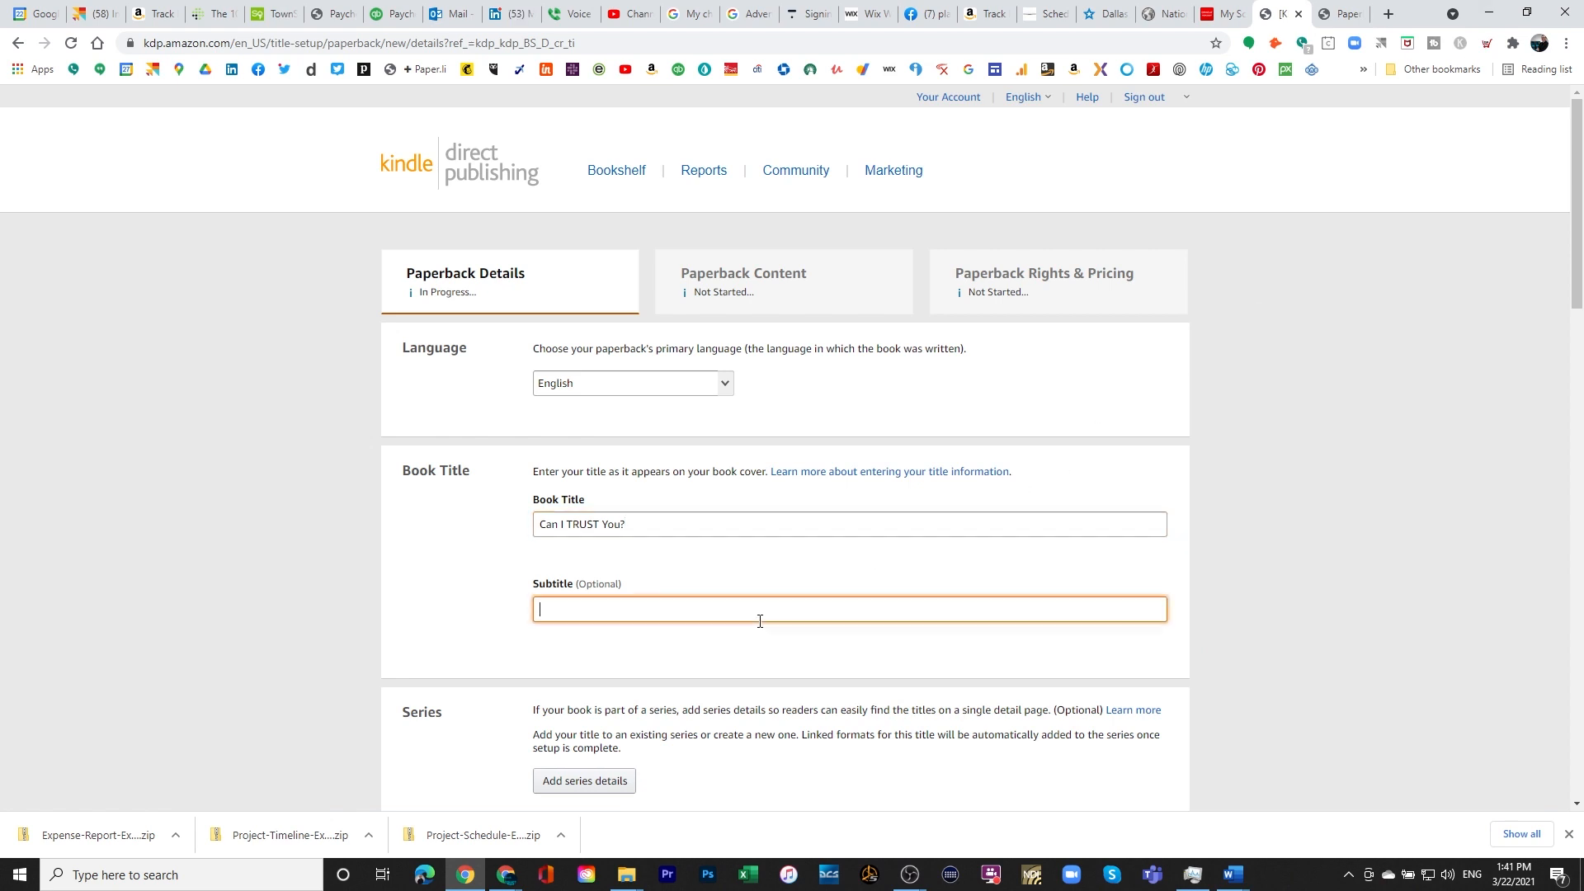
key("ctrl+v")
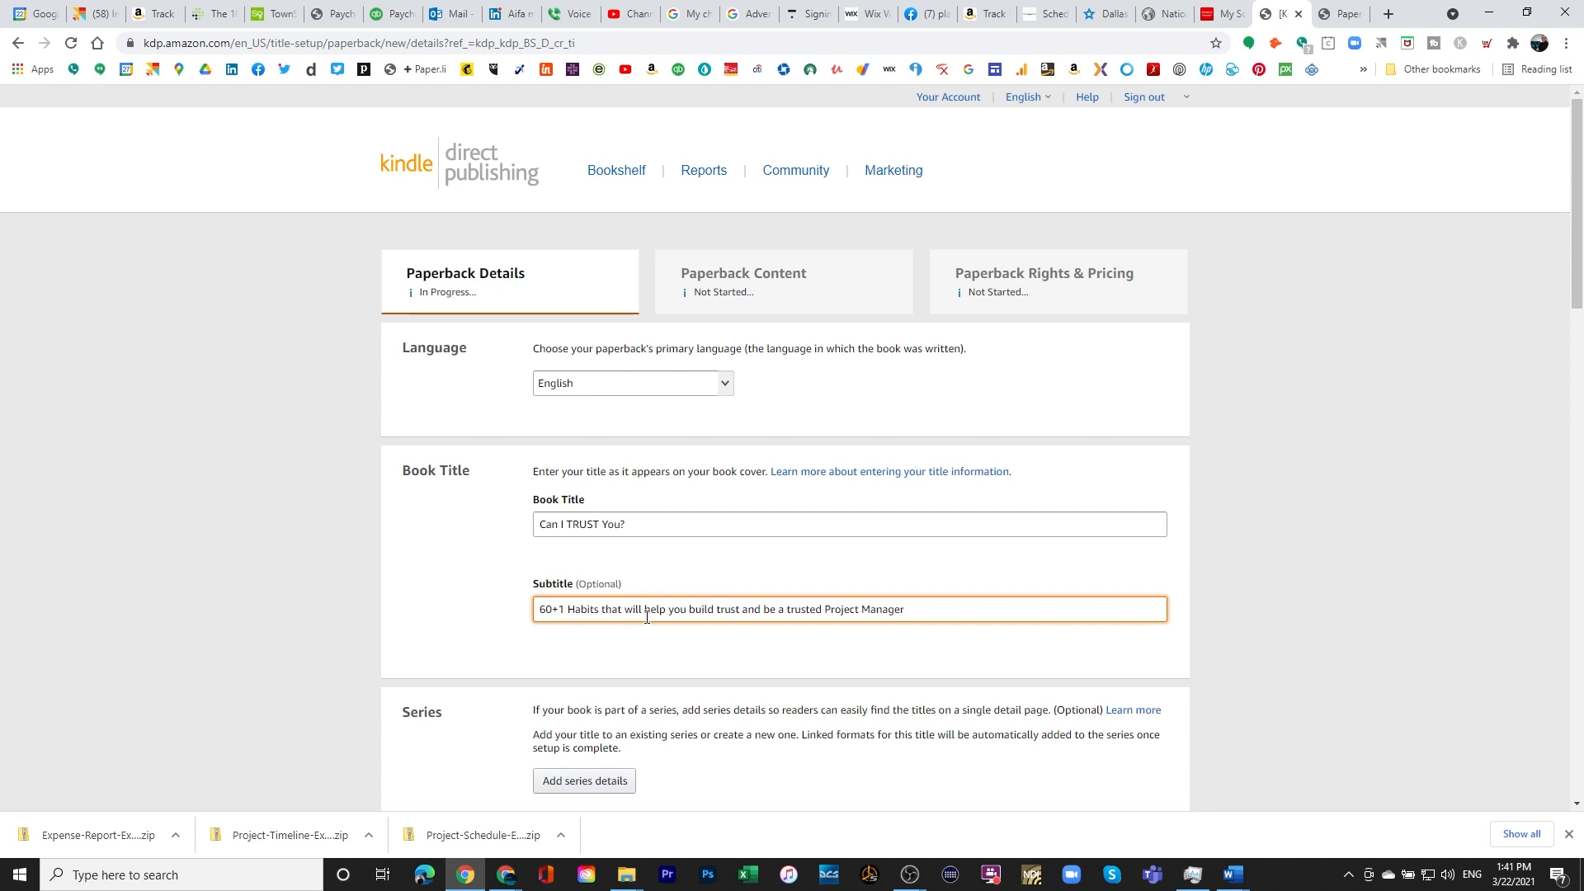
- Look at the existing series available for this title, and close the selection without adding one
scroll(653, 663, "down", 2)
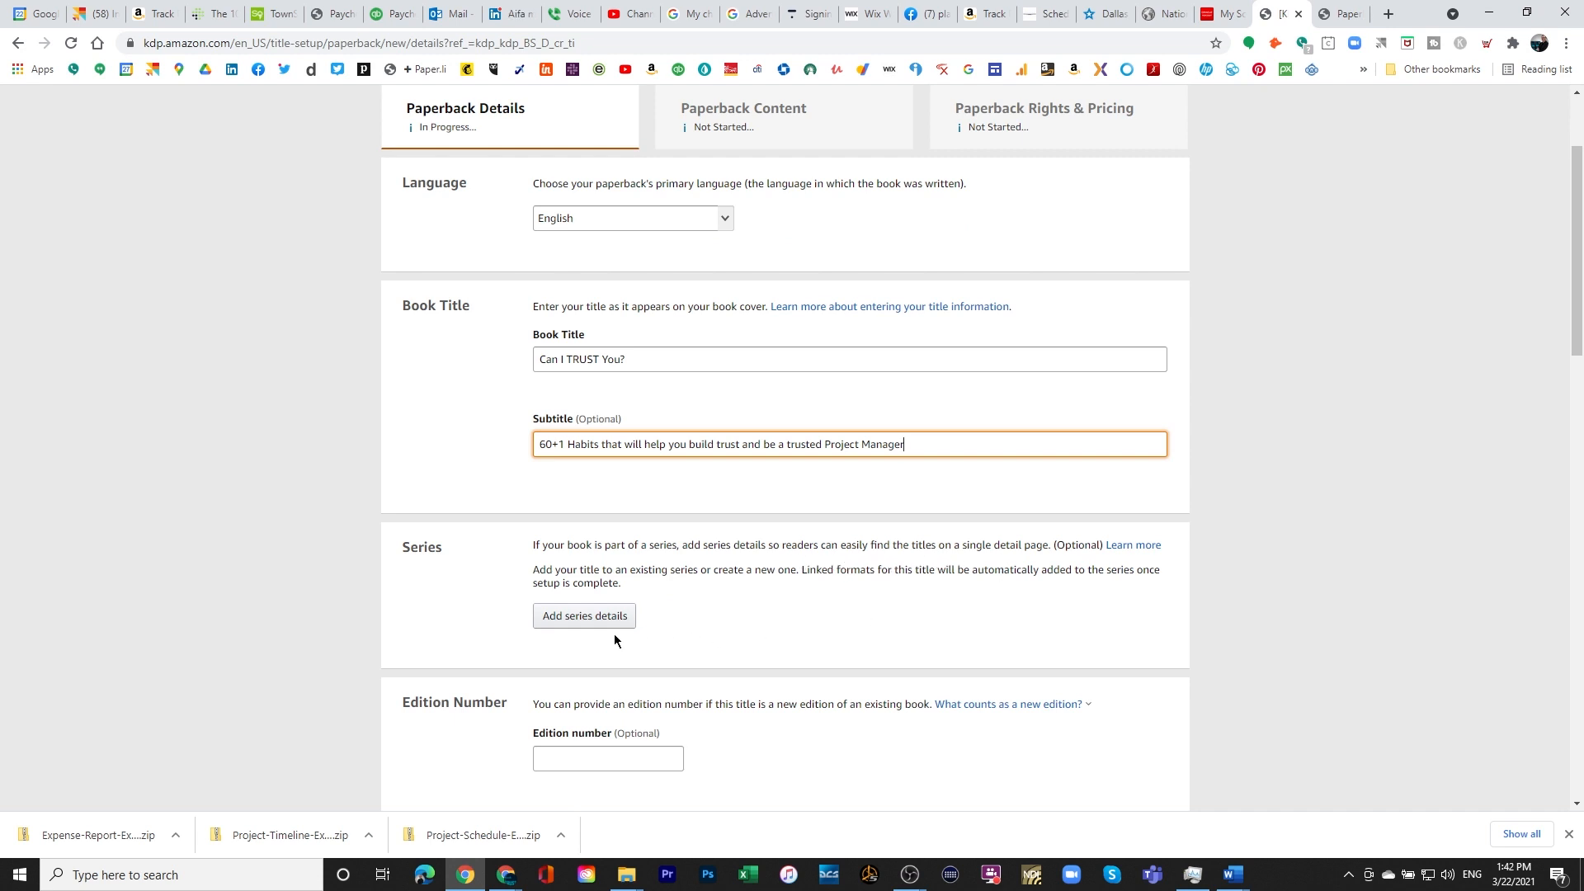
left_click(576, 623)
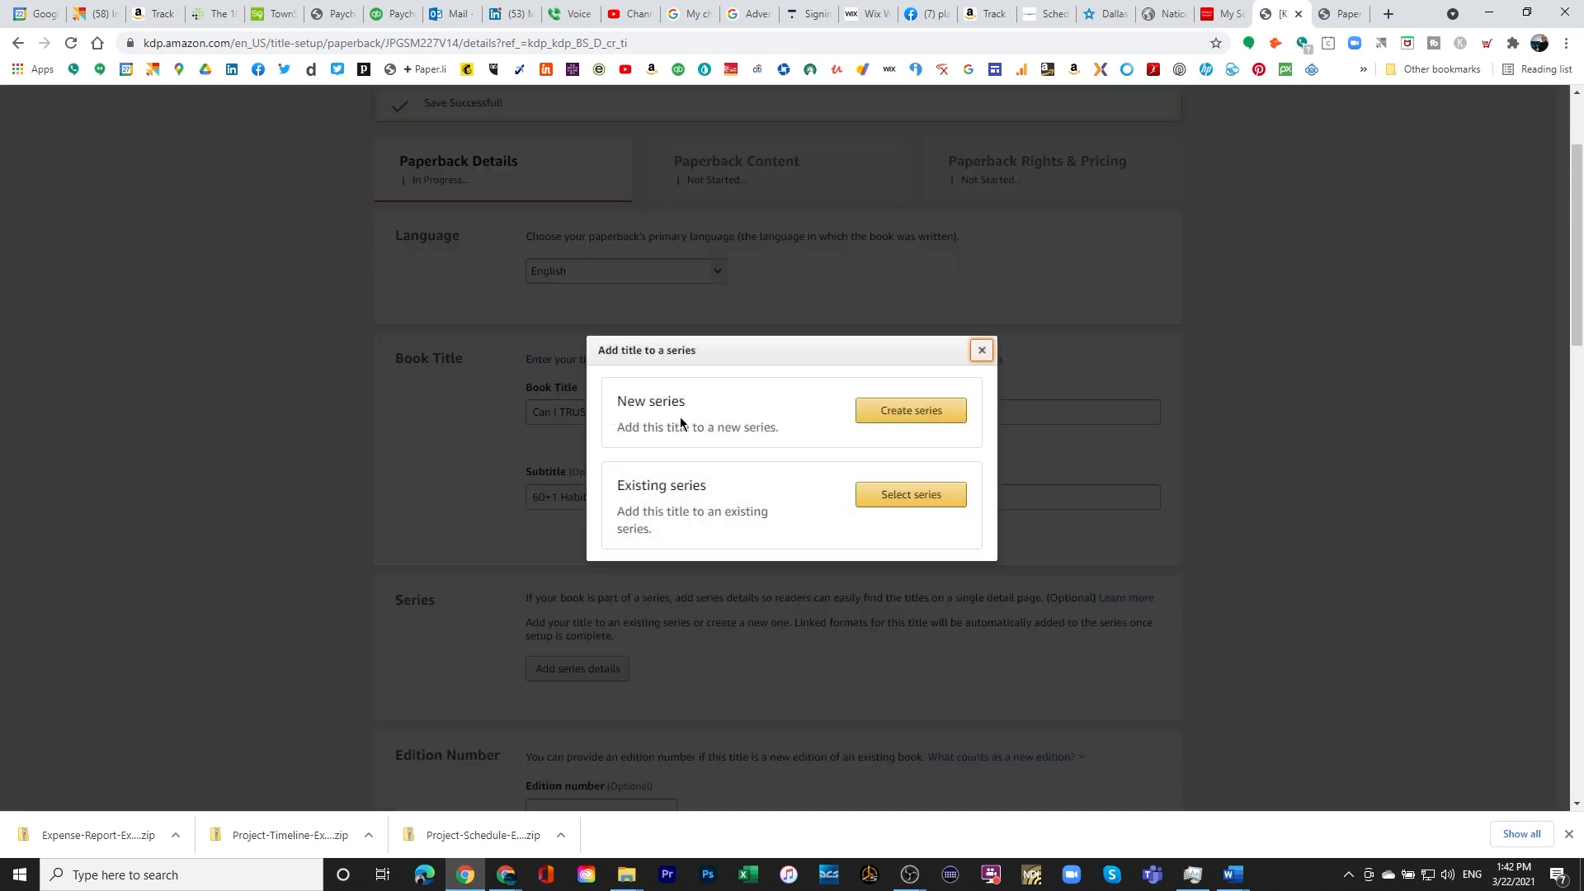
left_click(912, 501)
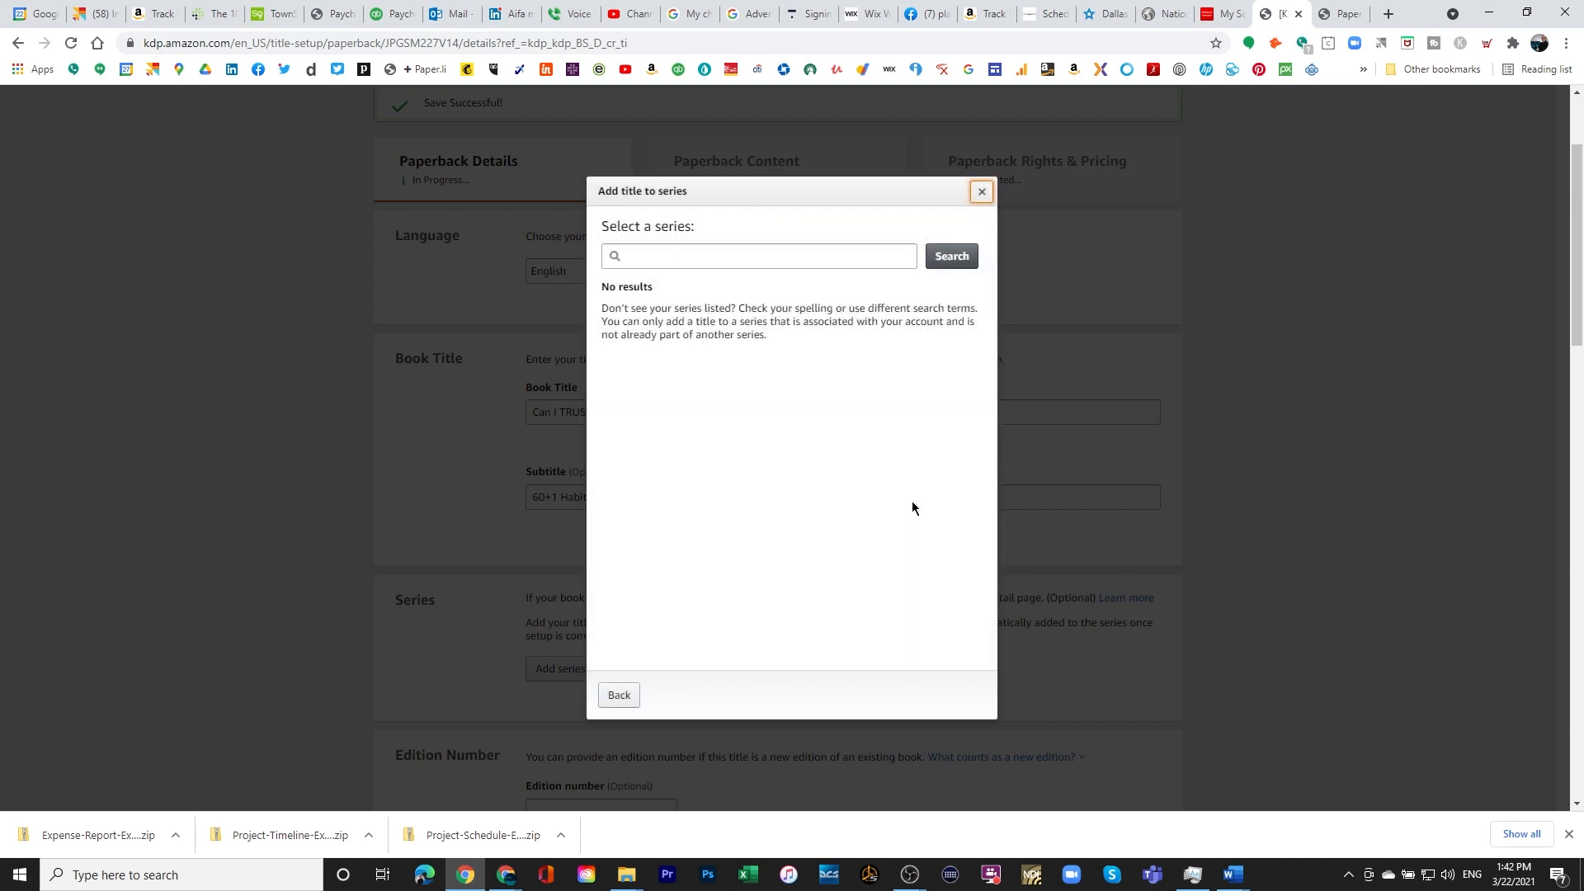
left_click(981, 195)
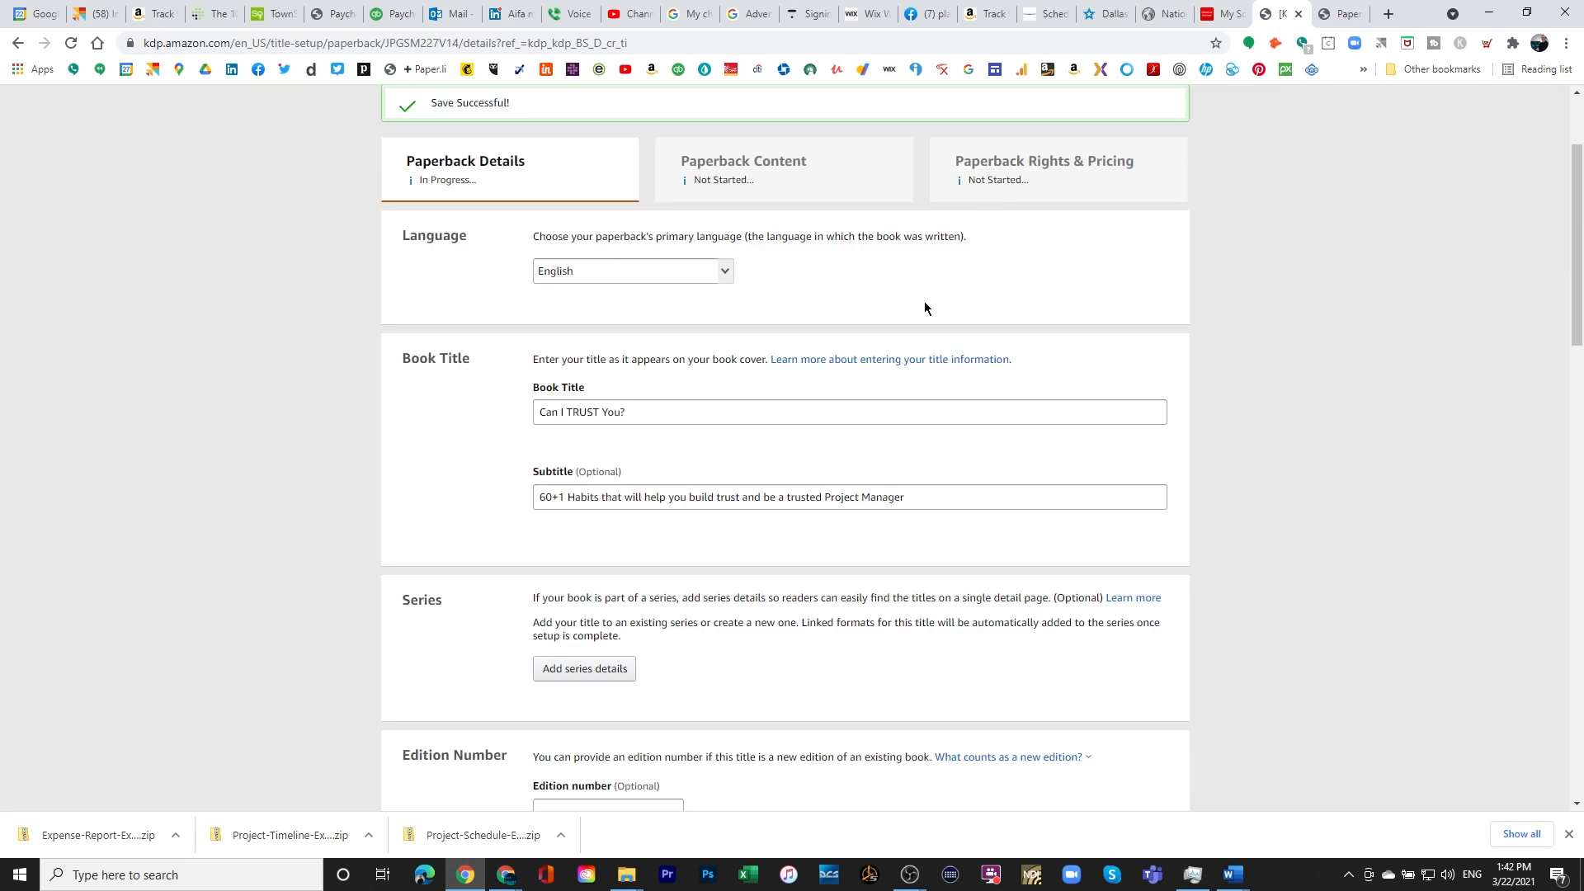
- View the main and related content options for adding this title to a new series, and close the dialog without choosing
left_click(600, 675)
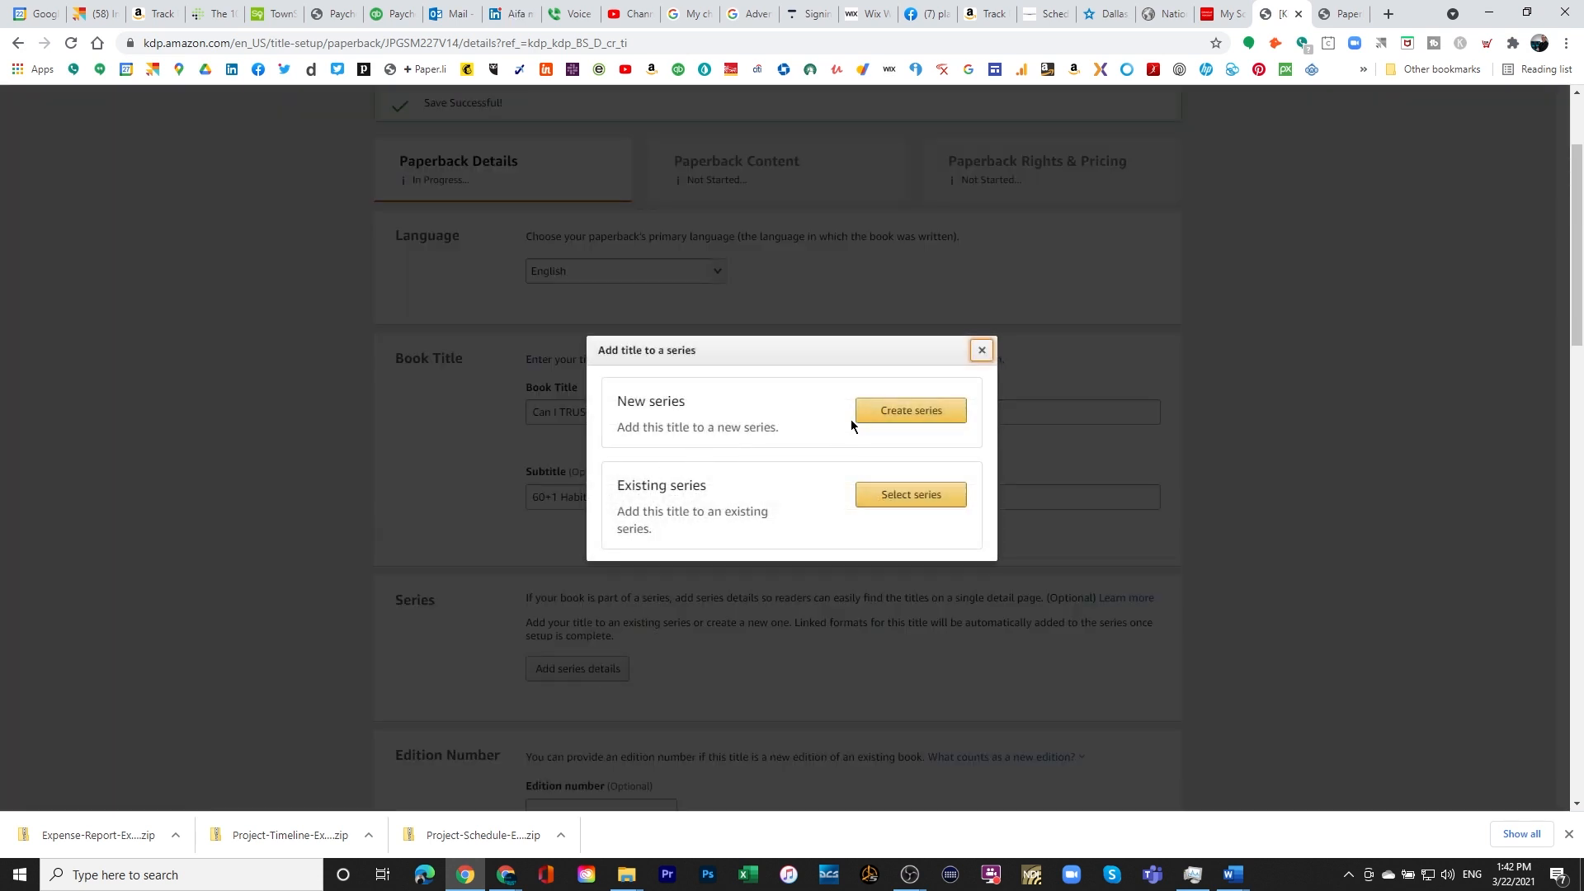
left_click(887, 413)
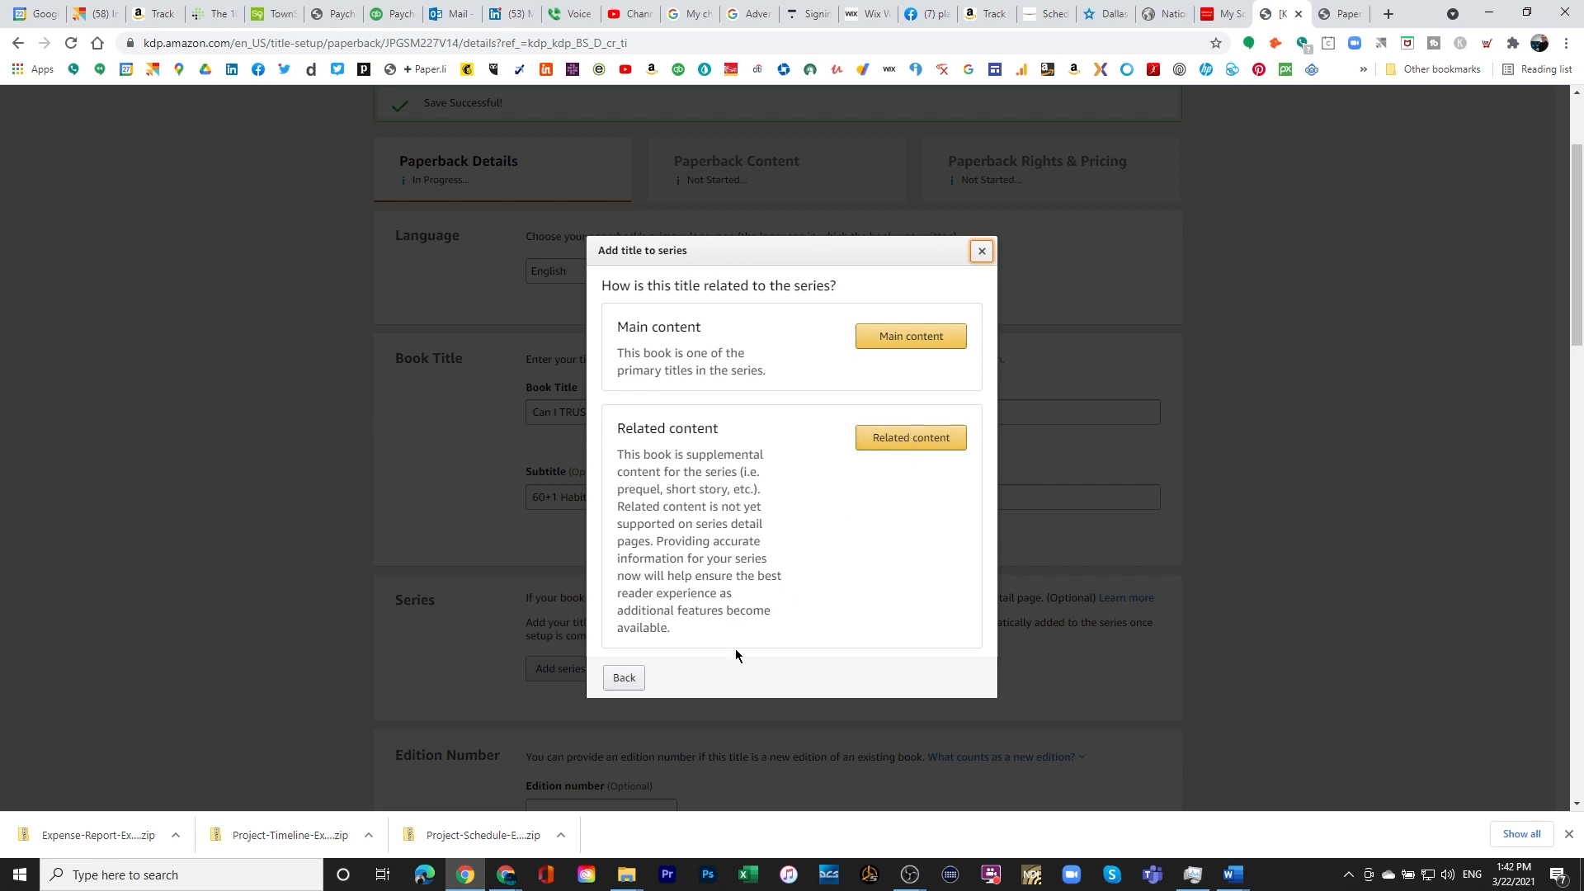
left_click(624, 677)
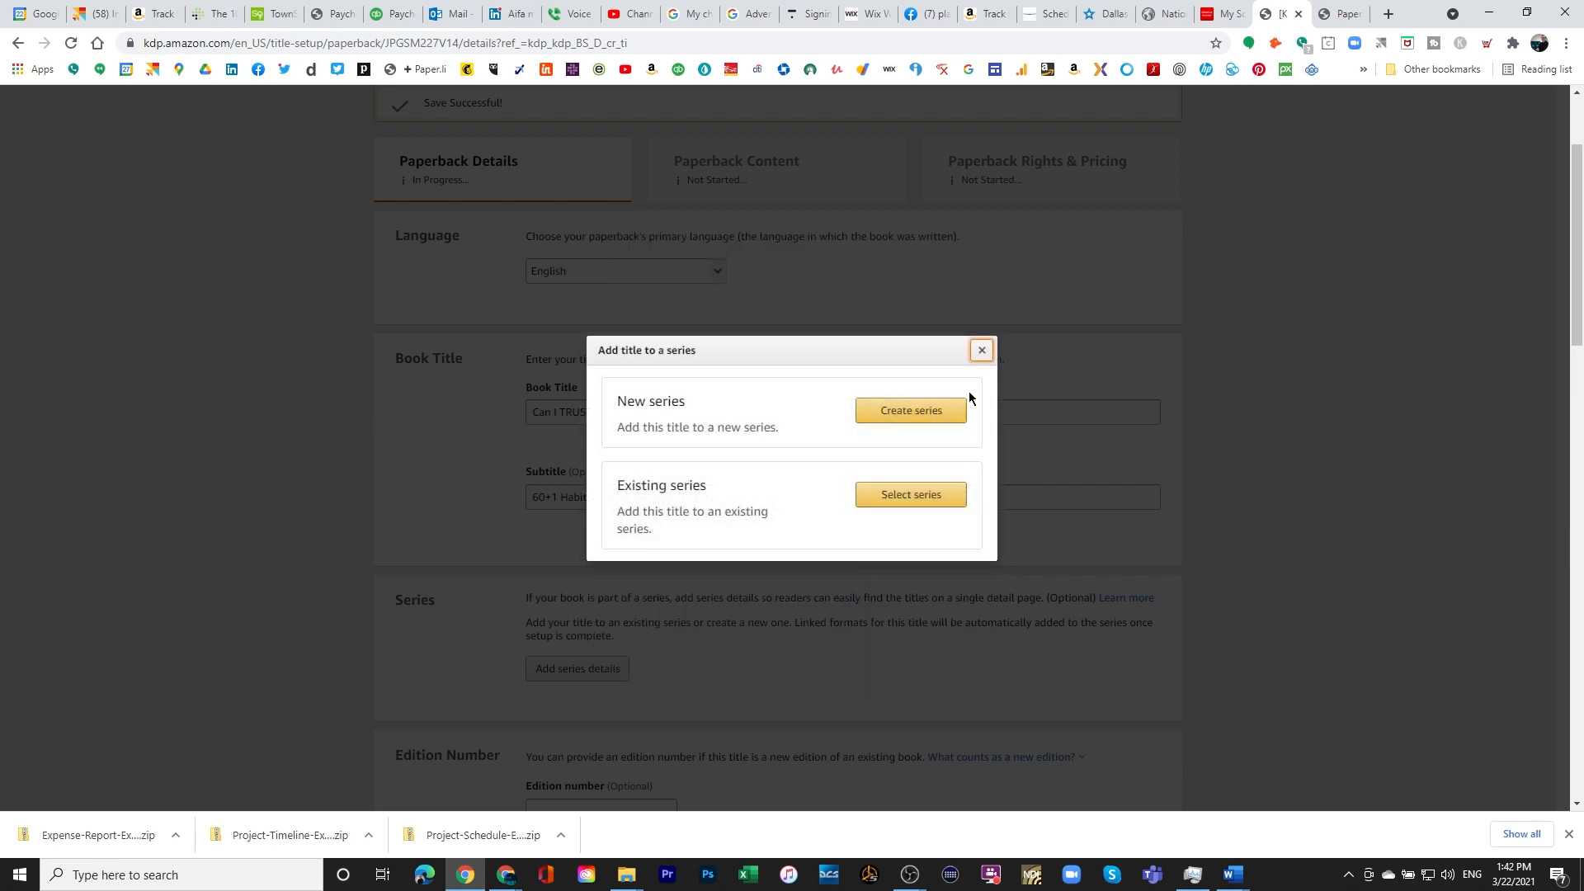
left_click(982, 351)
- Fill in the primary author's first and last name, leaving the middle name empty, and set the suffix to PhD
scroll(510, 553, "down", 3)
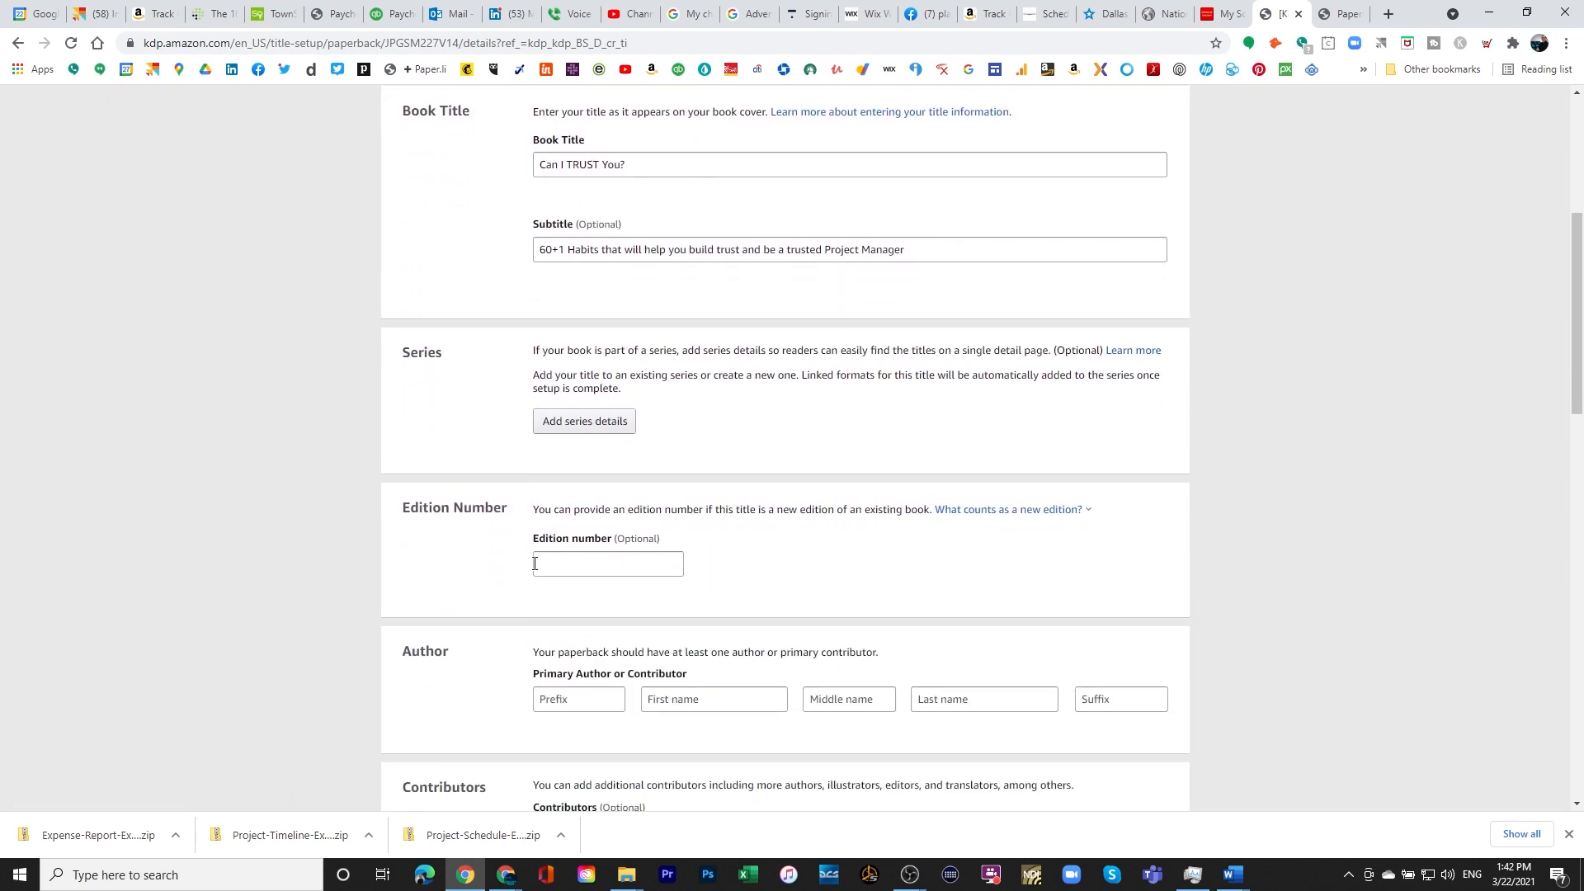
scroll(546, 603, "down", 2)
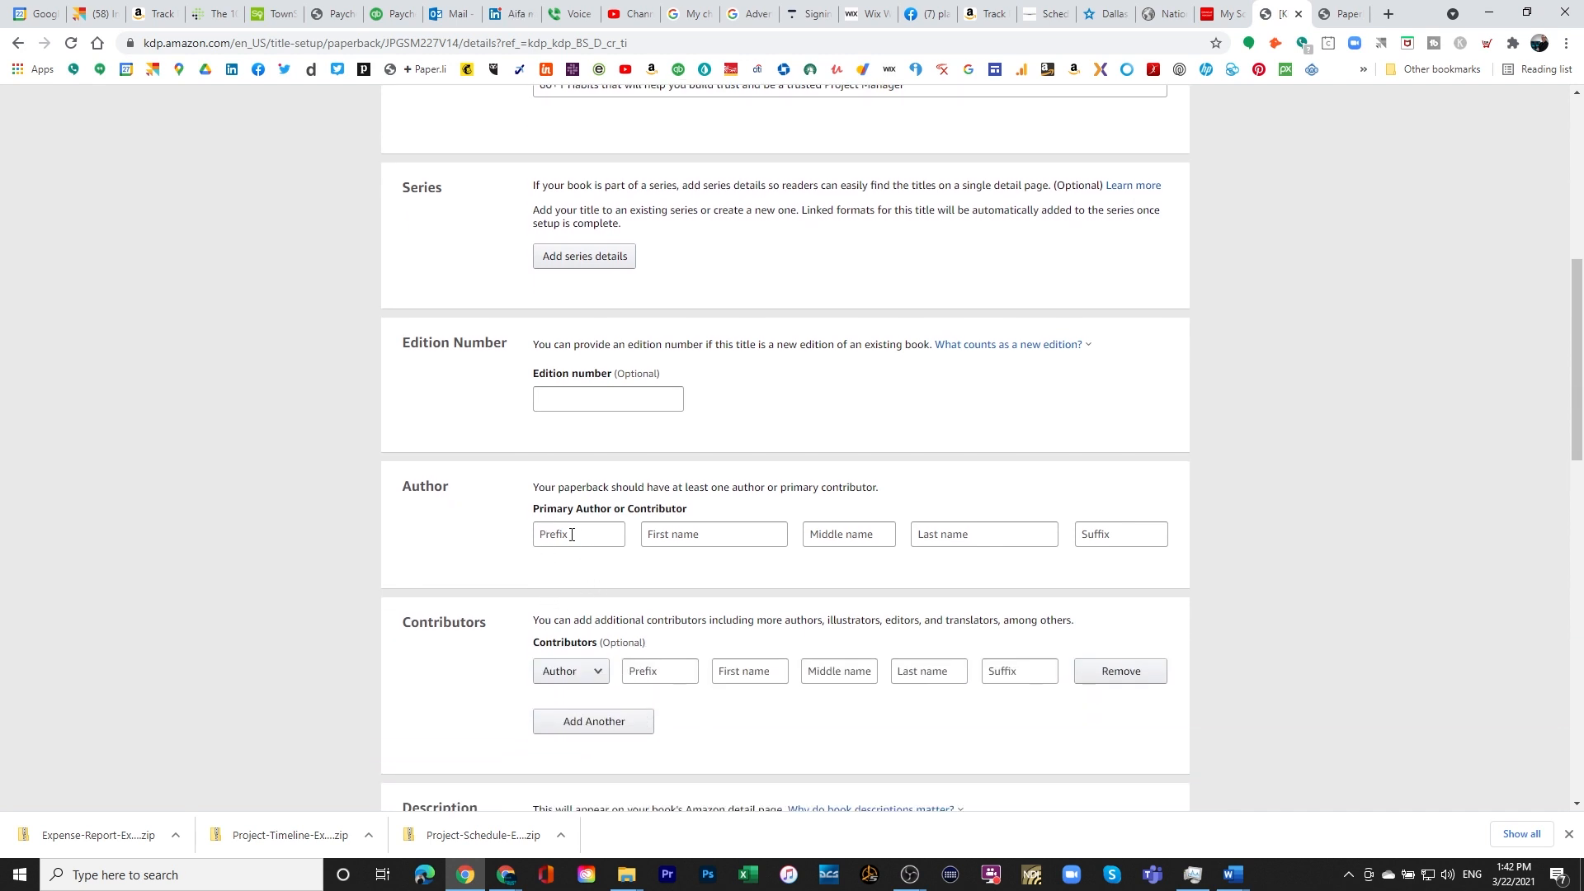
left_click(697, 536)
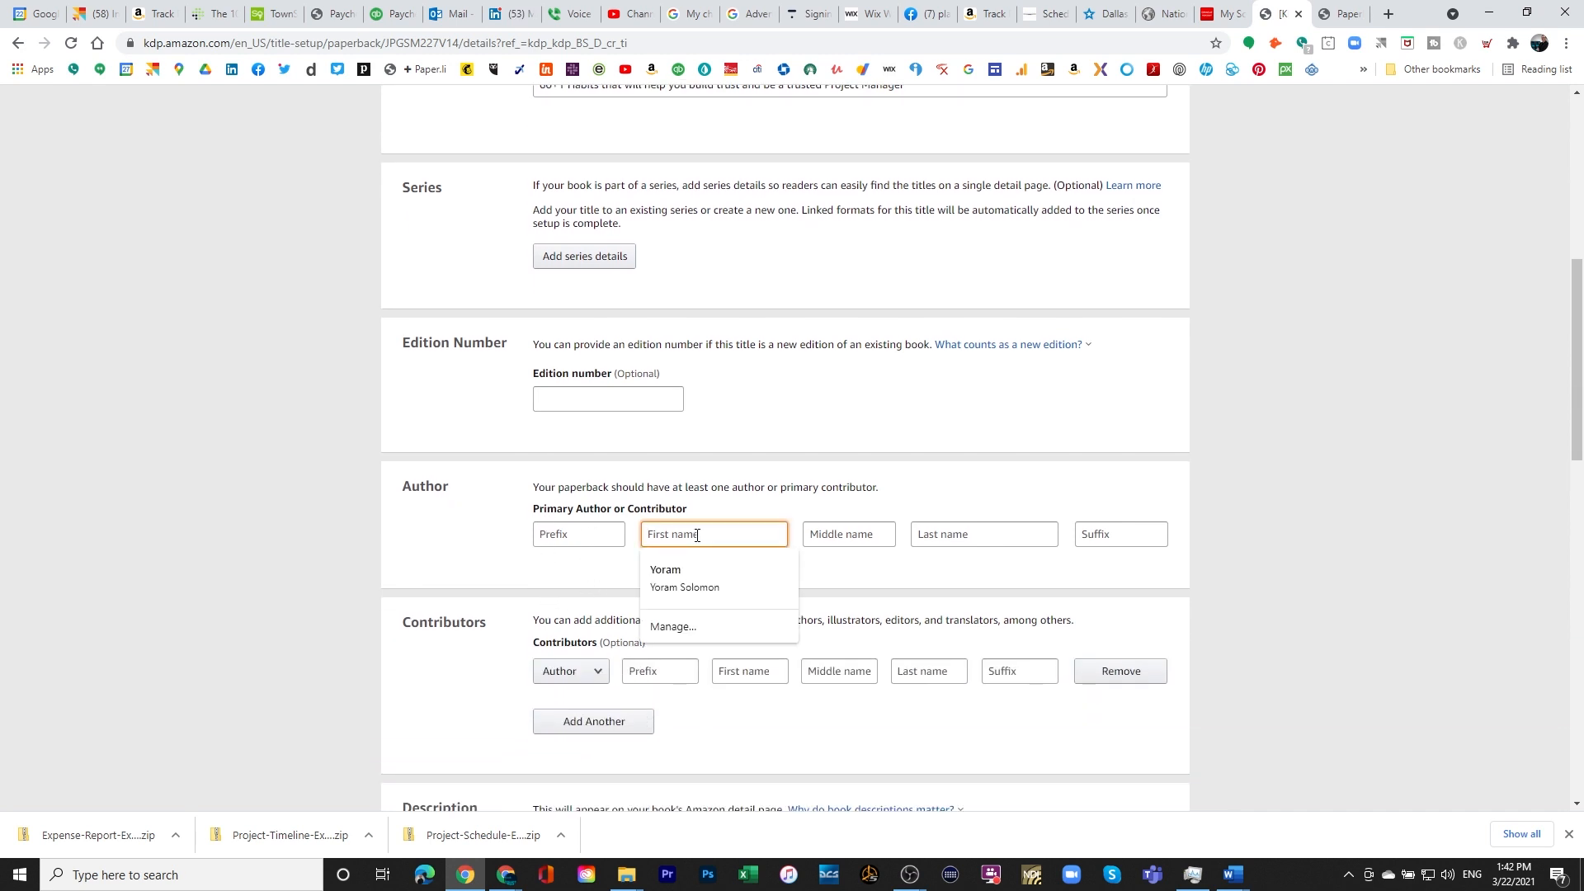
type("Yoram")
key("Tab")
key("Tab")
type("Solomon")
key("Tab")
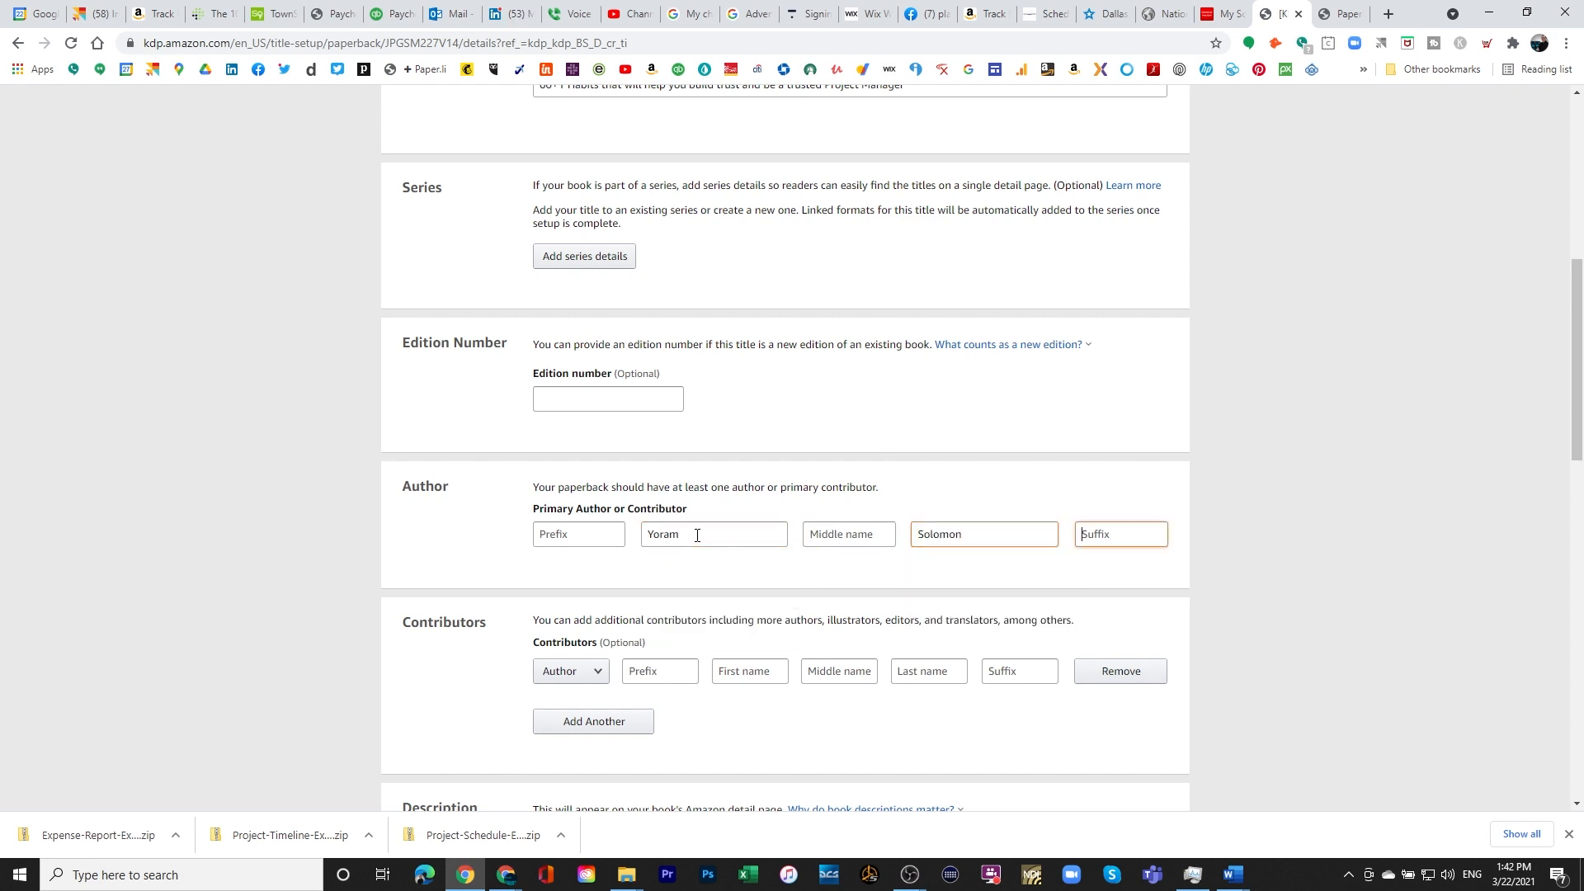
type("PhD")
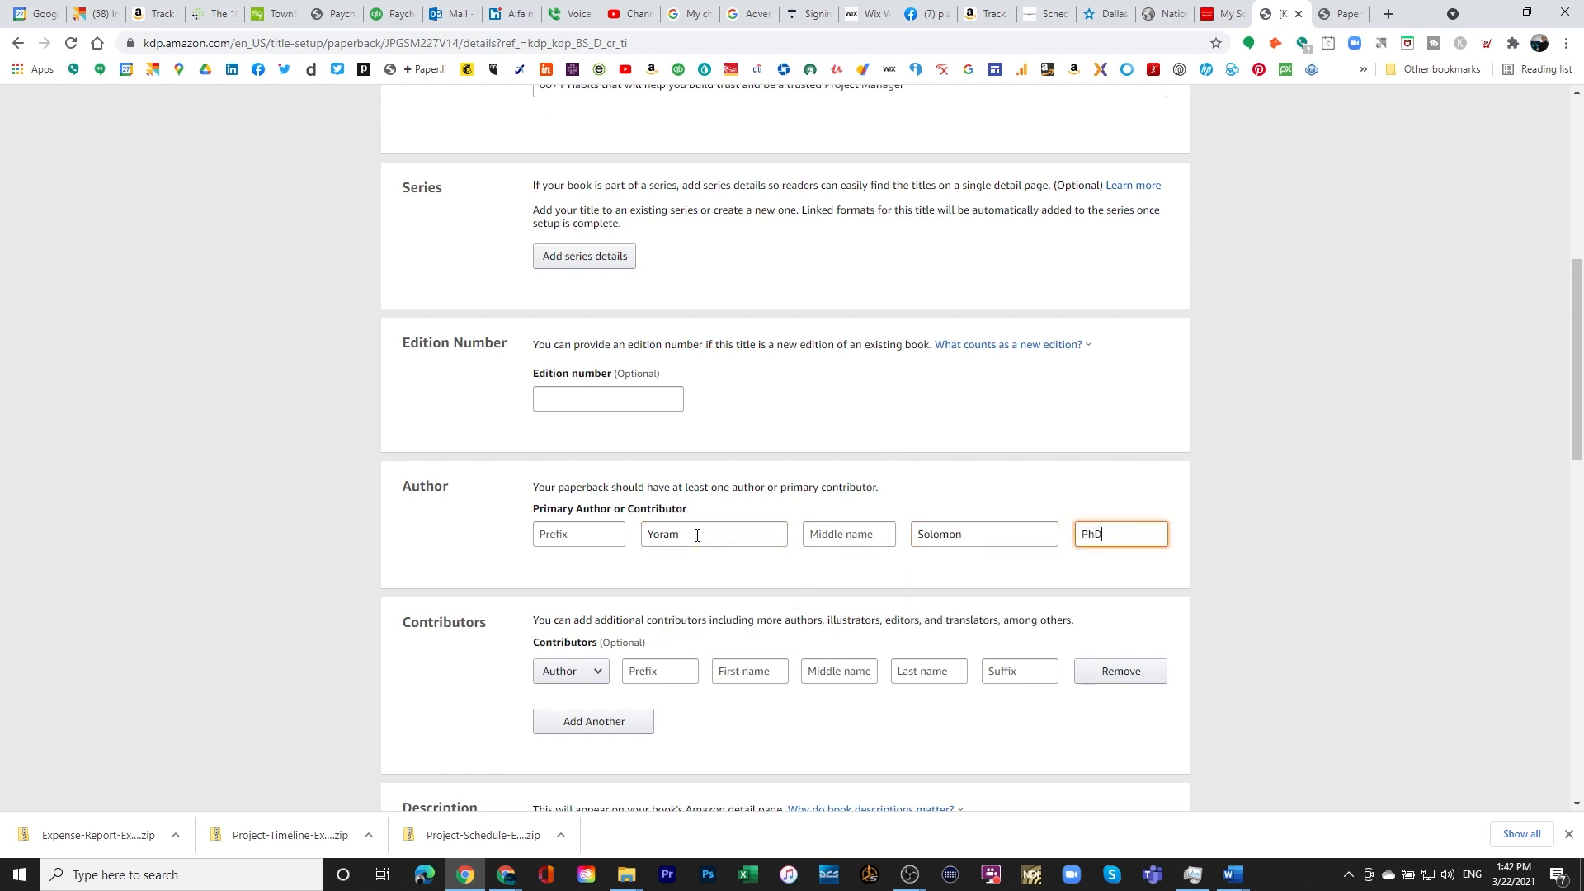
- View the roles available for an additional contributor, and close the selection without changing it
scroll(551, 587, "down", 2)
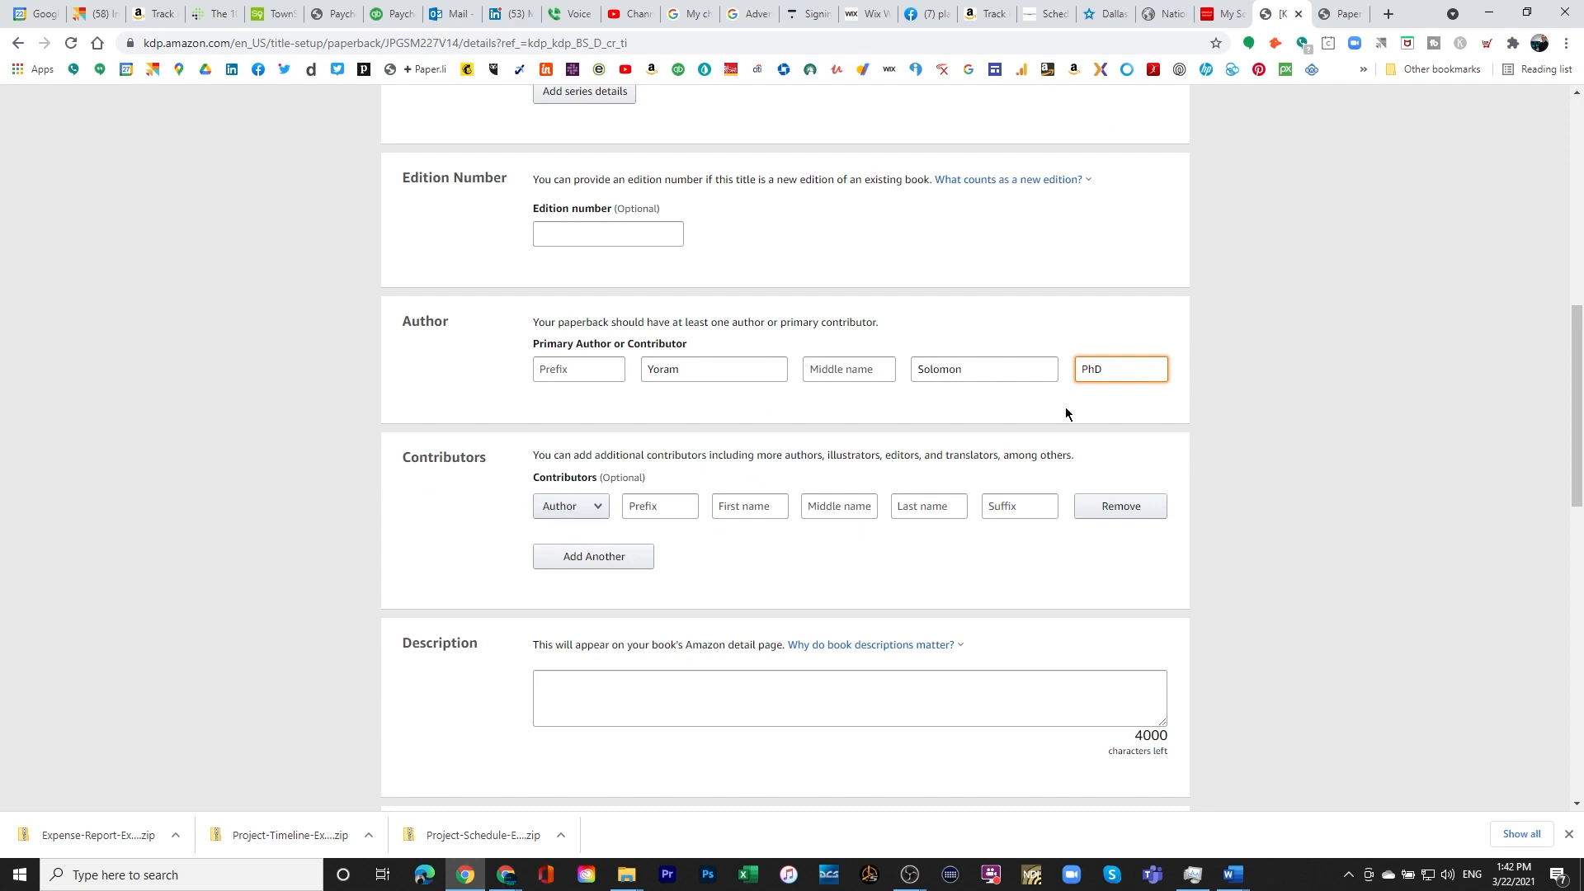
left_click(599, 513)
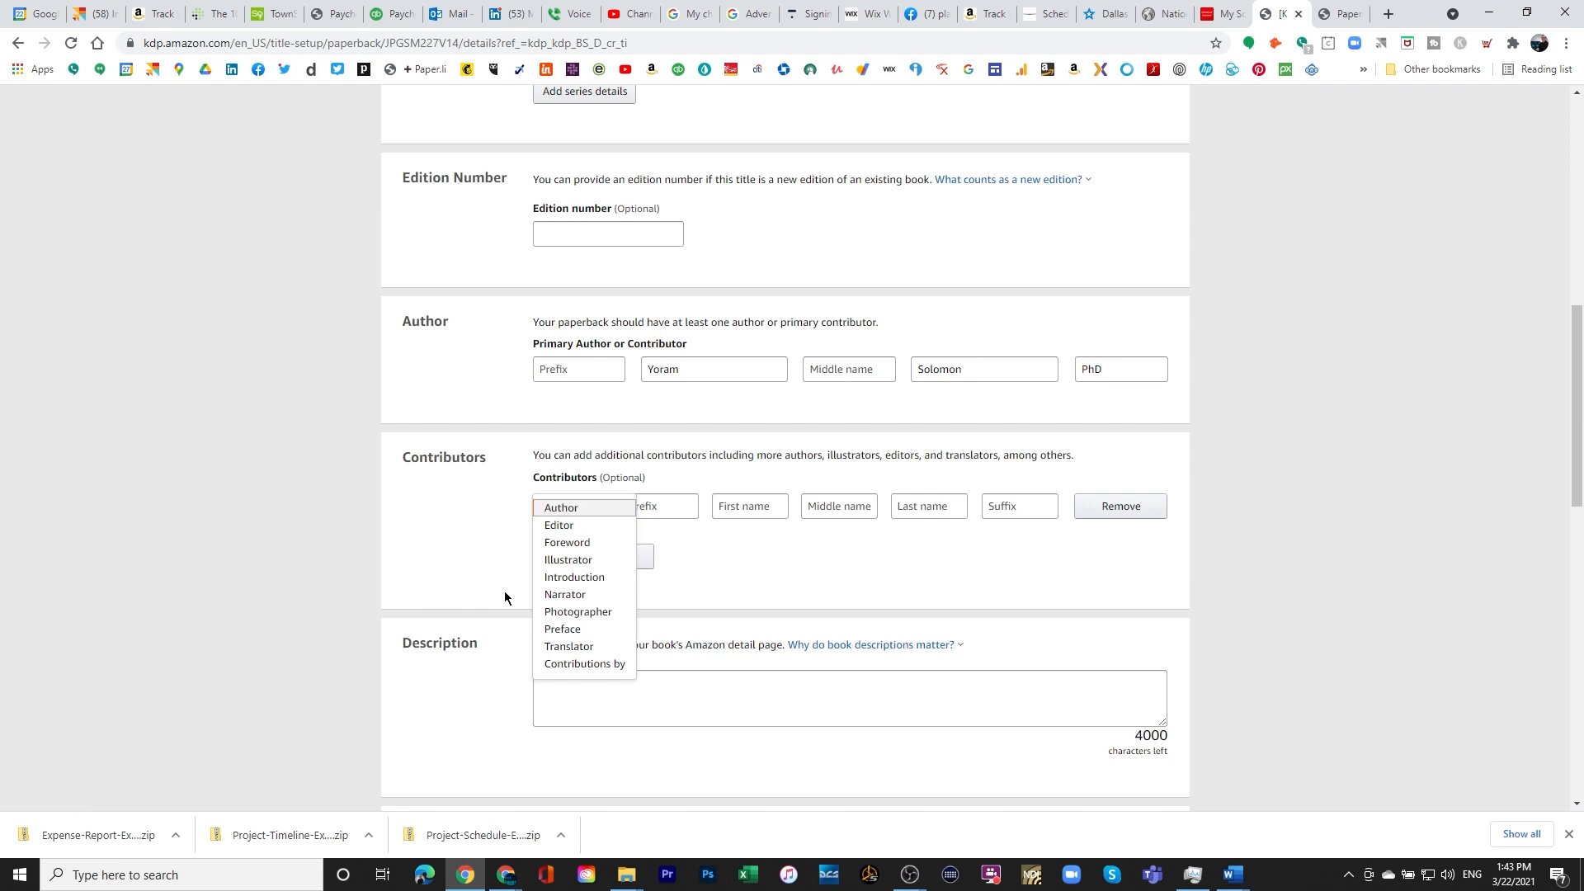
left_click(485, 545)
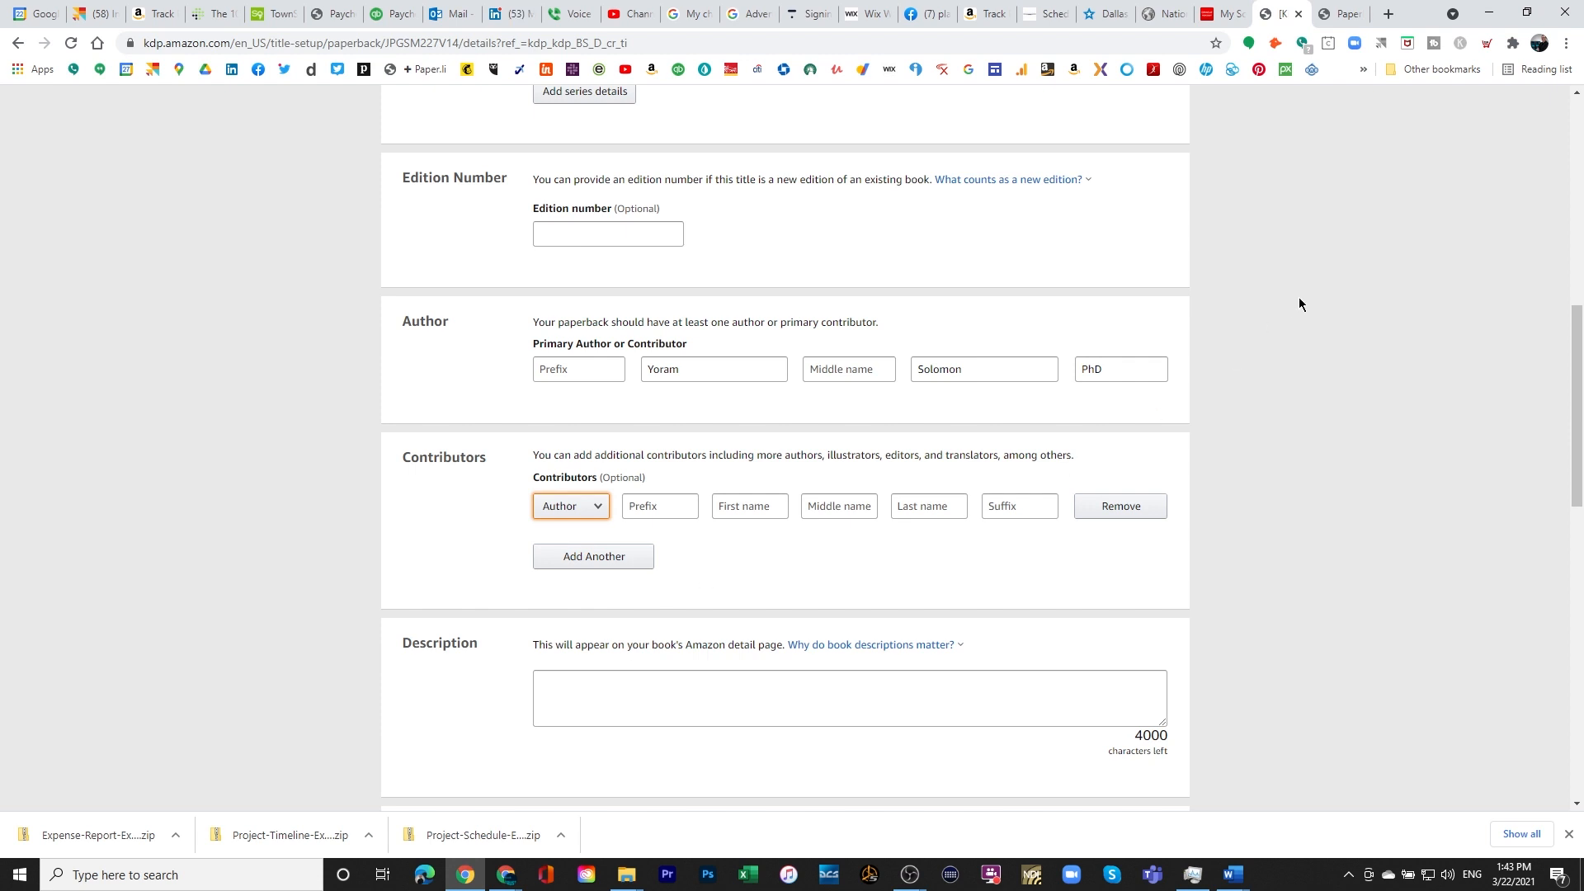
- Copy the Word cover document's back-cover text from "Research showed" through "can assess trust in the team," into the KDP form's book description
left_click(673, 679)
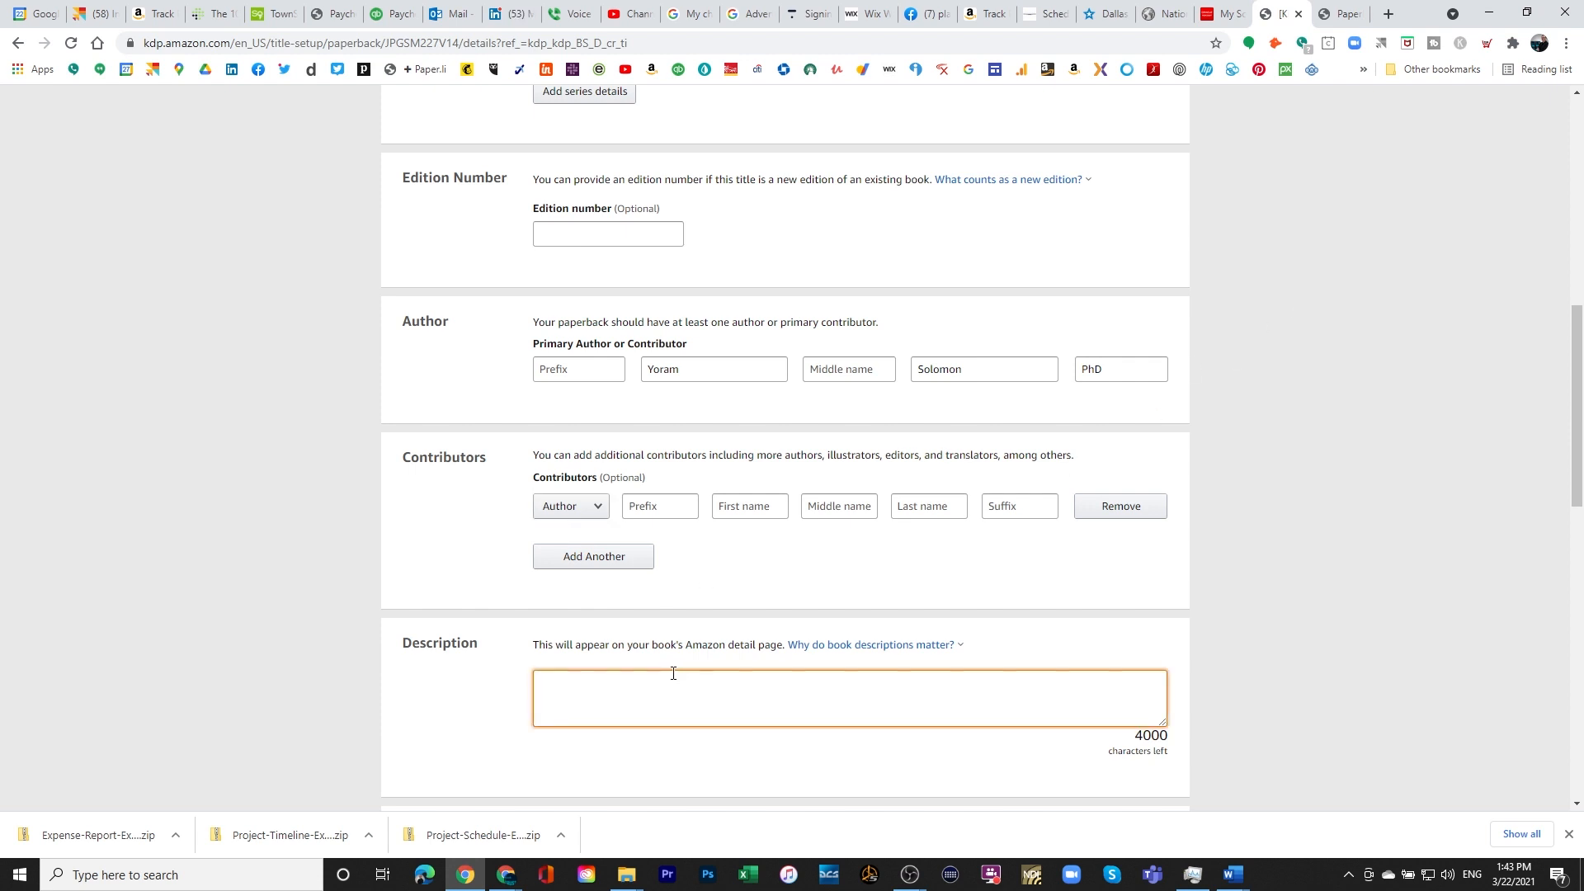
key("alt+Tab")
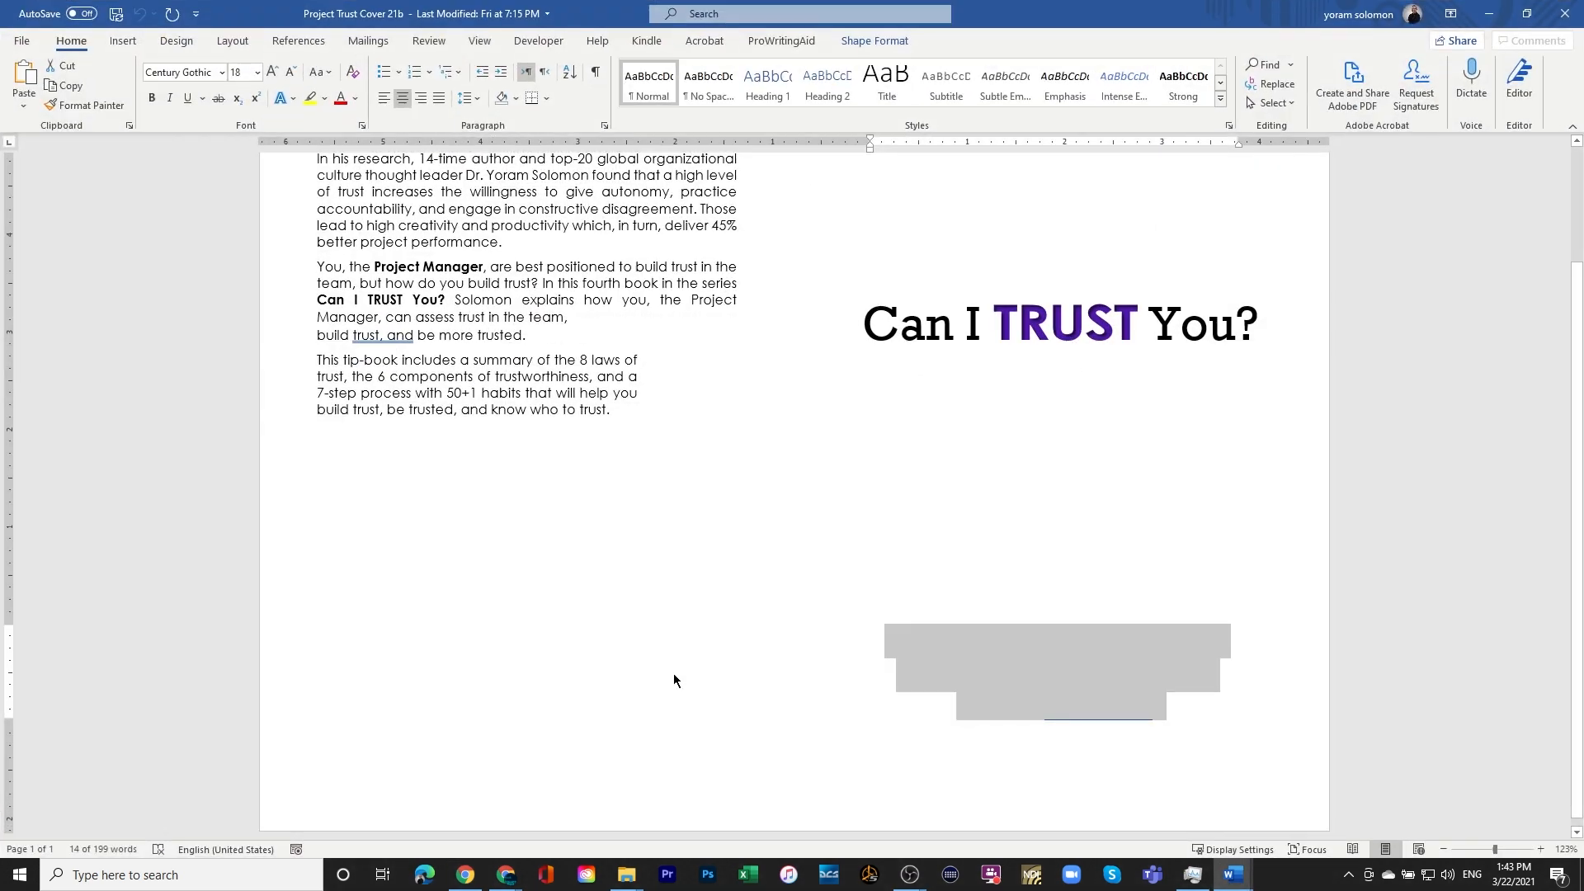
scroll(407, 290, "up", 3)
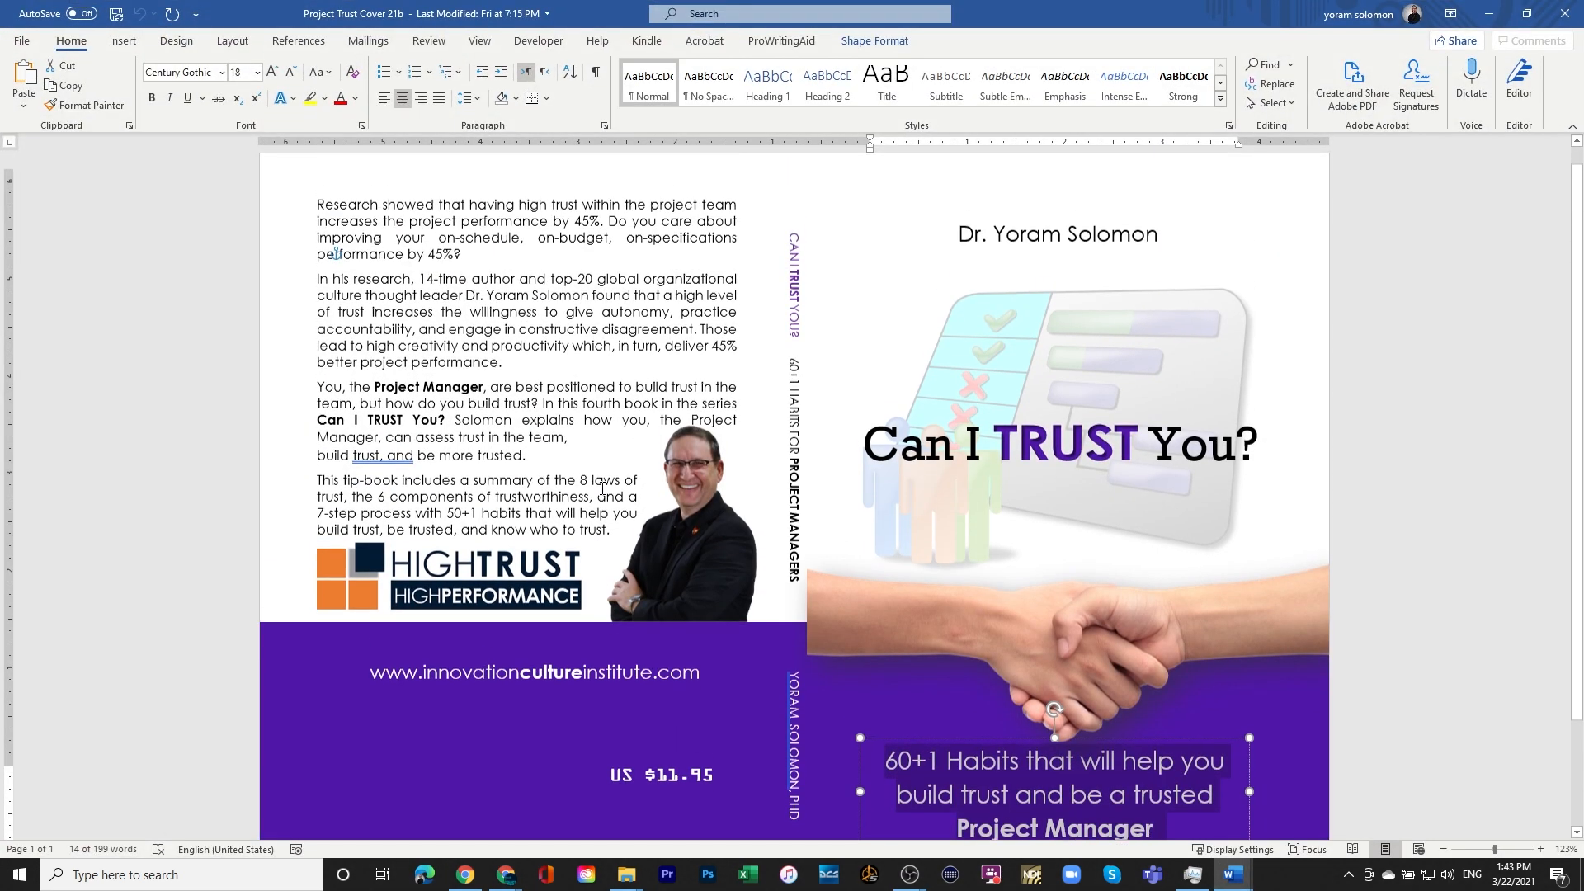
triple_click(388, 235)
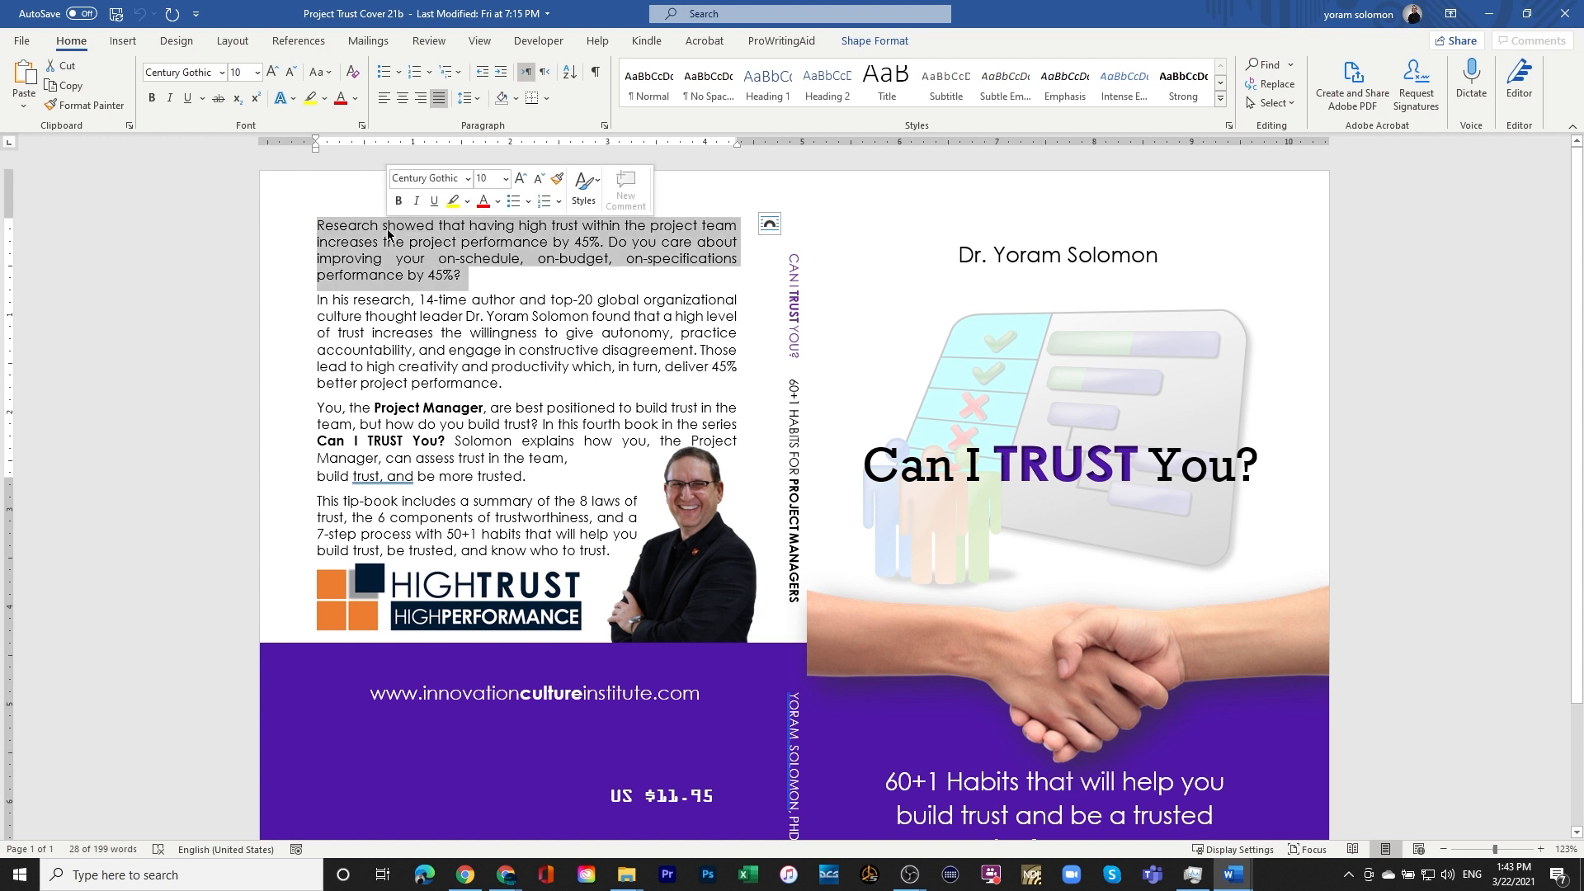
key("shift+Down")
key("shift+Down")
key("shift+Down")
key("shift+Down")
key("shift+Down")
key("shift+Down")
key("shift+Down")
key("shift+Down")
key("shift+Down")
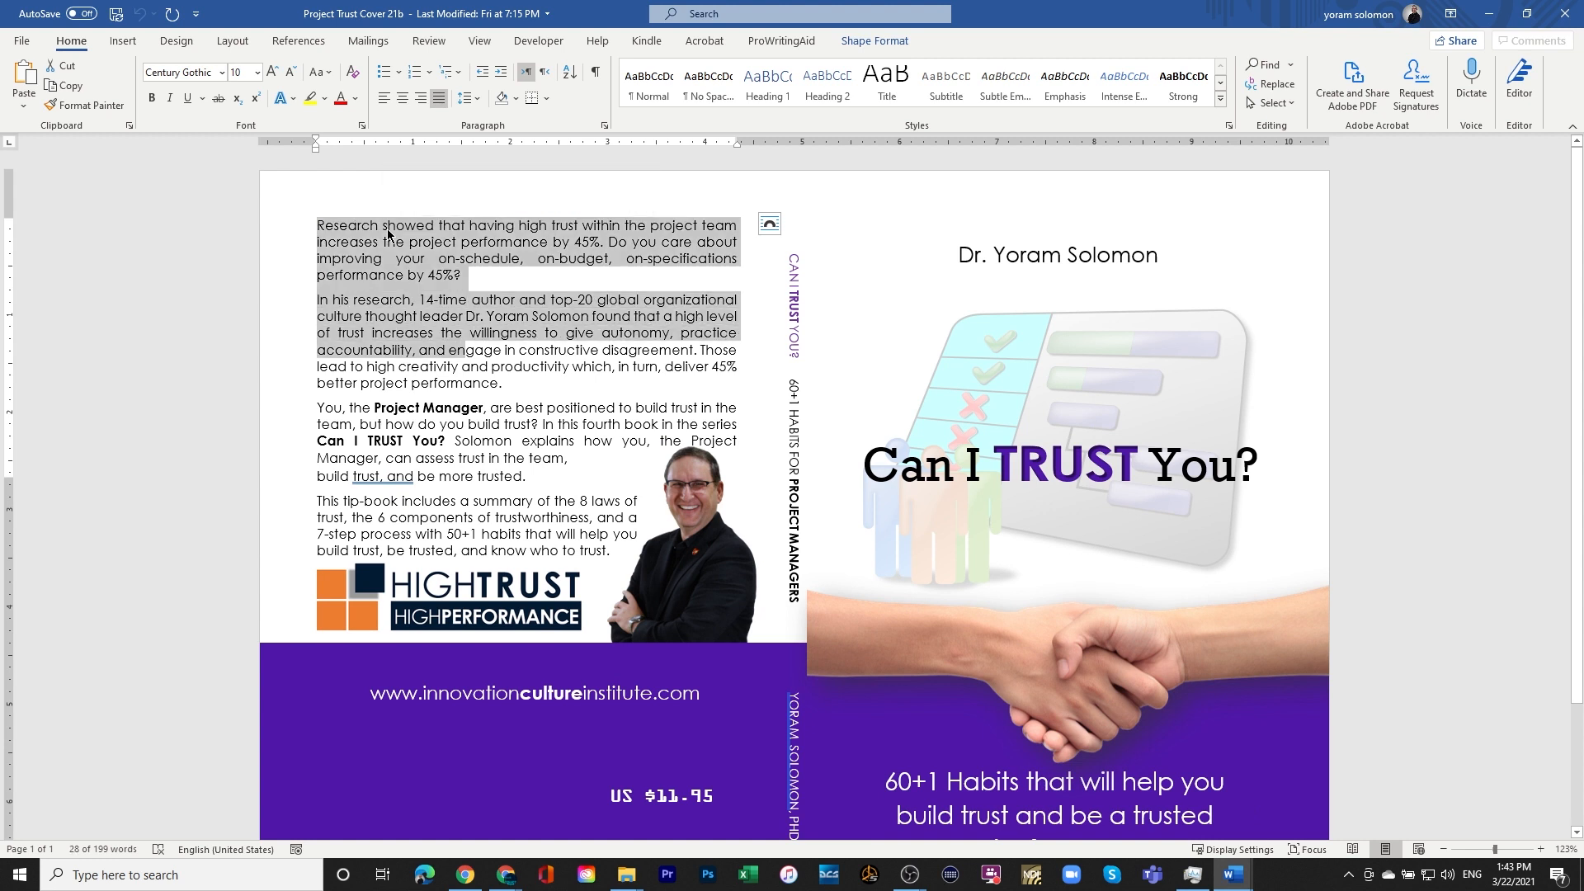
key("shift+Down")
key("shift+Down")
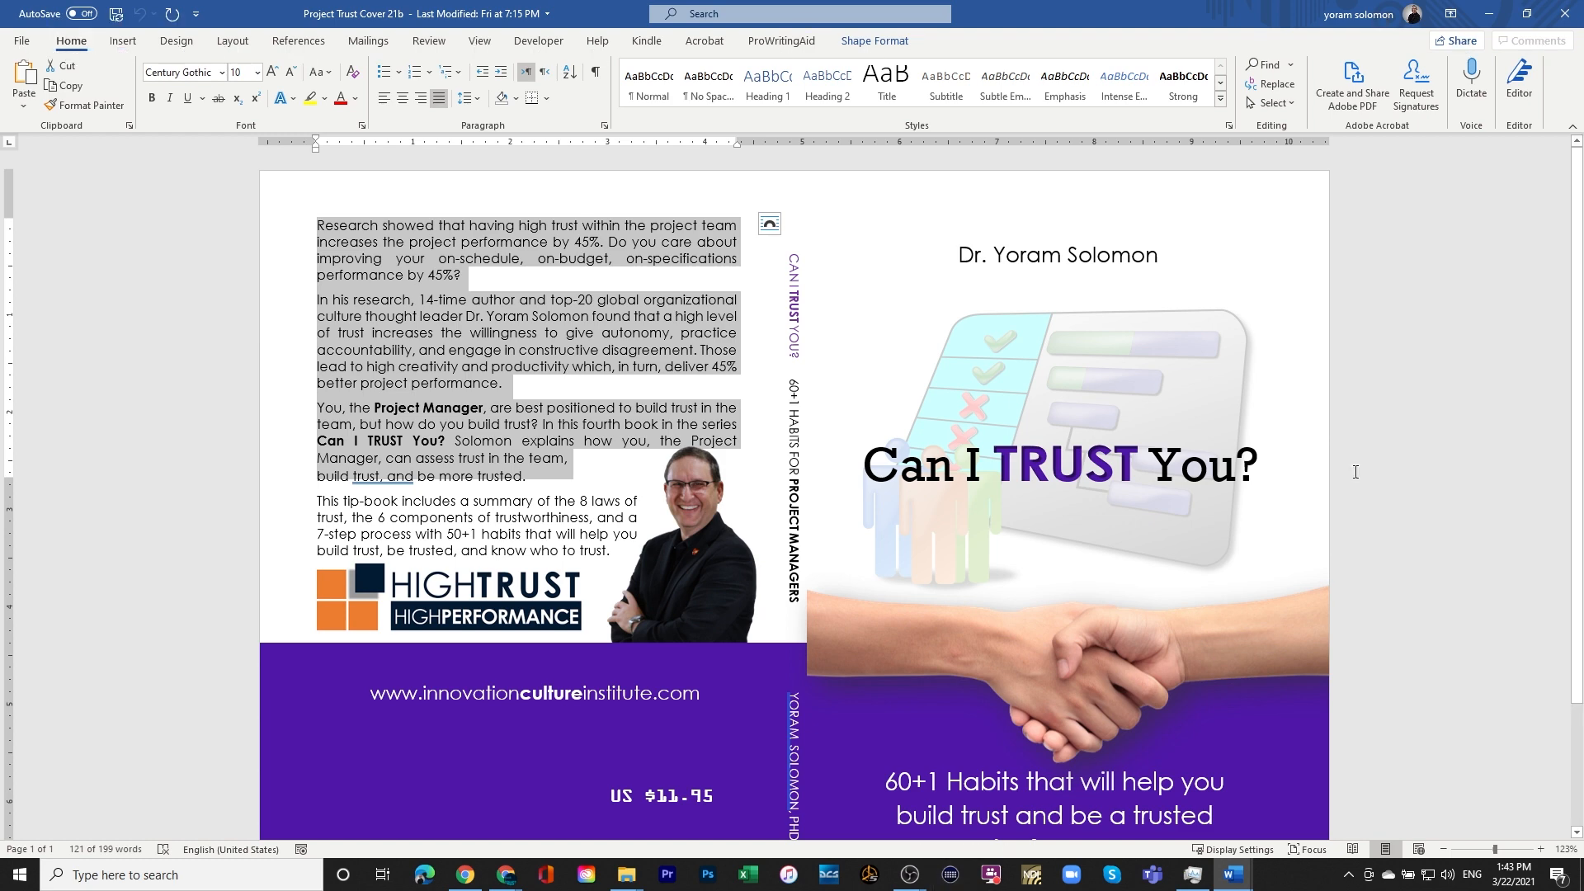
left_click(1488, 14)
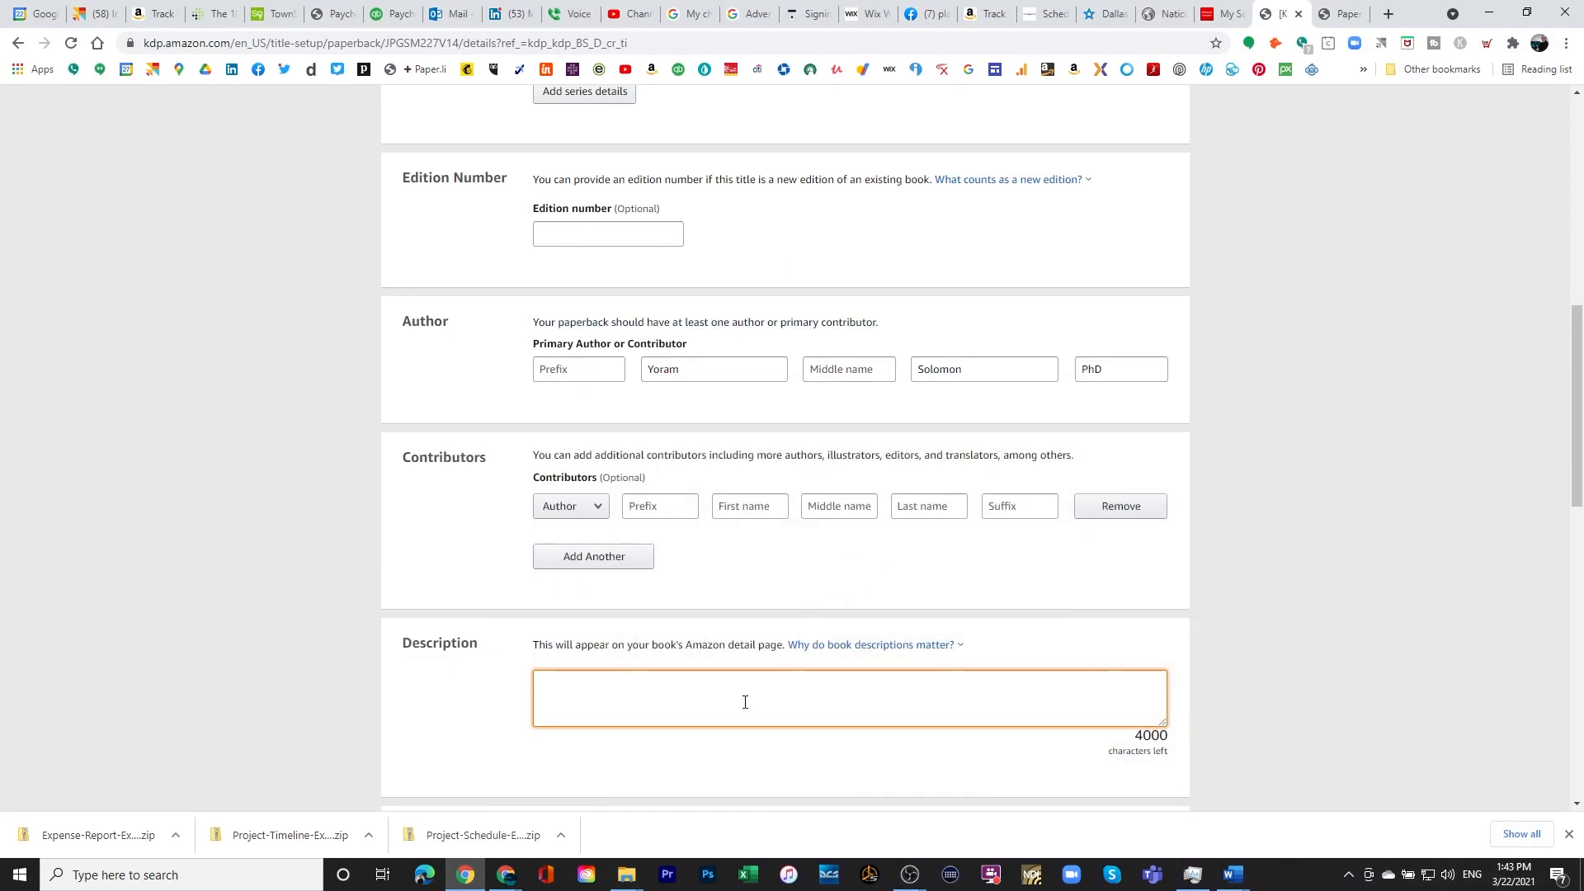
key("ctrl+v")
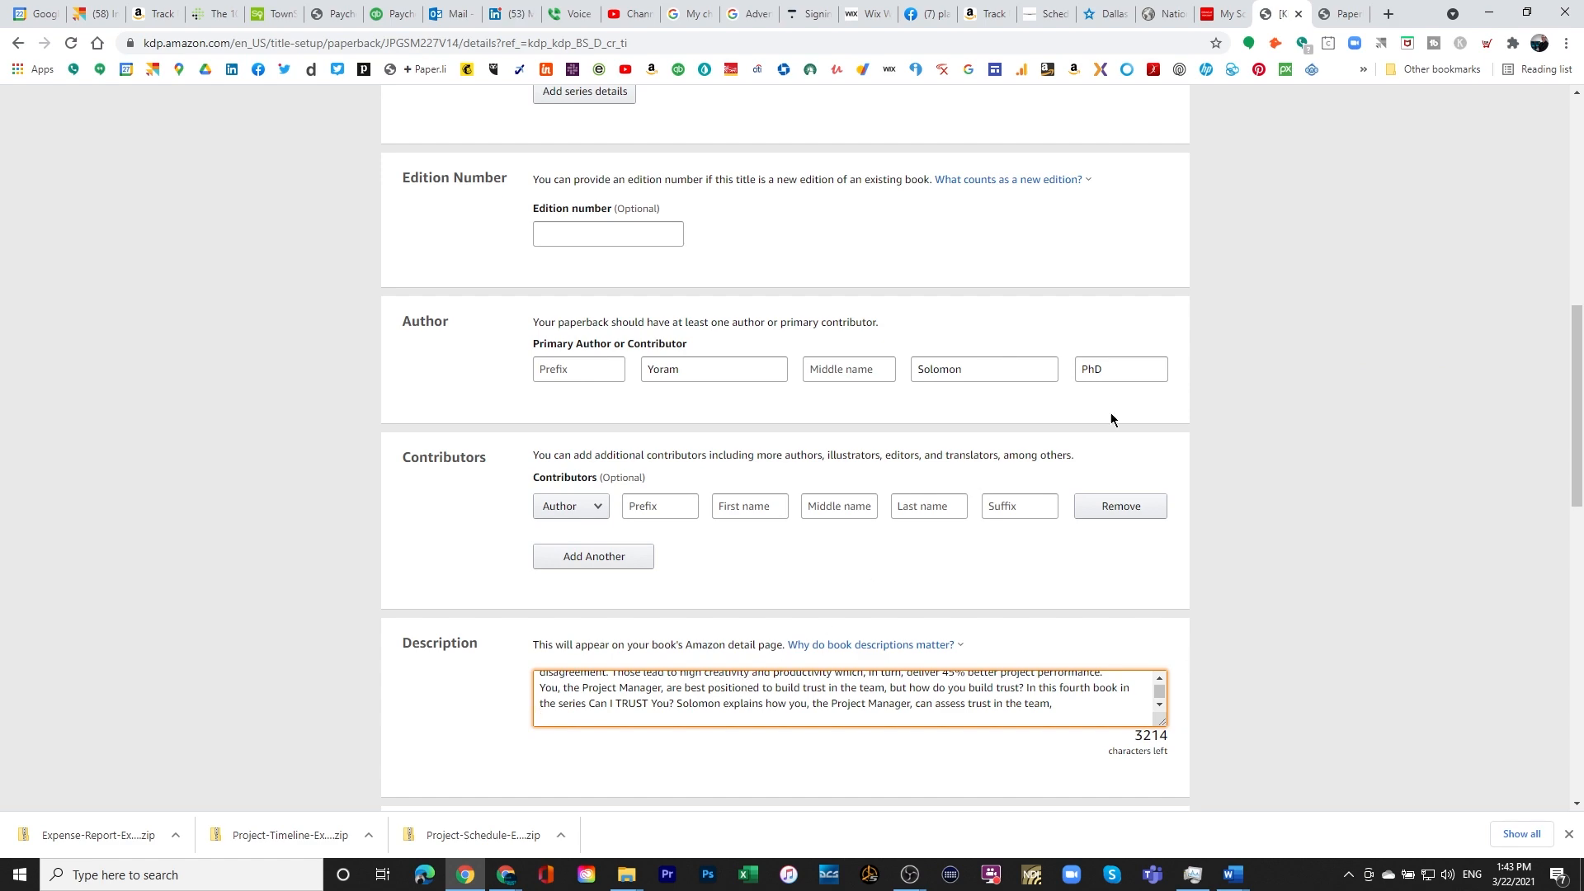
- Copy the rest of the Word document's back-cover text, from "build trust, and be more trusted", and append it to the KDP description
left_click(1237, 819)
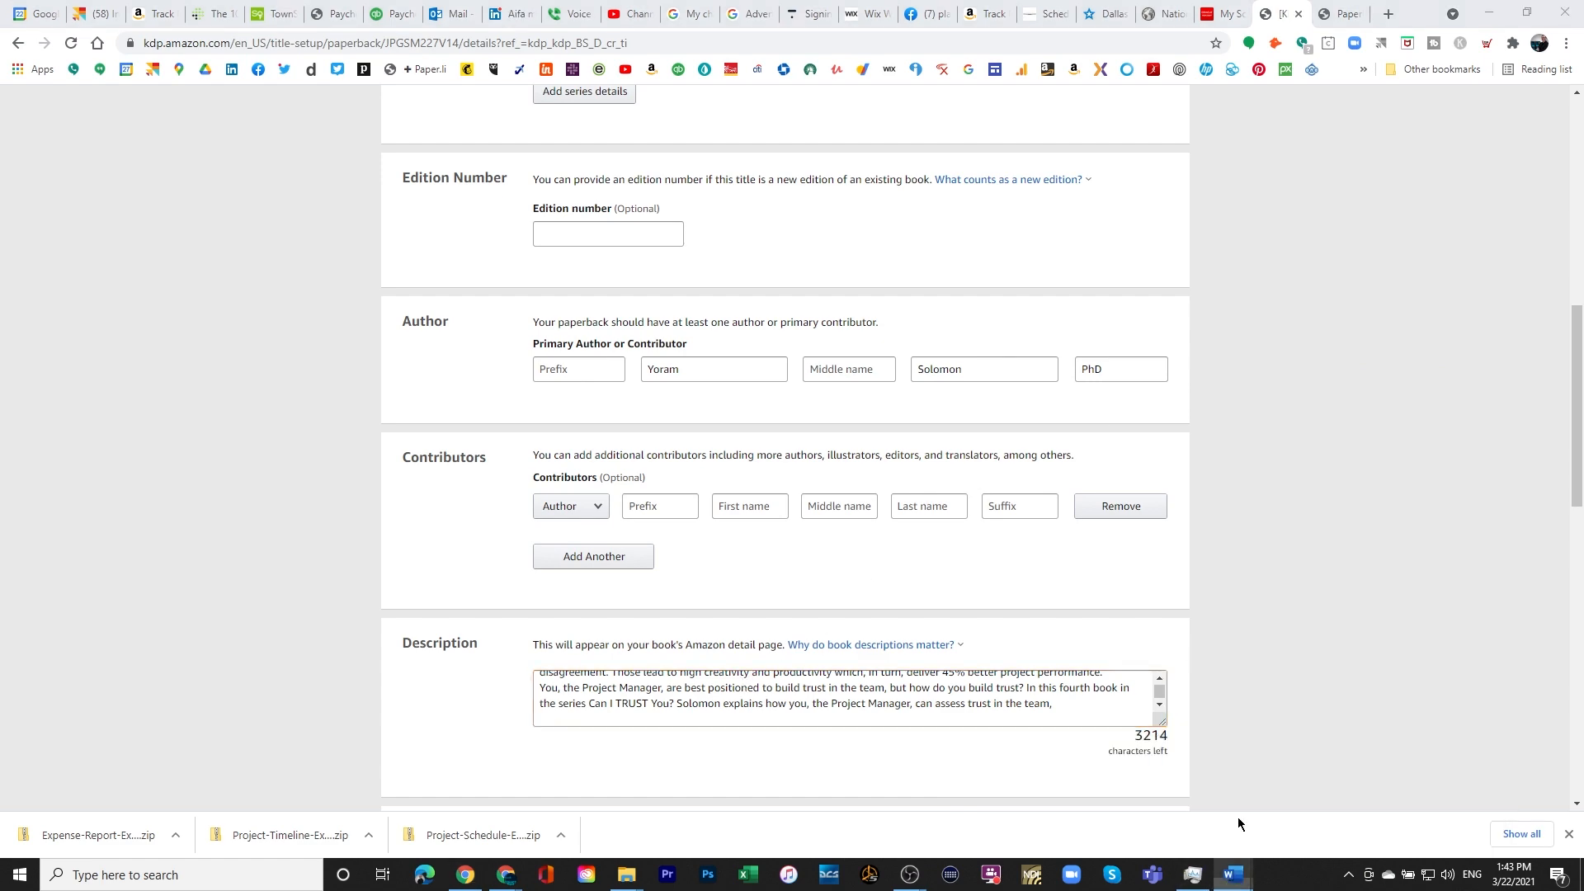
left_click(399, 501)
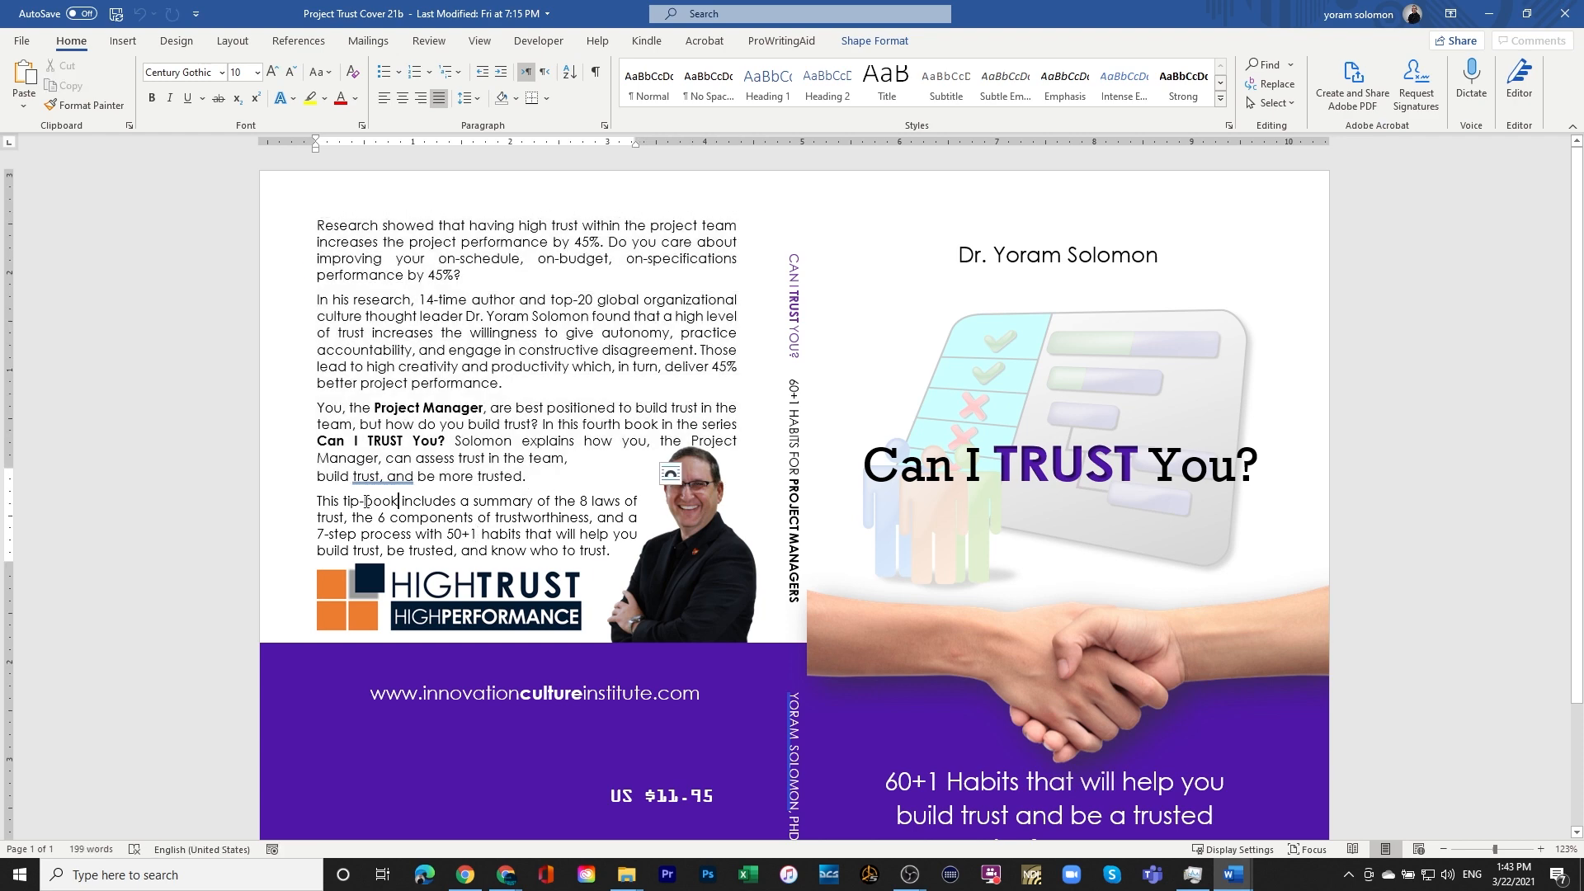
key("ctrl+z")
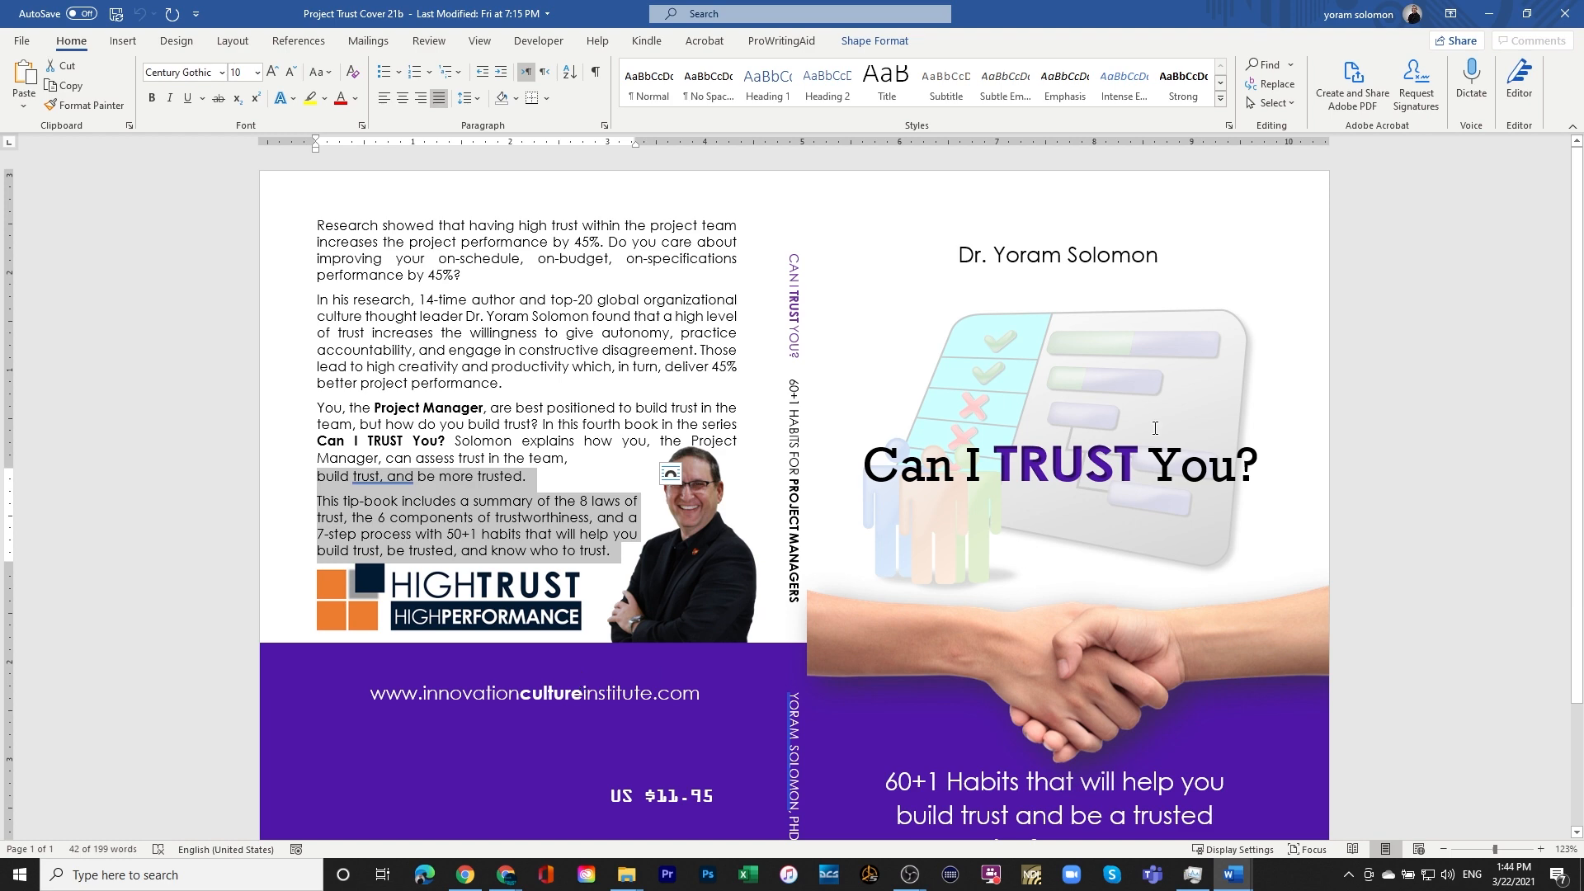
left_click(1490, 14)
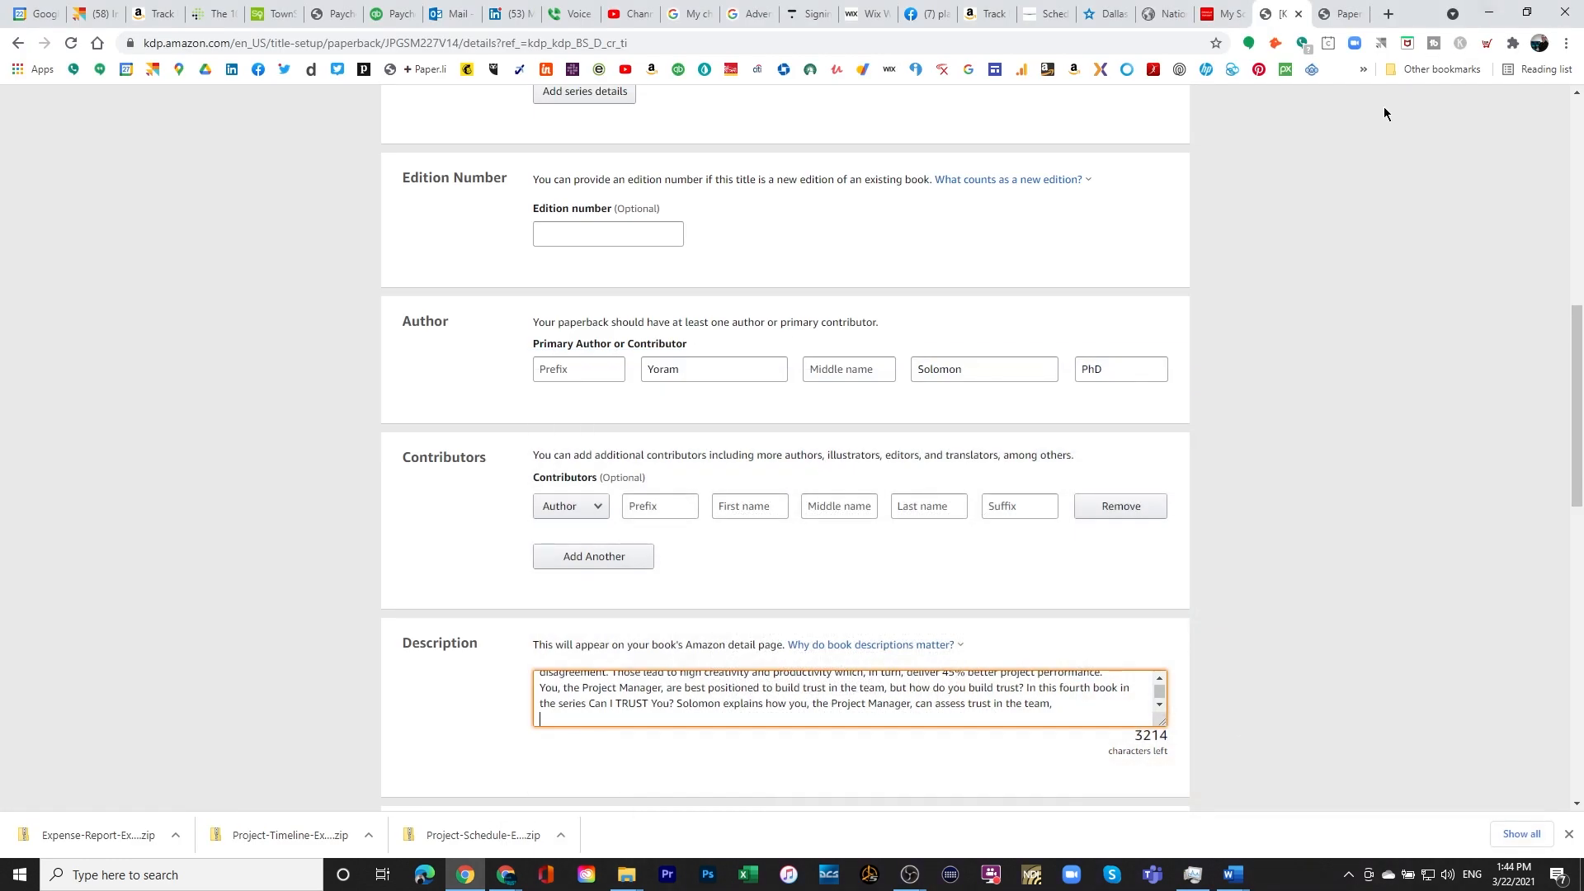
left_click(1085, 708)
scroll(1085, 708, "down", 1)
key("ctrl+v")
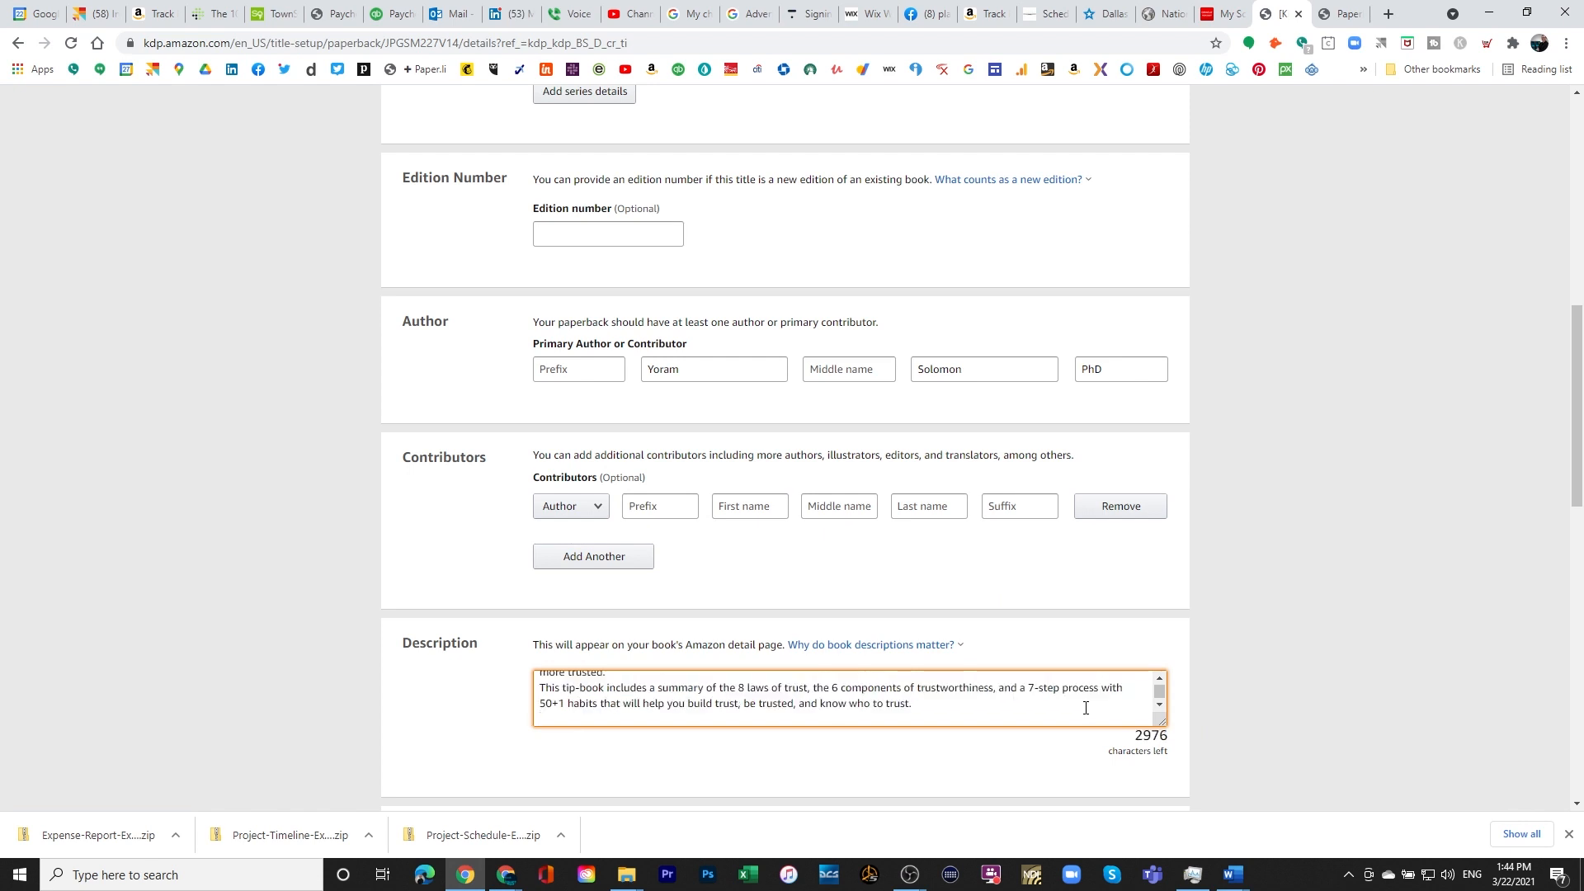
- Review the pasted description, remove the trailing blank lines, and change "50+1 habits" to "60+1 habits"
scroll(935, 756, "up", 2)
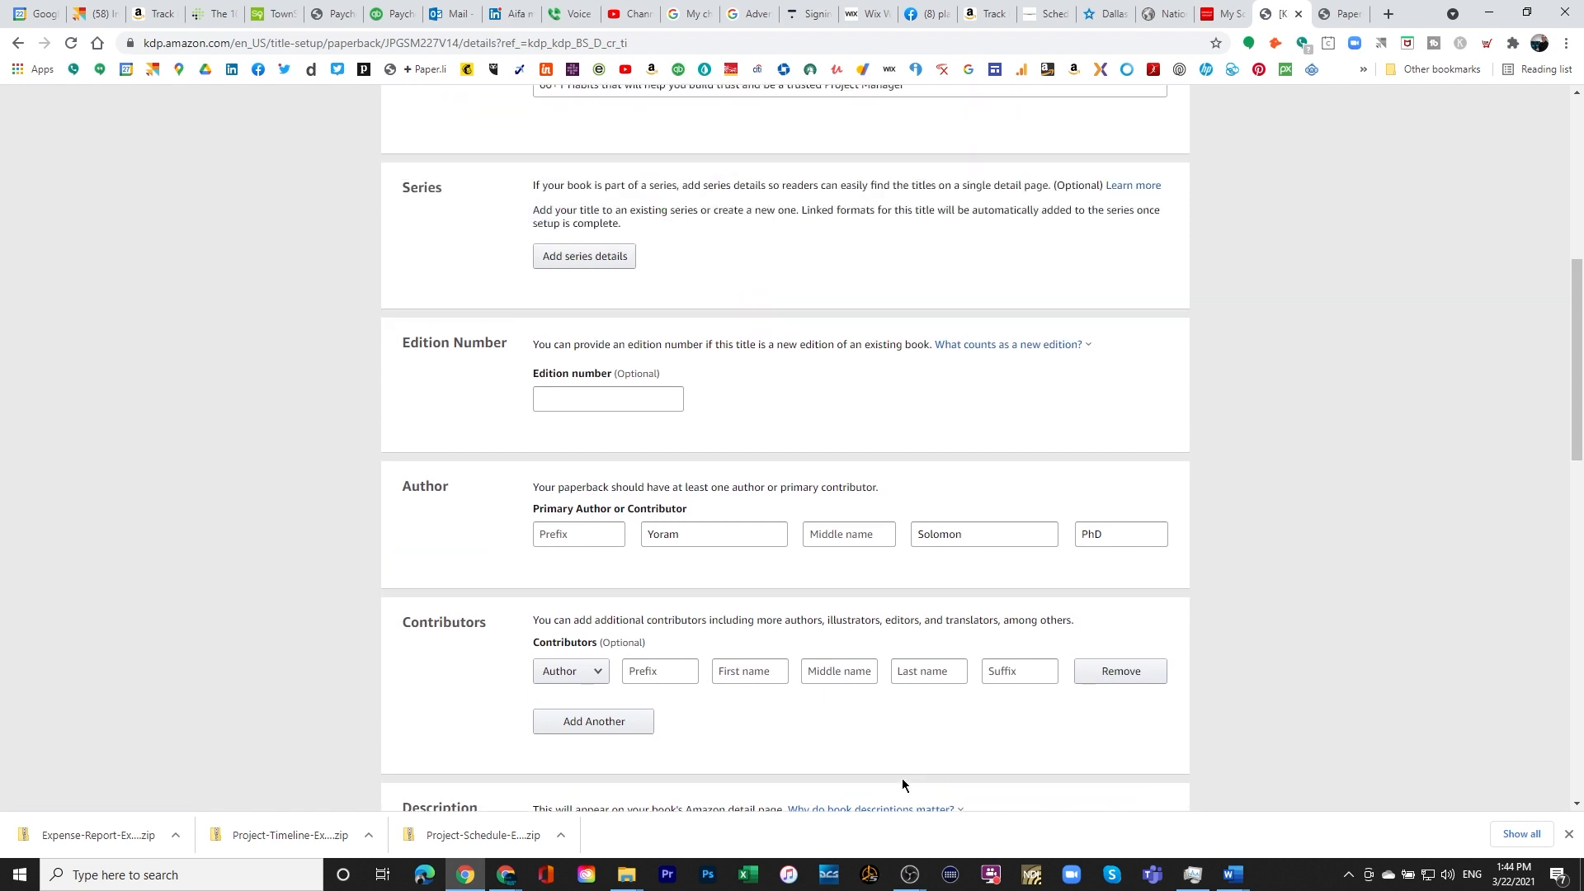
scroll(902, 779, "down", 3)
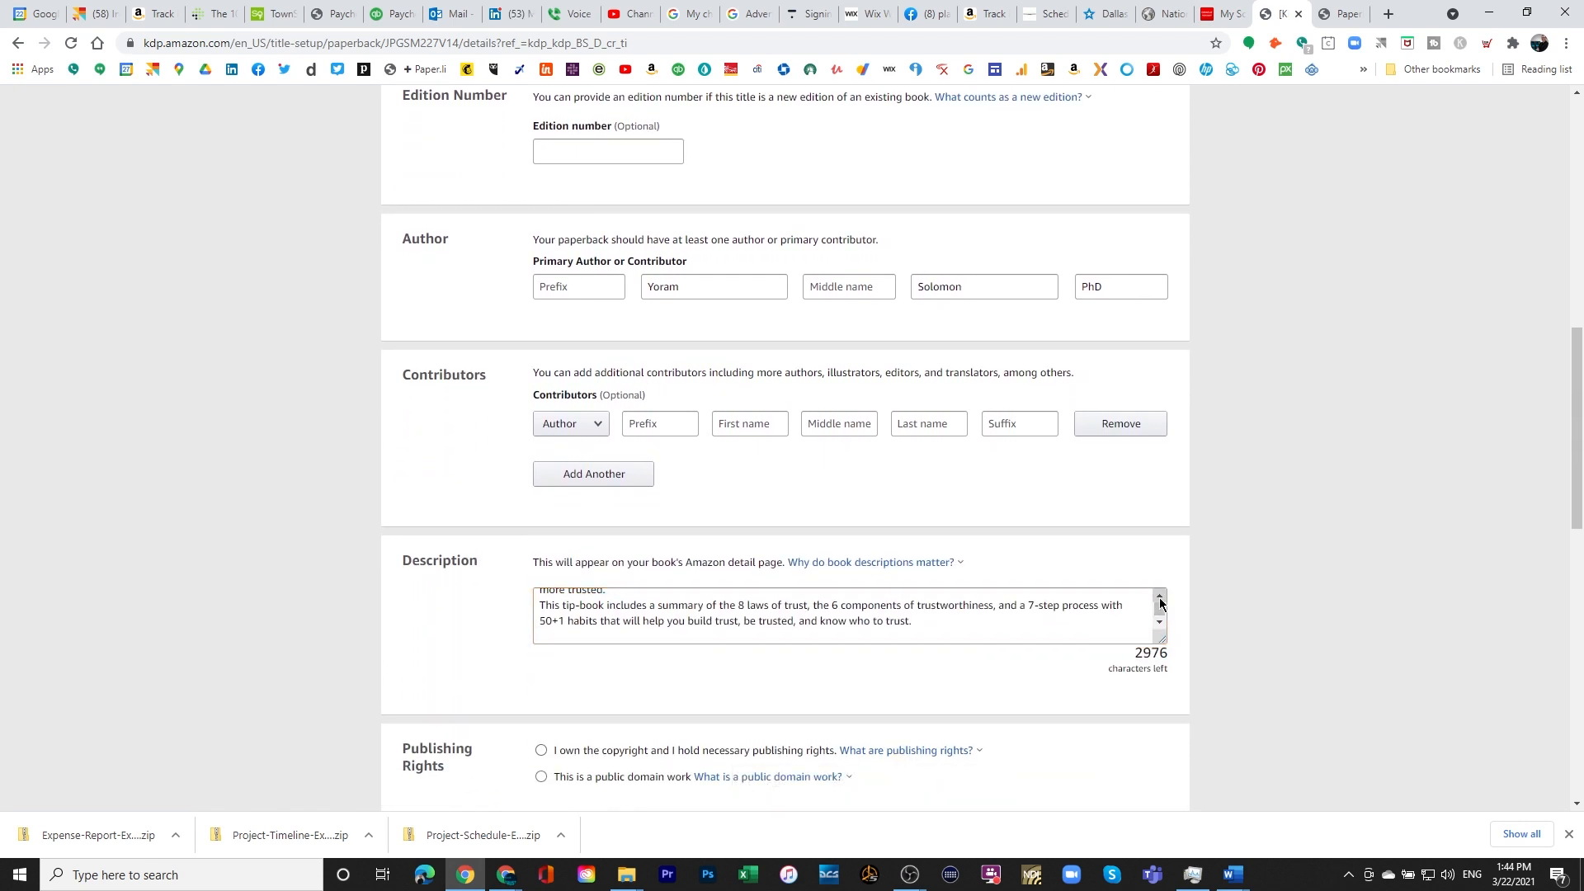
left_click(1160, 603)
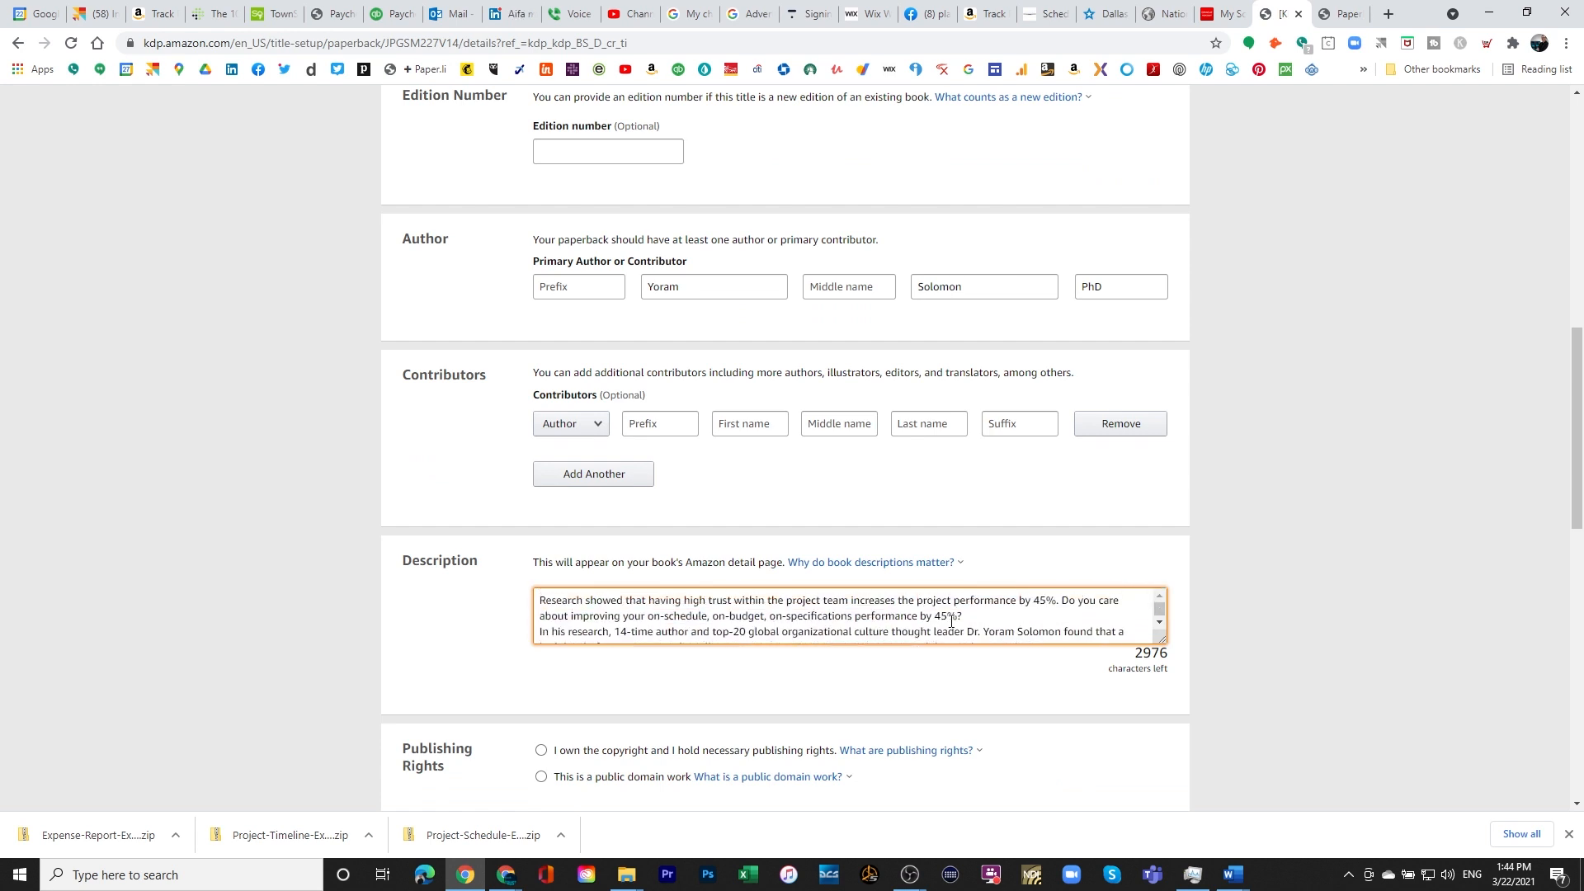
scroll(953, 623, "down", 3)
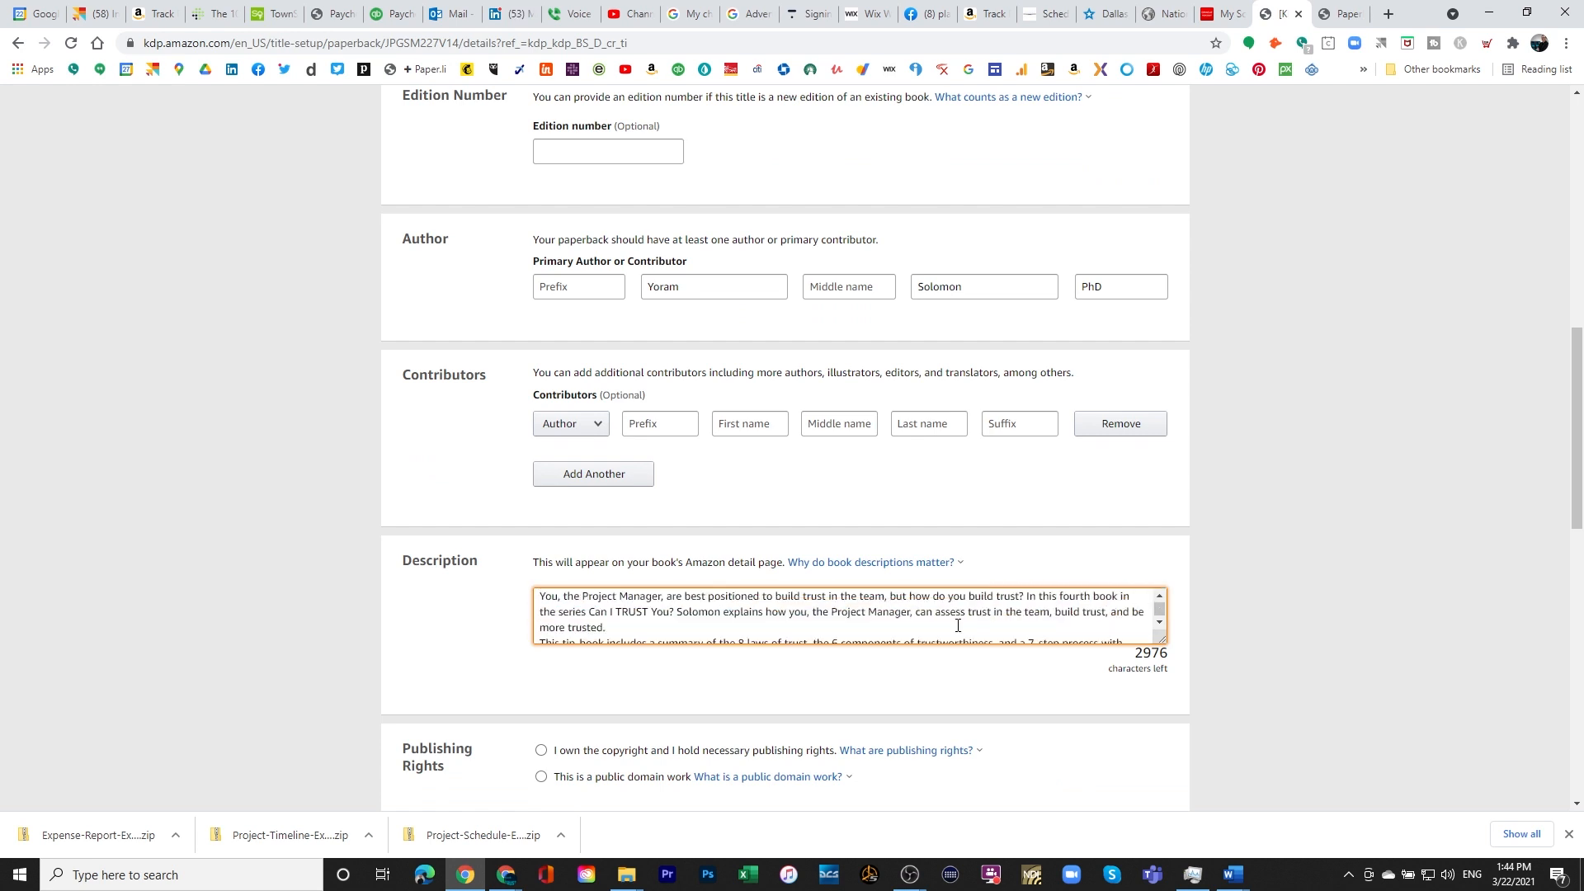
scroll(952, 630, "down", 3)
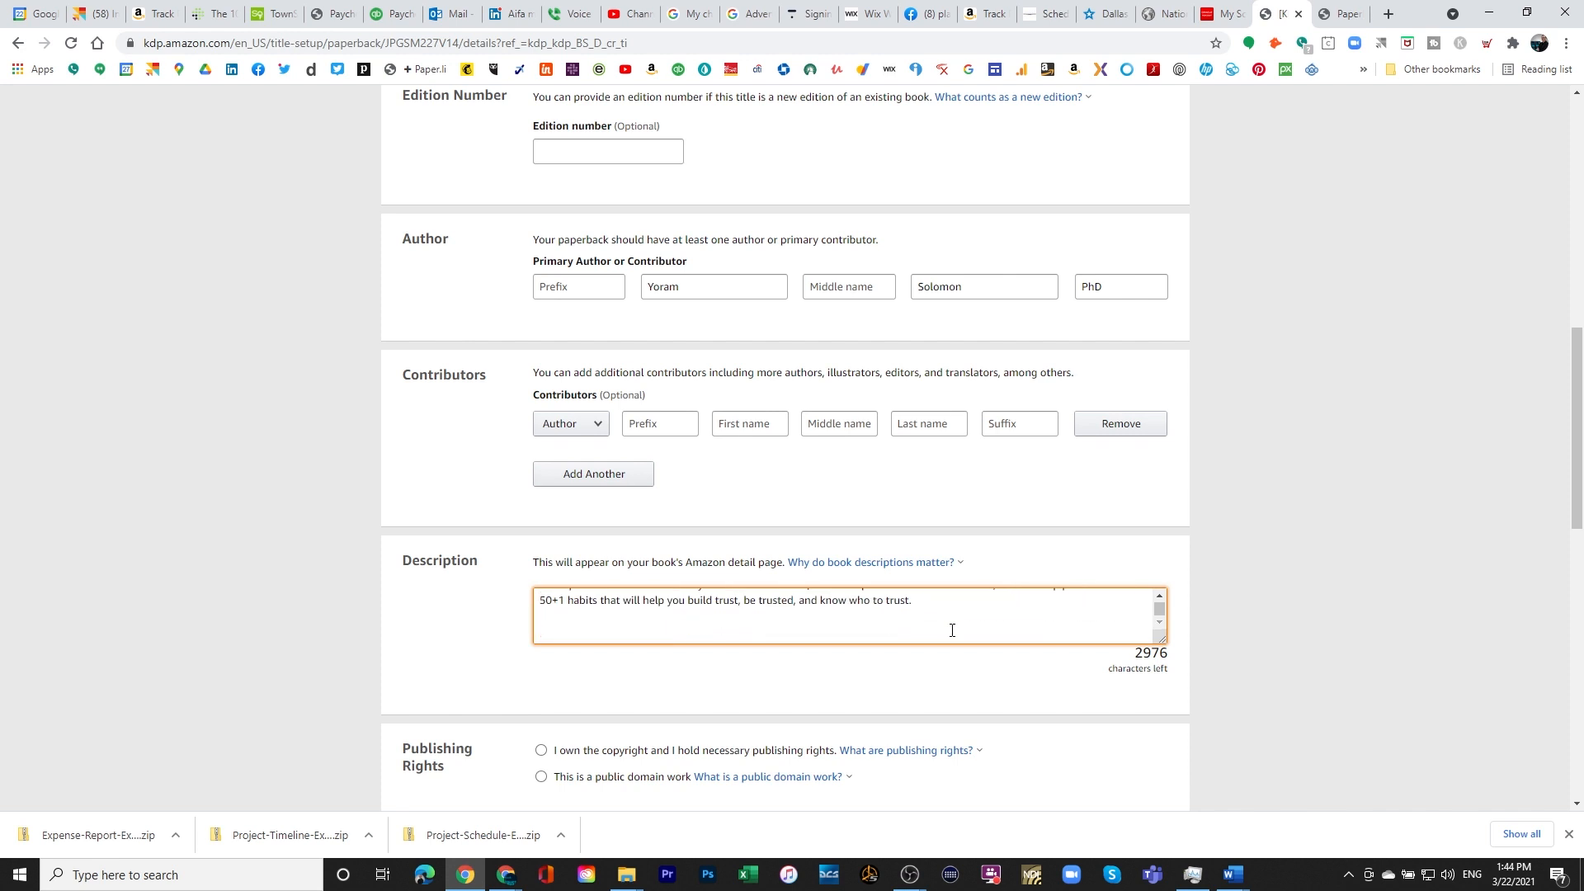
scroll(952, 630, "up", 5)
scroll(952, 630, "down", 5)
key("BackSpace")
key("BackSpace")
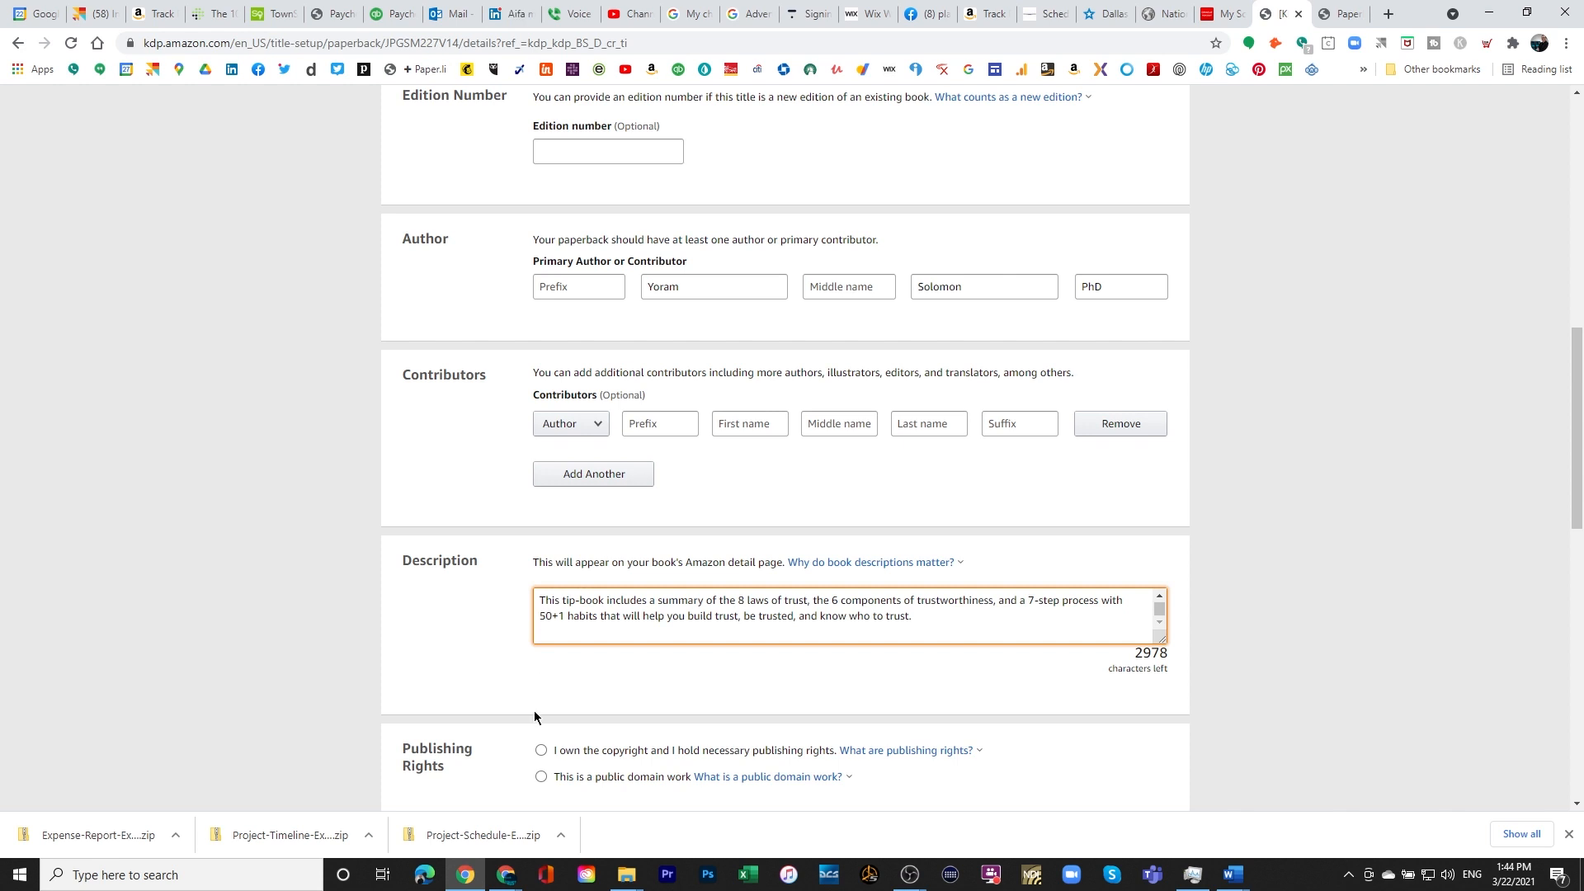
key("BackSpace")
type("6")
- Switch to the Word manuscript "Project Trust 21a23" and check the numbering of the last habits near the end of the book
mouse_move(1231, 886)
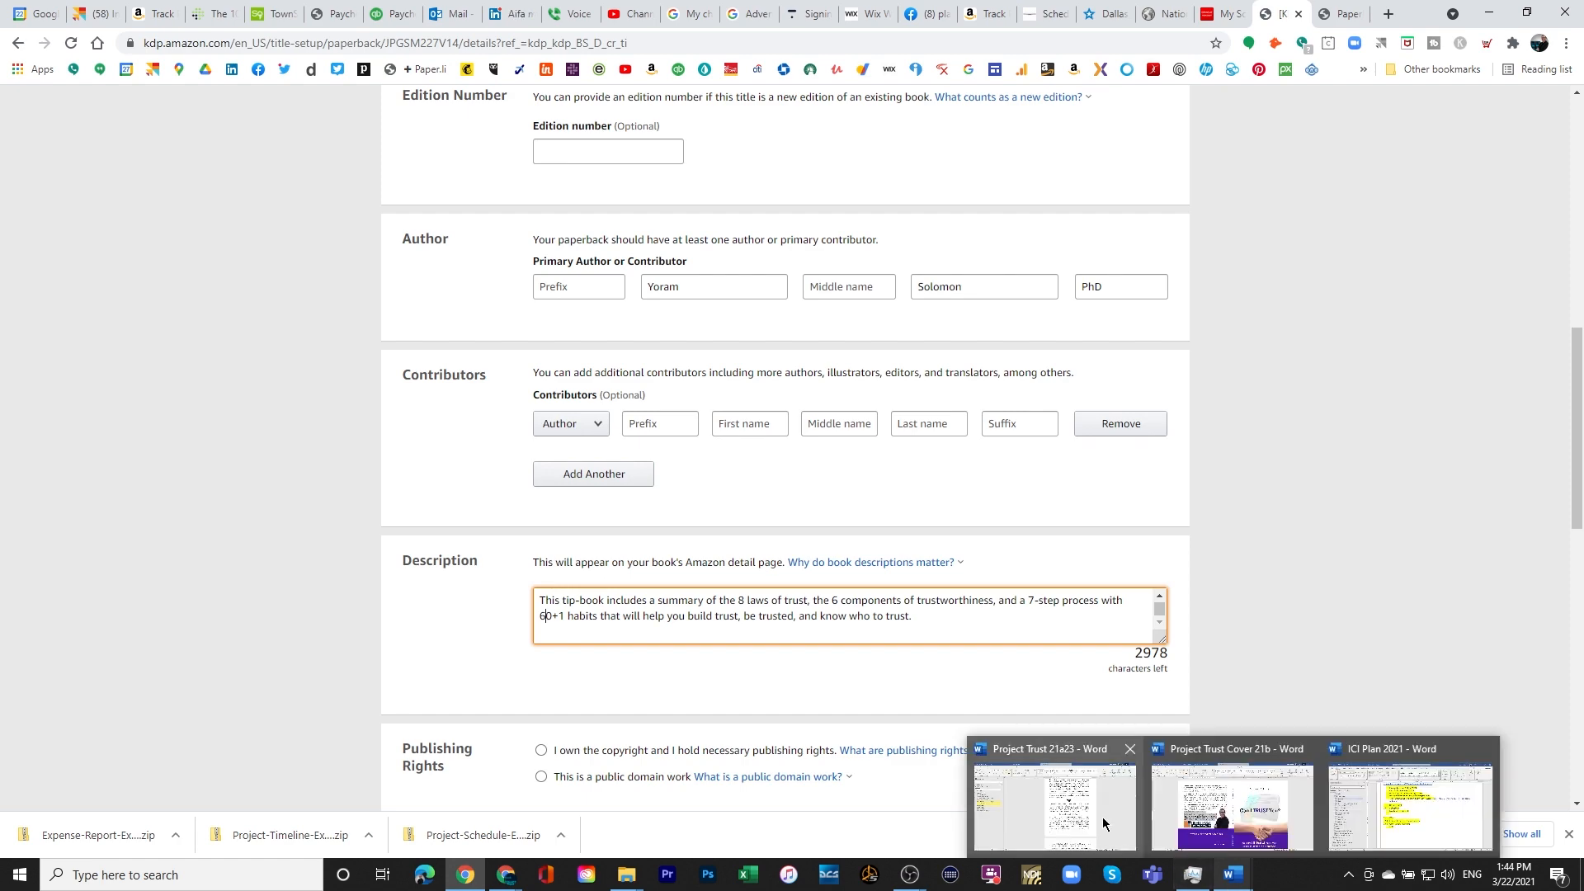
left_click(1052, 755)
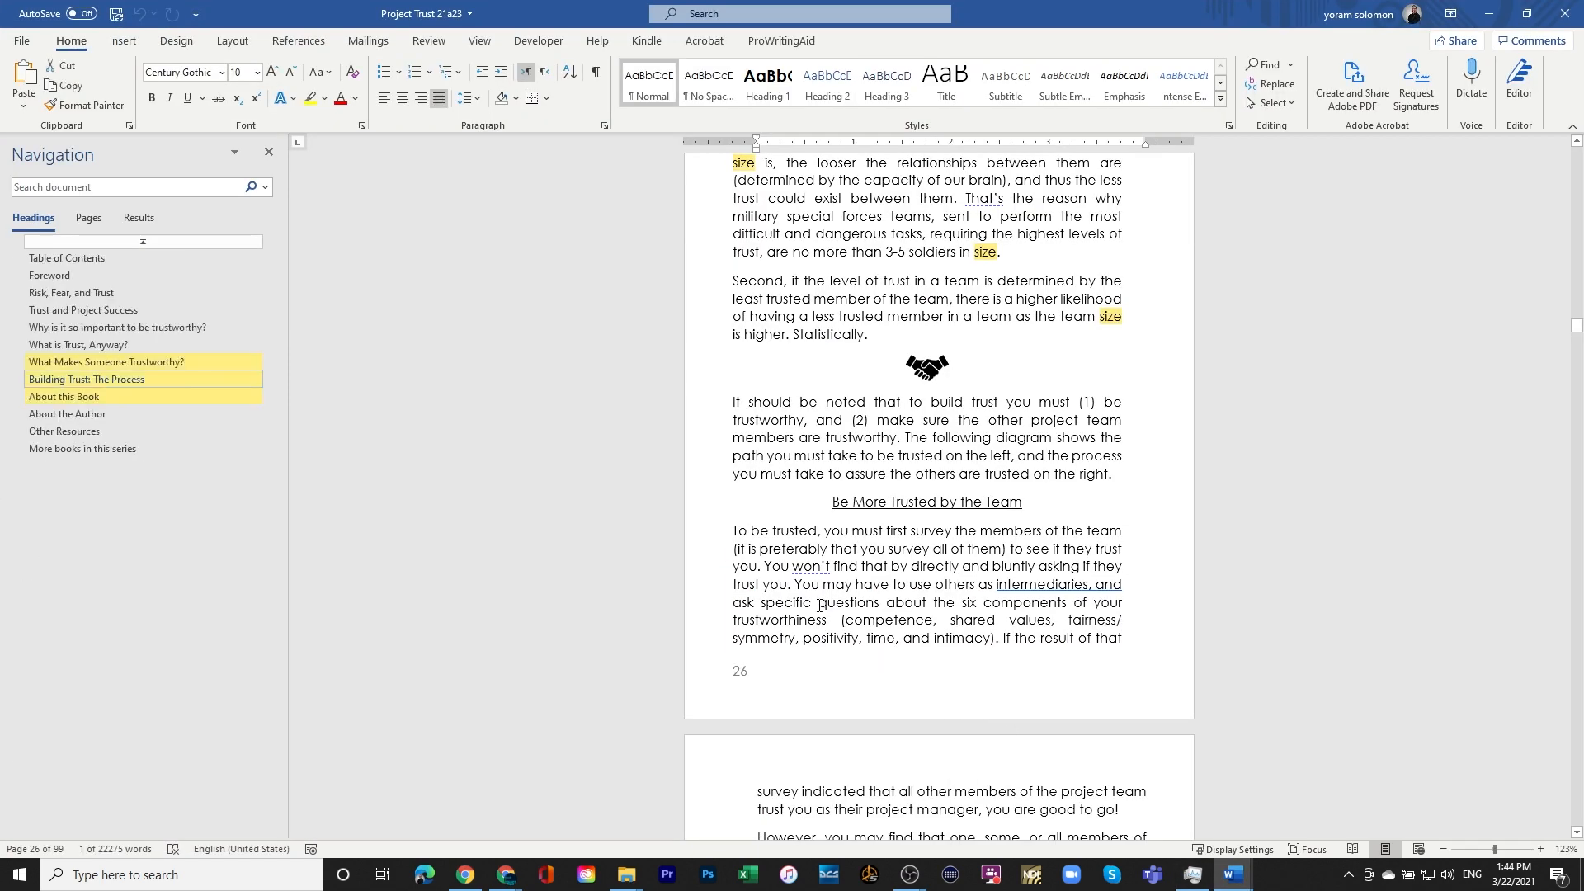
key("ctrl+End")
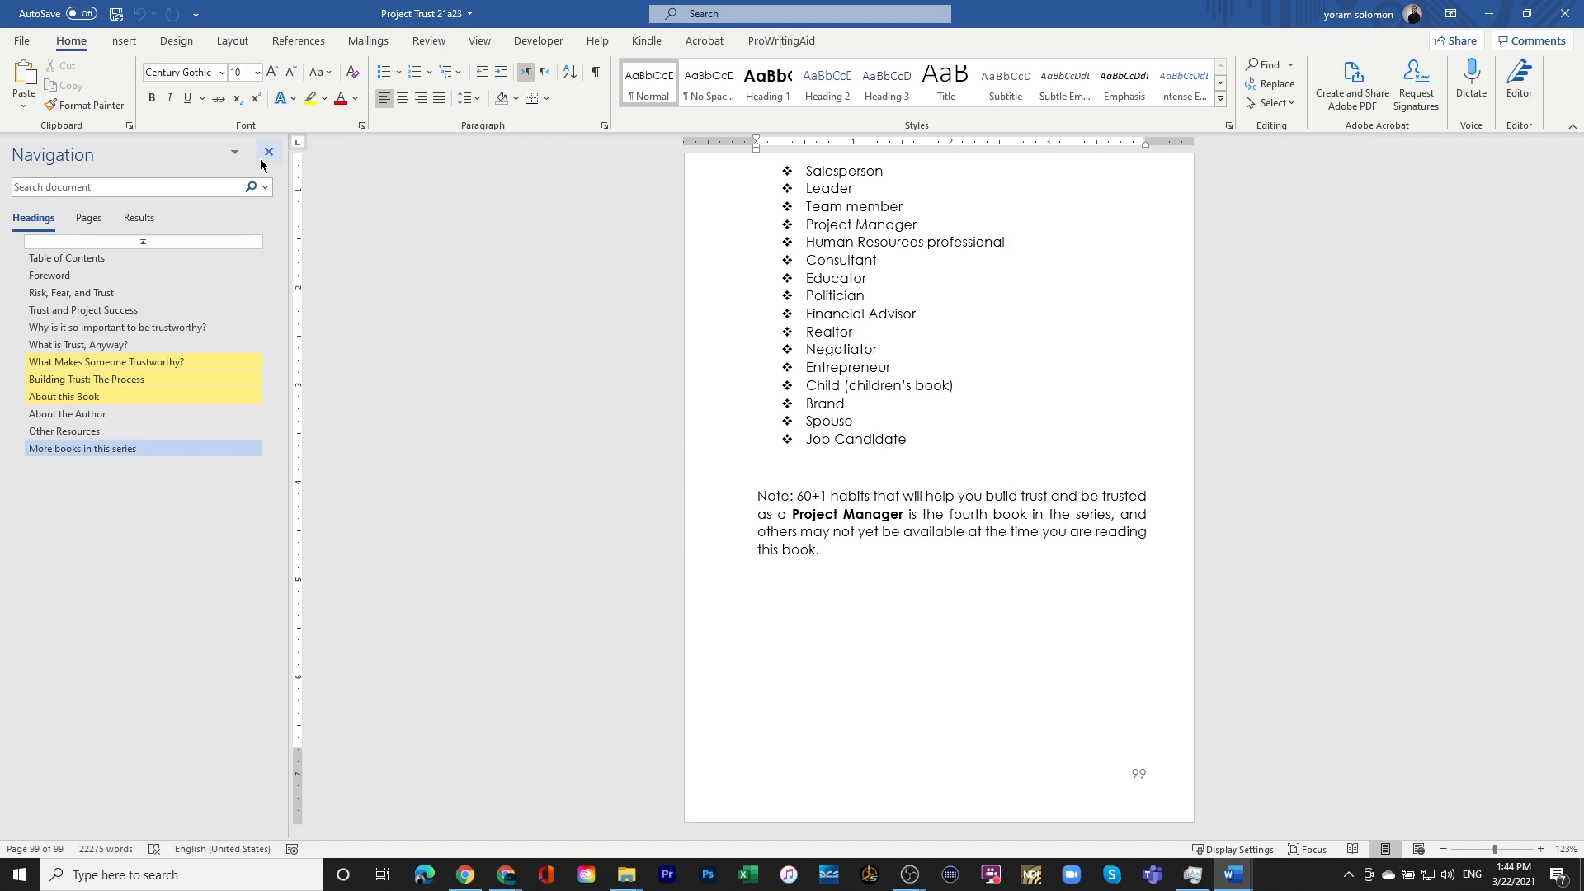
left_click(269, 151)
scroll(677, 647, "up", 15)
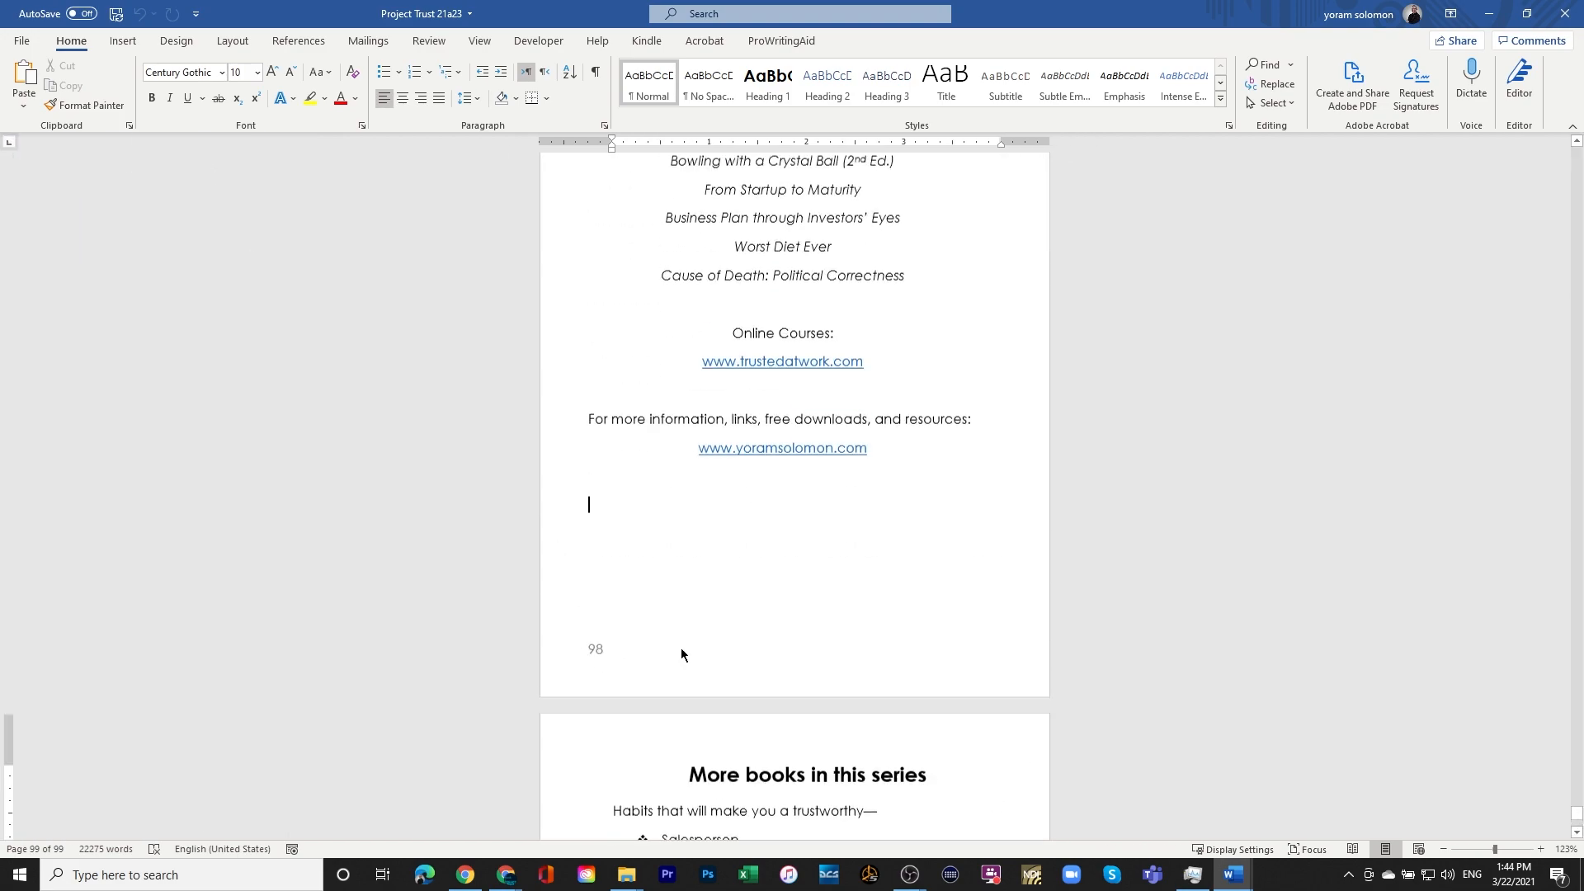
scroll(699, 701, "up", 20)
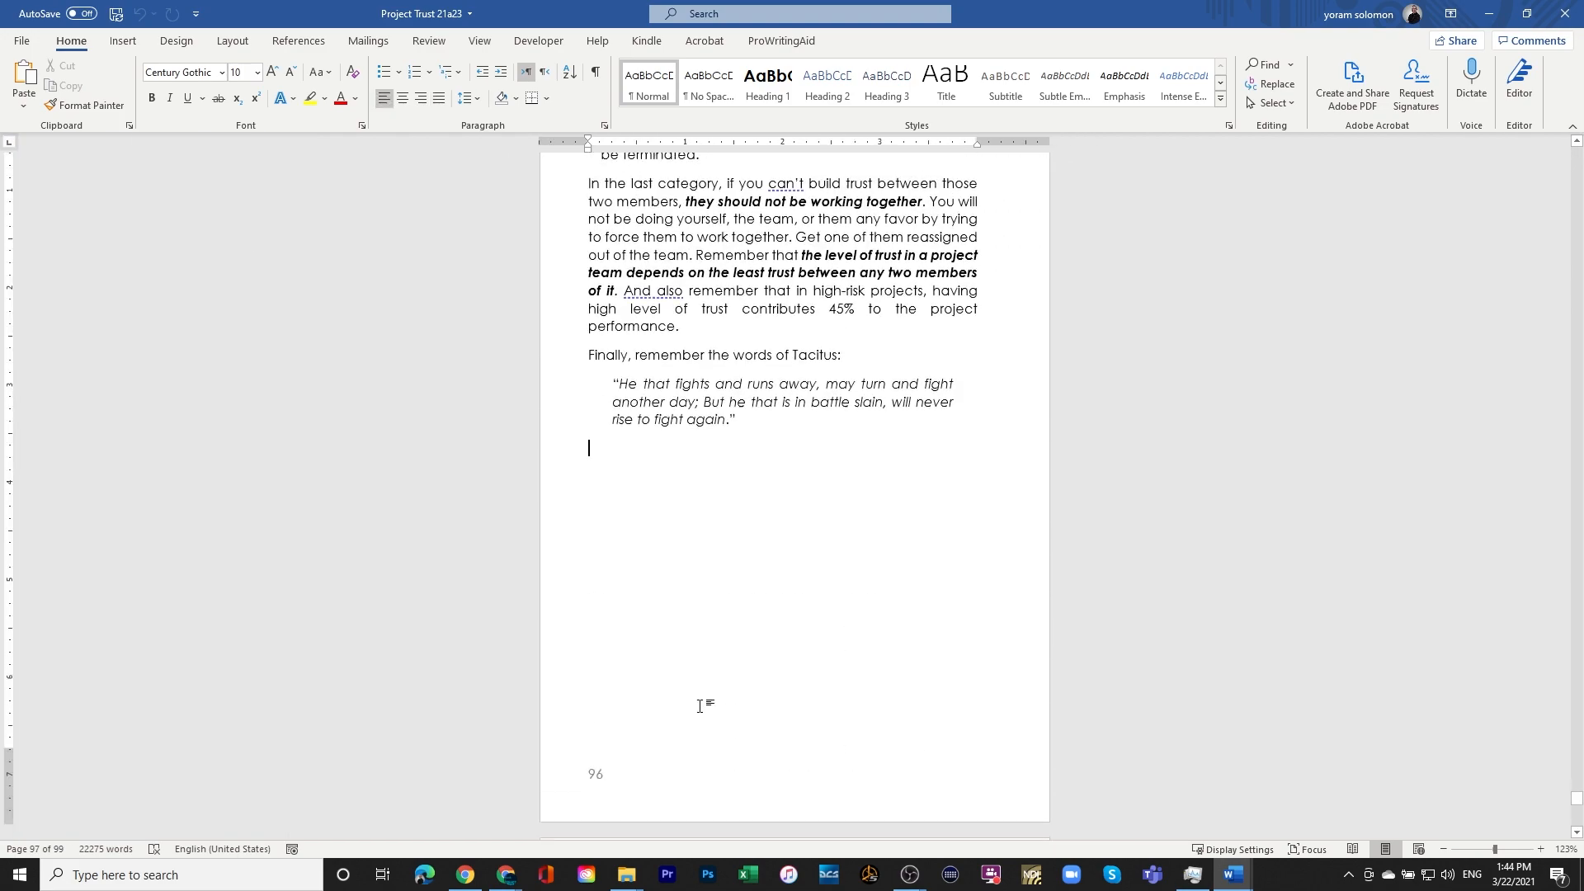
scroll(699, 705, "up", 20)
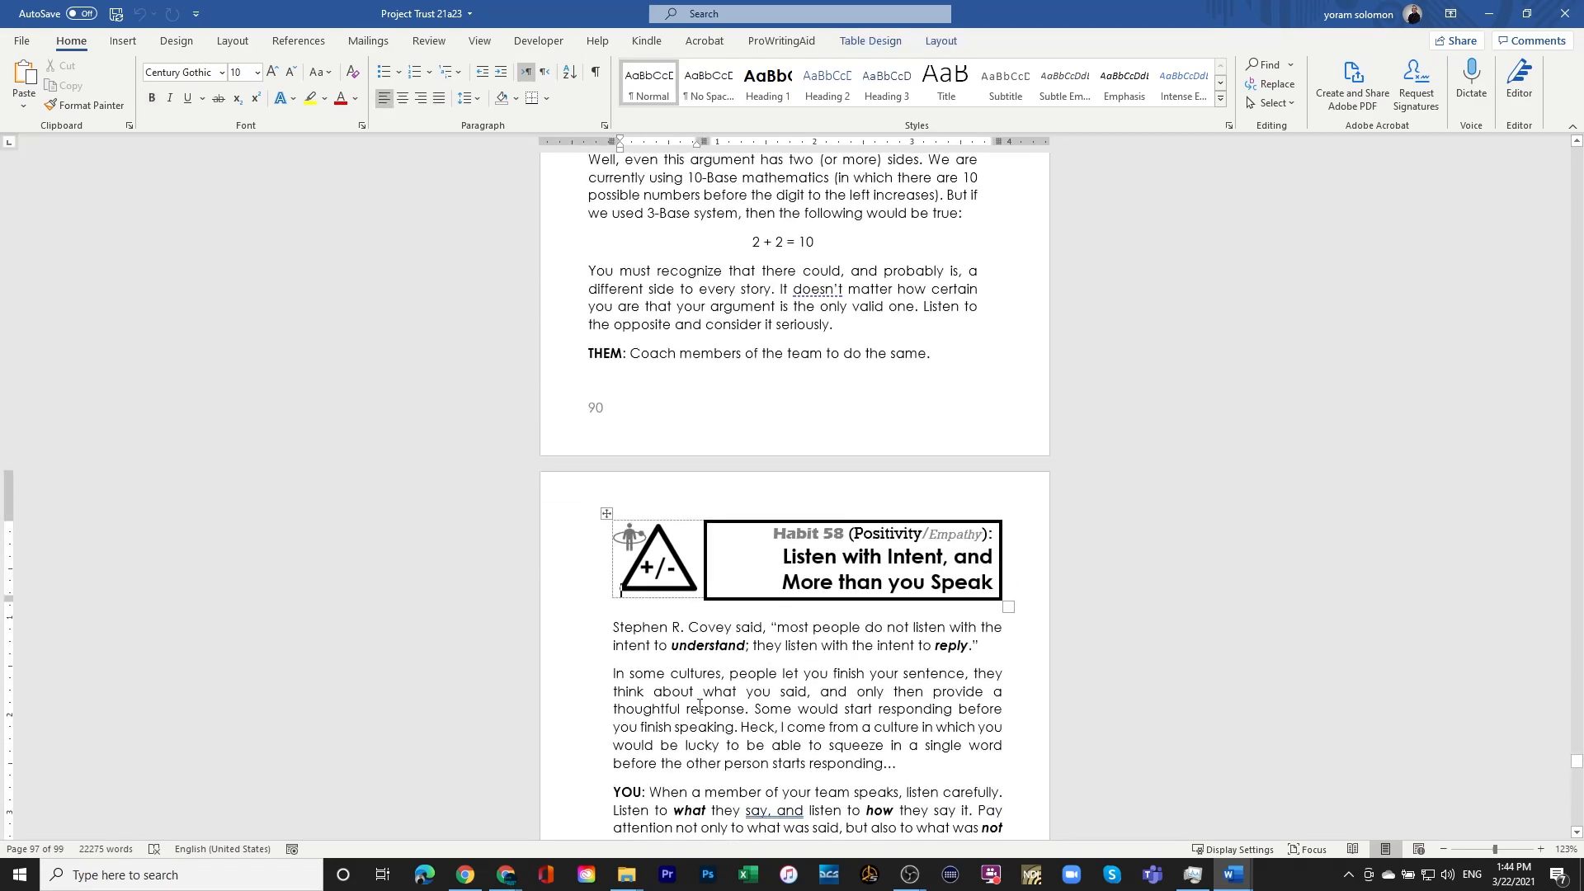
key("Page_Down")
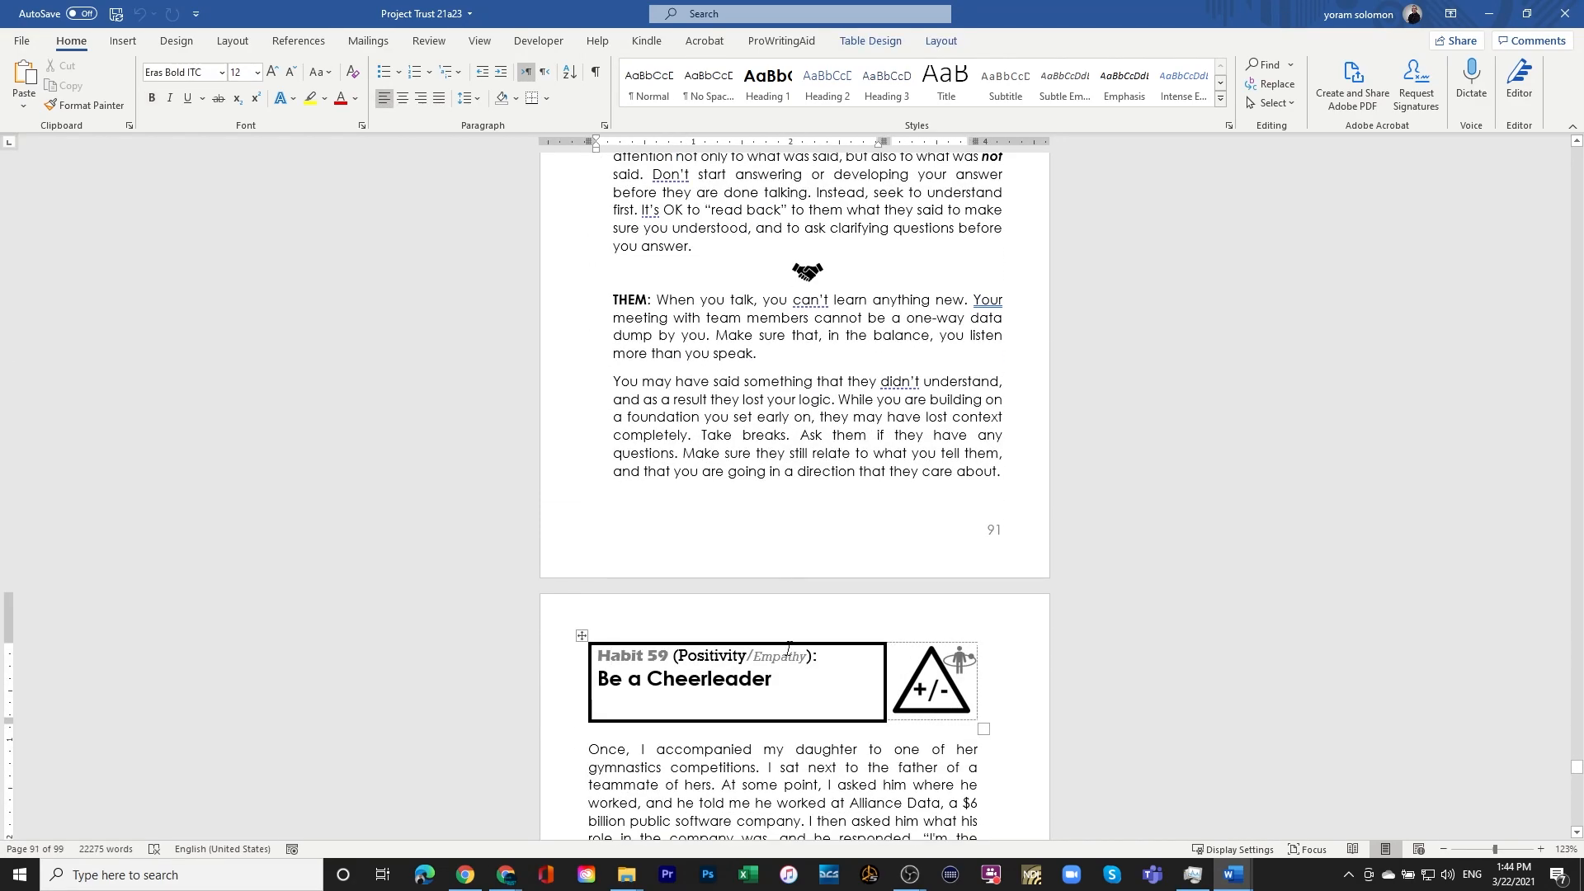
key("Page_Down")
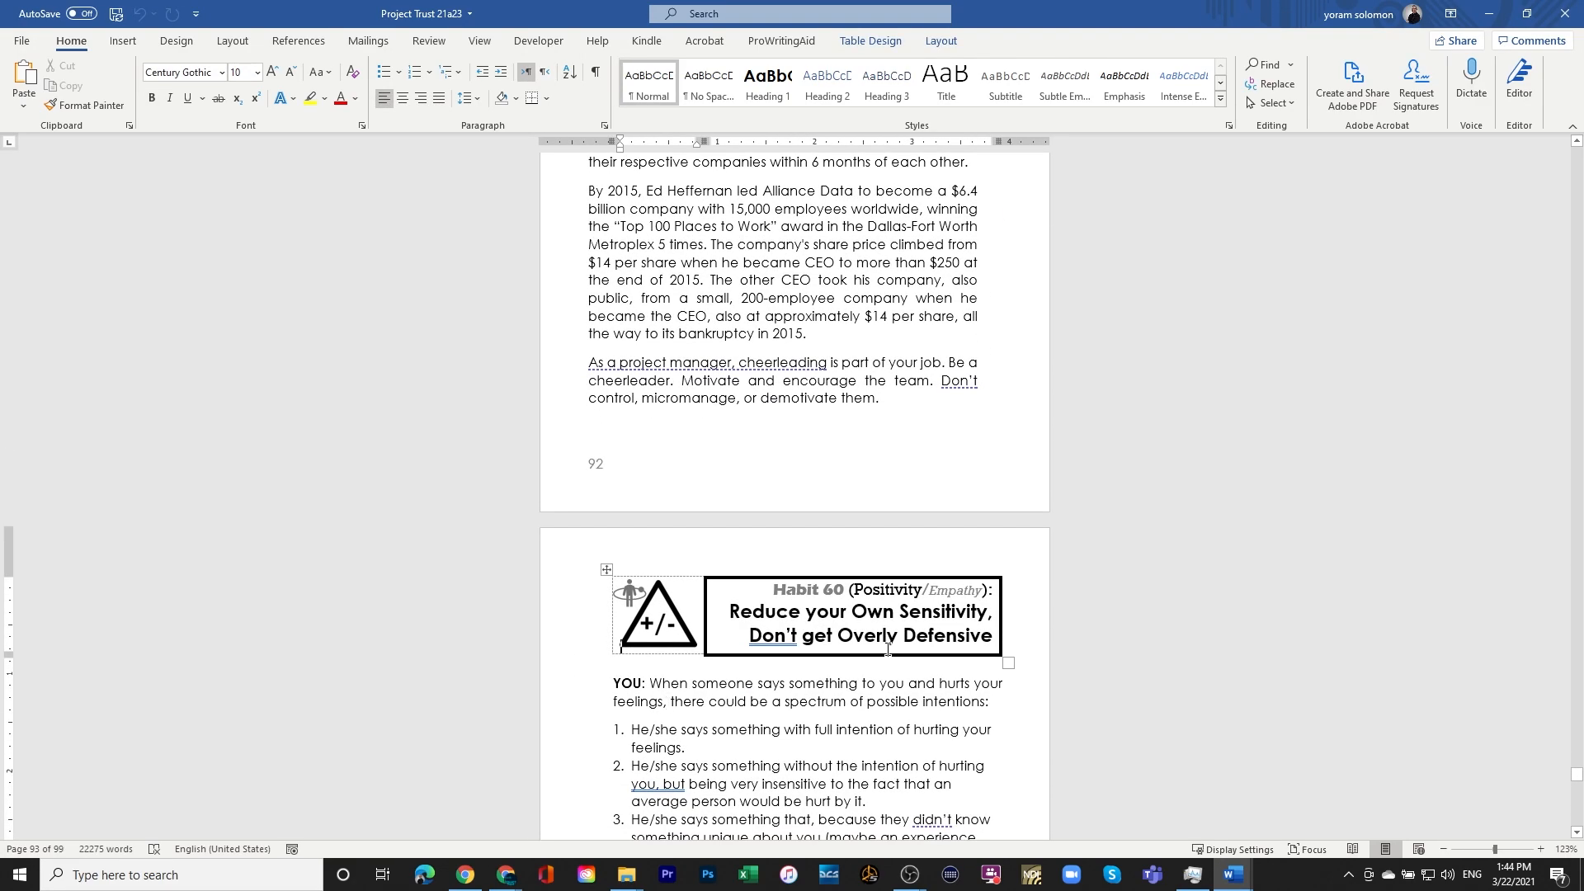
- Compare the heading of the manuscript's last regular habit with the extra habit that follows, and return to the KDP form
scroll(872, 734, "down", 15)
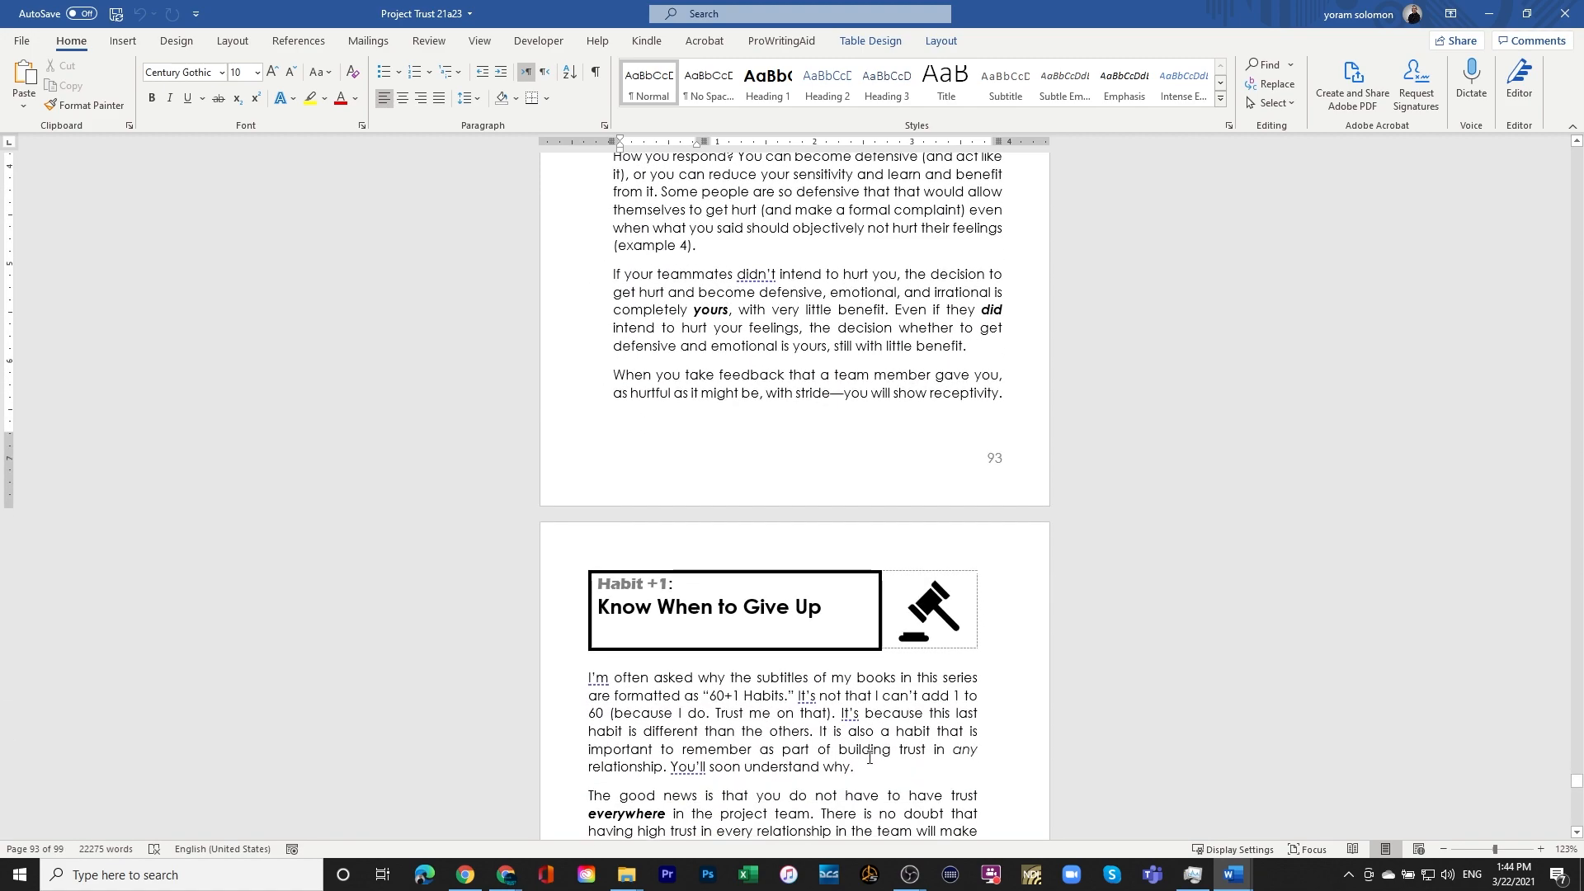
scroll(870, 765, "up", 15)
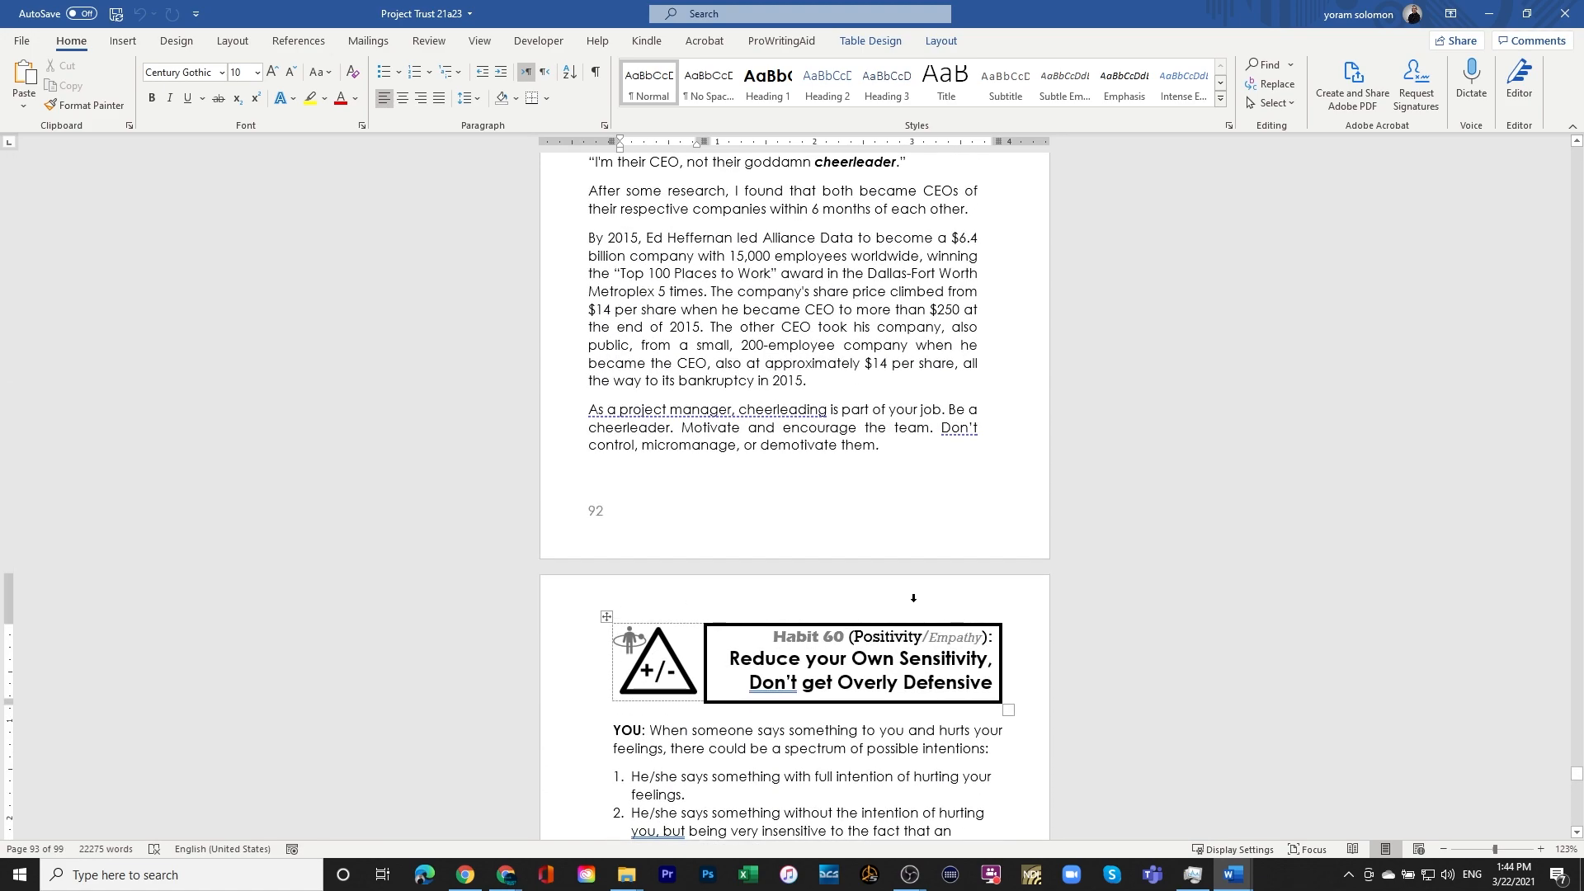
left_click(1488, 13)
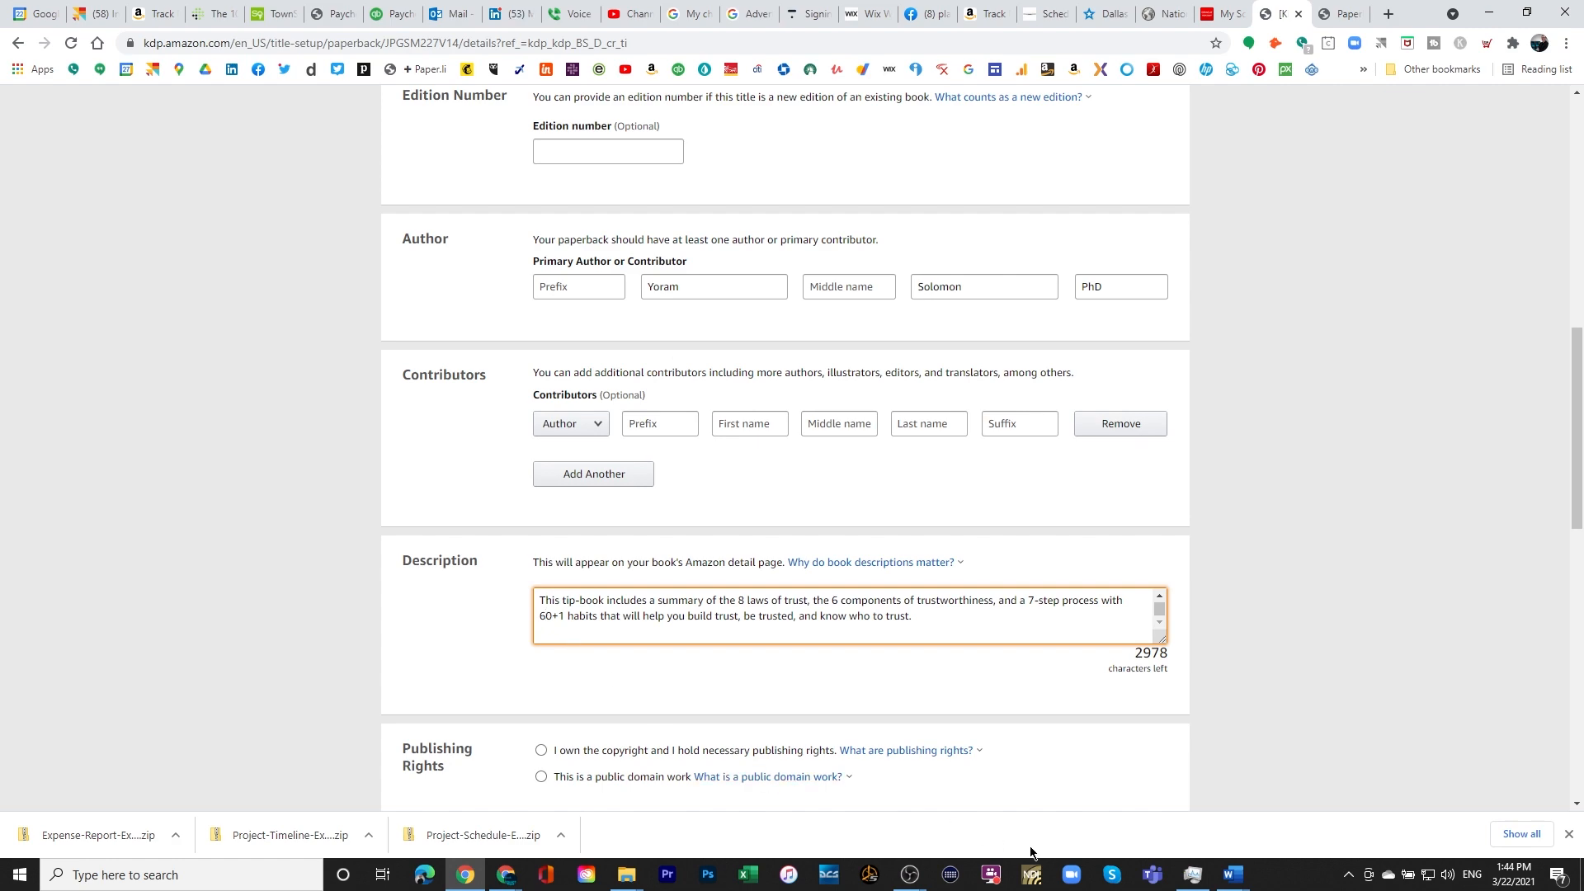
- Switch to the Word cover document, change "50+1 habits" to "60+1 habits" in the back-cover text, save it, and return to the KDP form
left_click(1232, 877)
left_click(1233, 812)
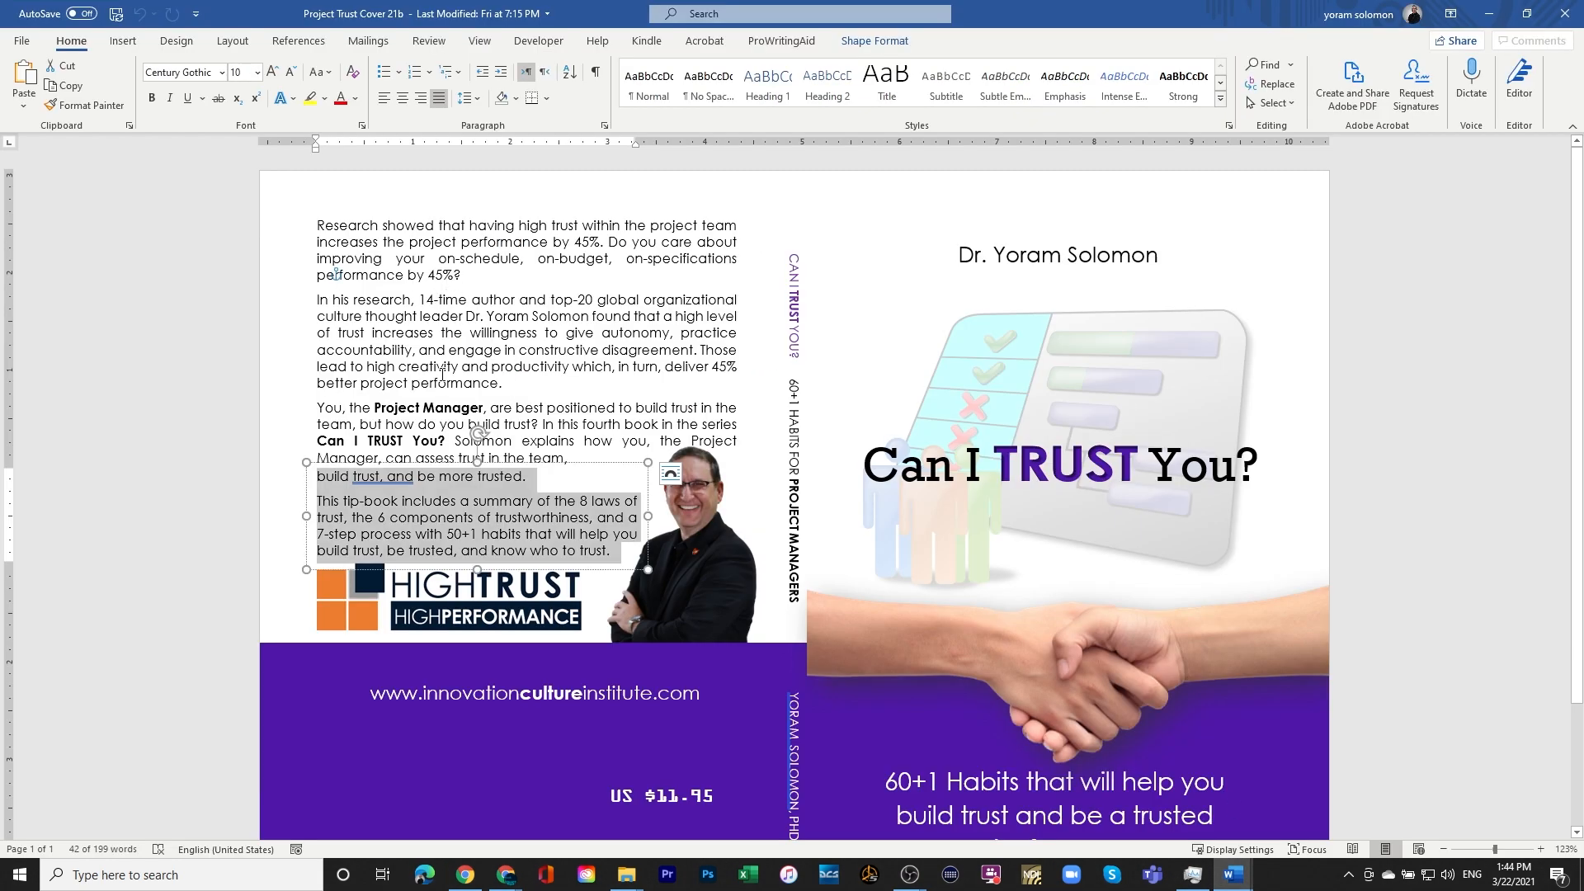
left_click(455, 534)
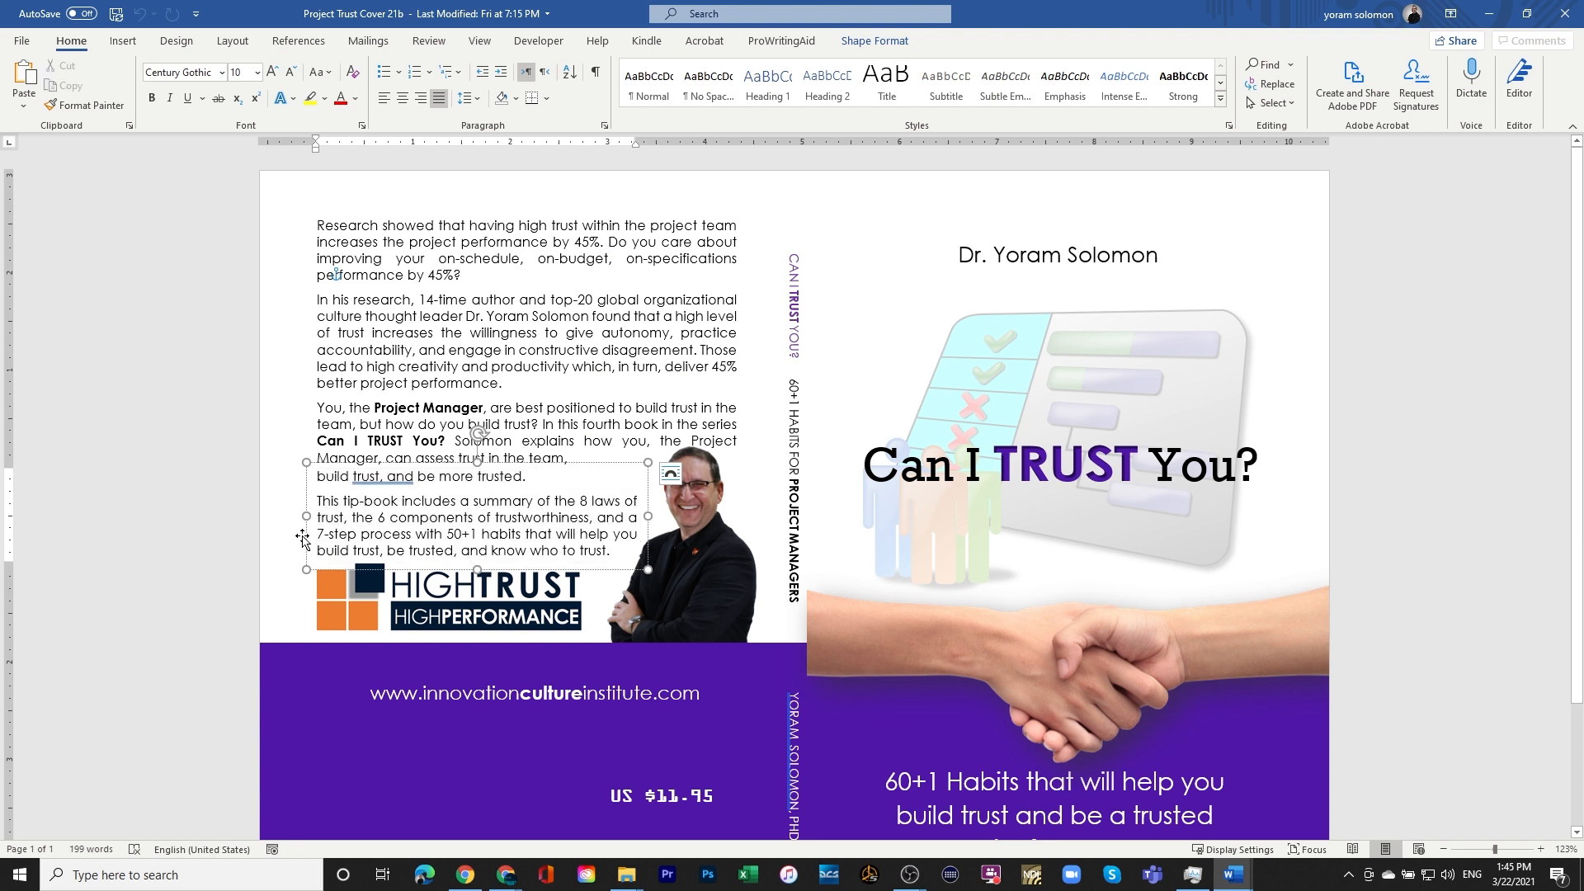
key("BackSpace")
type("6")
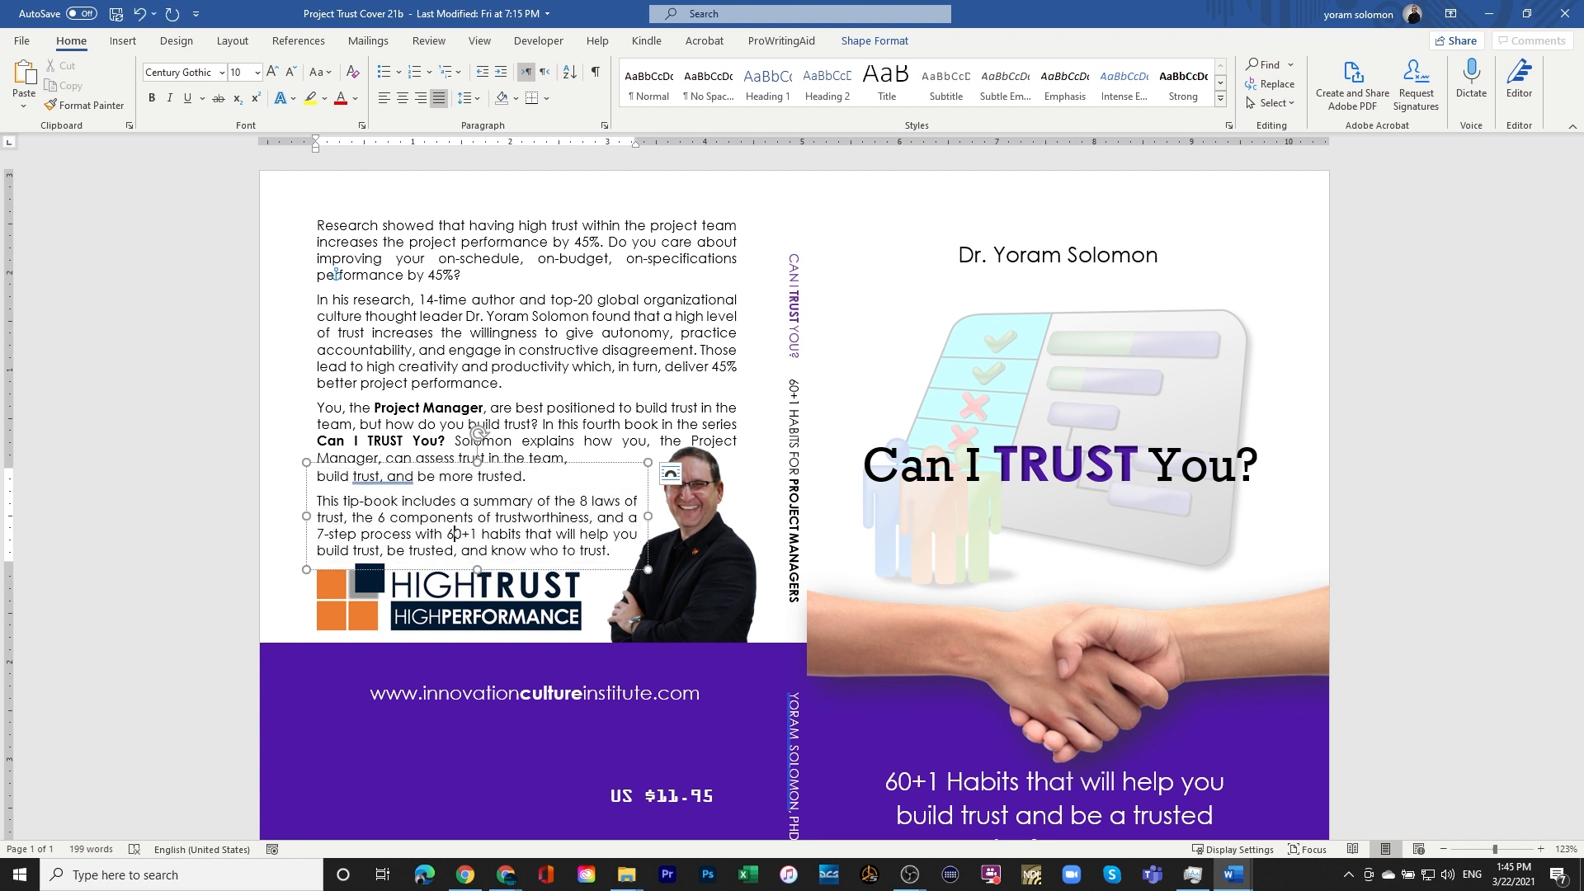
key("ctrl+s")
left_click(1489, 13)
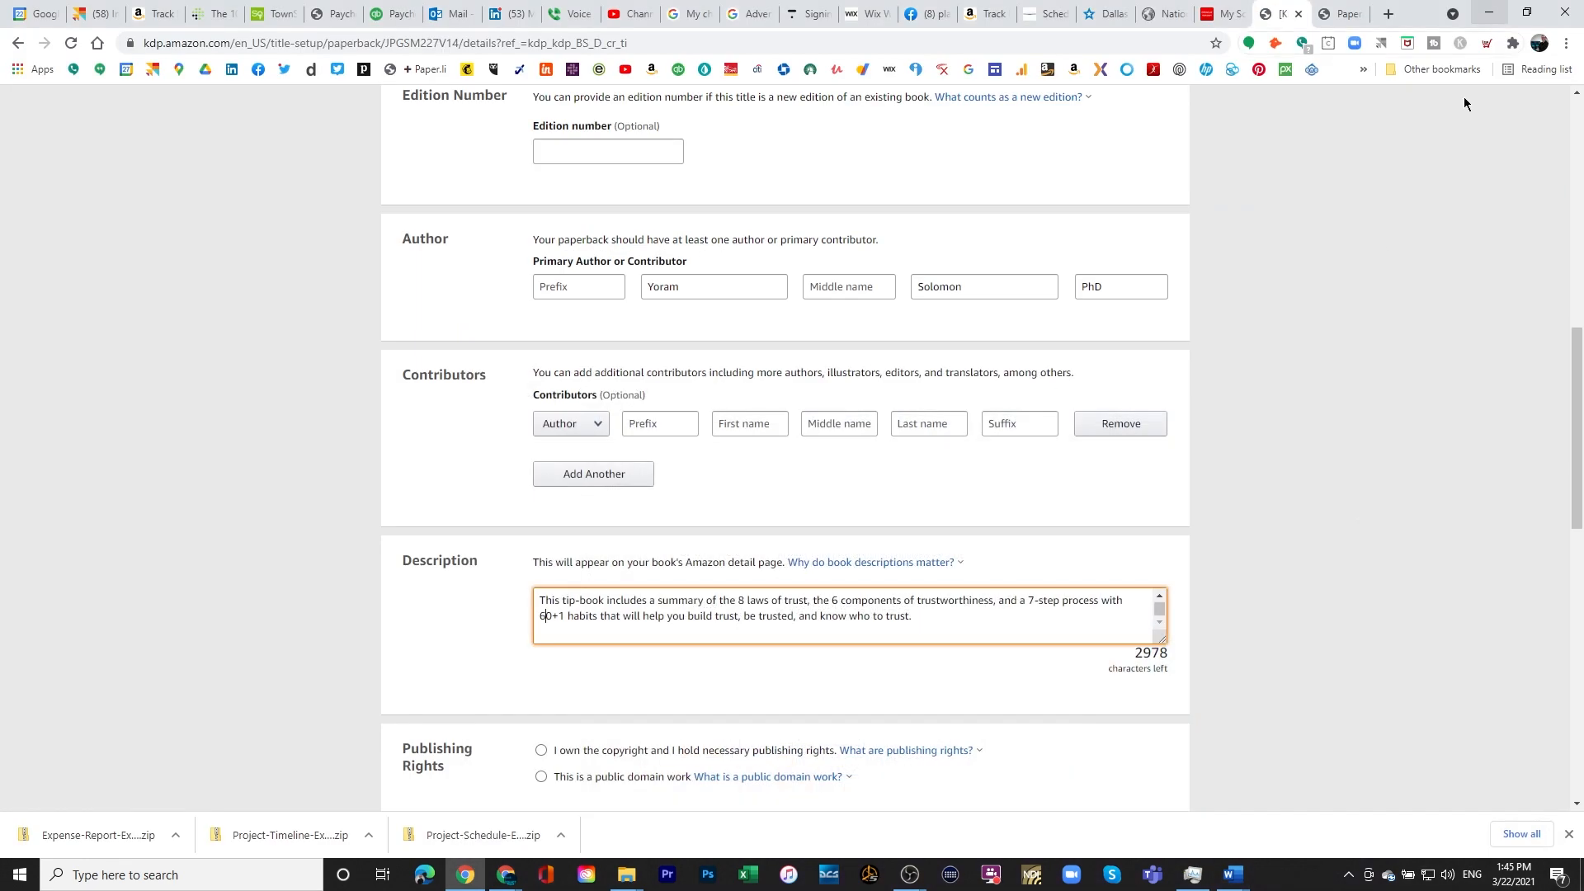
- Review the book description from beginning to end and remove the blank line at its end
key("ctrl+a")
key("ctrl+v")
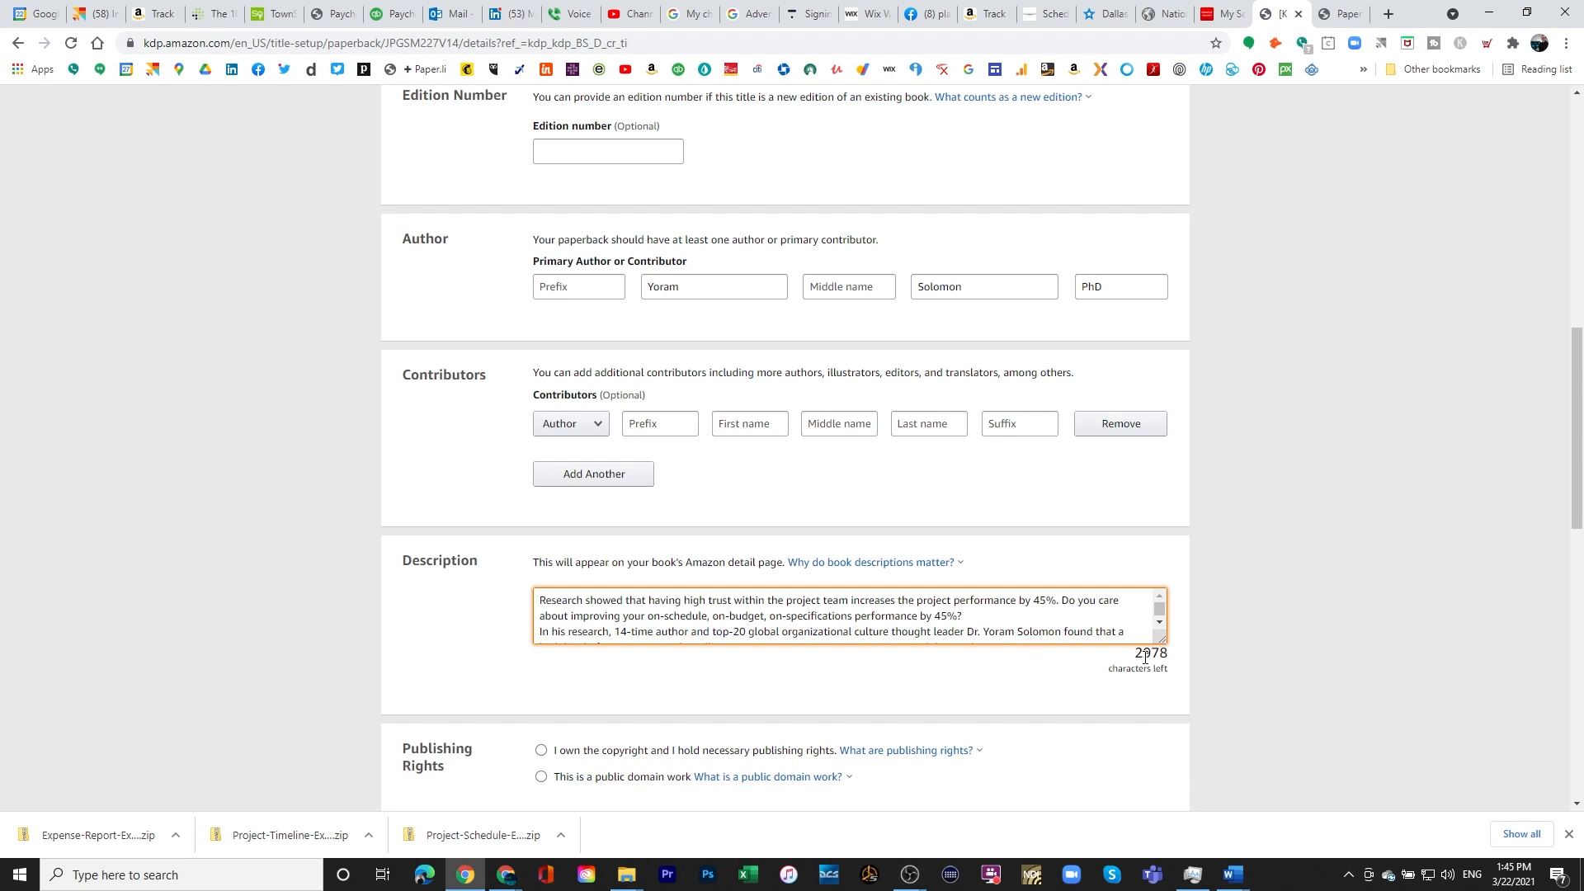
left_click(1160, 630)
left_click(1160, 631)
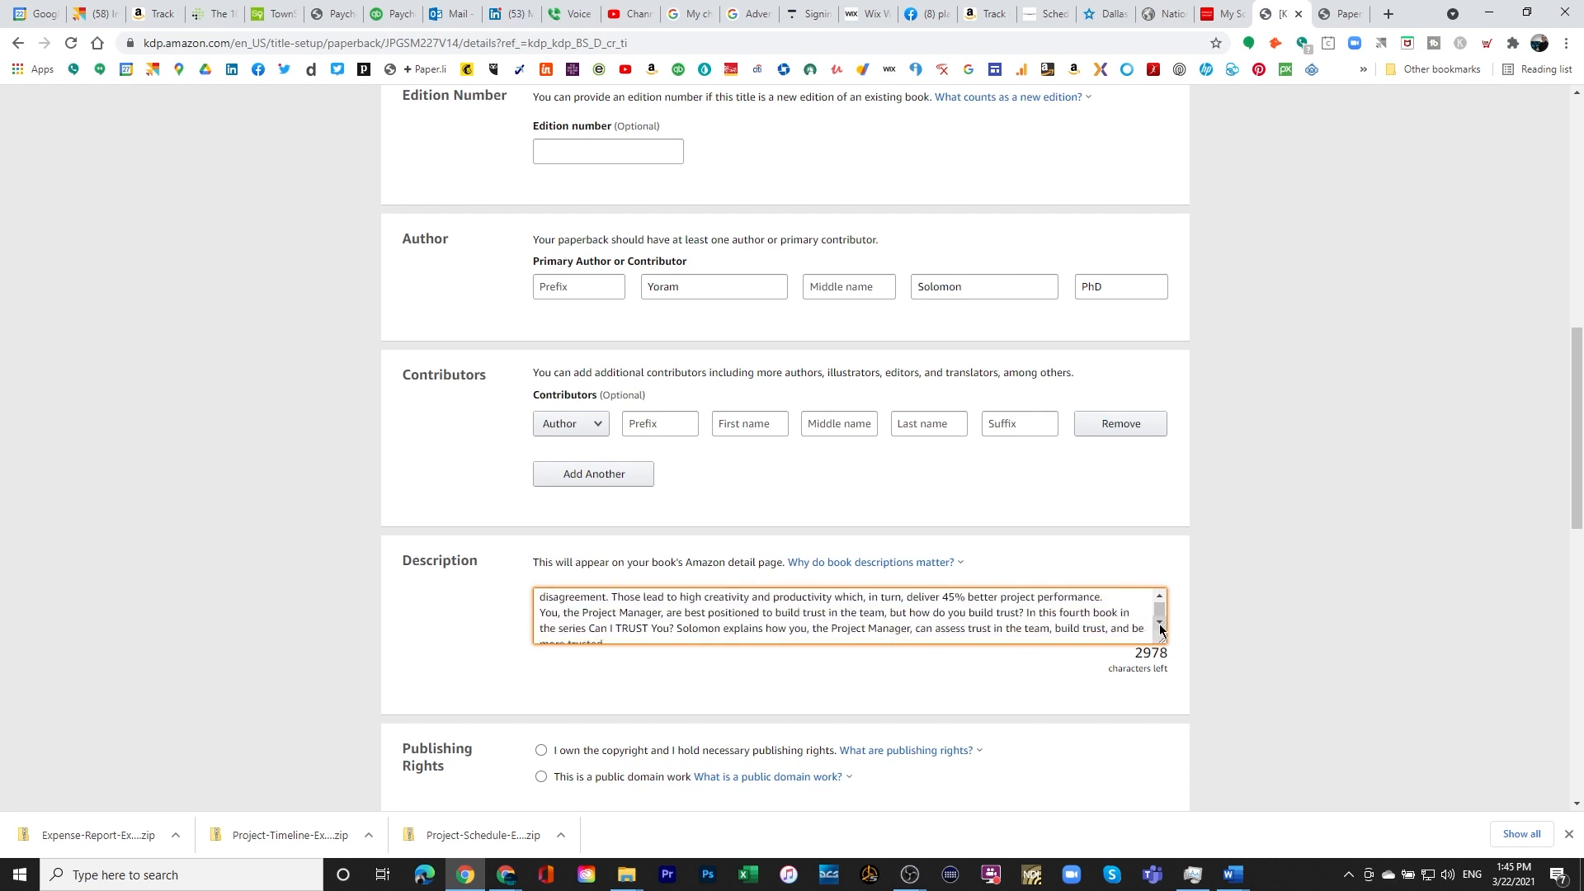
left_click(1160, 630)
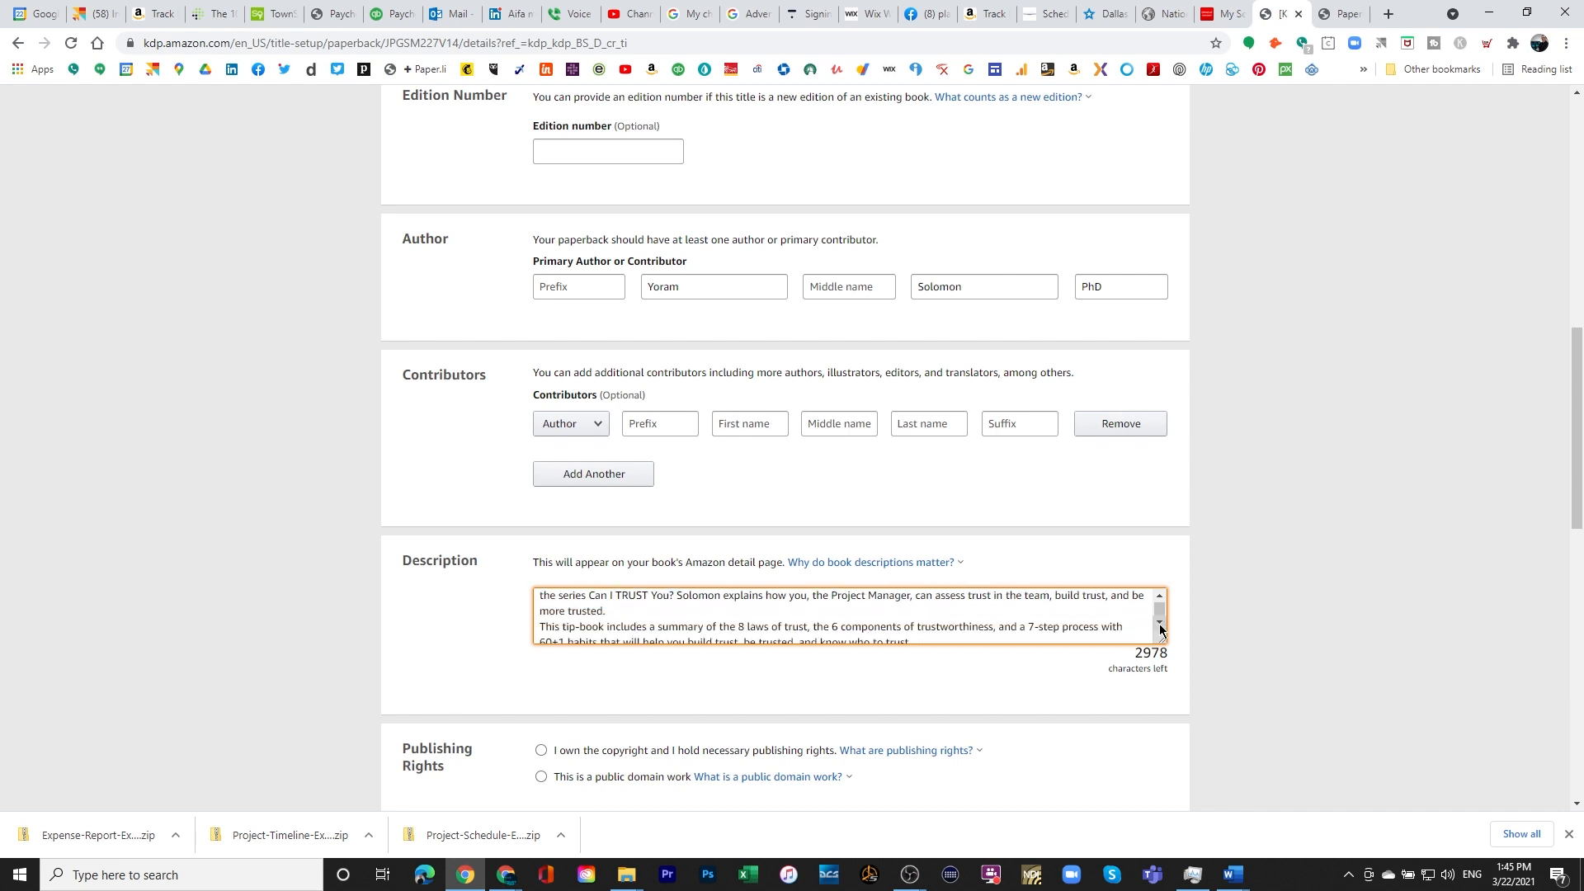
left_click(1160, 630)
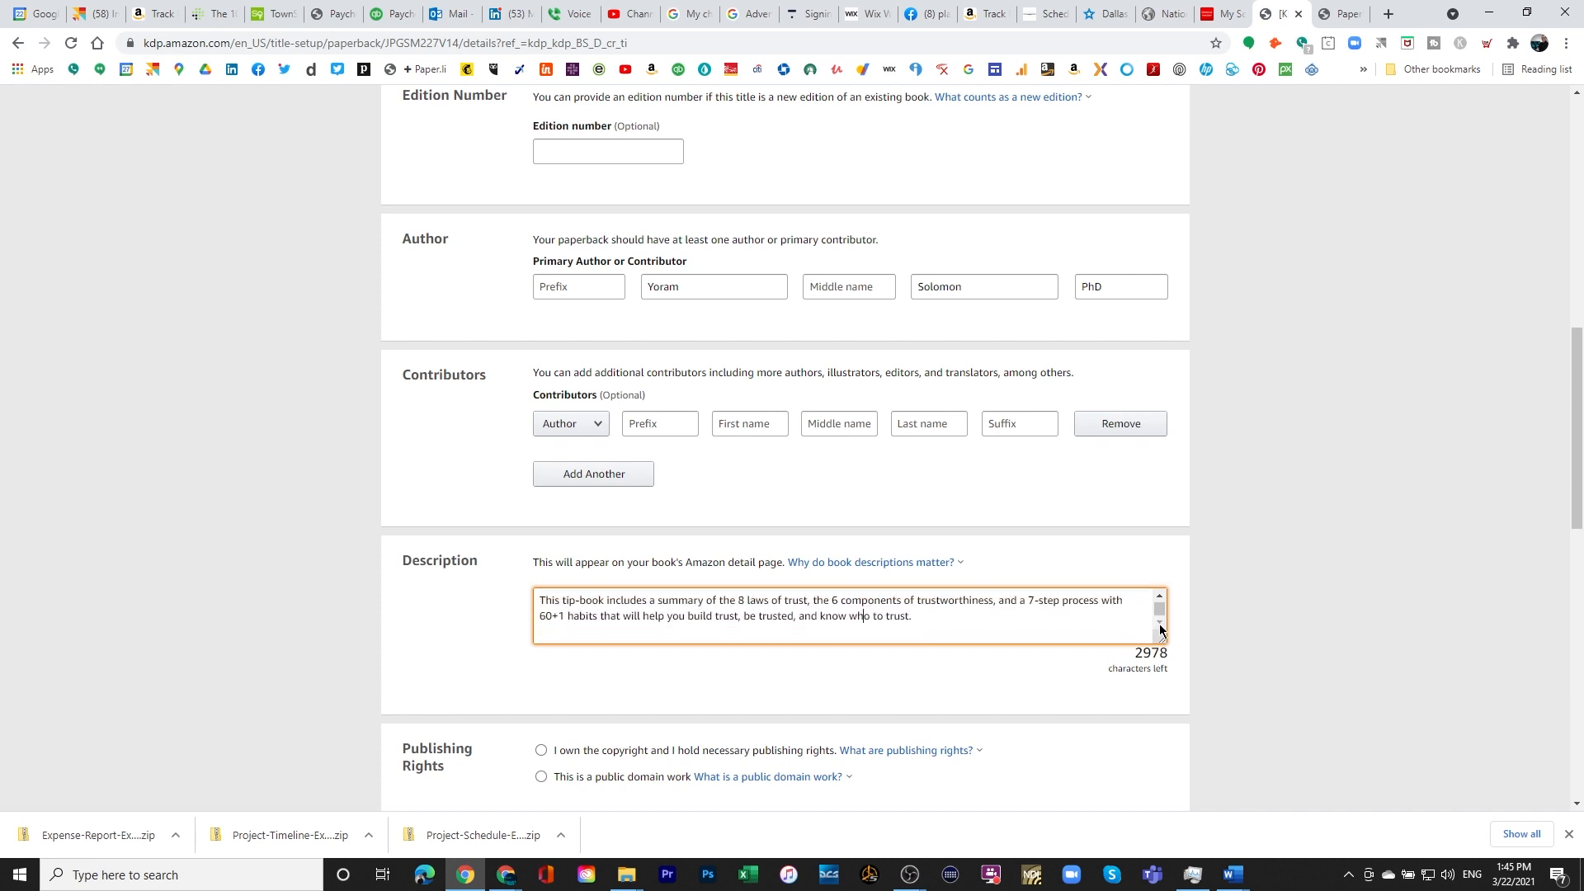
left_click(911, 630)
key("BackSpace")
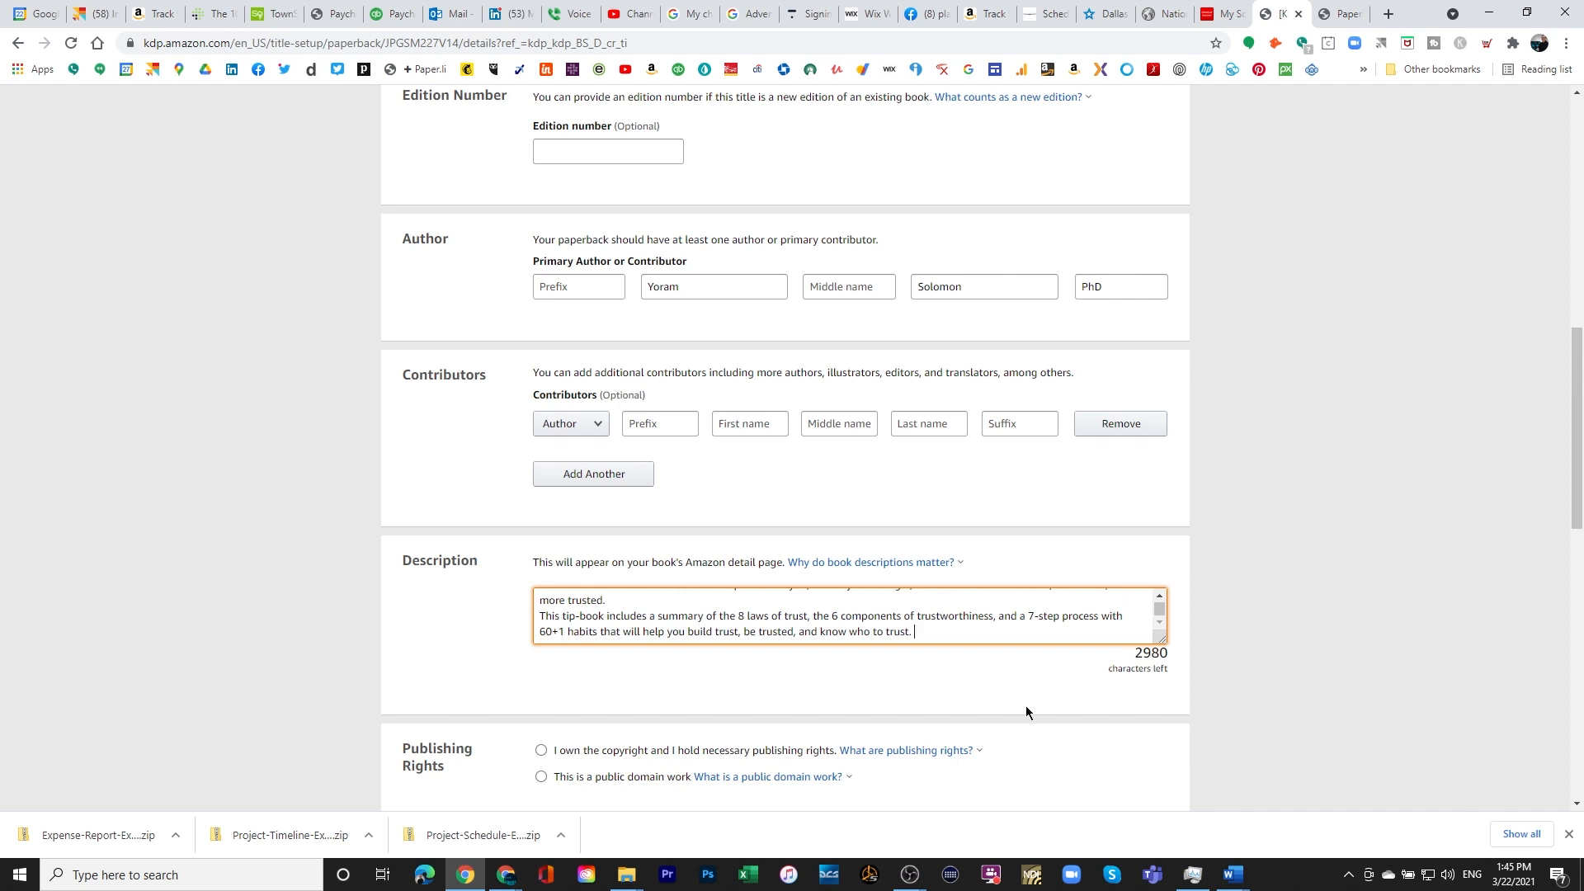
- Declare ownership of the book's copyright and the necessary publishing rights
scroll(1026, 711, "down", 2)
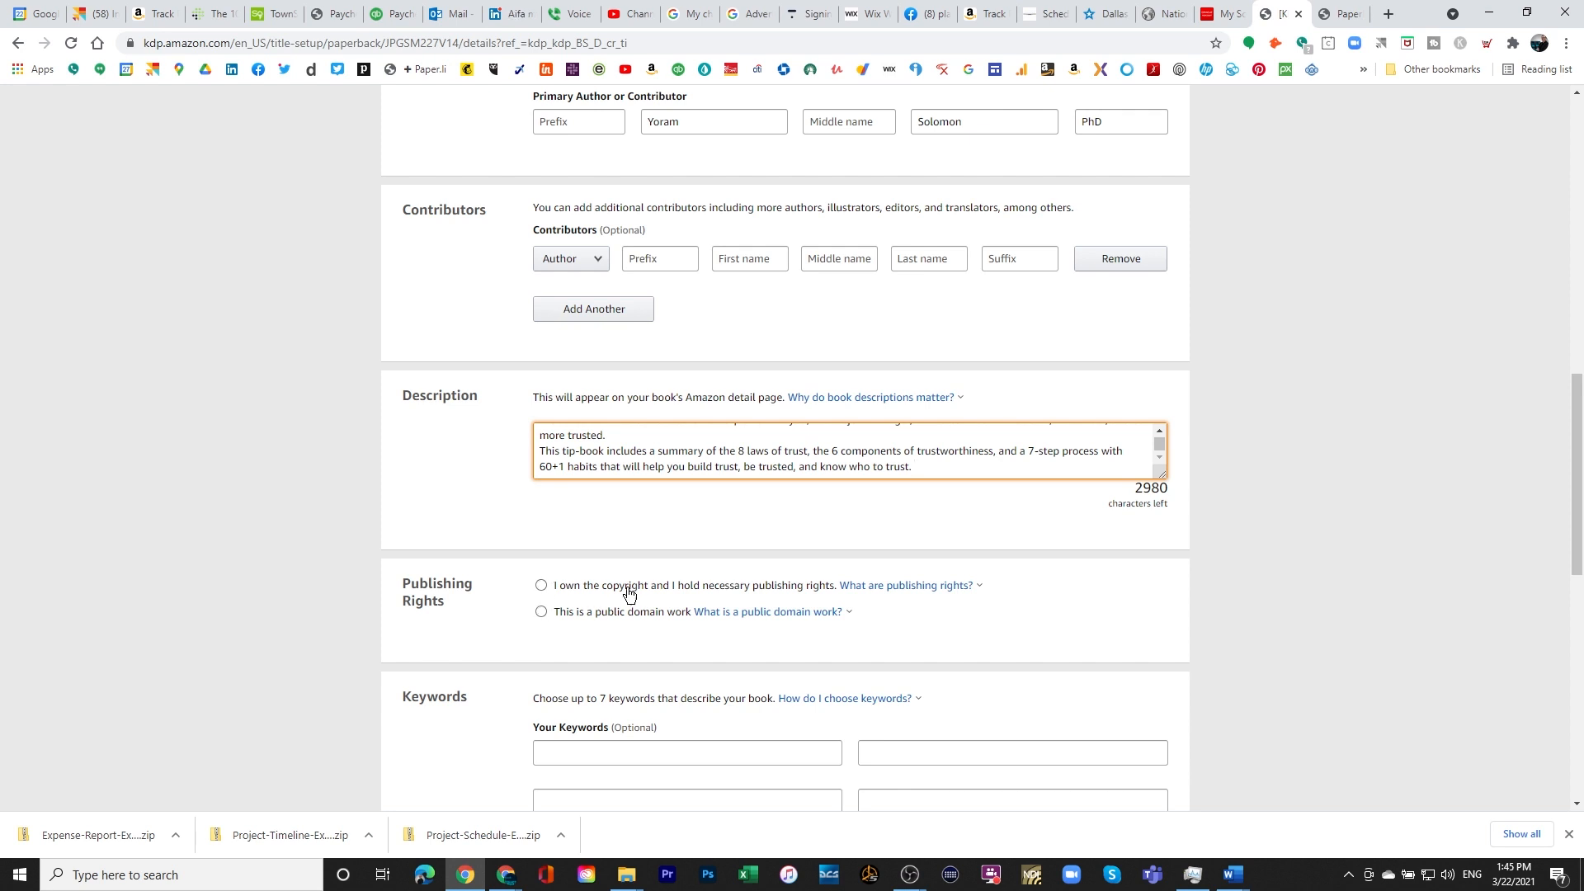
left_click(541, 585)
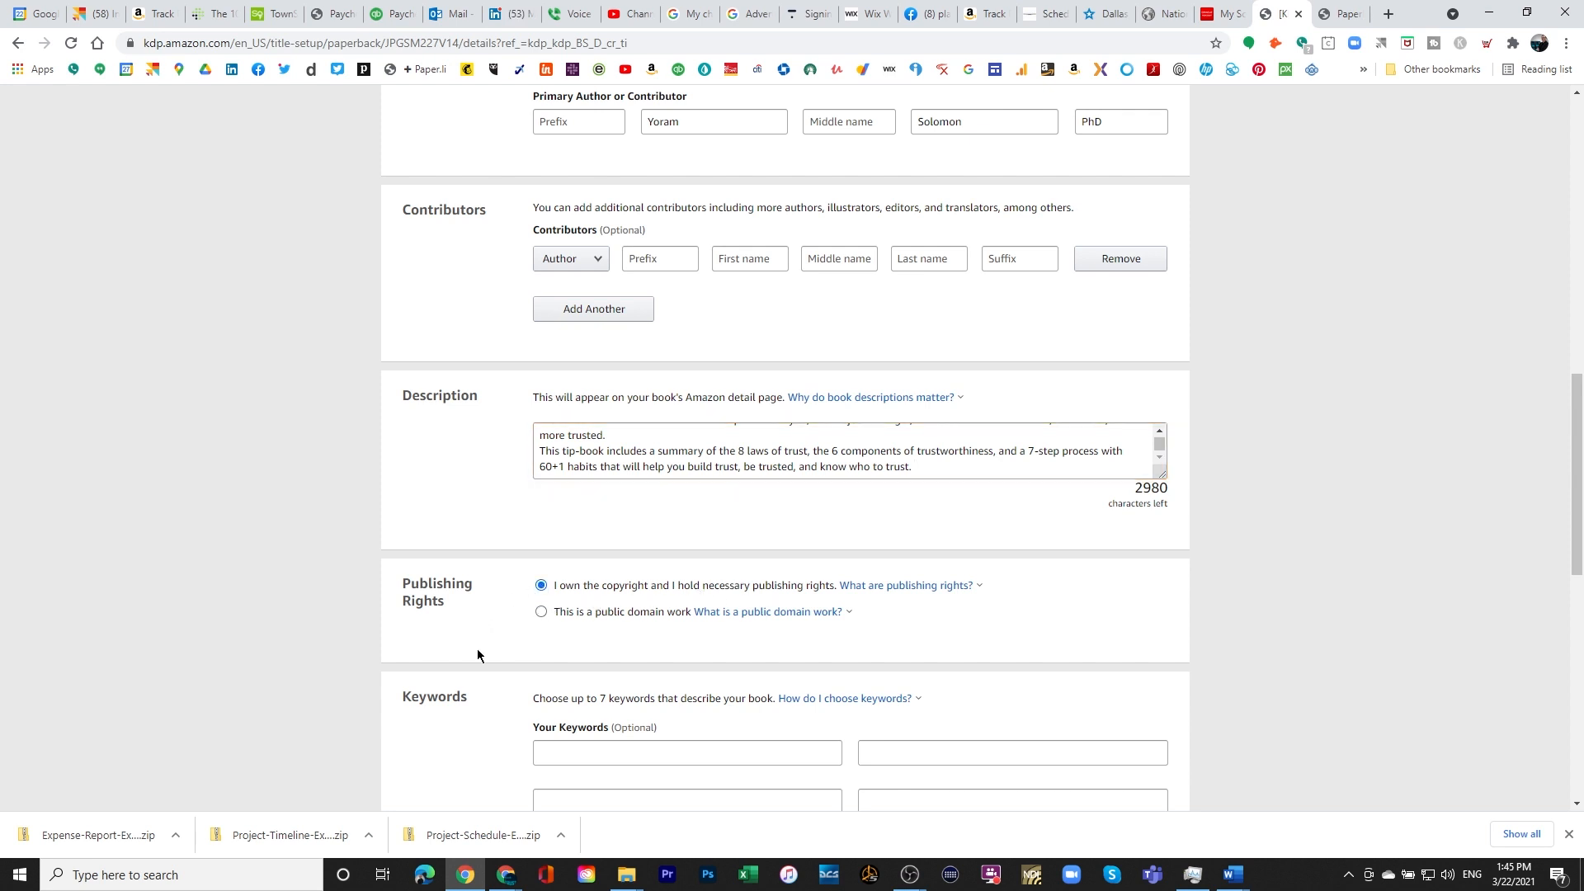
- Enter Project Manager, Trust, Teamwork and Productivity as the book's first four keywords
scroll(495, 667, "down", 2)
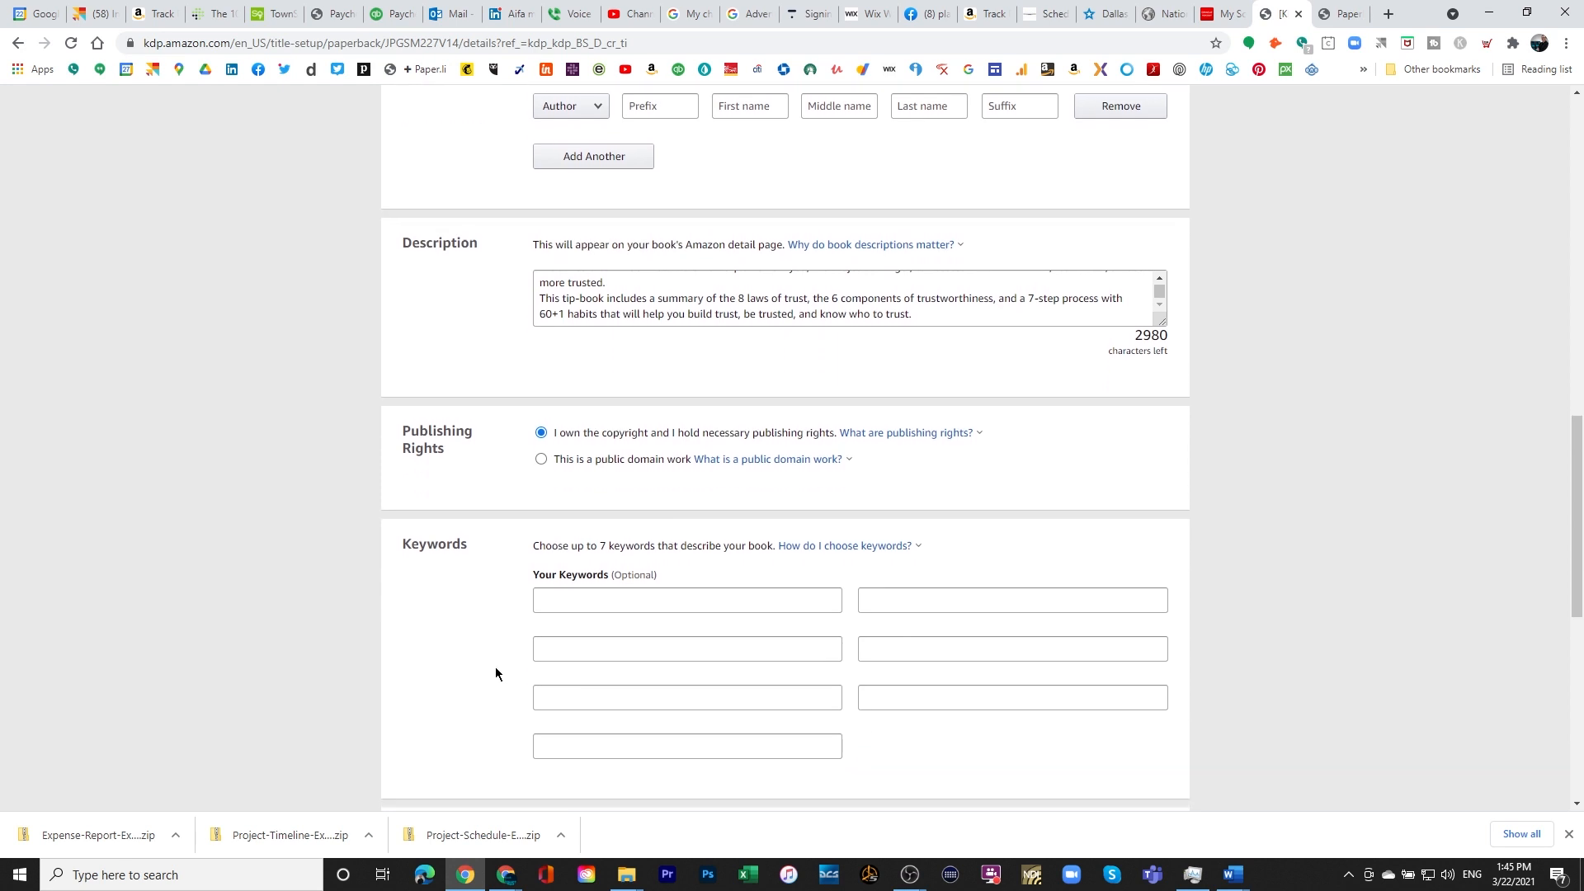
left_click(610, 584)
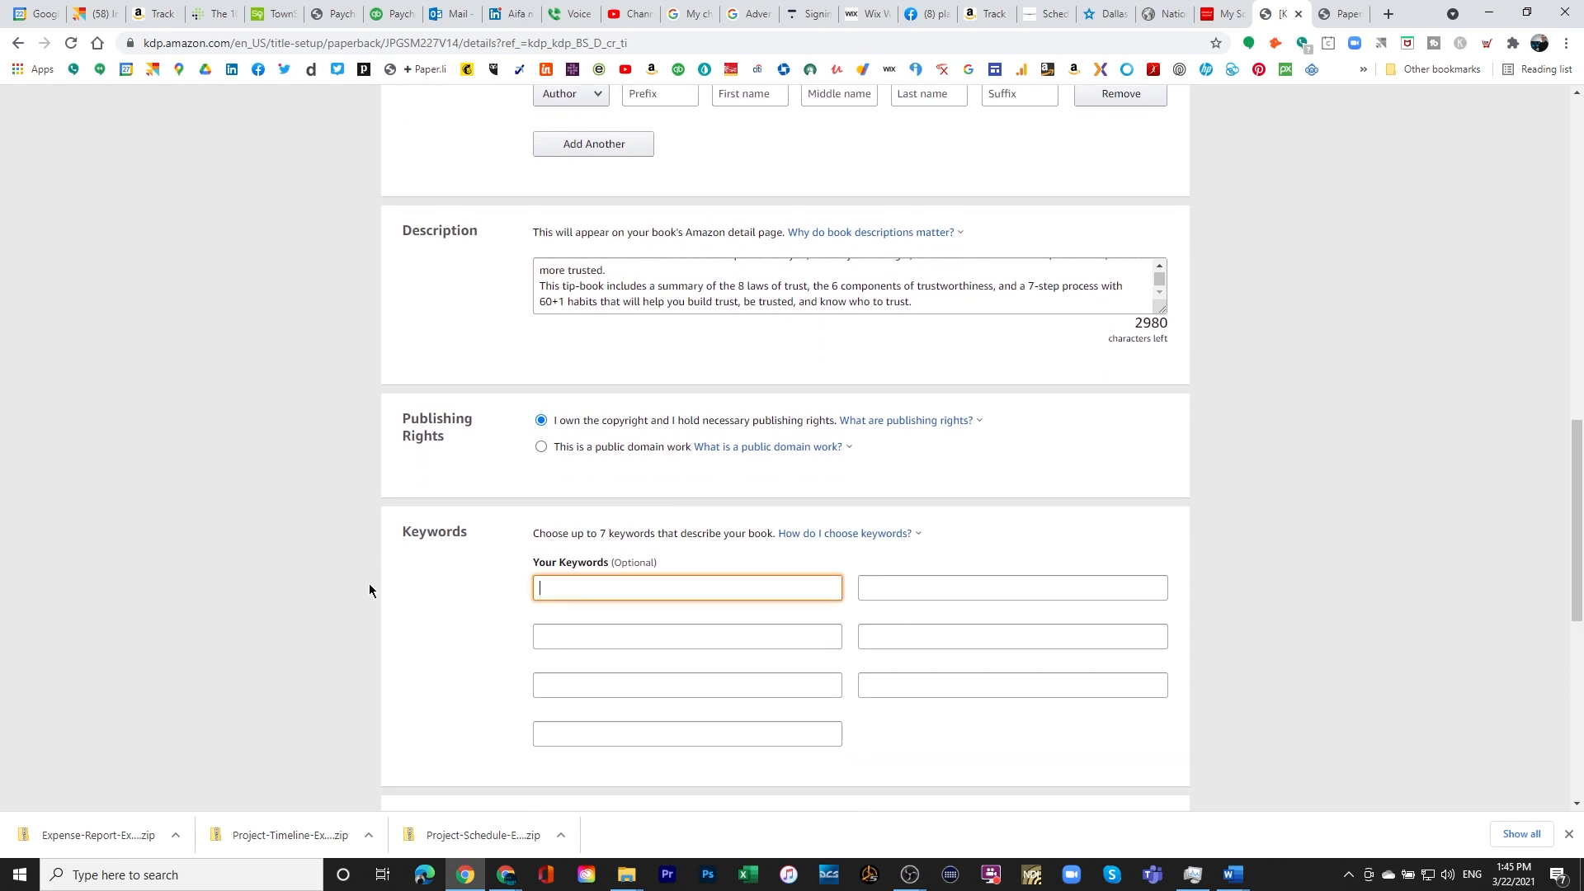
type("Project Manager")
key("Tab")
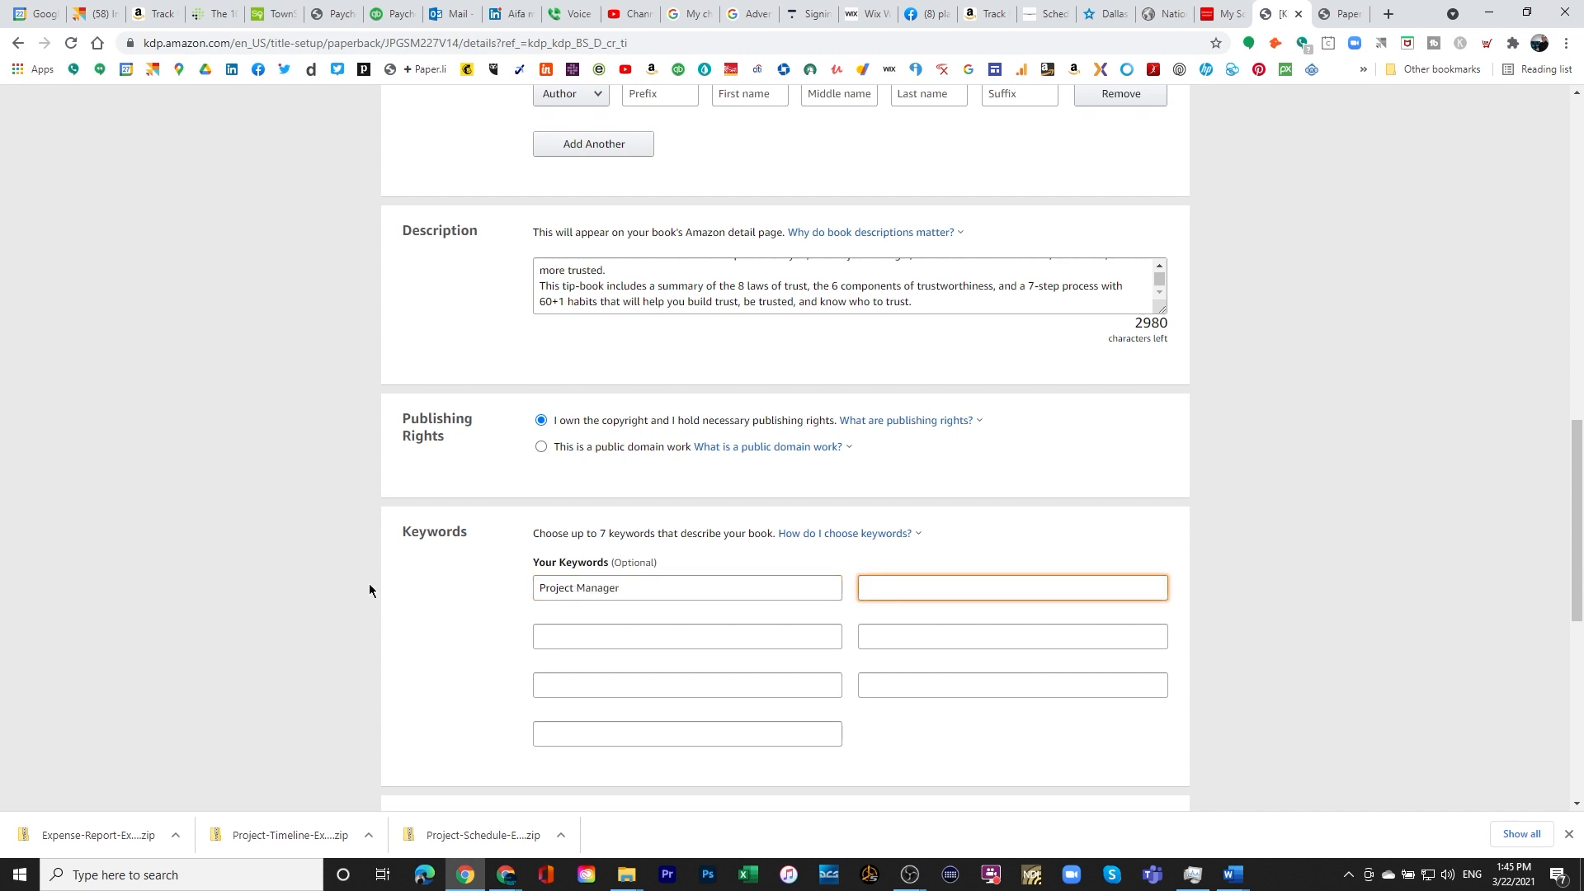
type("Trust")
key("Tab")
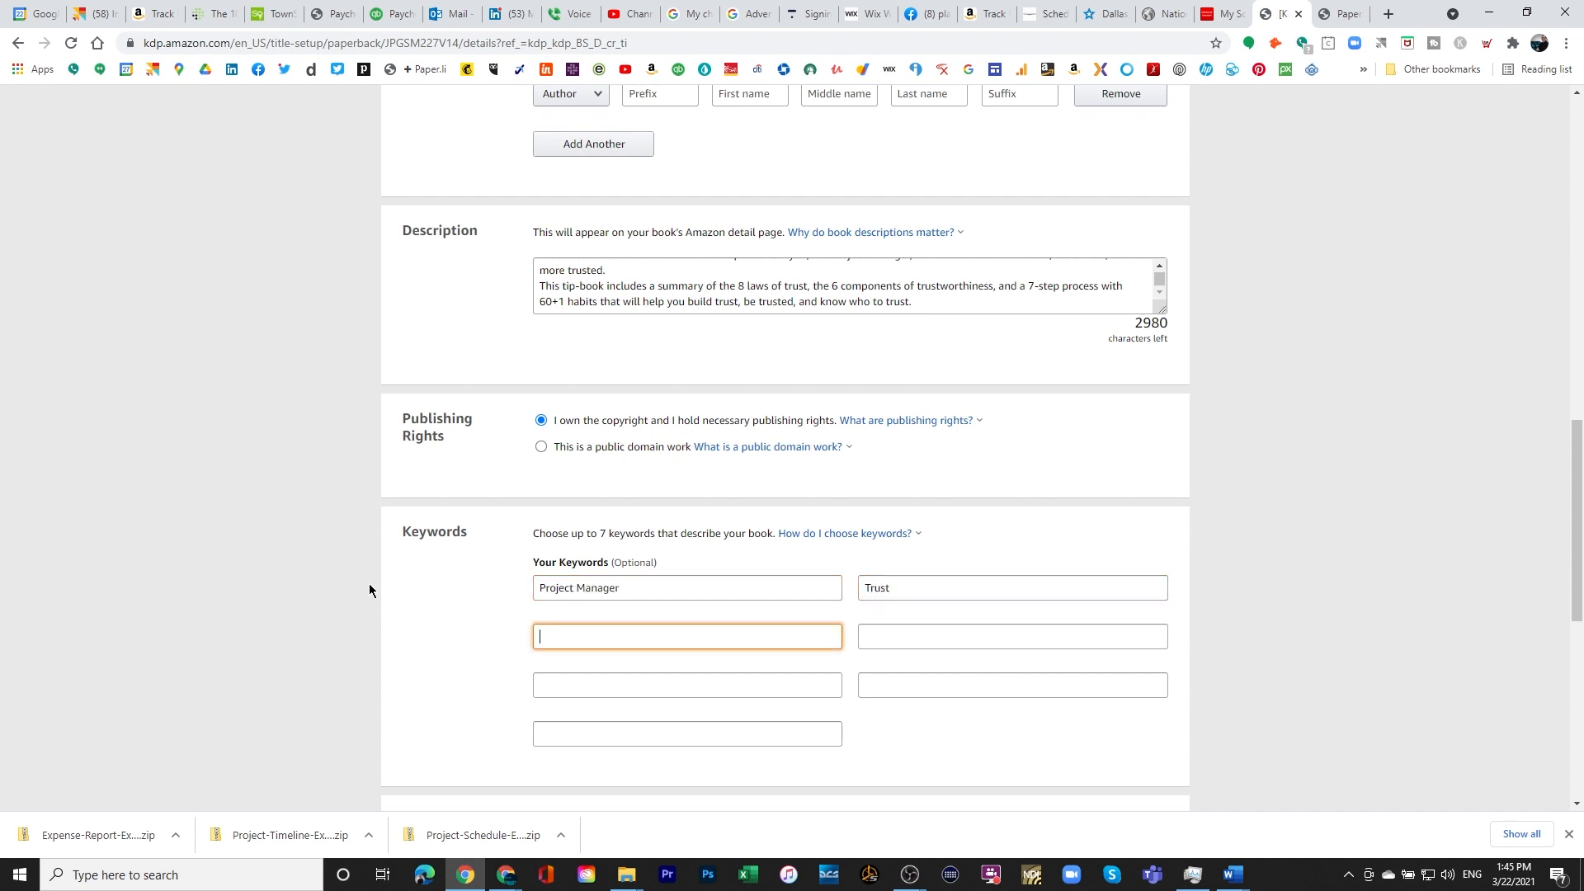
type("Teamwork")
key("Tab")
type("Produc")
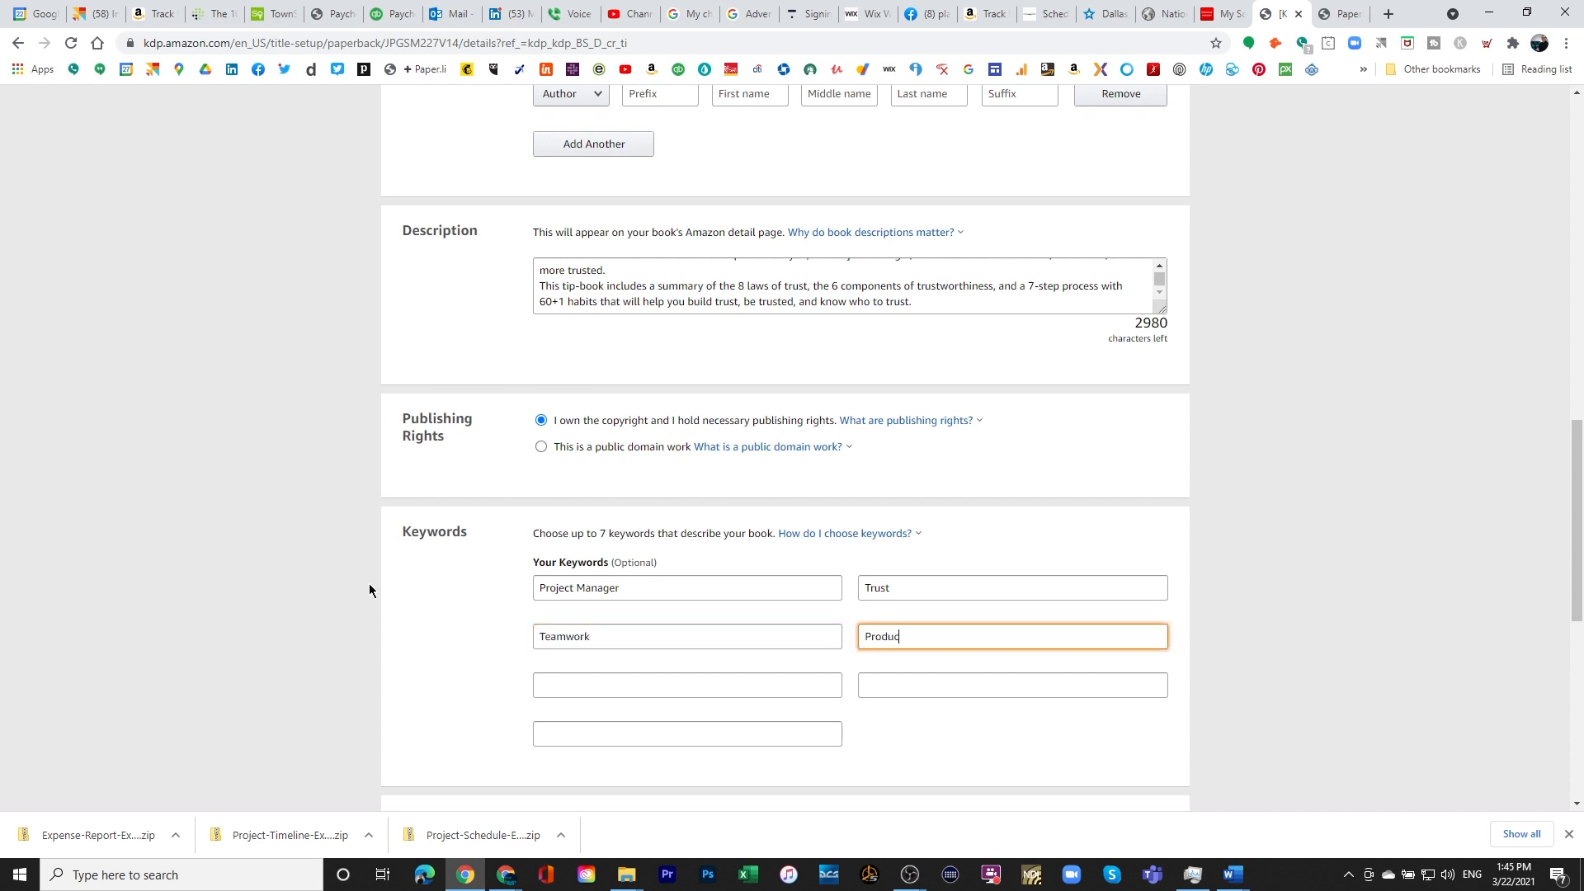
type("tivity")
key("Tab")
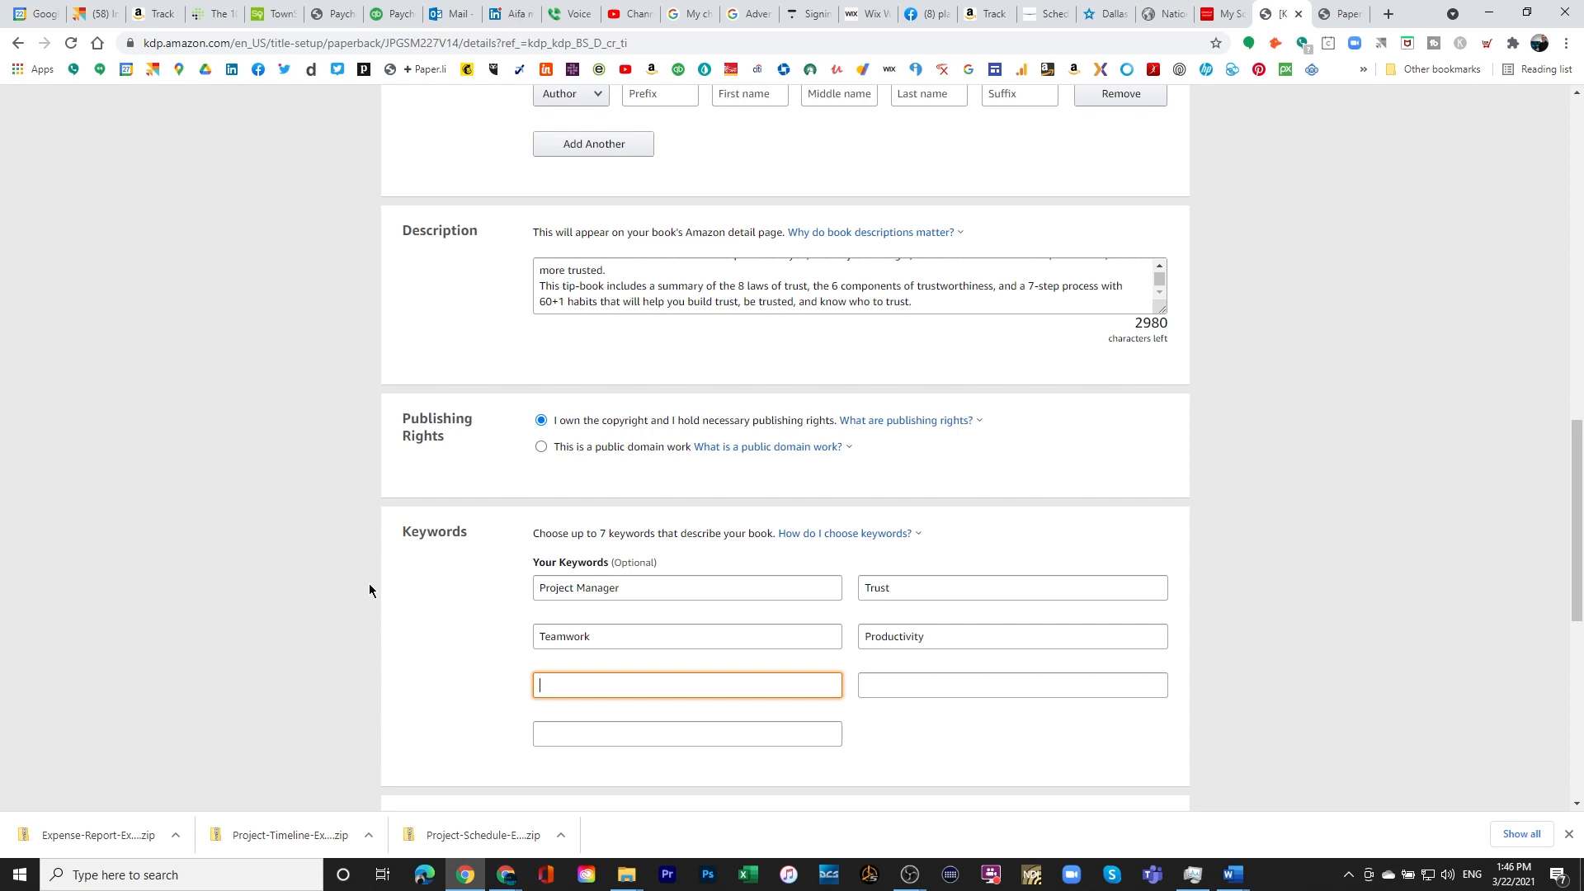
- Fill the remaining three keywords with Leadership, Trustworthiness and Creativity
type("Leadership")
key("Tab")
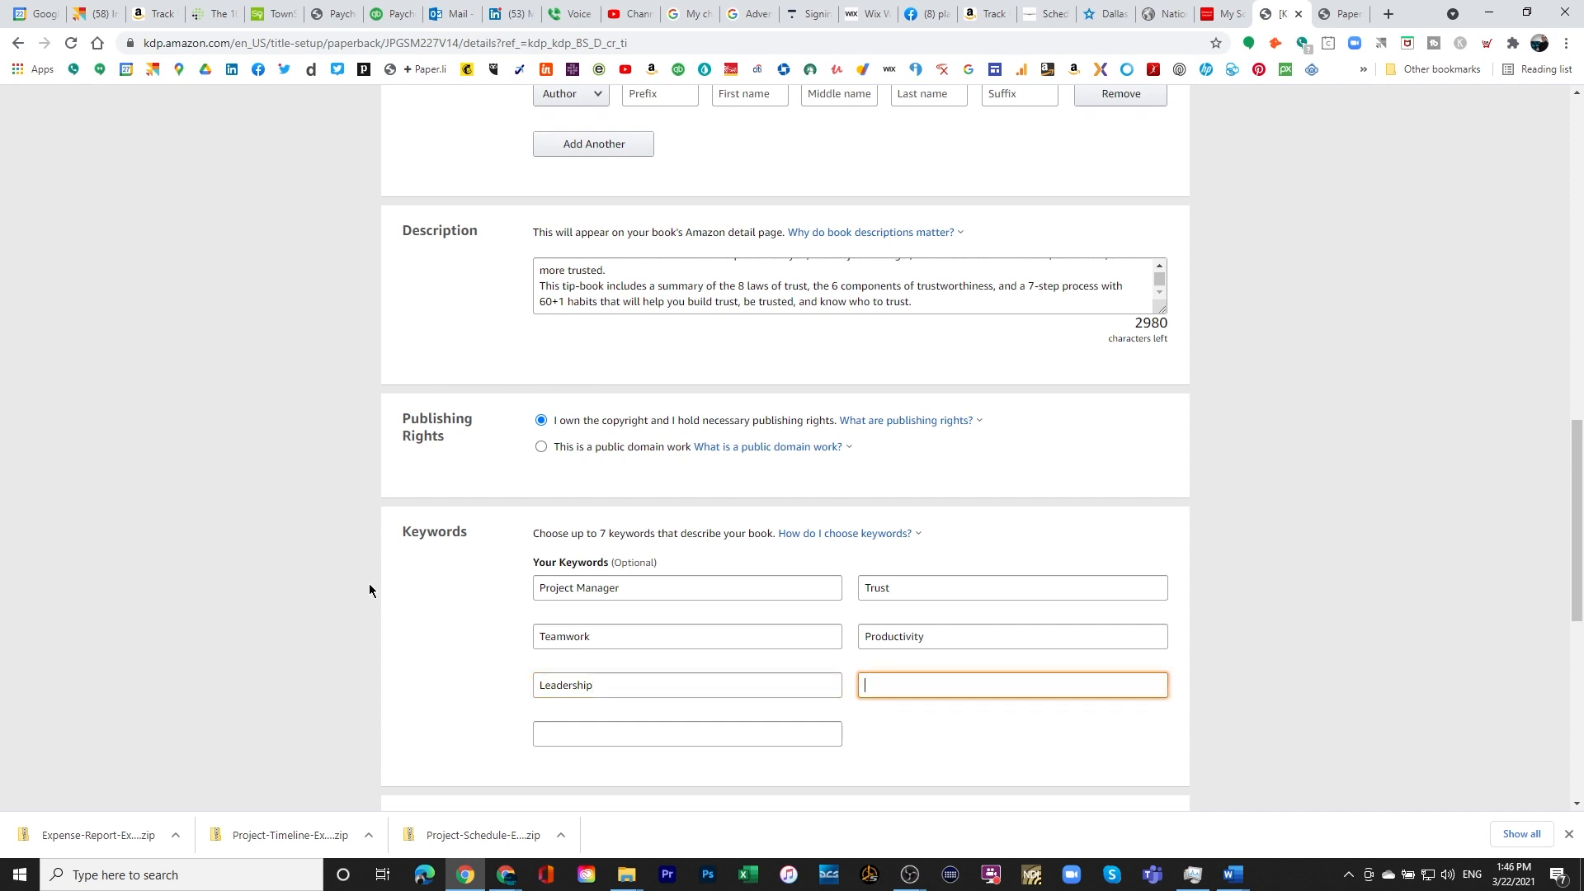
type("Trustworthiness")
left_click(619, 734)
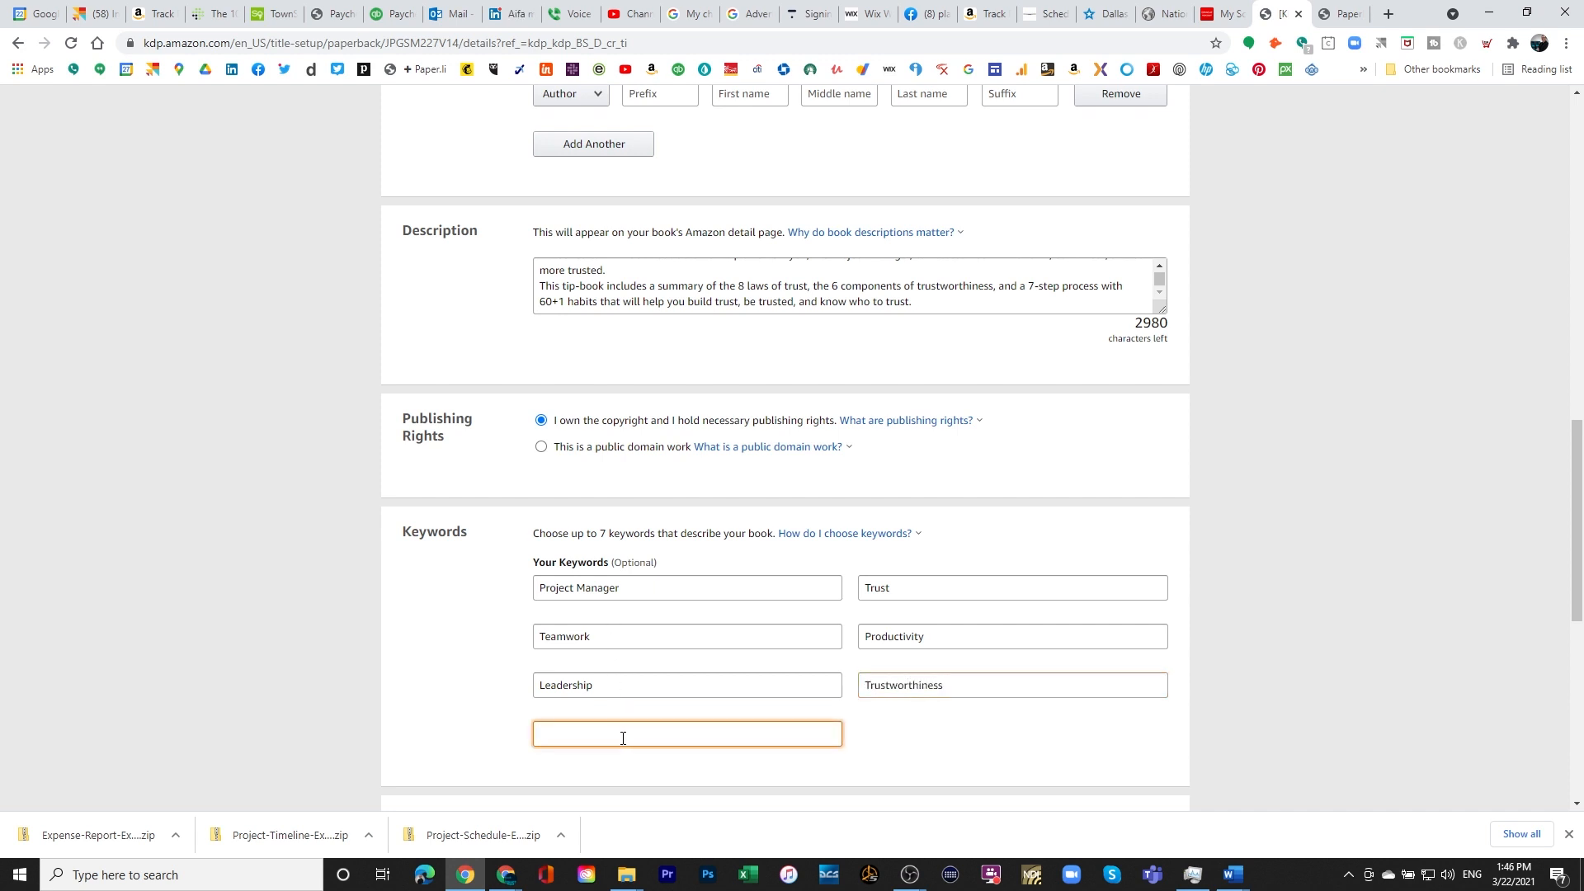
type("Creativity")
- Select Nonfiction > Business & Economics > Entrepreneurship as a browse category for the book
scroll(663, 723, "down", 3)
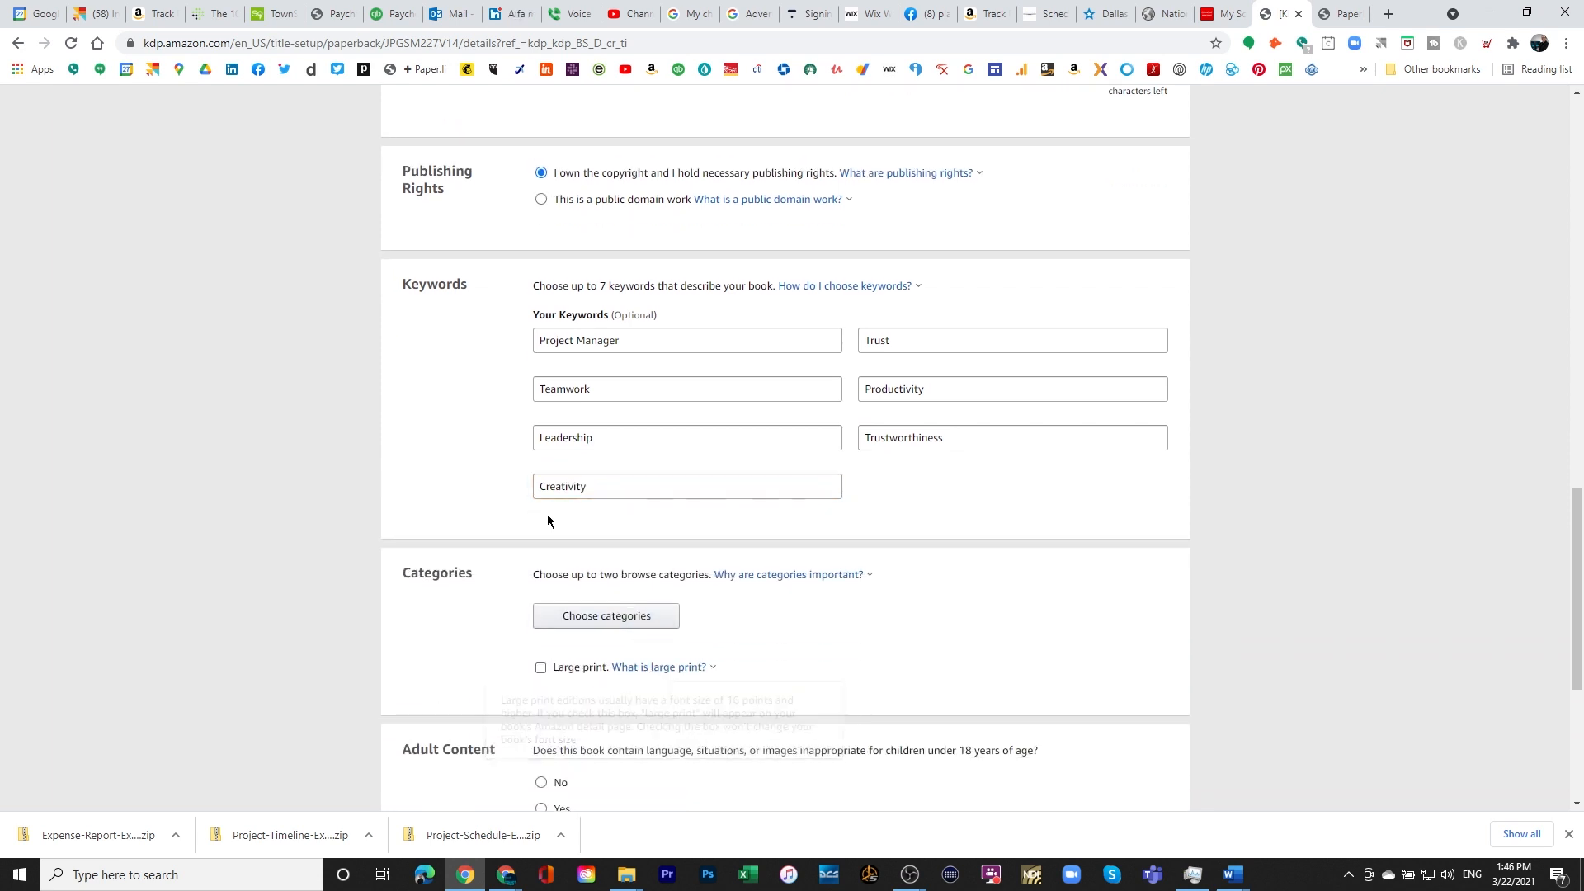
scroll(551, 535, "down", 2)
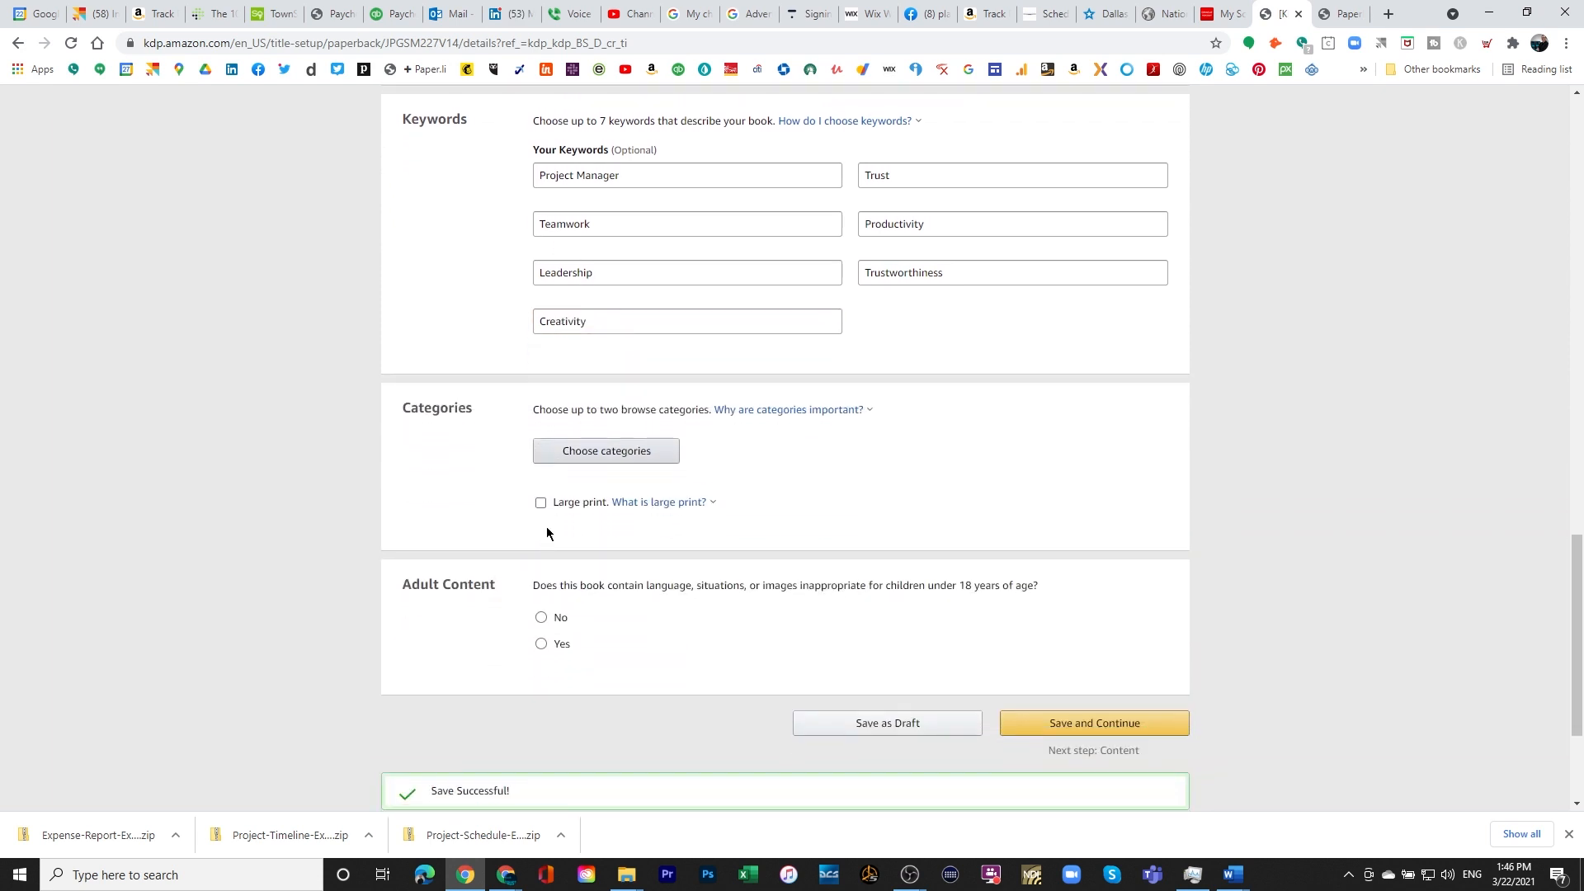
left_click(588, 459)
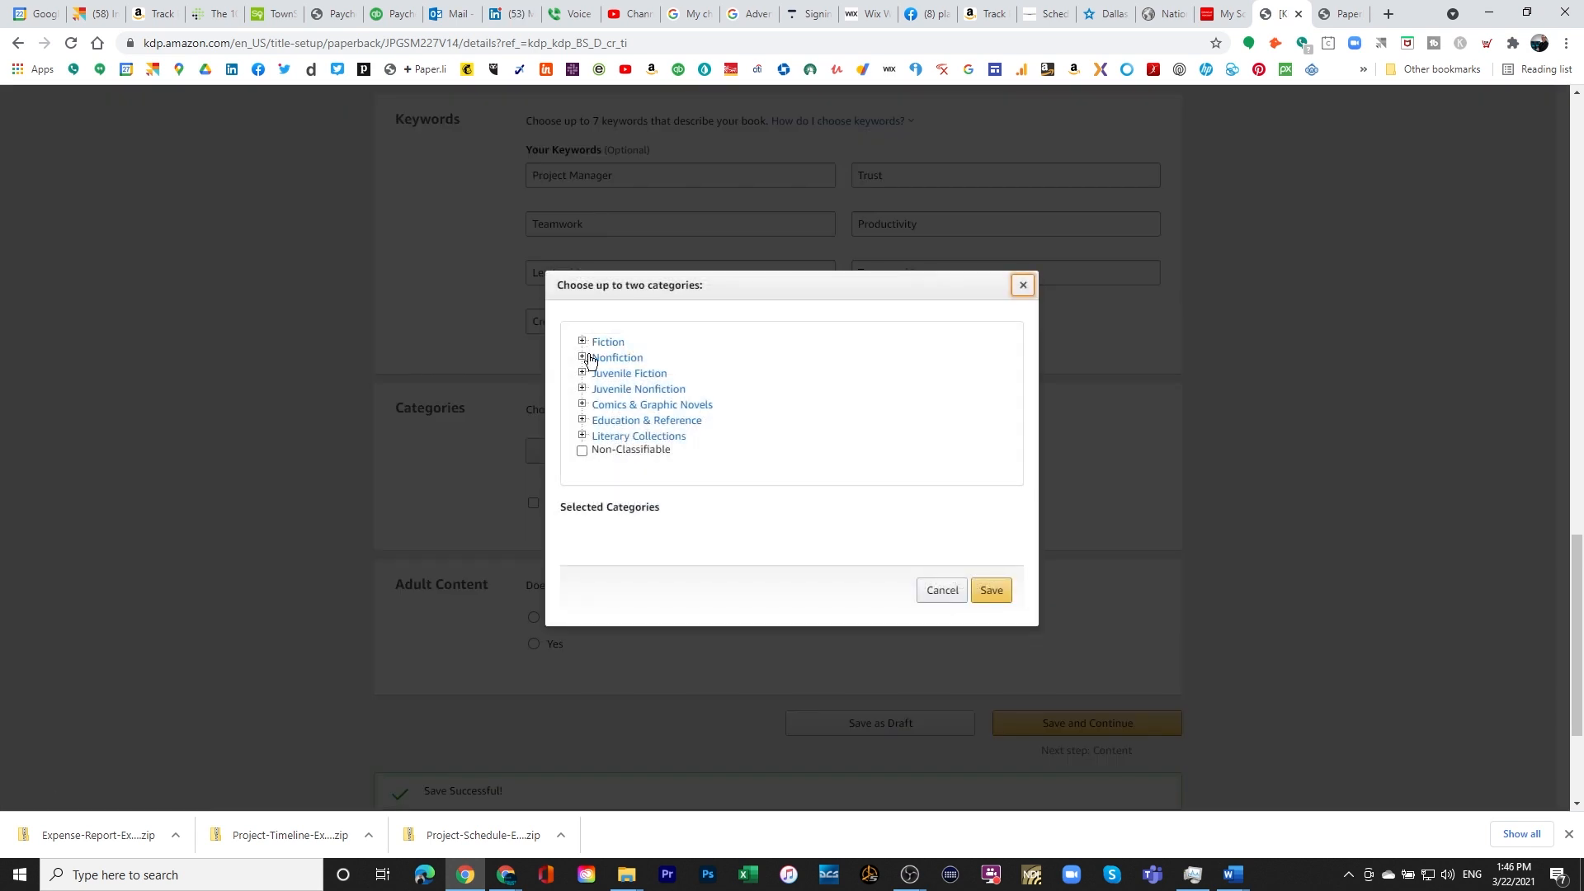
left_click(582, 358)
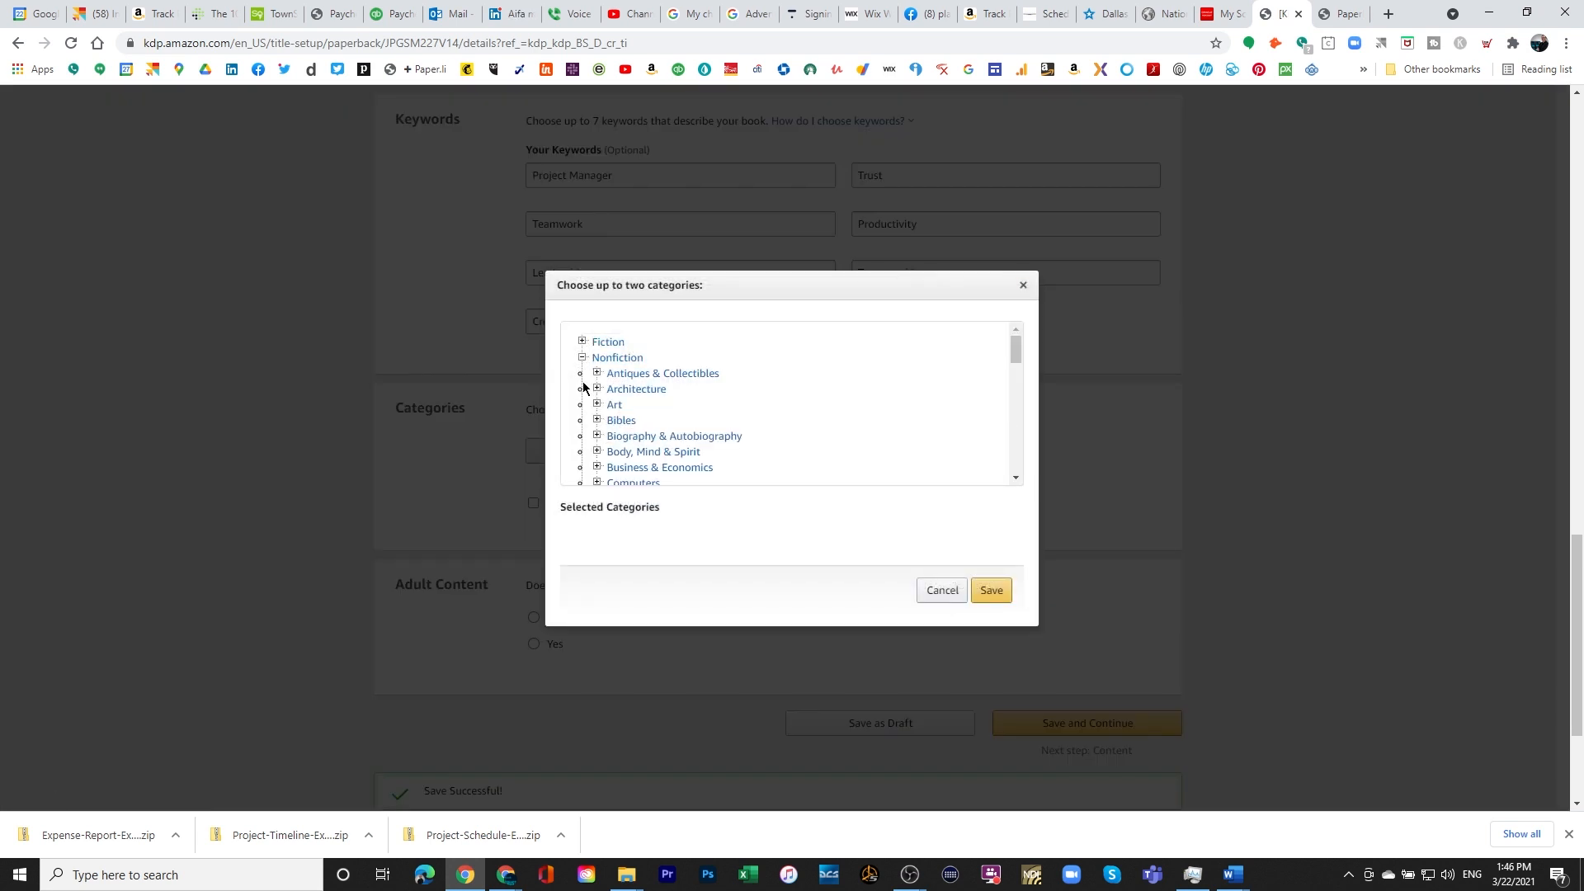
scroll(599, 456, "down", 1)
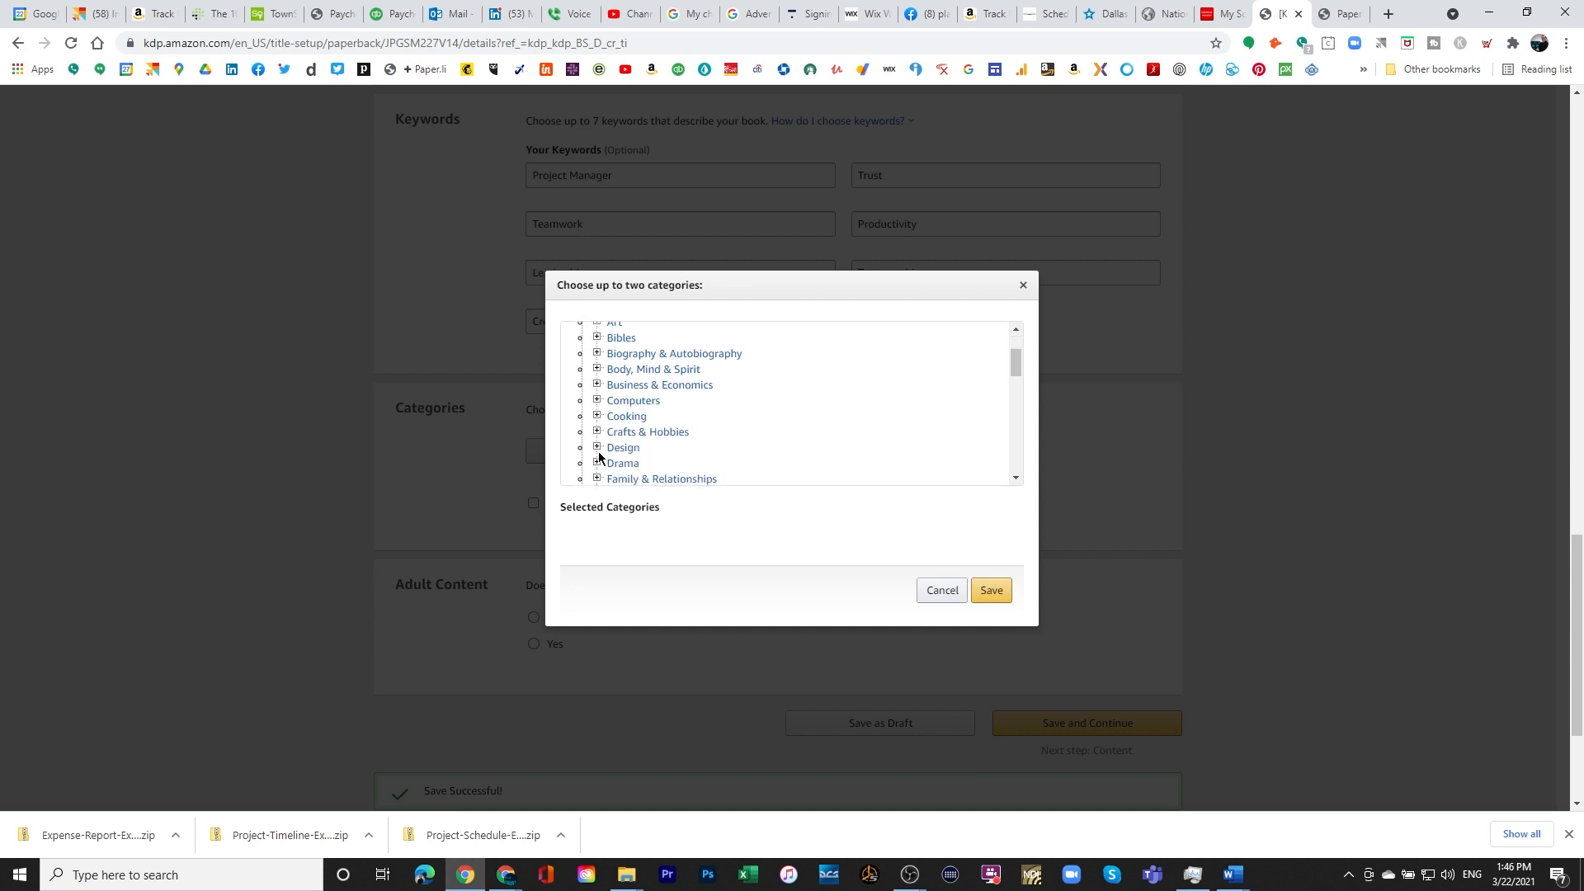
left_click(597, 386)
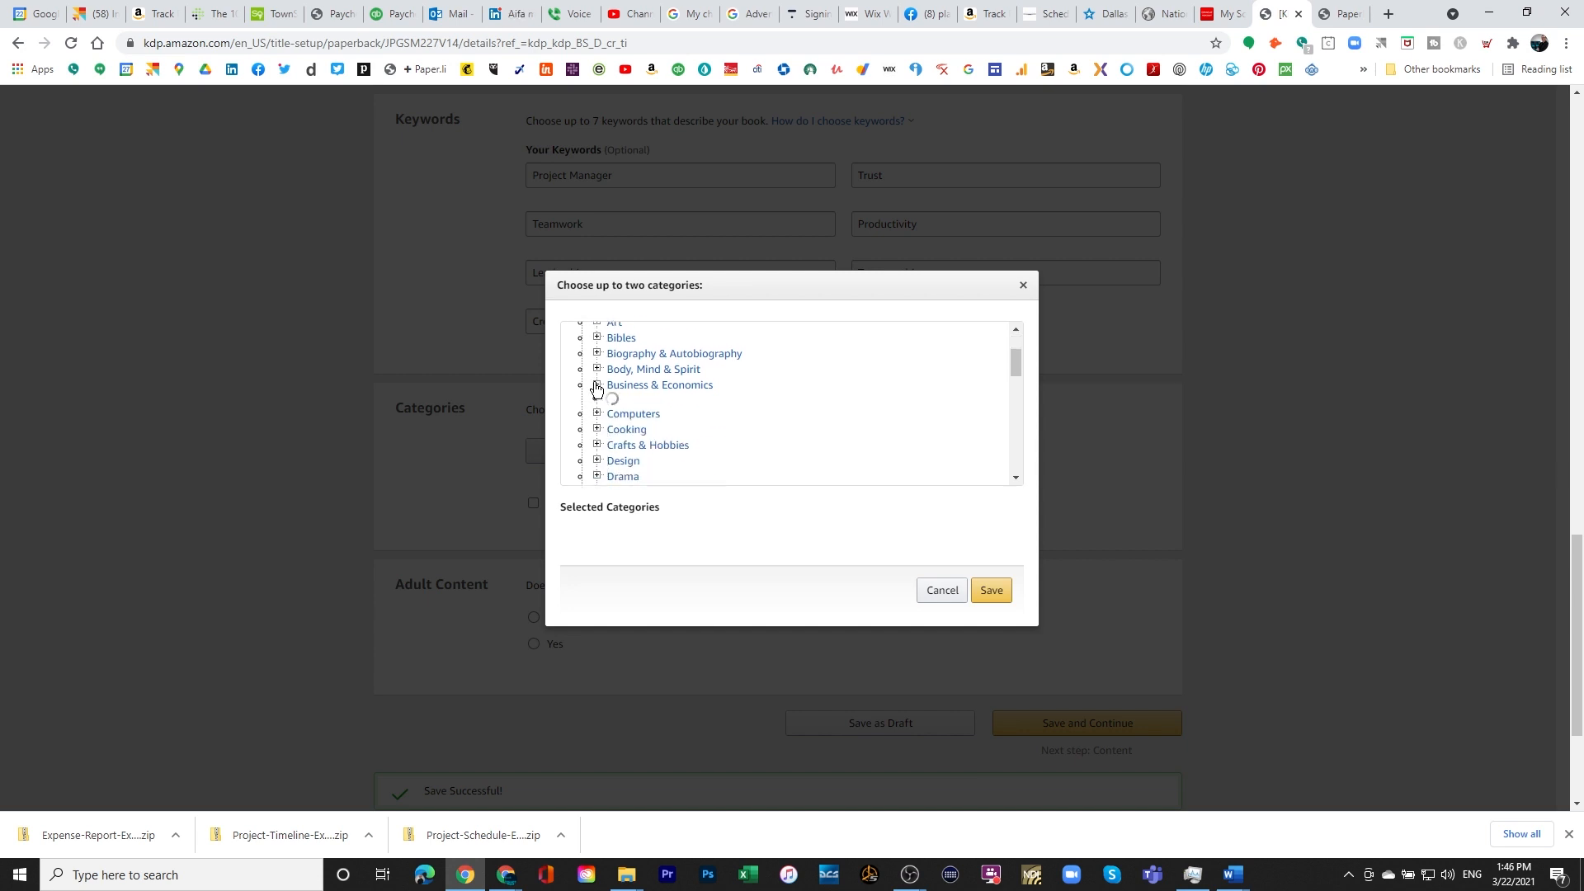
scroll(615, 418, "down", 1)
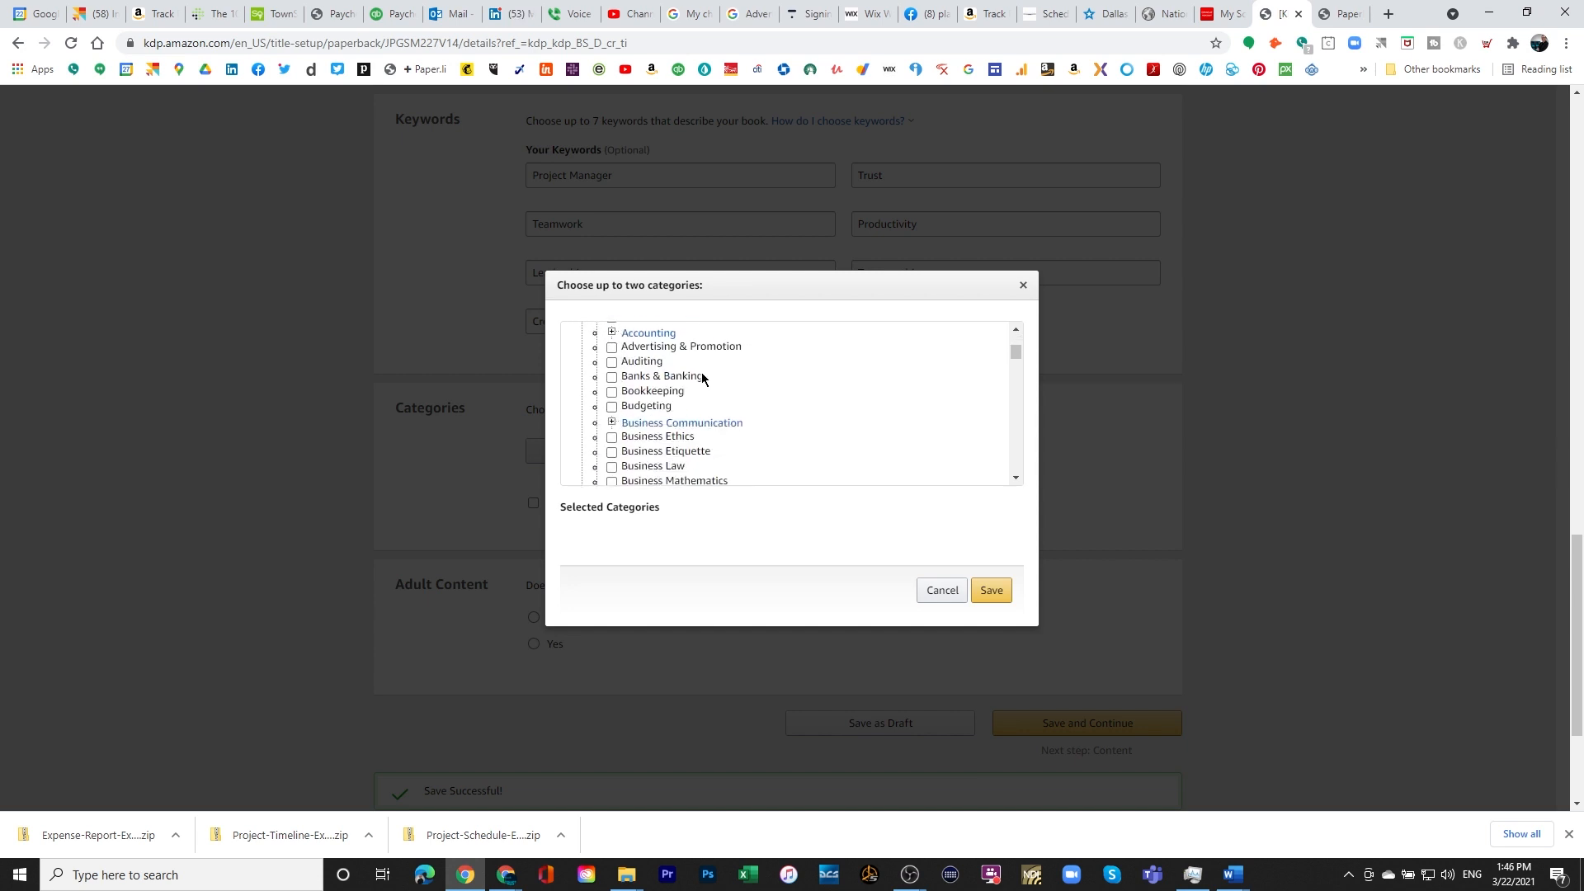
scroll(658, 438, "down", 1)
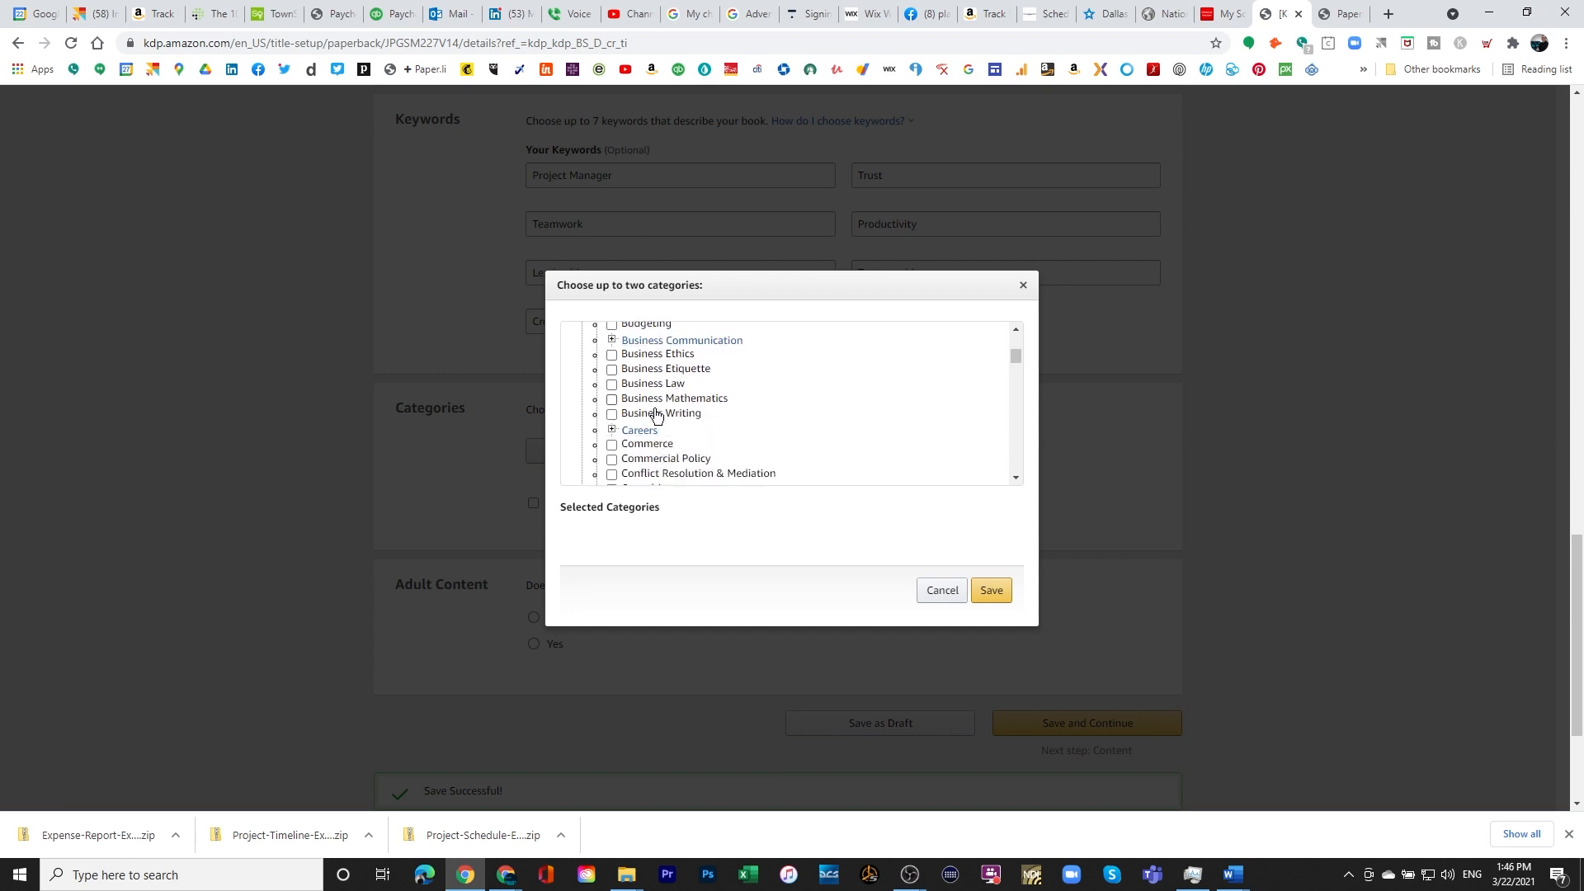
scroll(656, 437, "down", 1)
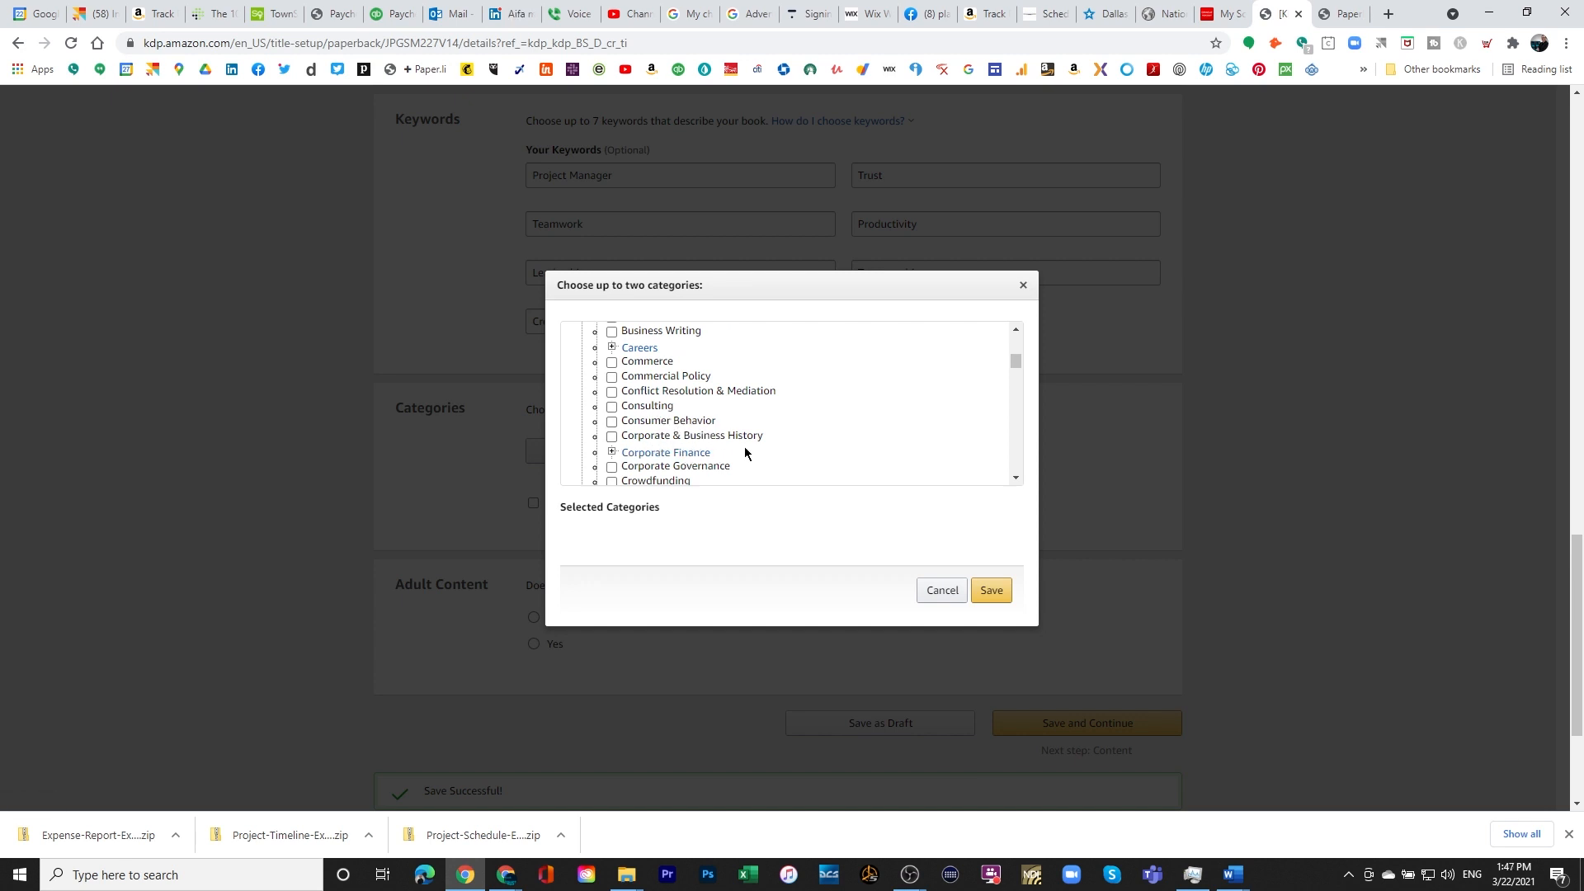
scroll(744, 447, "down", 1)
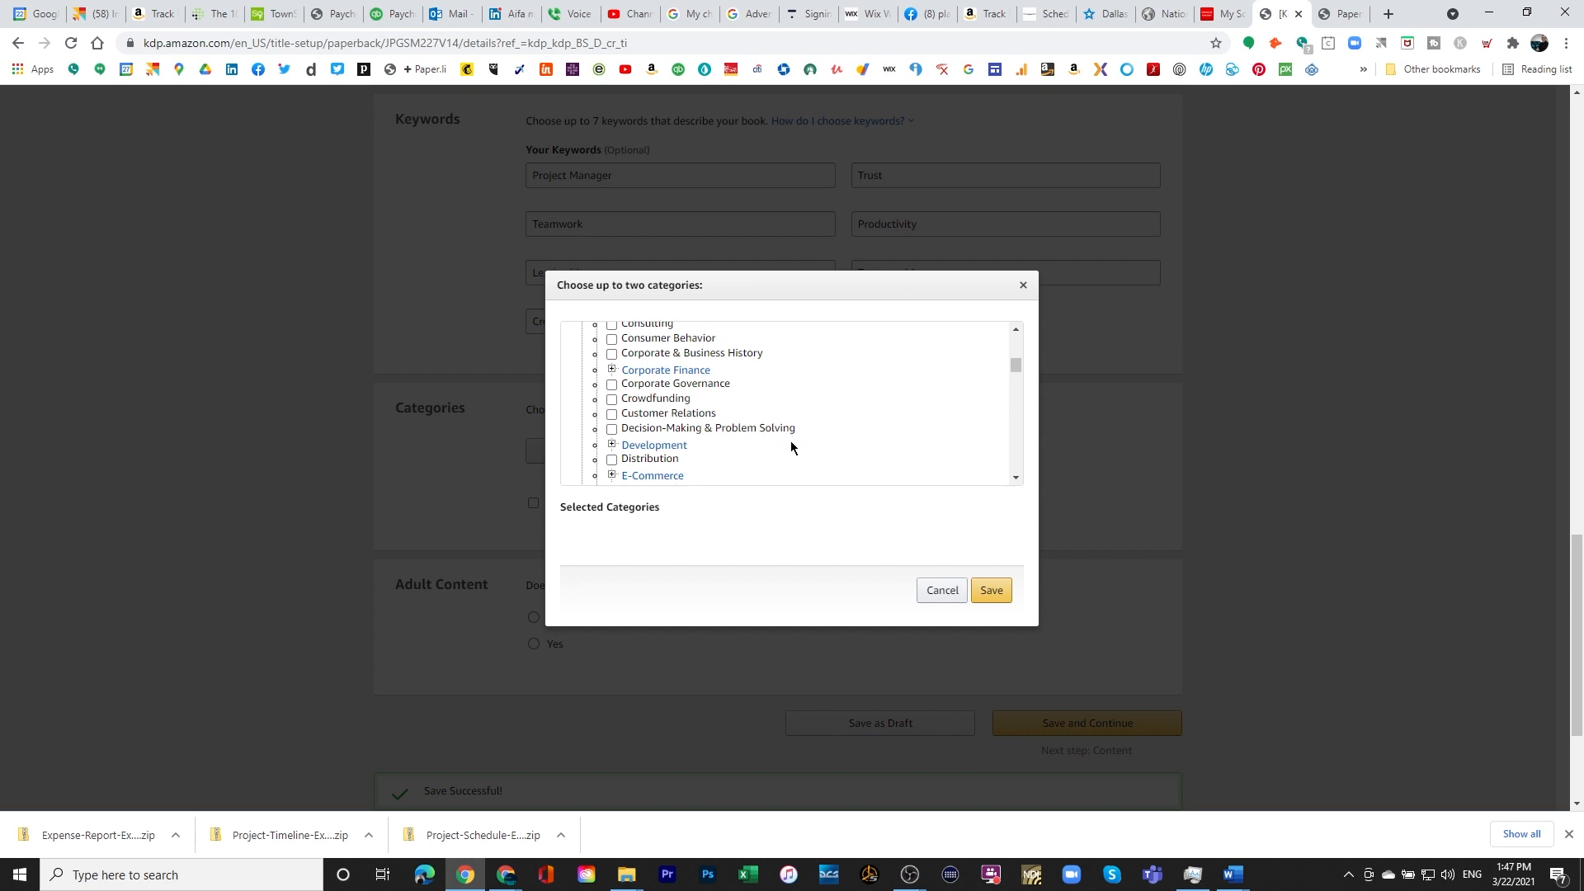
scroll(697, 441, "down", 1)
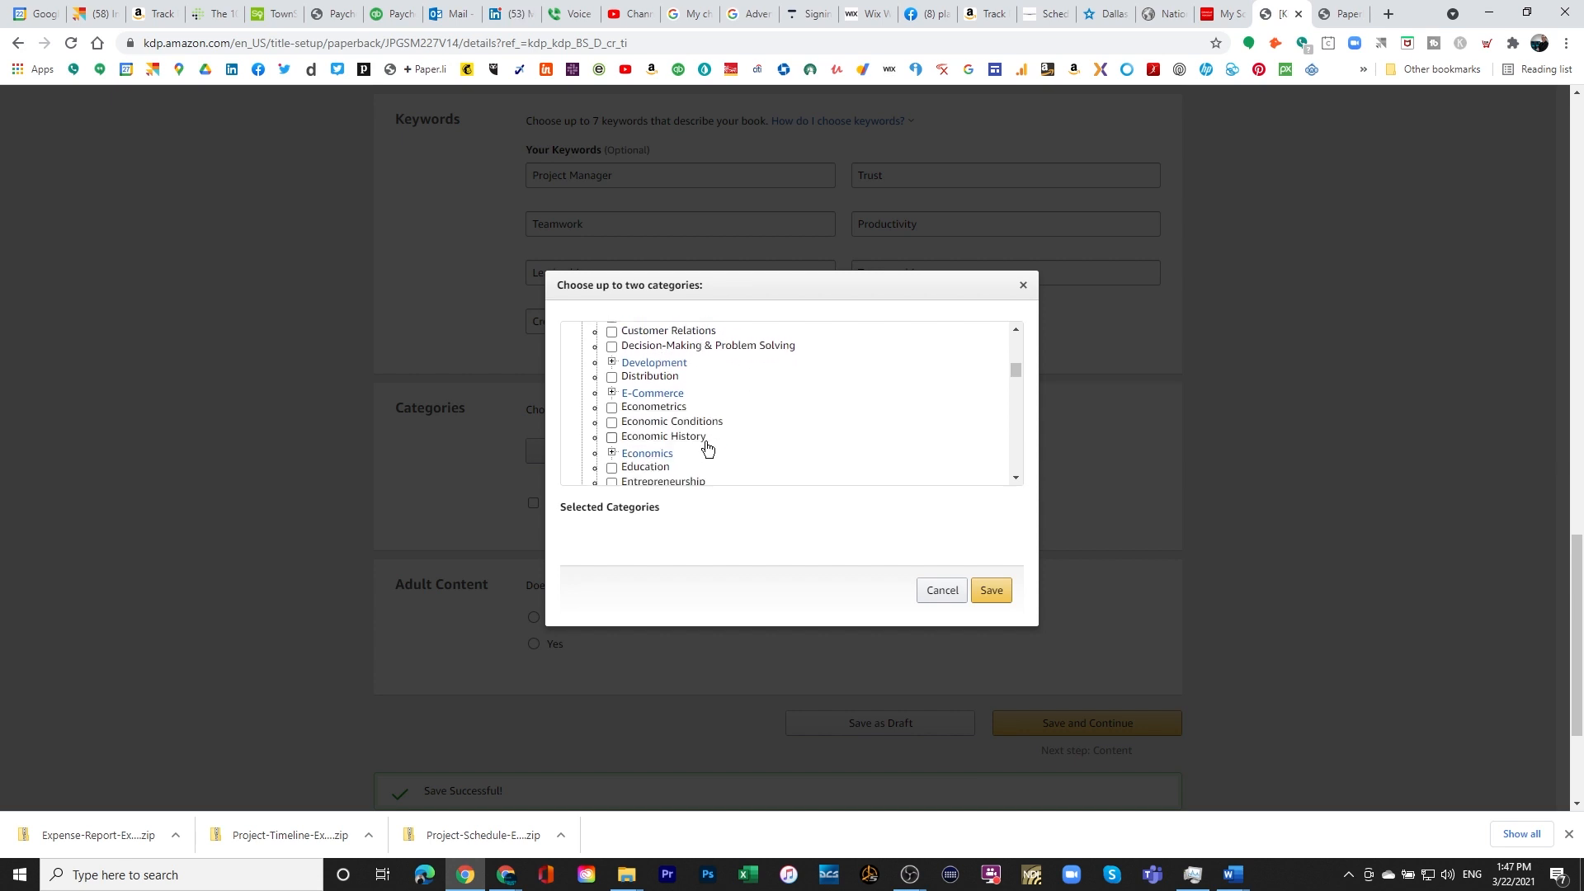
scroll(707, 448, "down", 1)
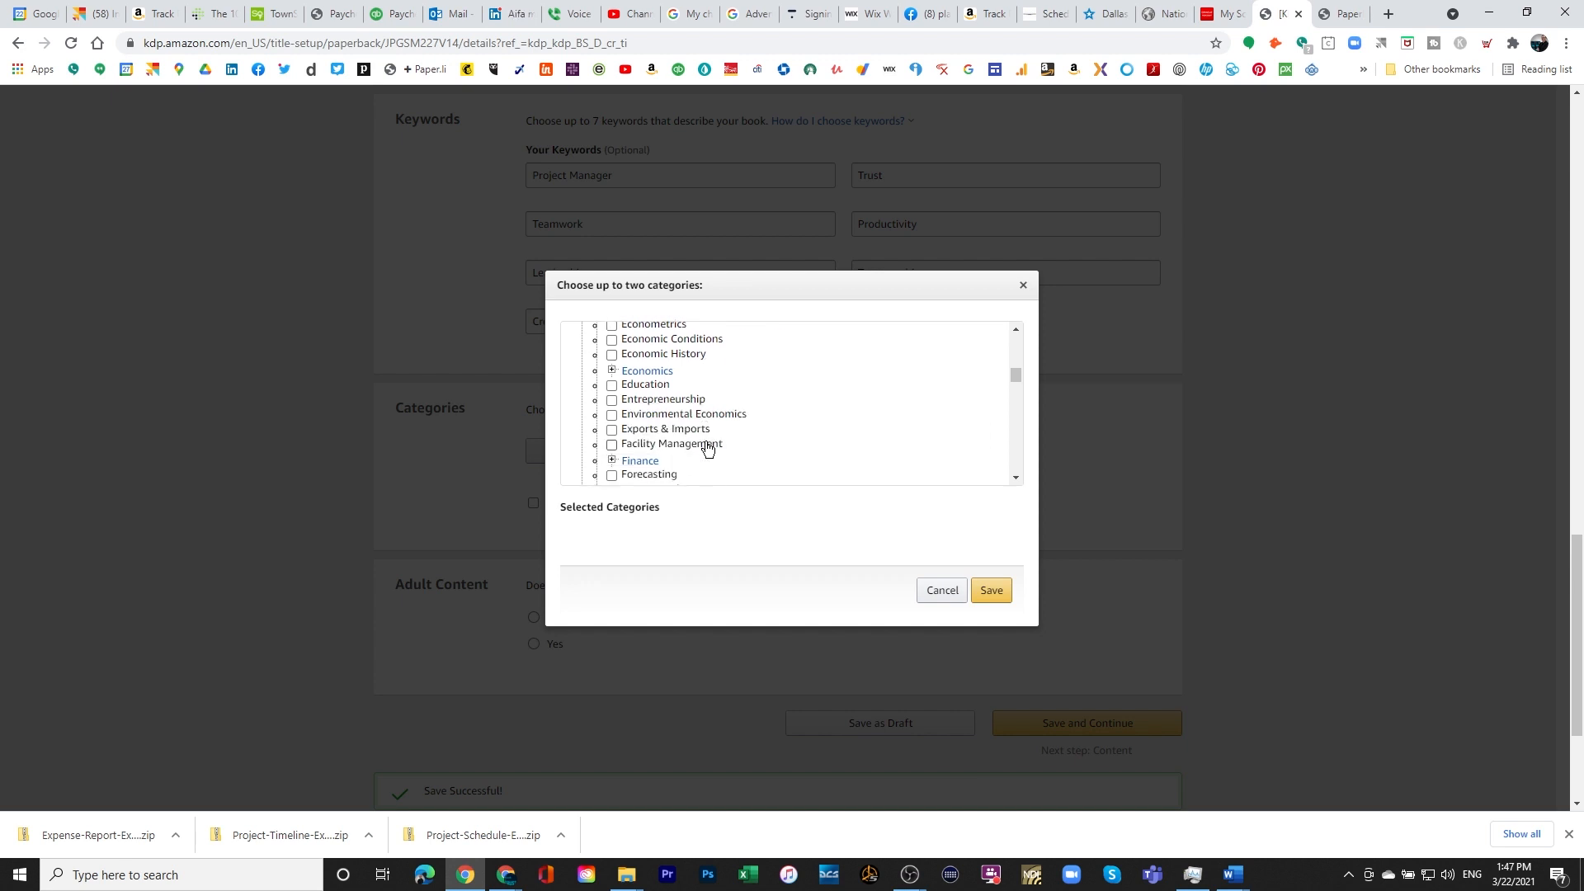
left_click(612, 400)
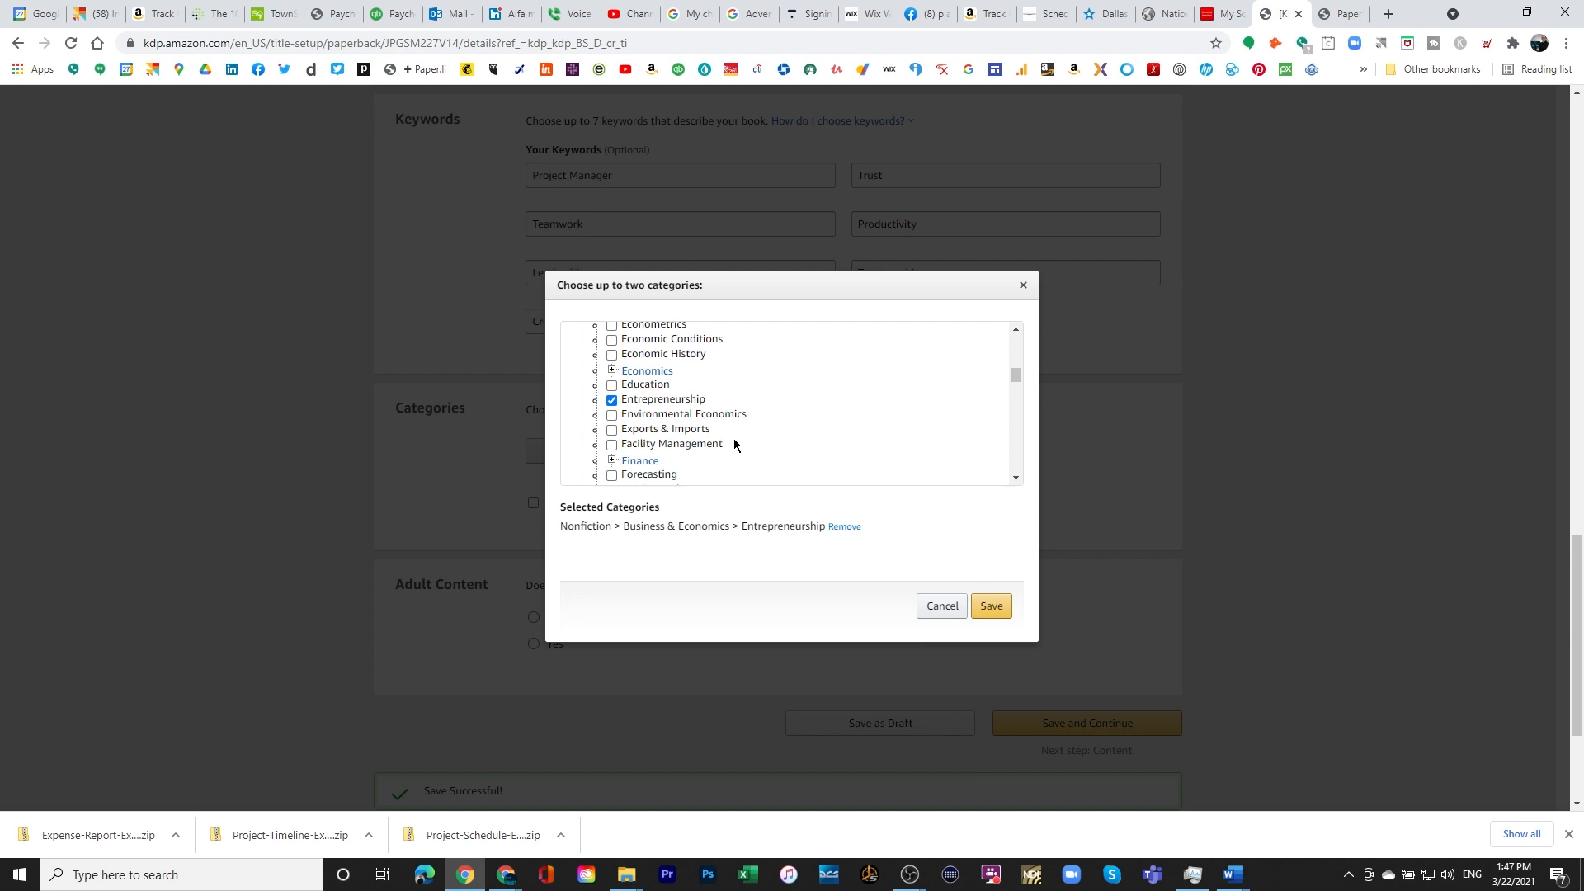
- Add Nonfiction > Business & Economics > Organizational Behavior as the book's second browse category
scroll(734, 445, "down", 1)
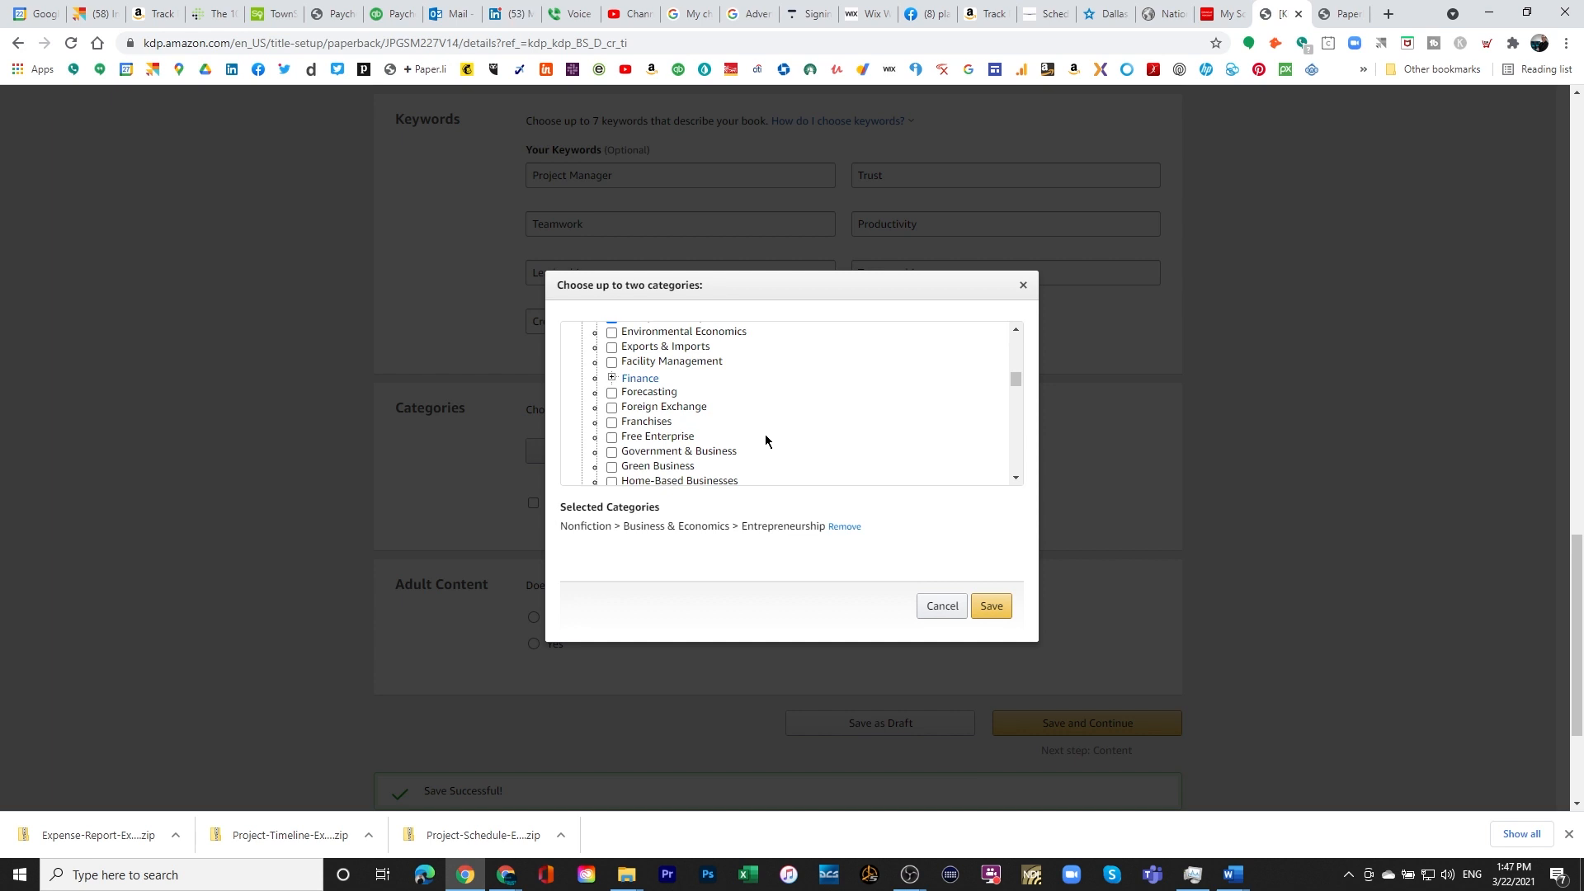
scroll(766, 441, "down", 2)
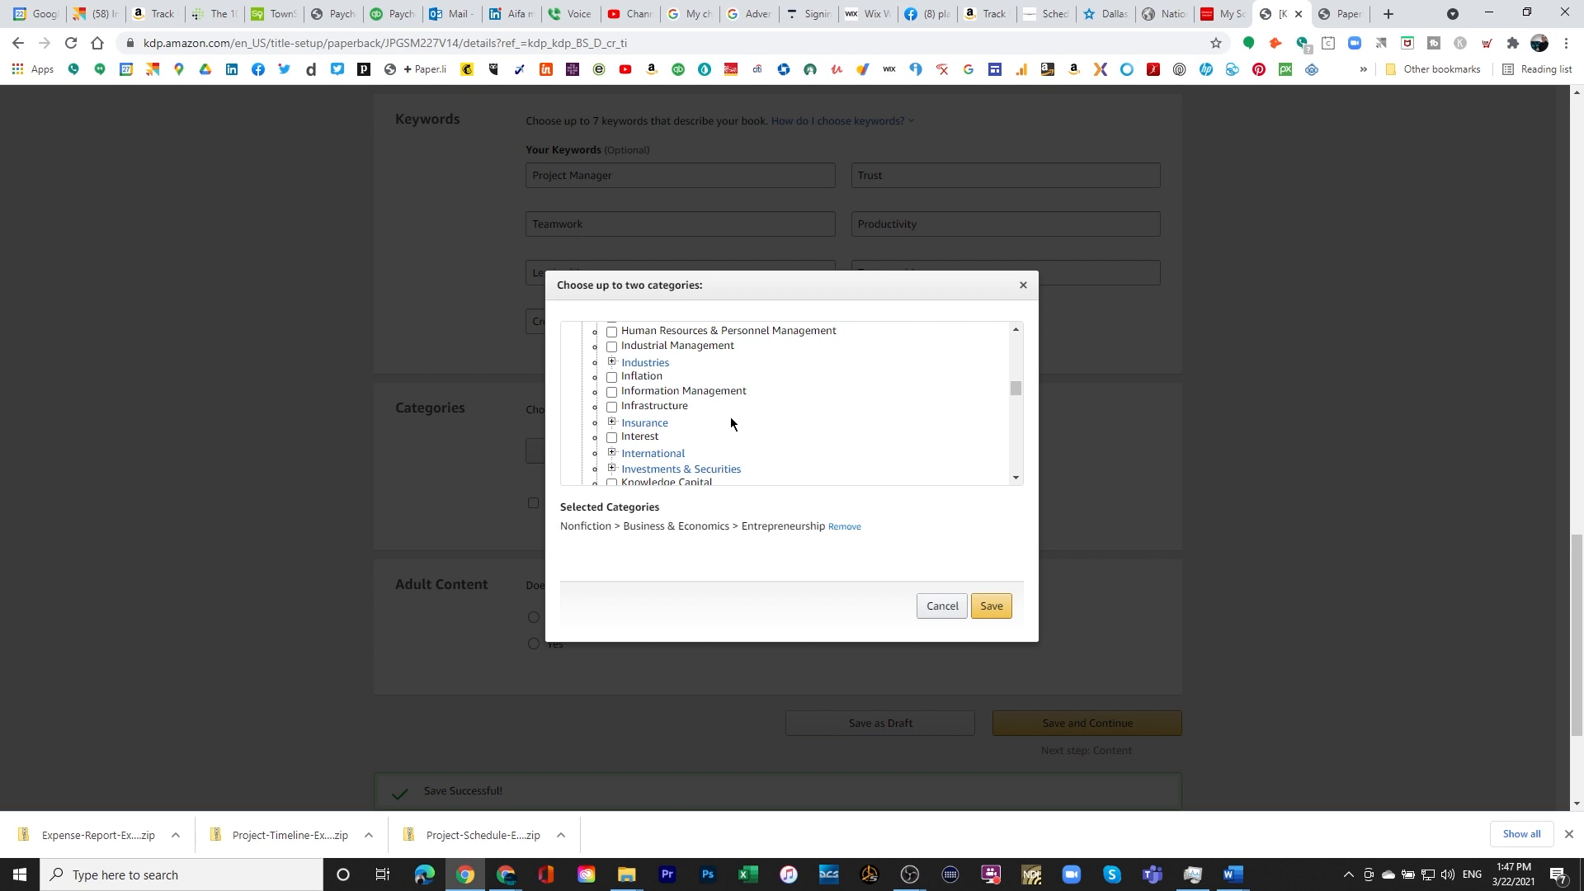
scroll(731, 423, "down", 2)
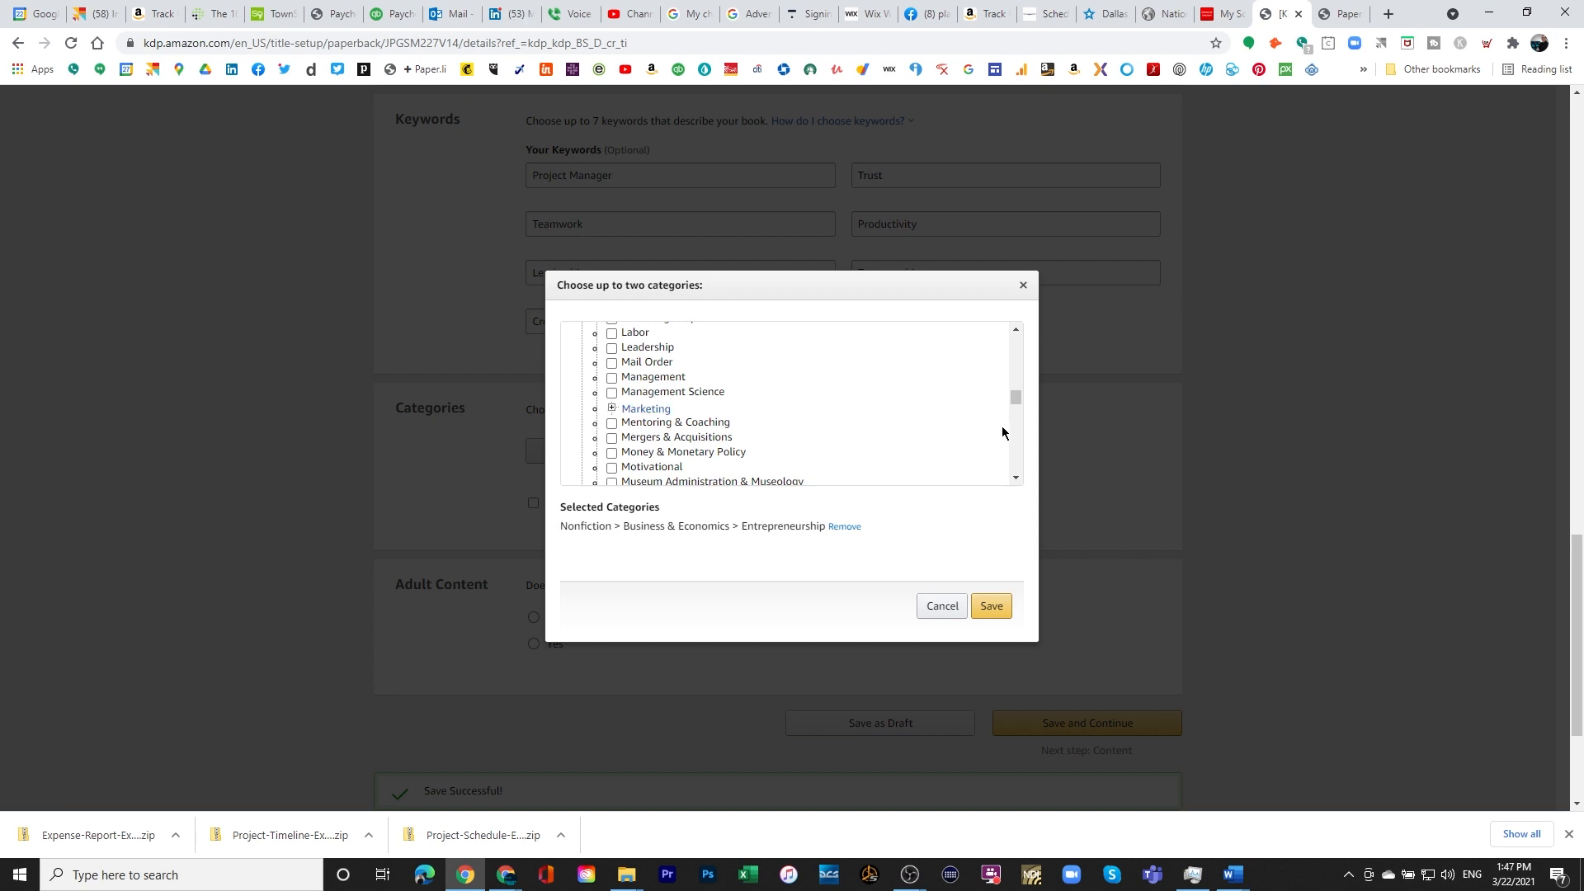
left_click_drag(1016, 398, 1017, 403)
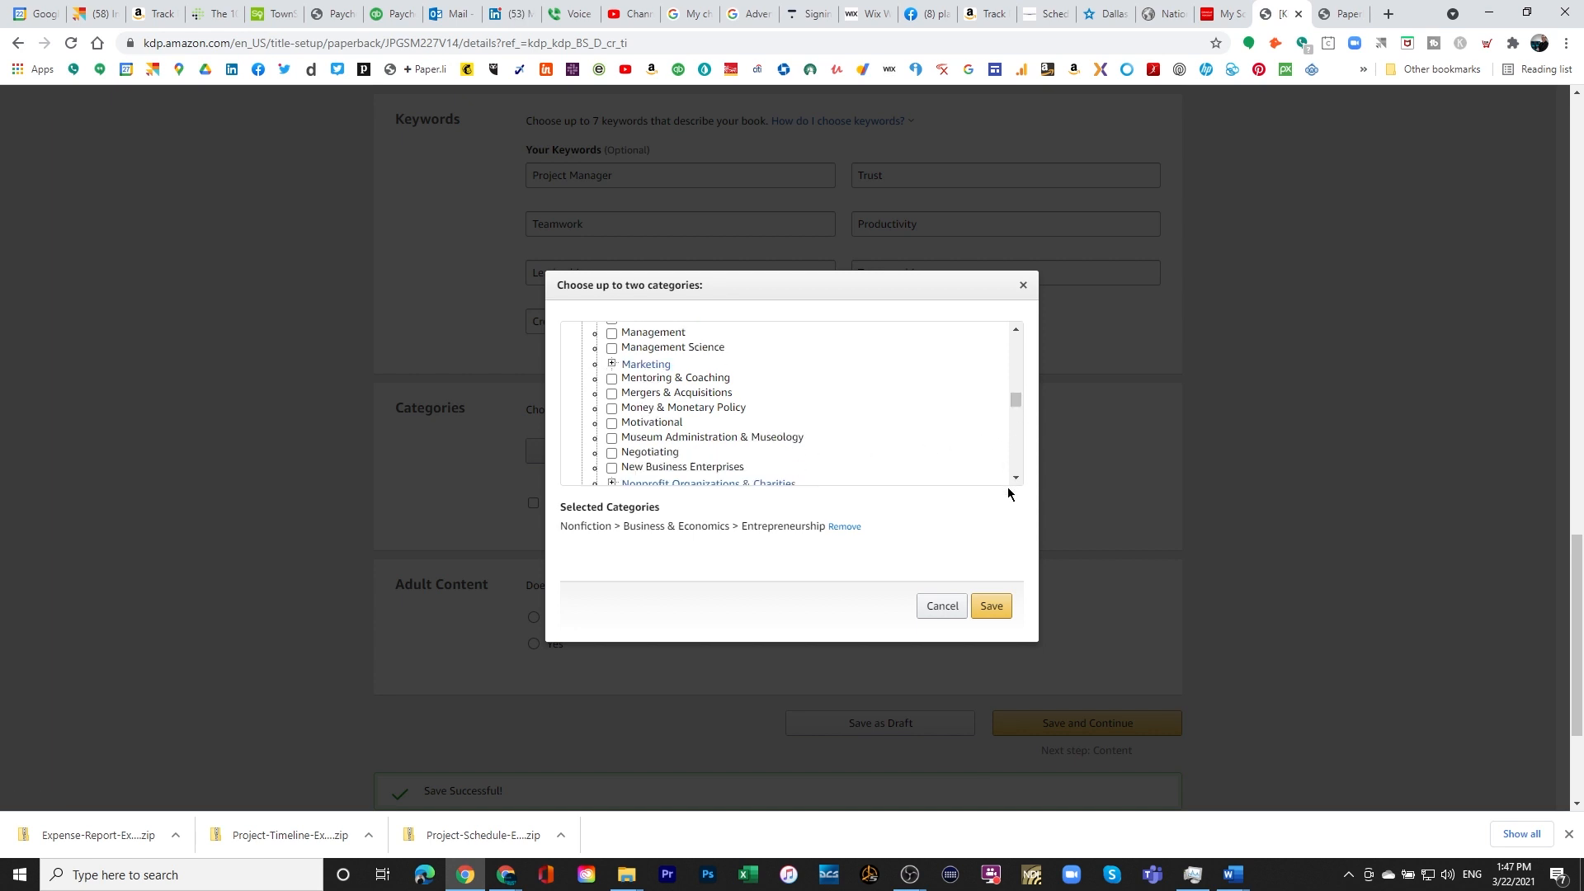
left_click_drag(1016, 477, 1016, 478)
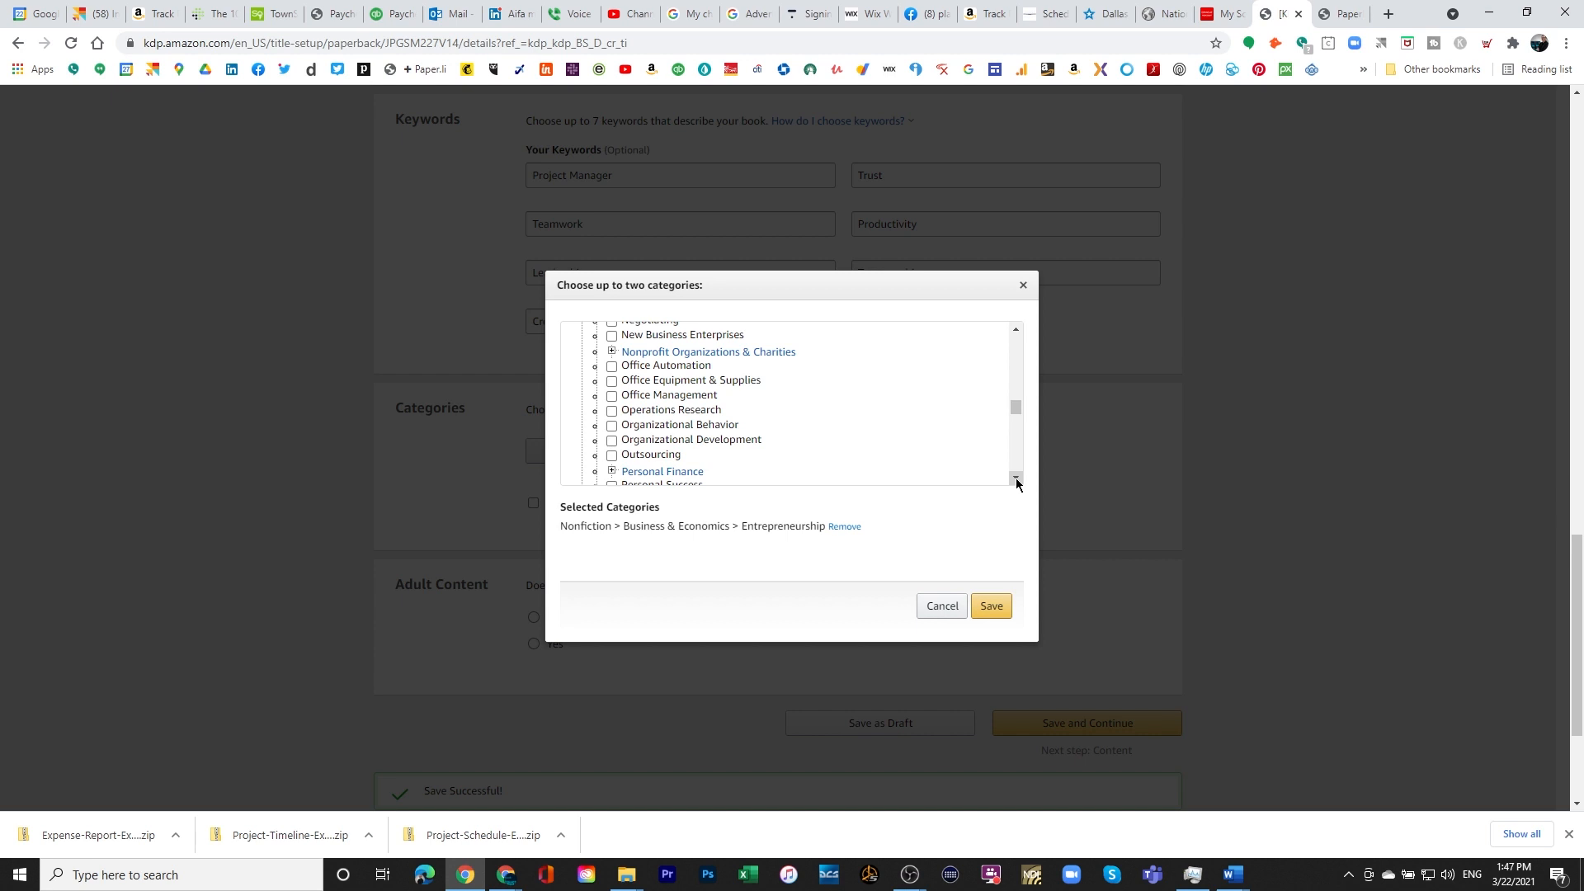
left_click(611, 426)
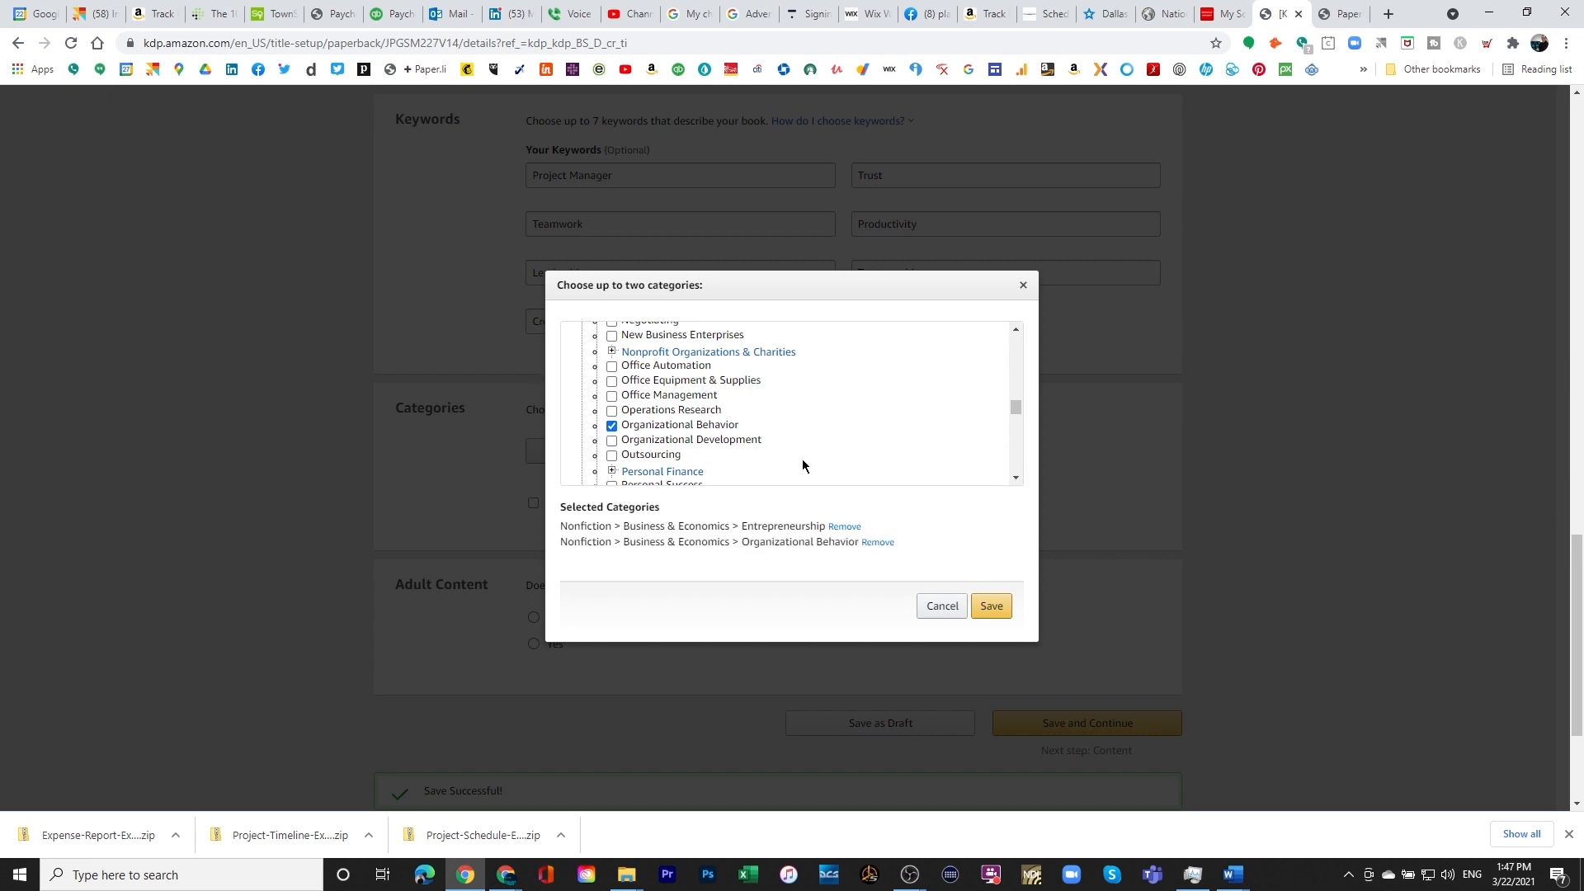
- Replace the Entrepreneurship category with Nonfiction > Business & Economics > Project Management and save the category selection
left_click(1017, 479)
left_click(1016, 479)
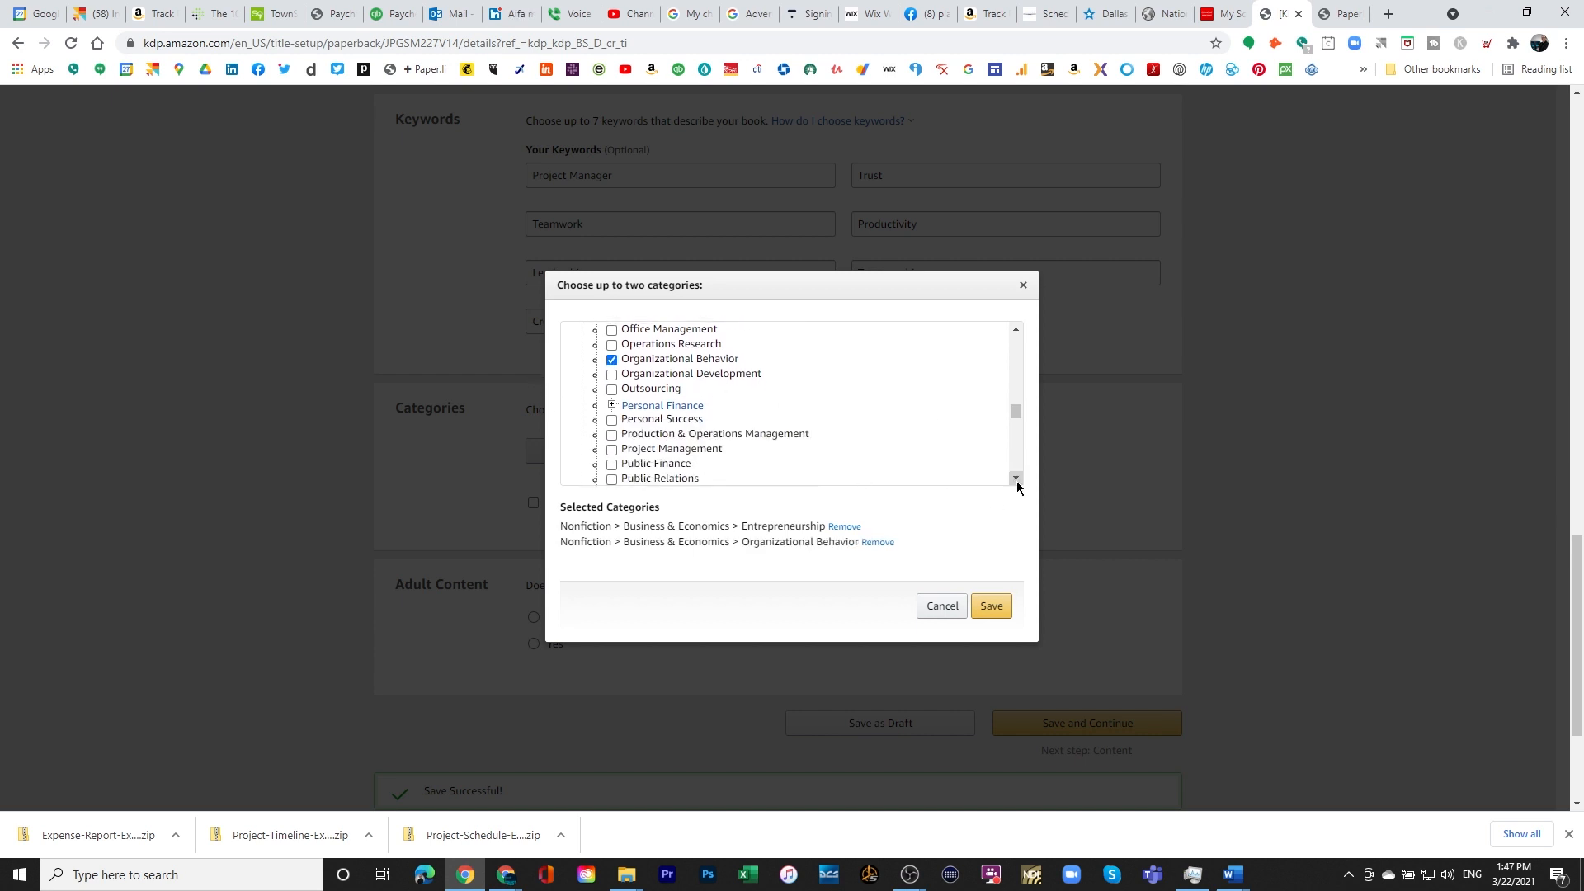
left_click(612, 449)
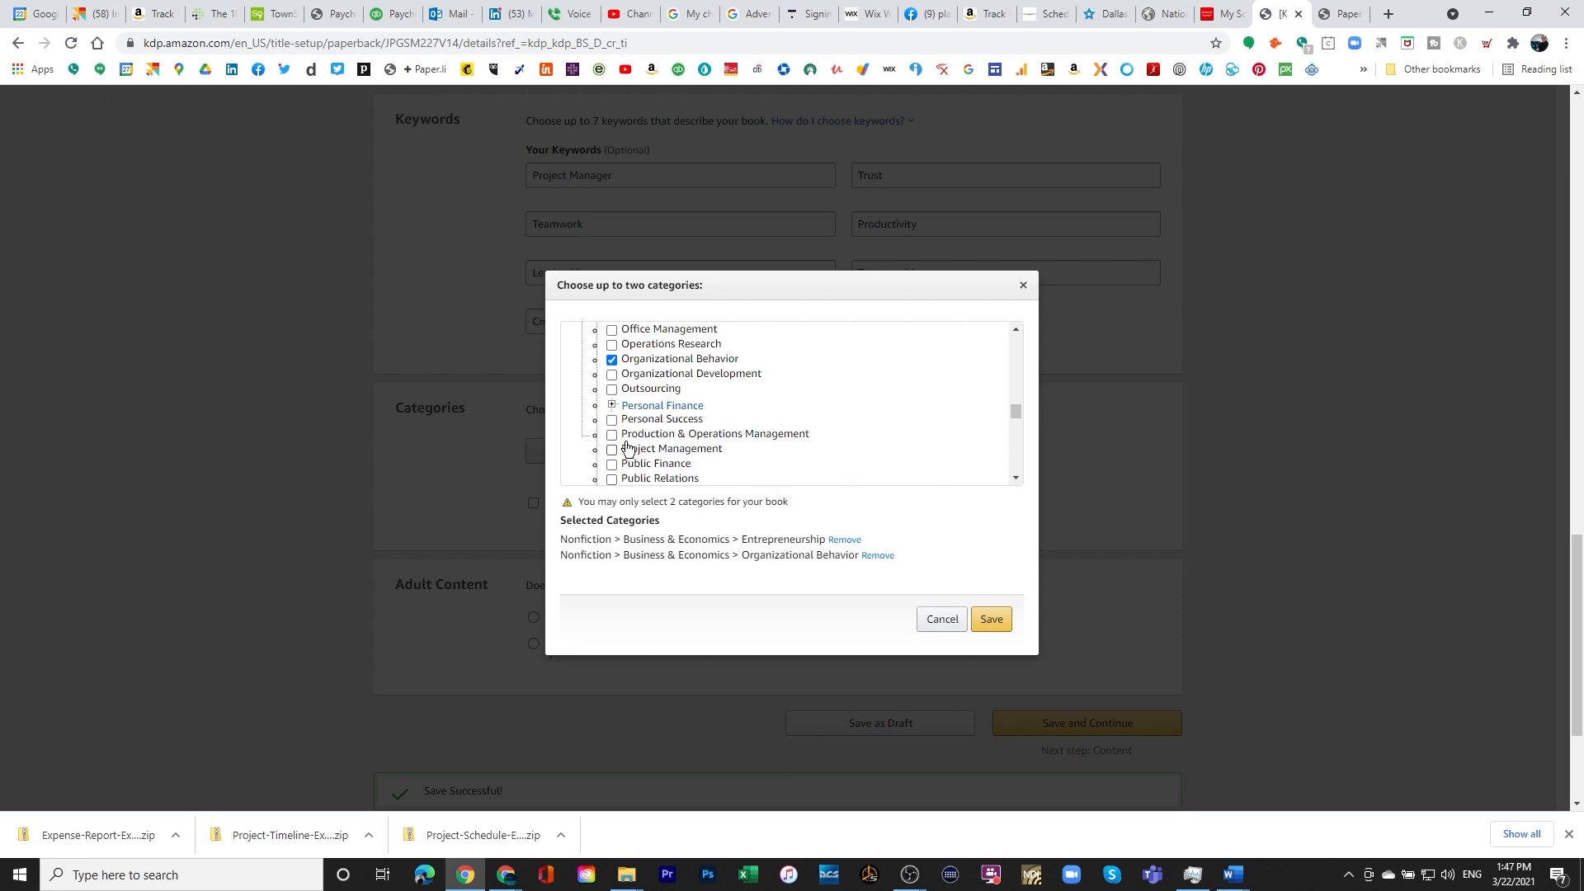
scroll(665, 460, "up", 3)
scroll(665, 461, "up", 4)
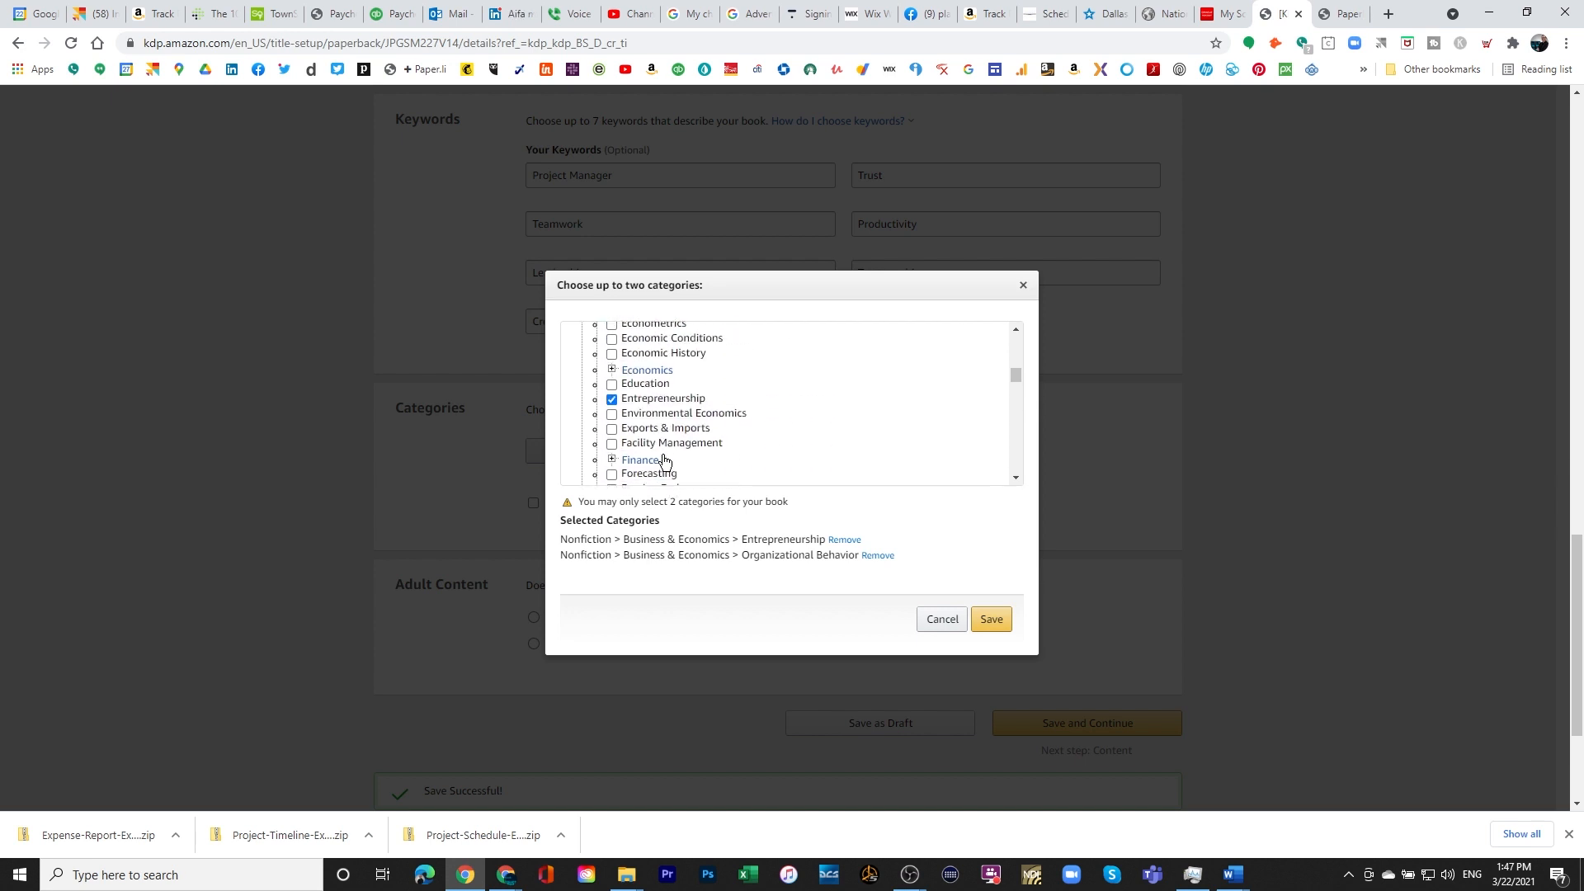
left_click(612, 405)
scroll(820, 412, "down", 7)
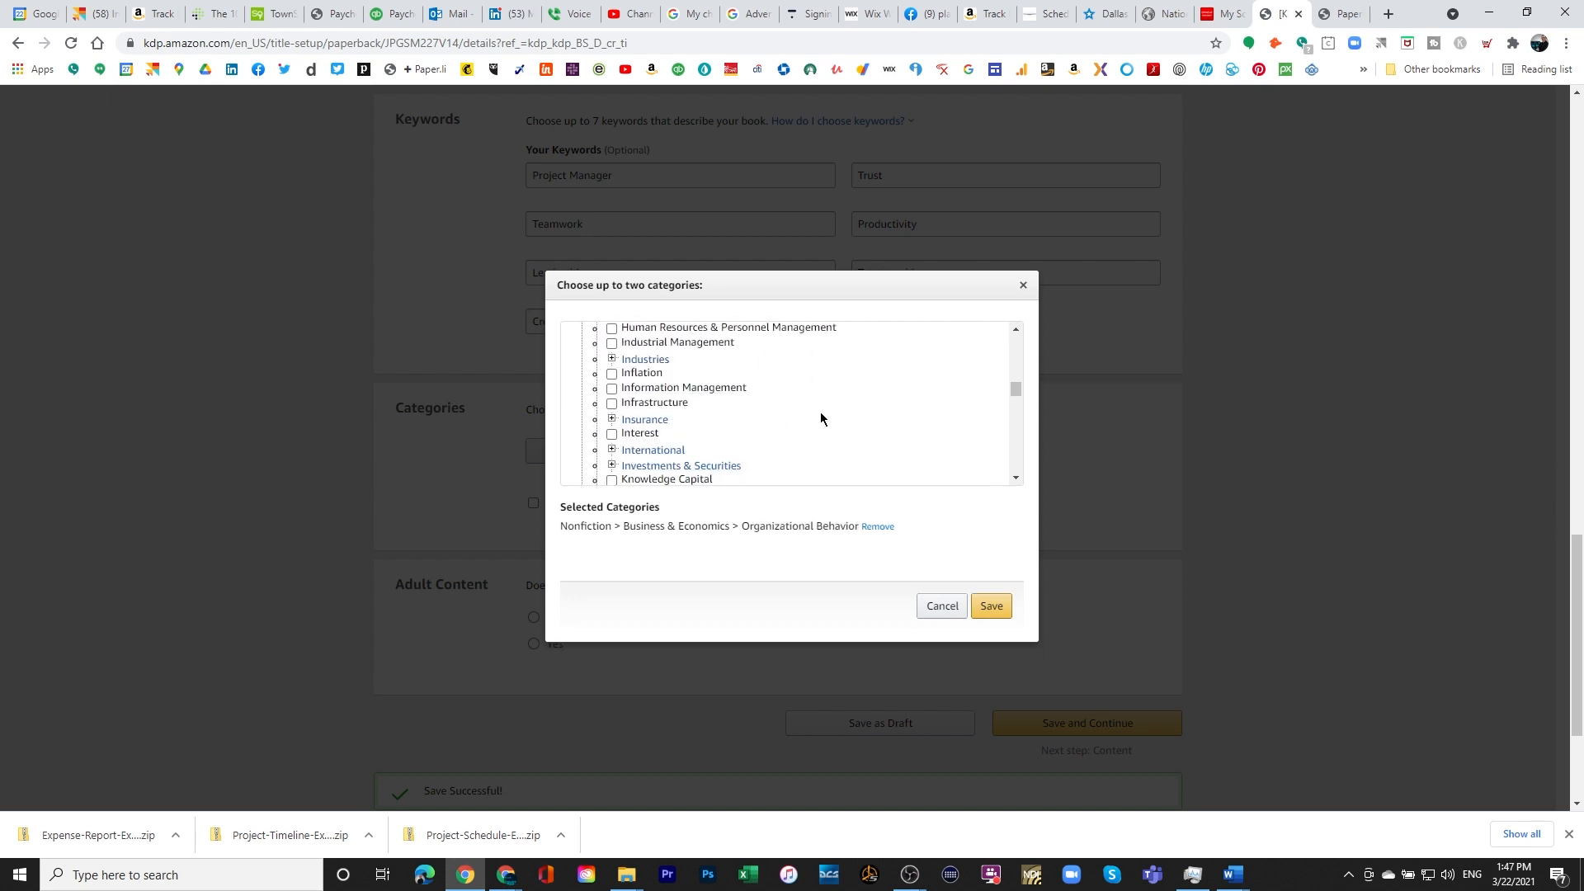
scroll(812, 416, "down", 2)
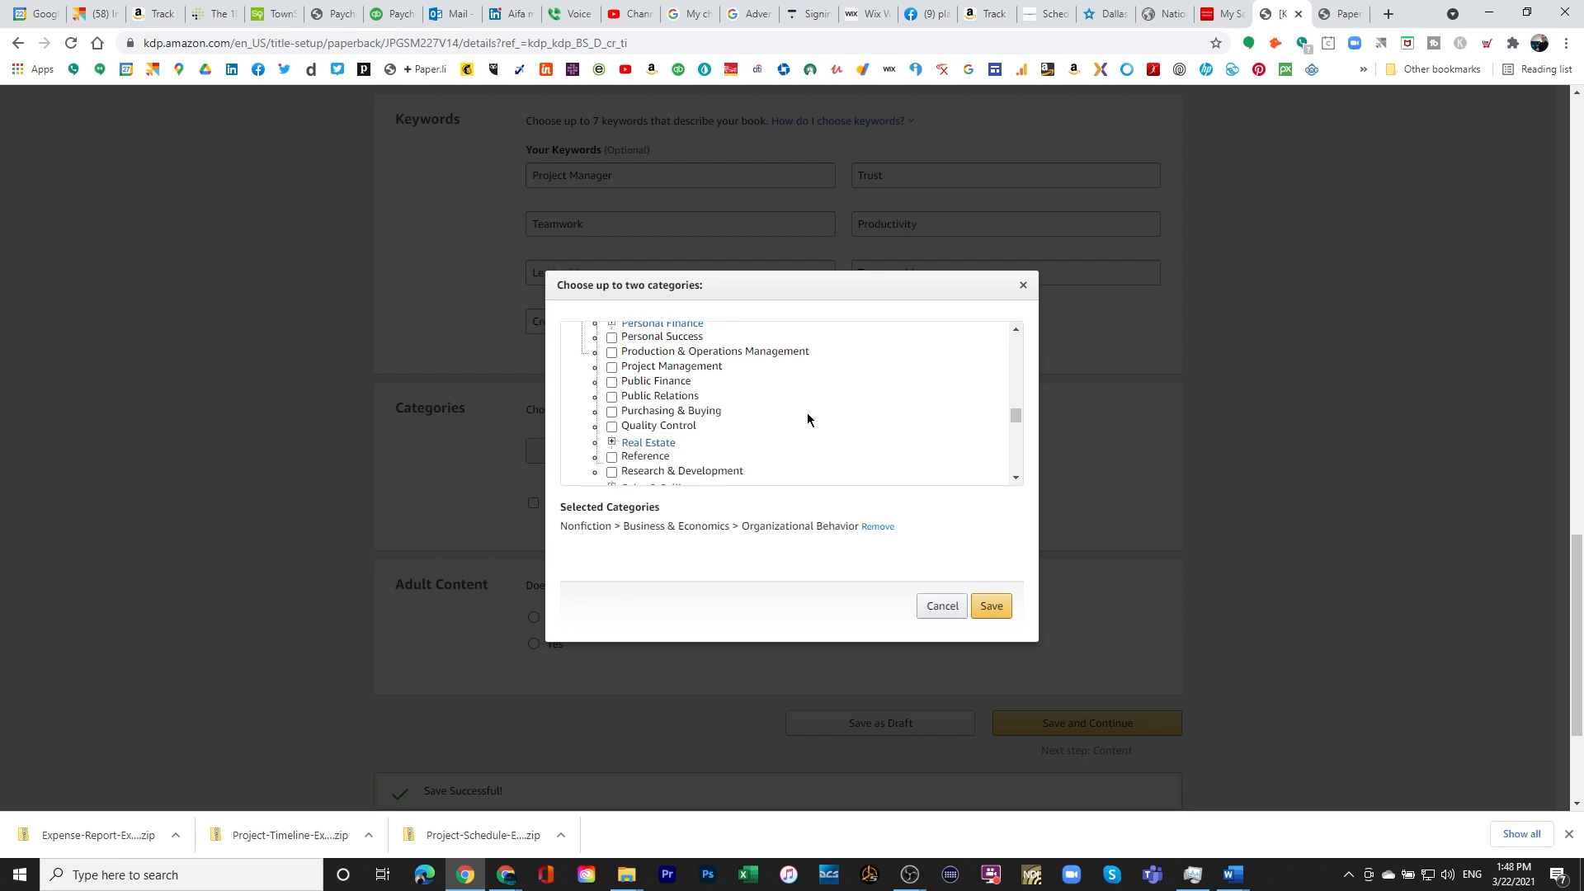
left_click(611, 367)
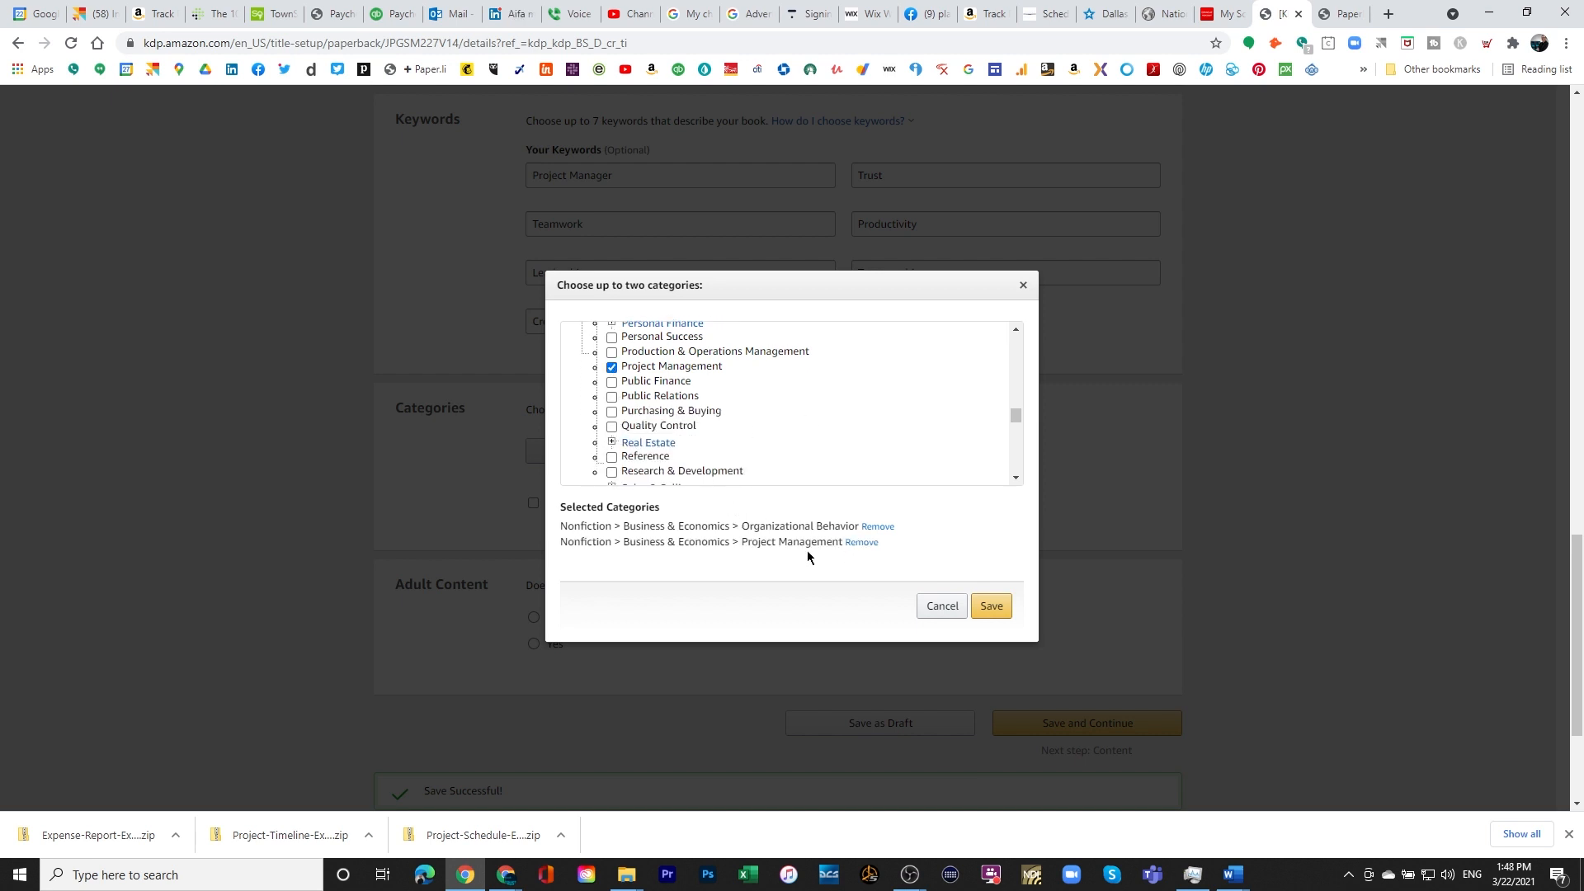
left_click(991, 606)
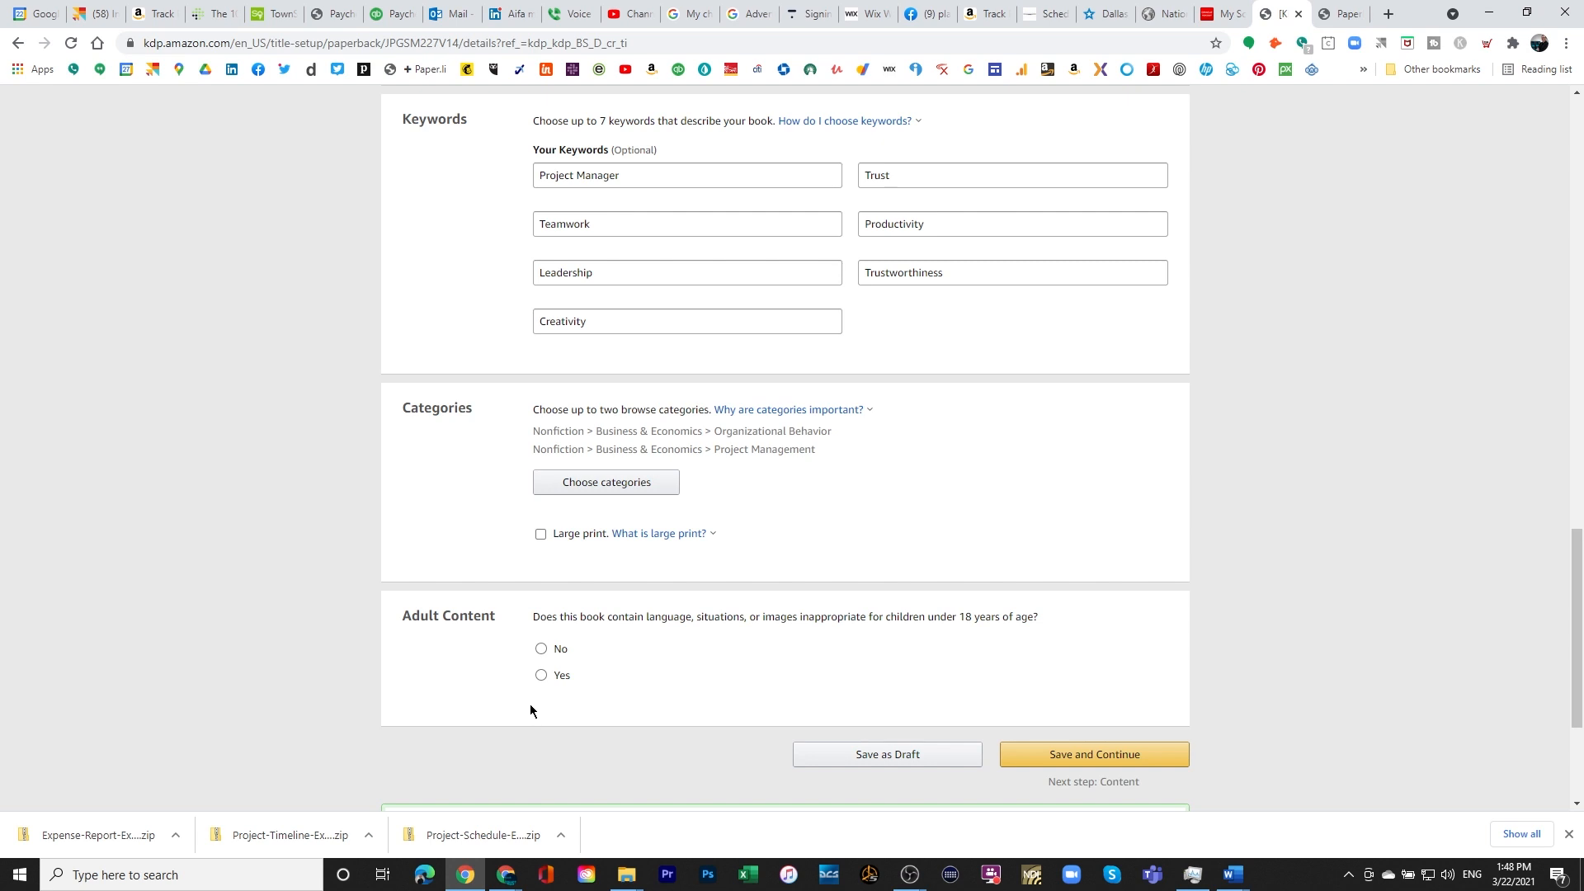
- Declare that the book contains no adult content and save the details to continue to the Paperback Content page
left_click(543, 651)
left_click(1067, 758)
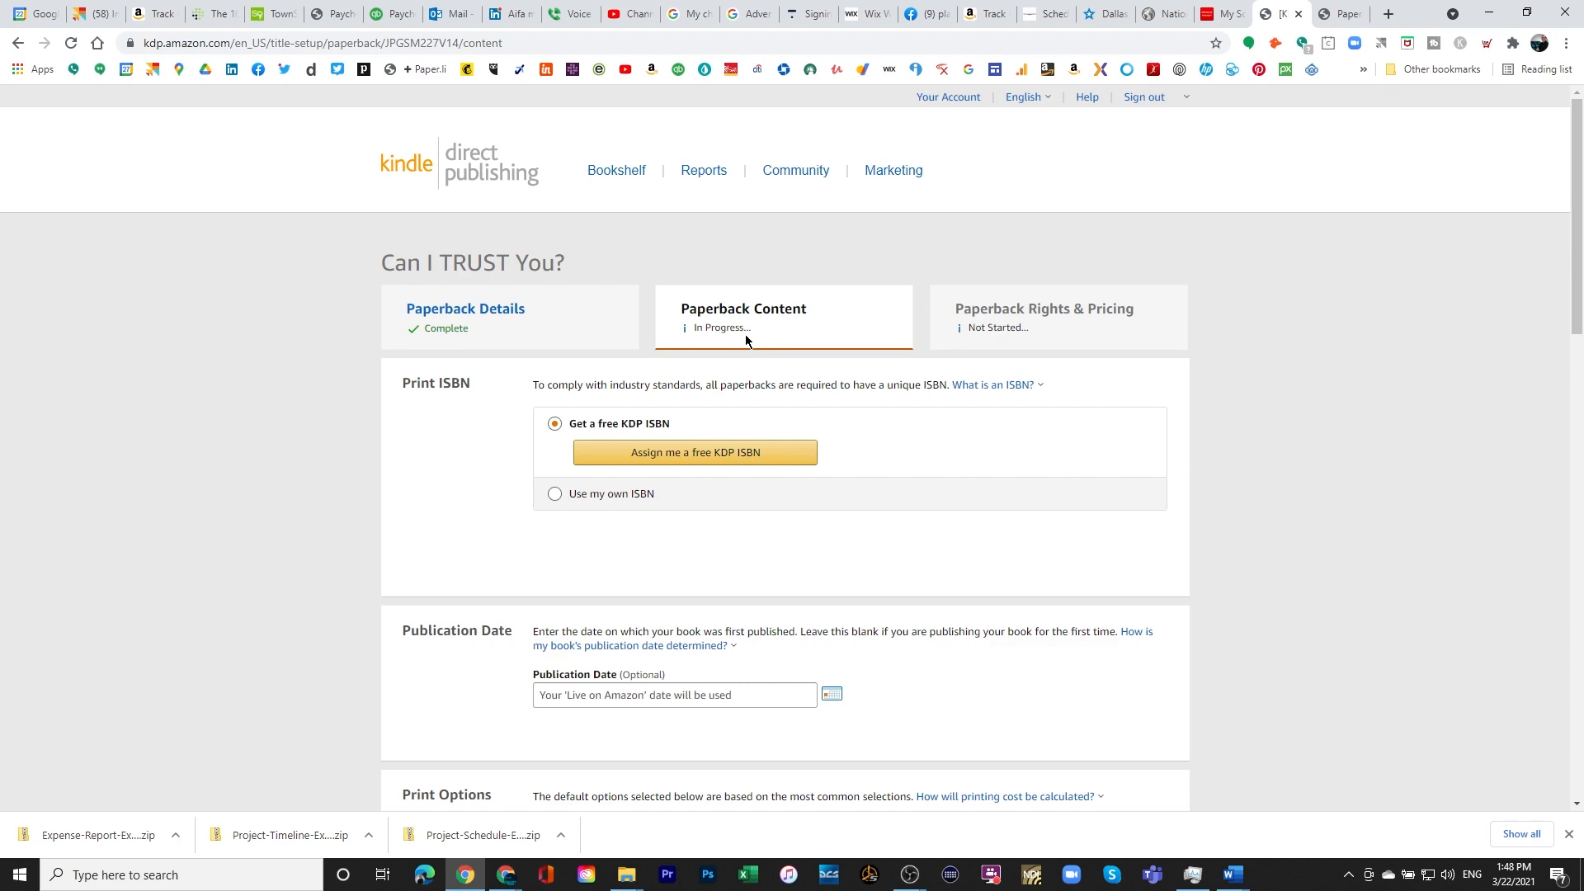
- Have a free KDP ISBN assigned to the paperback and confirm the assignment
scroll(844, 594, "down", 10)
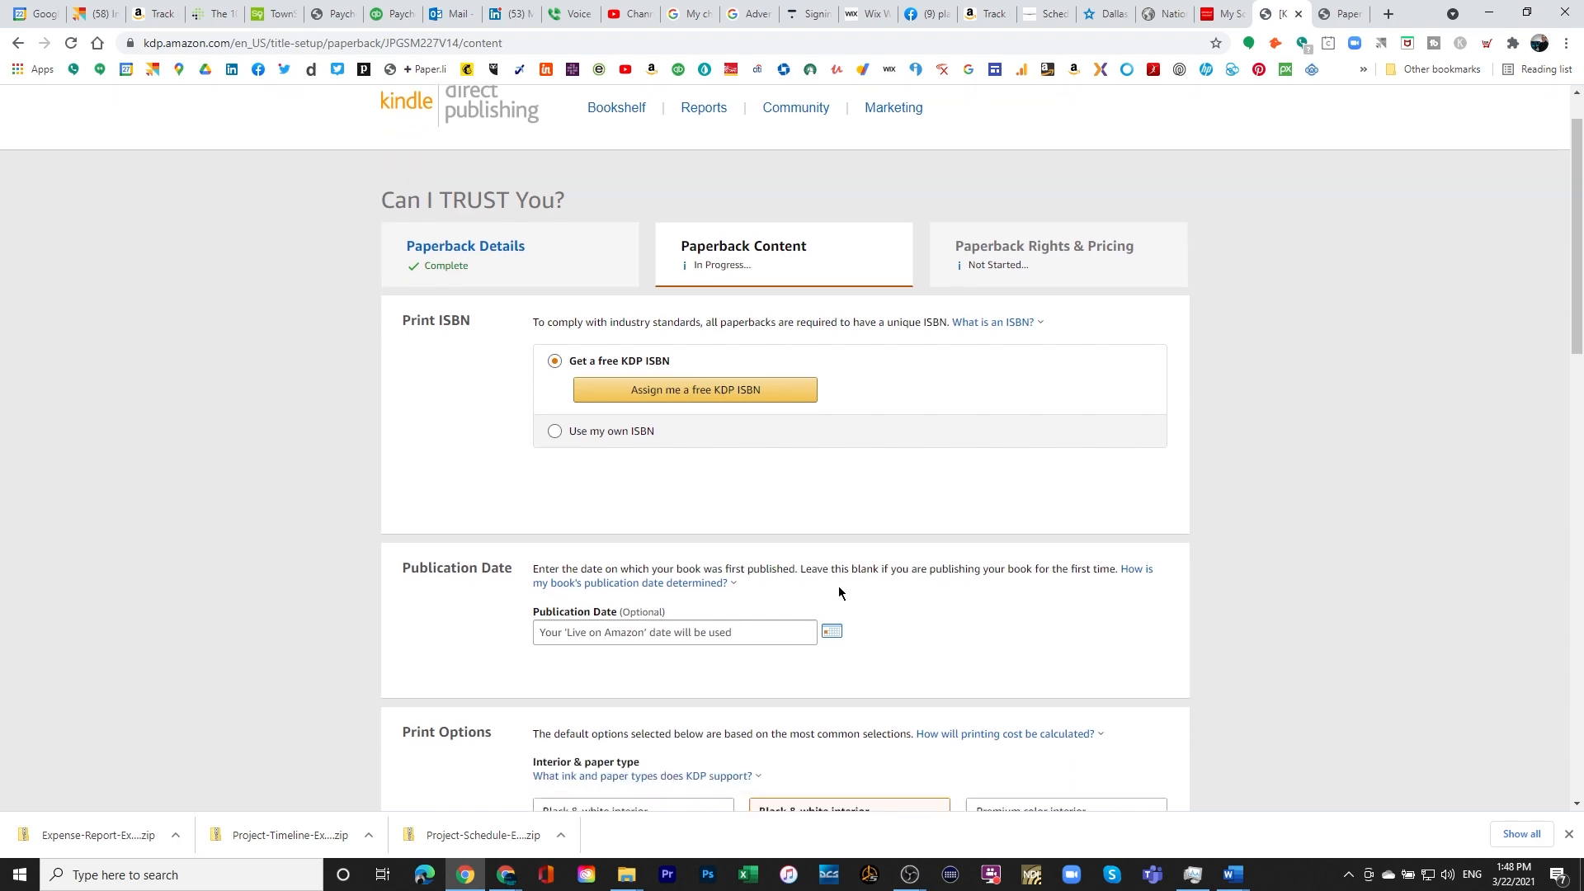
scroll(844, 596, "down", 4)
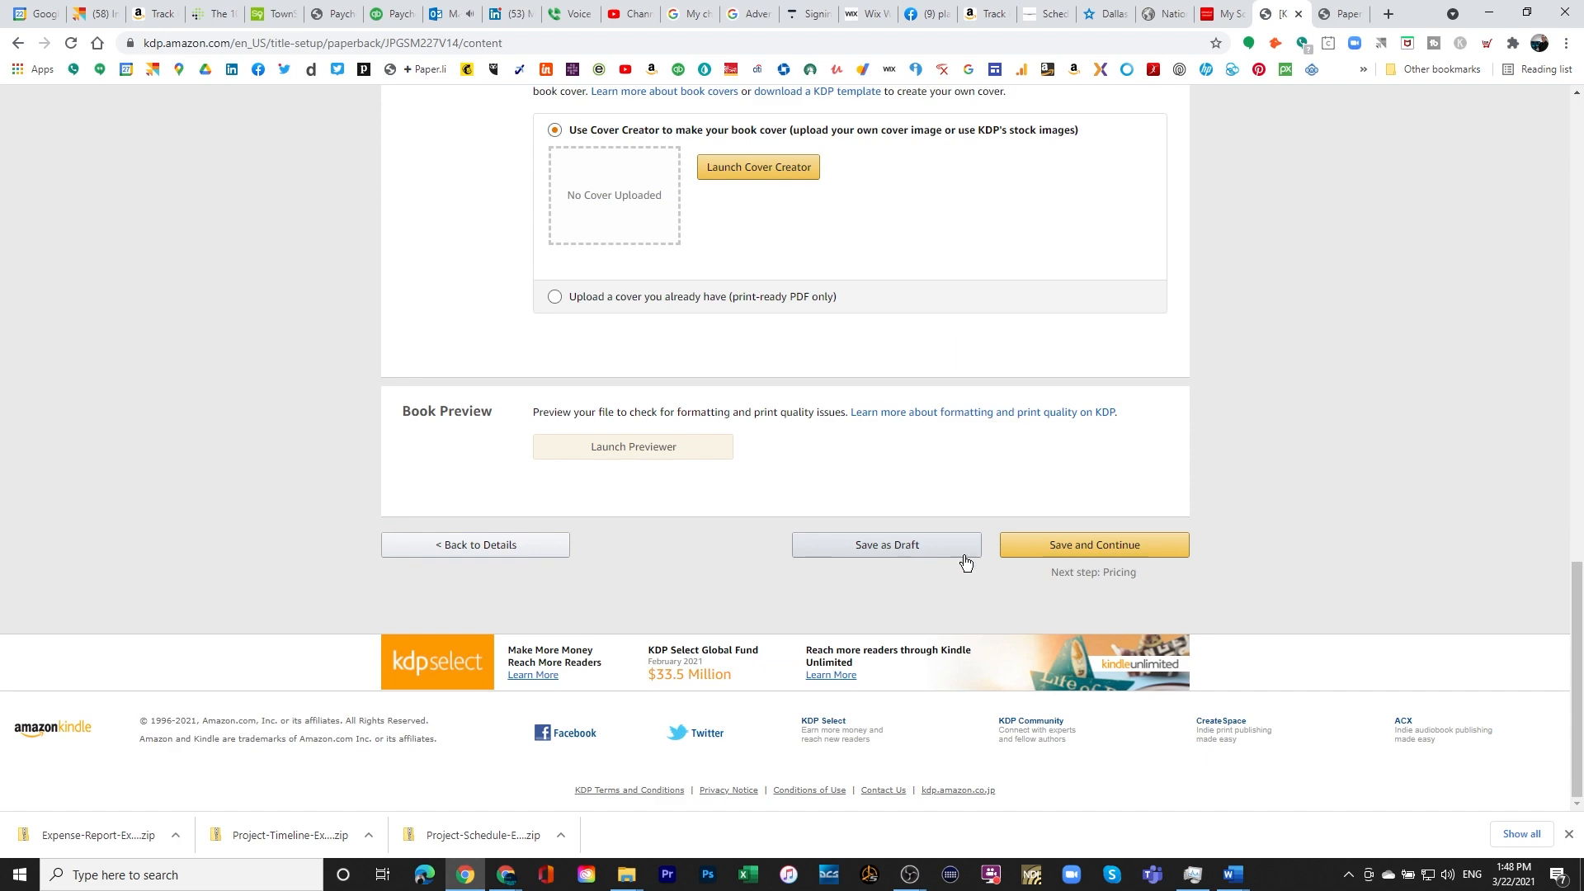
scroll(855, 623, "up", 1)
scroll(848, 616, "up", 15)
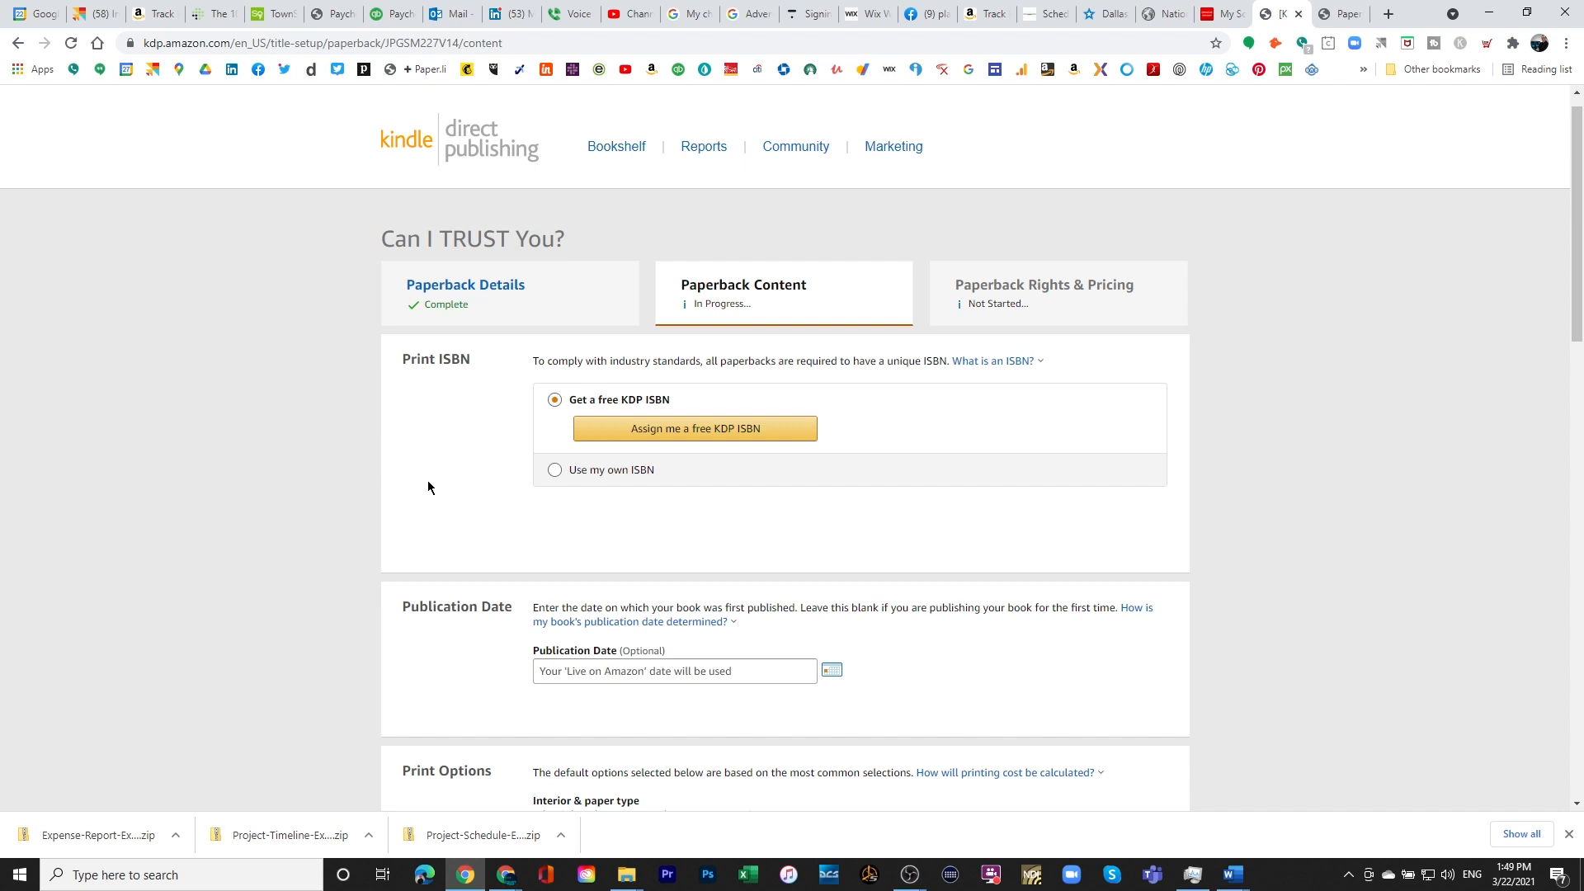
left_click(695, 432)
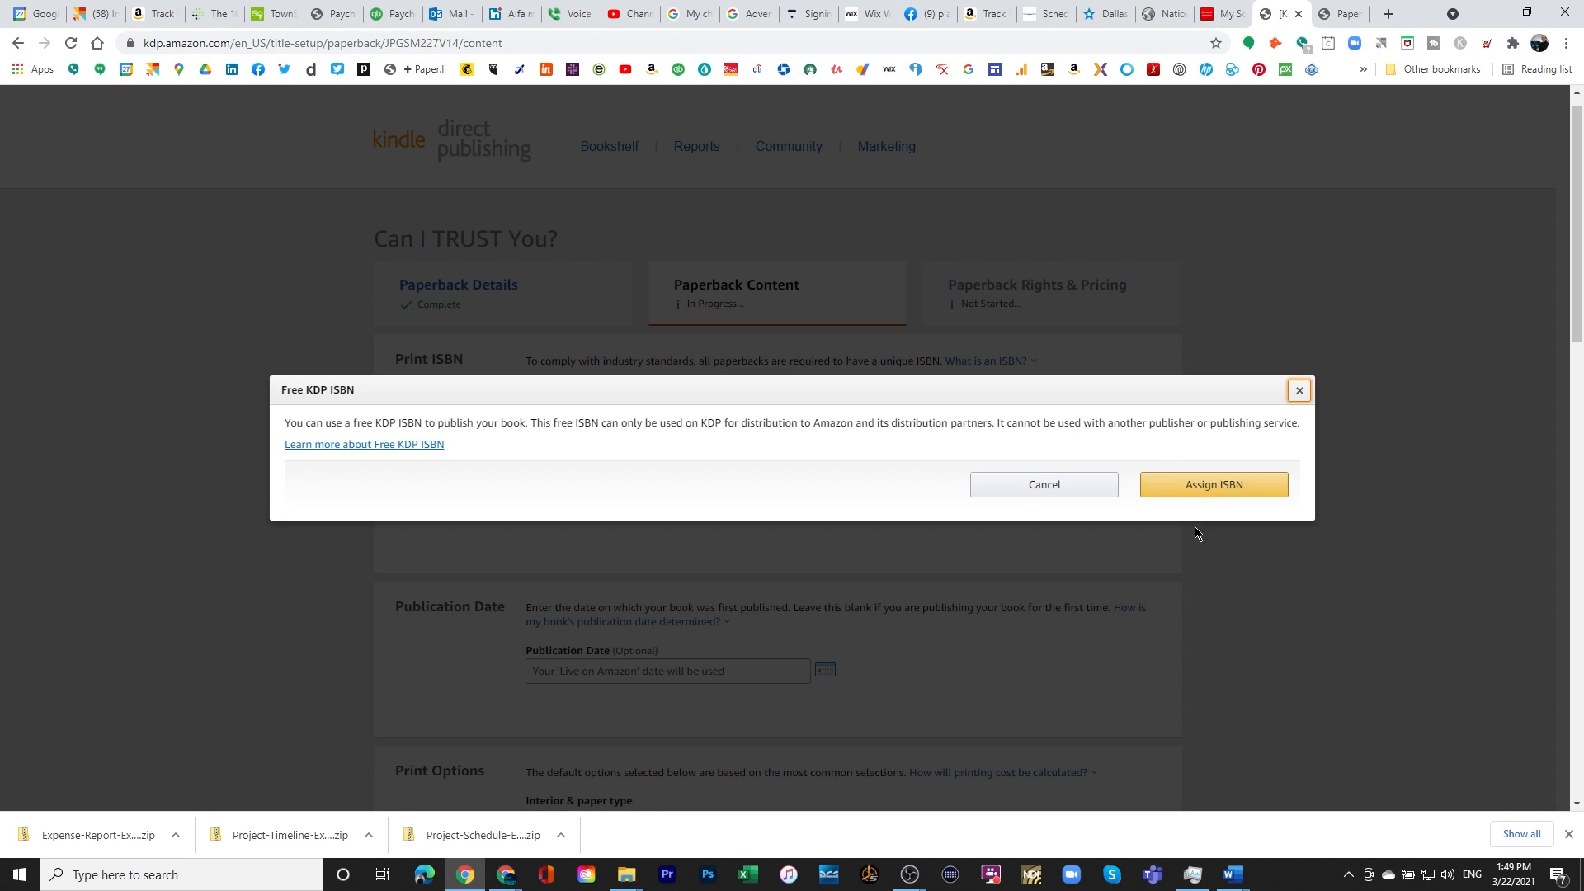
left_click(1202, 492)
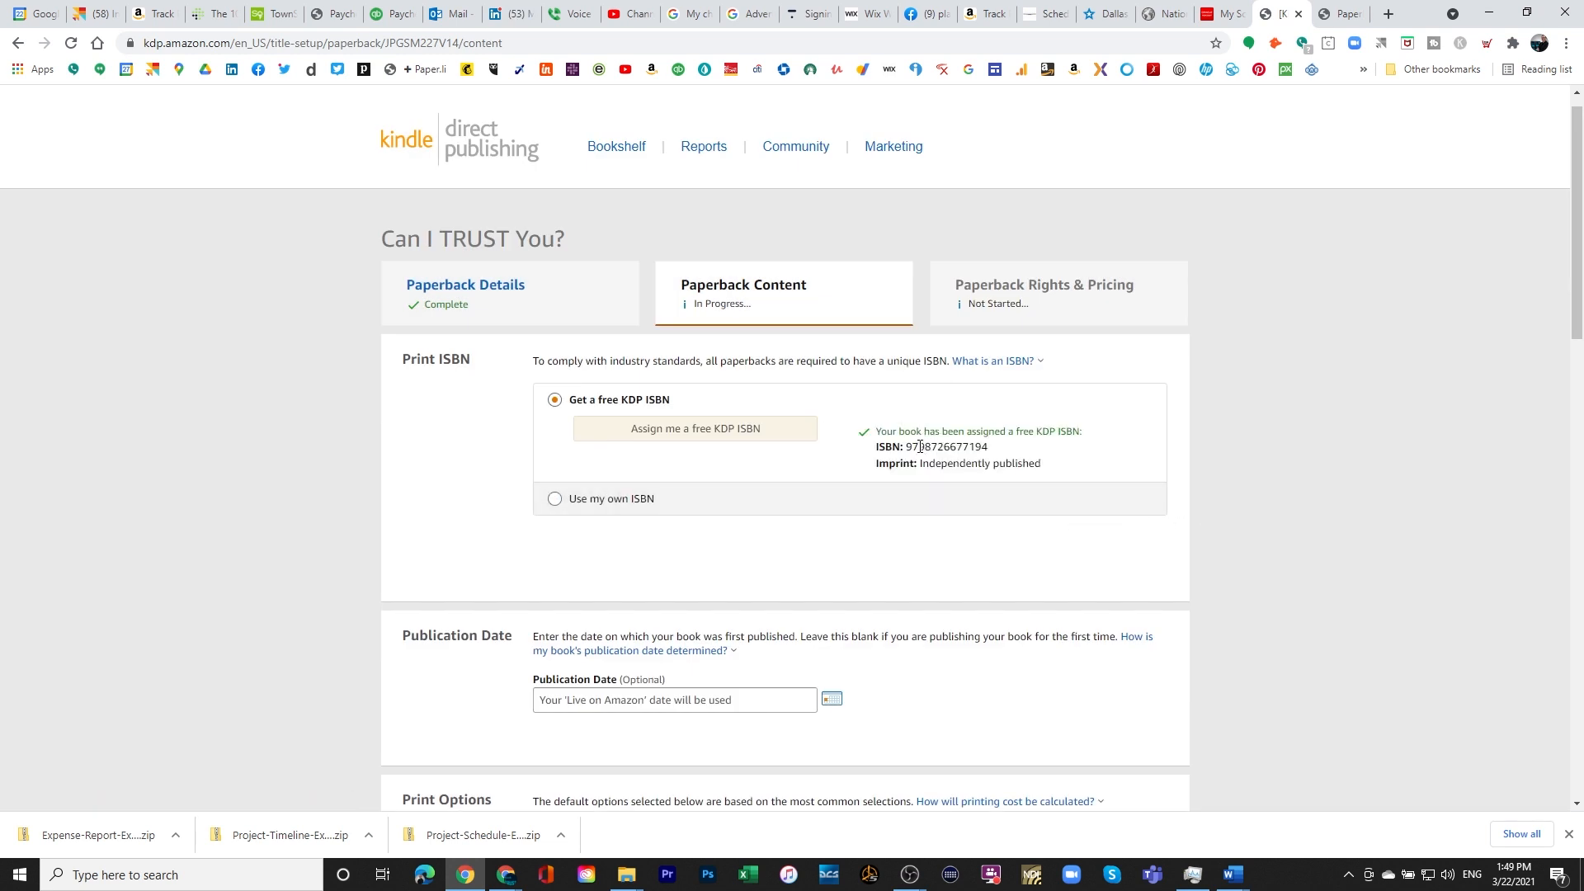
- Copy the assigned ISBN and switch to the Project Trust 21a23 manuscript in Word
double_click(920, 446)
key("ctrl+c")
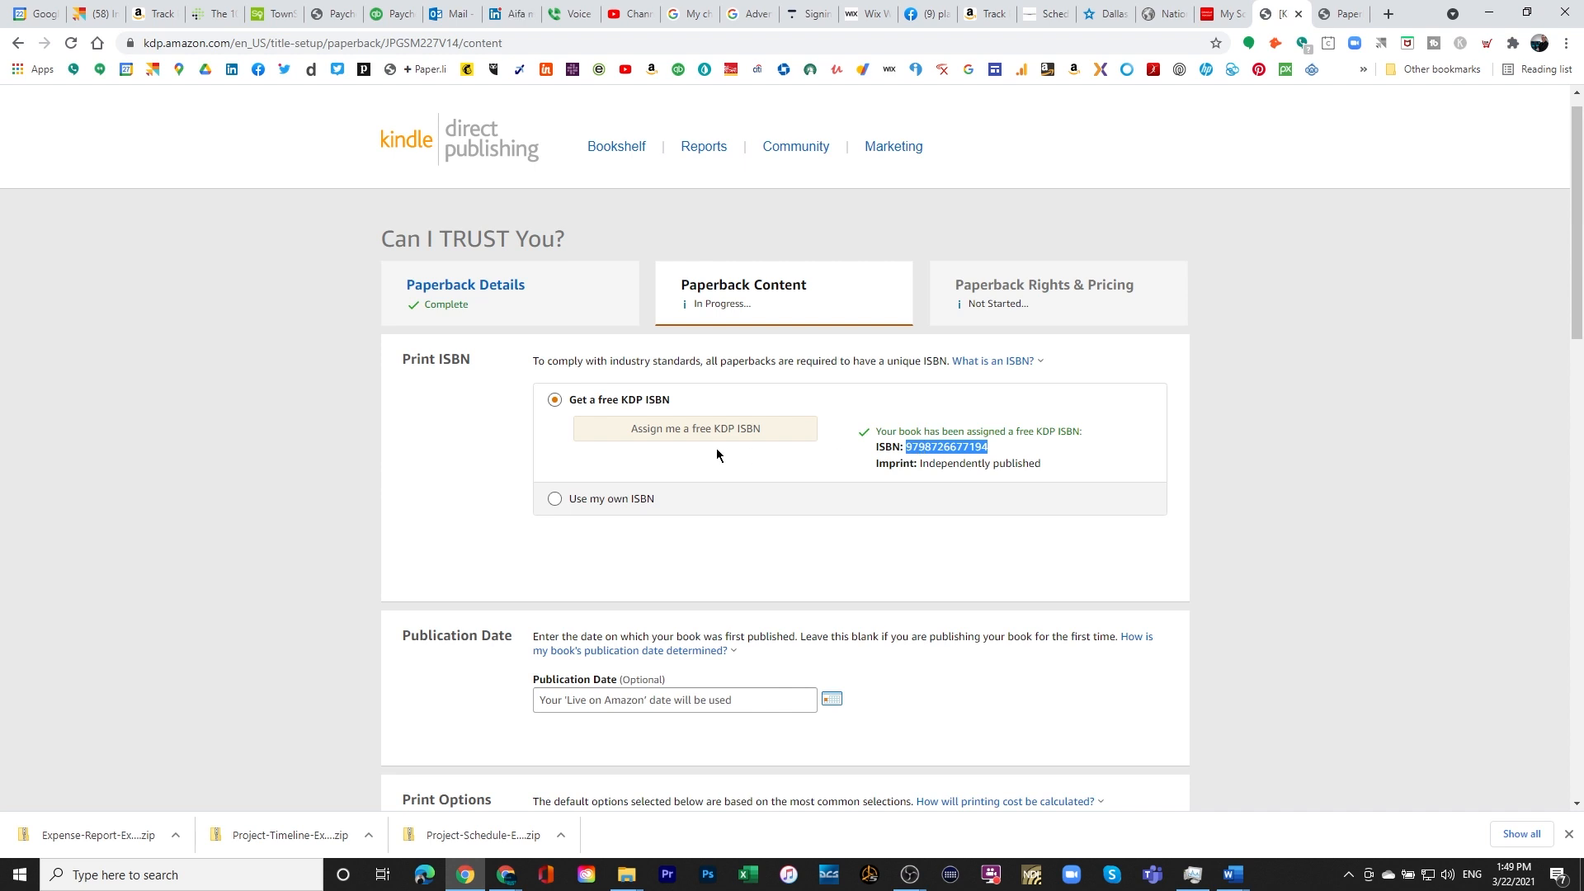
mouse_move(1223, 883)
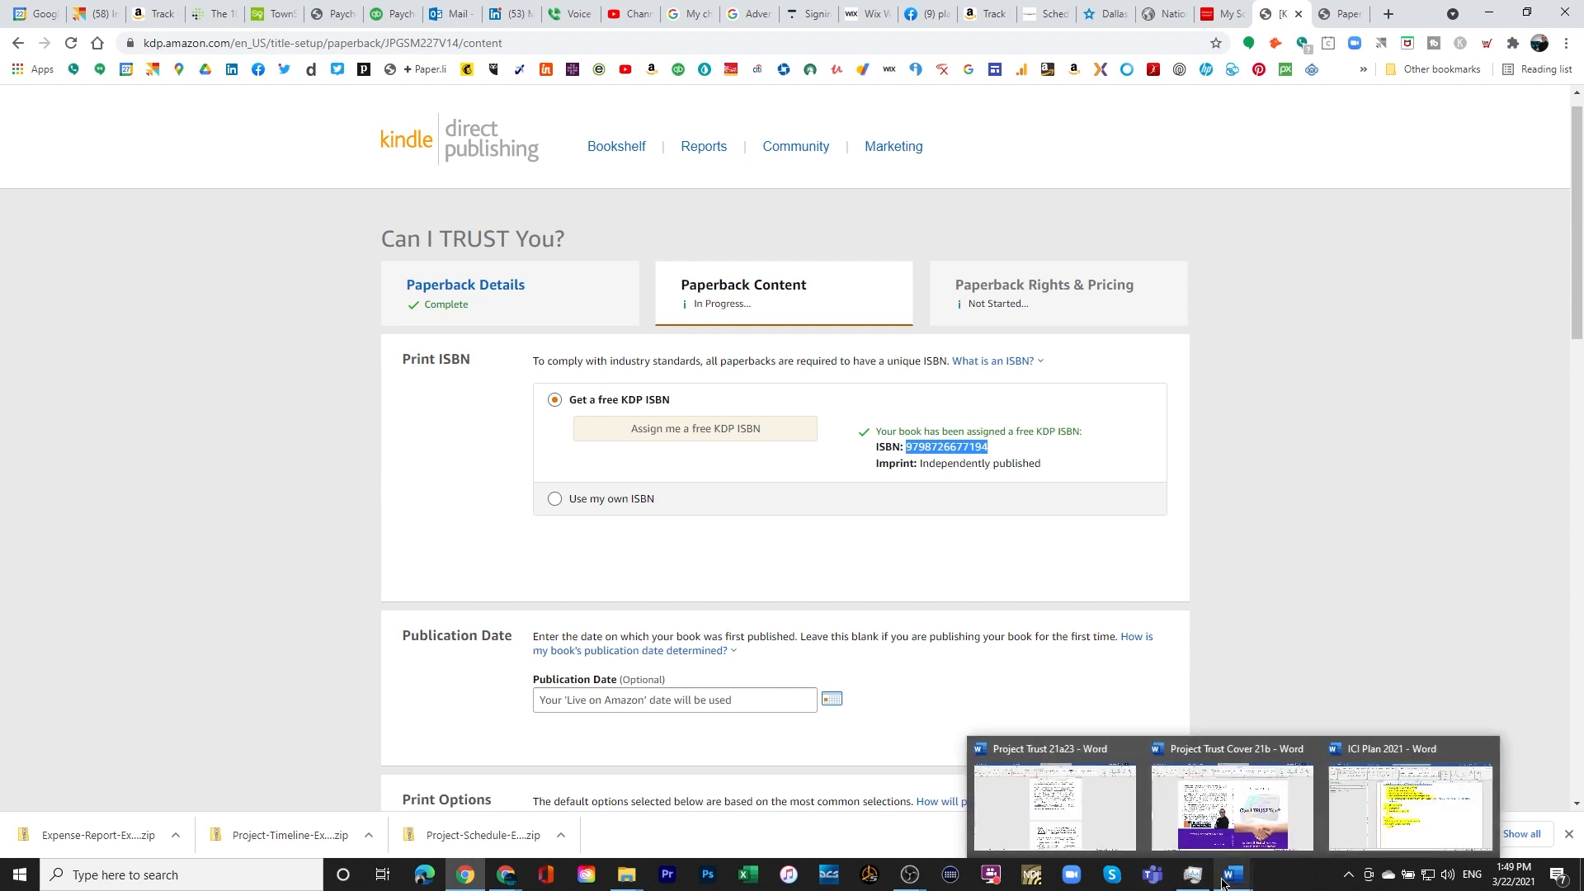
left_click(1190, 752)
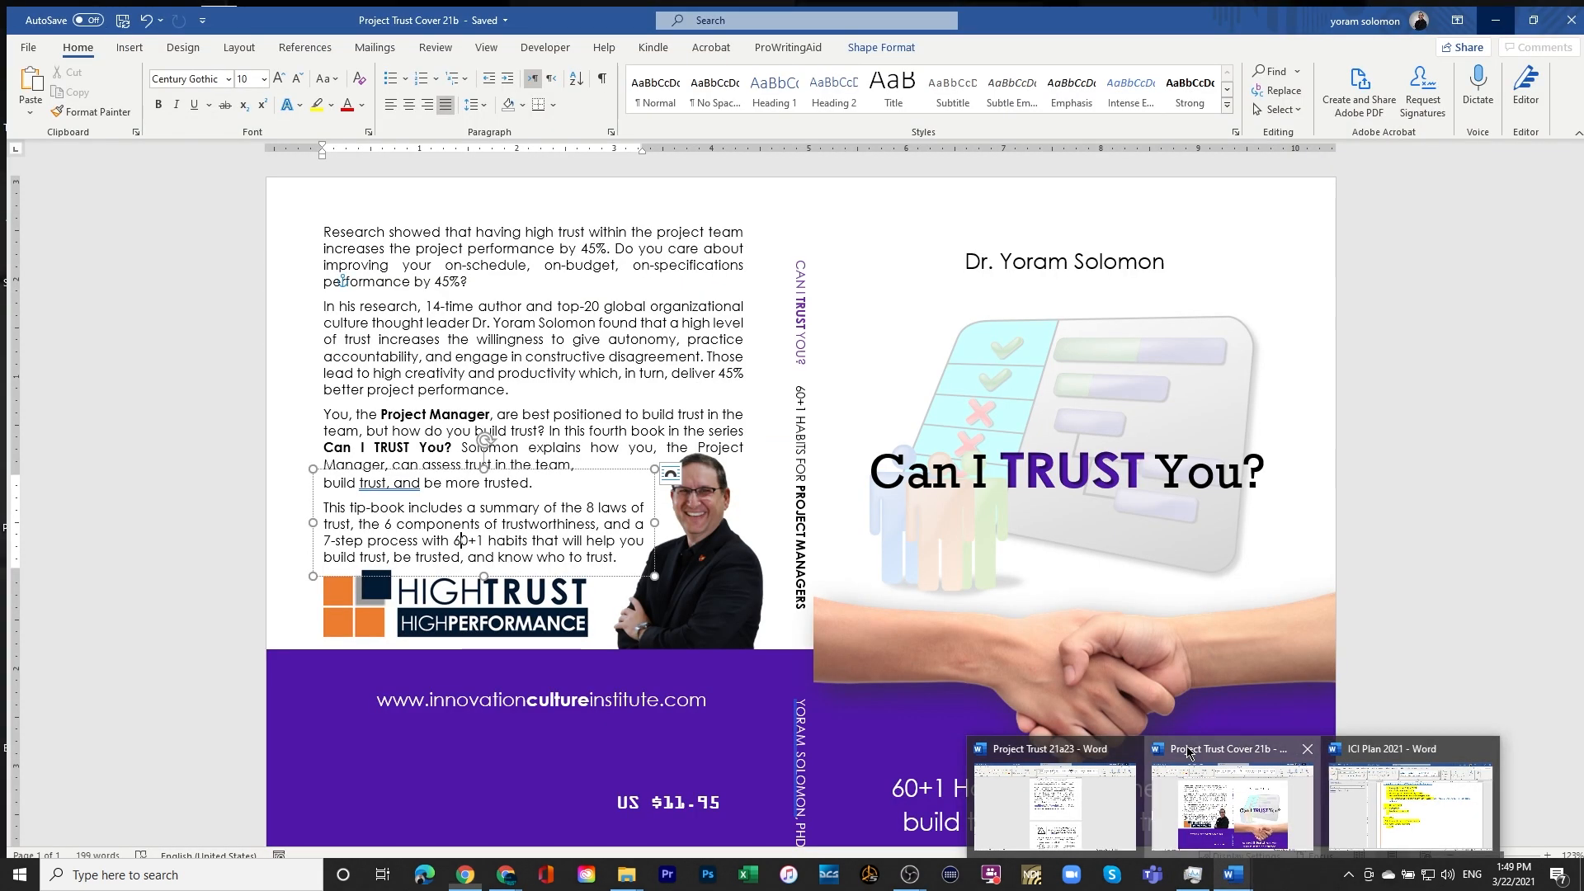
scroll(574, 652, "down", 3)
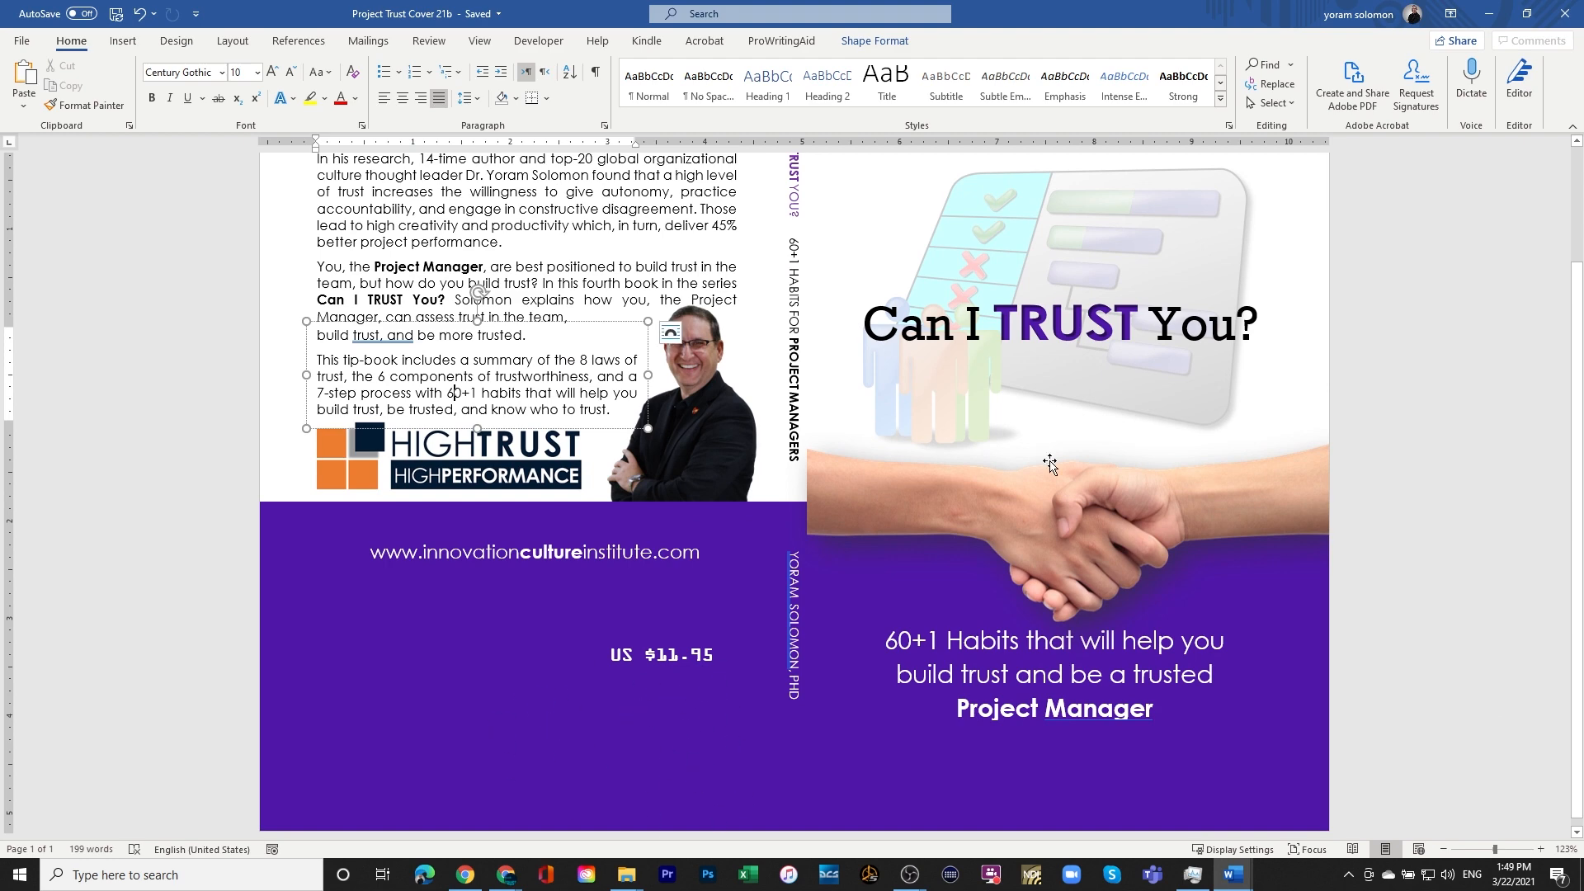
mouse_move(1235, 880)
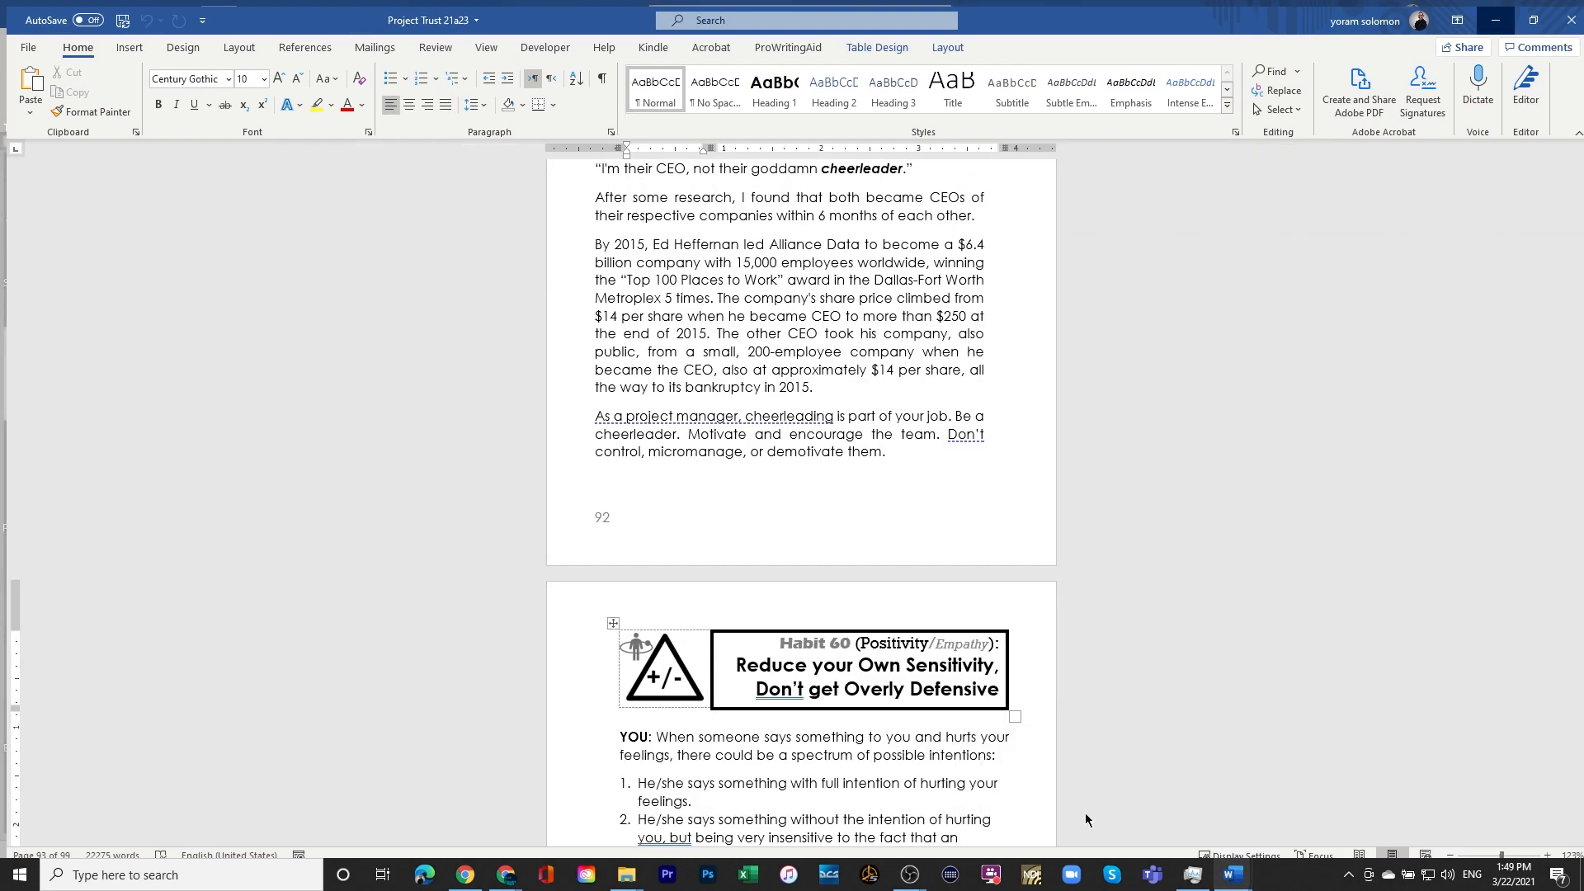
left_click(1055, 805)
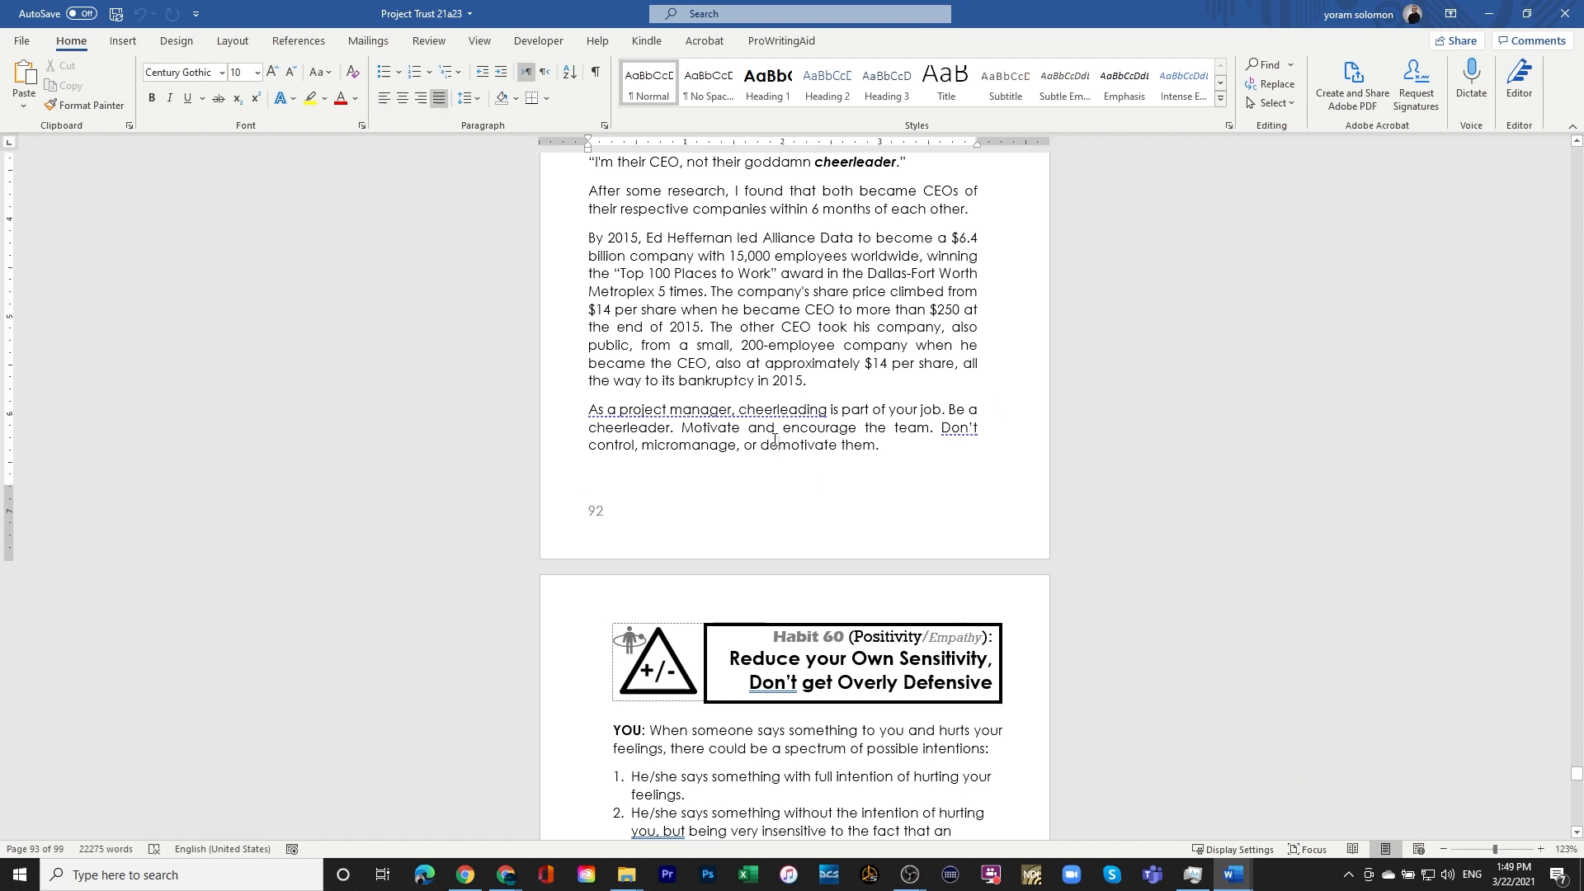
key("ctrl+Home")
scroll(756, 467, "down", 8)
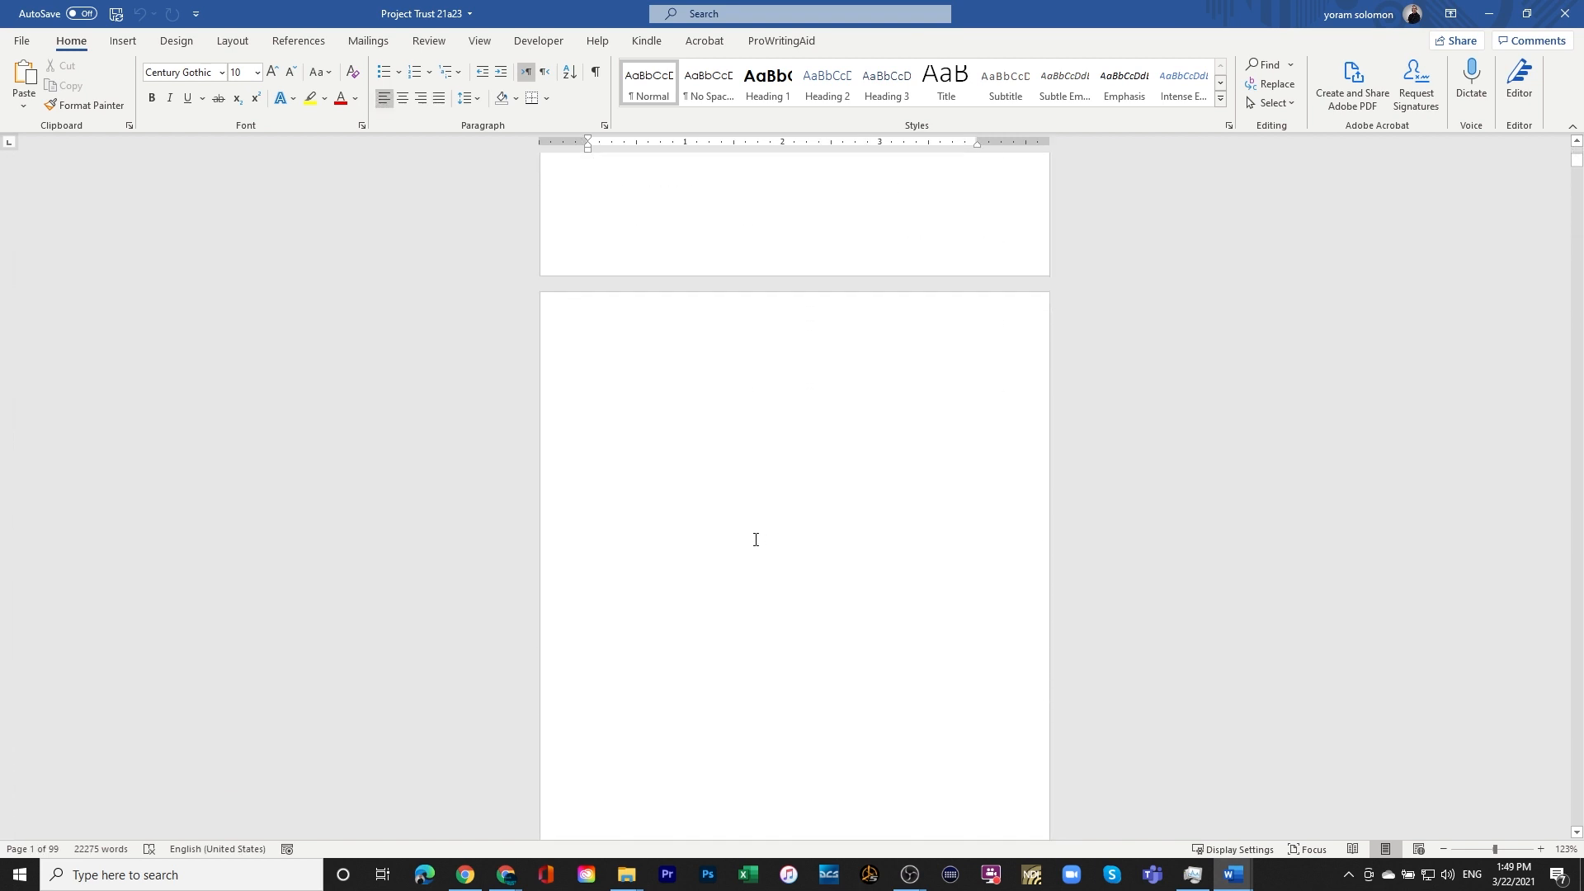
scroll(756, 545, "down", 15)
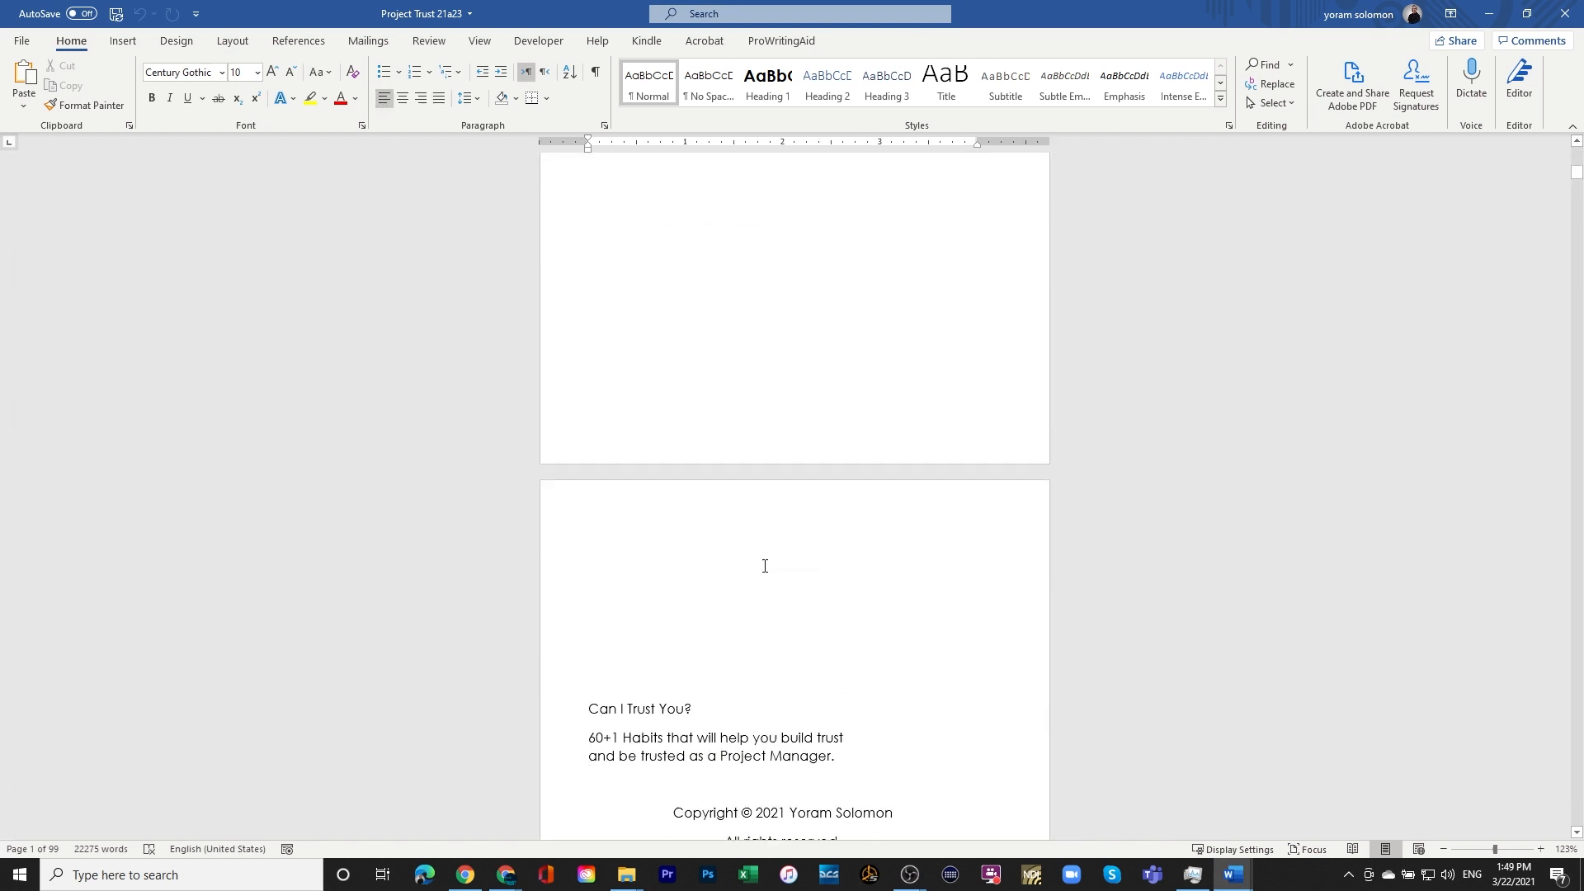
scroll(765, 566, "down", 5)
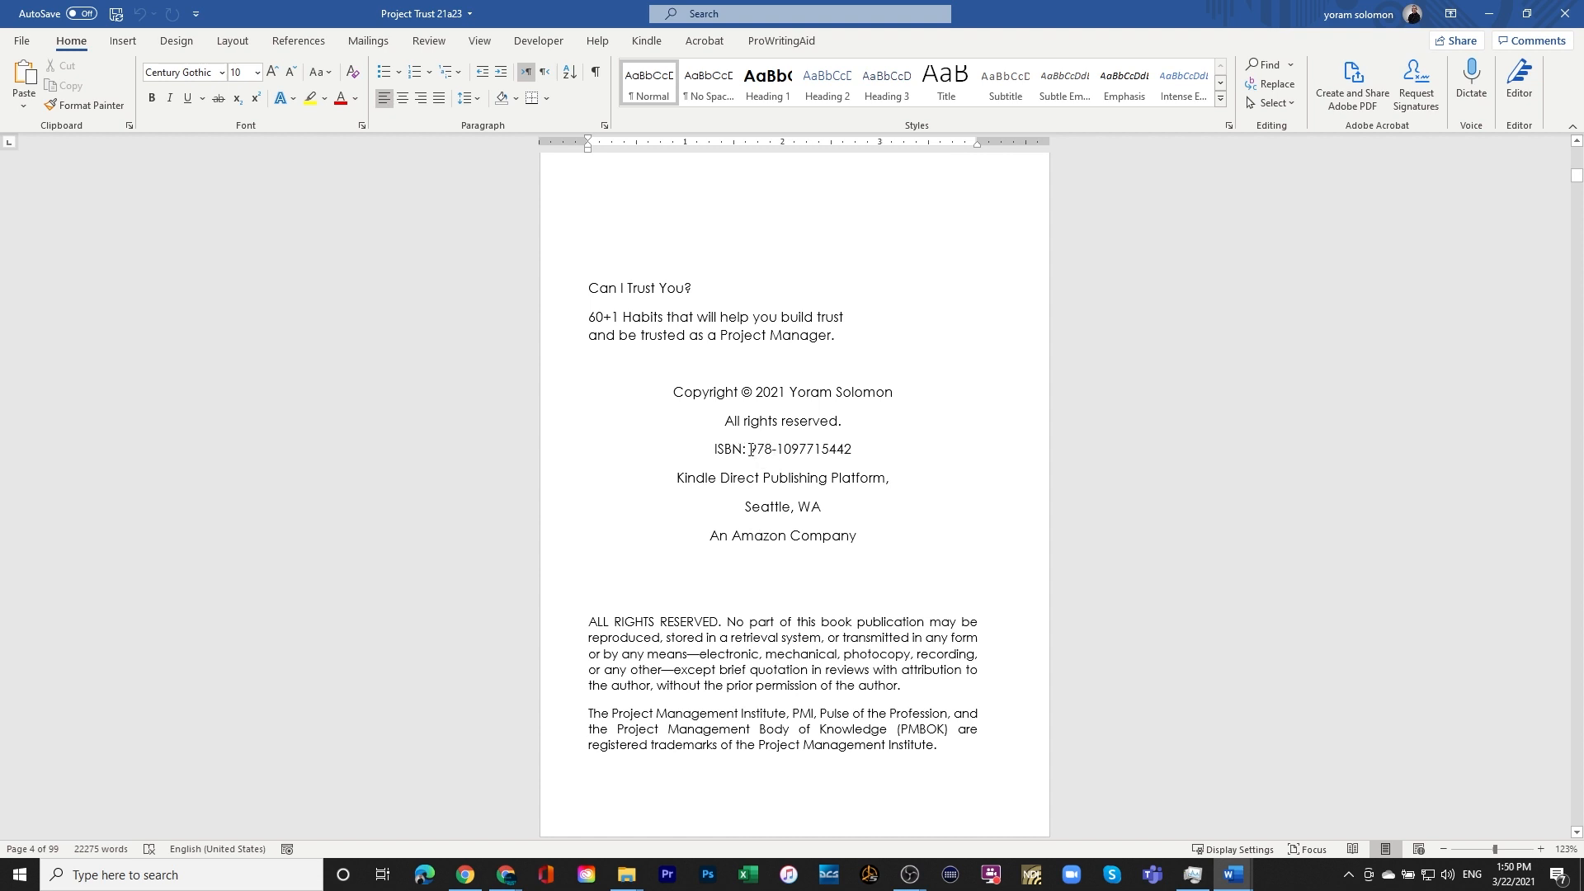
left_click_drag(749, 450, 853, 450)
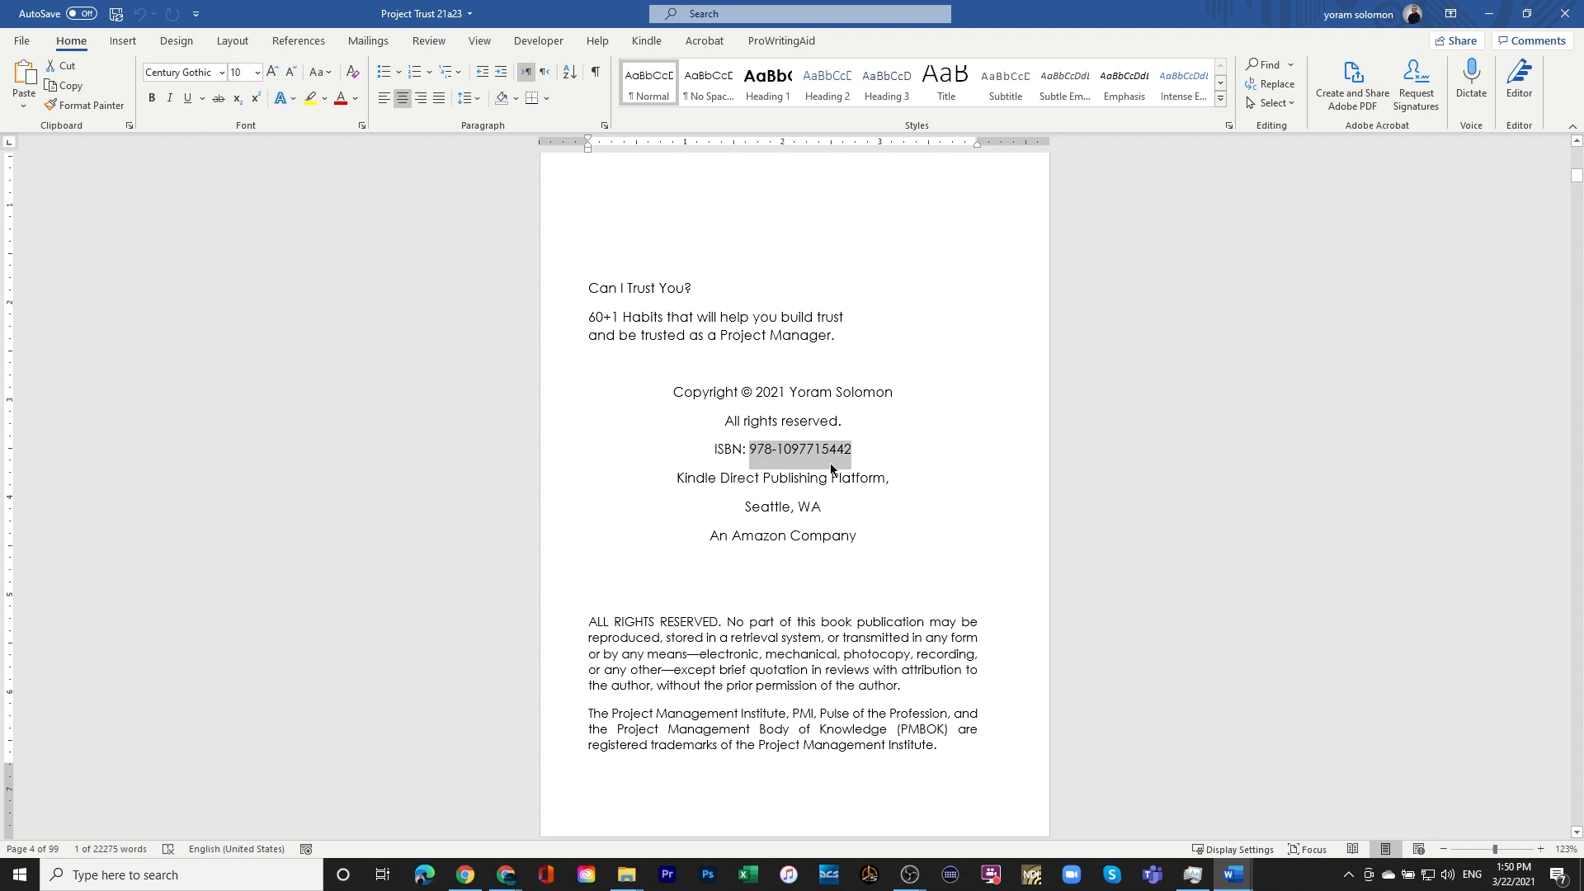
right_click(784, 456)
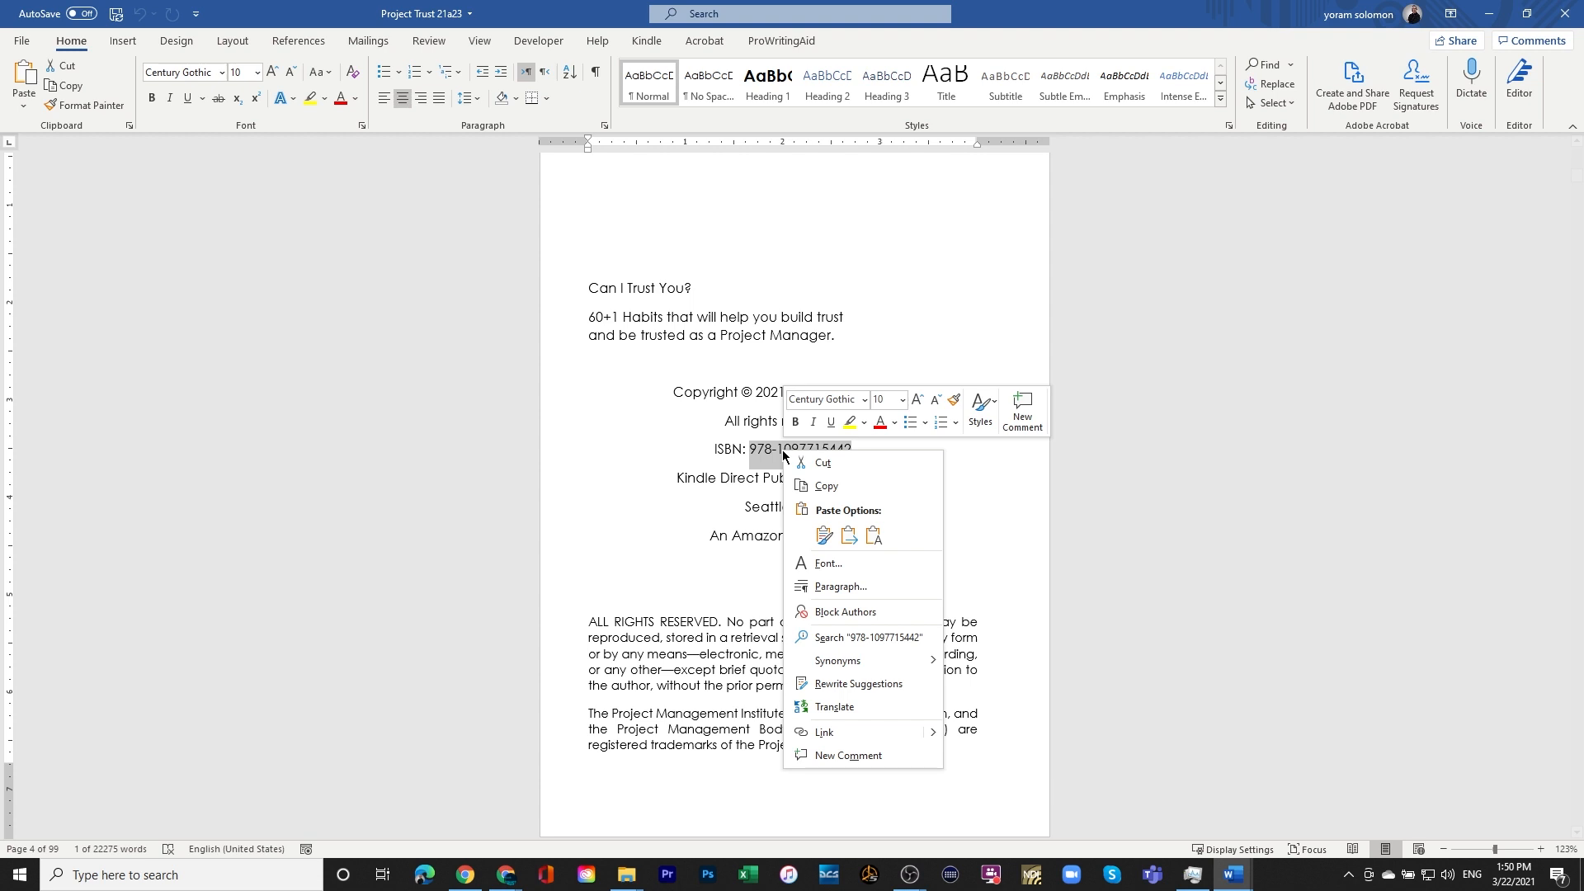
left_click(875, 537)
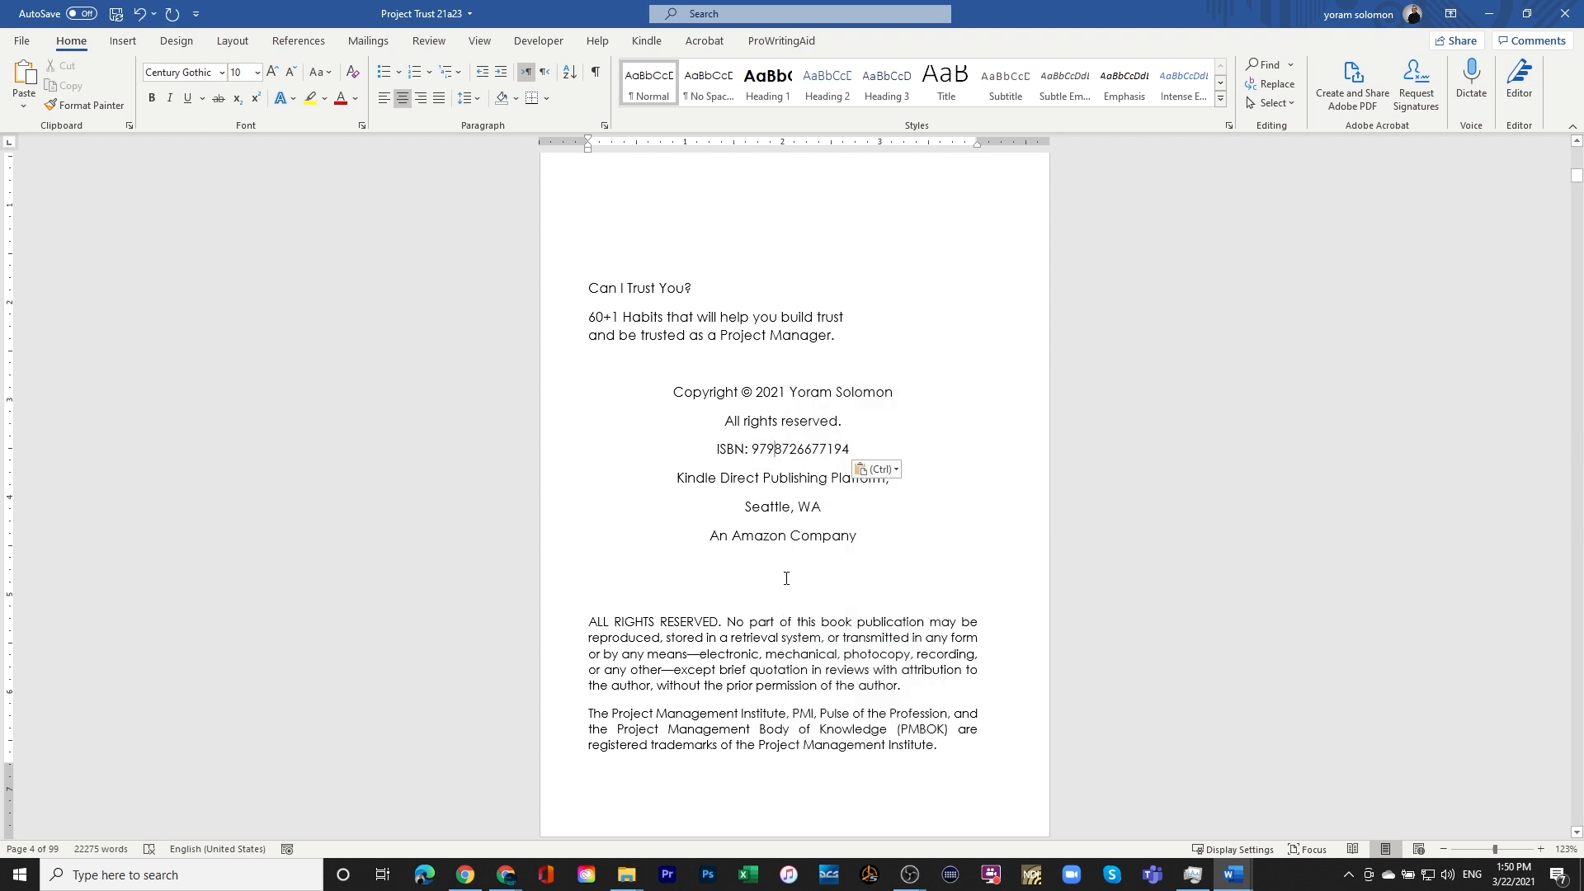
type("-")
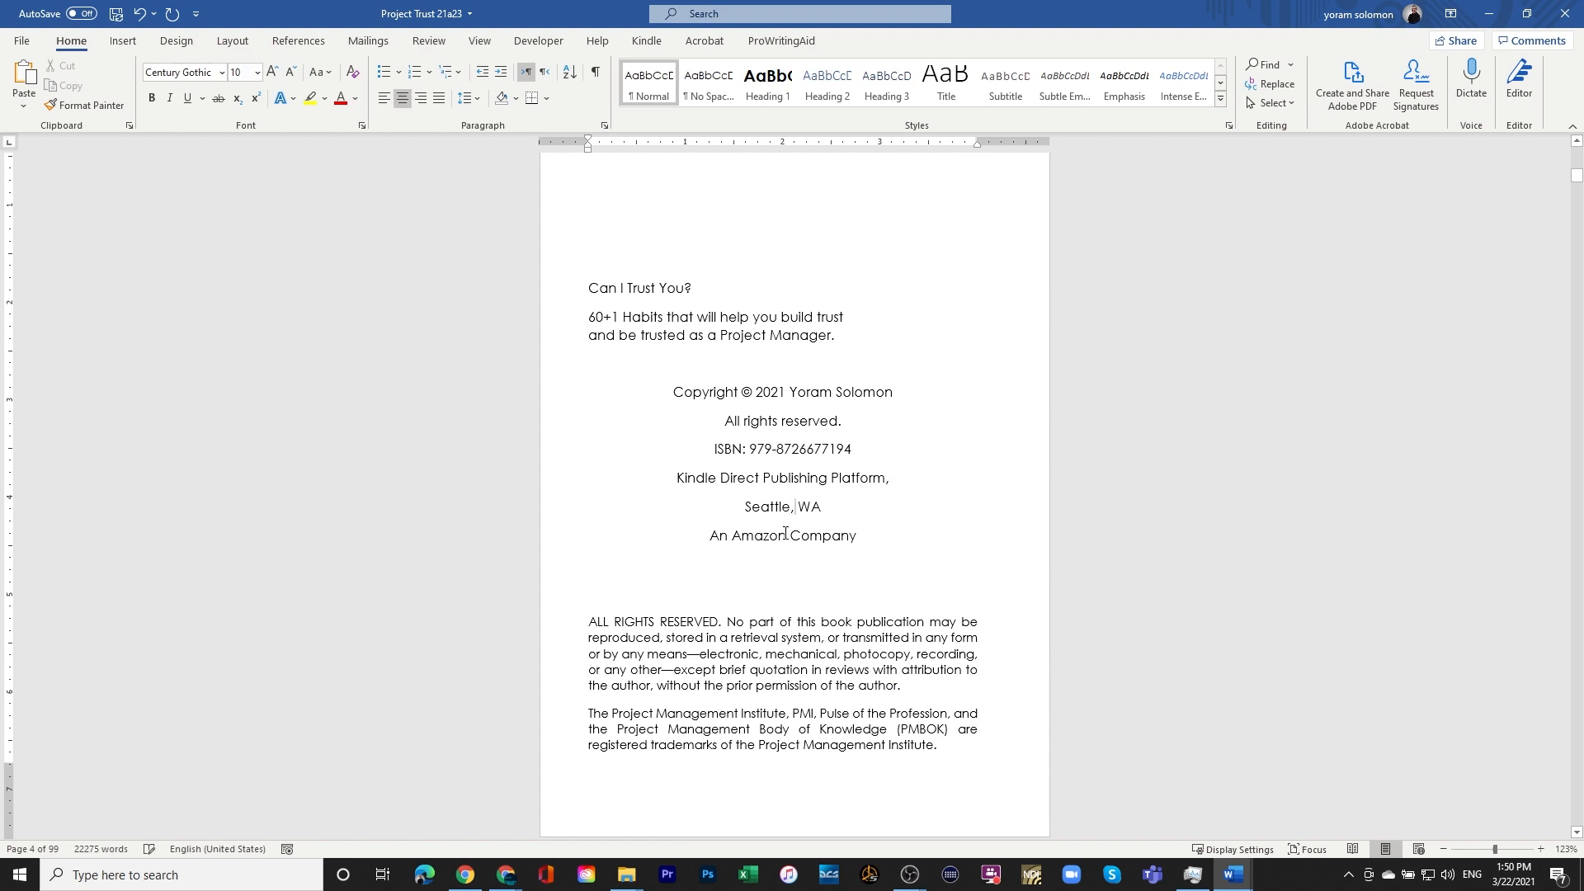
- Look through the table of contents that follows the manuscript's copyright page
scroll(772, 547, "down", 3)
scroll(772, 548, "down", 9)
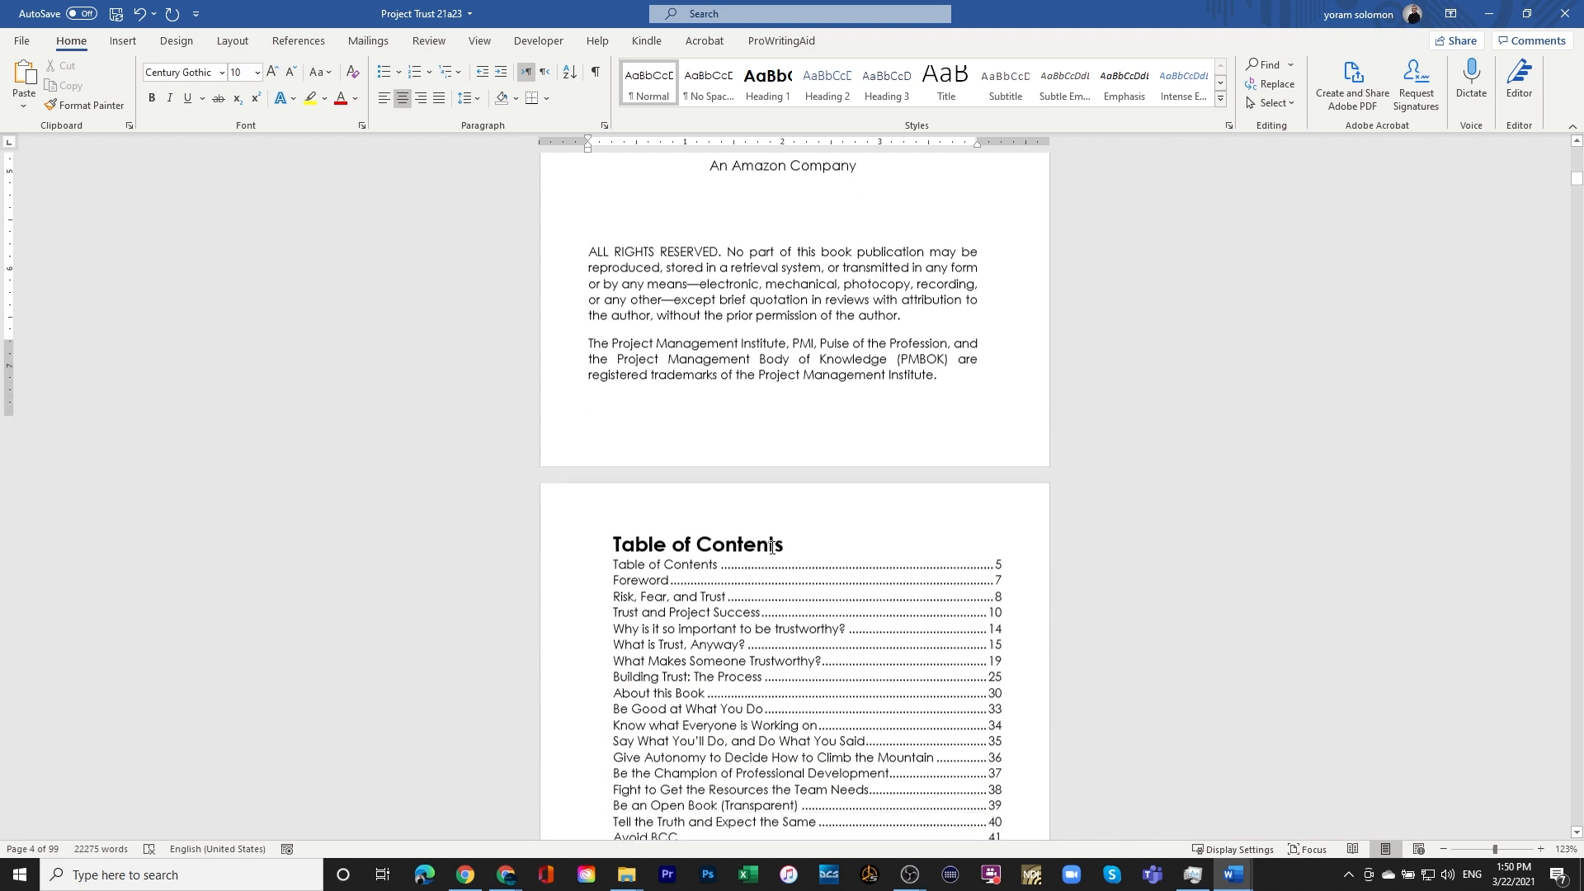
scroll(771, 555, "up", 6)
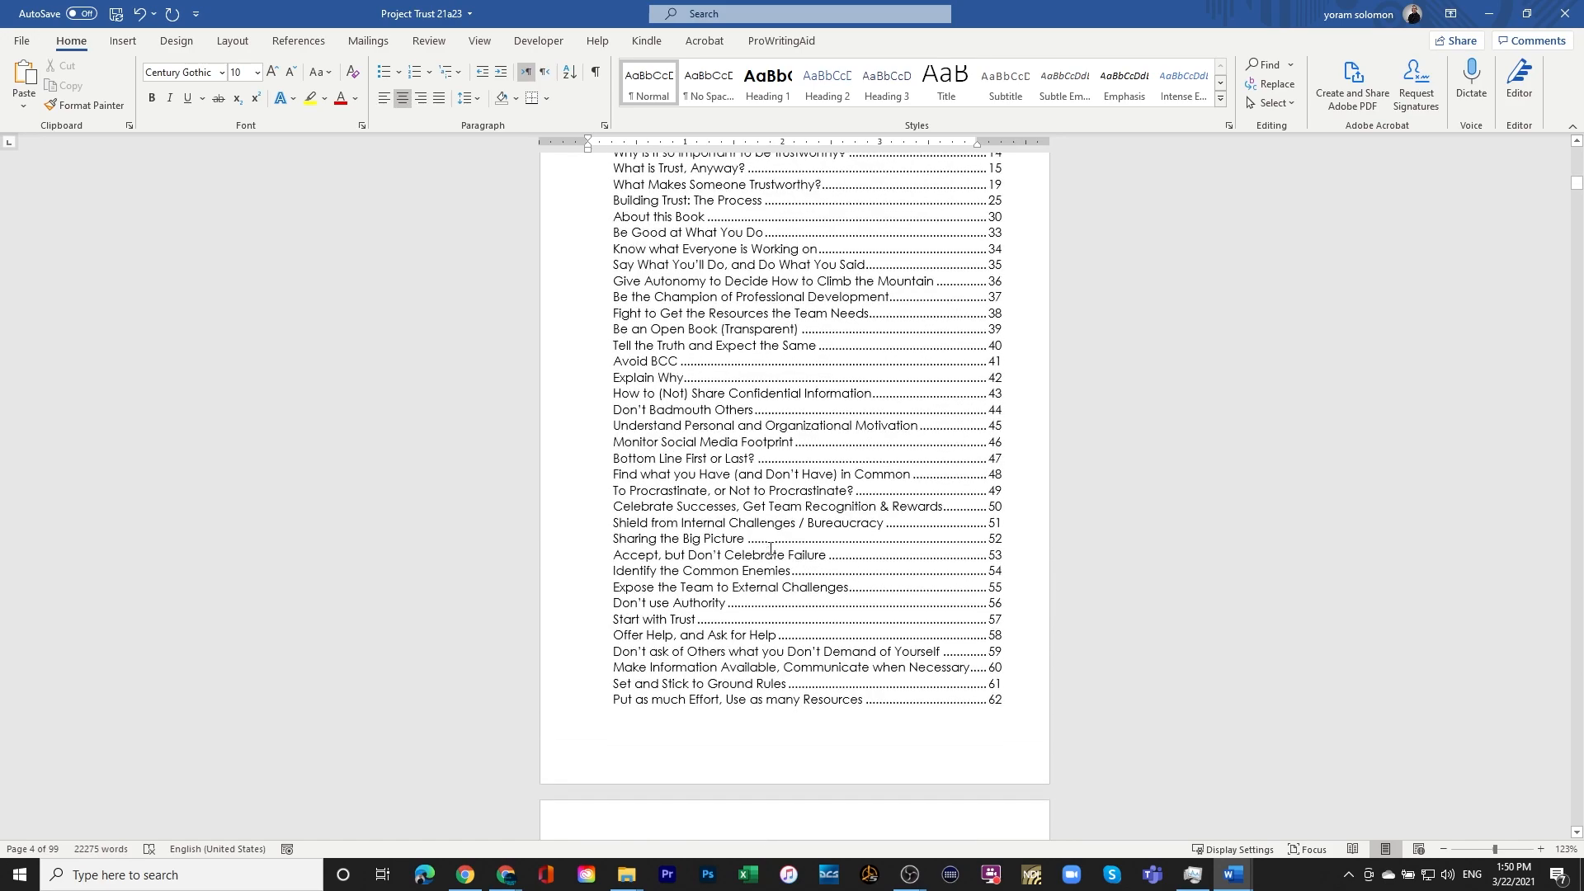
scroll(772, 551, "down", 3)
left_click(772, 551)
scroll(772, 551, "down", 7)
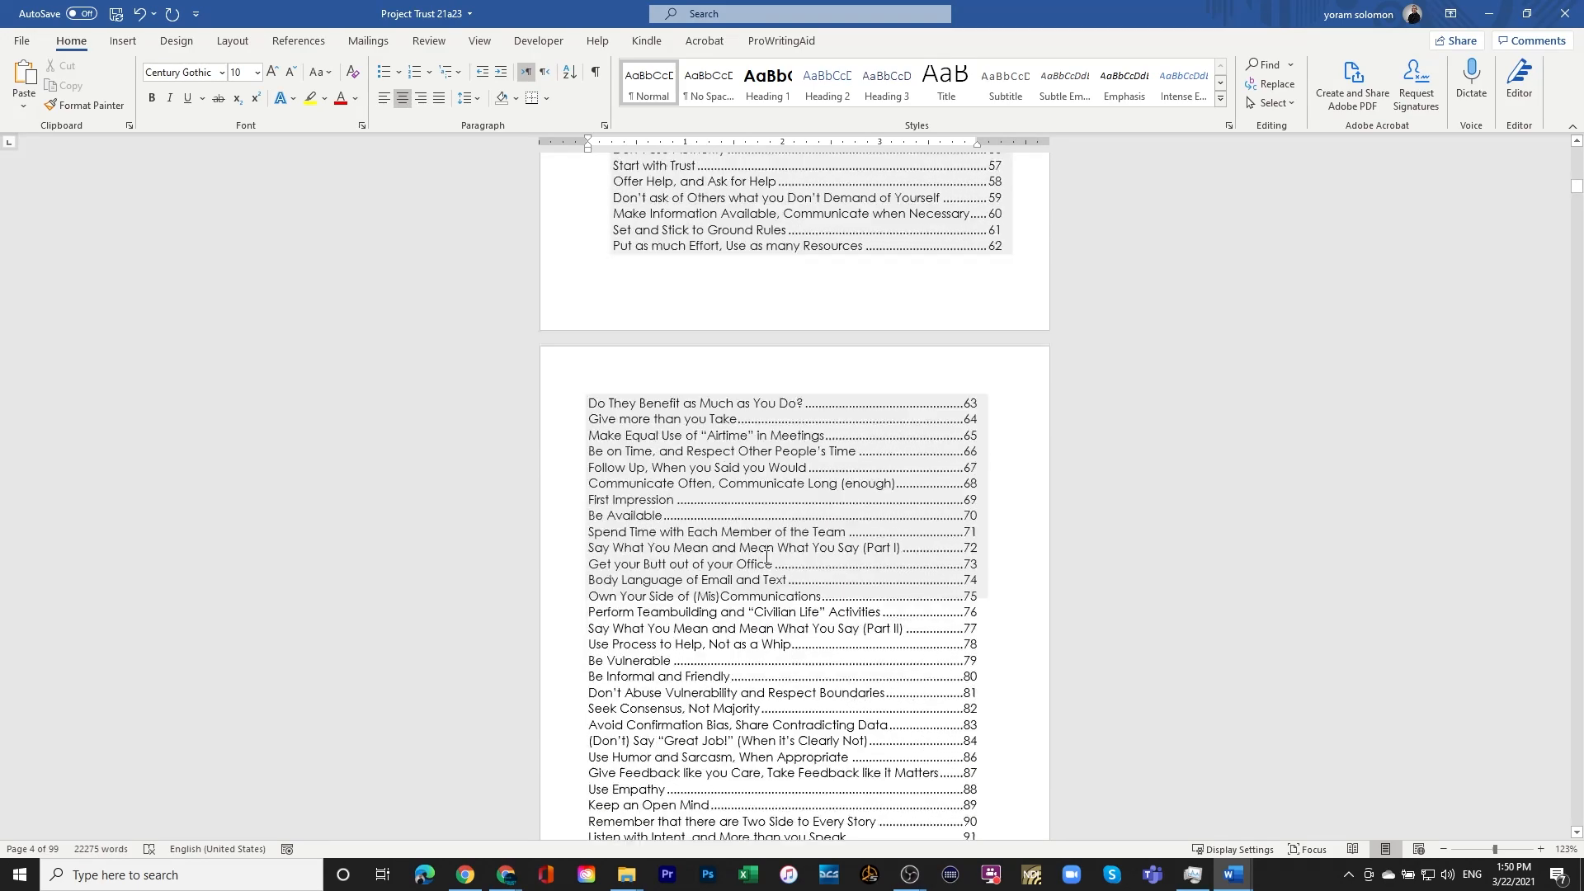
scroll(765, 557, "up", 6)
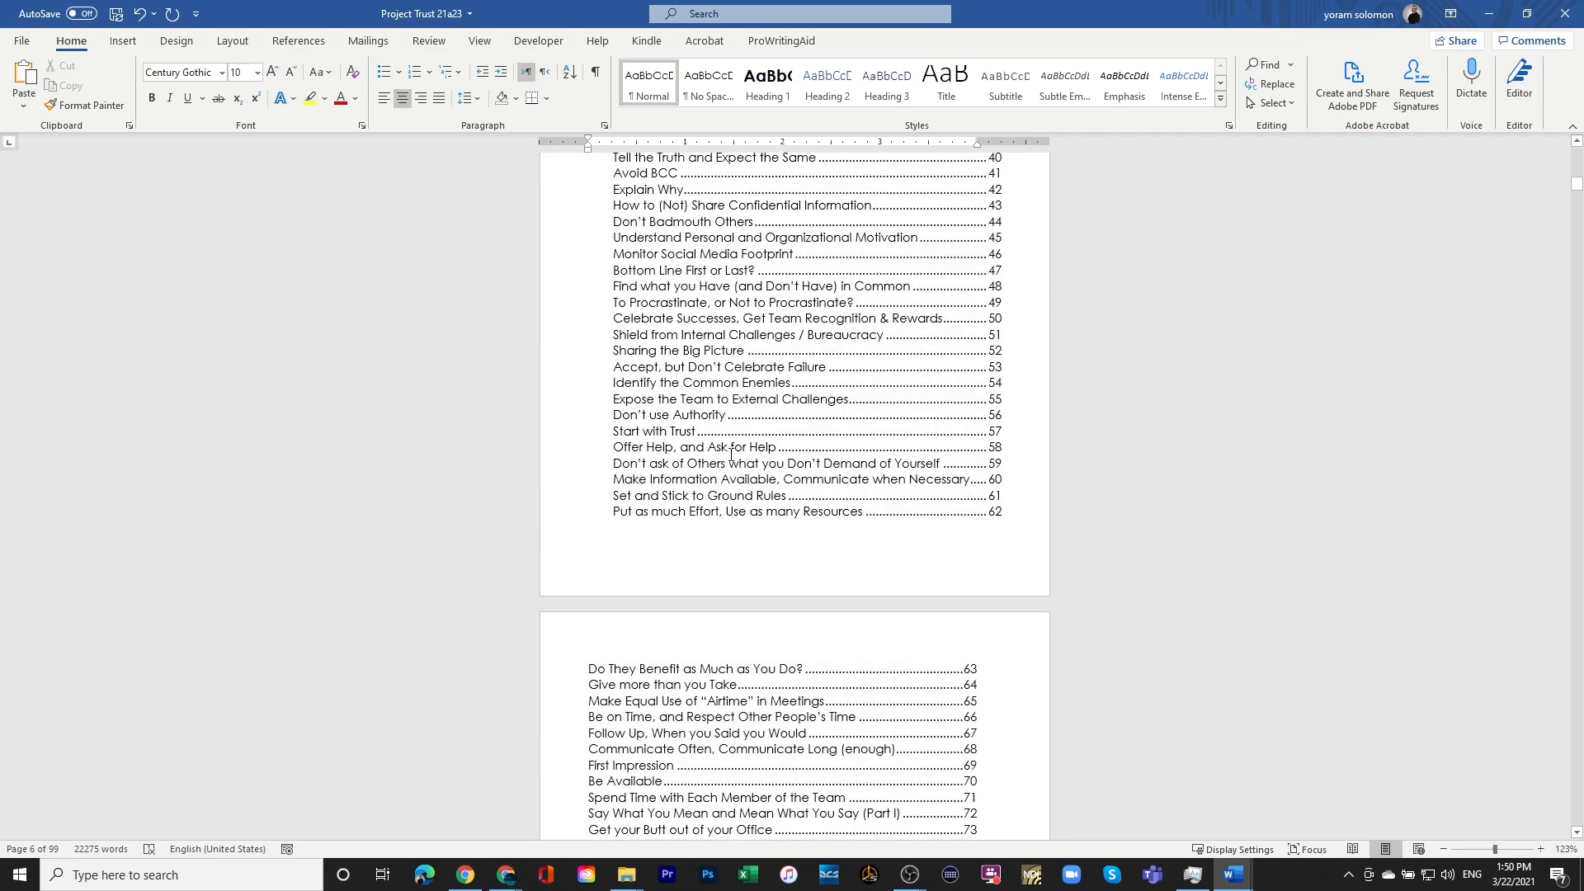
left_click(653, 313)
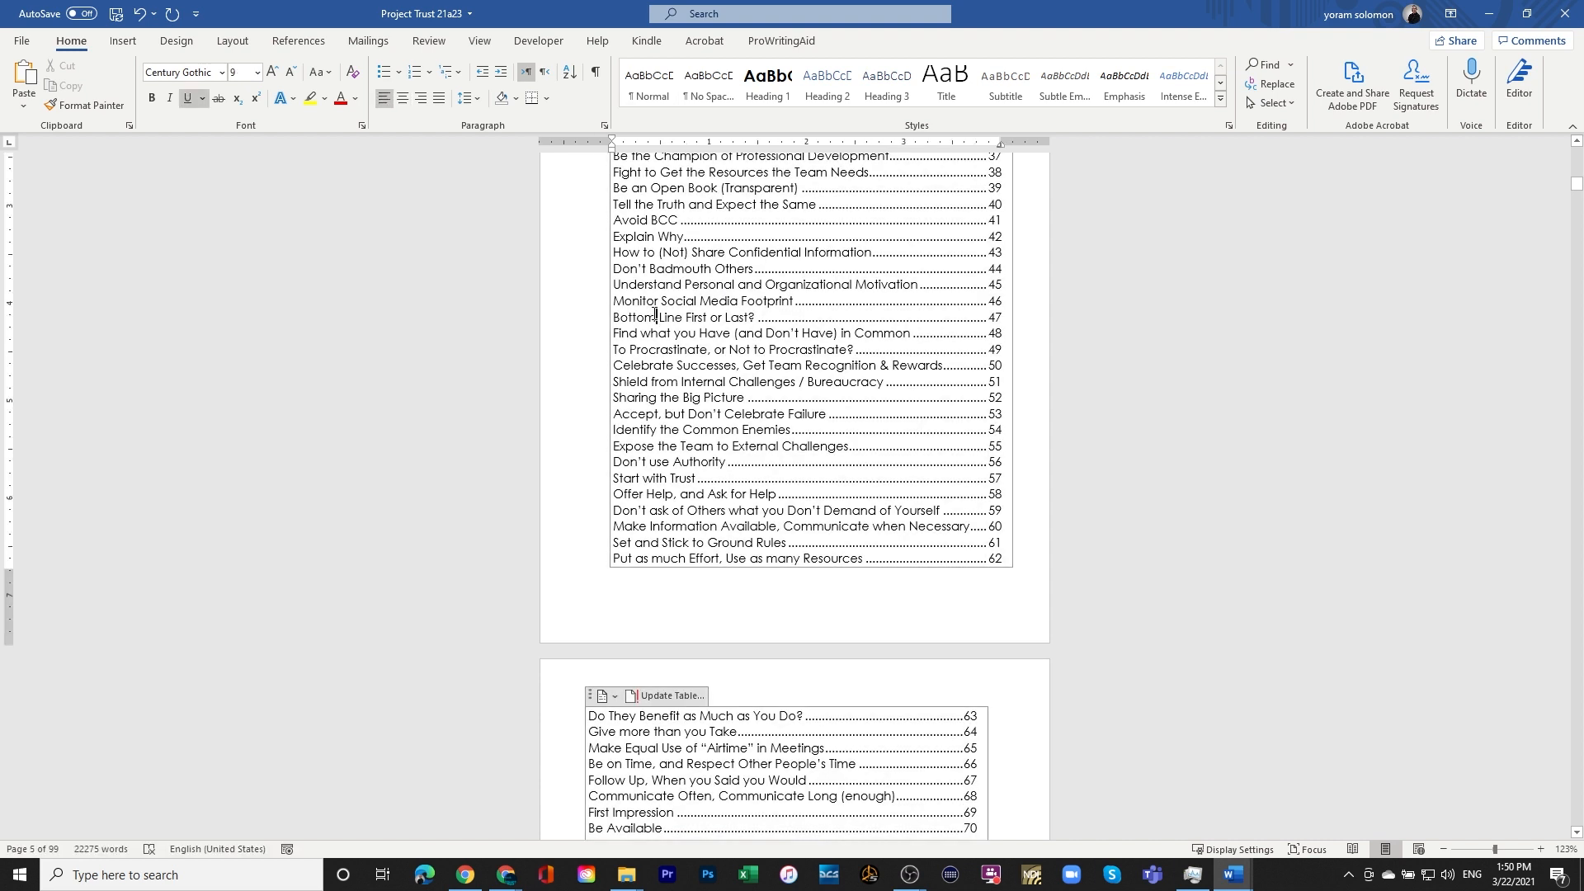
- Save the manuscript as a new version named Project Trust 21a24 in the PROJECT Book folder
left_click(21, 43)
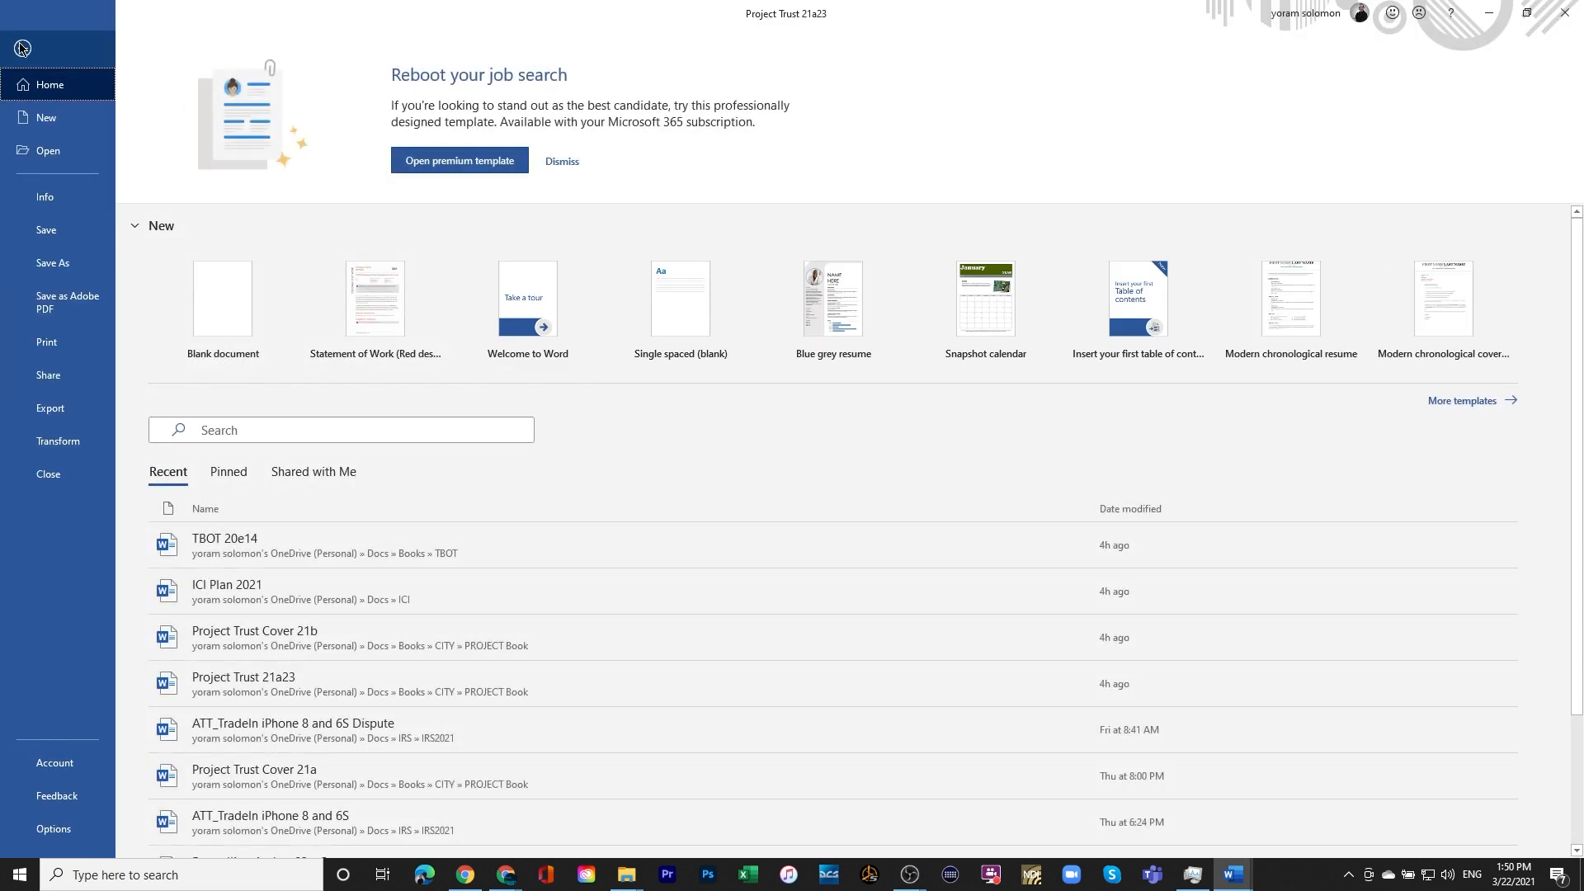
left_click(51, 269)
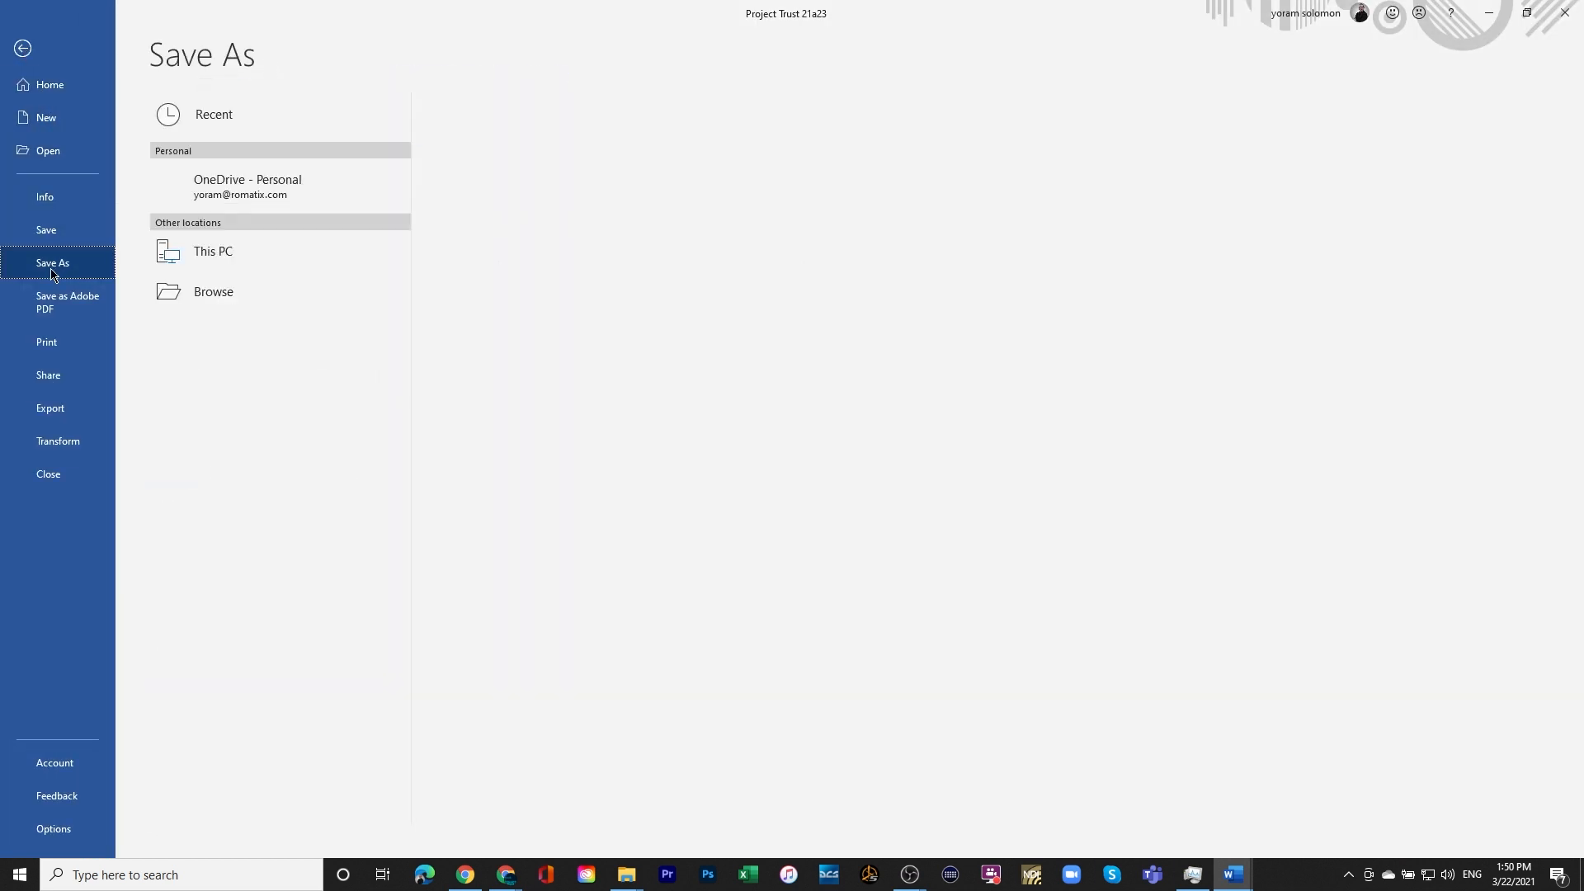
left_click(591, 126)
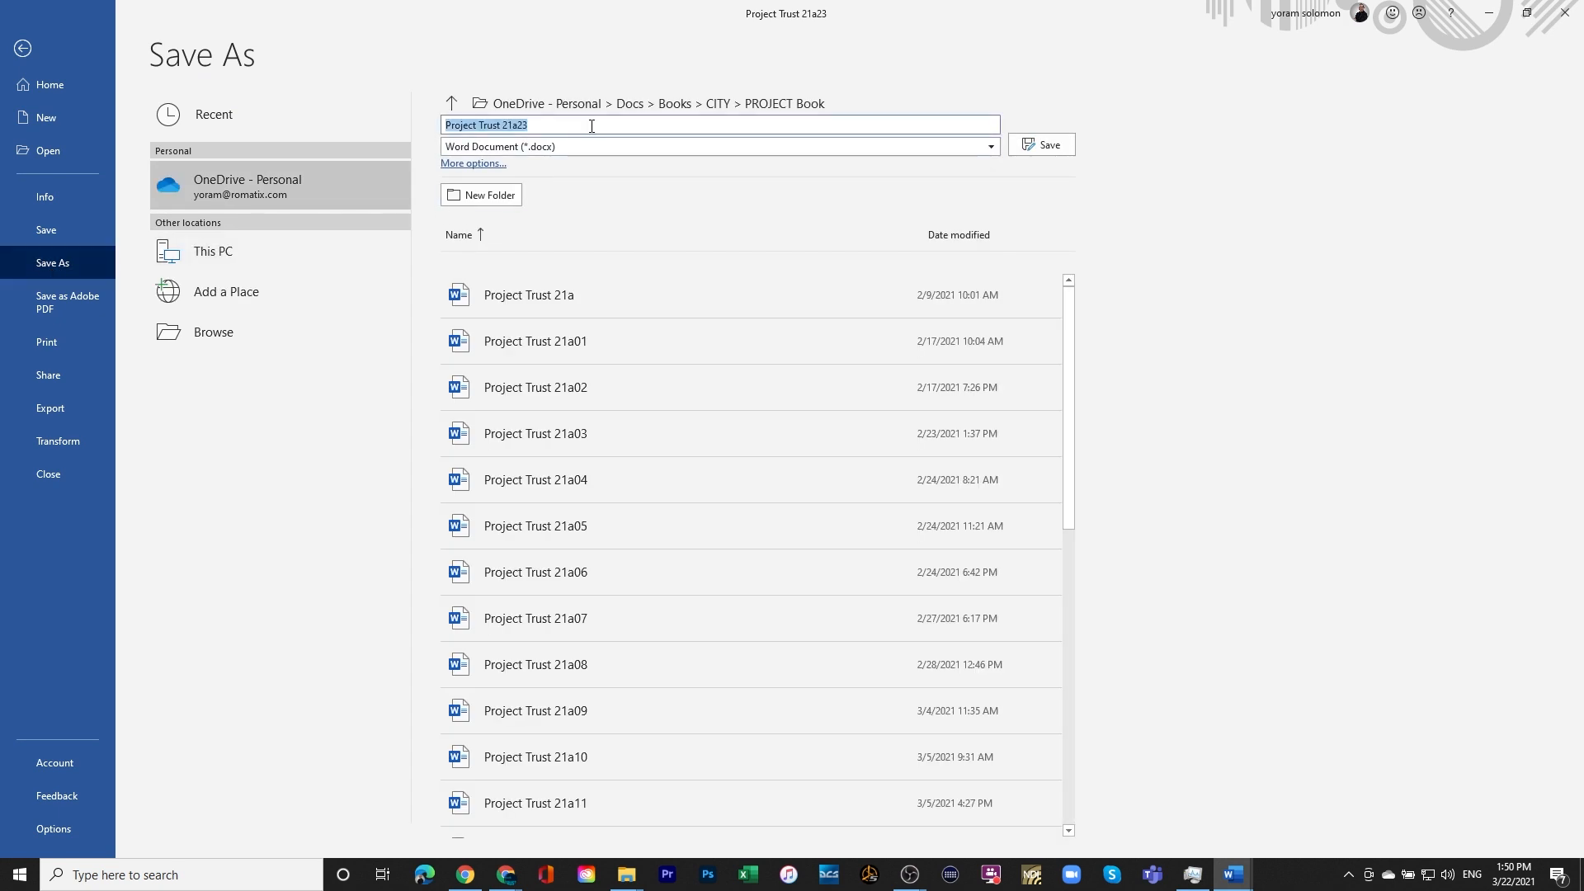
left_click(592, 126)
left_click_drag(519, 126, 527, 126)
key("Right")
left_click(1037, 147)
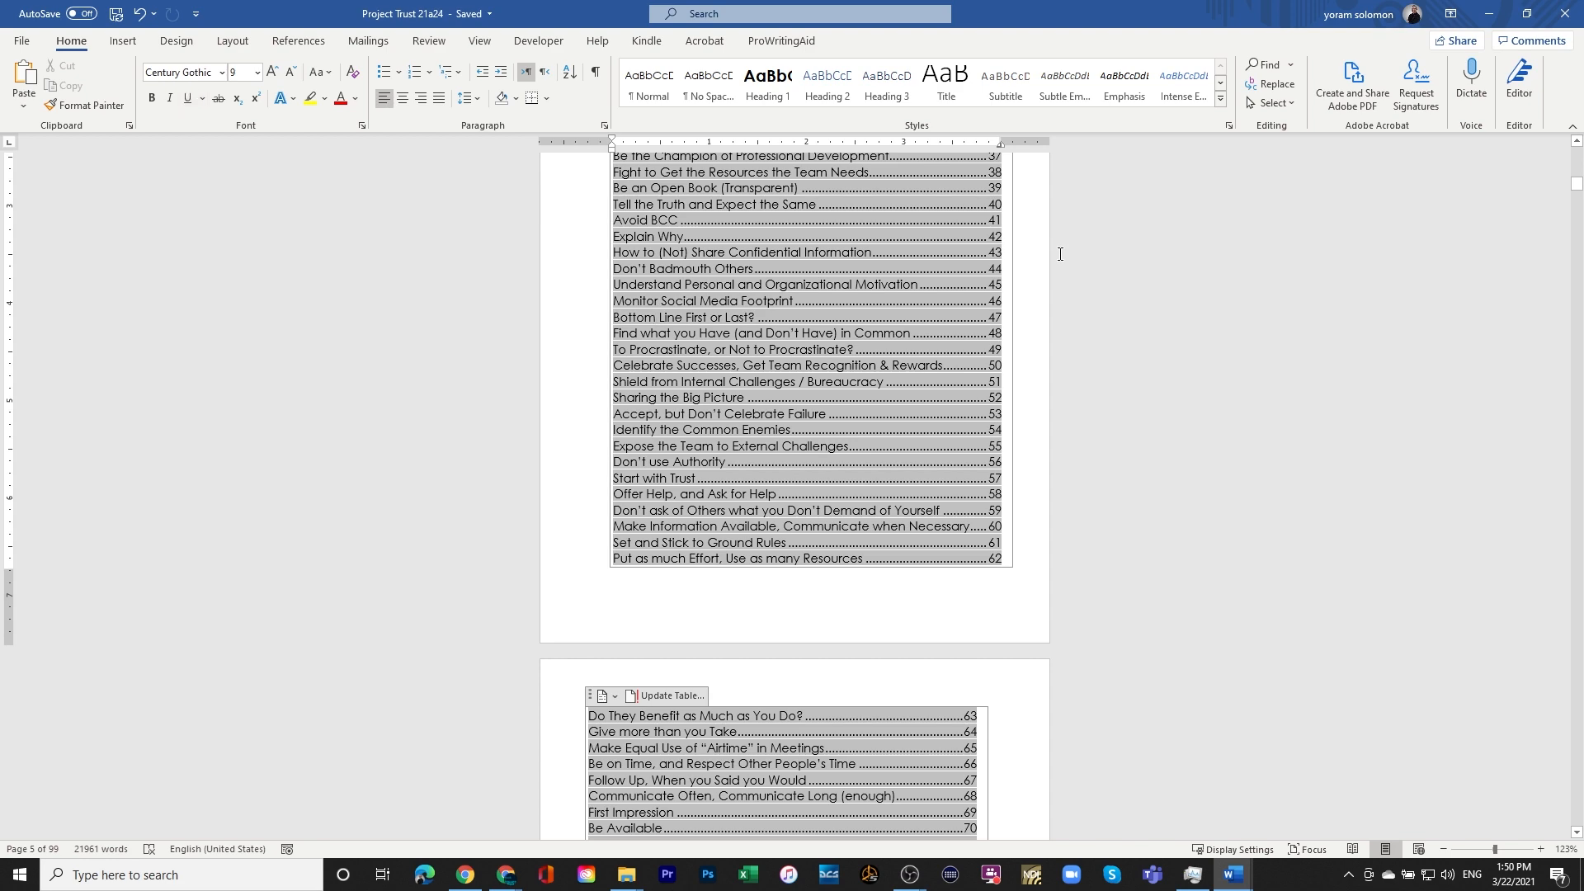
- Check the ISBN on the manuscript's copyright page and minimize both the manuscript and cover documents to return to the KDP page
left_click(1047, 254)
scroll(809, 548, "up", 10)
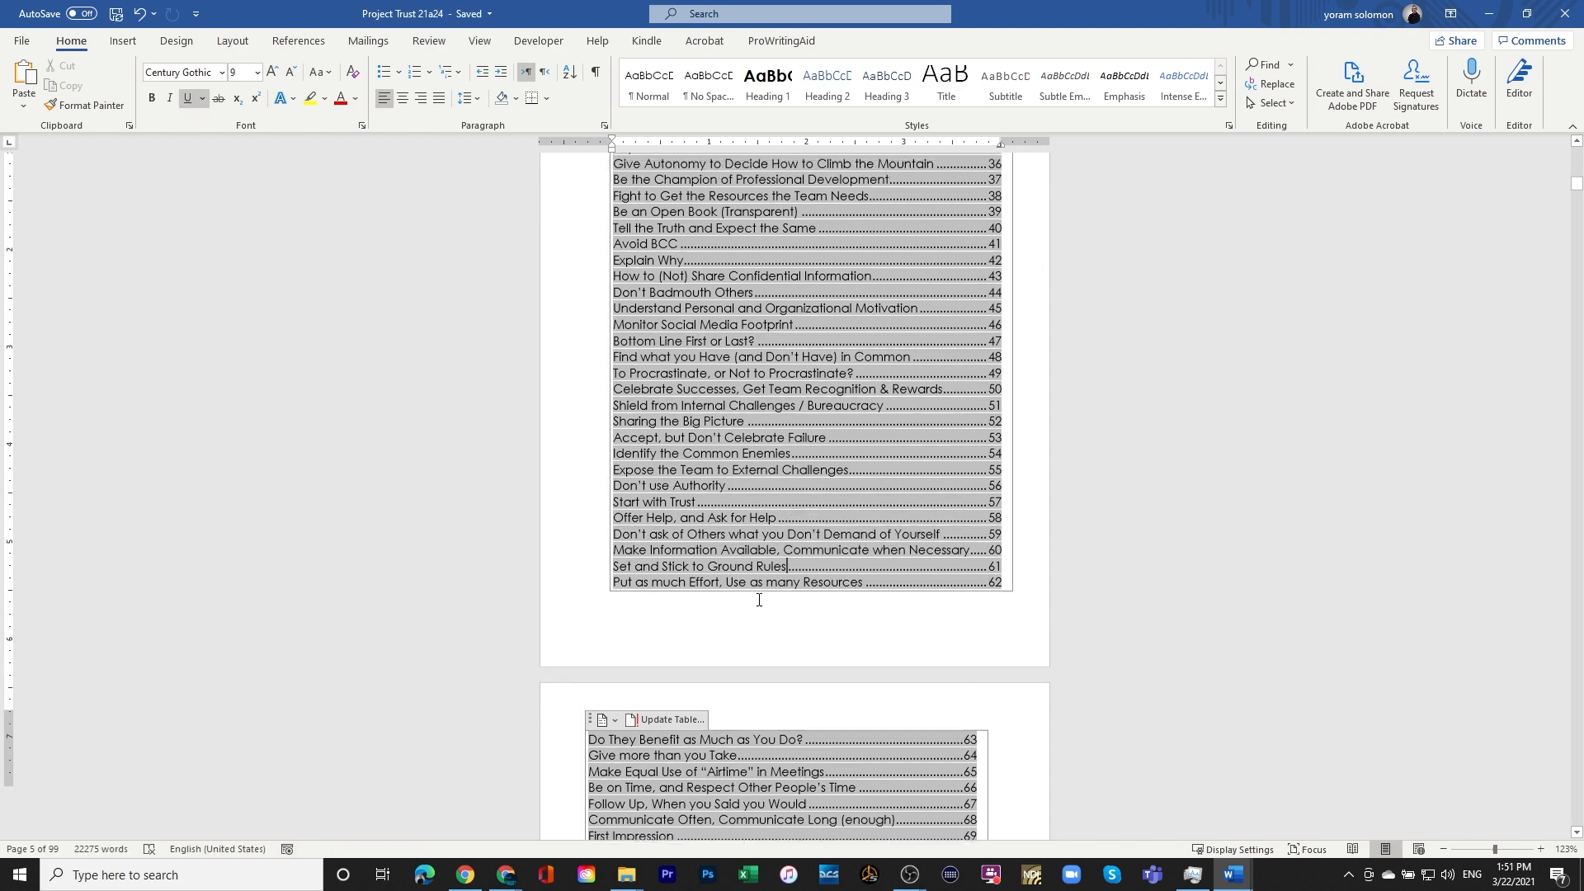
scroll(757, 596, "up", 1)
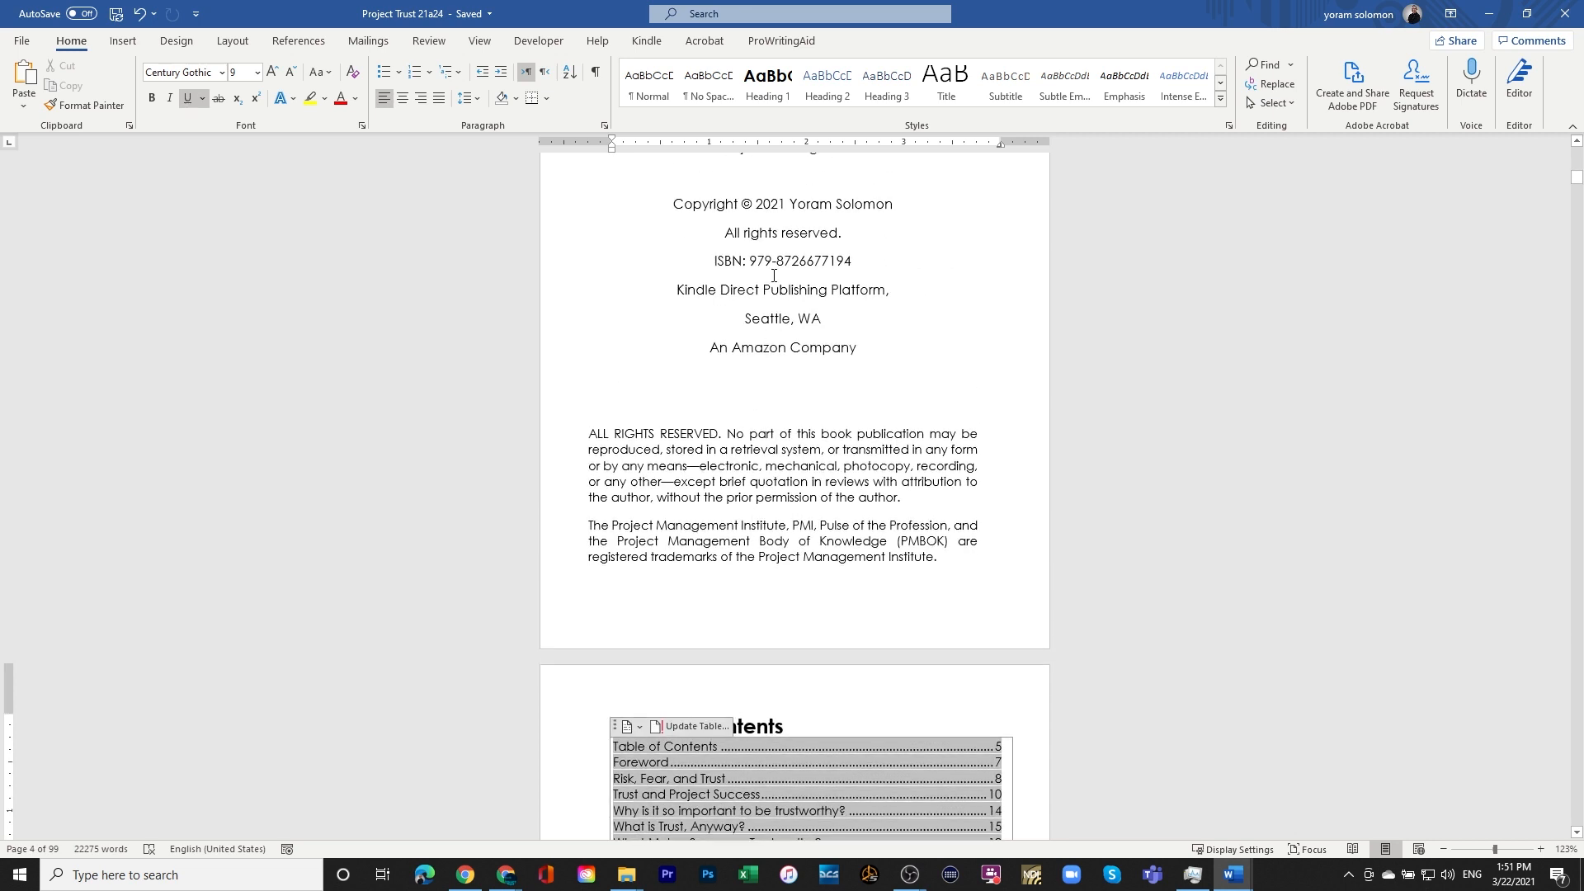
left_click(765, 293)
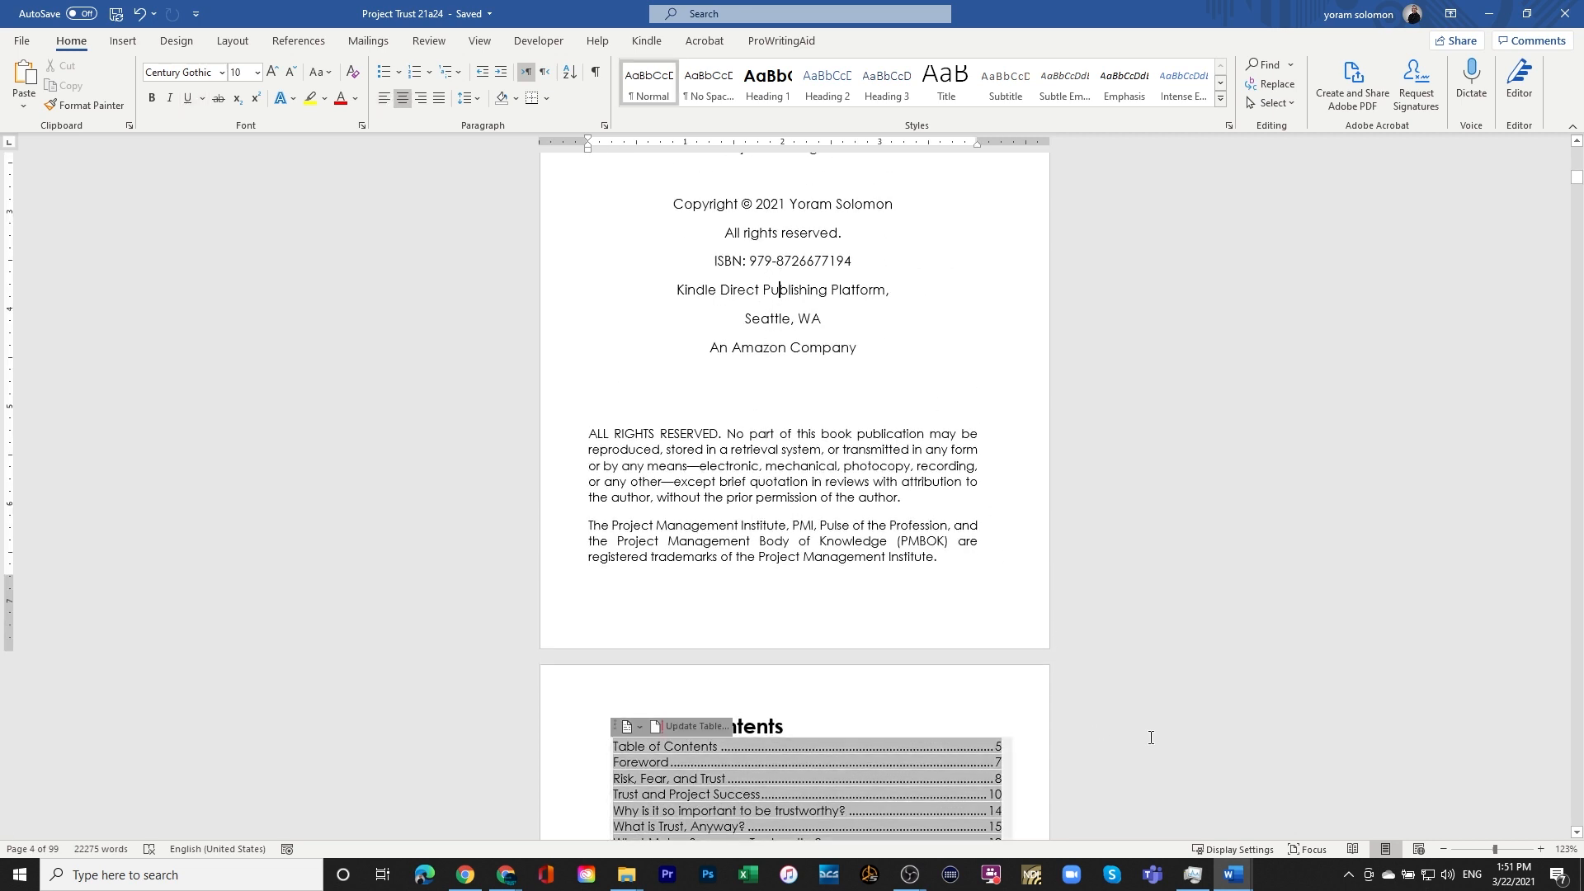
left_click(1489, 13)
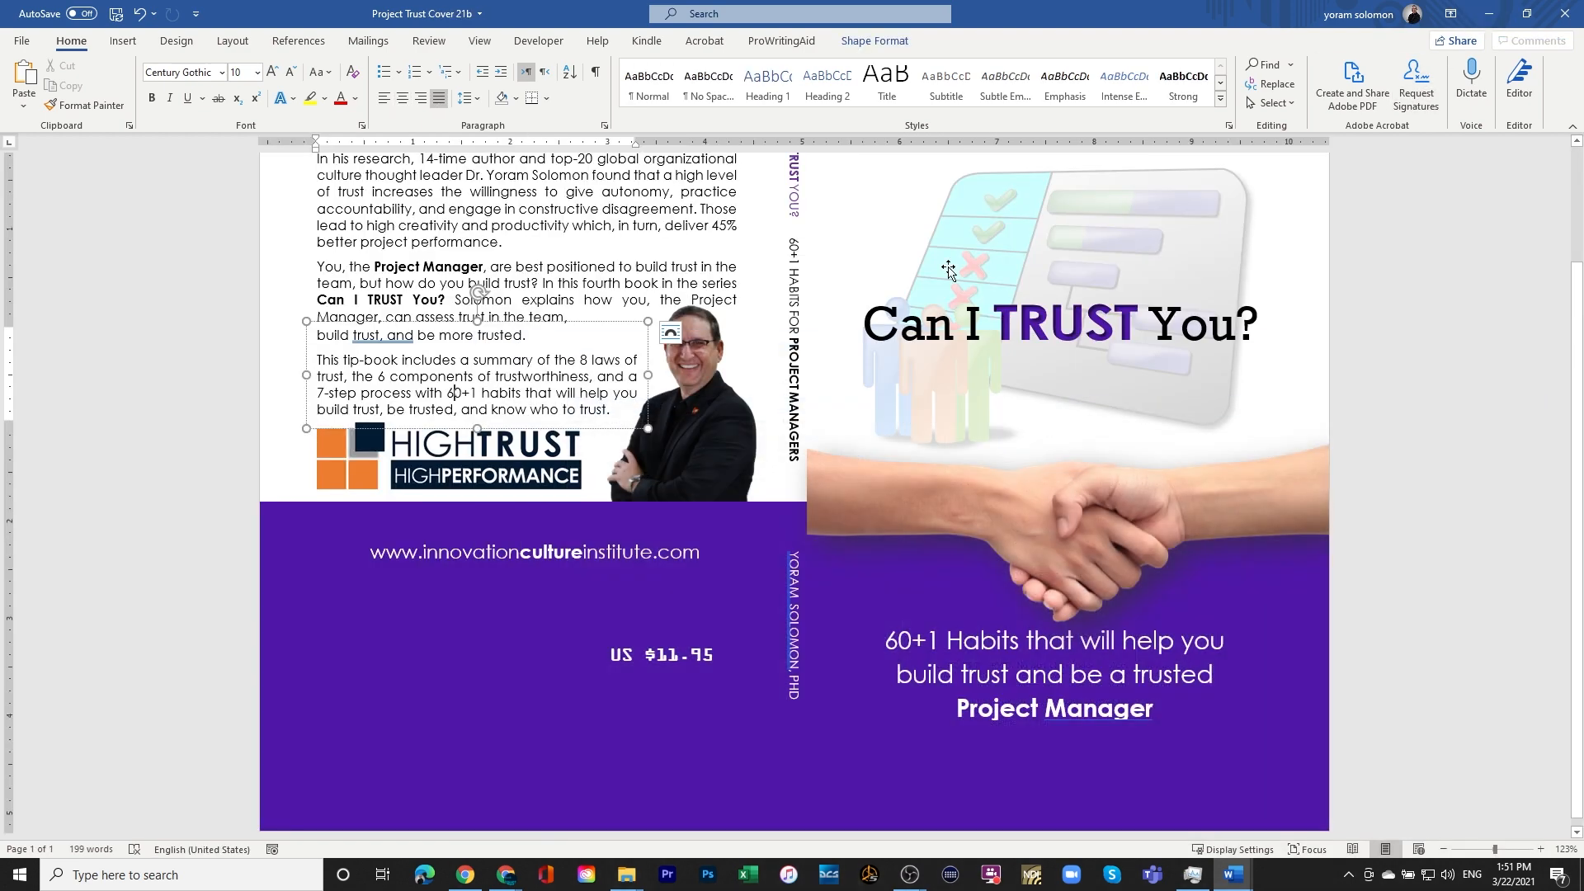
scroll(693, 300, "up", 3)
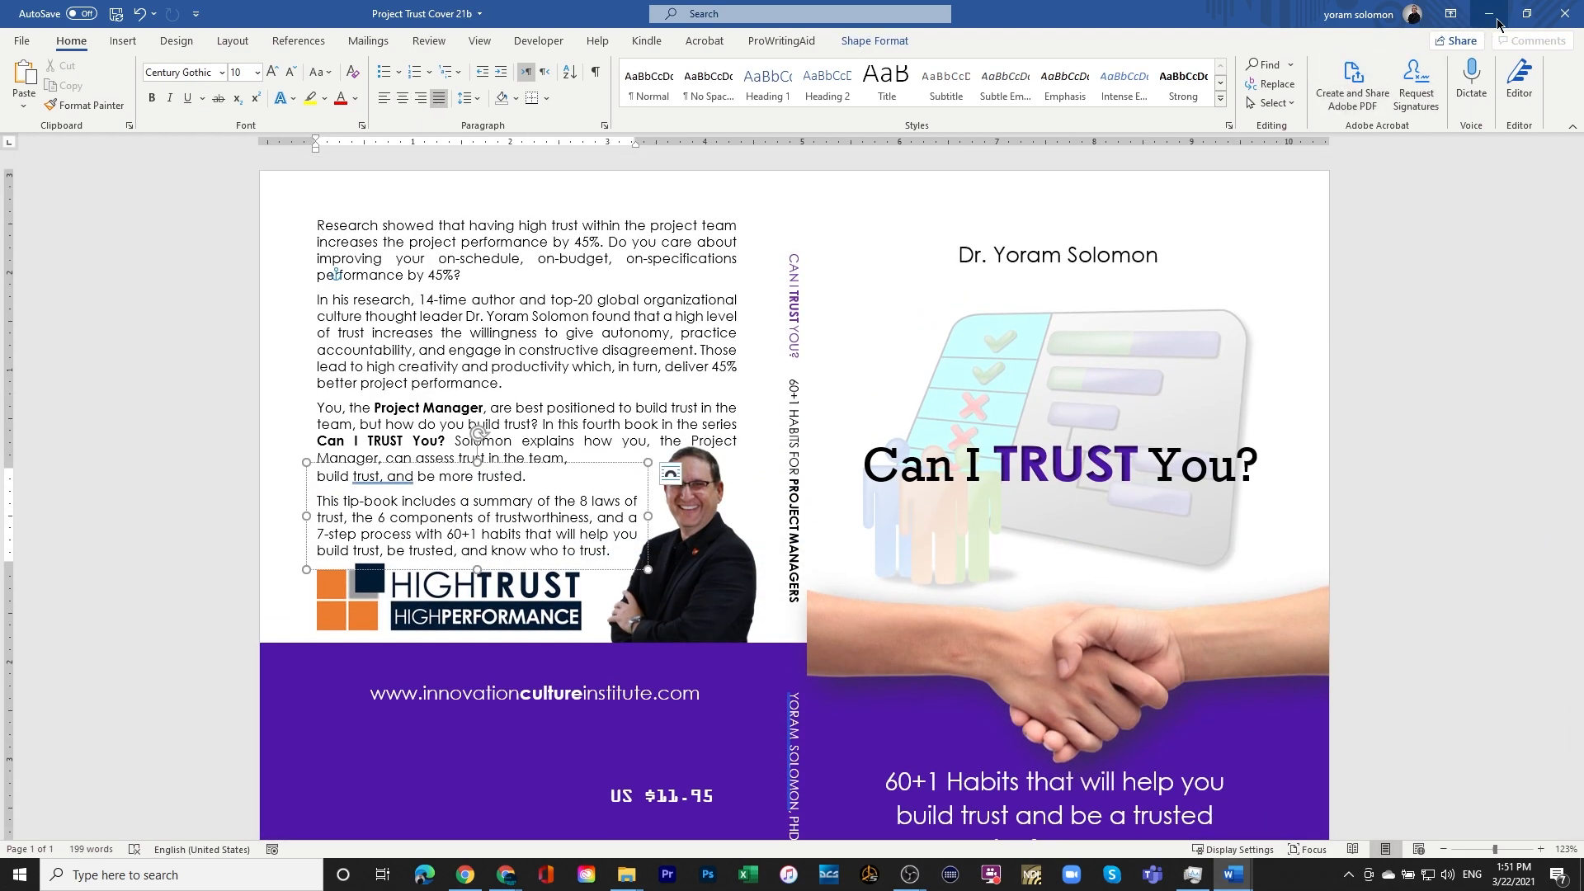
left_click(1492, 15)
- Choose black & white interior with white paper as the paperback's interior and paper type
scroll(733, 528, "down", 3)
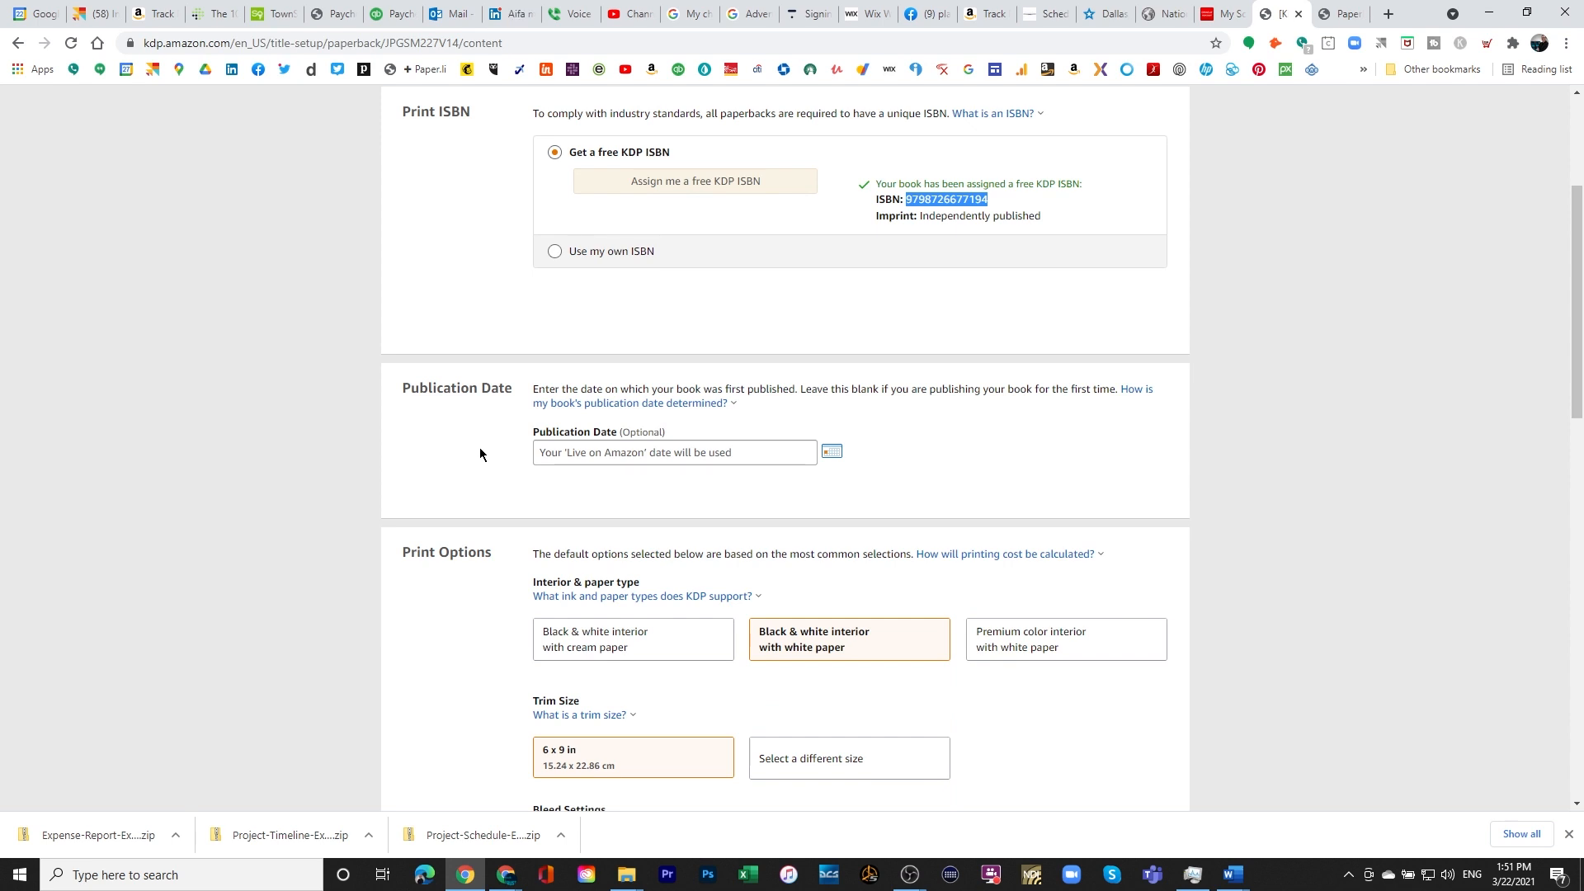
scroll(483, 457, "down", 2)
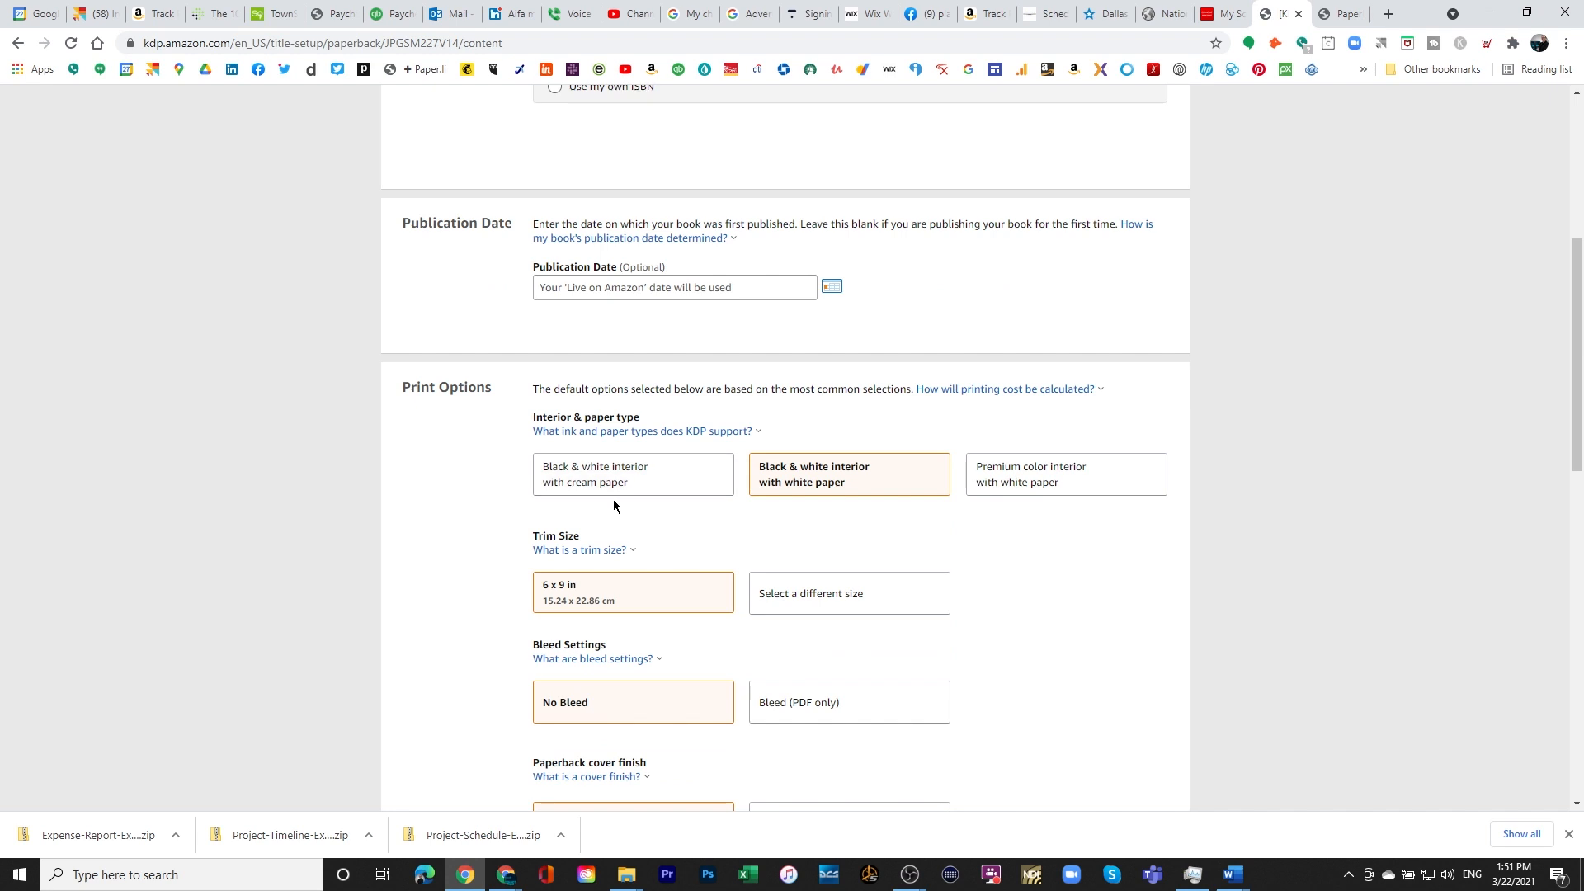
left_click(809, 485)
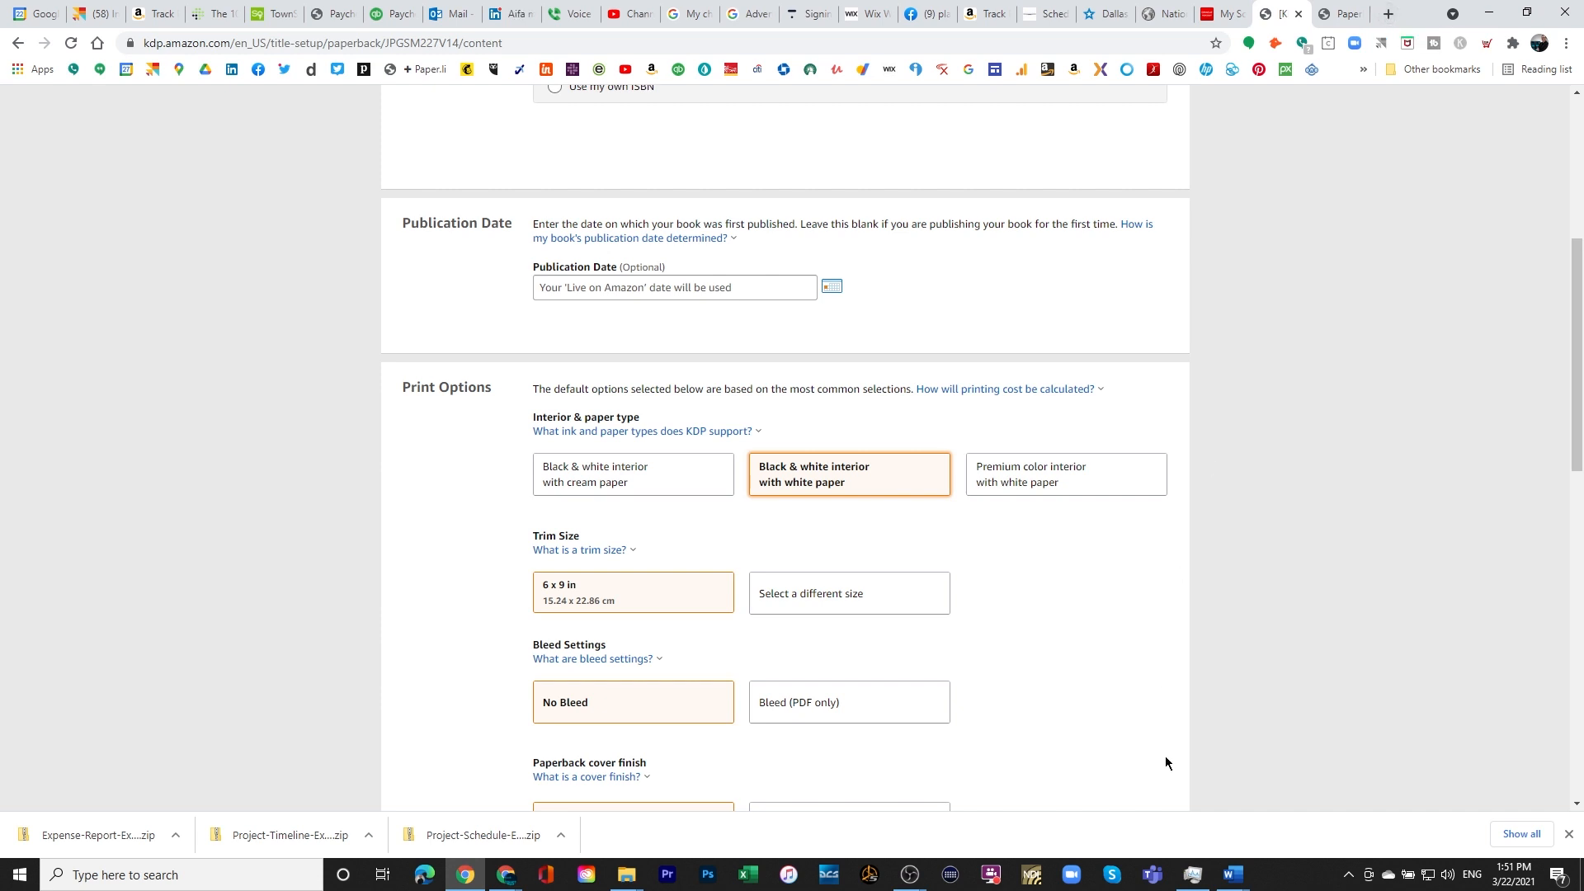
- Switch to the Project Trust Cover 21b document in Word and check its custom paper width and height without changing them
mouse_move(1235, 886)
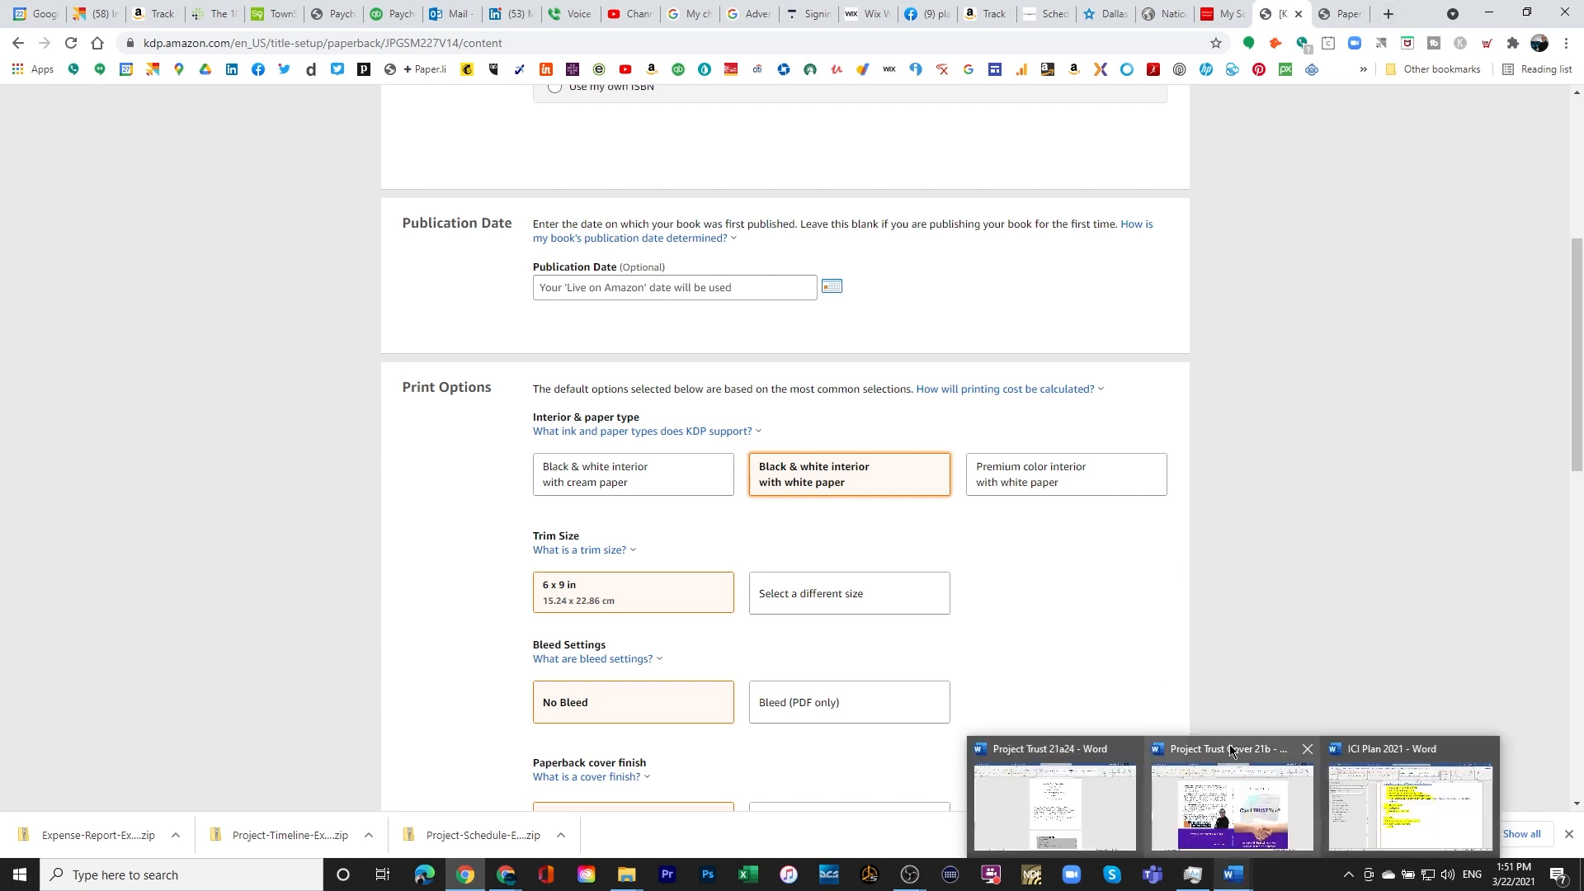
left_click(1233, 763)
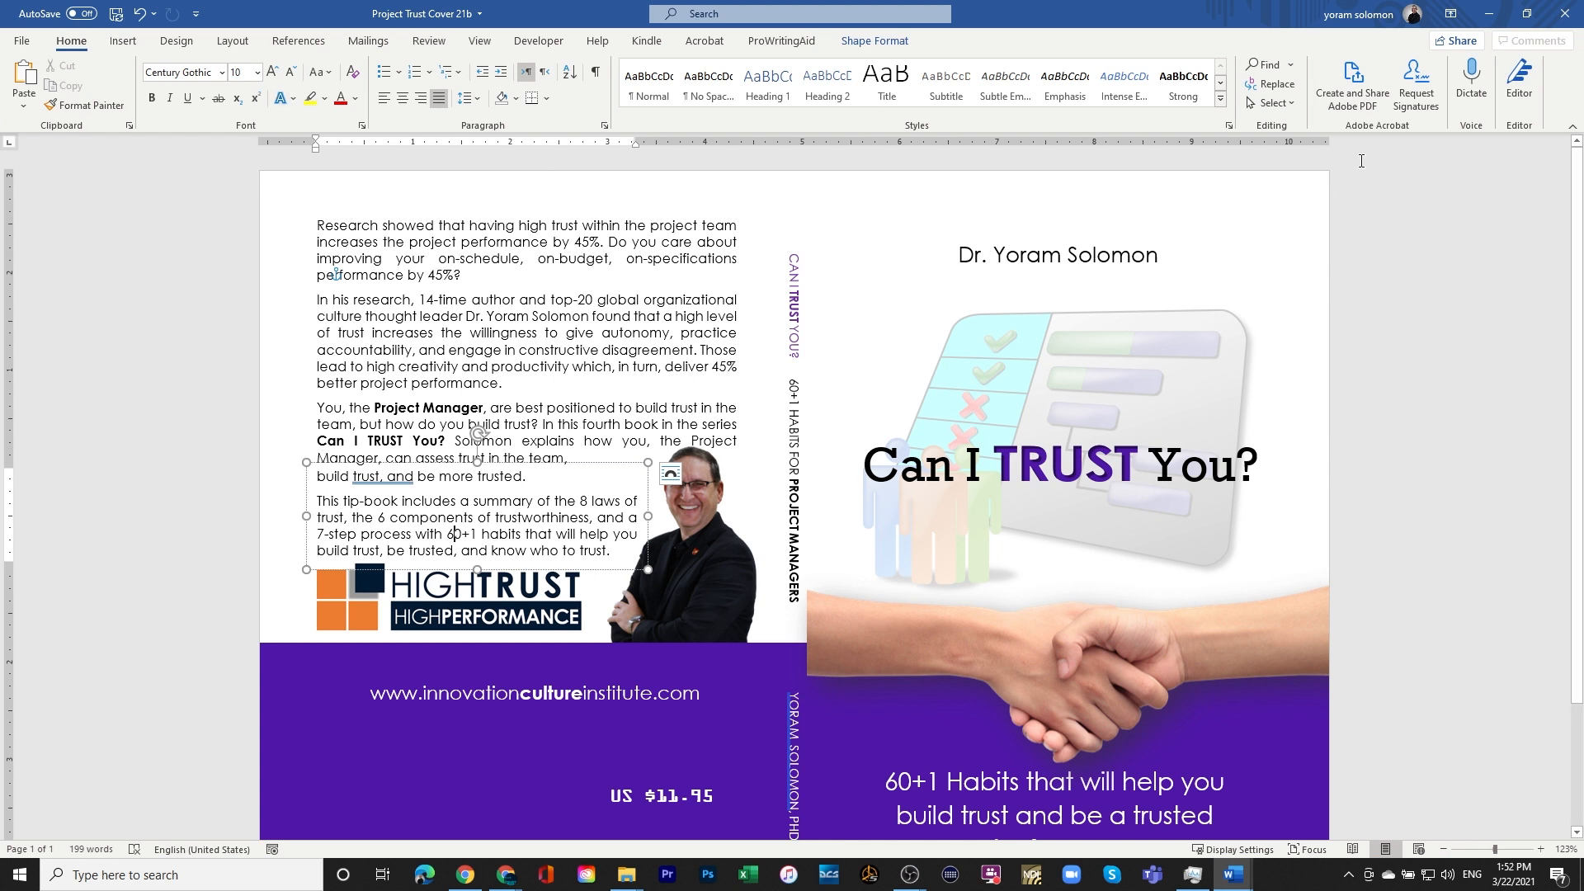
left_click(228, 46)
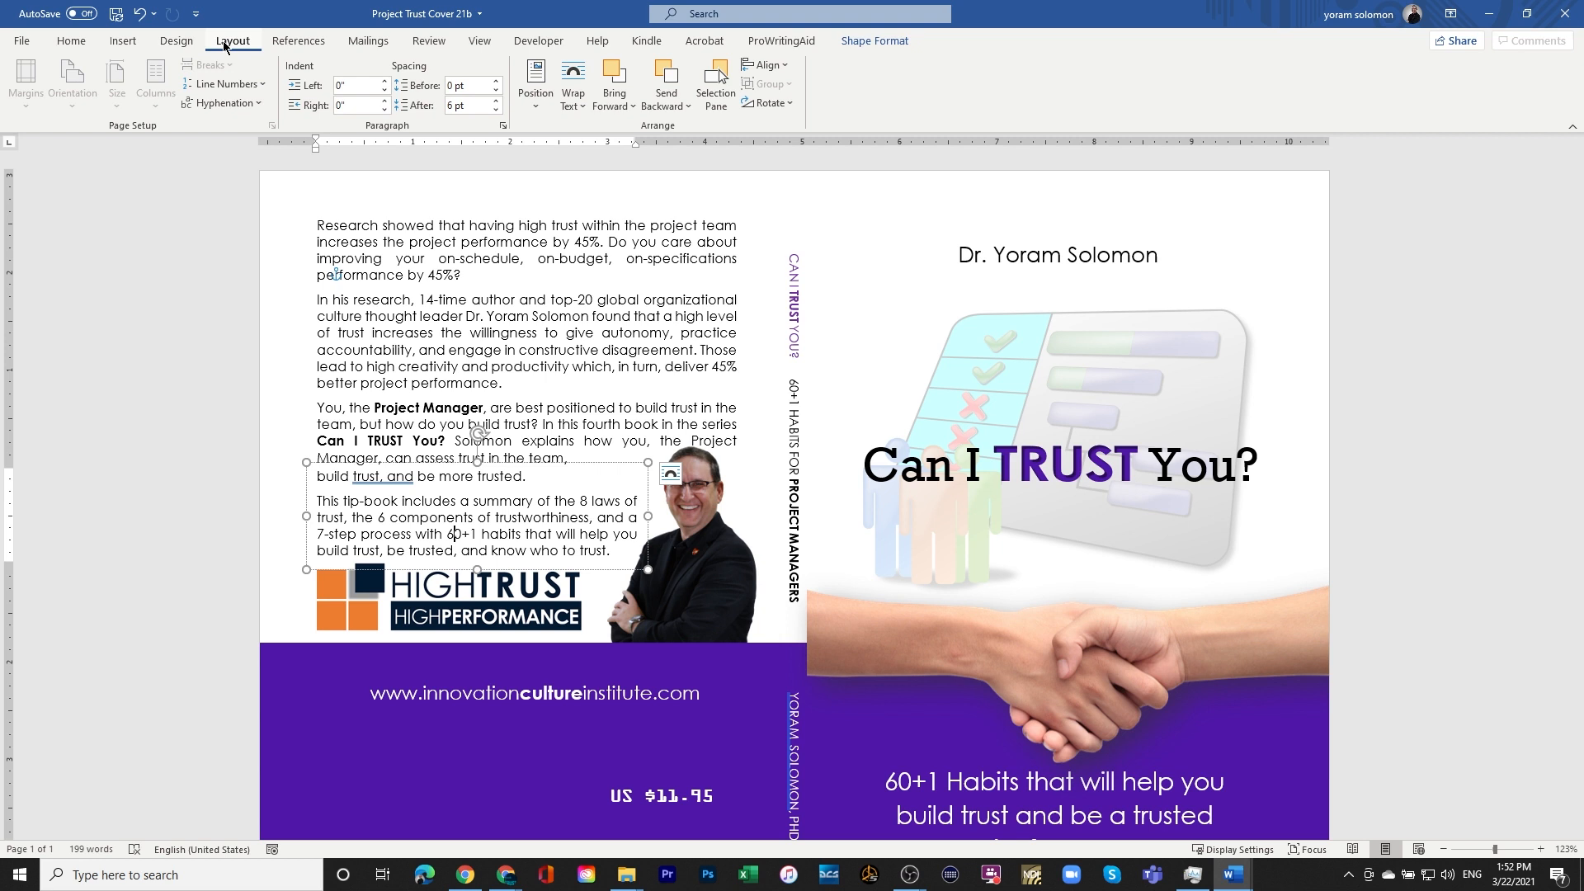
left_click(181, 43)
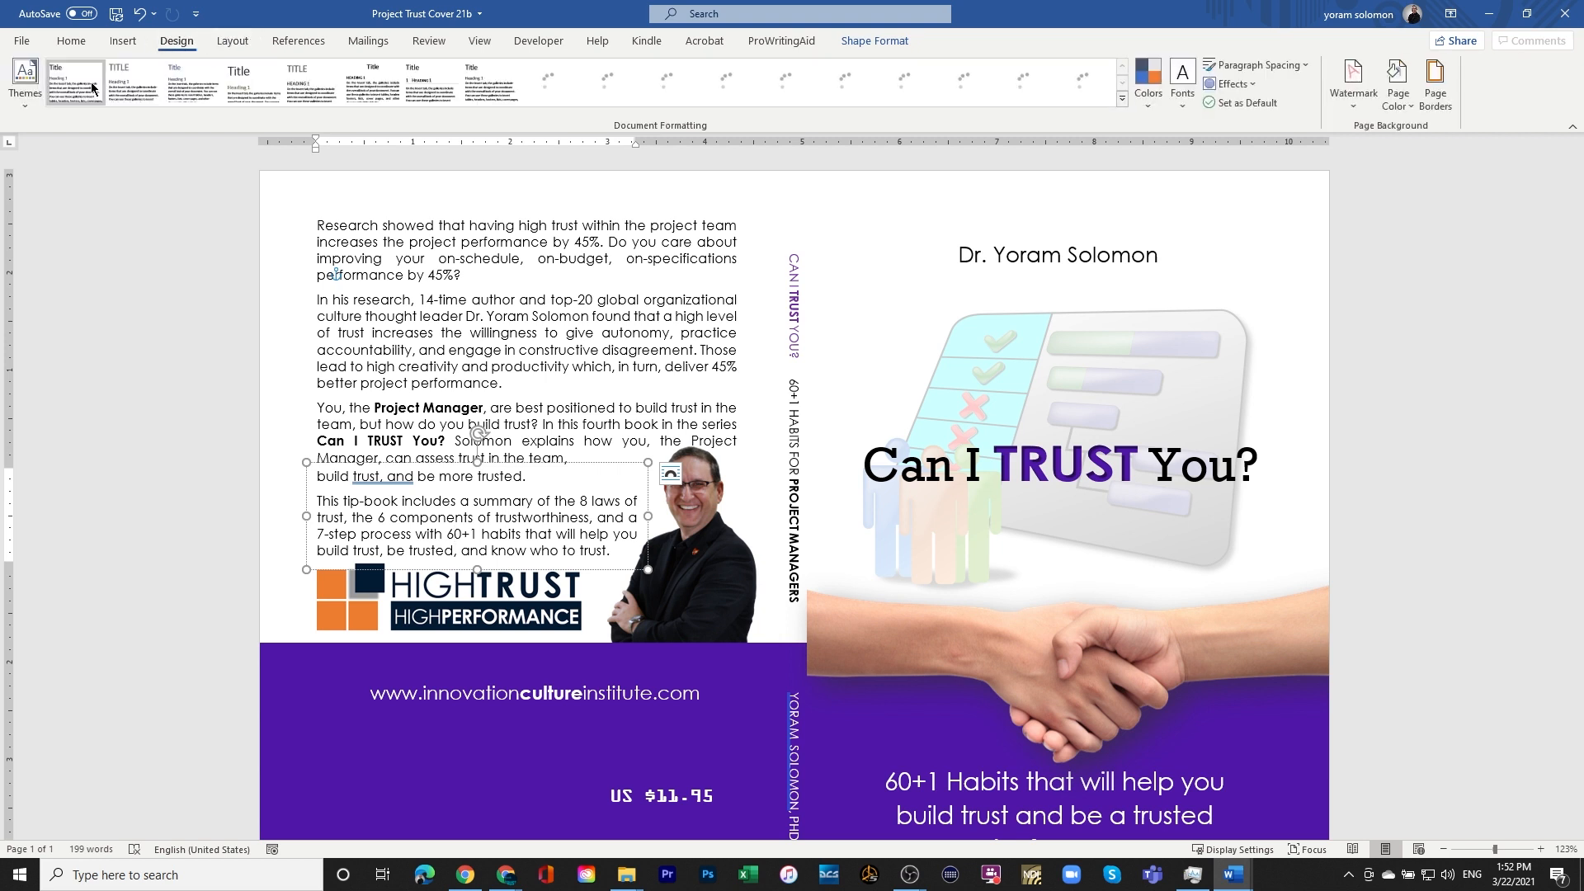
left_click(229, 45)
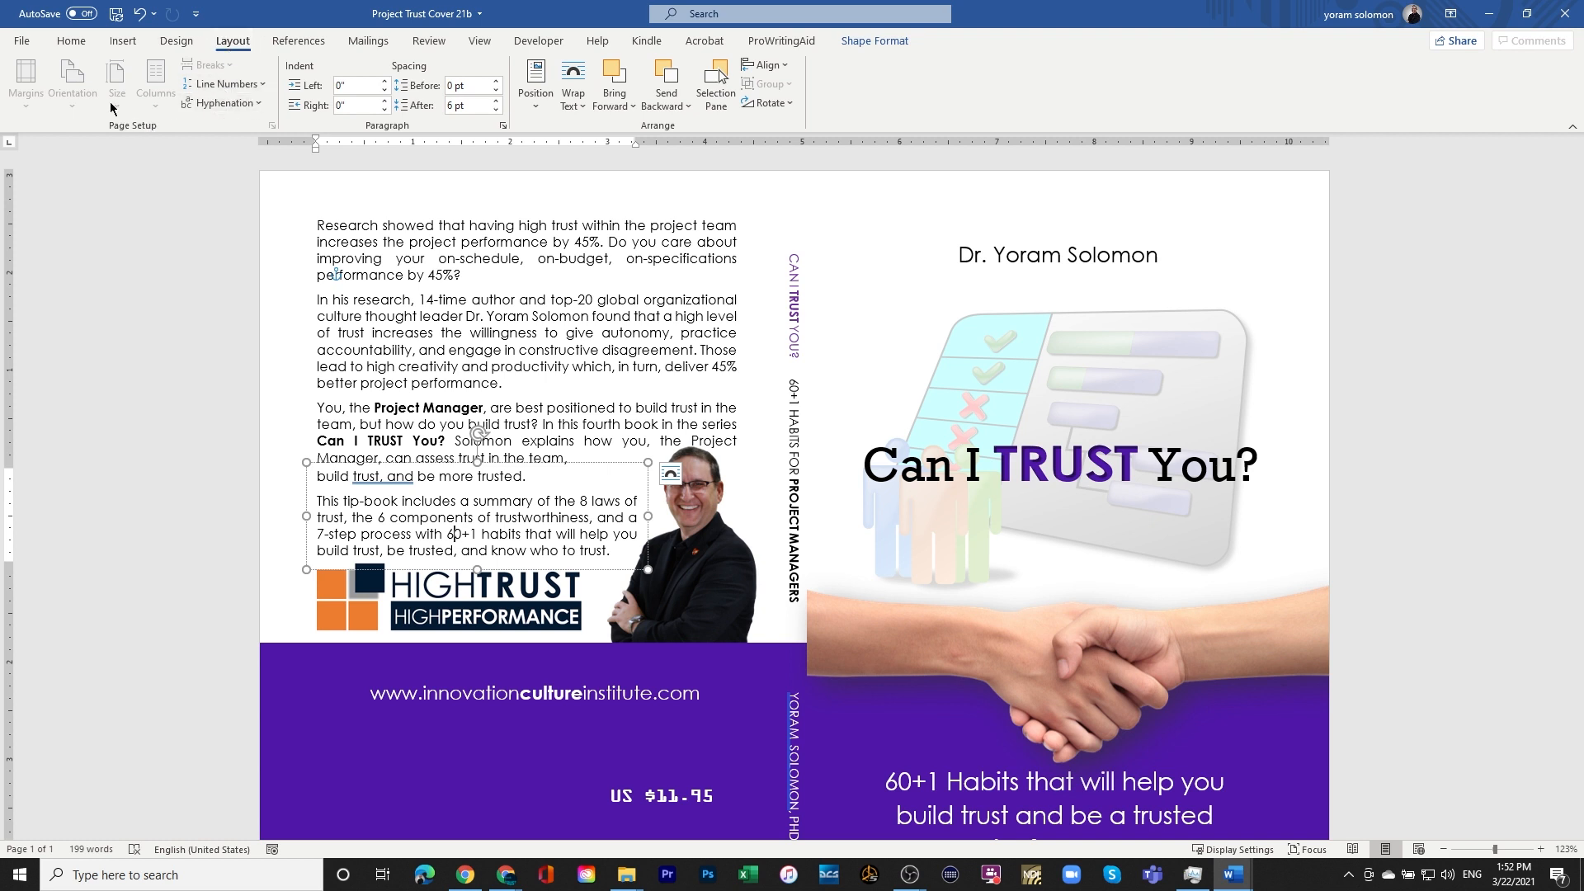
left_click(311, 212)
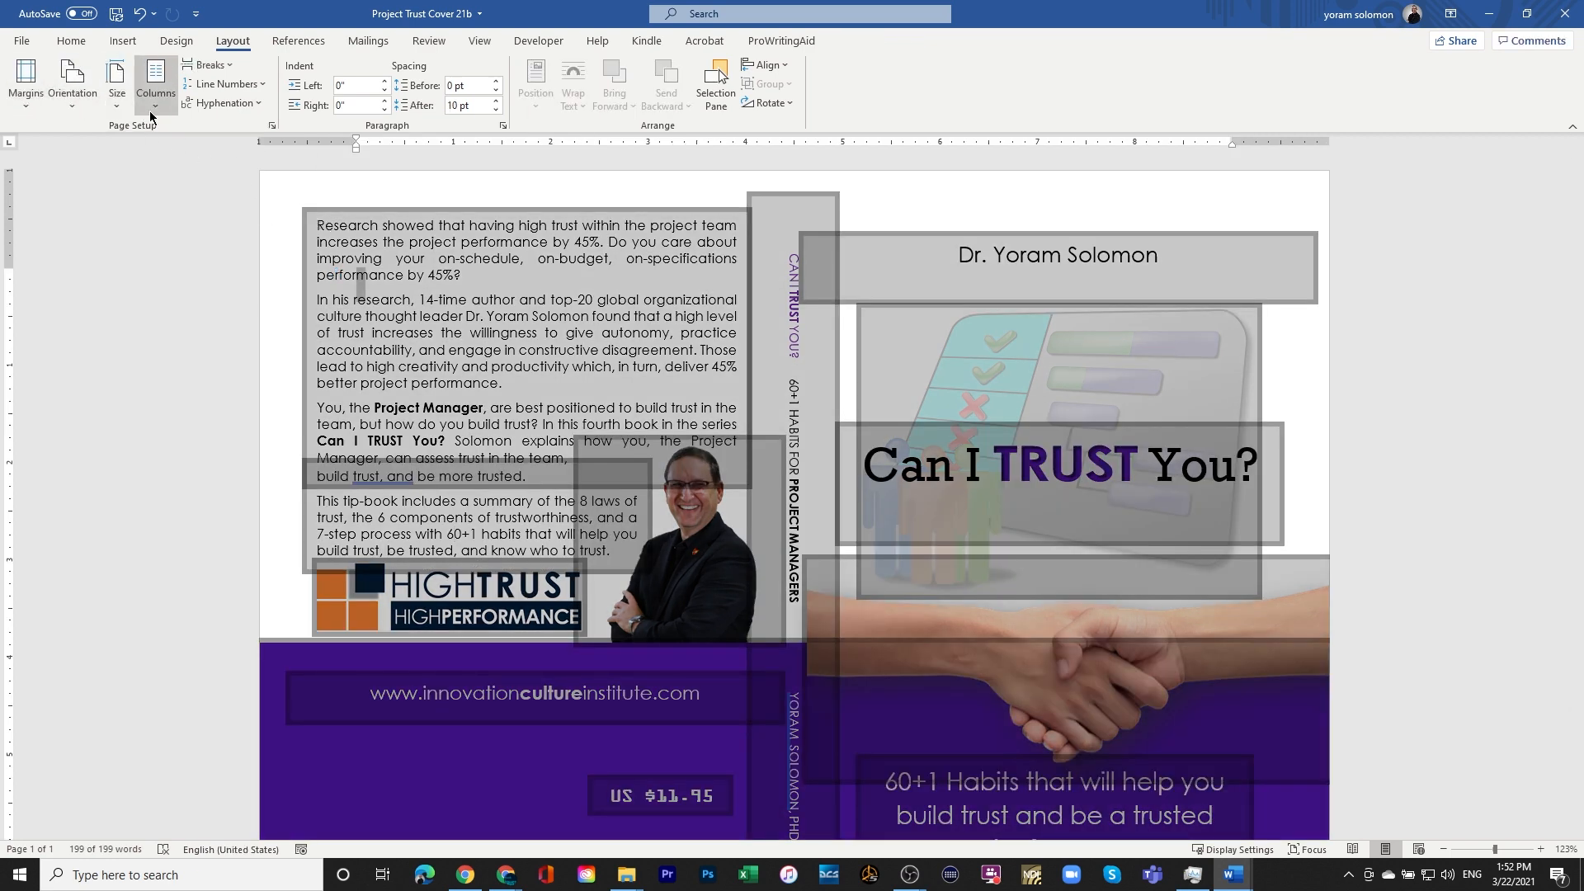
left_click(116, 104)
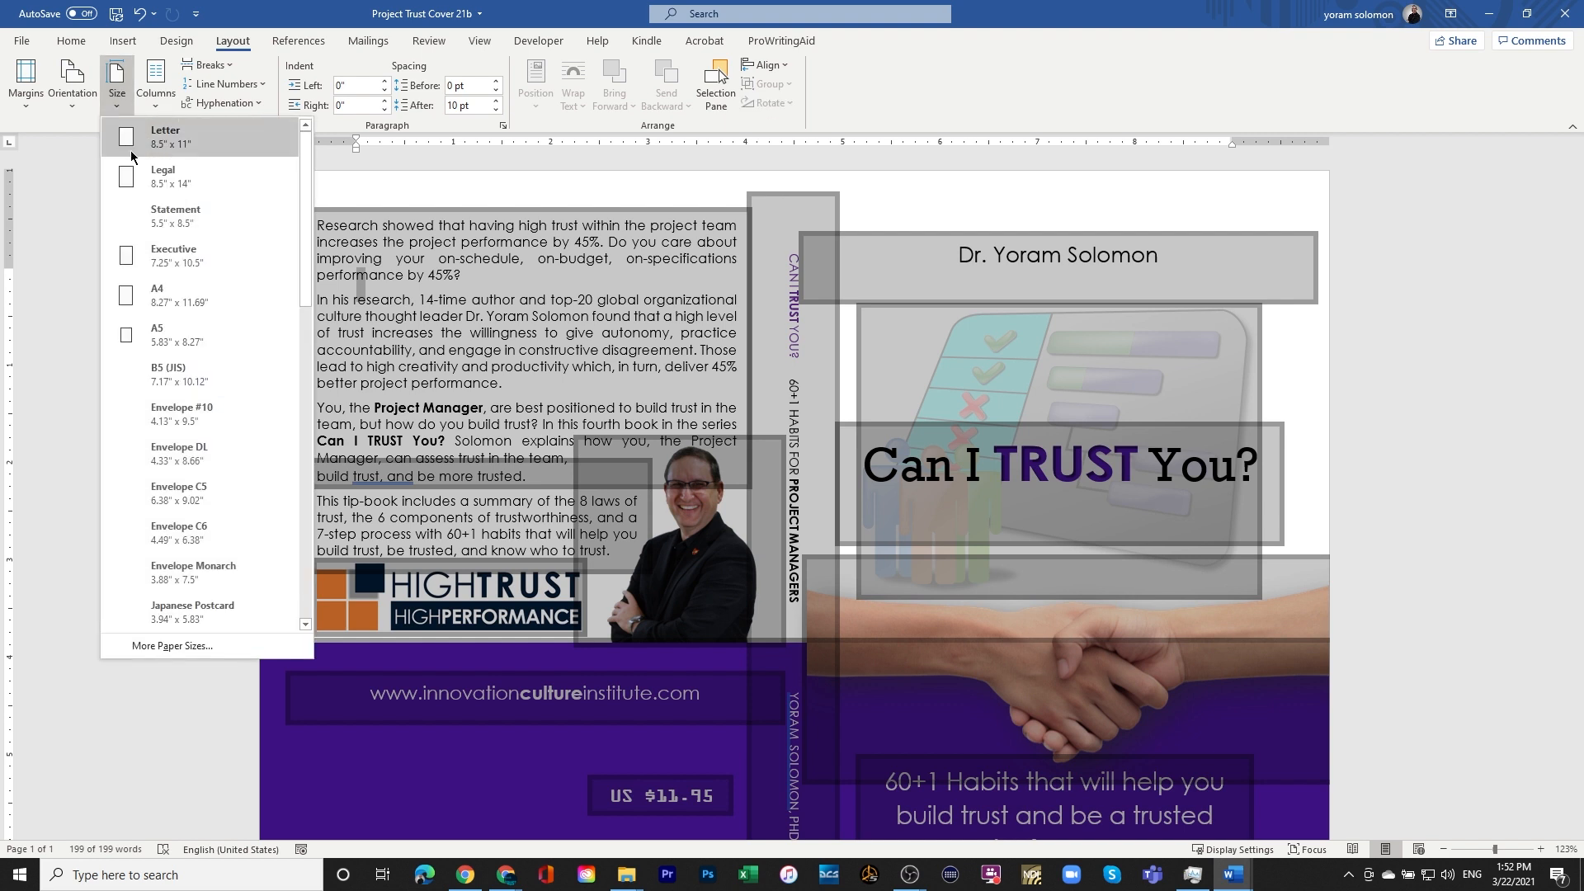
left_click(167, 648)
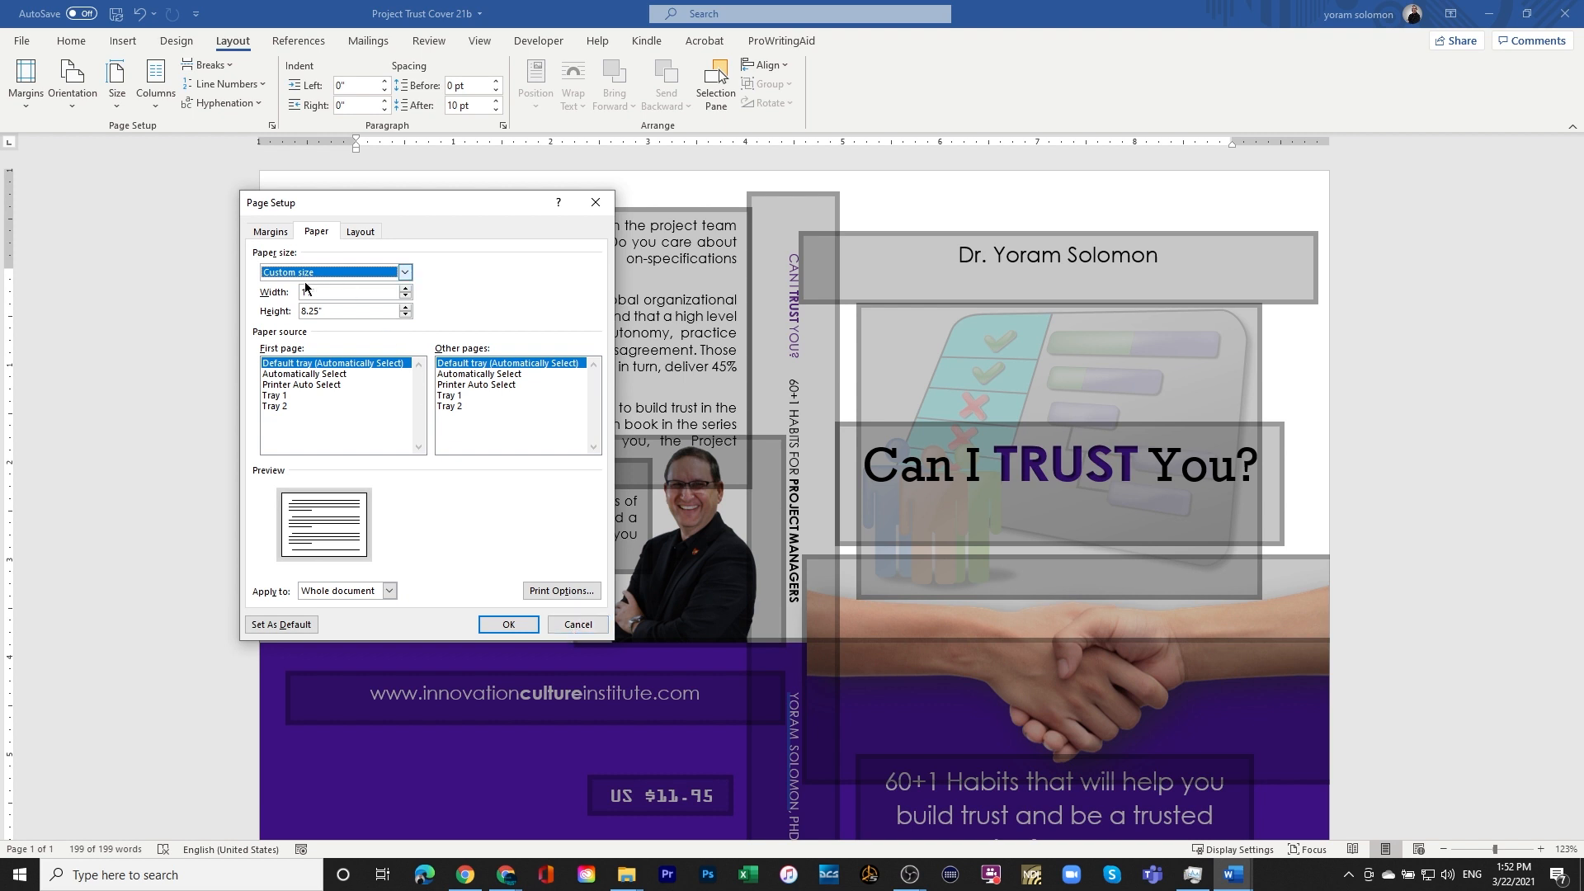
left_click(573, 627)
left_click(669, 189)
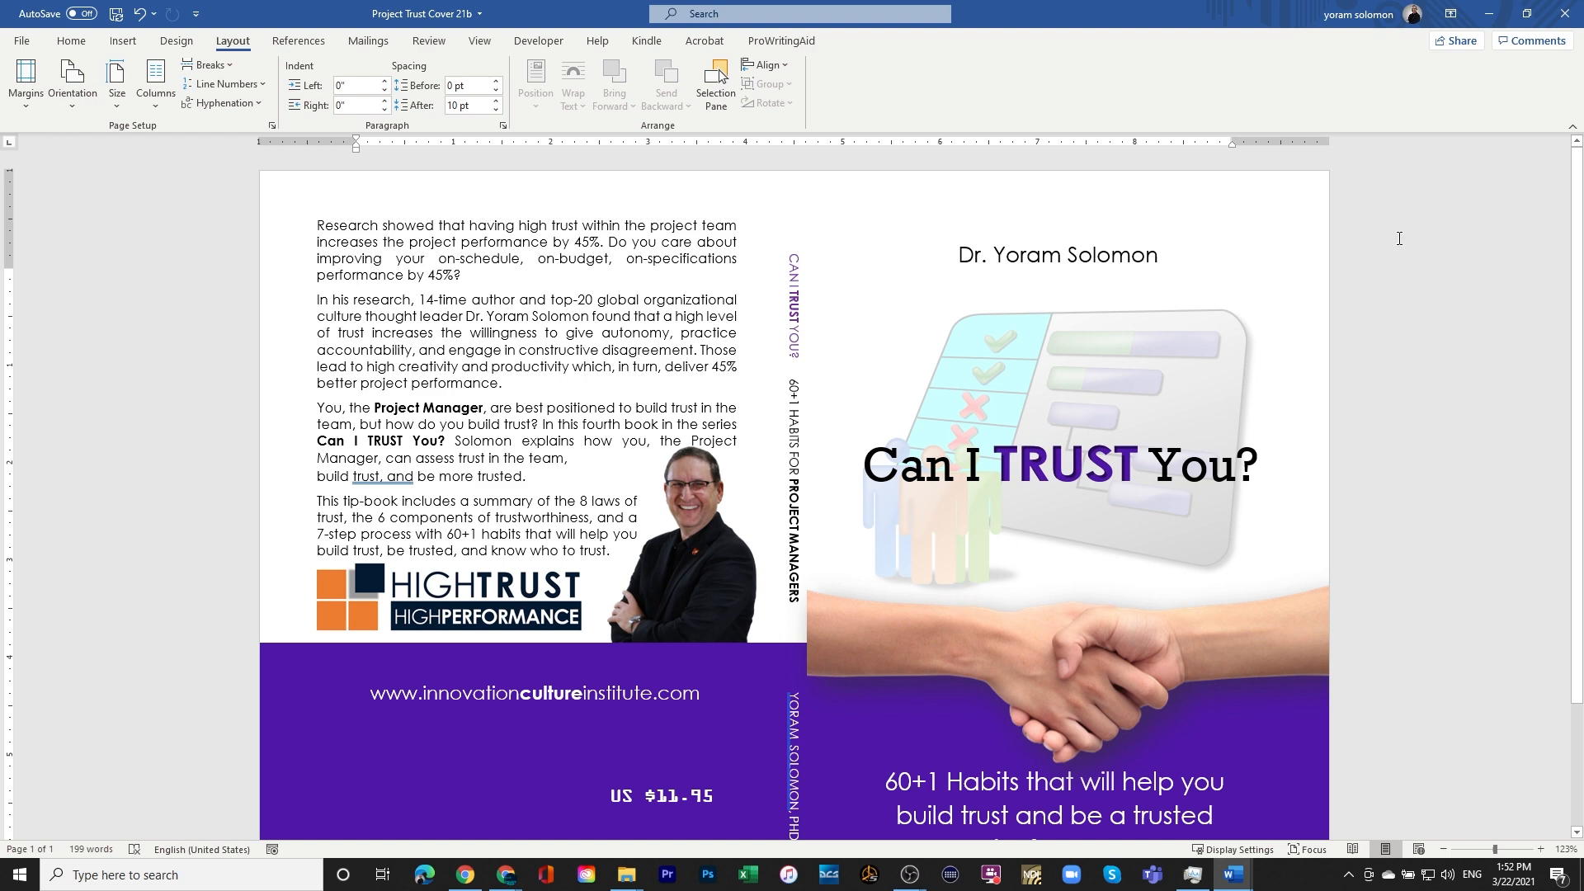
- Return to Chrome, open Kindle Direct Publishing in a new browser tab and sign in to the bookshelf
left_click(1488, 21)
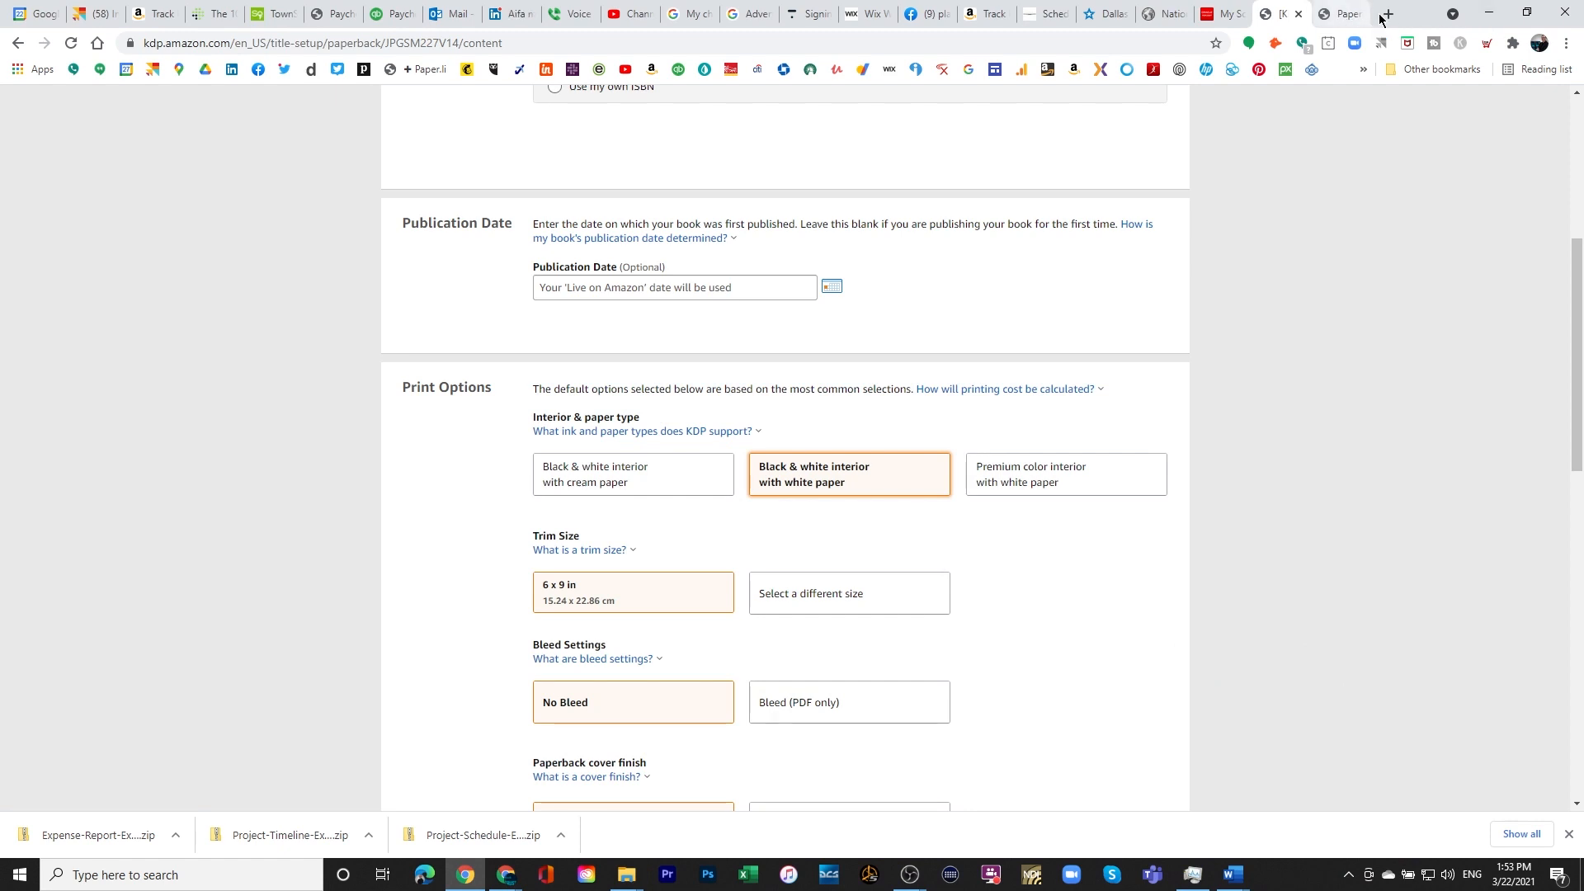
left_click(1388, 14)
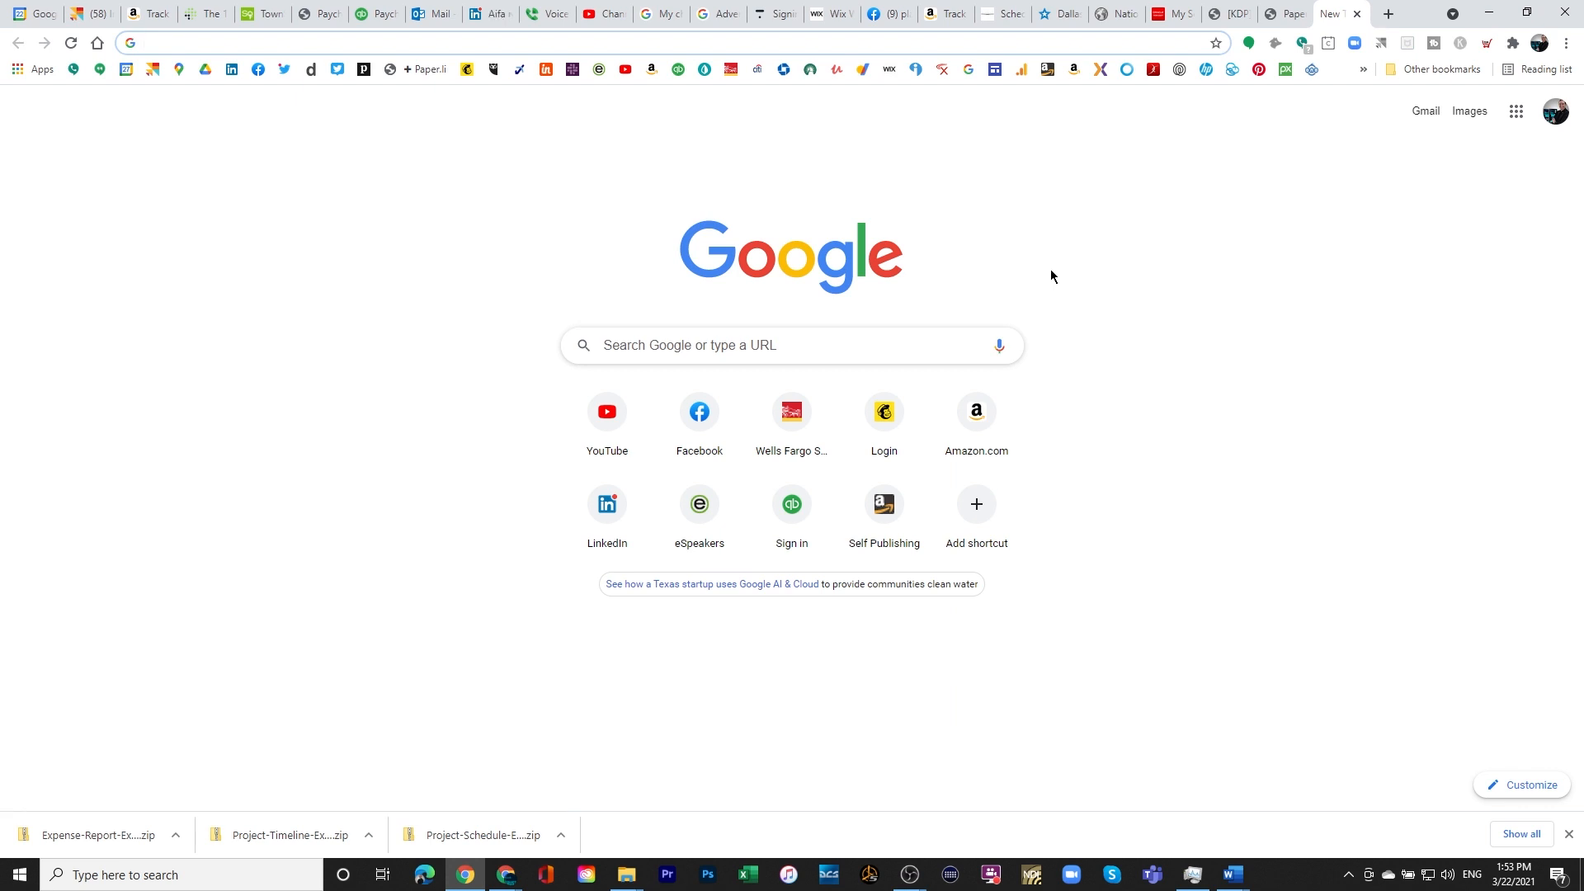
left_click(884, 506)
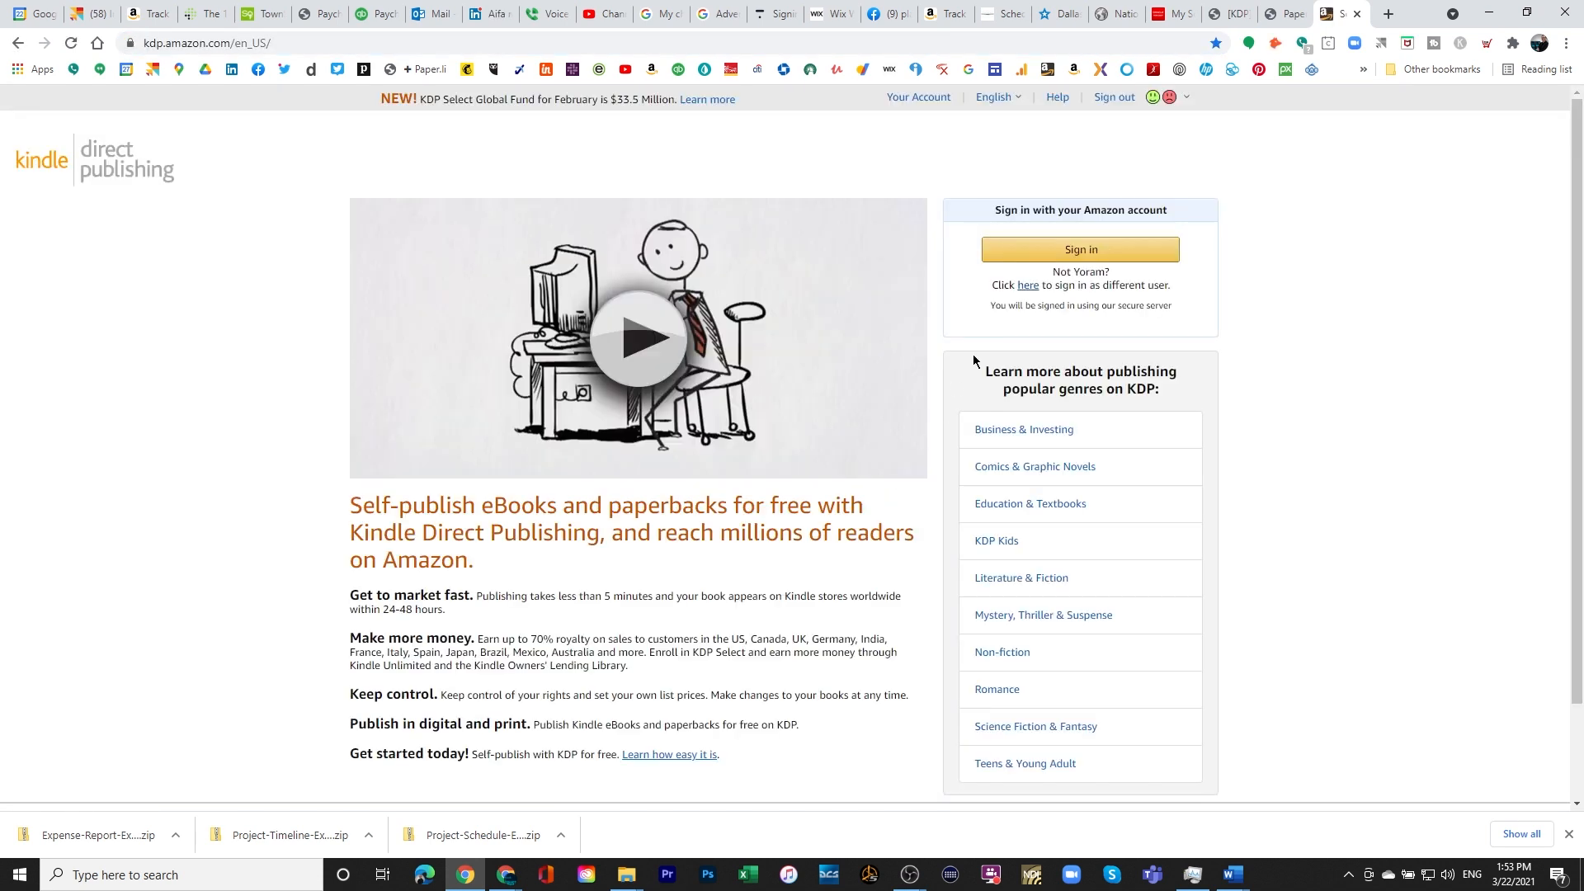
left_click(1071, 259)
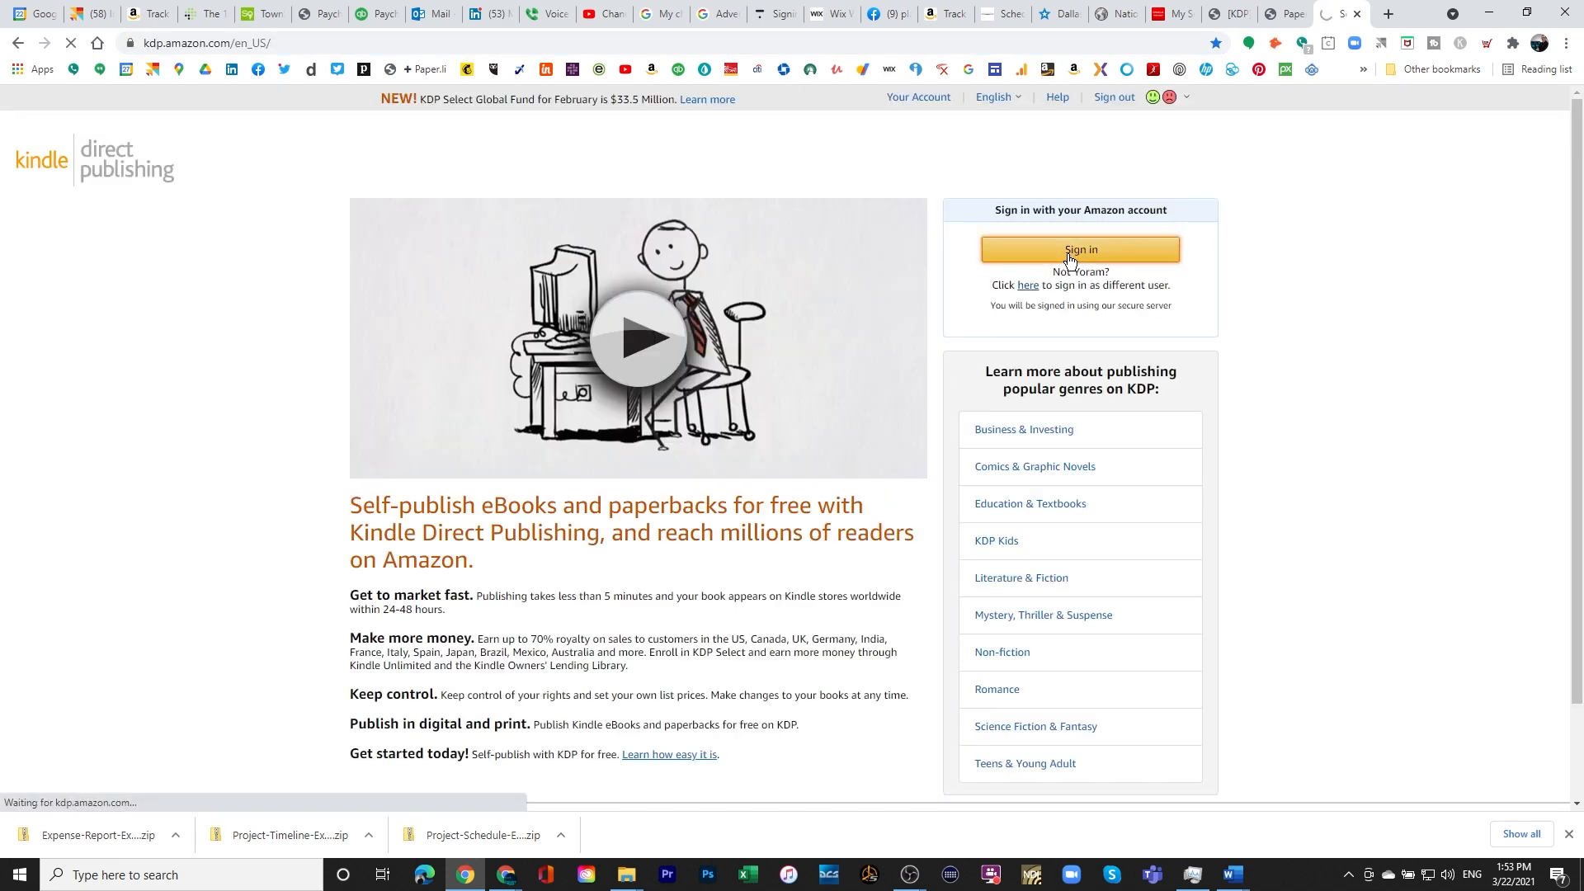
- Look through all three pages of the bookshelf for the published "Can I Trust You?: 50+1 Habits" book
scroll(766, 427, "down", 7)
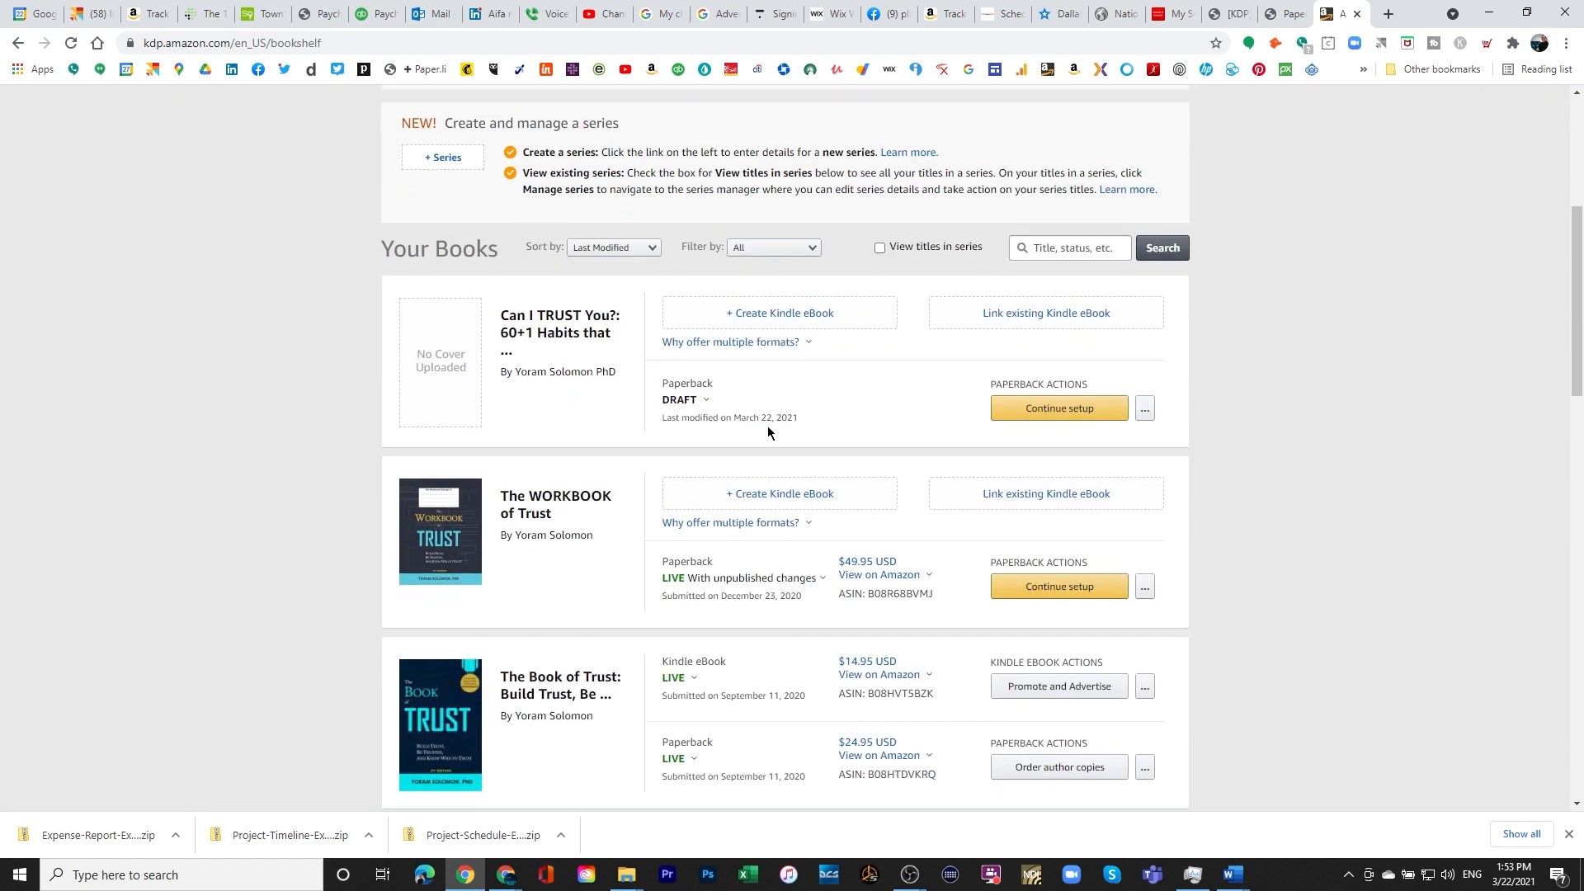
scroll(765, 428, "down", 2)
scroll(760, 442, "up", 4)
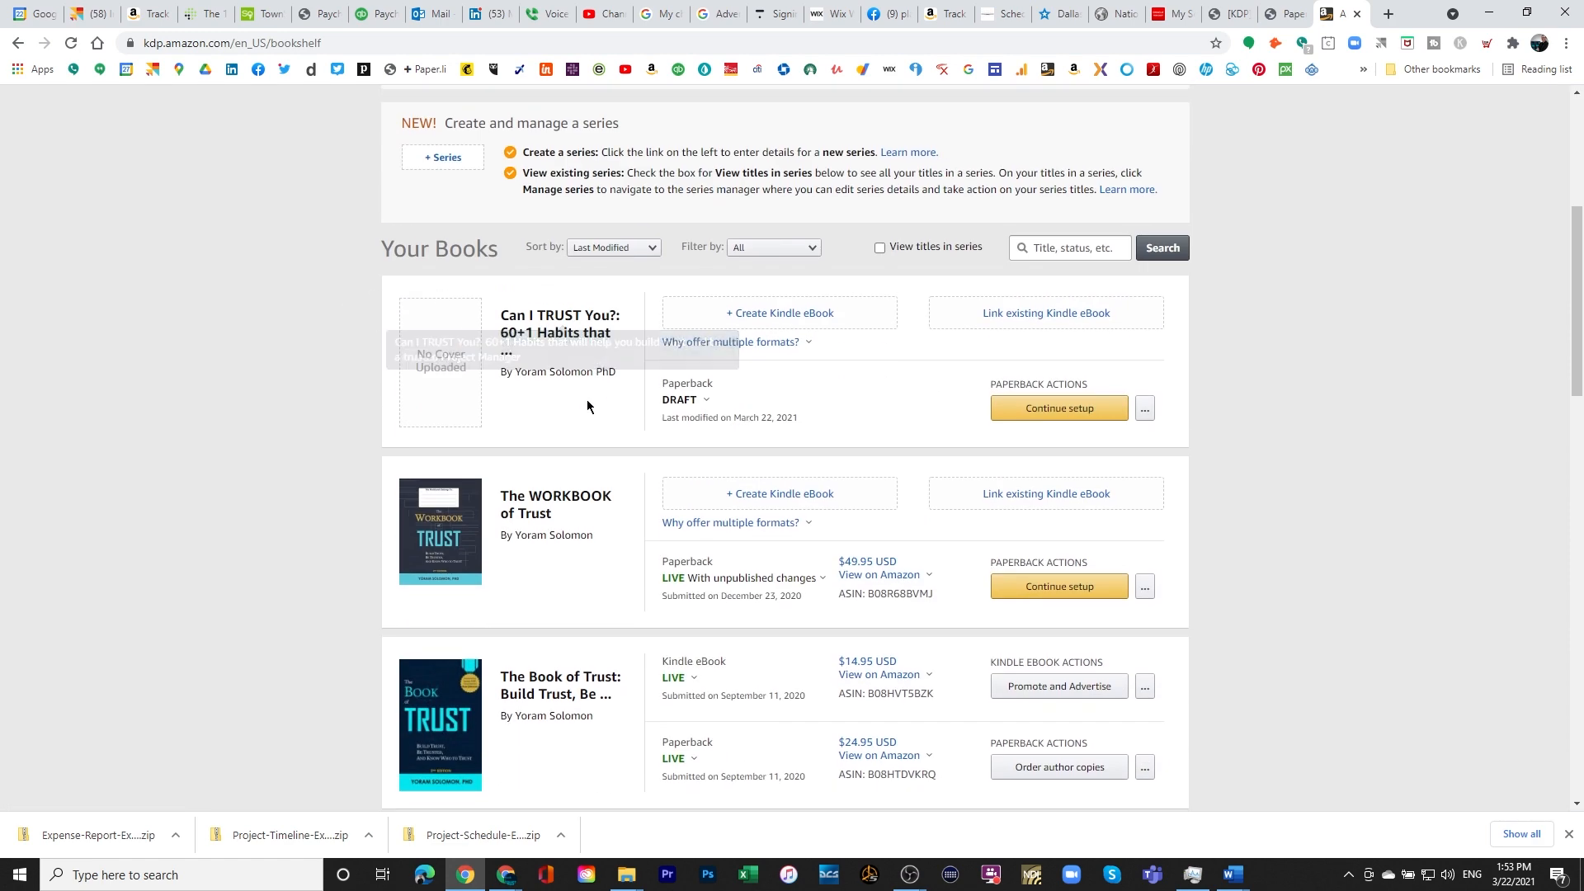
scroll(739, 420, "down", 15)
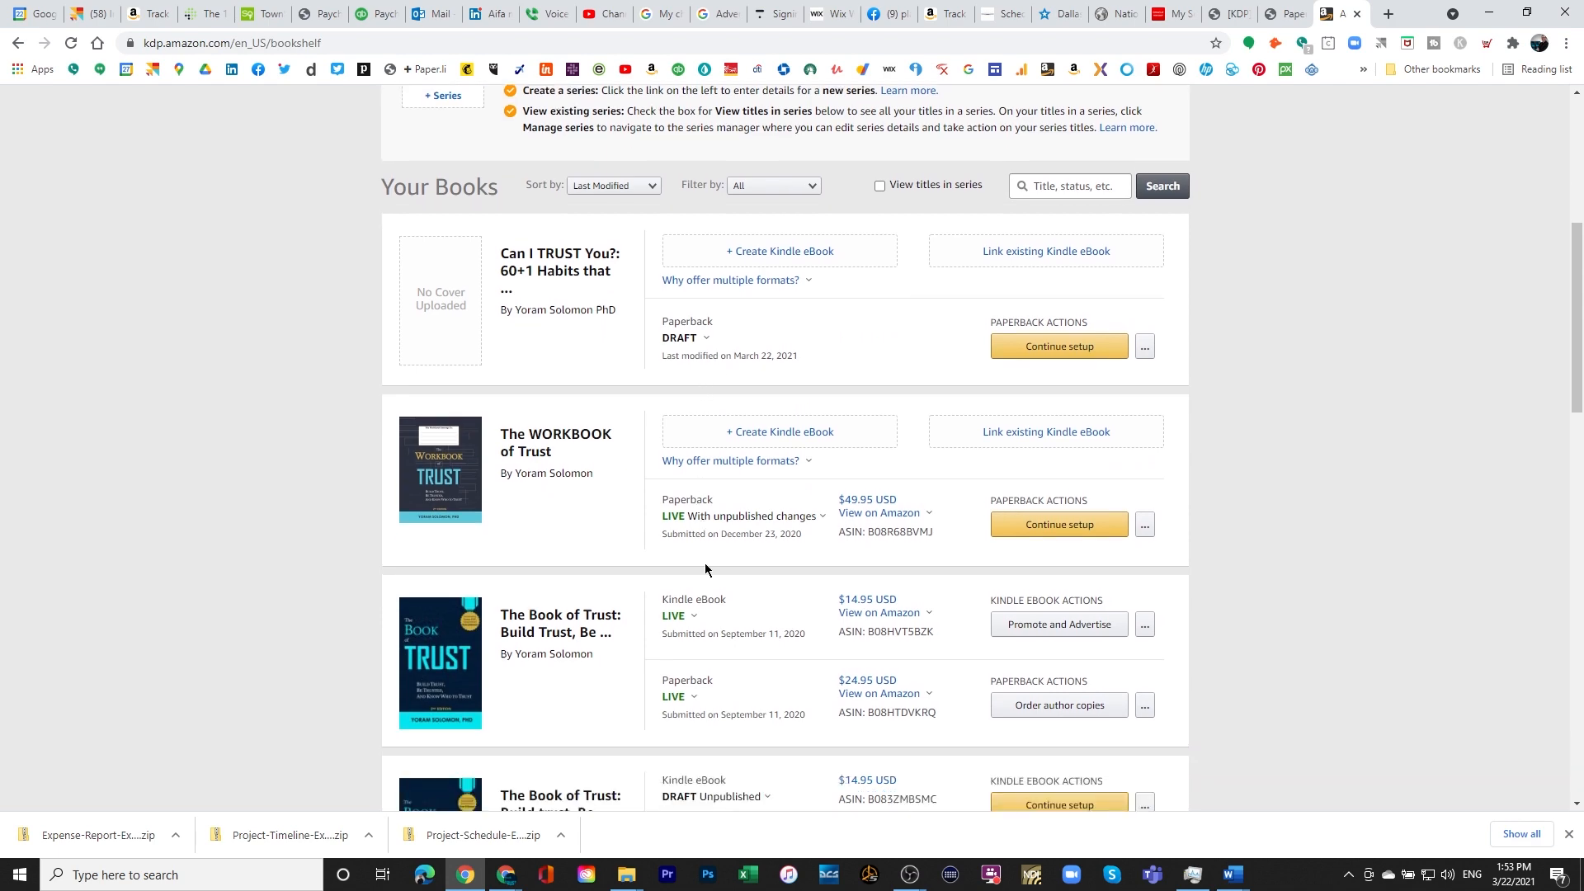
scroll(720, 582, "down", 6)
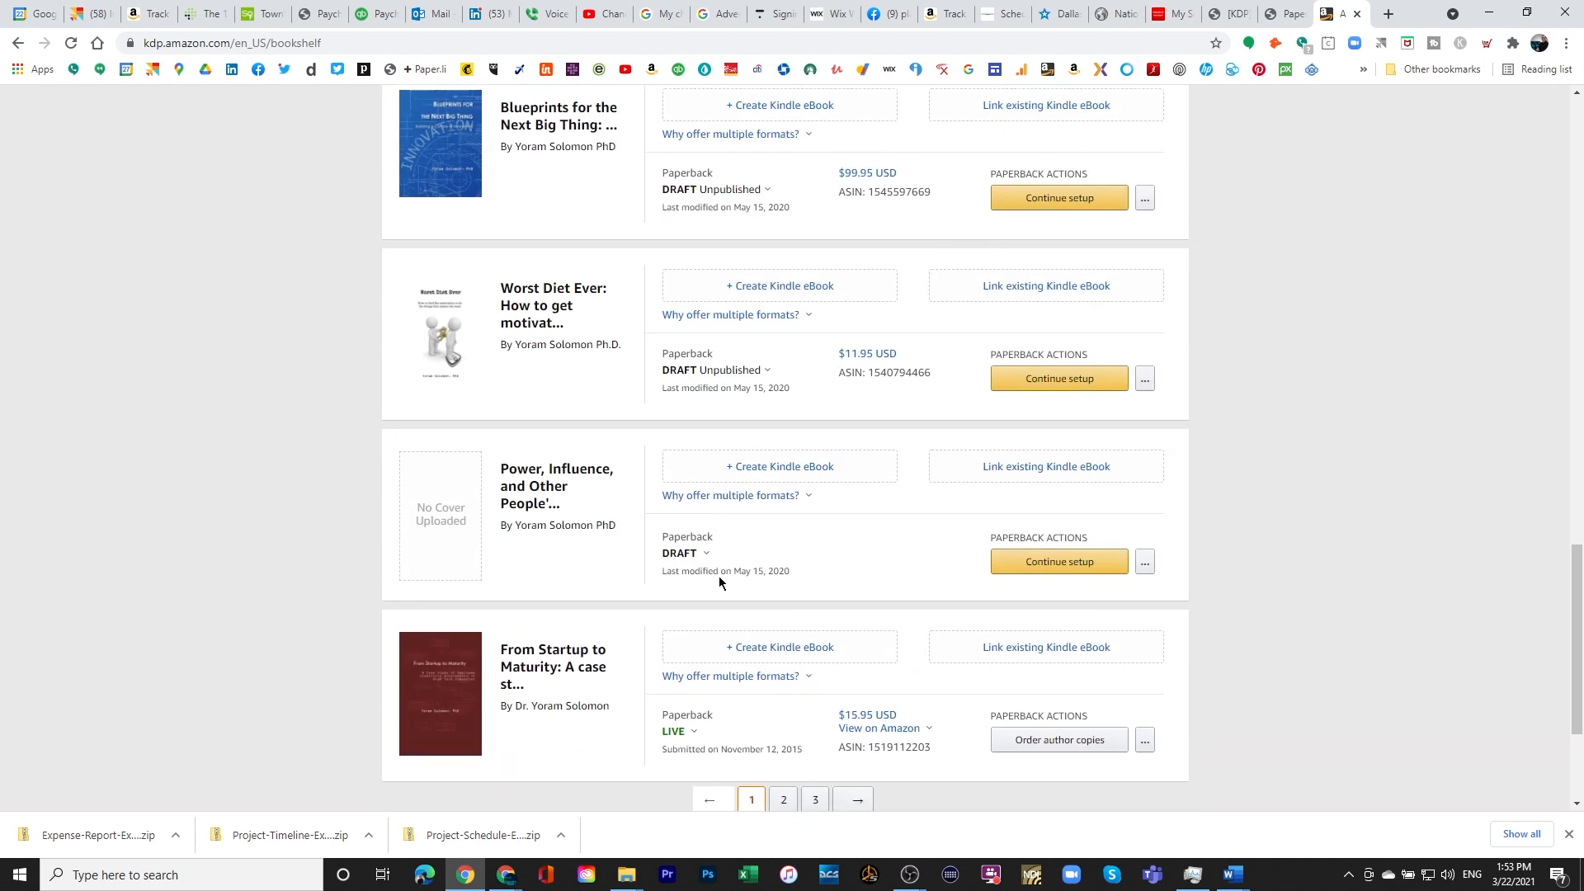
left_click(782, 562)
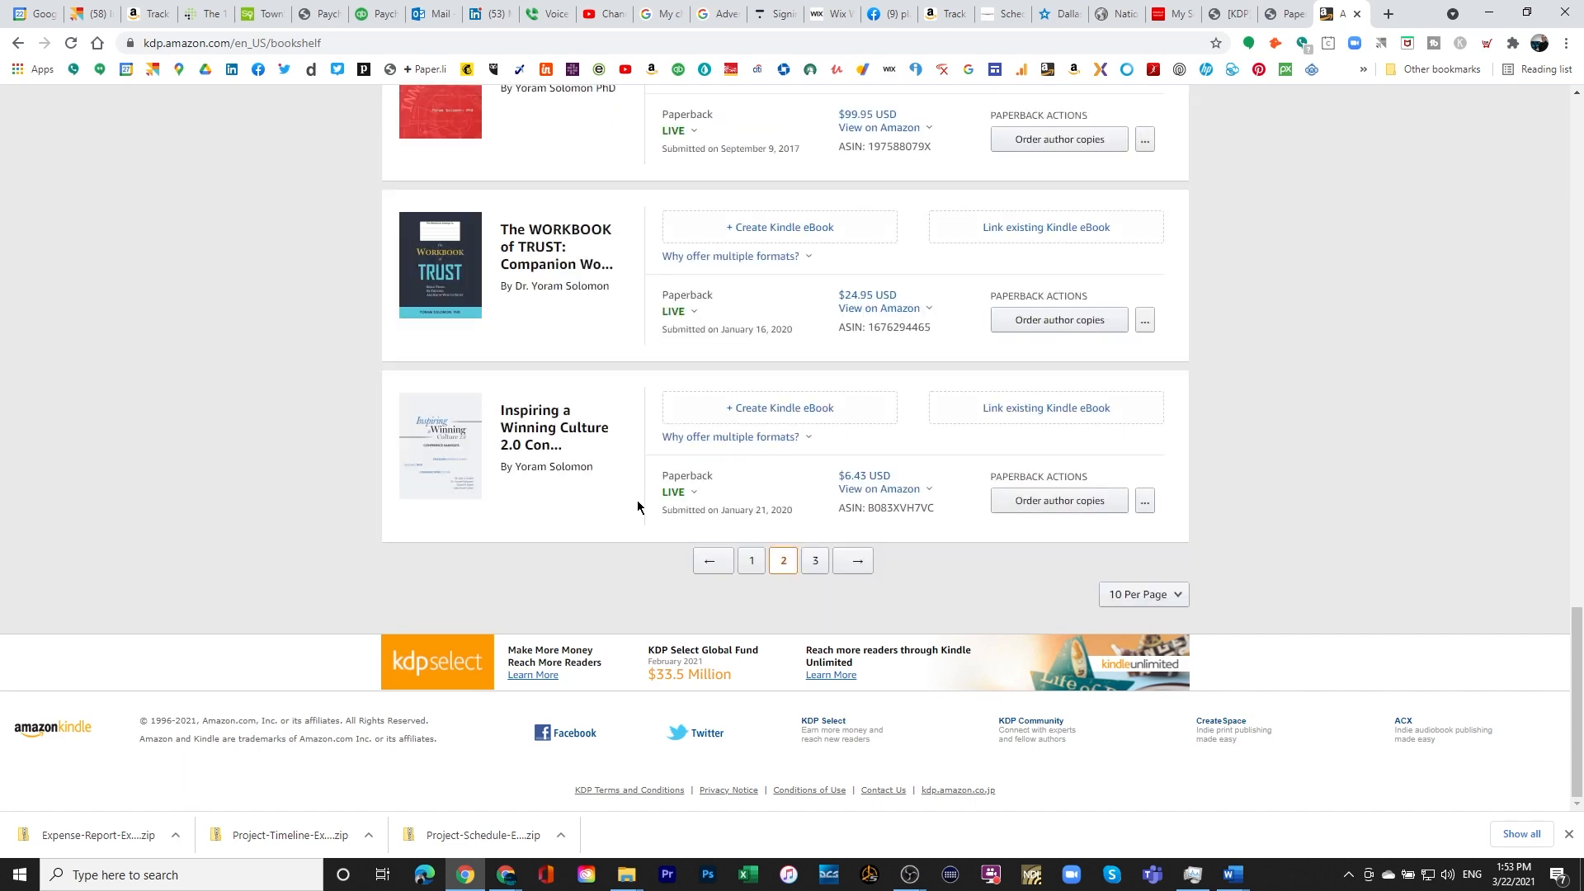
scroll(637, 507, "up", 8)
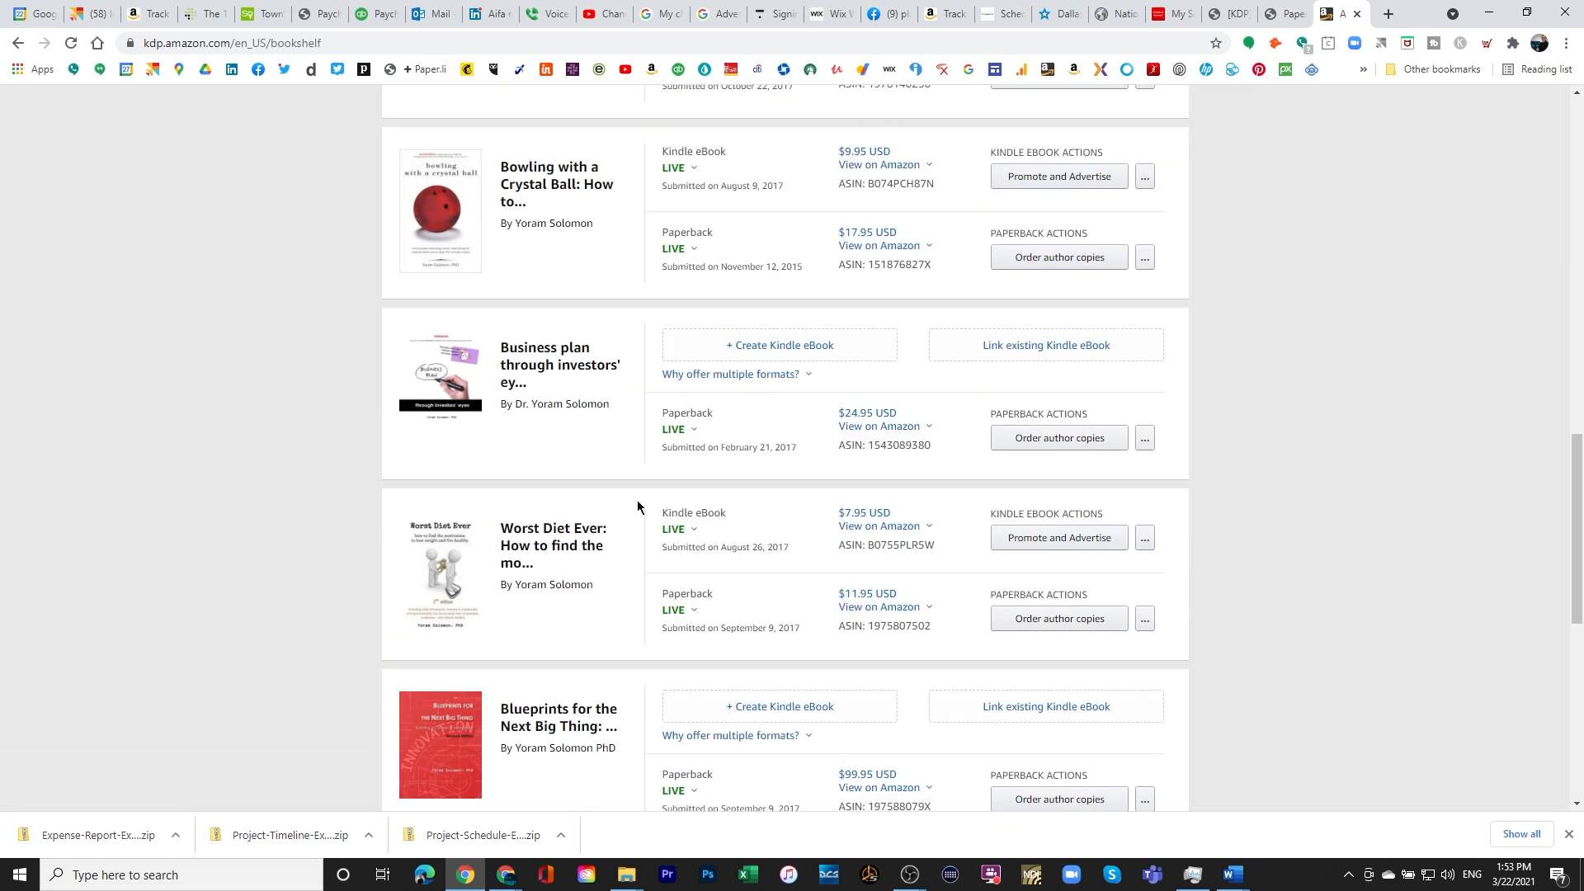
scroll(634, 503, "up", 14)
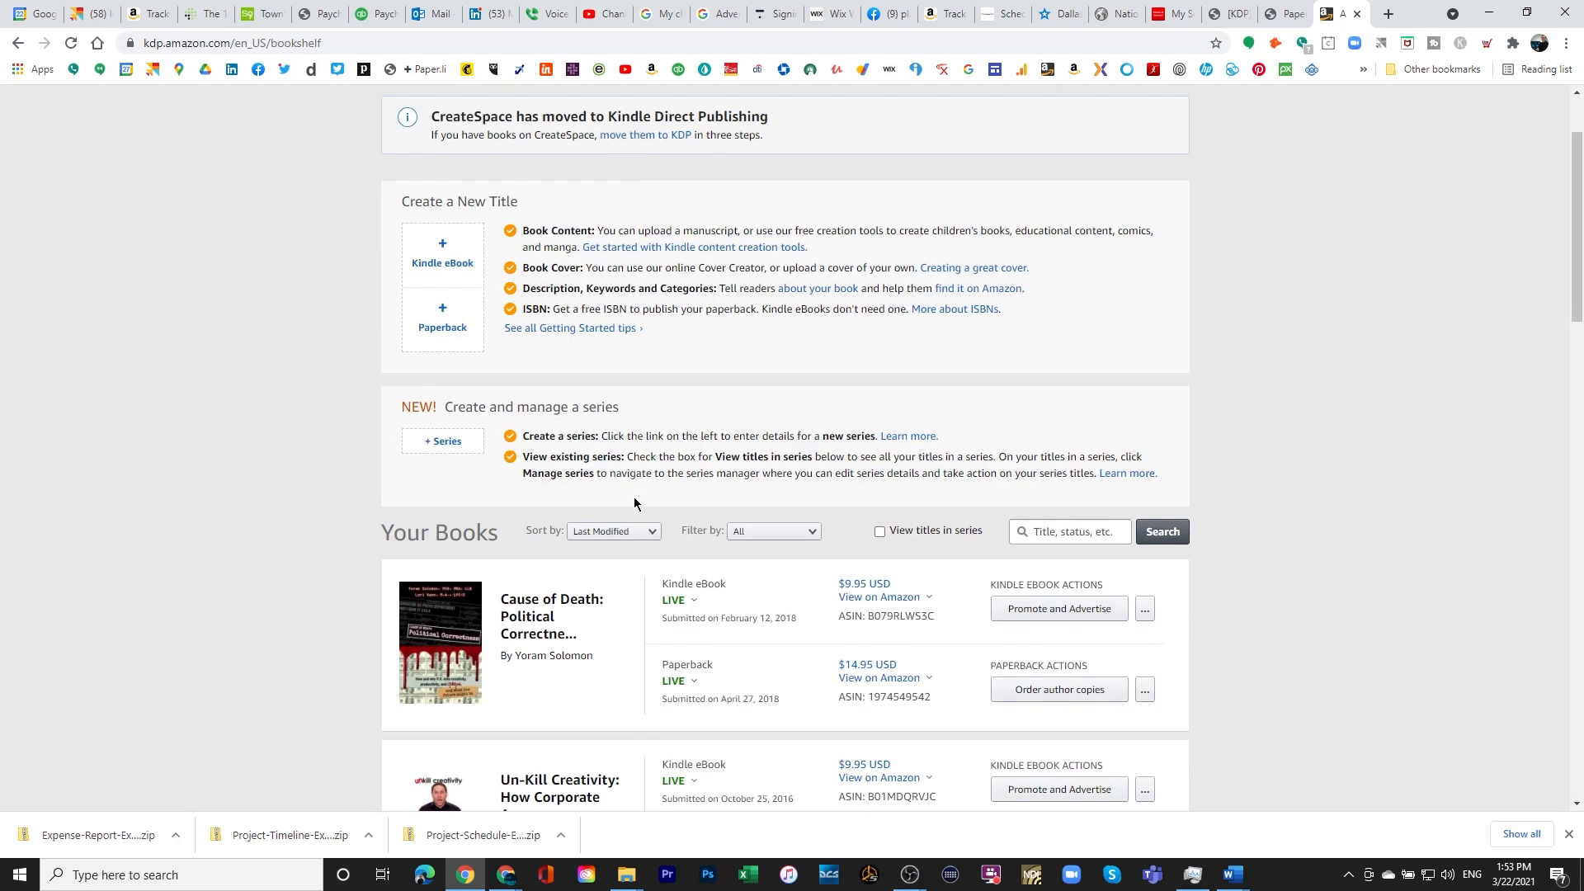
scroll(632, 503, "down", 7)
scroll(633, 504, "down", 15)
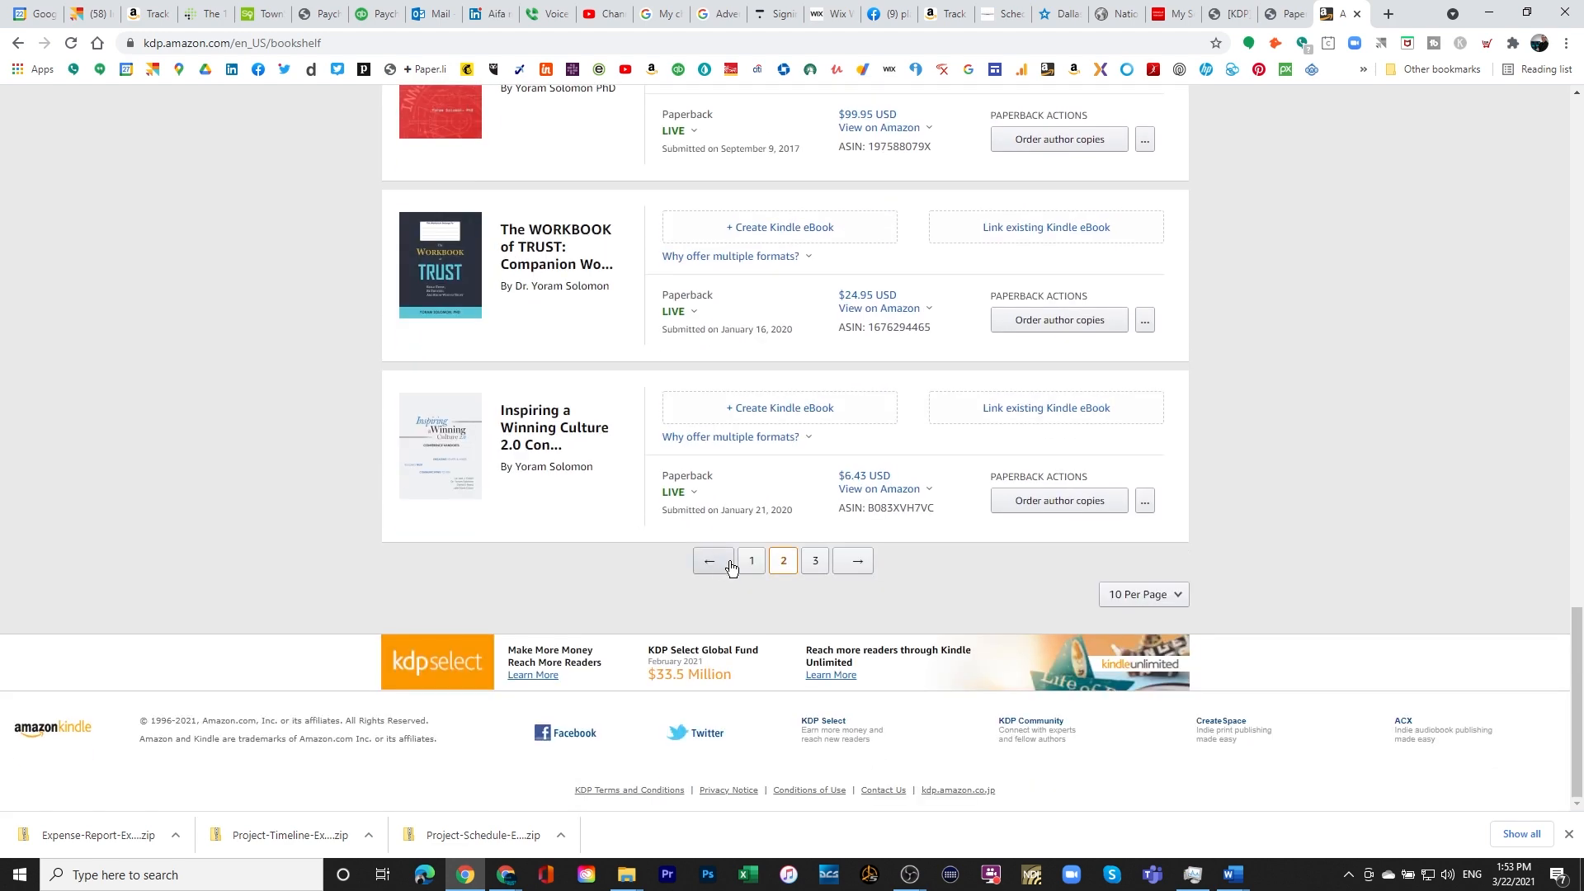
left_click(815, 561)
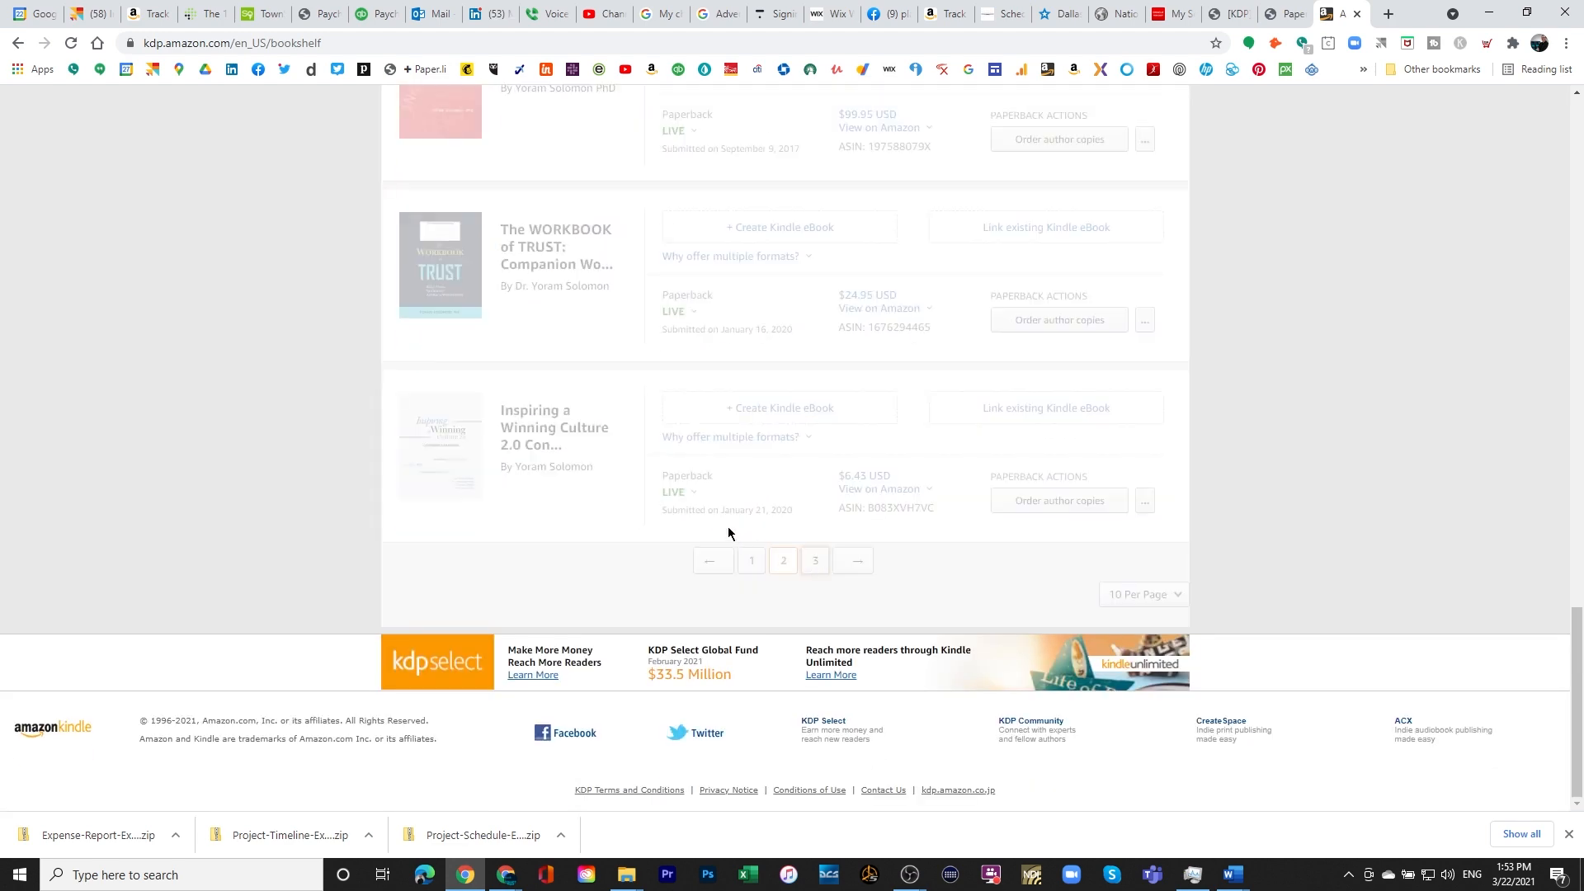
scroll(676, 466, "up", 4)
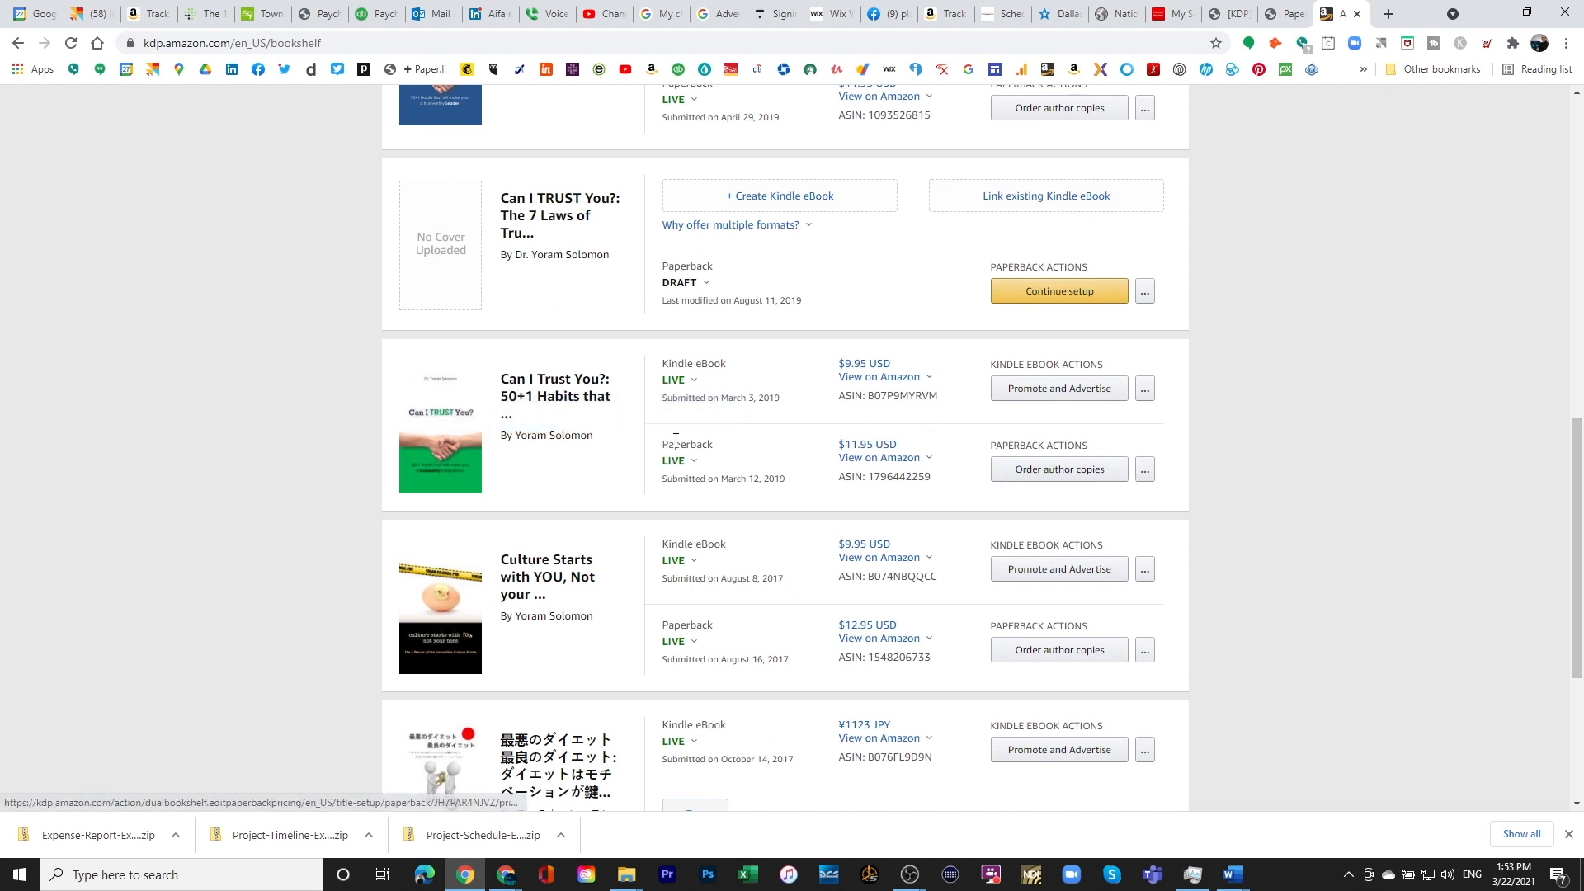
- Open the published 50+1 Habits paperback's details, continue to its content page without saving, and check its print options
left_click(1145, 472)
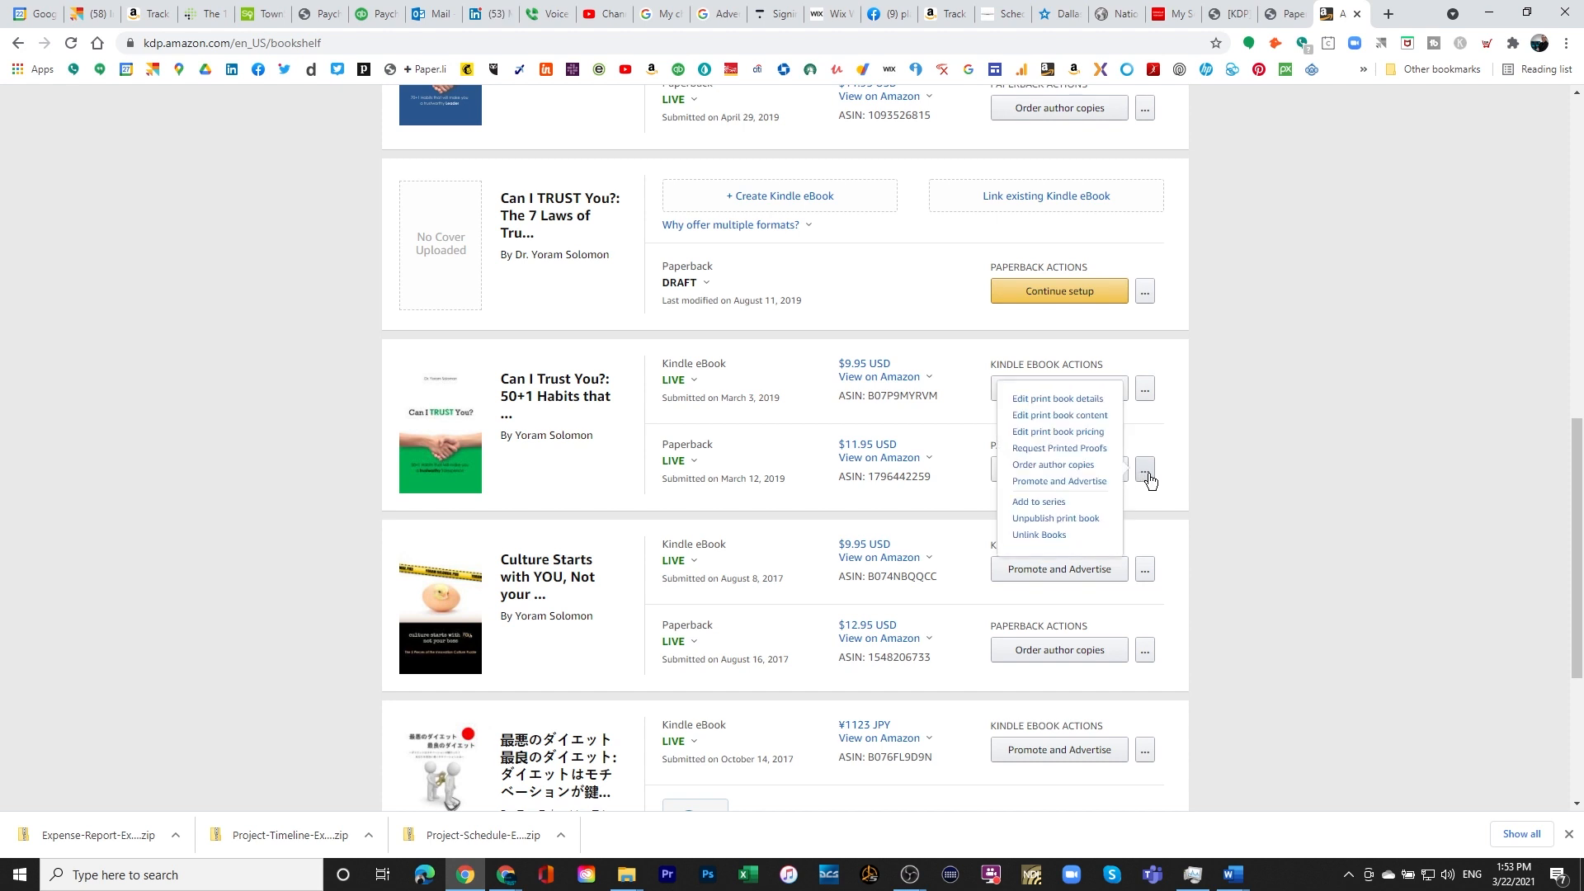
left_click(1056, 399)
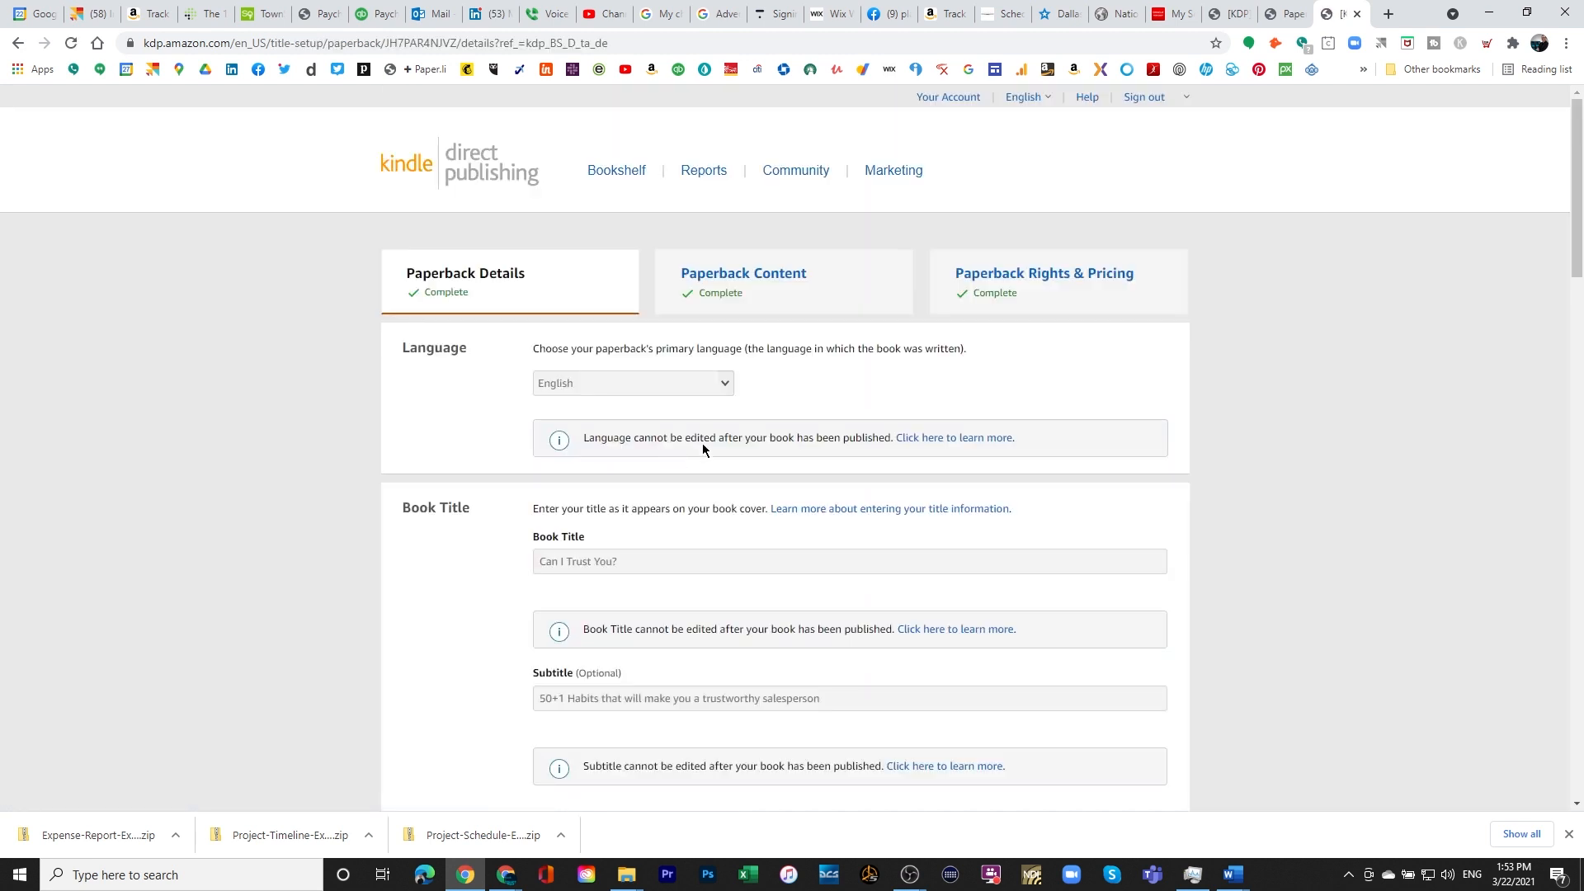
left_click(763, 288)
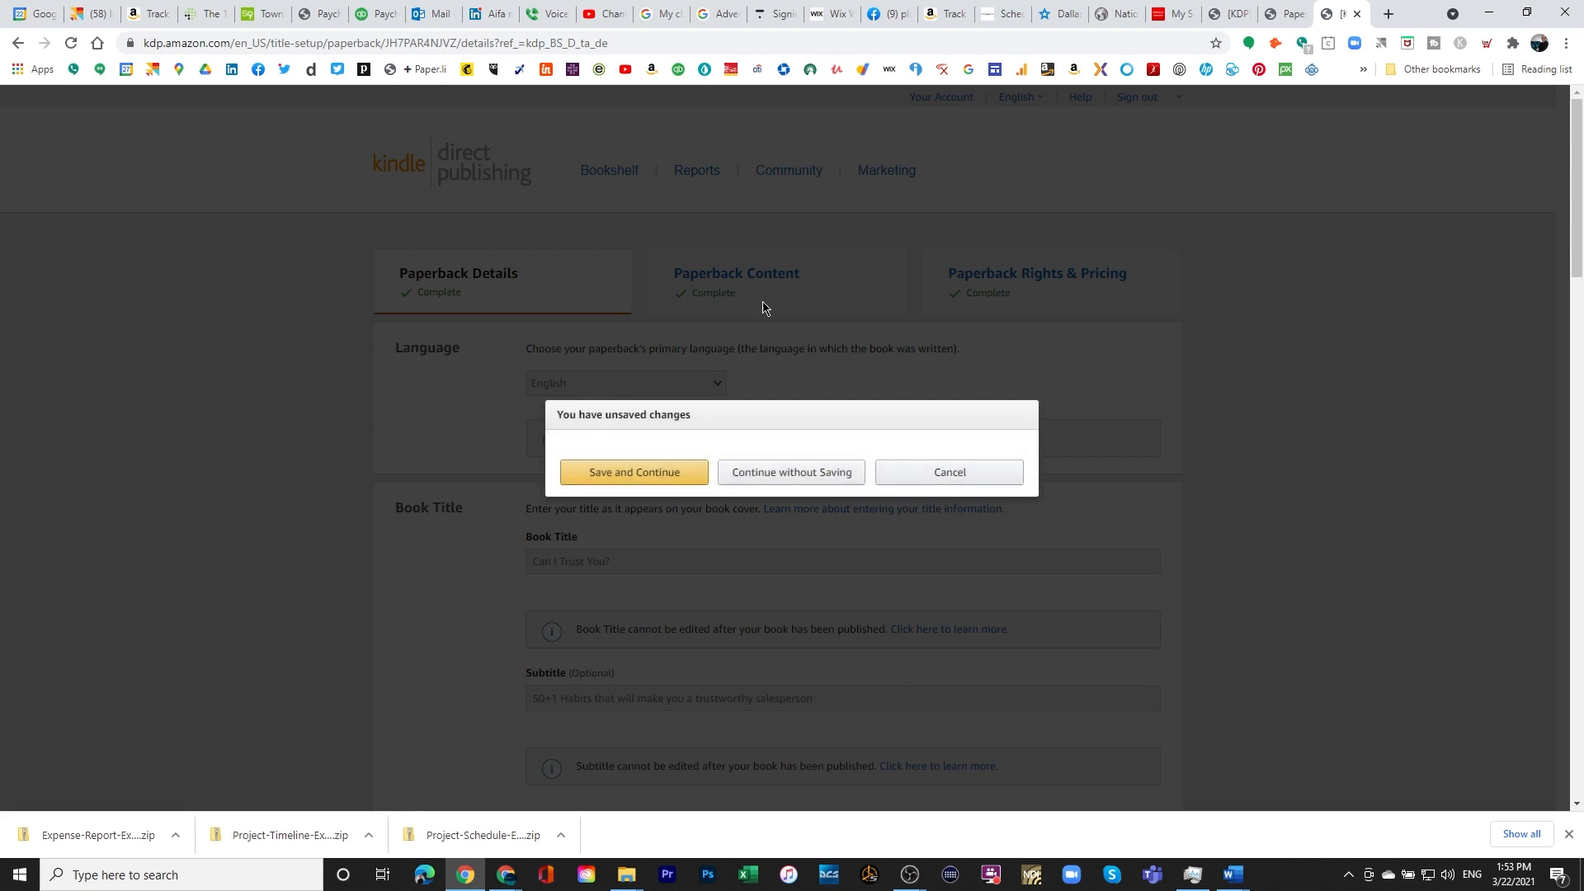
left_click(792, 474)
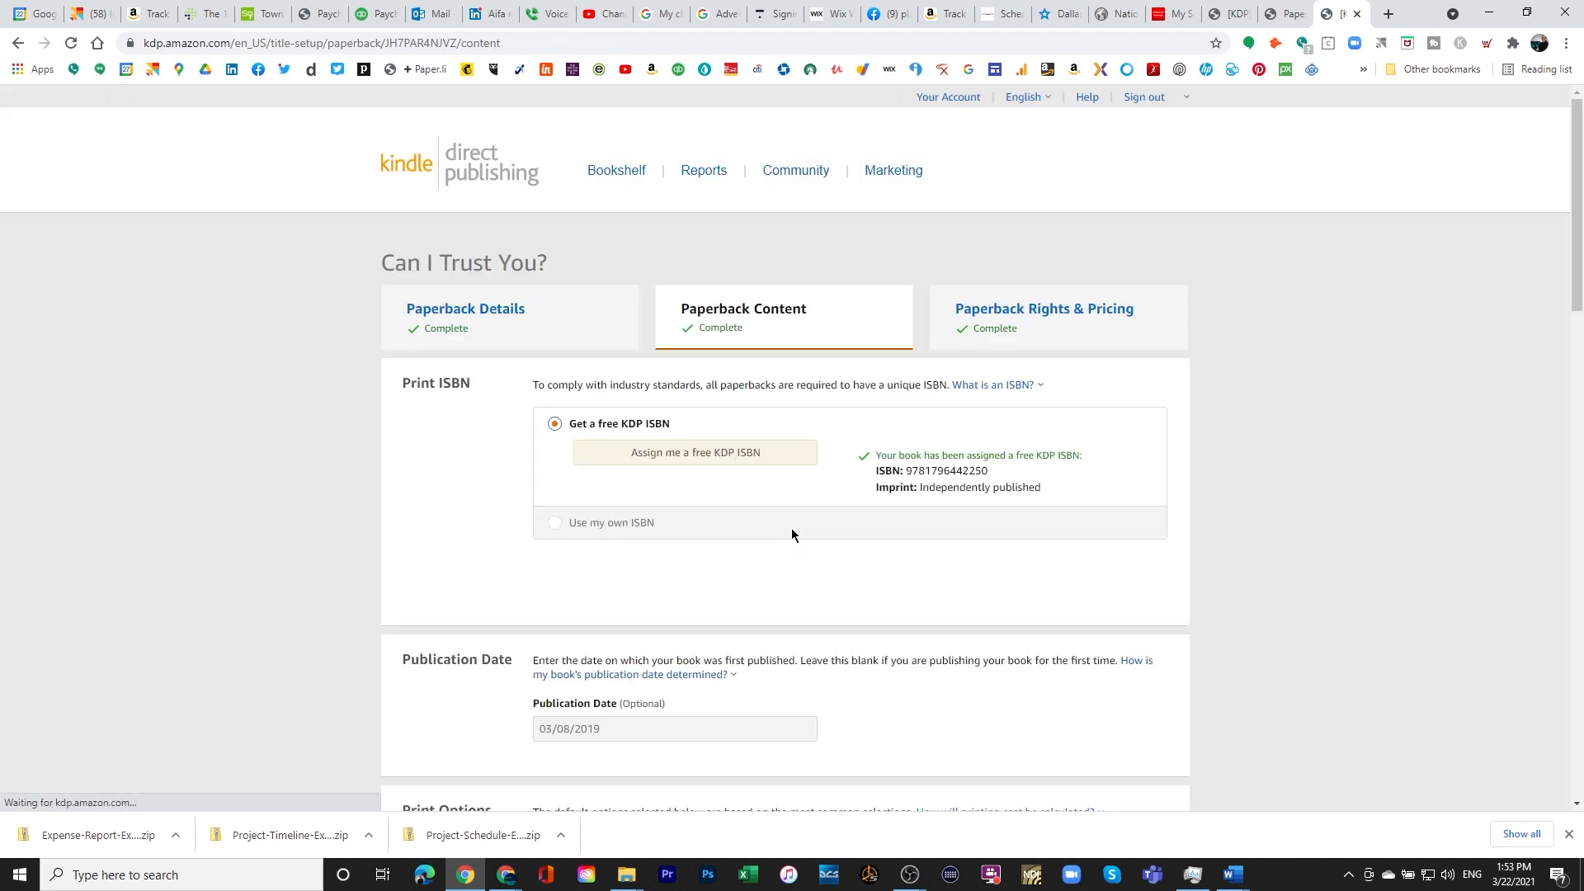
scroll(790, 535, "down", 3)
scroll(790, 534, "down", 3)
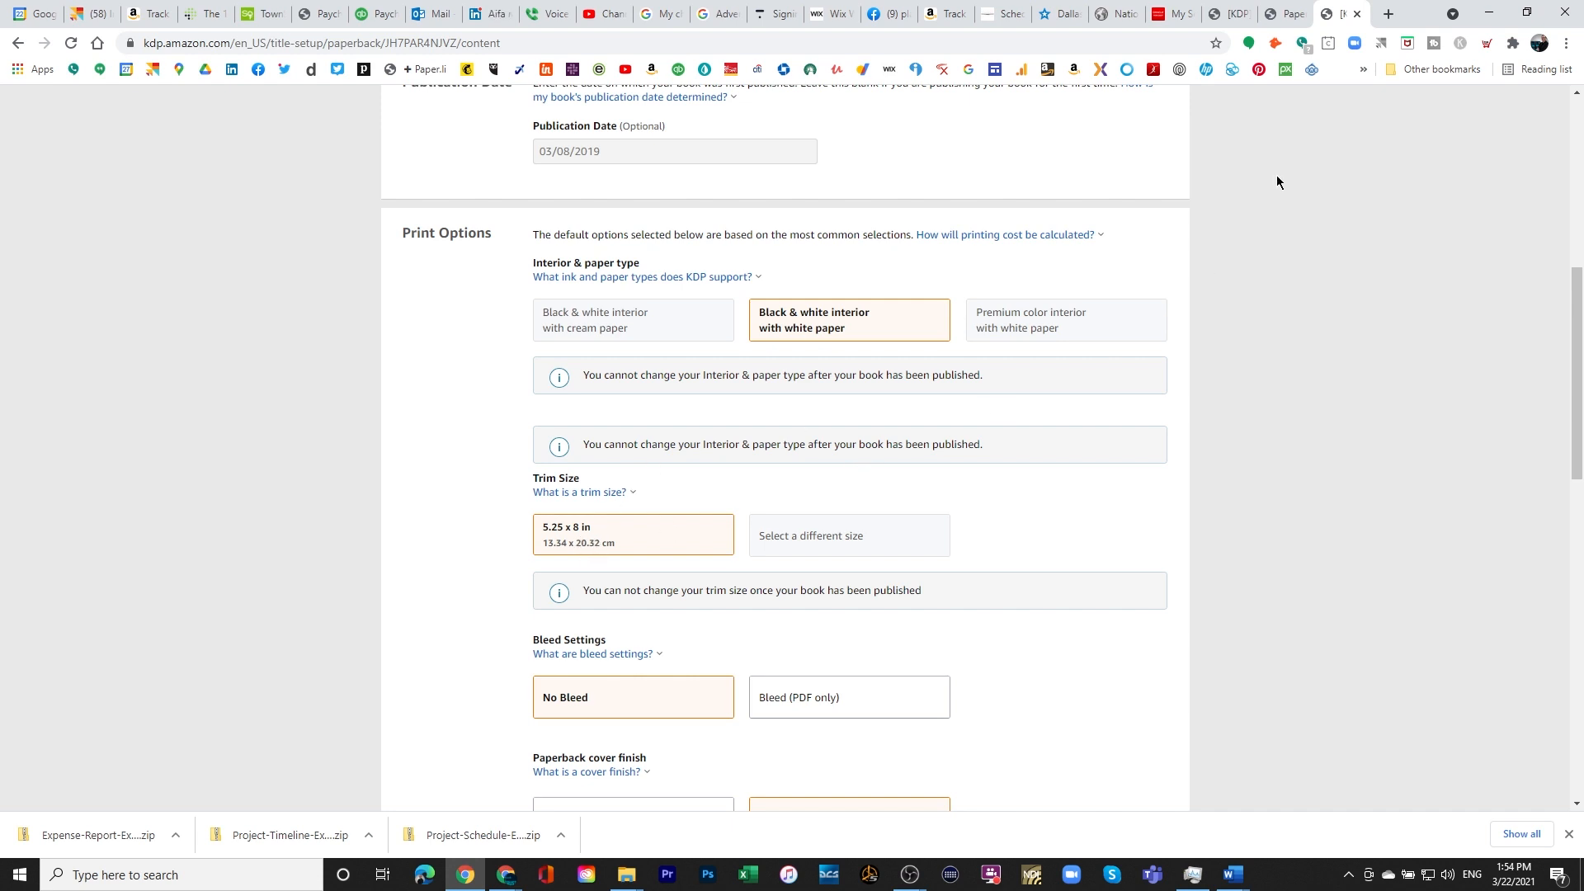
- Return to the new paperback's setup, set its trim size to 5.25 x 8 in, and compare it with the published book
left_click(1228, 14)
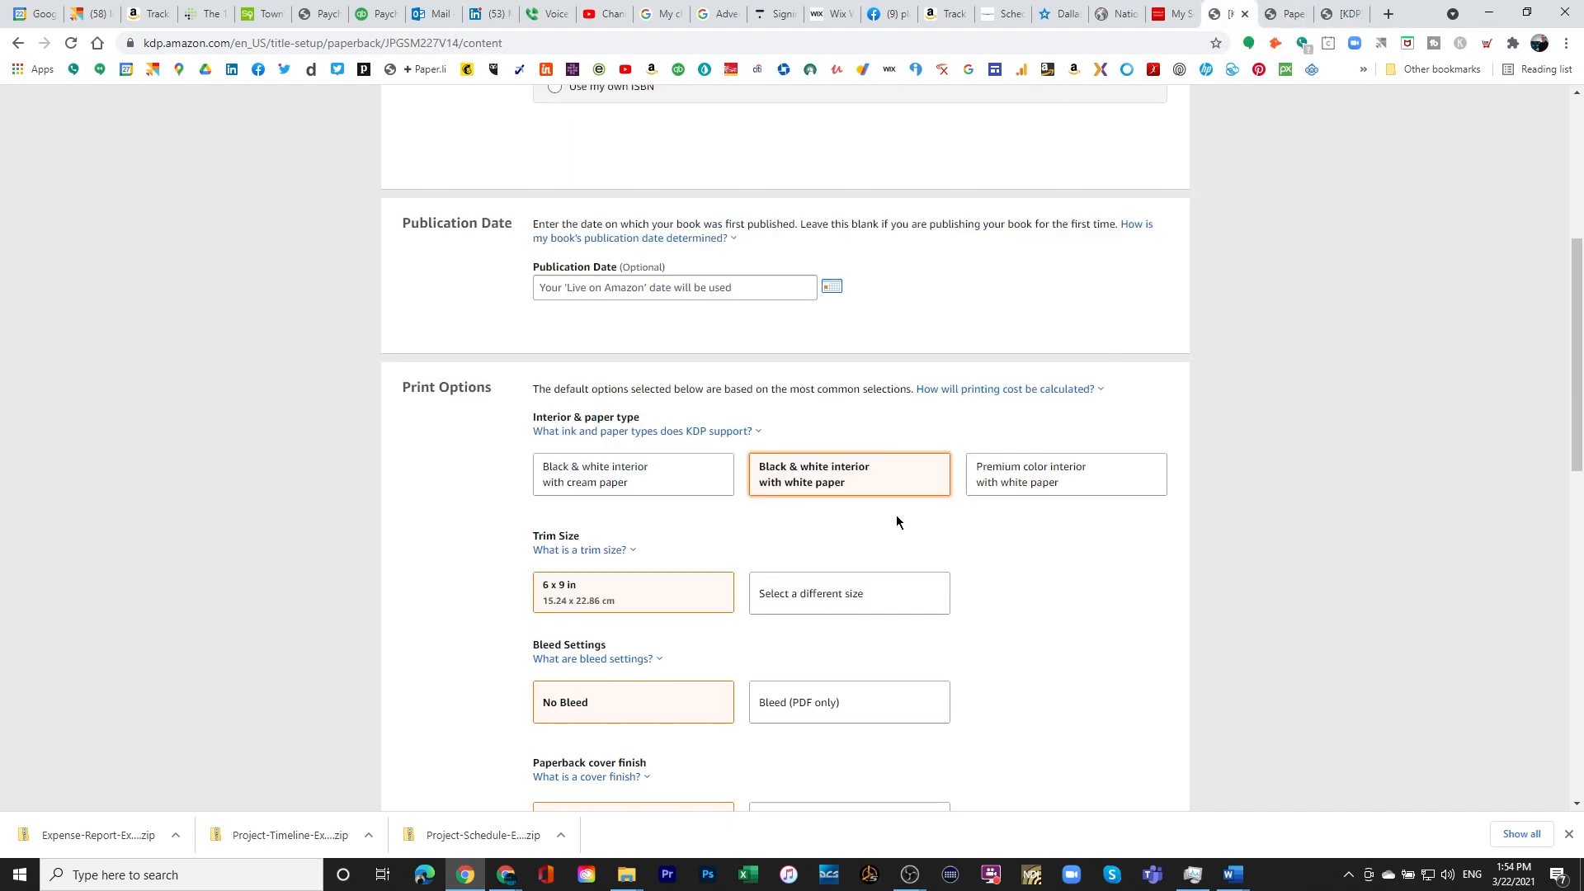
left_click(655, 593)
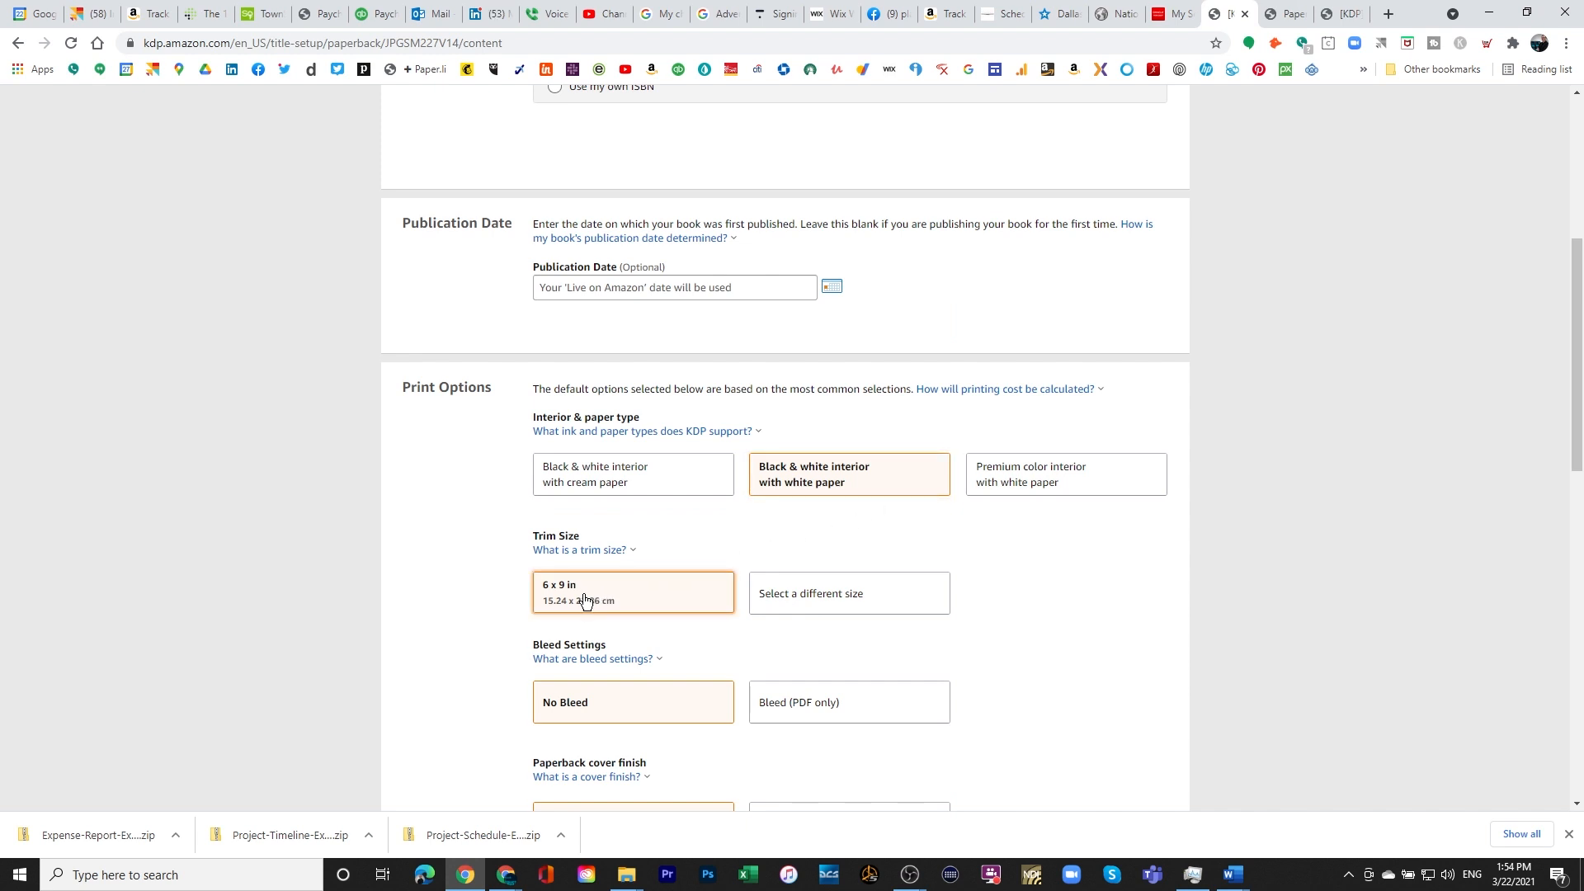
left_click(784, 600)
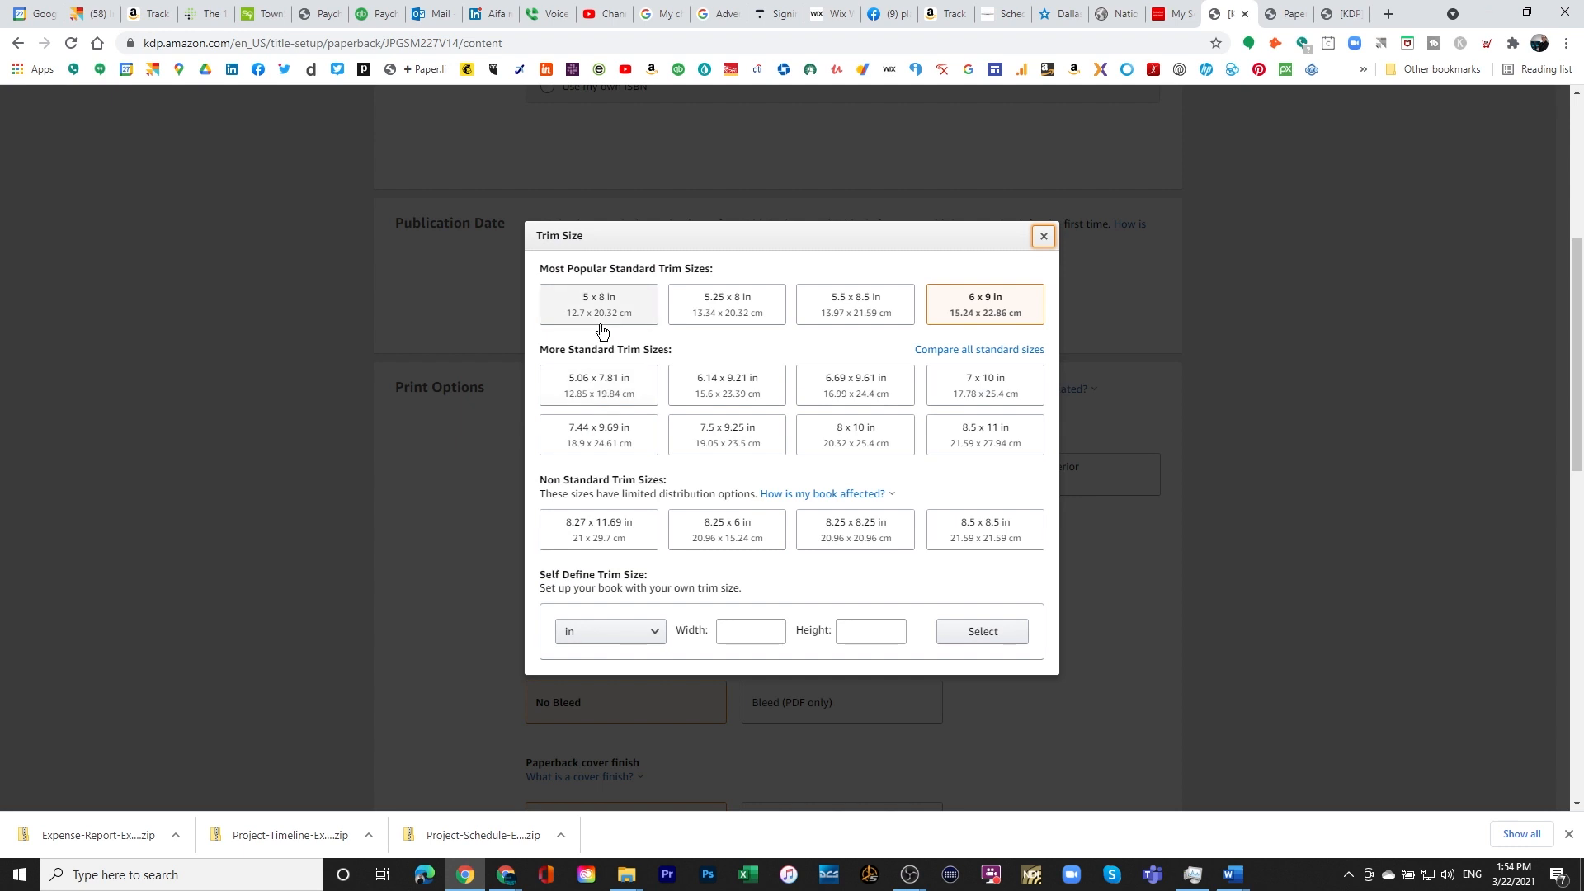
left_click(716, 315)
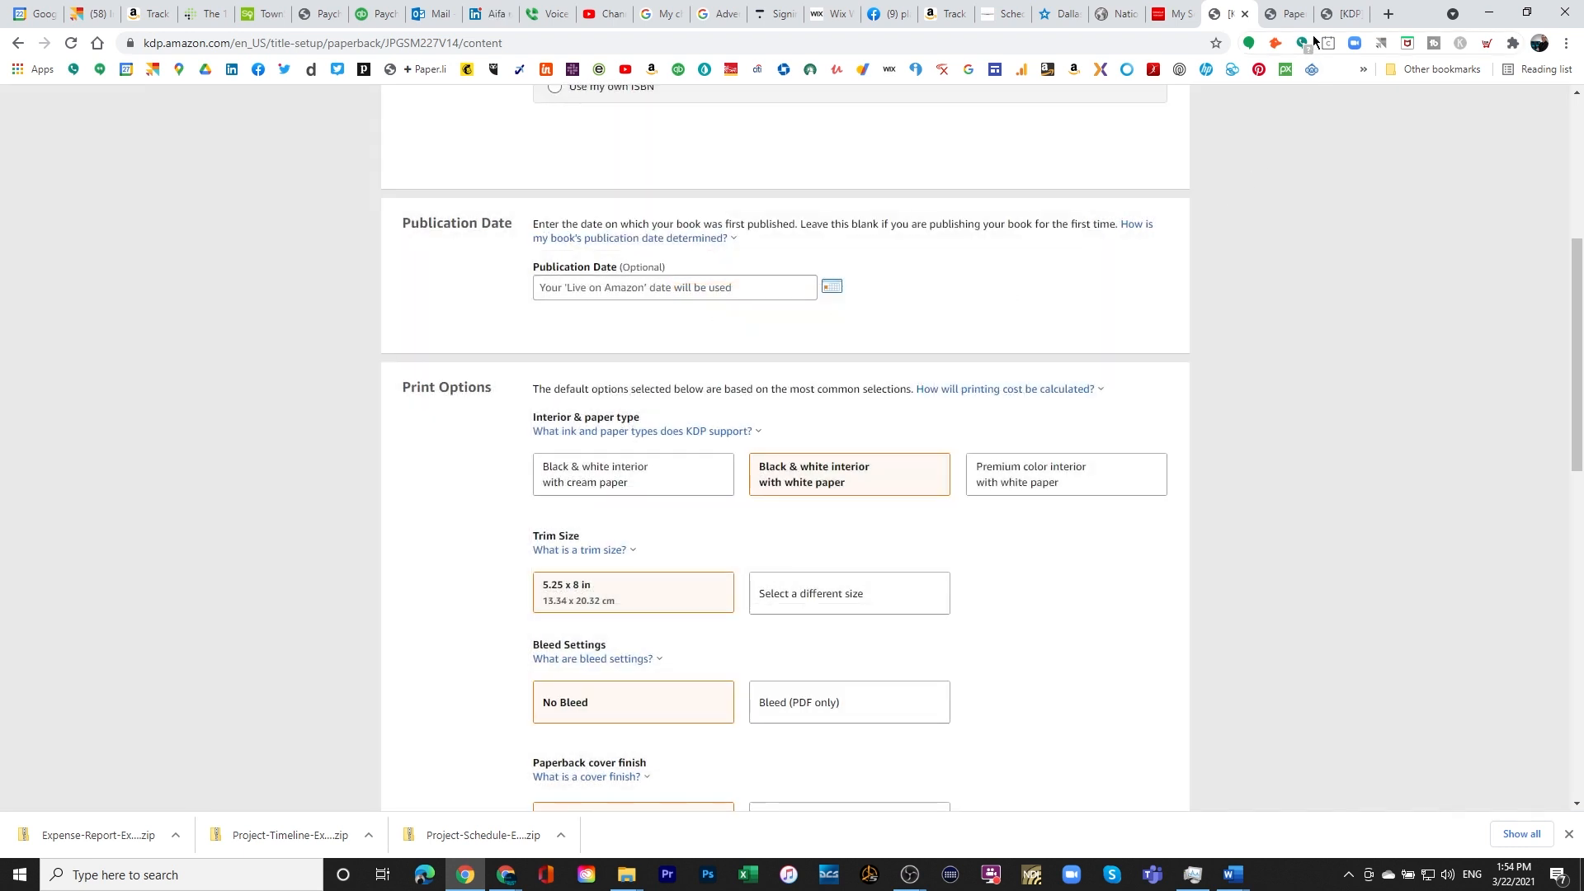
left_click(1350, 14)
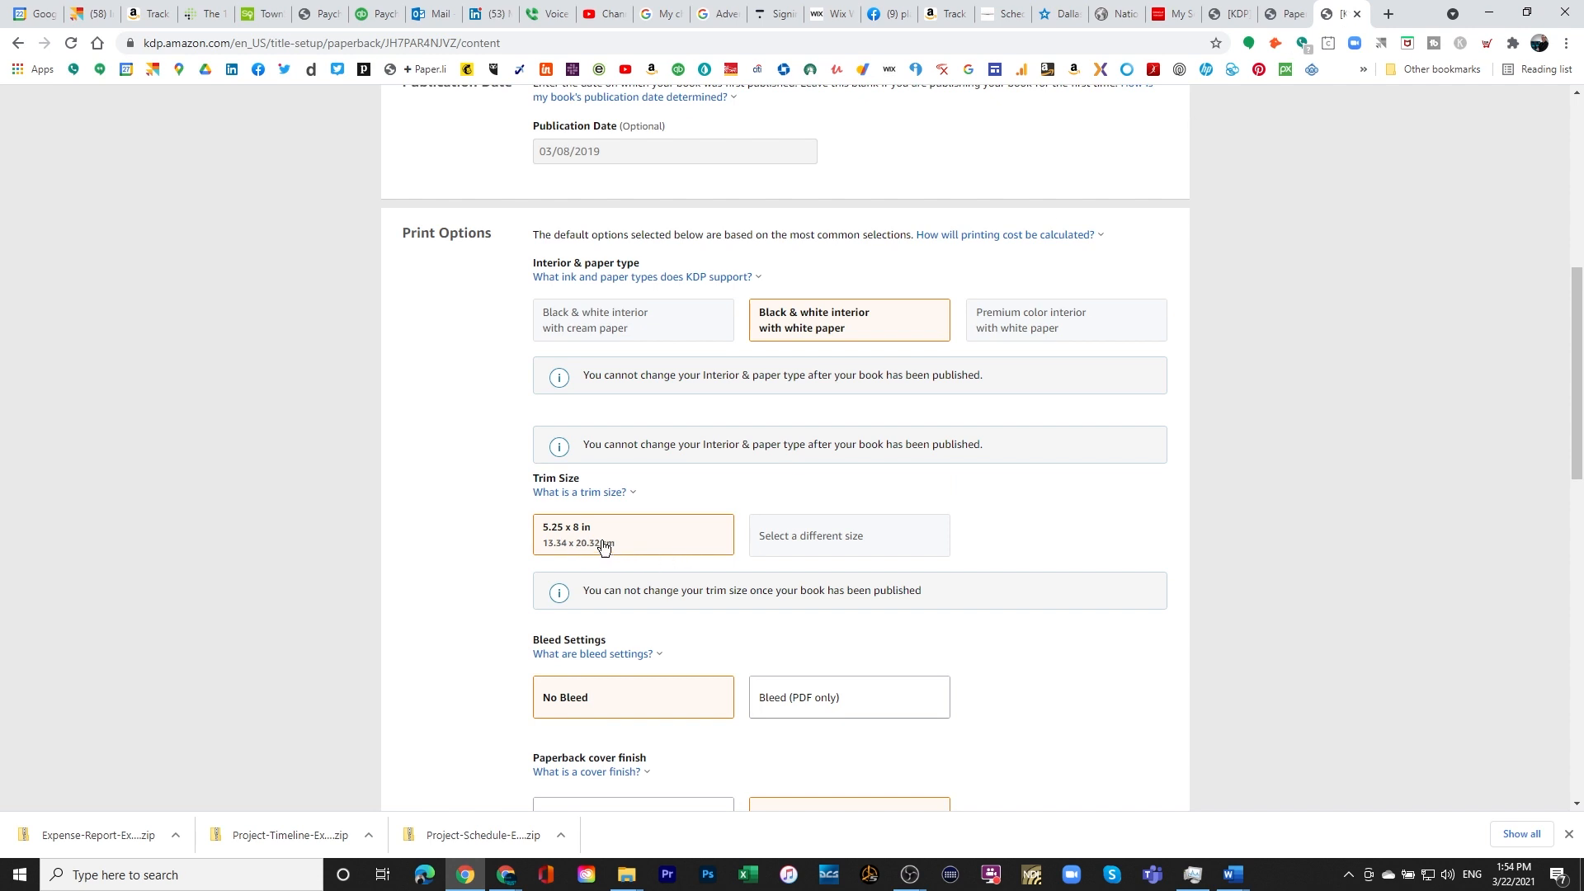
left_click(1229, 15)
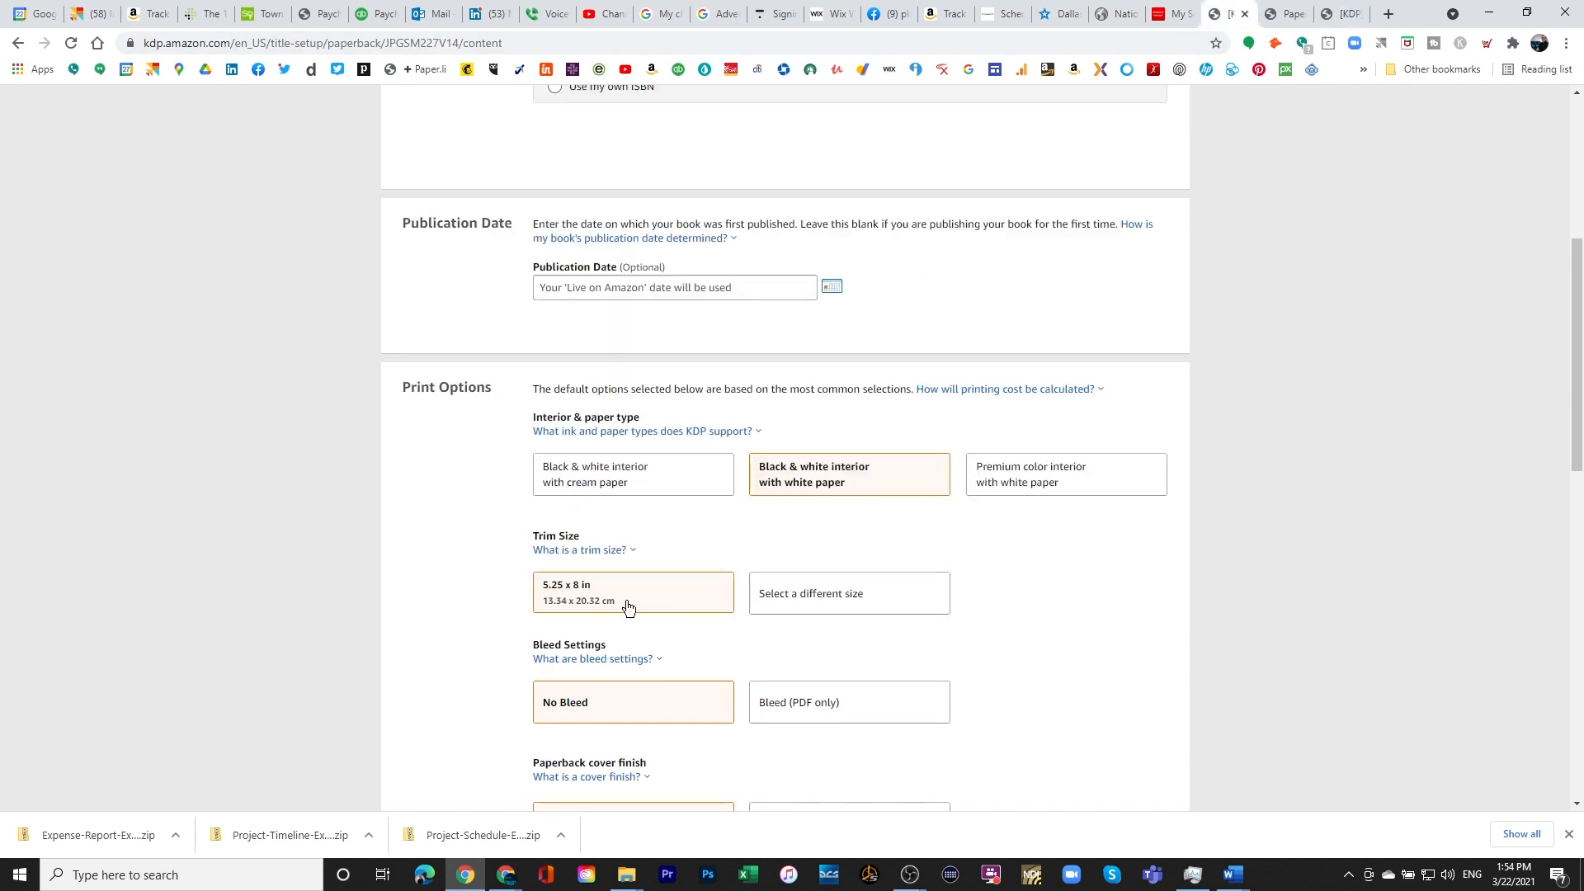
- Keep the No Bleed setting and choose a glossy paperback cover finish for the new book
scroll(619, 594, "down", 2)
mouse_move(569, 493)
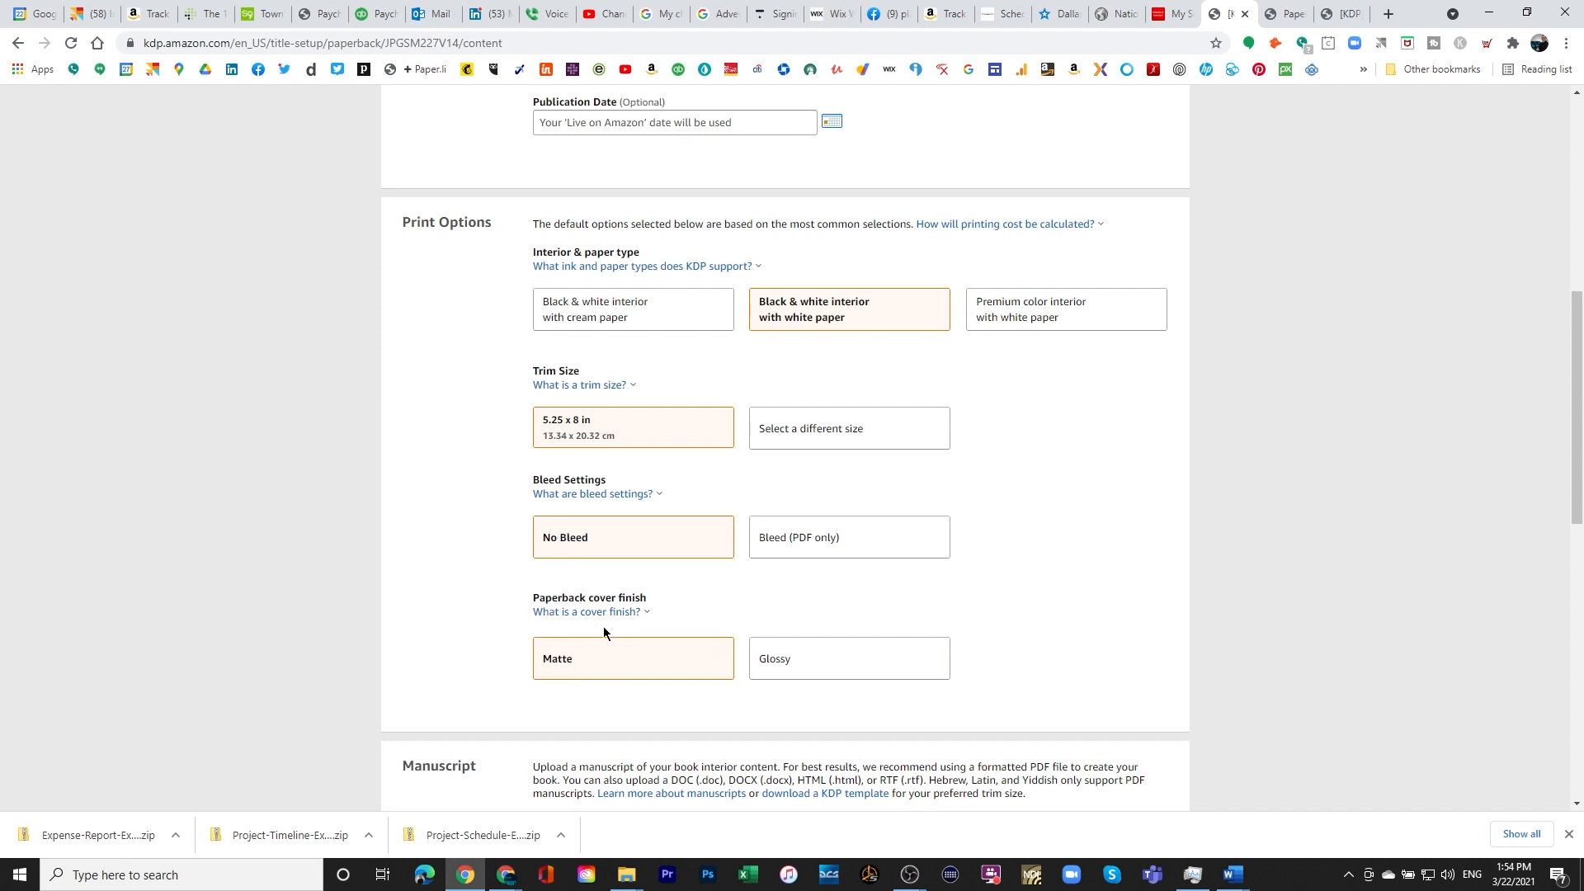
left_click(779, 664)
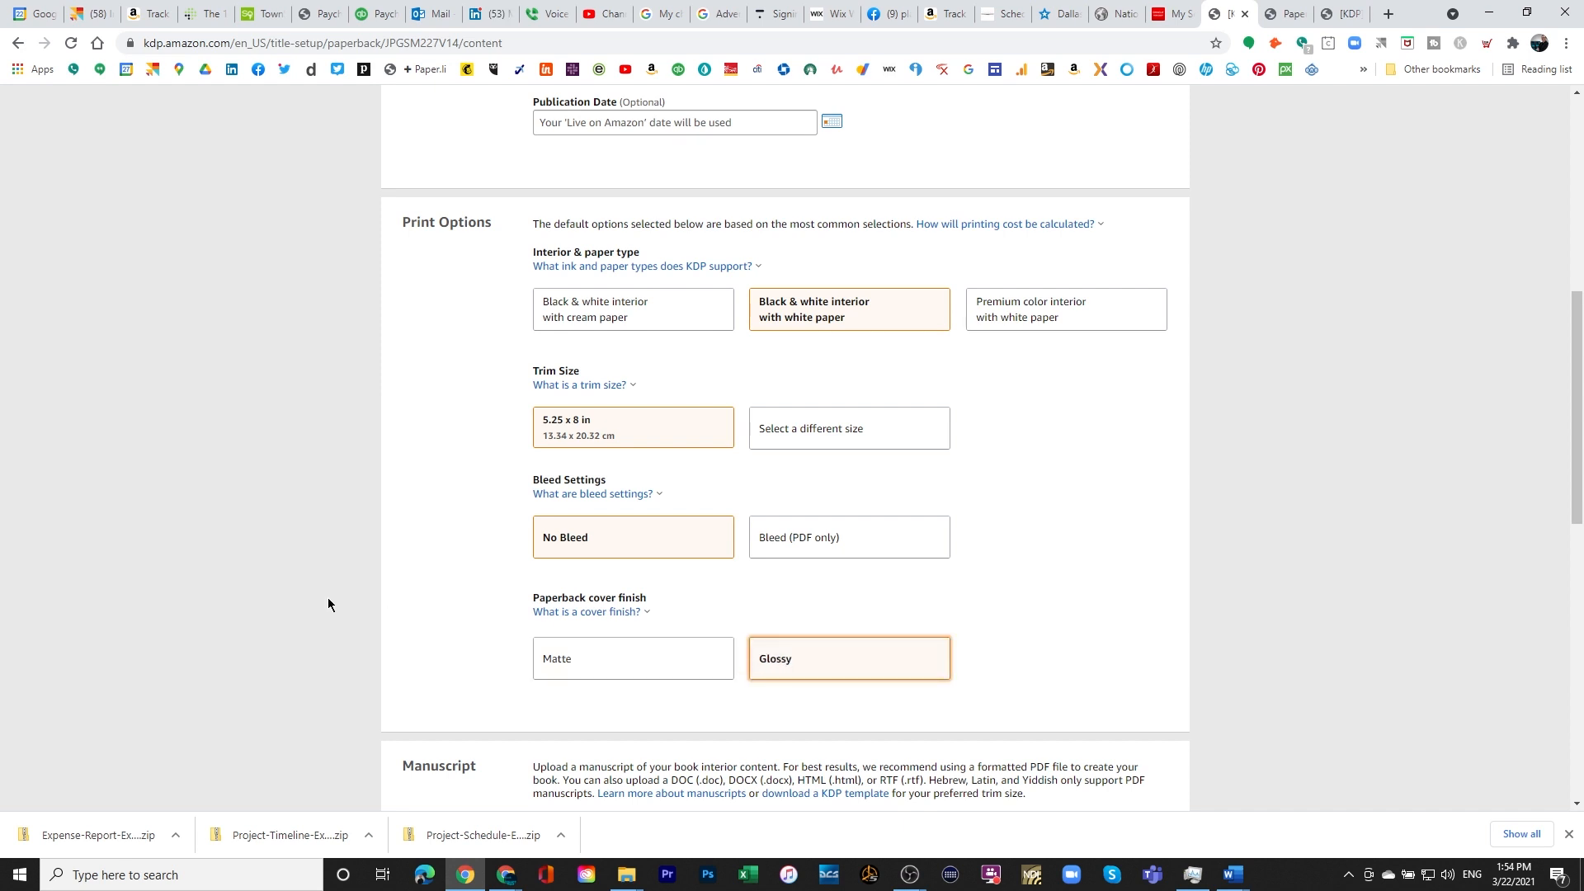
- View the manuscript upload section, then switch to the Project Trust 21a24 manuscript in Word and view its table of contents
scroll(327, 599, "down", 4)
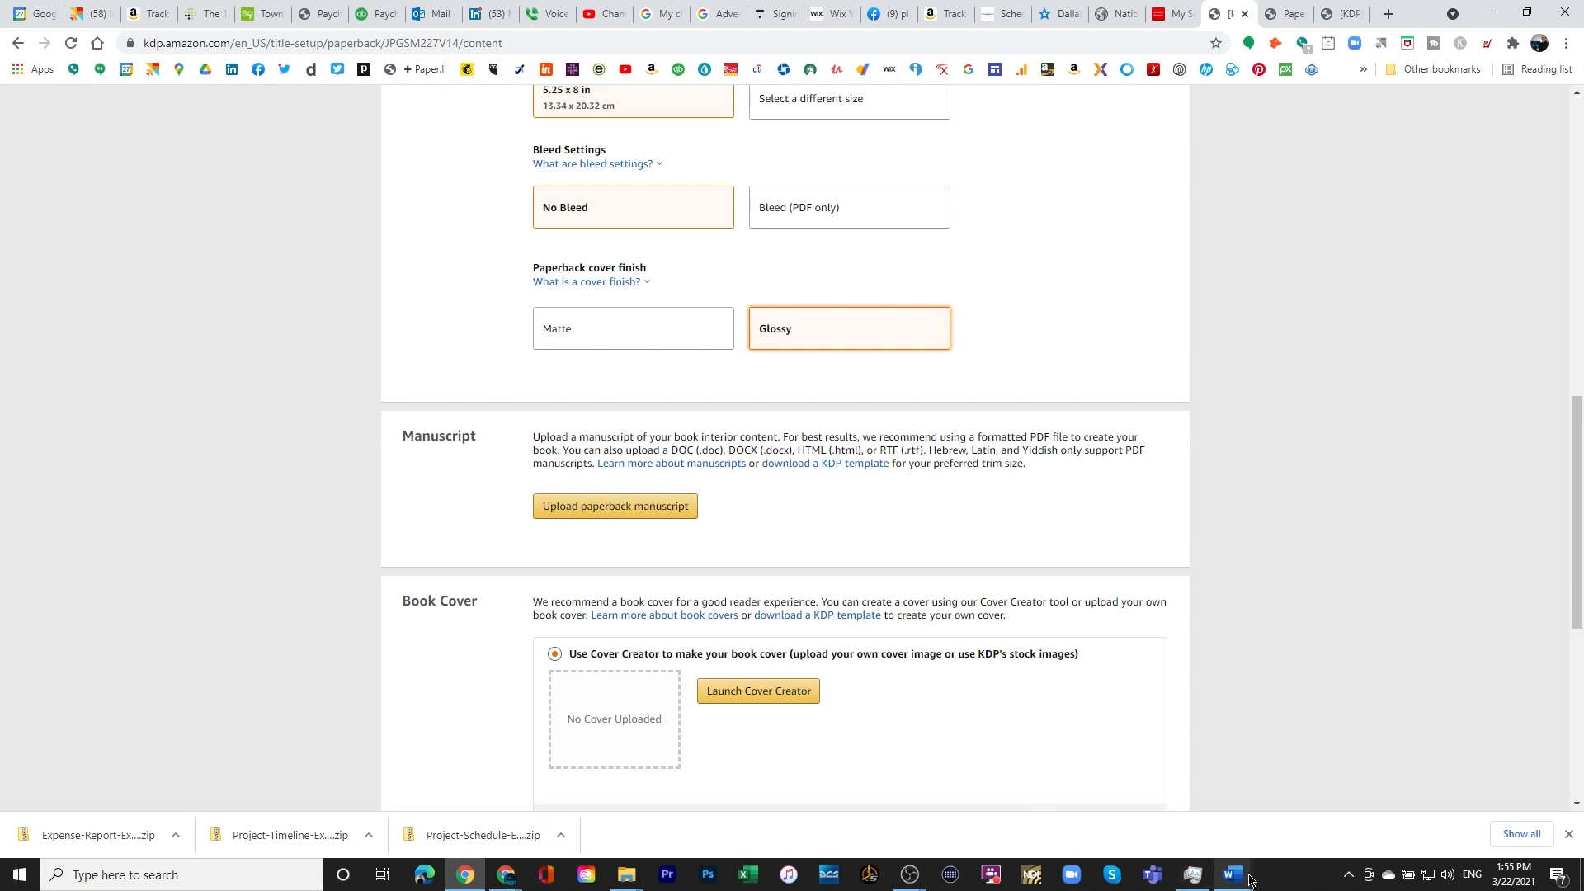
mouse_move(1234, 877)
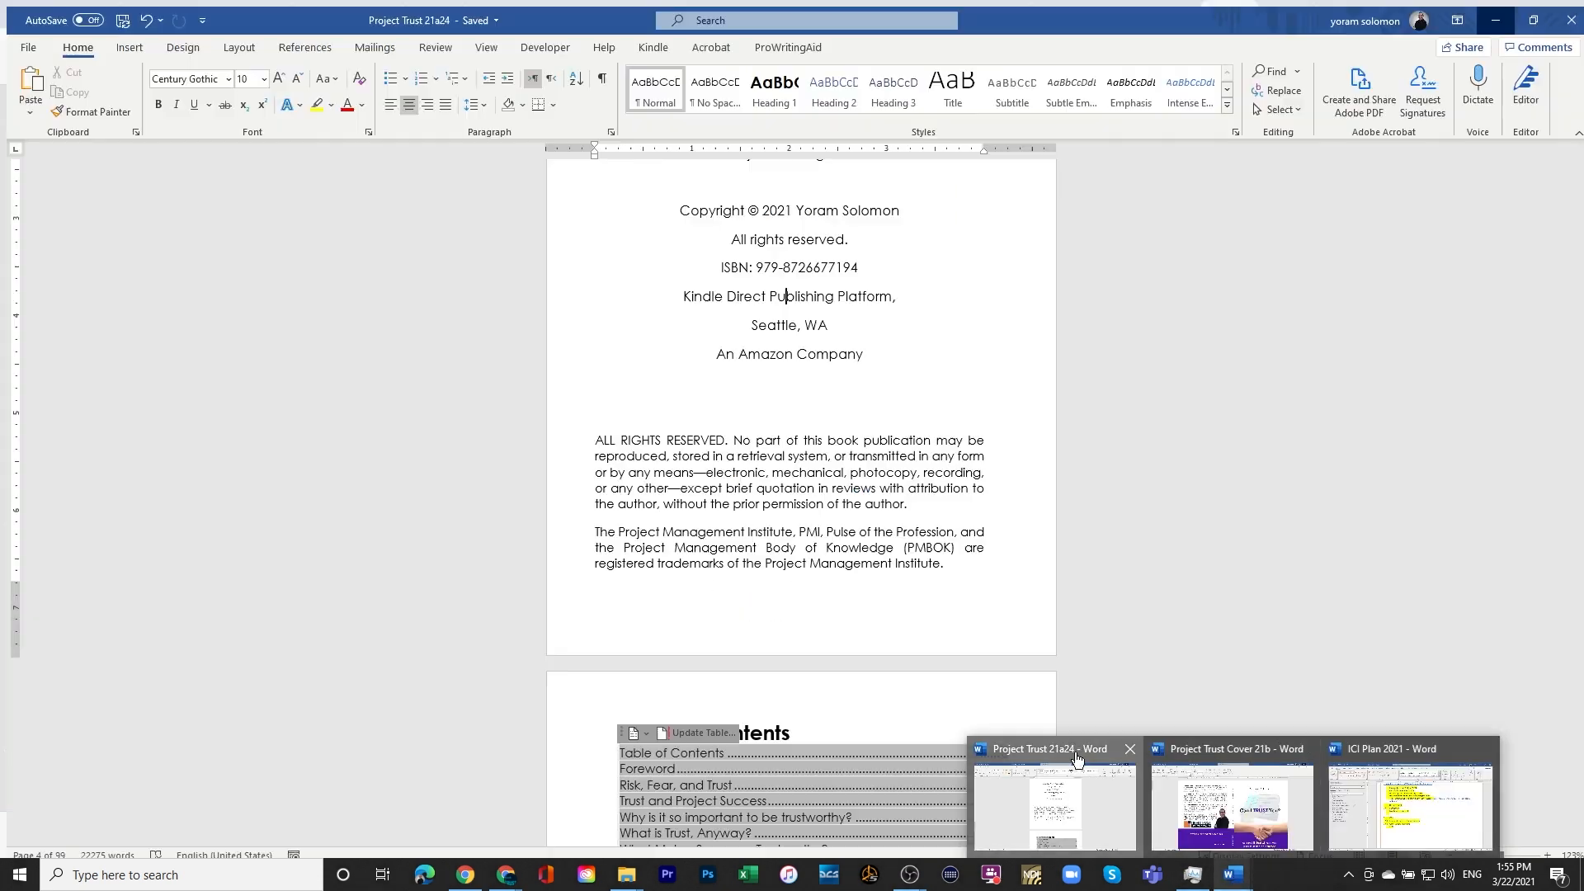
left_click(1083, 771)
left_click(717, 501)
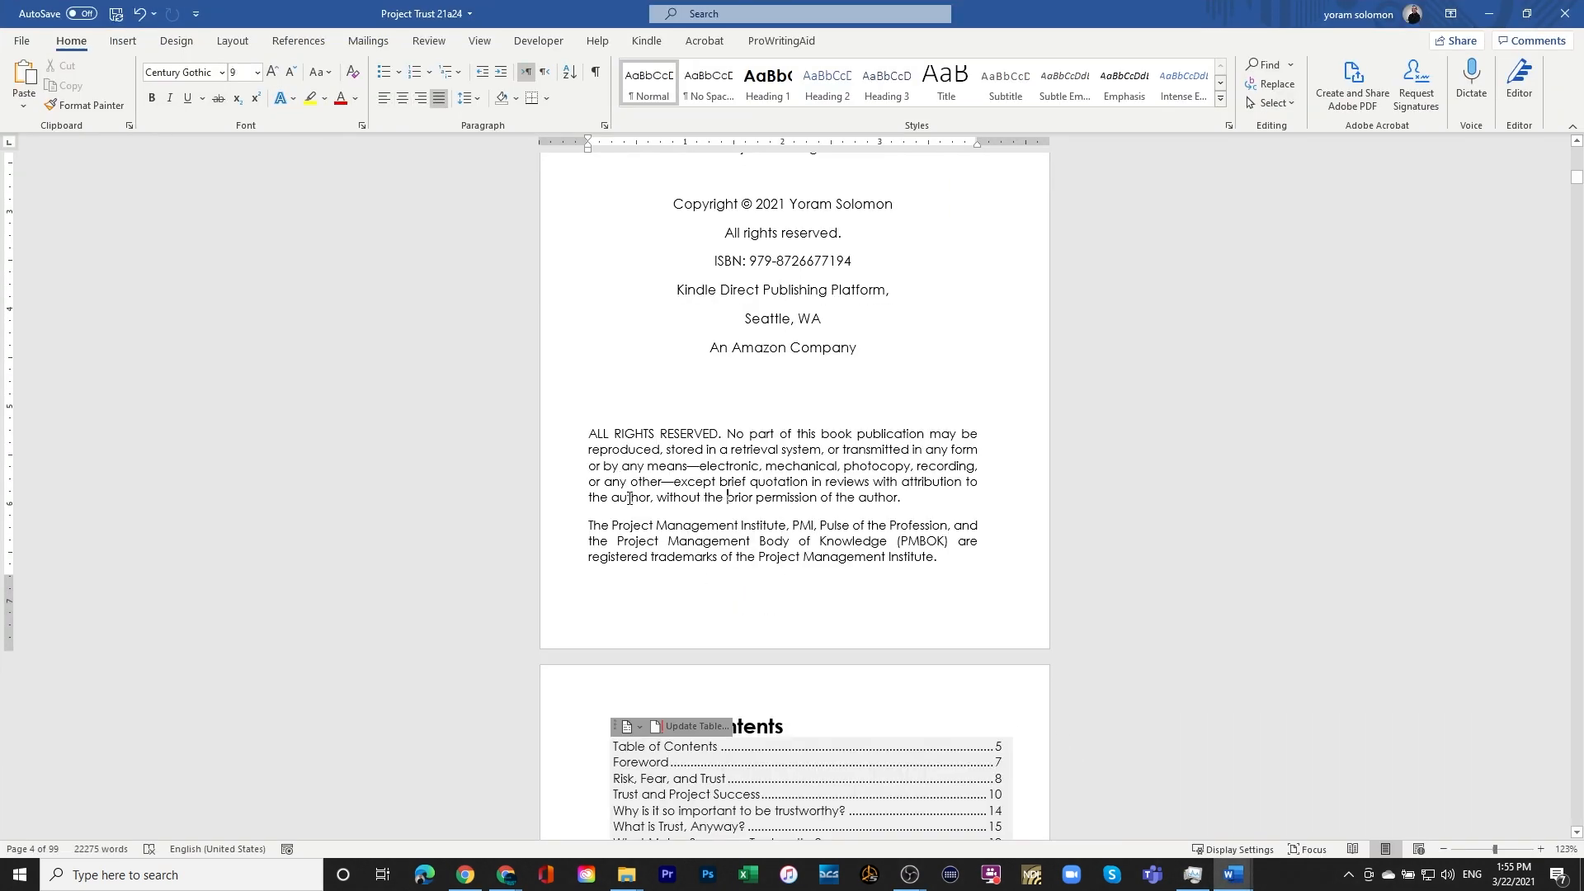
scroll(629, 498, "down", 6)
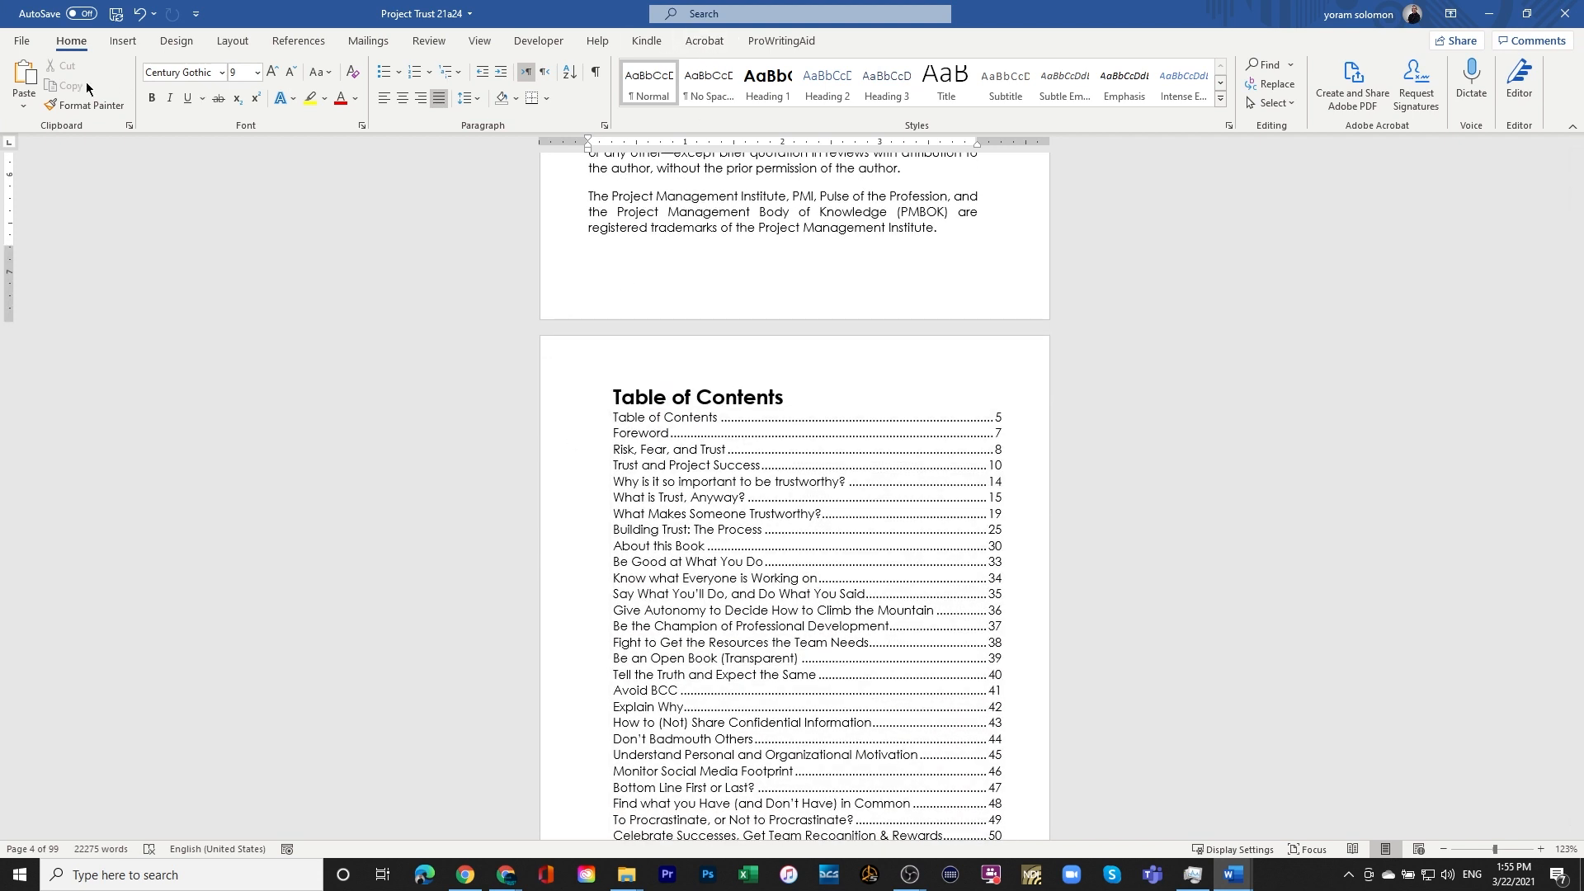
left_click(22, 41)
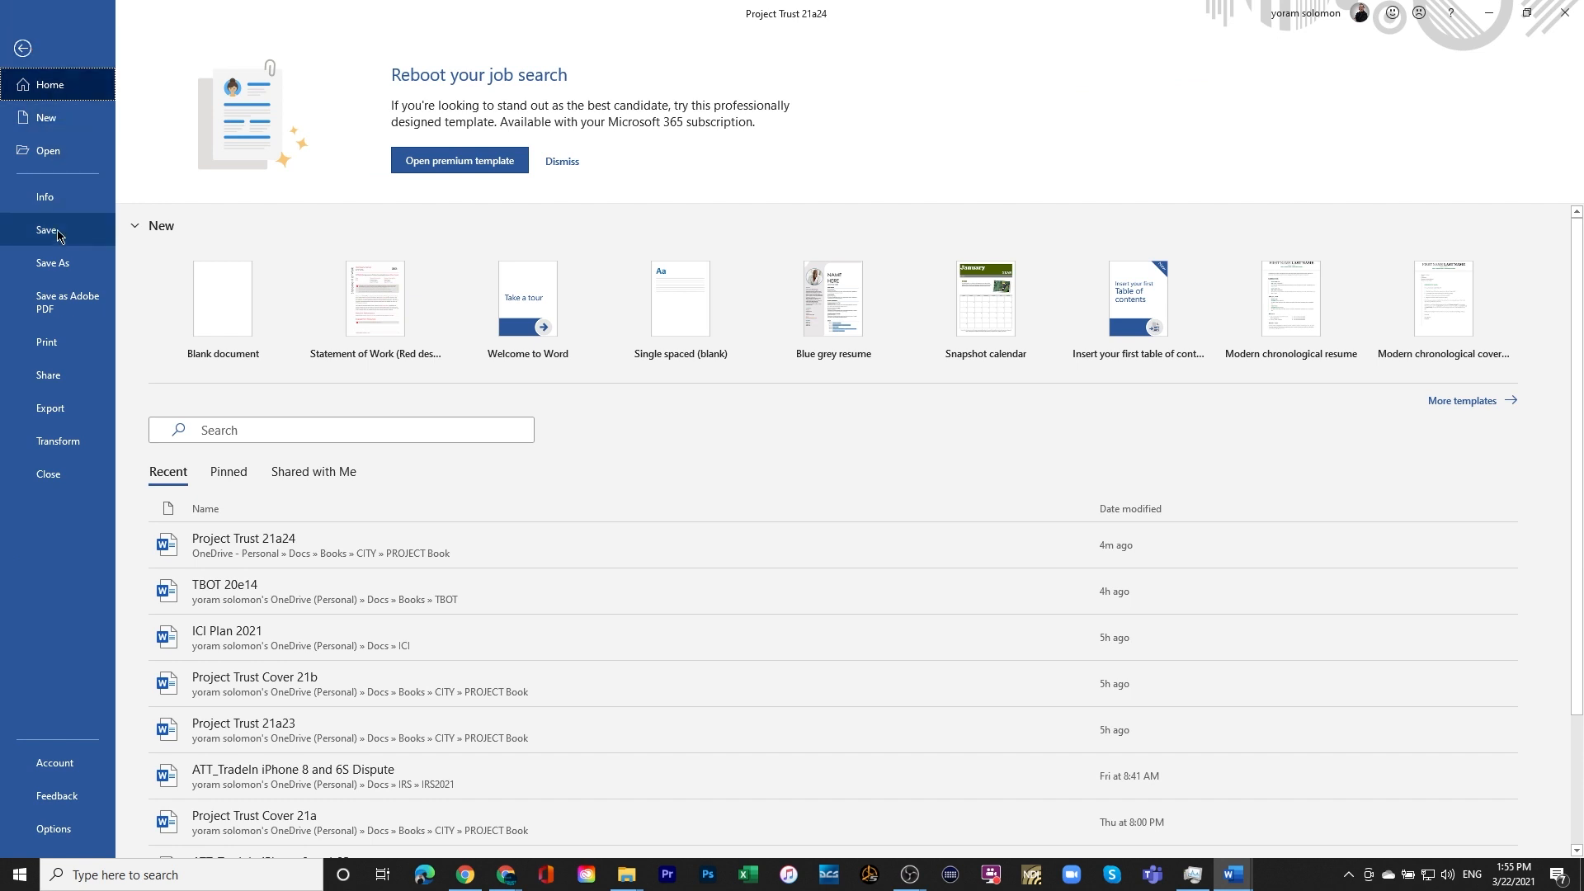
left_click(55, 265)
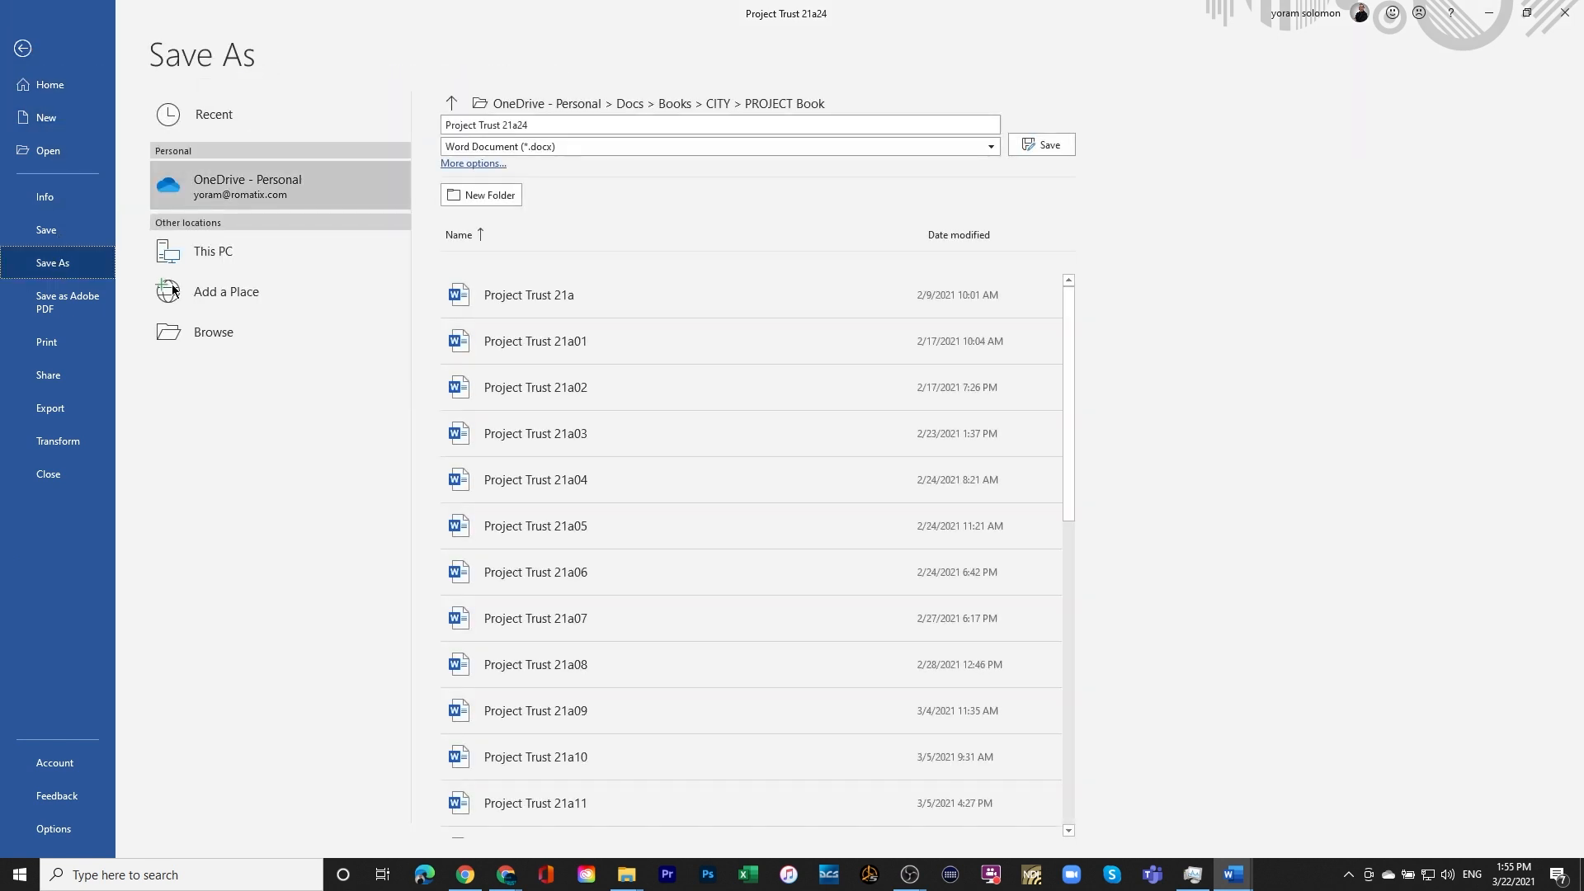
left_click(749, 150)
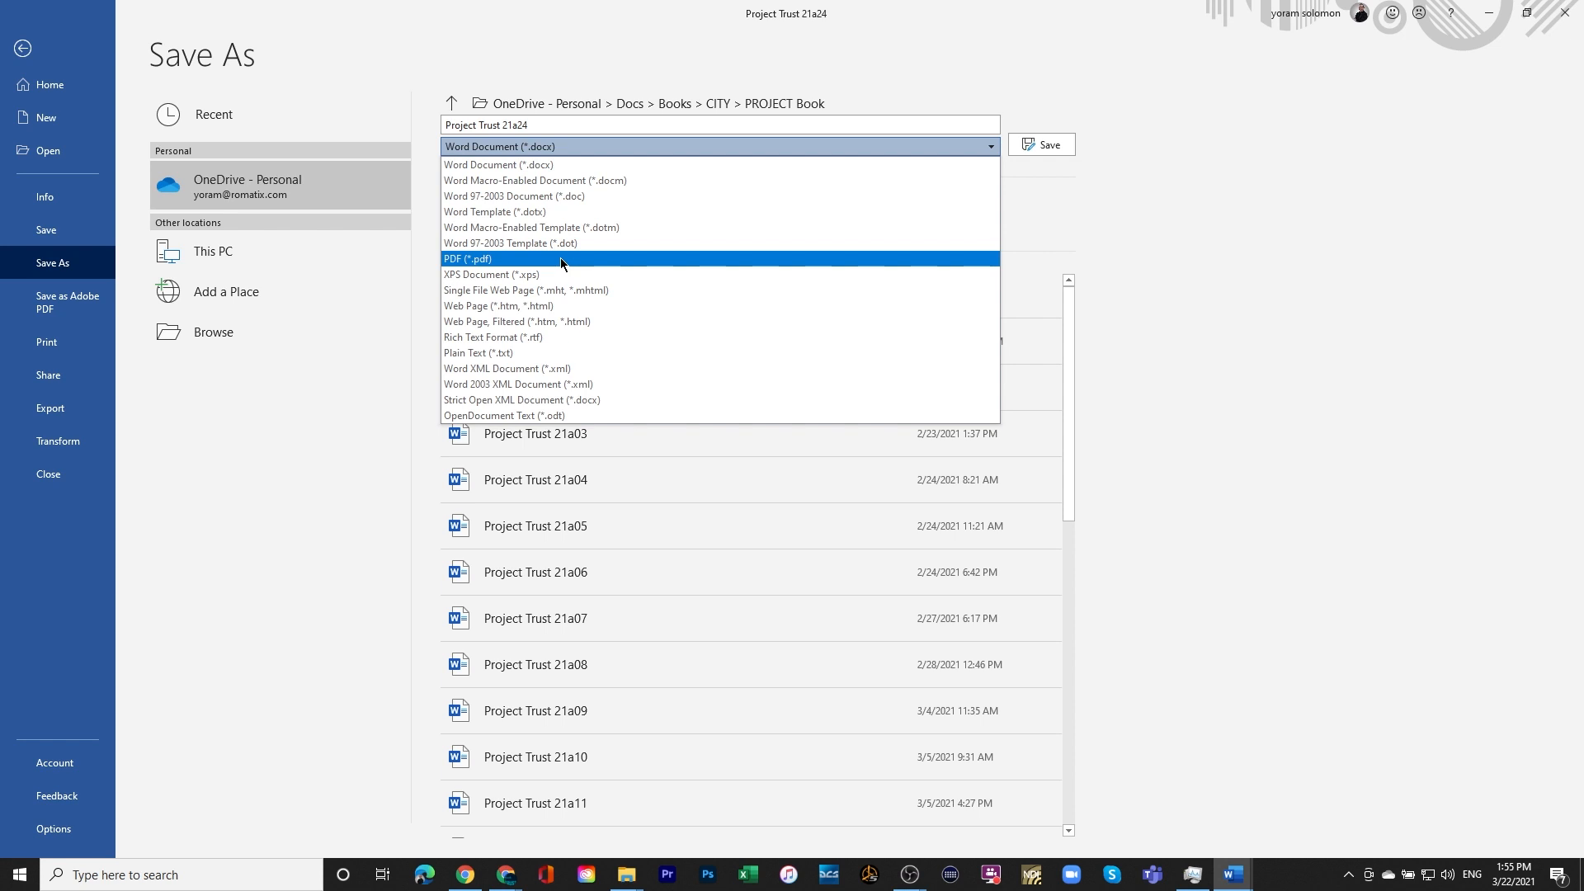
left_click(970, 39)
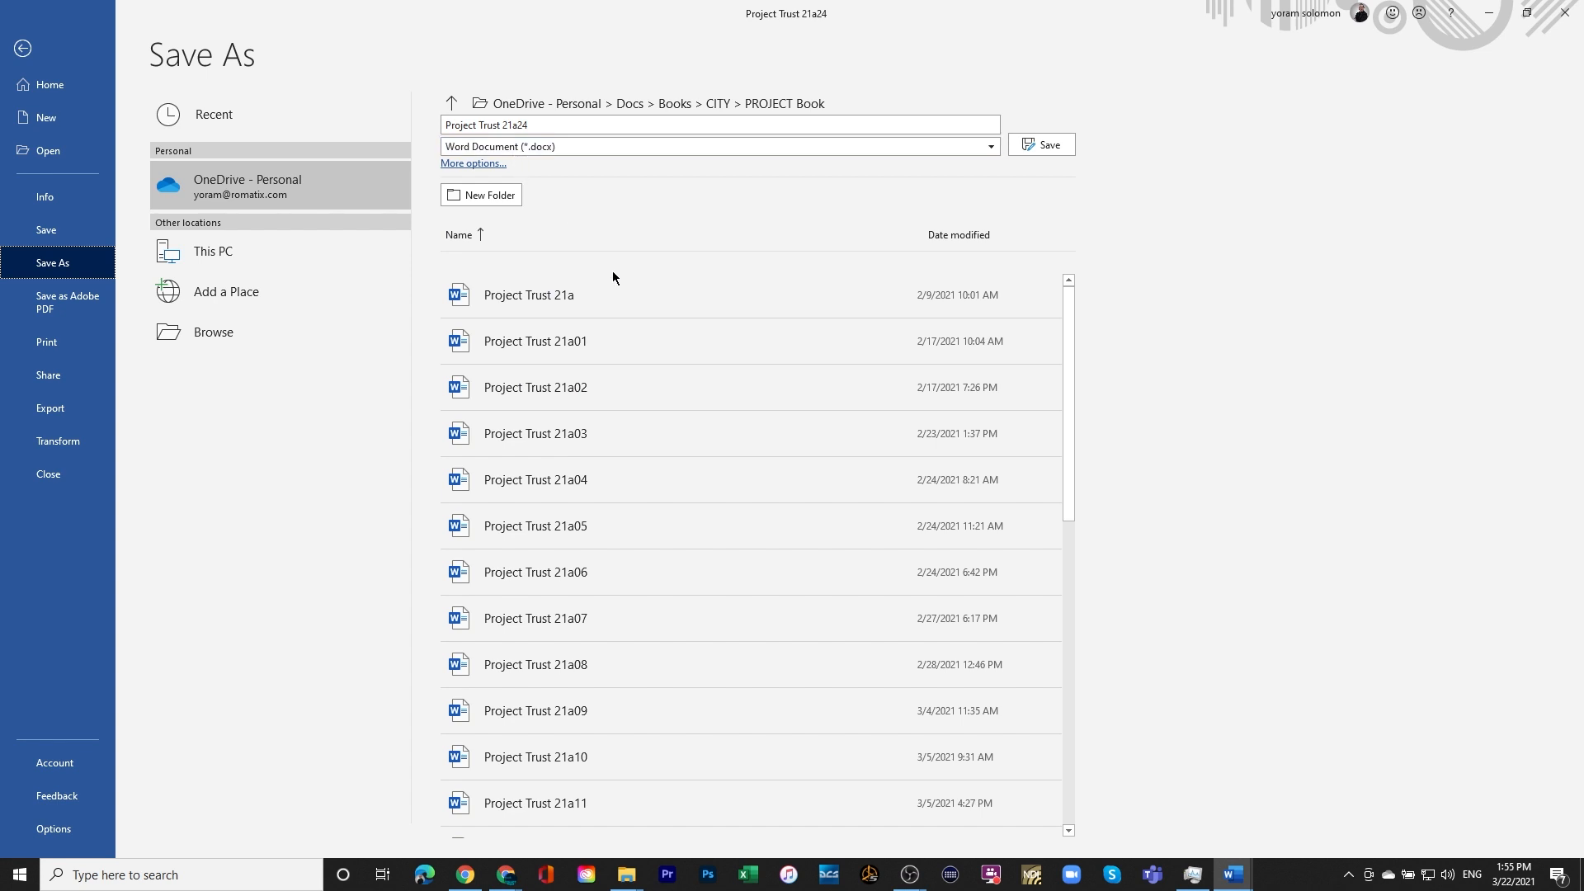
left_click(25, 50)
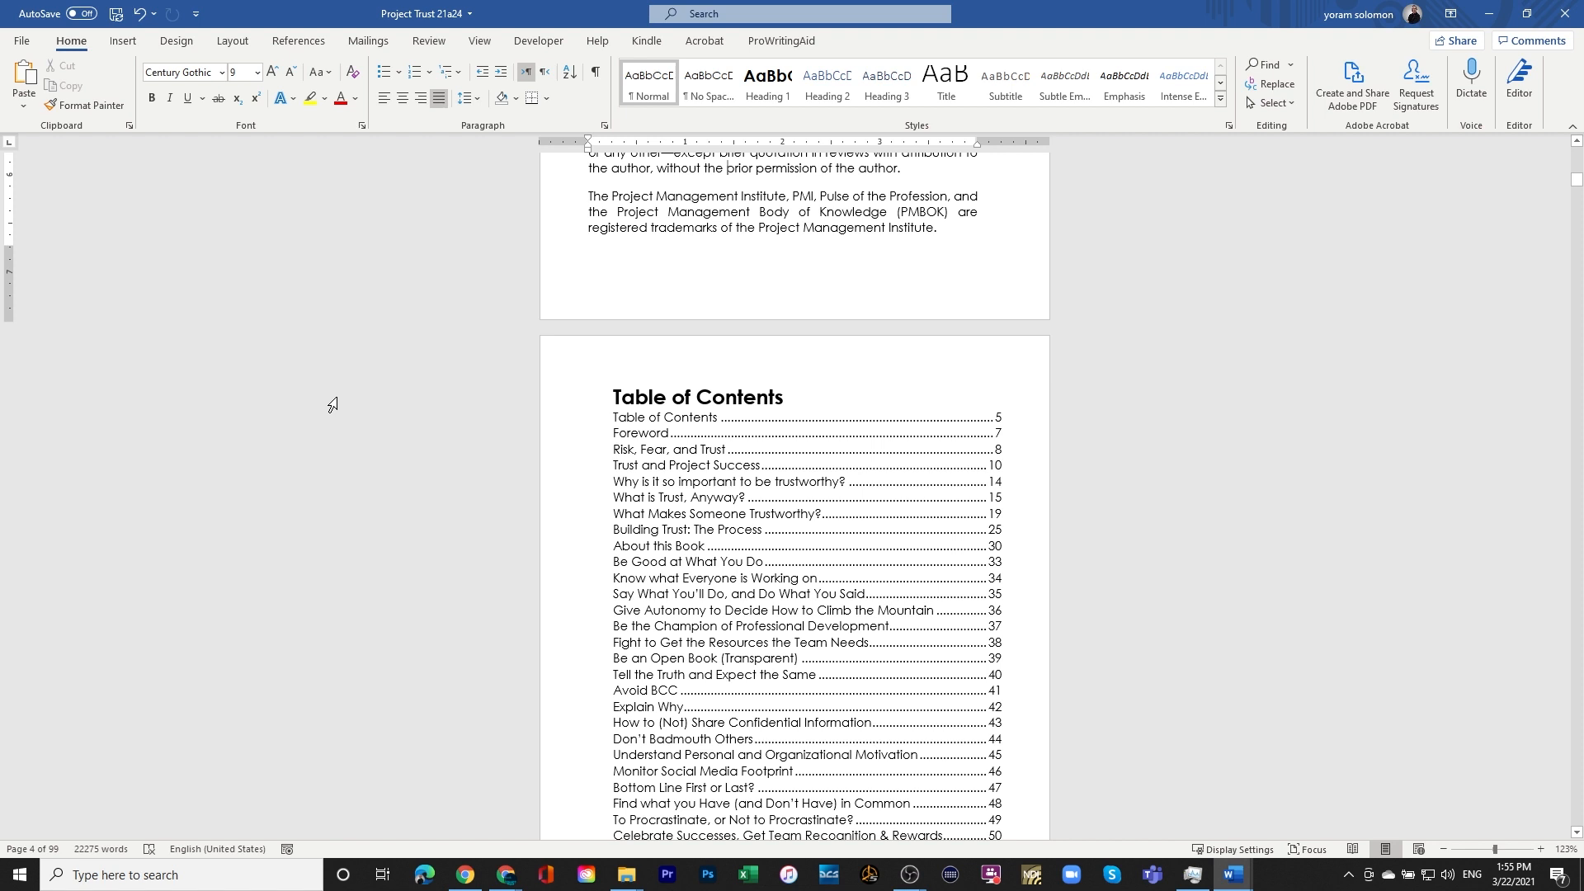
- Review the Acrobat PDFMaker conversion settings for the manuscript, then close them without changing anything
left_click(726, 534)
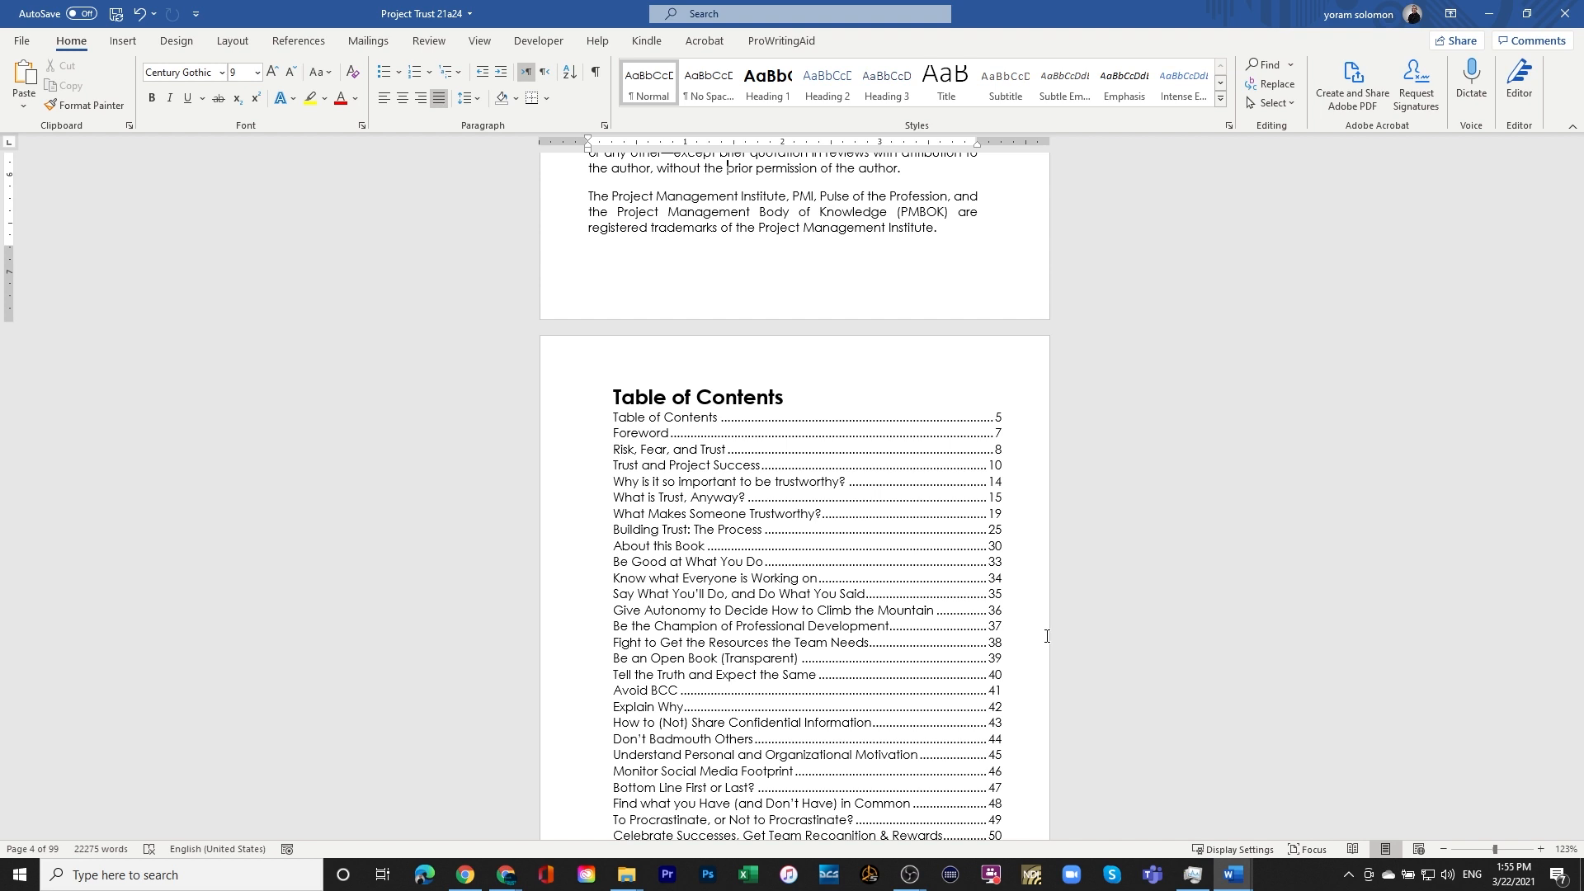
left_click(698, 43)
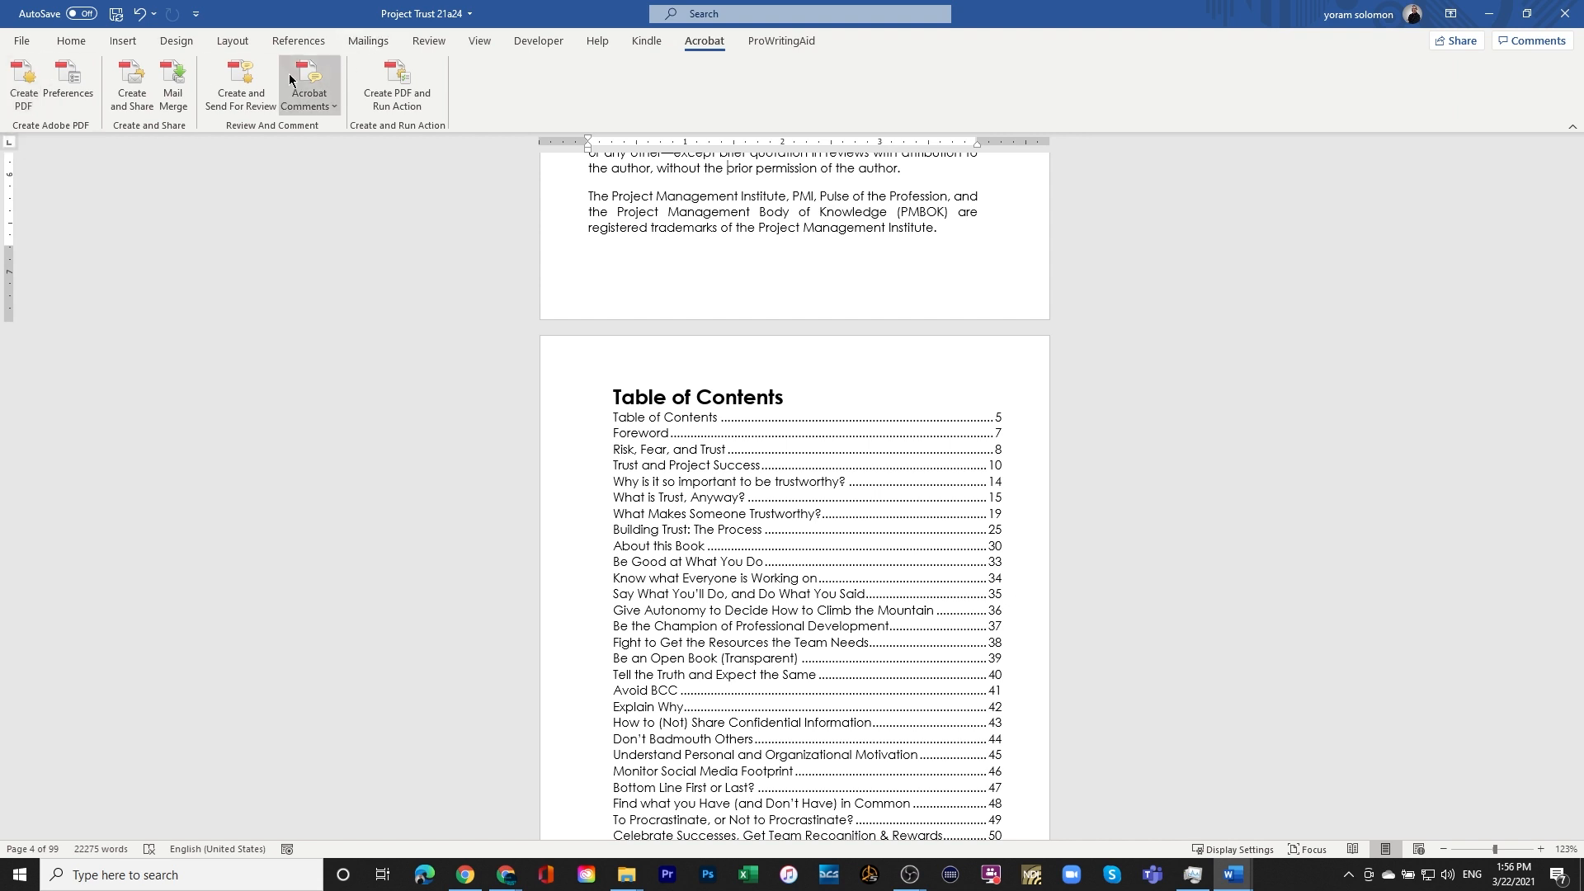
left_click(70, 86)
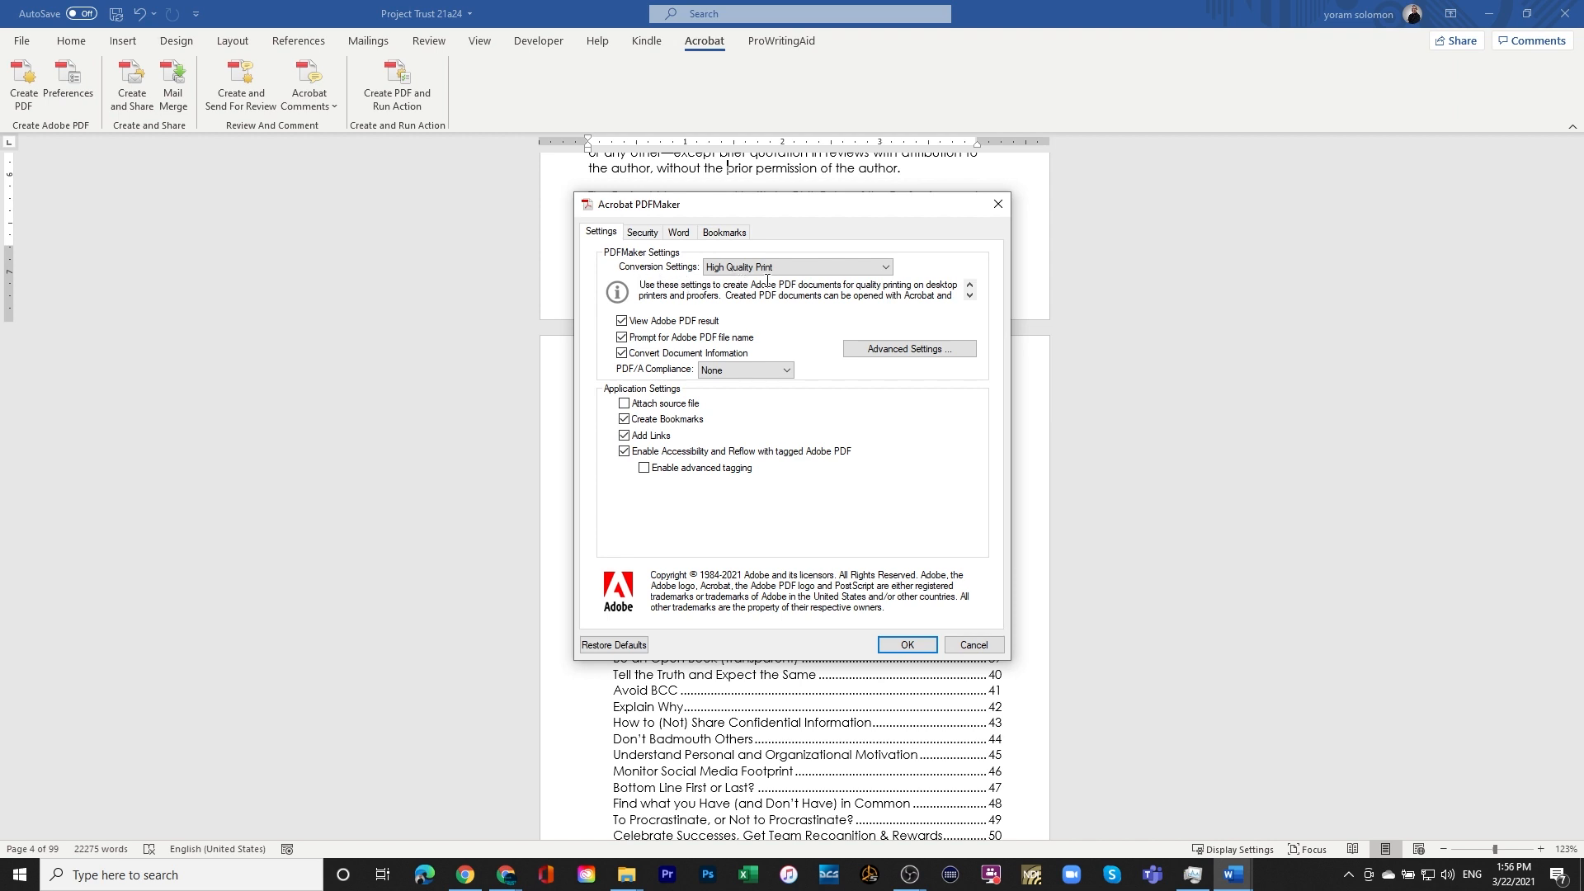
left_click(970, 646)
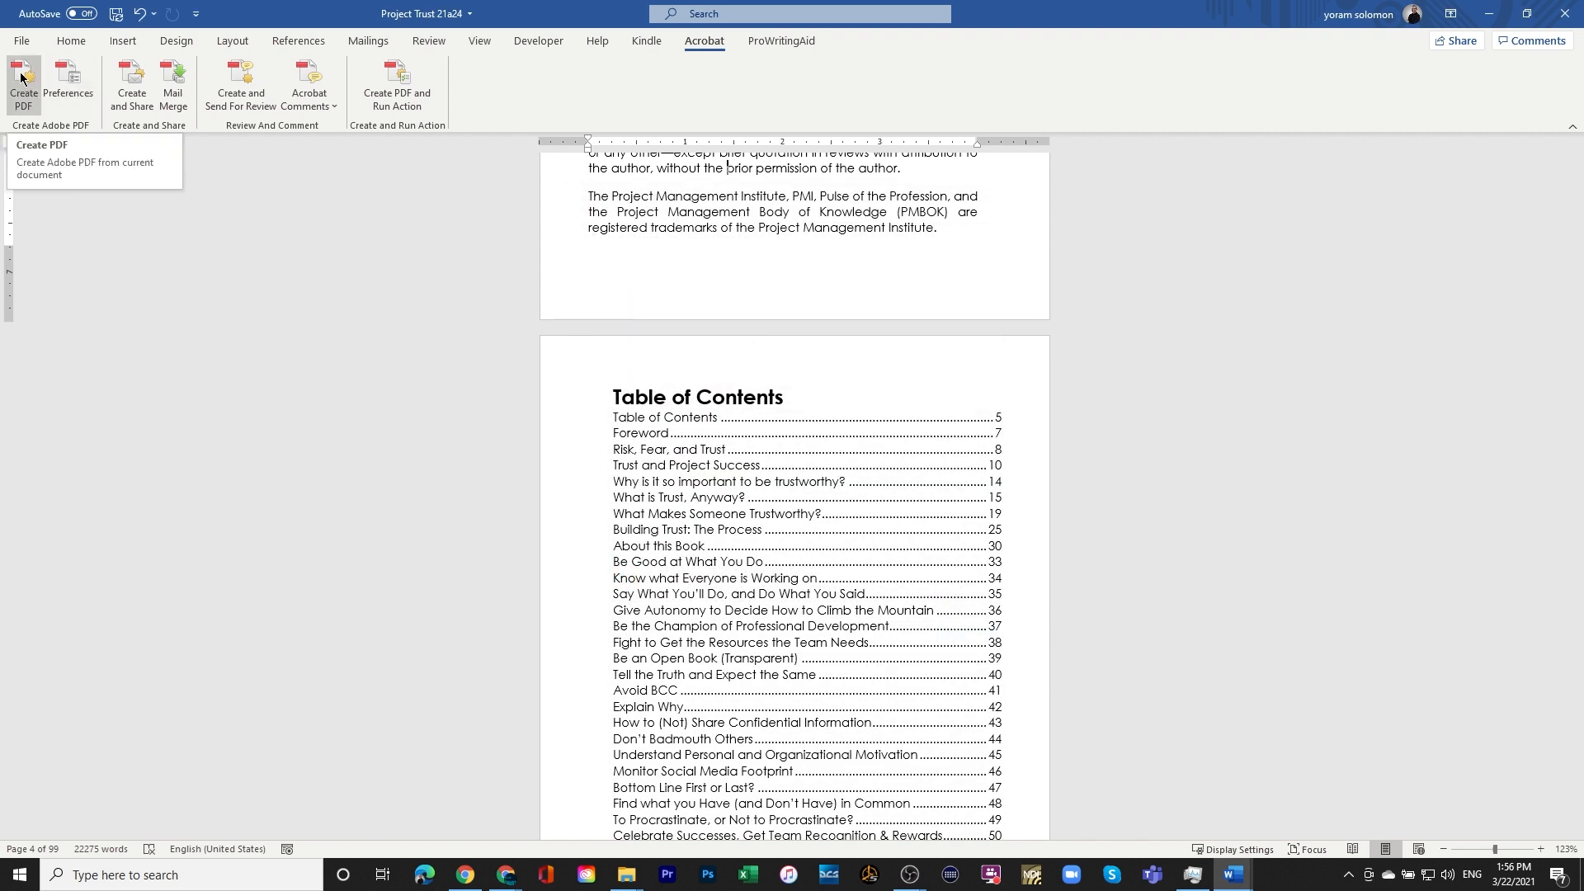
- Create an Adobe PDF from the manuscript, saving the document first, and store it as Project Trust 21a24 in the PROJECT Book folder
left_click(20, 78)
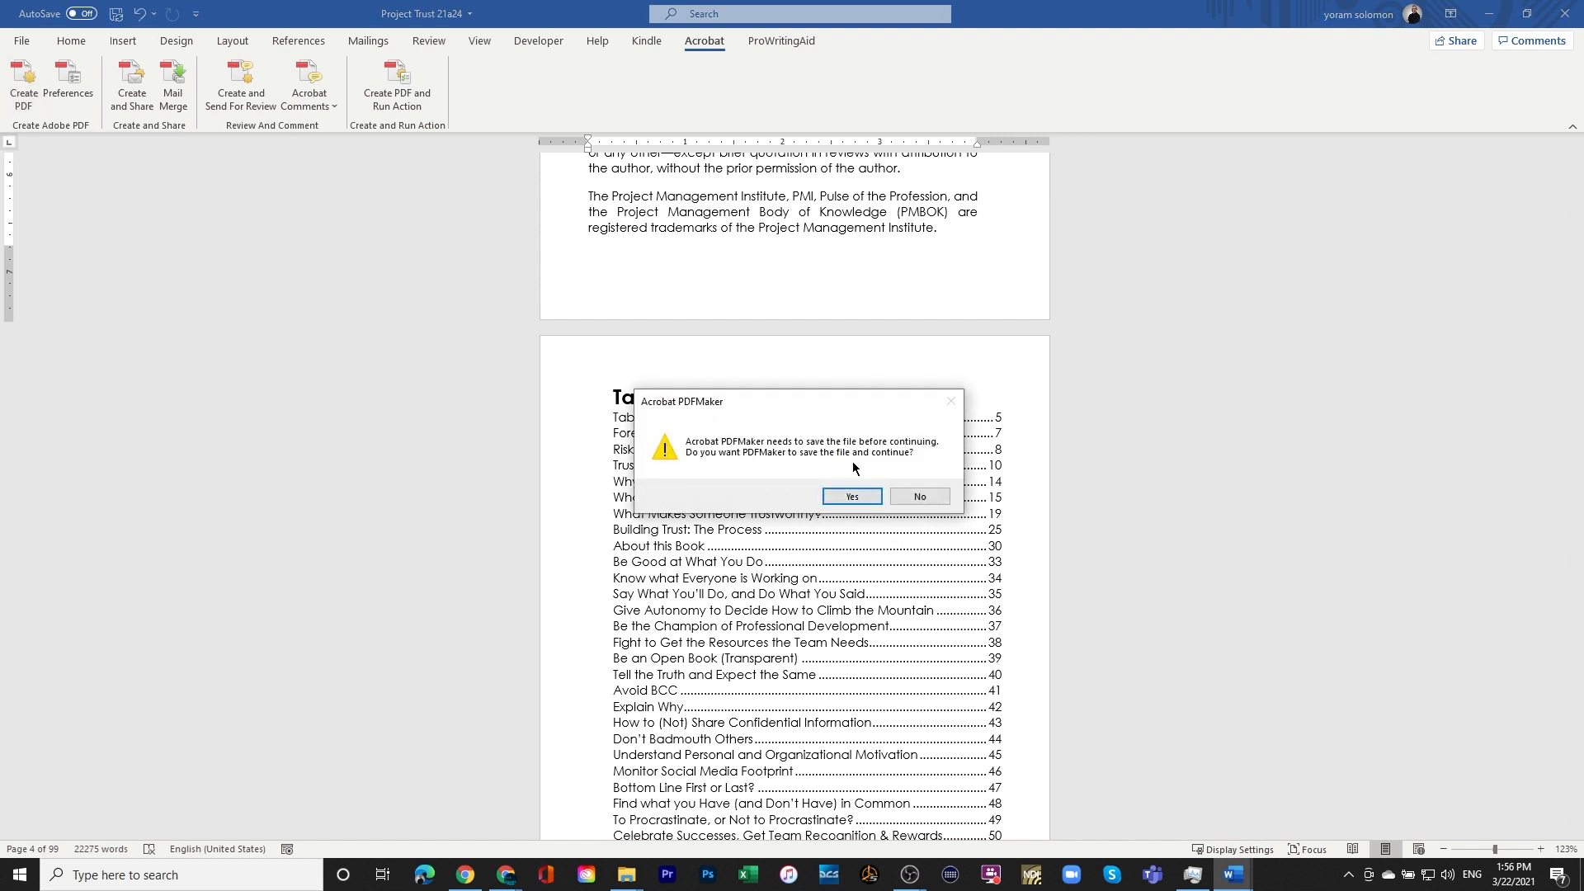
left_click(852, 497)
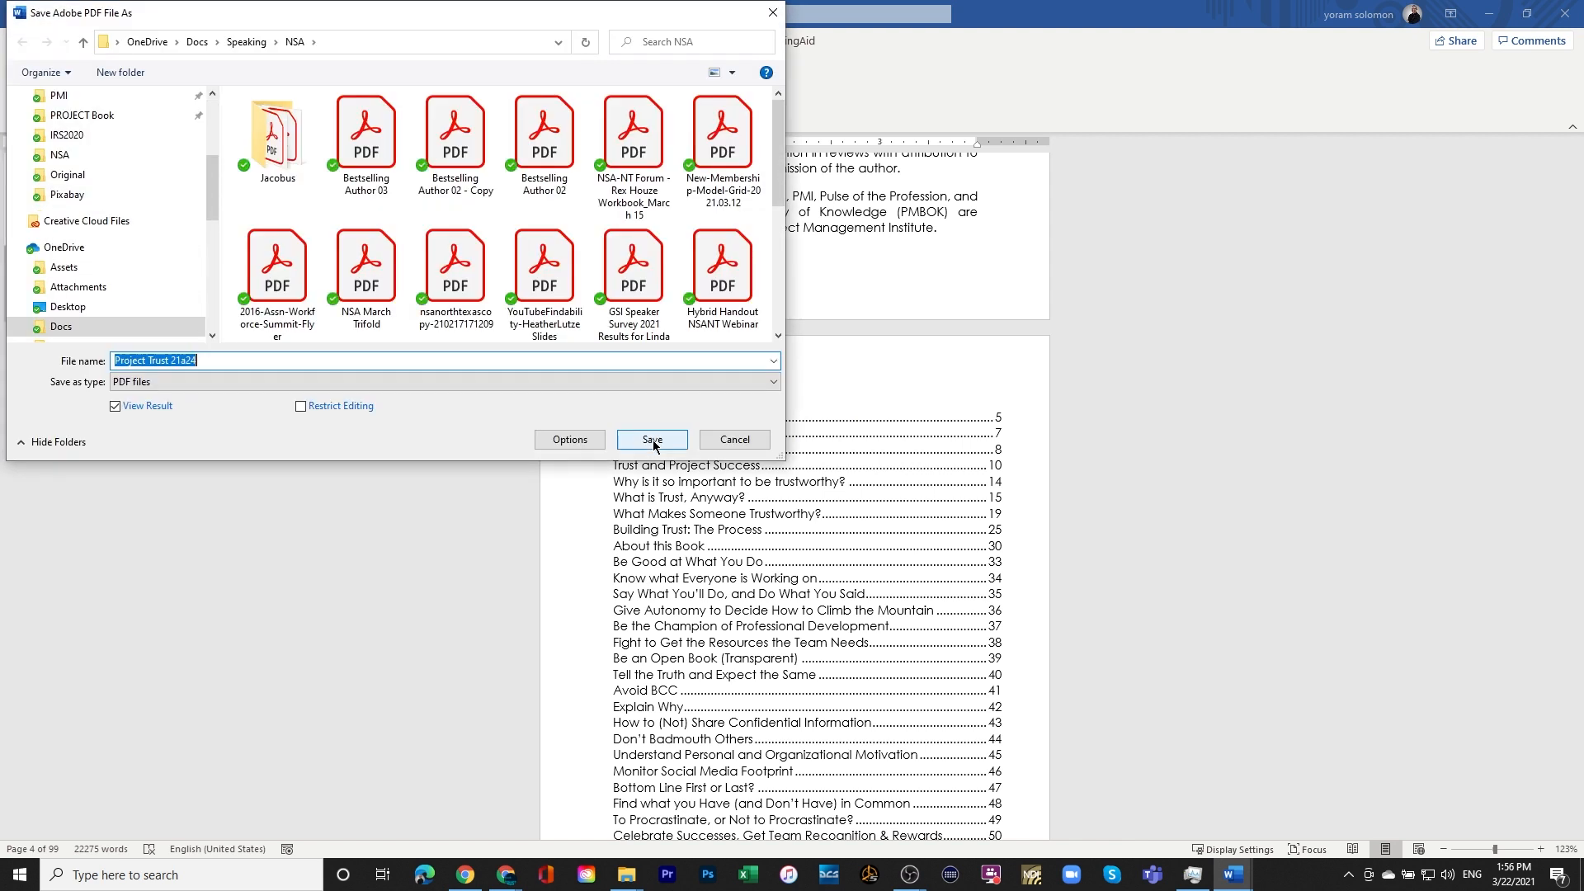
scroll(114, 220, "up", 3)
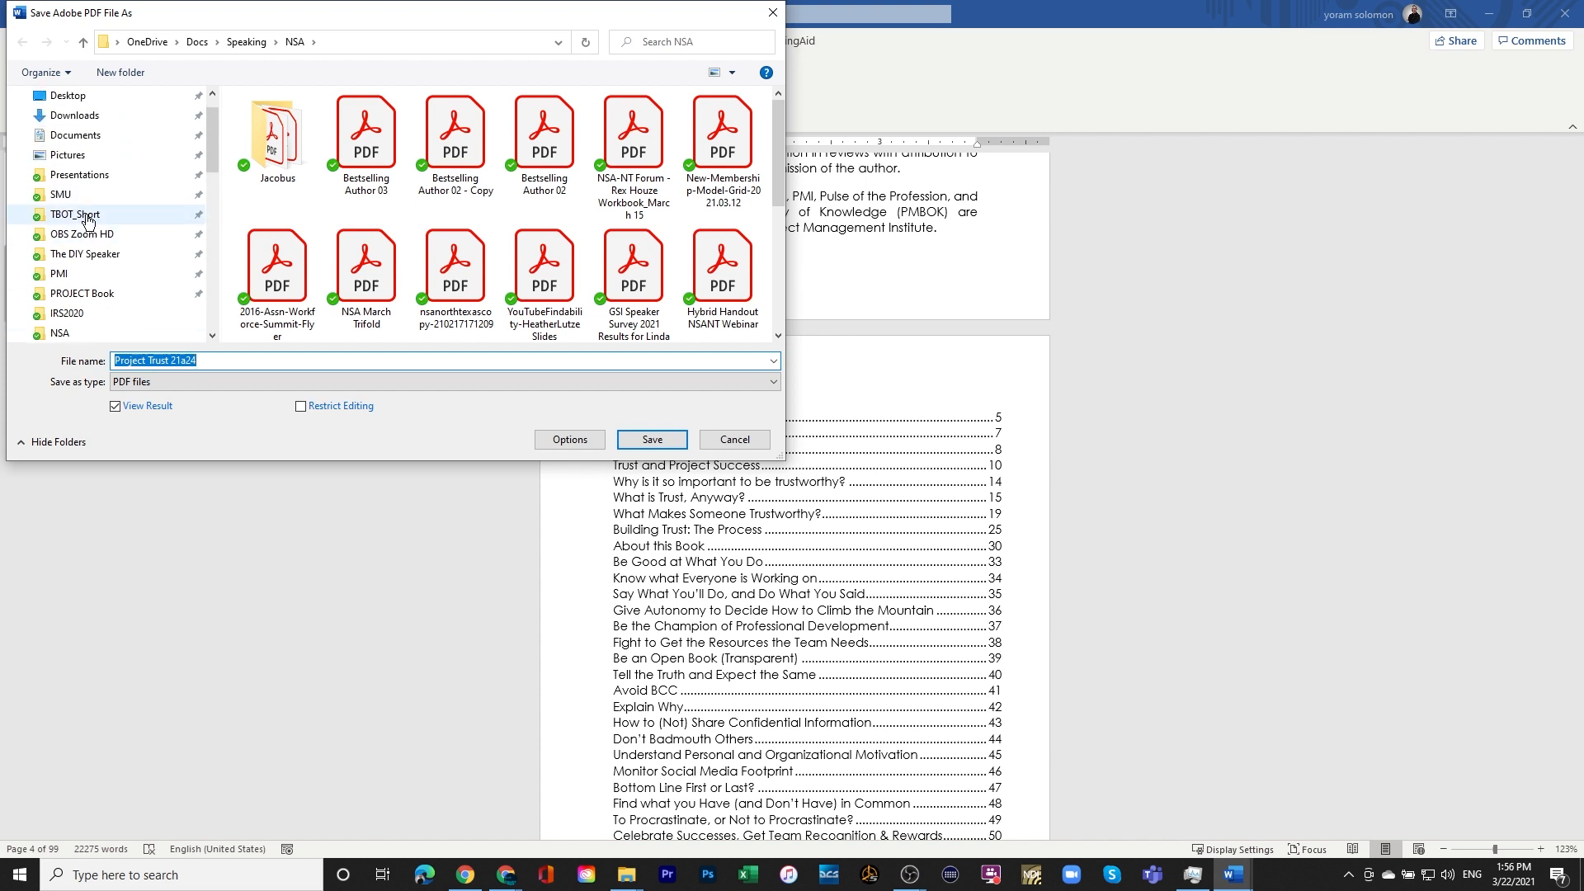
left_click(87, 294)
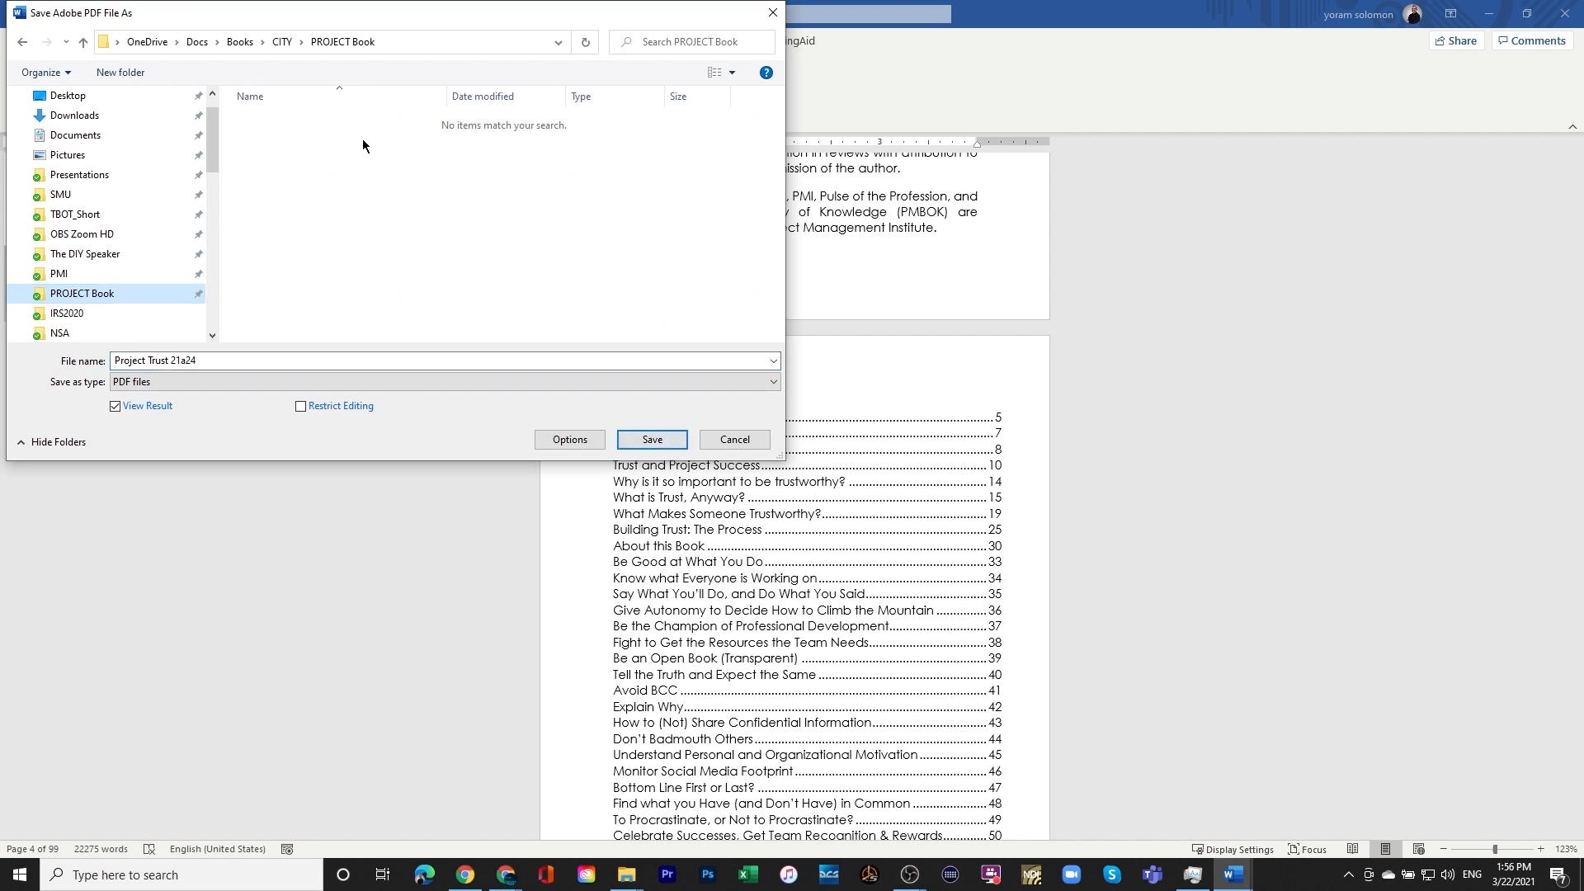
left_click(650, 439)
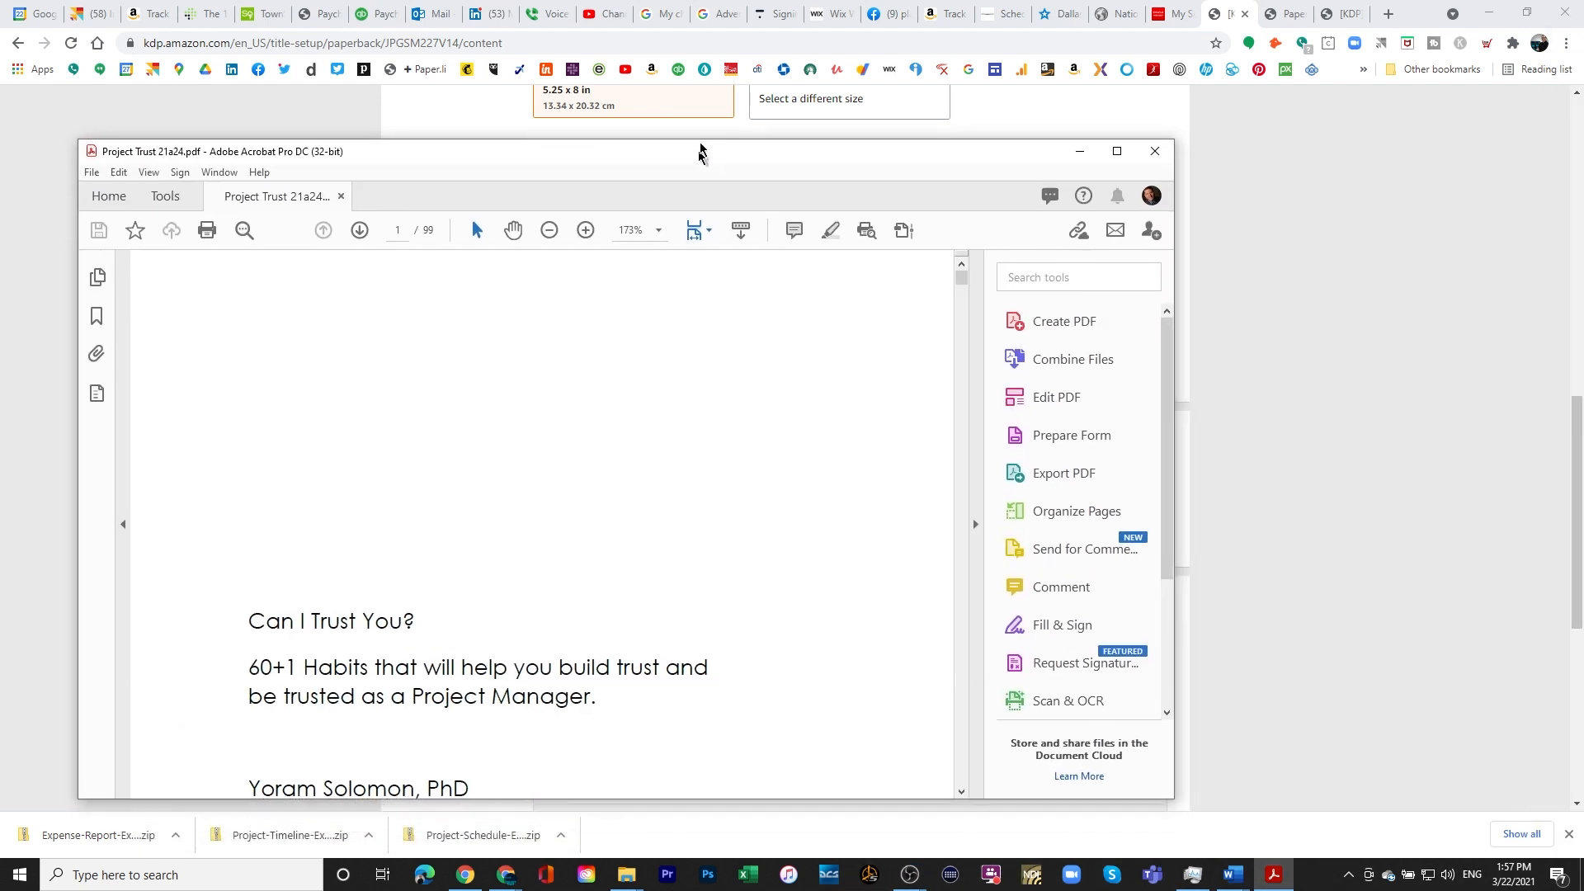
- Dismiss the Acrobat feedback survey, maximize the new PDF's window and display the document in Two Page View
left_click_drag(695, 149, 759, 18)
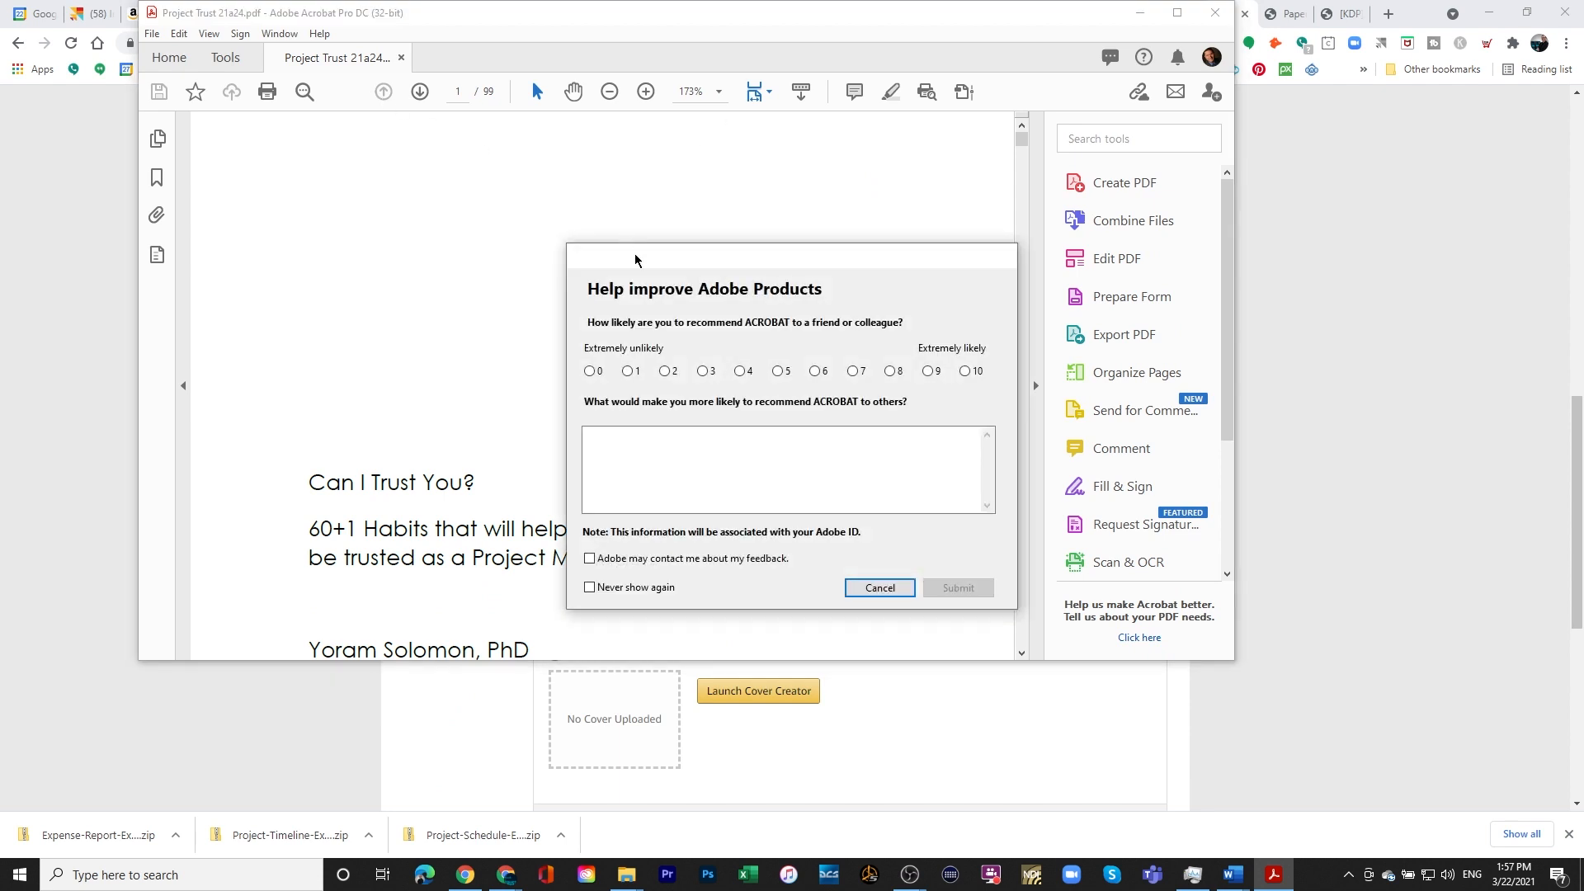
left_click(895, 587)
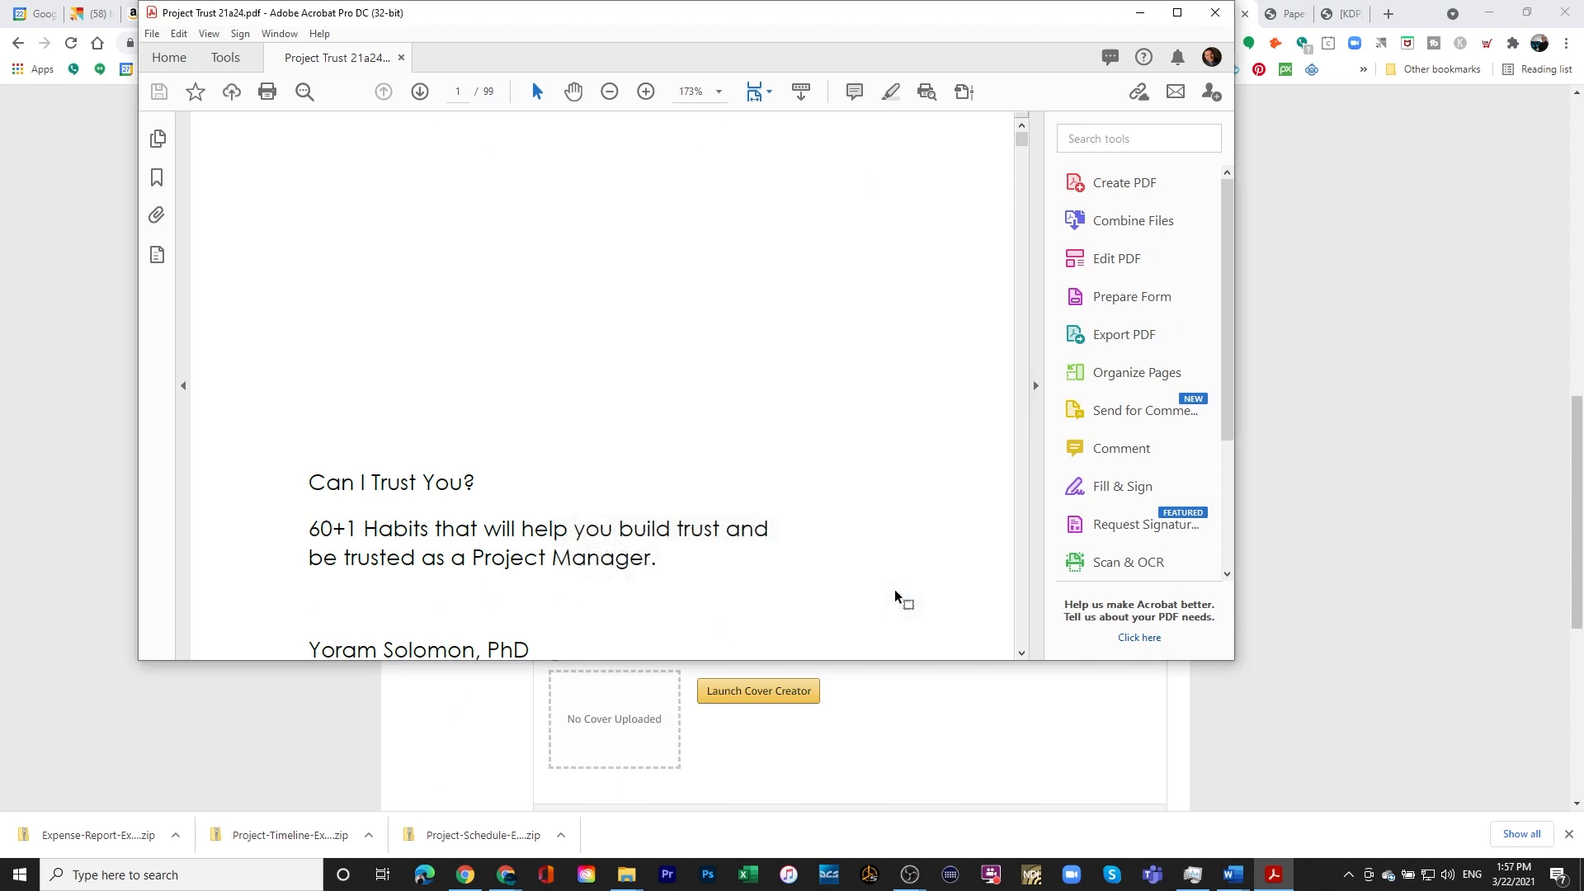
left_click(1176, 18)
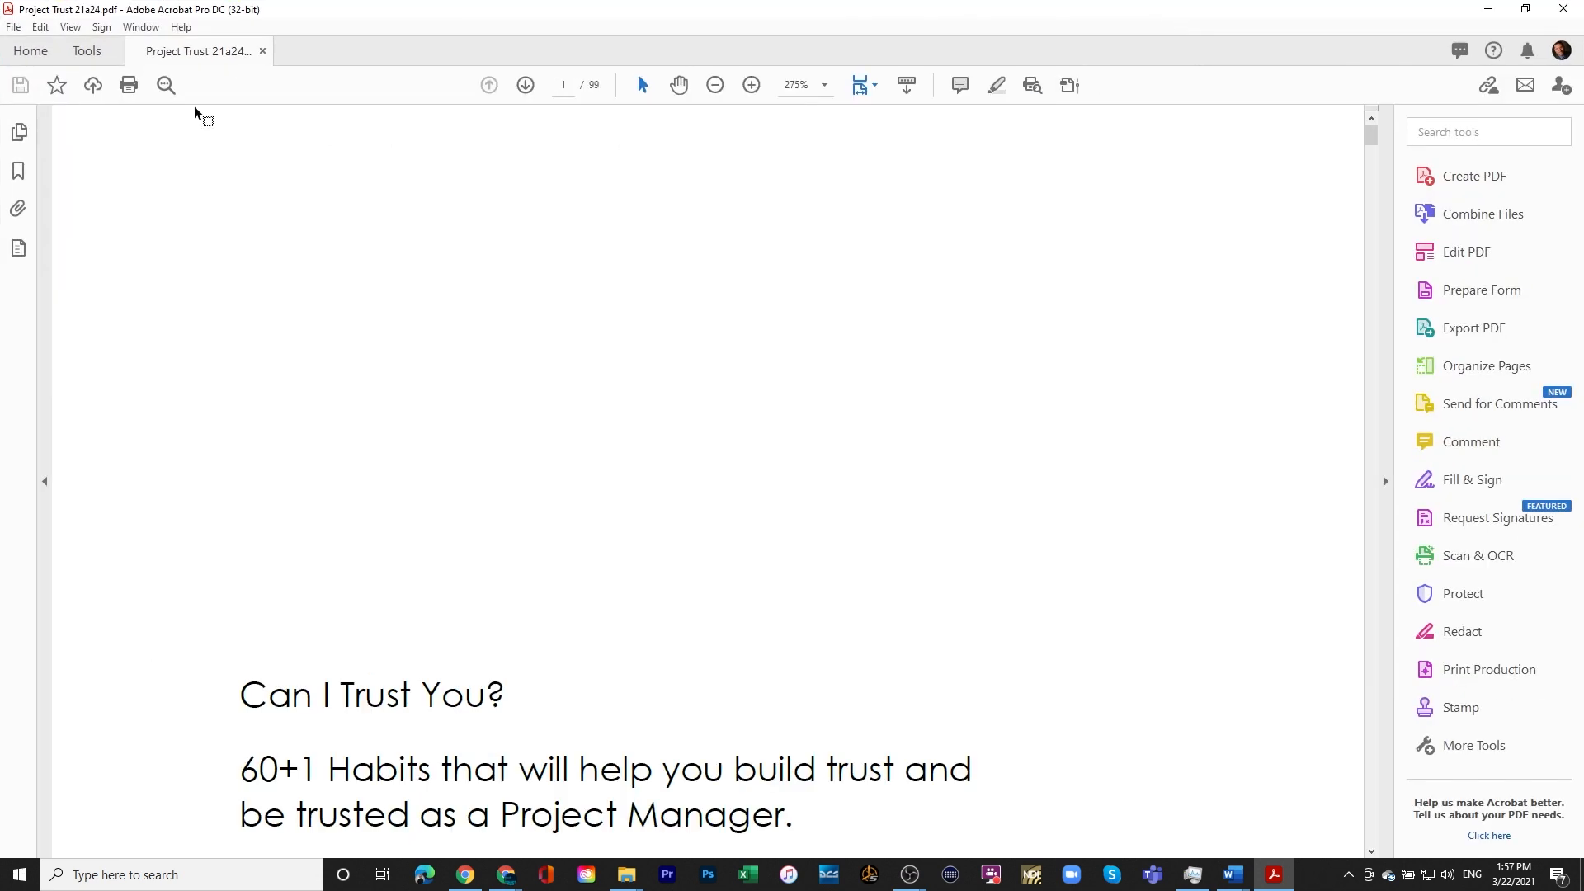
left_click(71, 27)
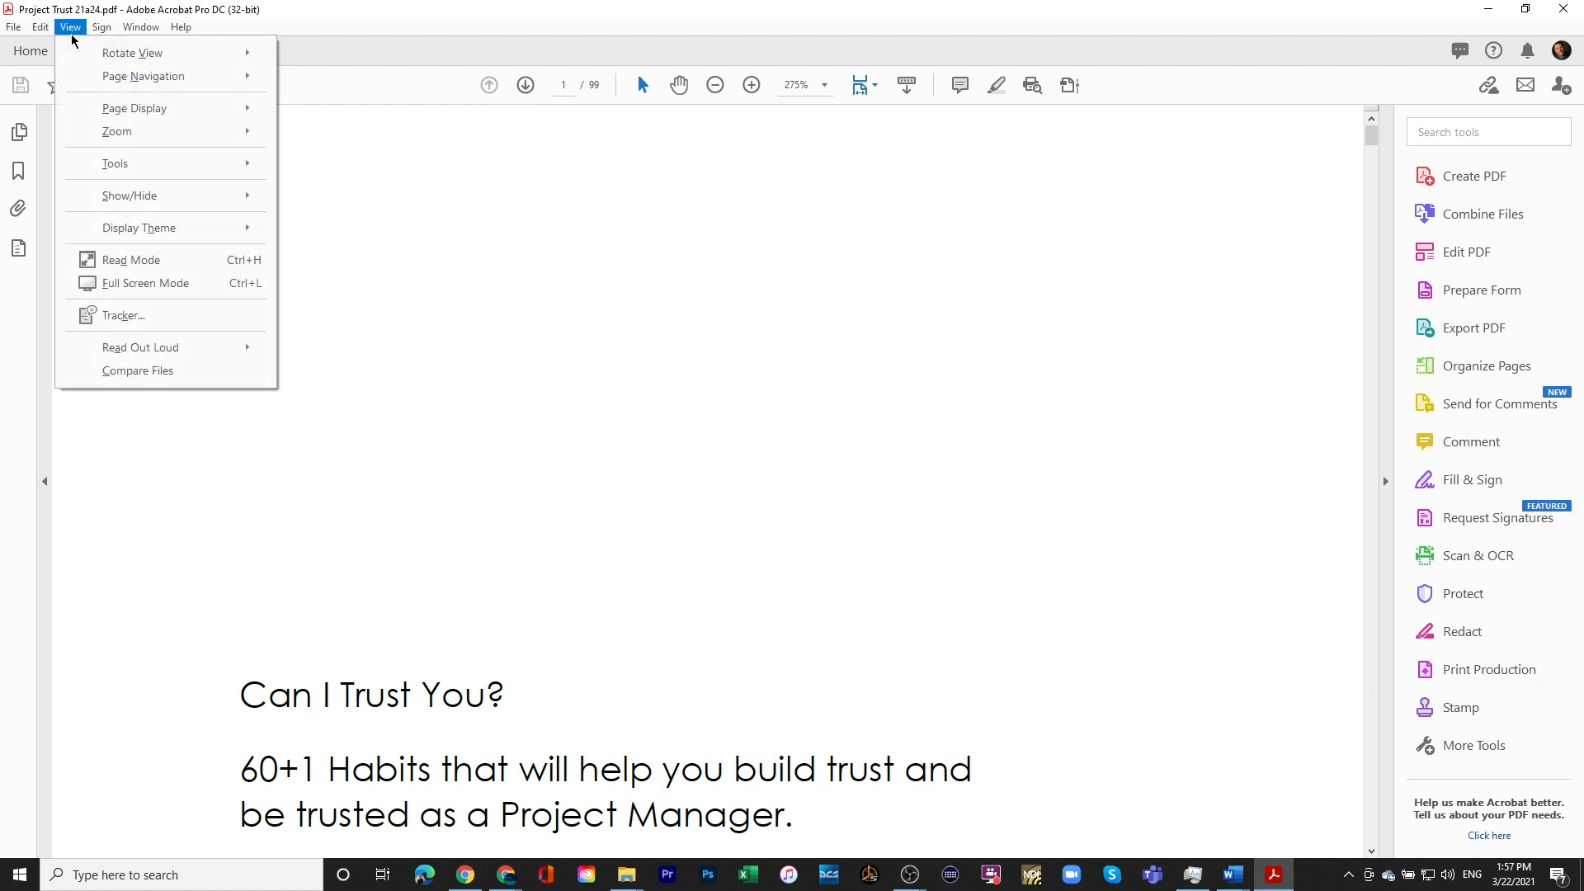
mouse_move(89, 58)
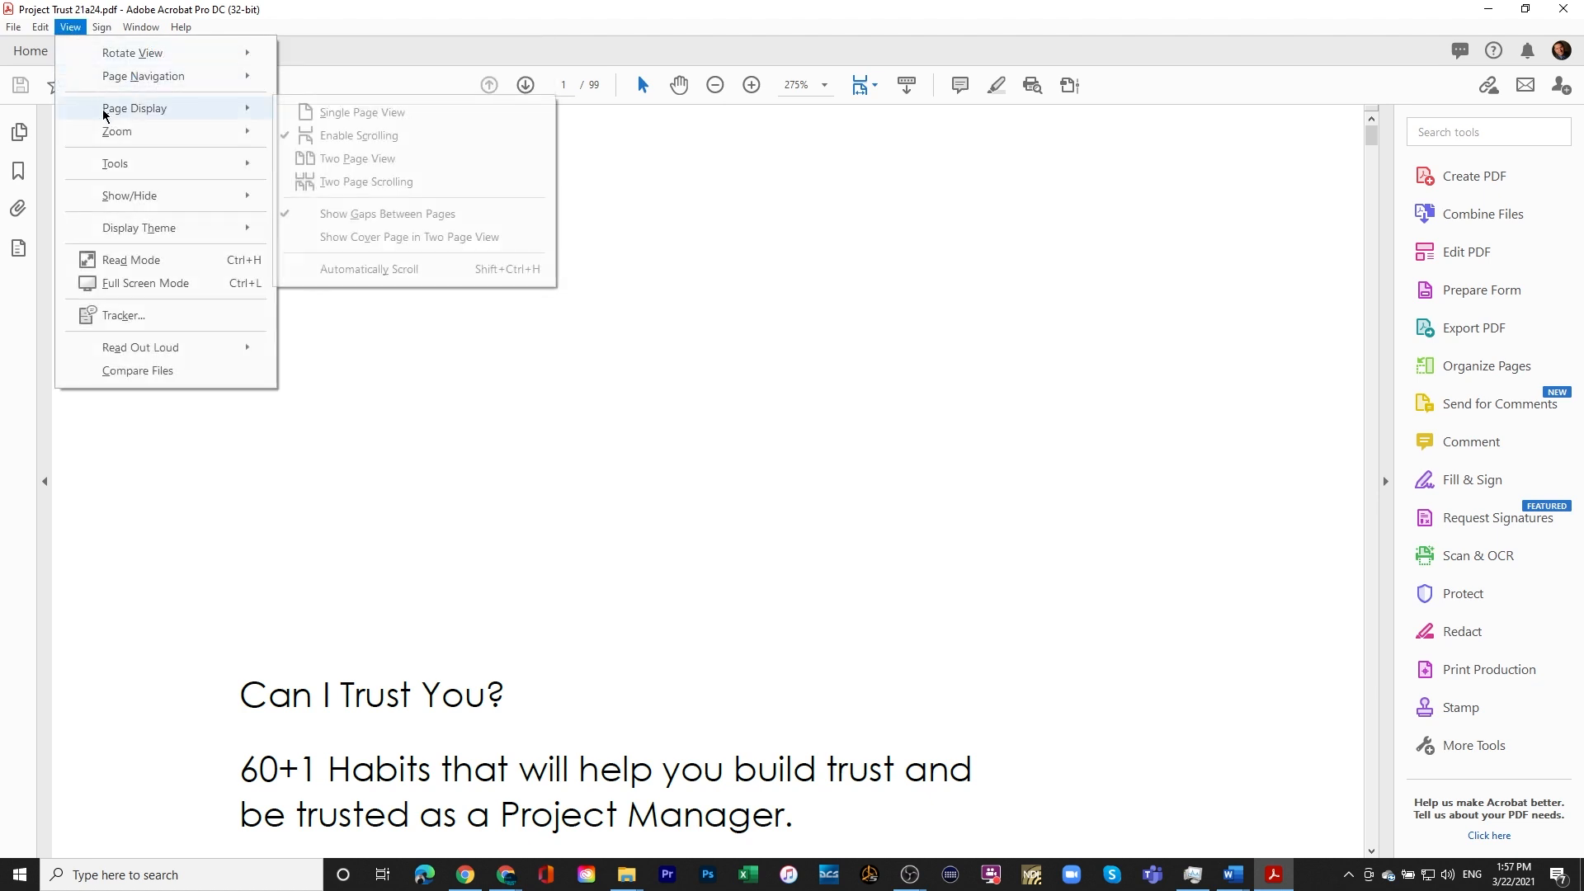
mouse_move(105, 136)
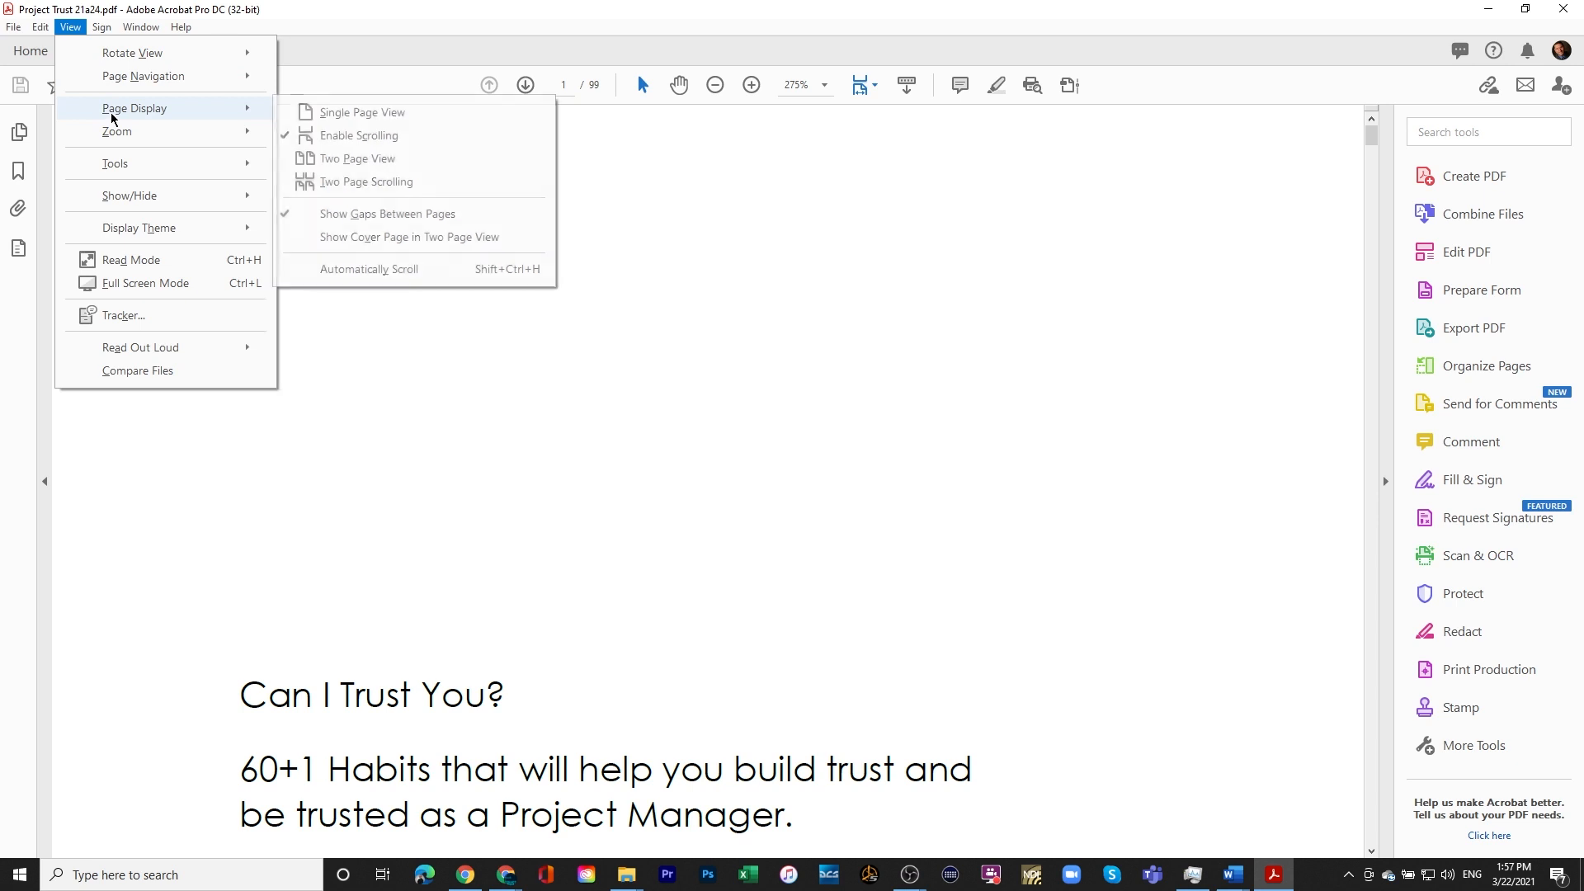
left_click(306, 161)
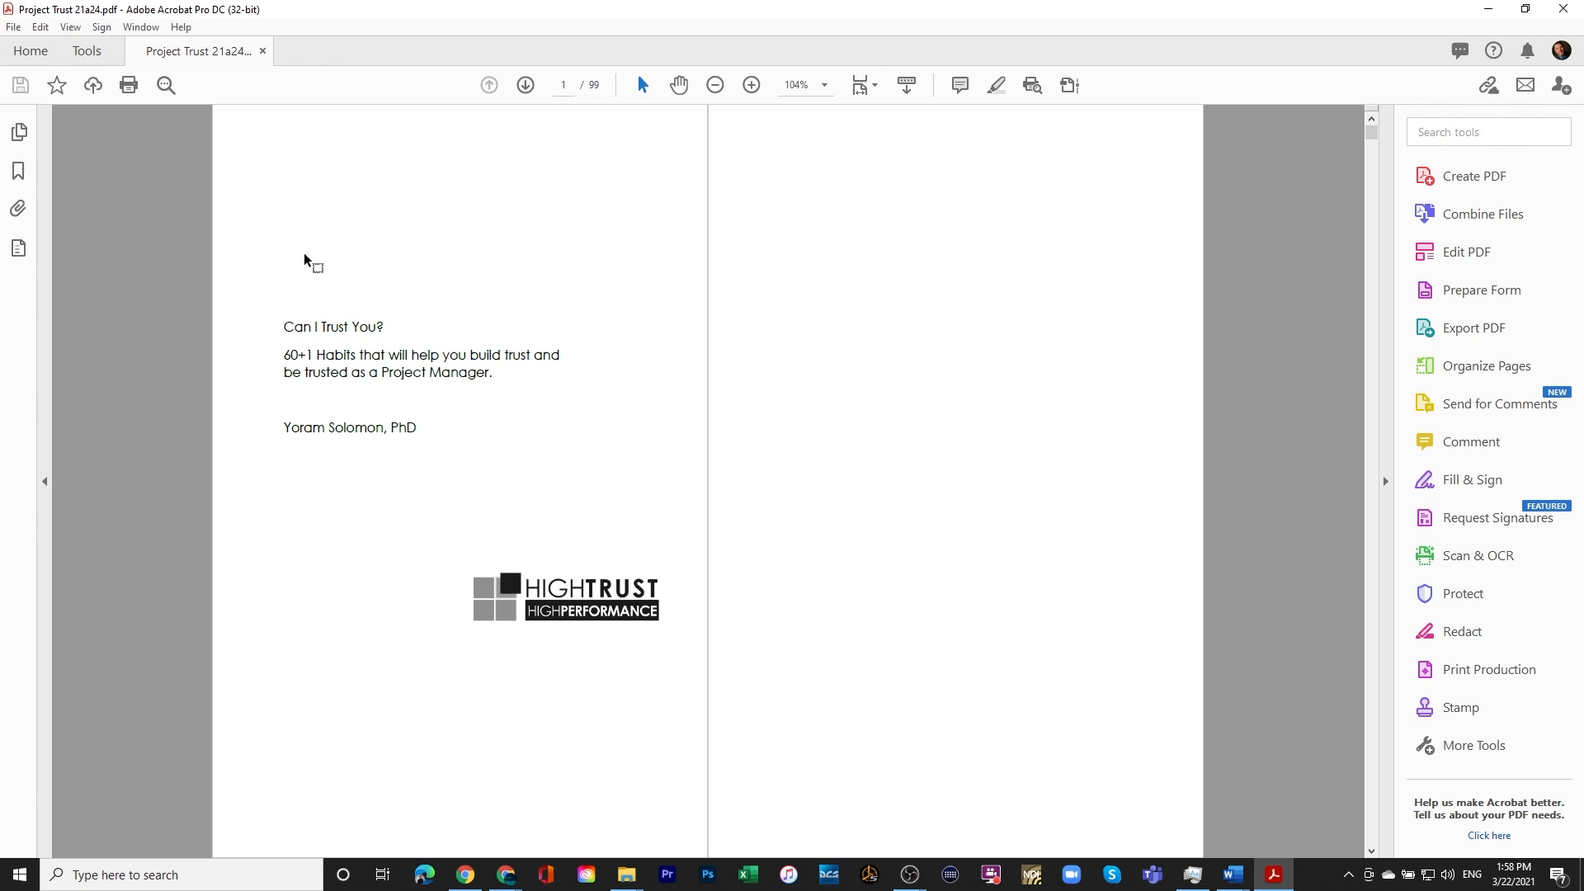
- Page through the PDF's spreads from the title page to the last page, examining the layout of text, figures and habit pages
key("Right")
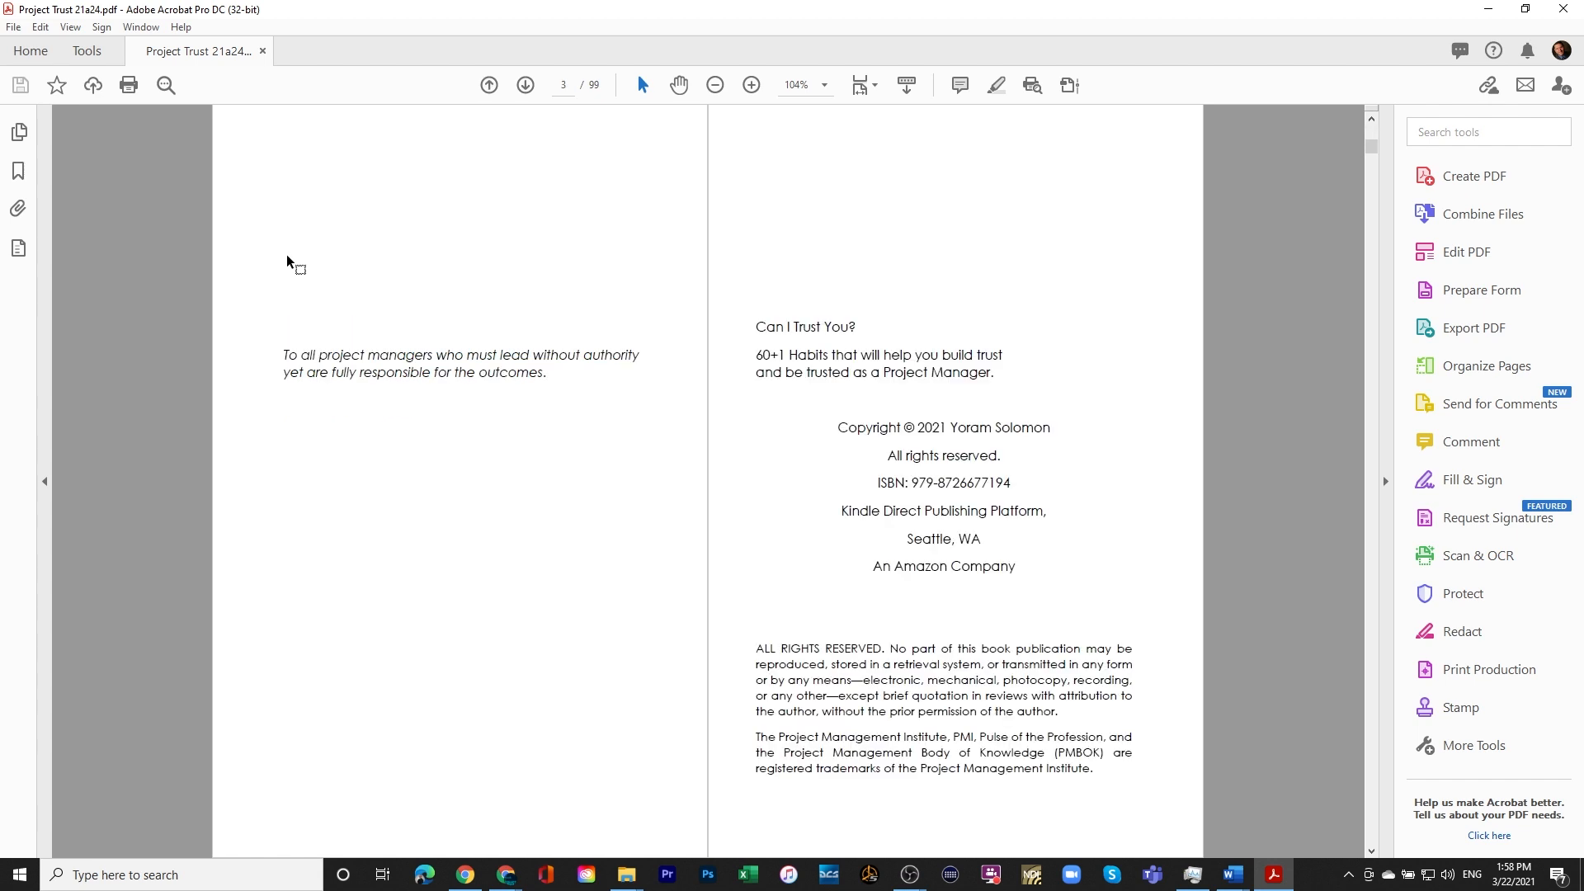
key("Right")
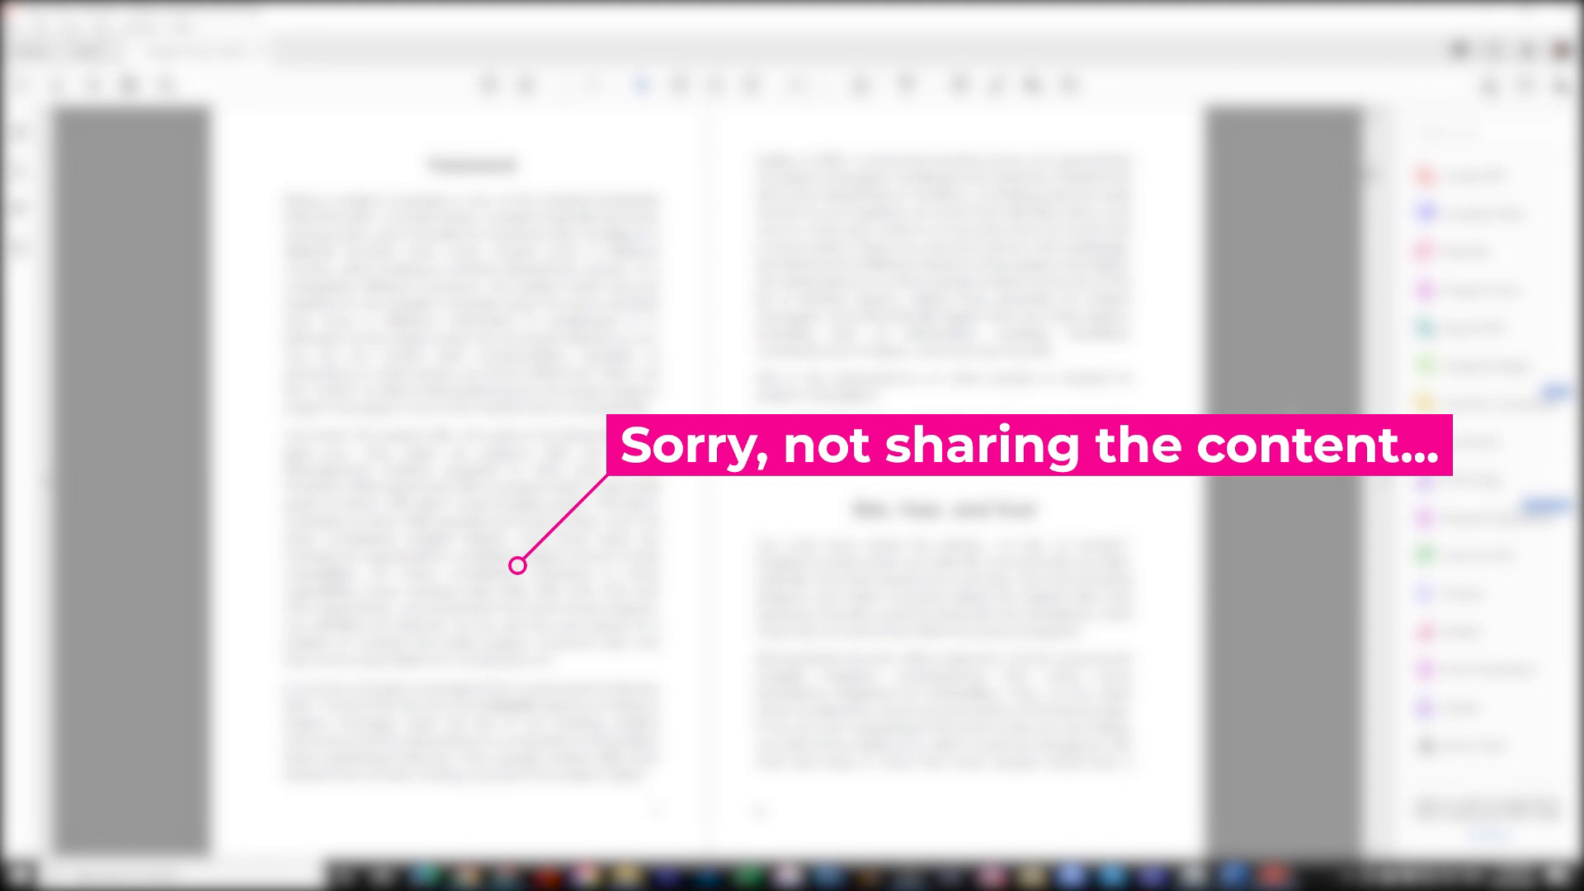
left_click_drag(1370, 175, 1369, 190)
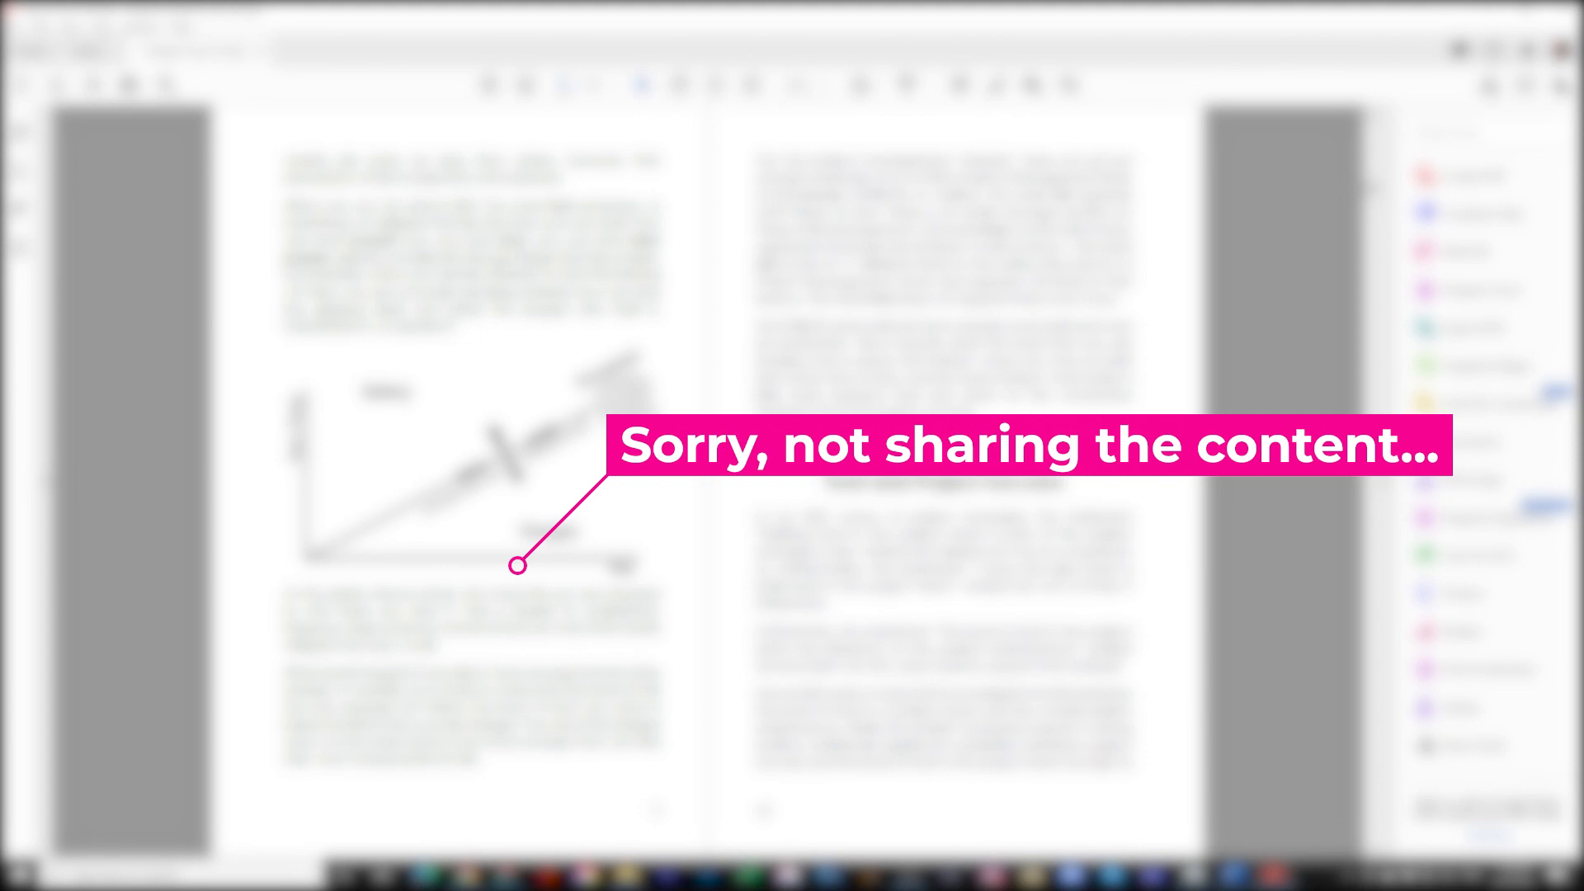
scroll(709, 481, "up", 3)
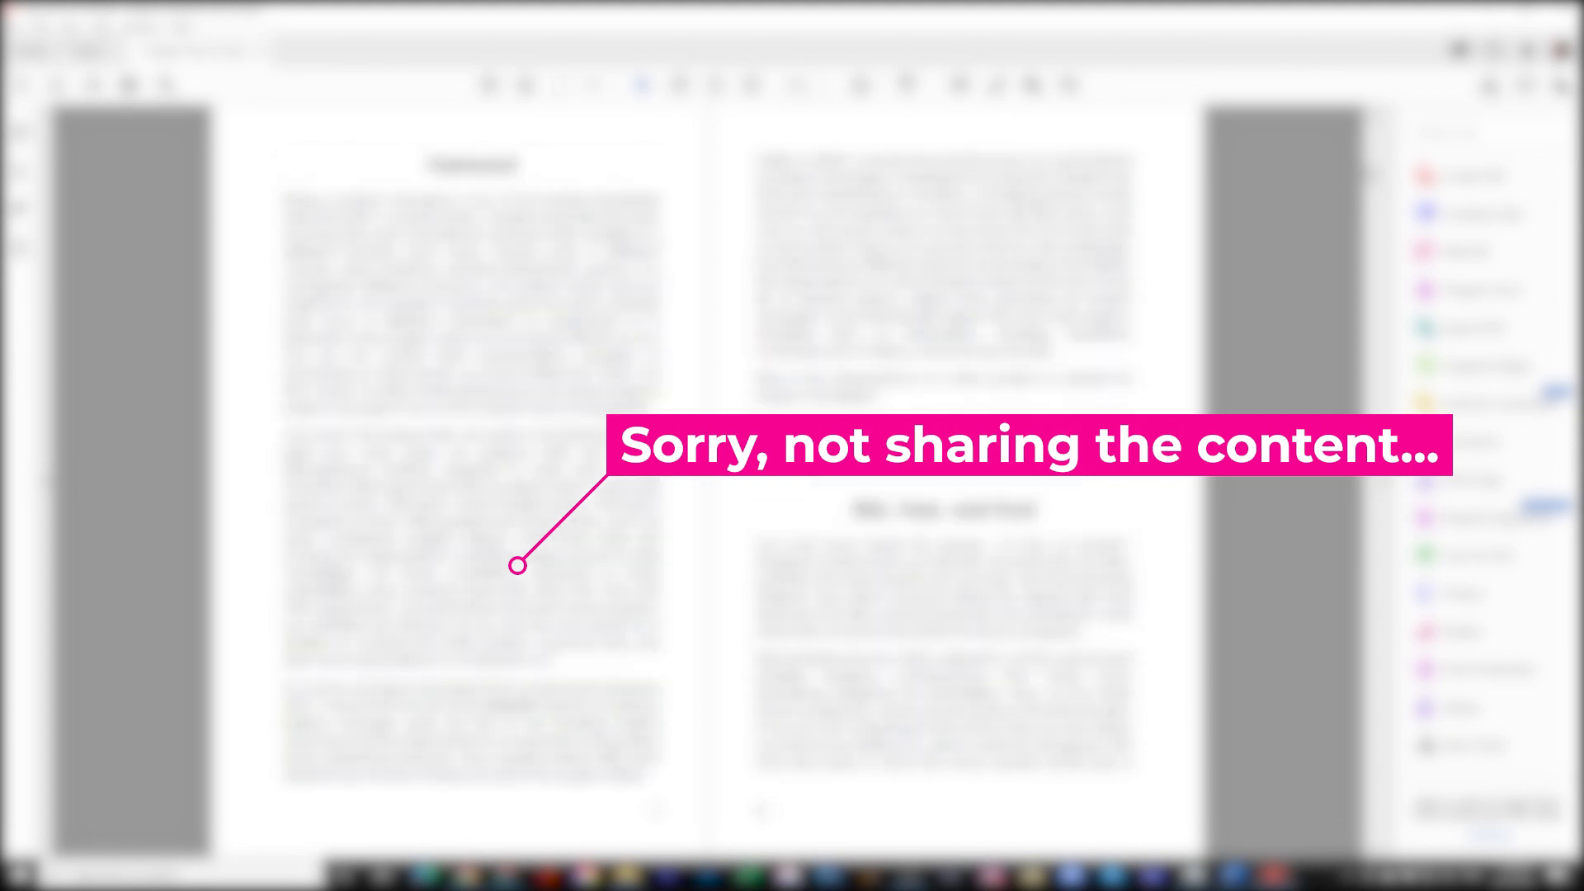
scroll(709, 481, "down", 3)
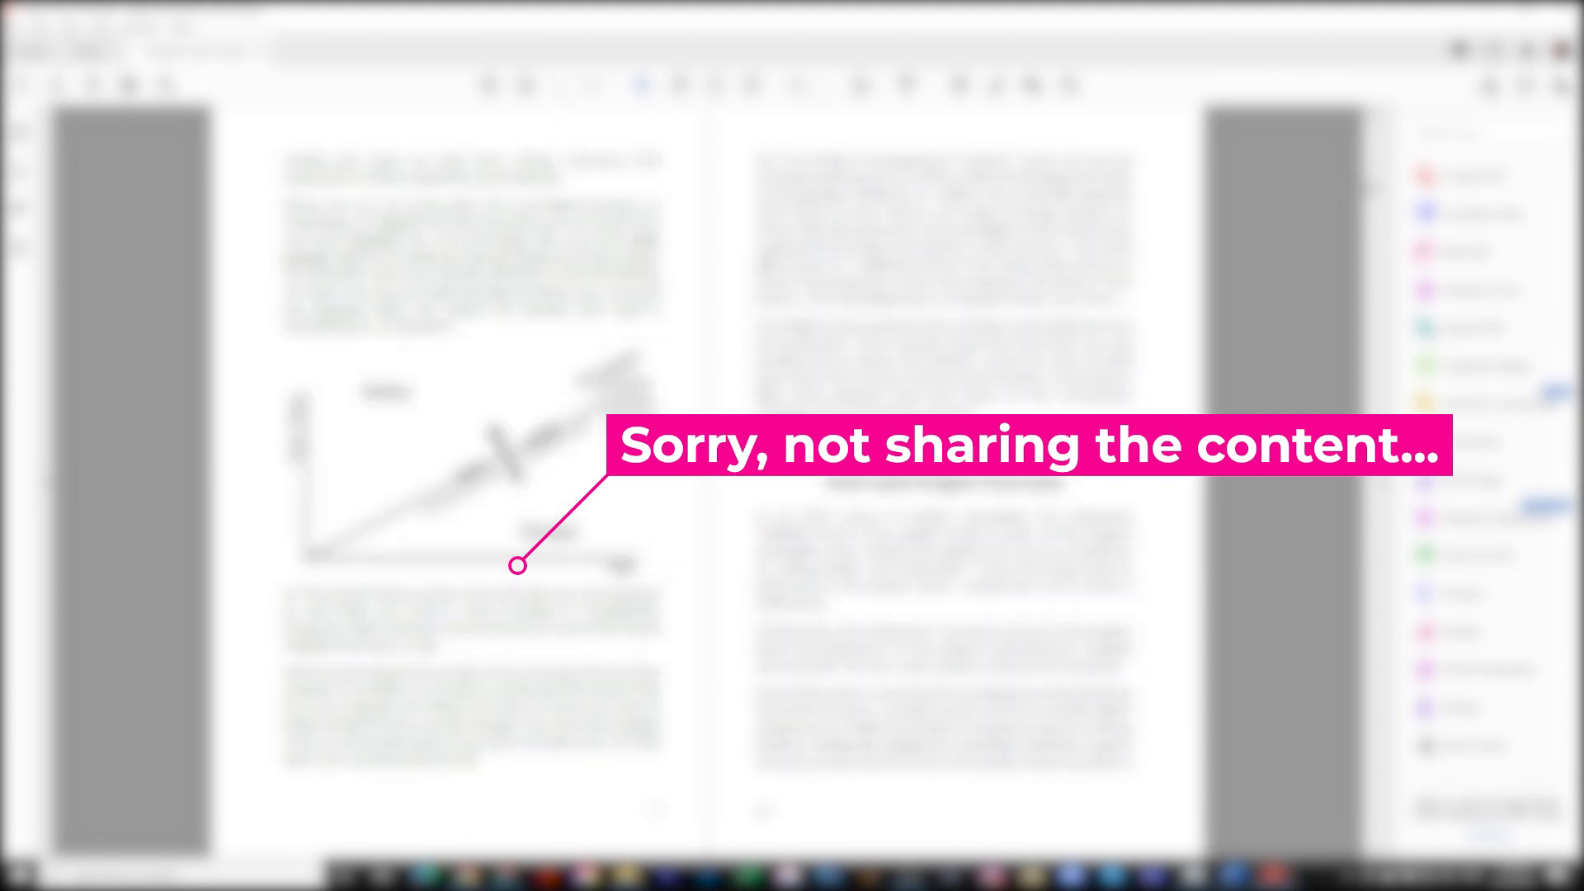
scroll(710, 480, "down", 3)
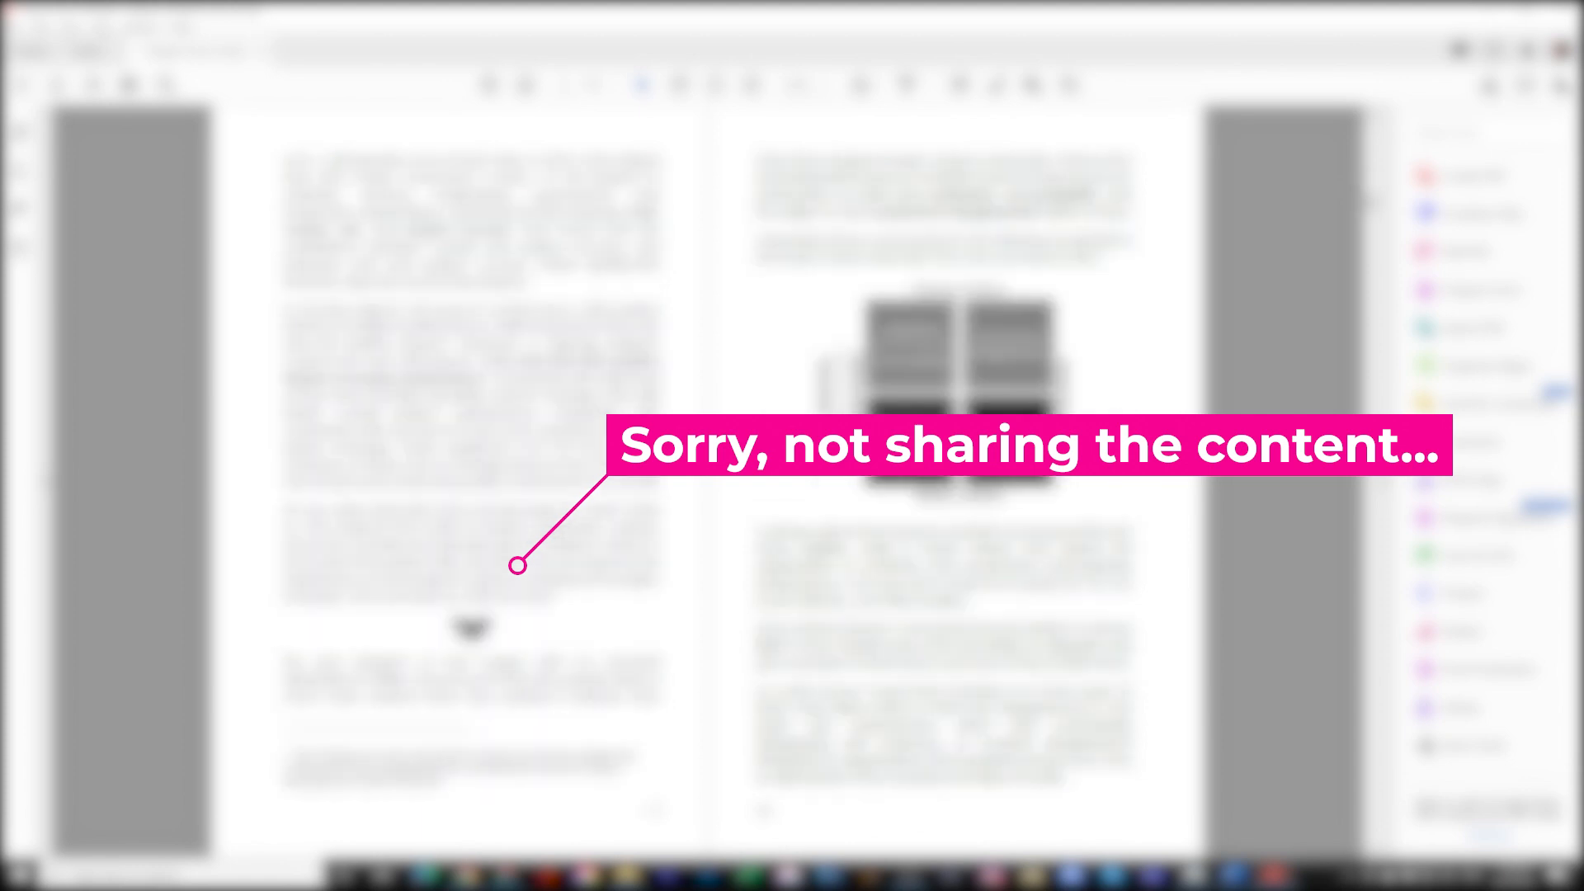
scroll(709, 481, "down", 3)
scroll(709, 481, "down", 3)
scroll(710, 481, "down", 3)
scroll(710, 481, "down", 3)
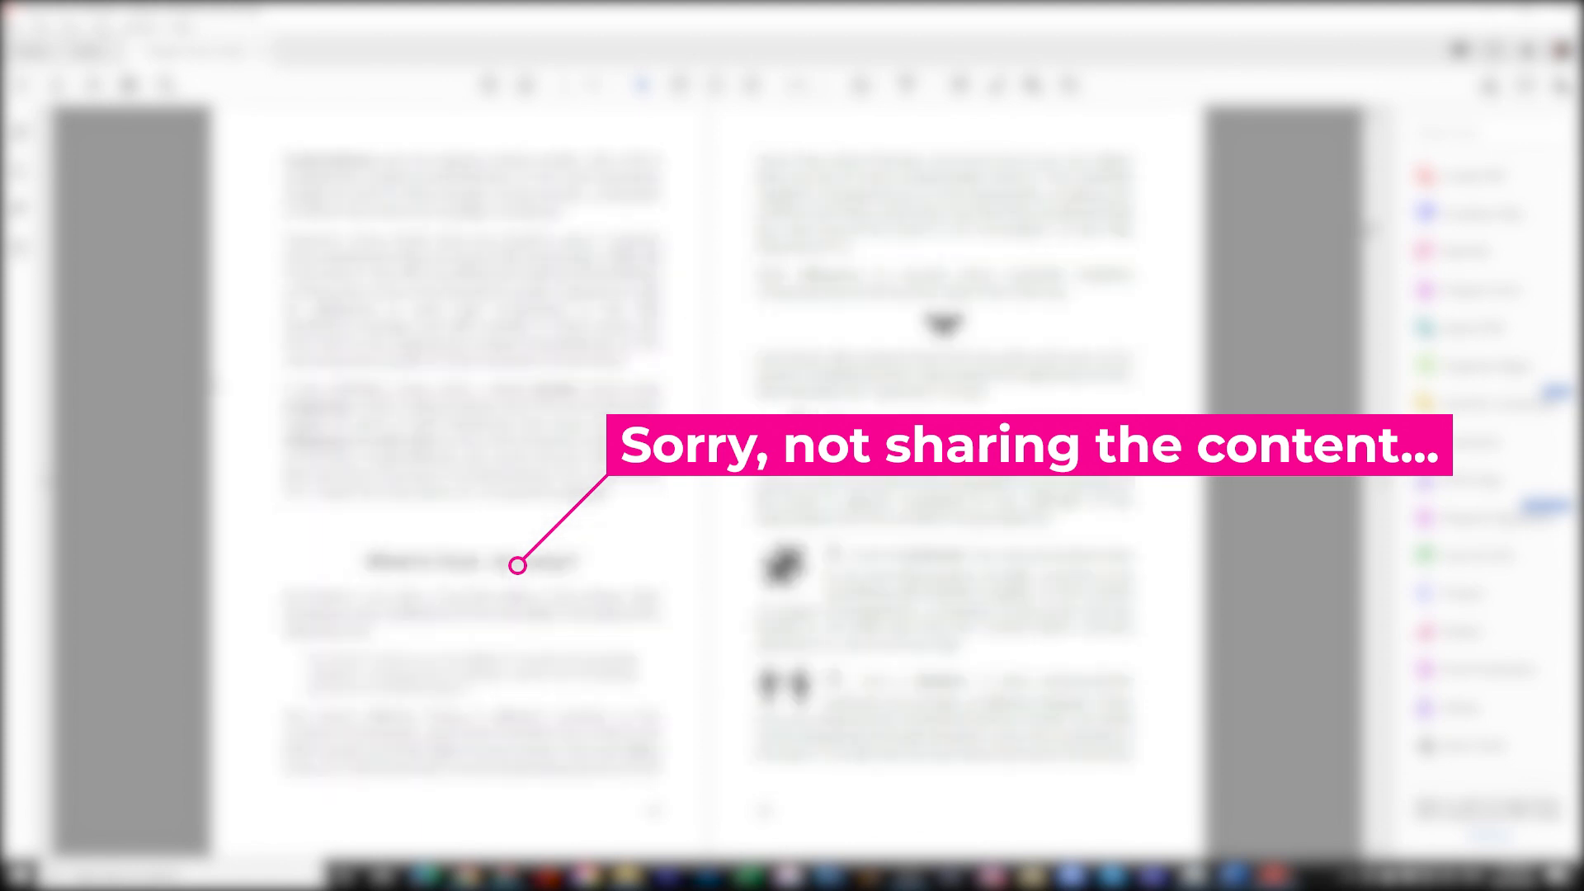
scroll(709, 481, "down", 3)
scroll(710, 481, "down", 3)
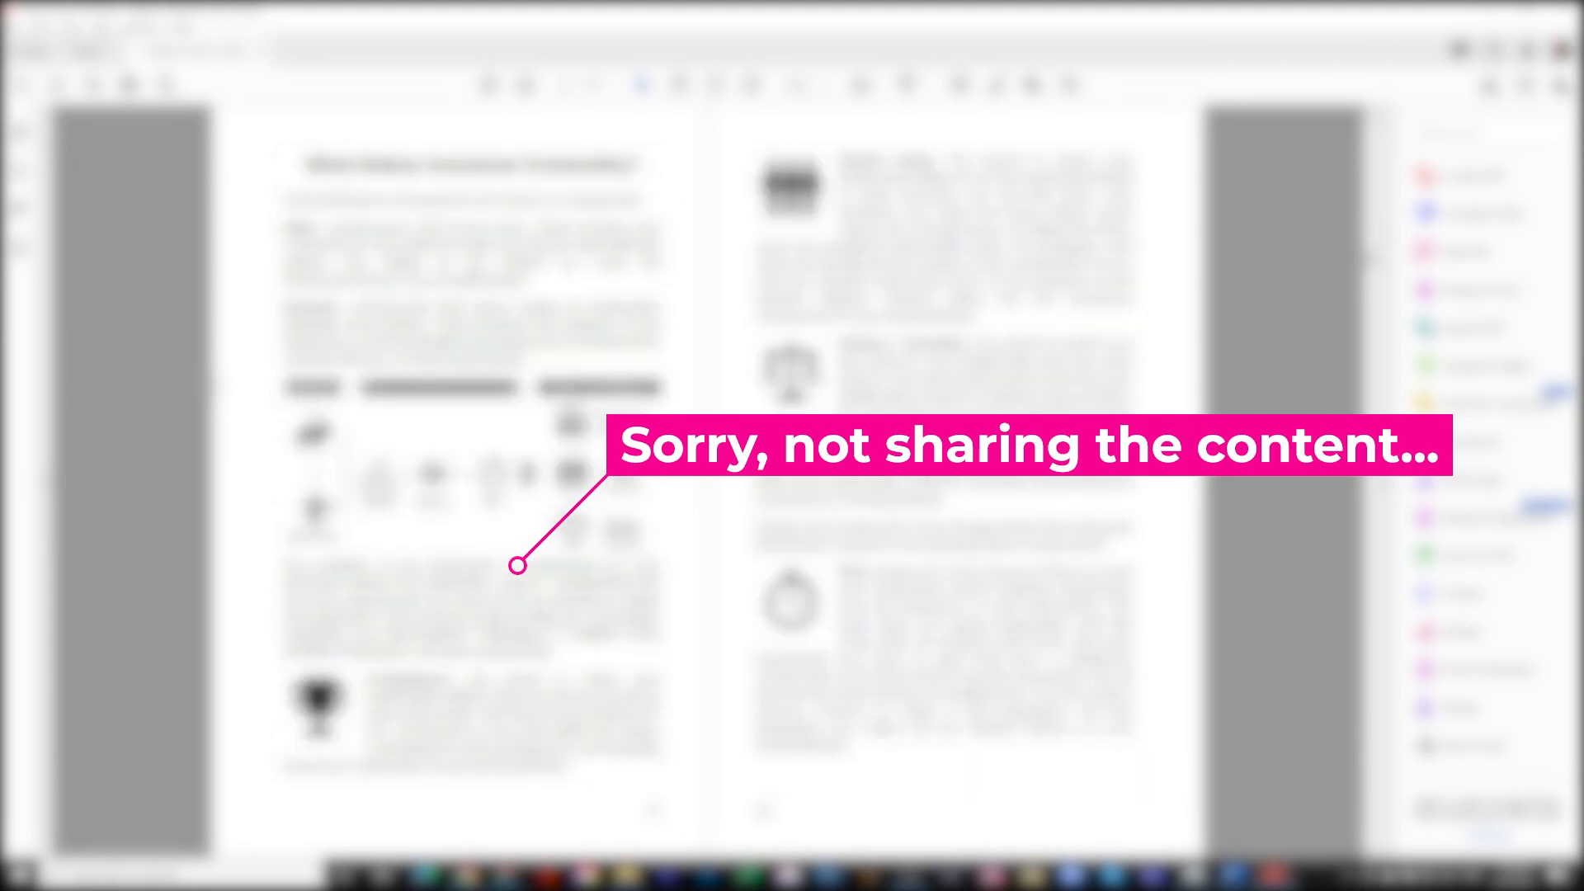
scroll(709, 481, "down", 3)
scroll(709, 481, "down", 3)
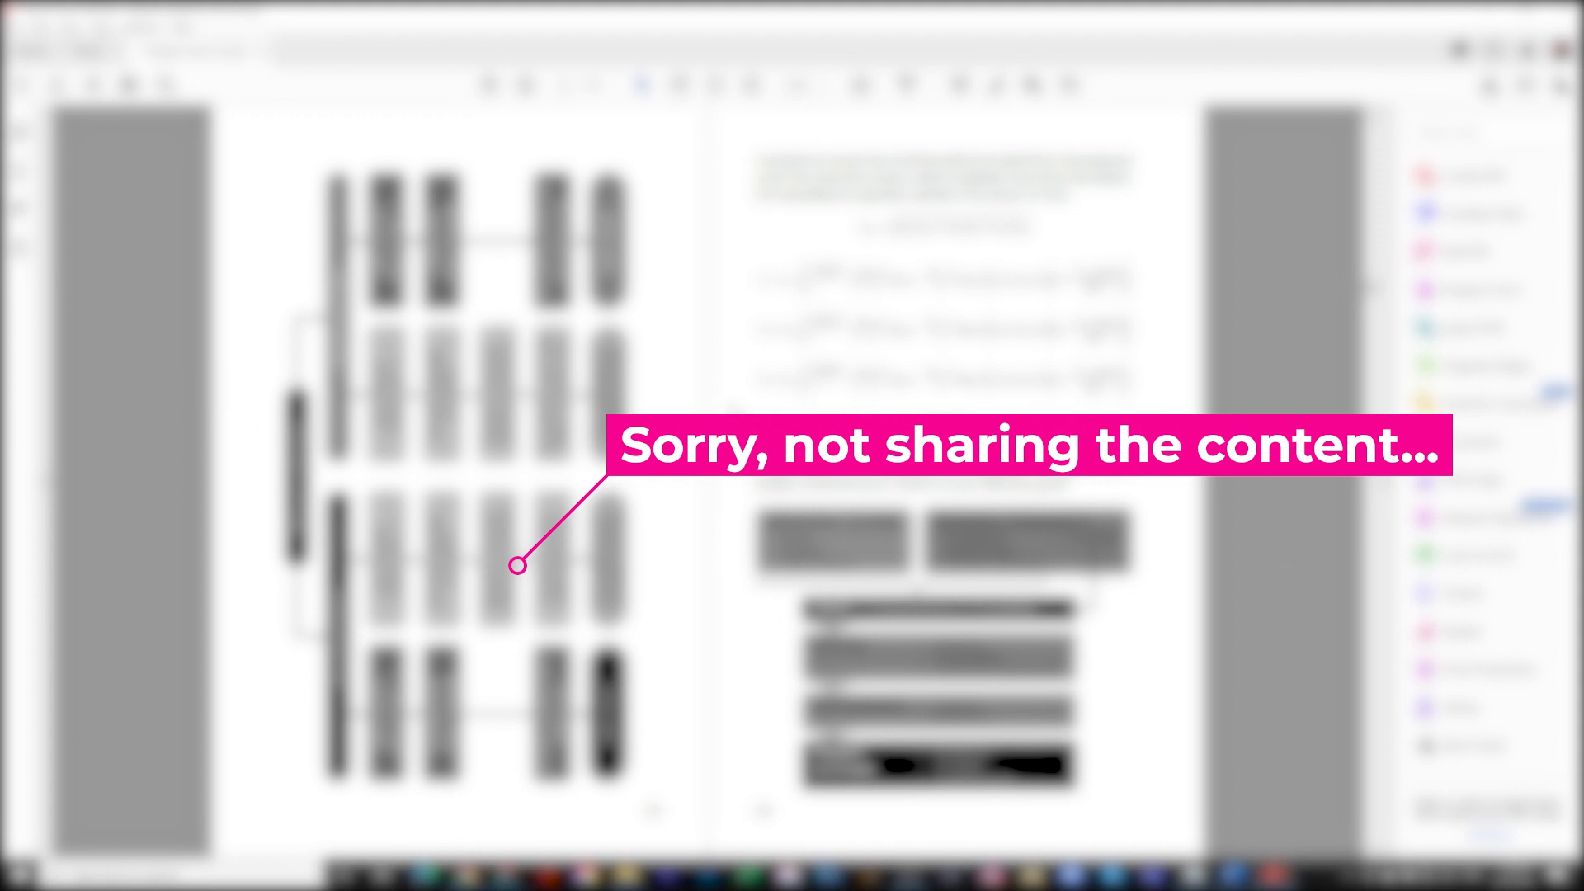
scroll(709, 481, "down", 3)
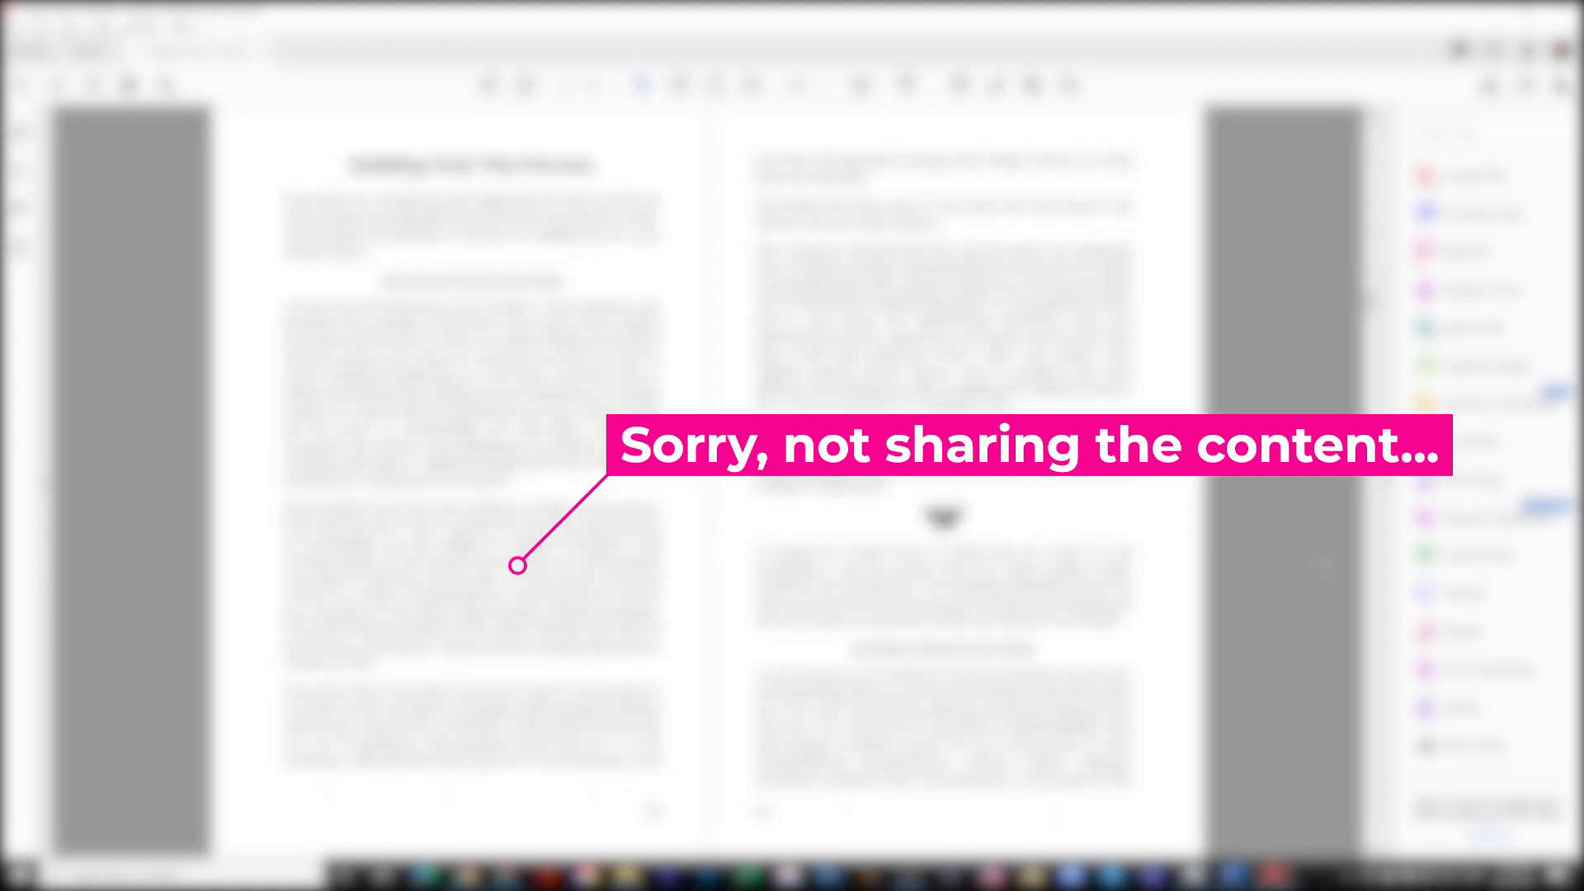
scroll(710, 481, "down", 6)
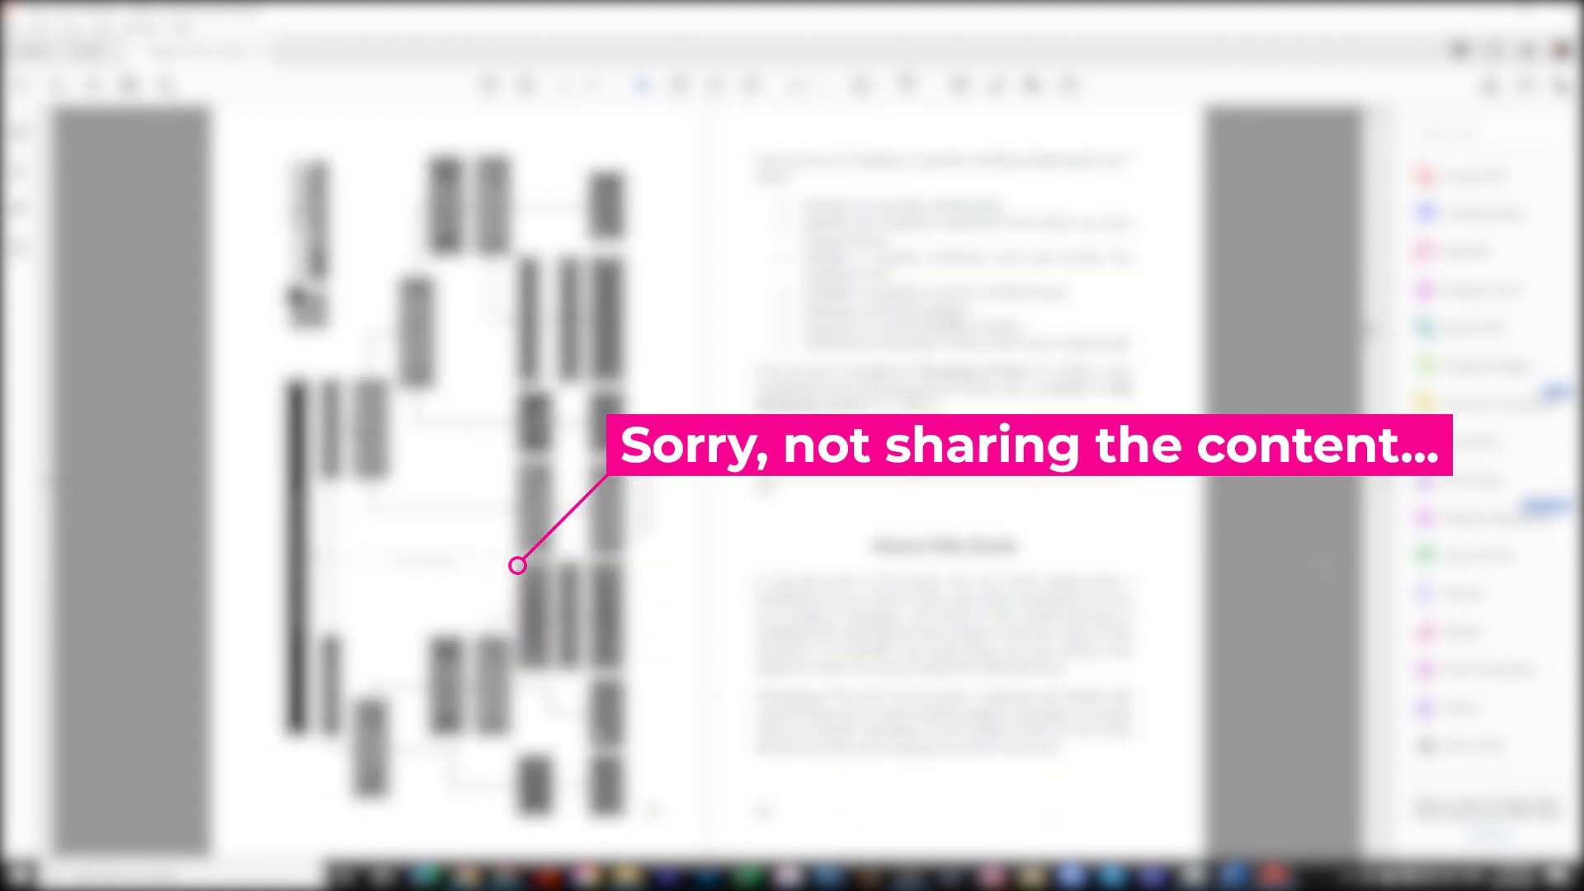
scroll(710, 481, "down", 8)
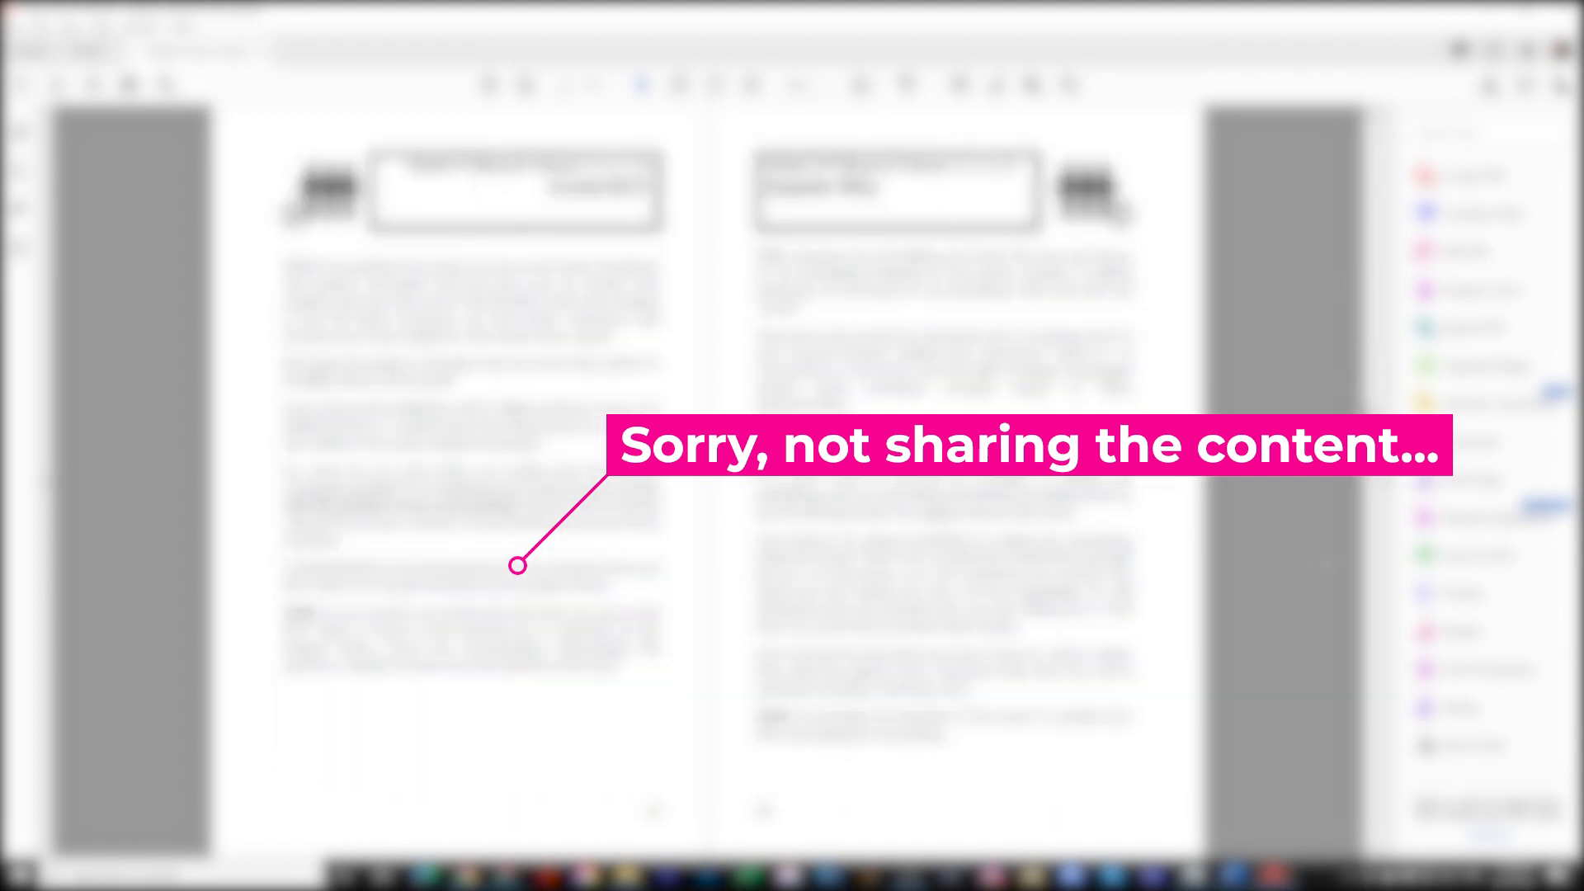
scroll(710, 480, "down", 8)
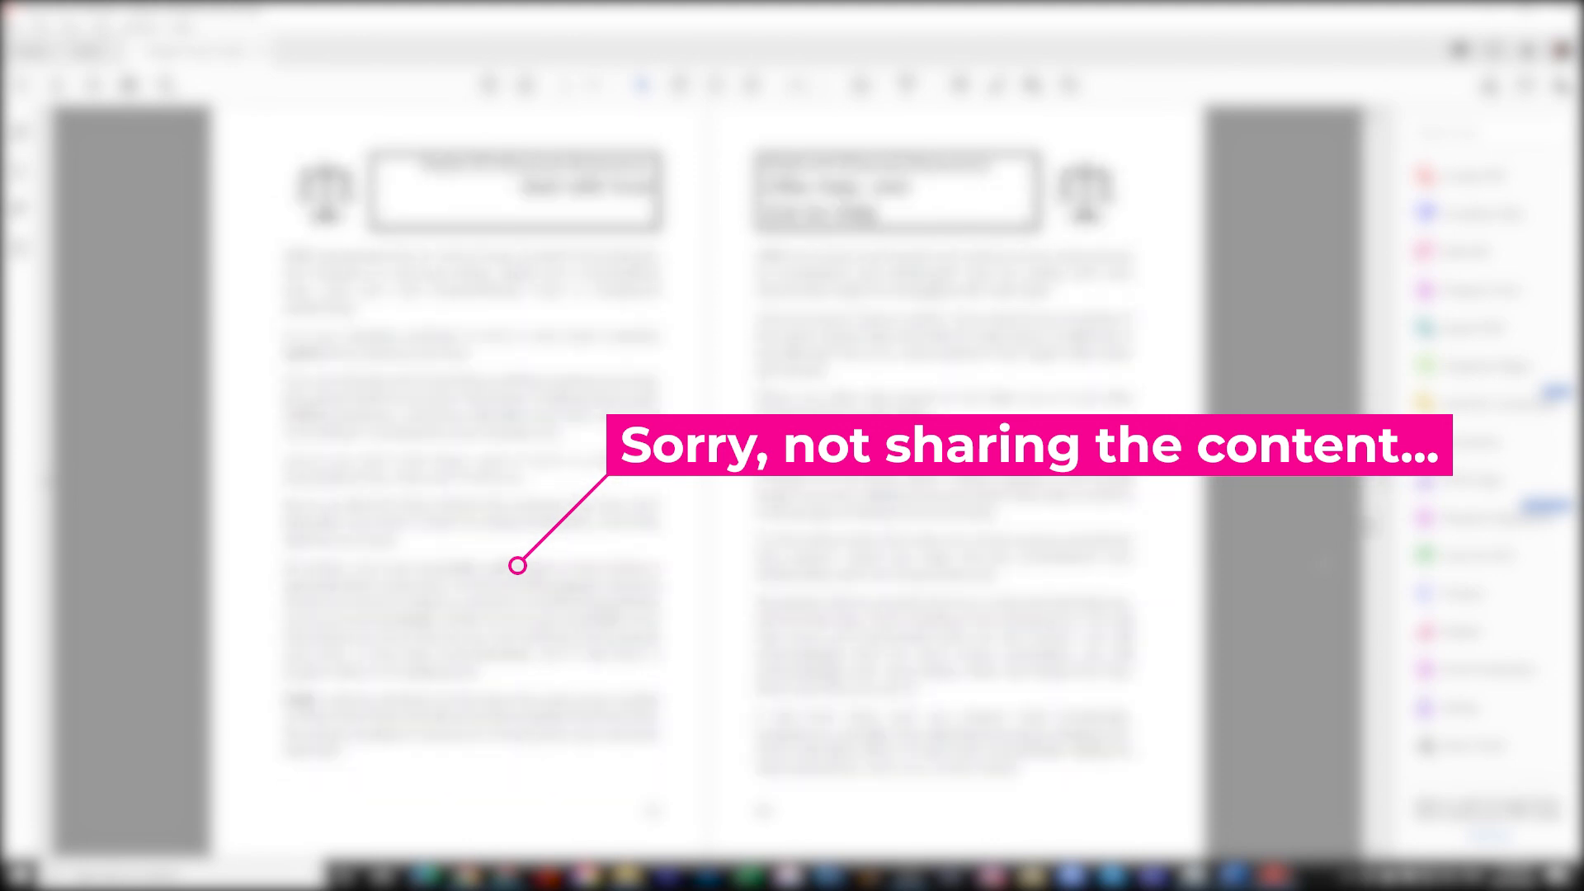
scroll(709, 481, "down", 2)
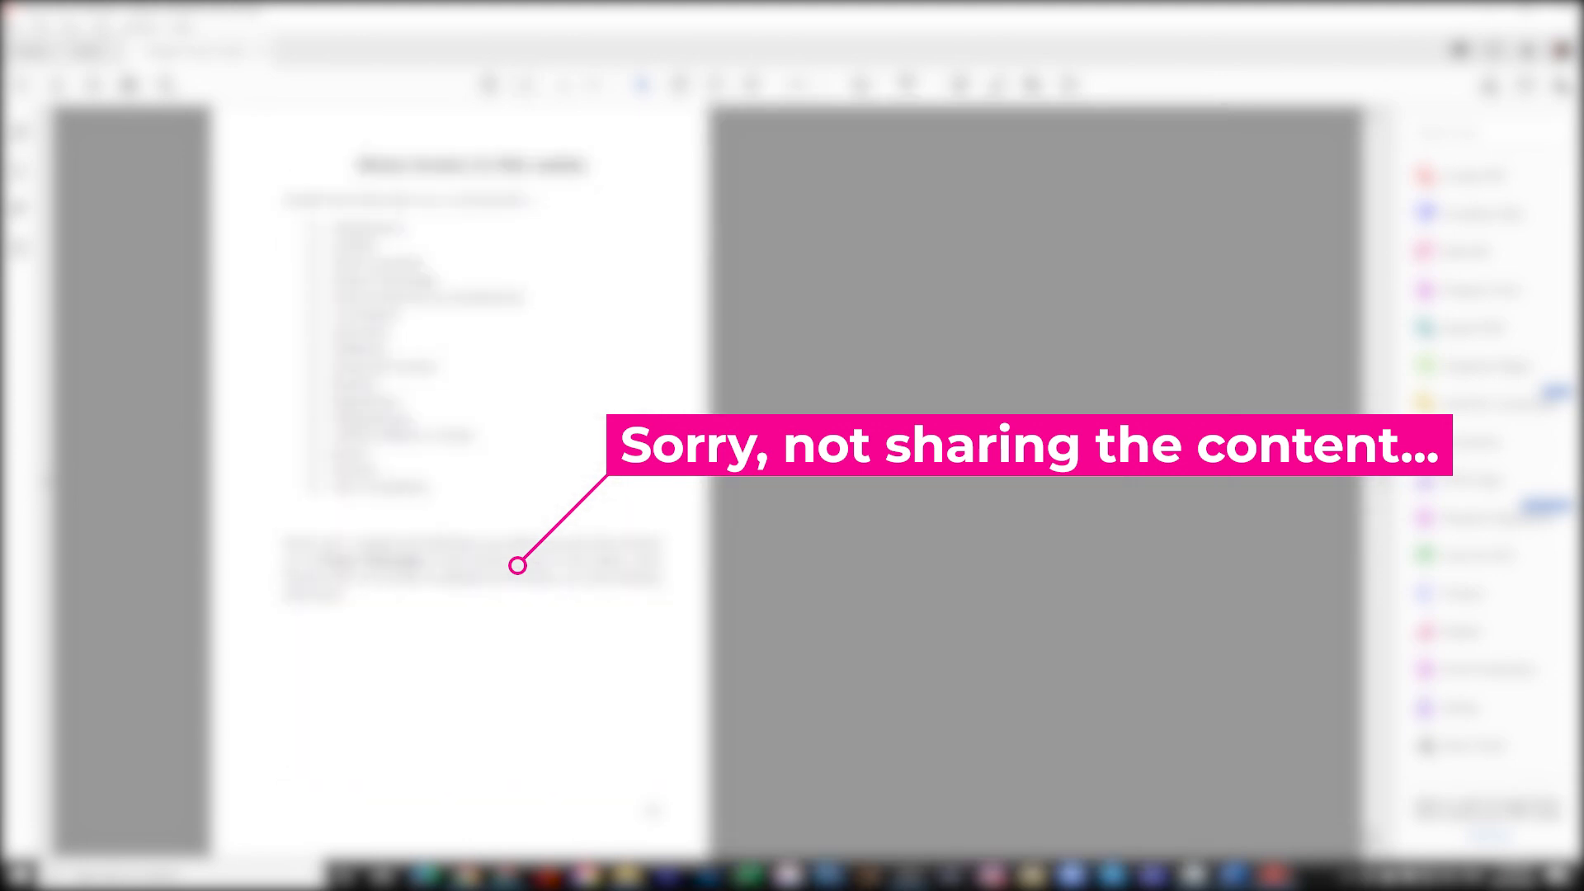
- Go back over the closing spreads of the PDF, including the author and resources pages, and return to the last page
scroll(709, 481, "up", 2)
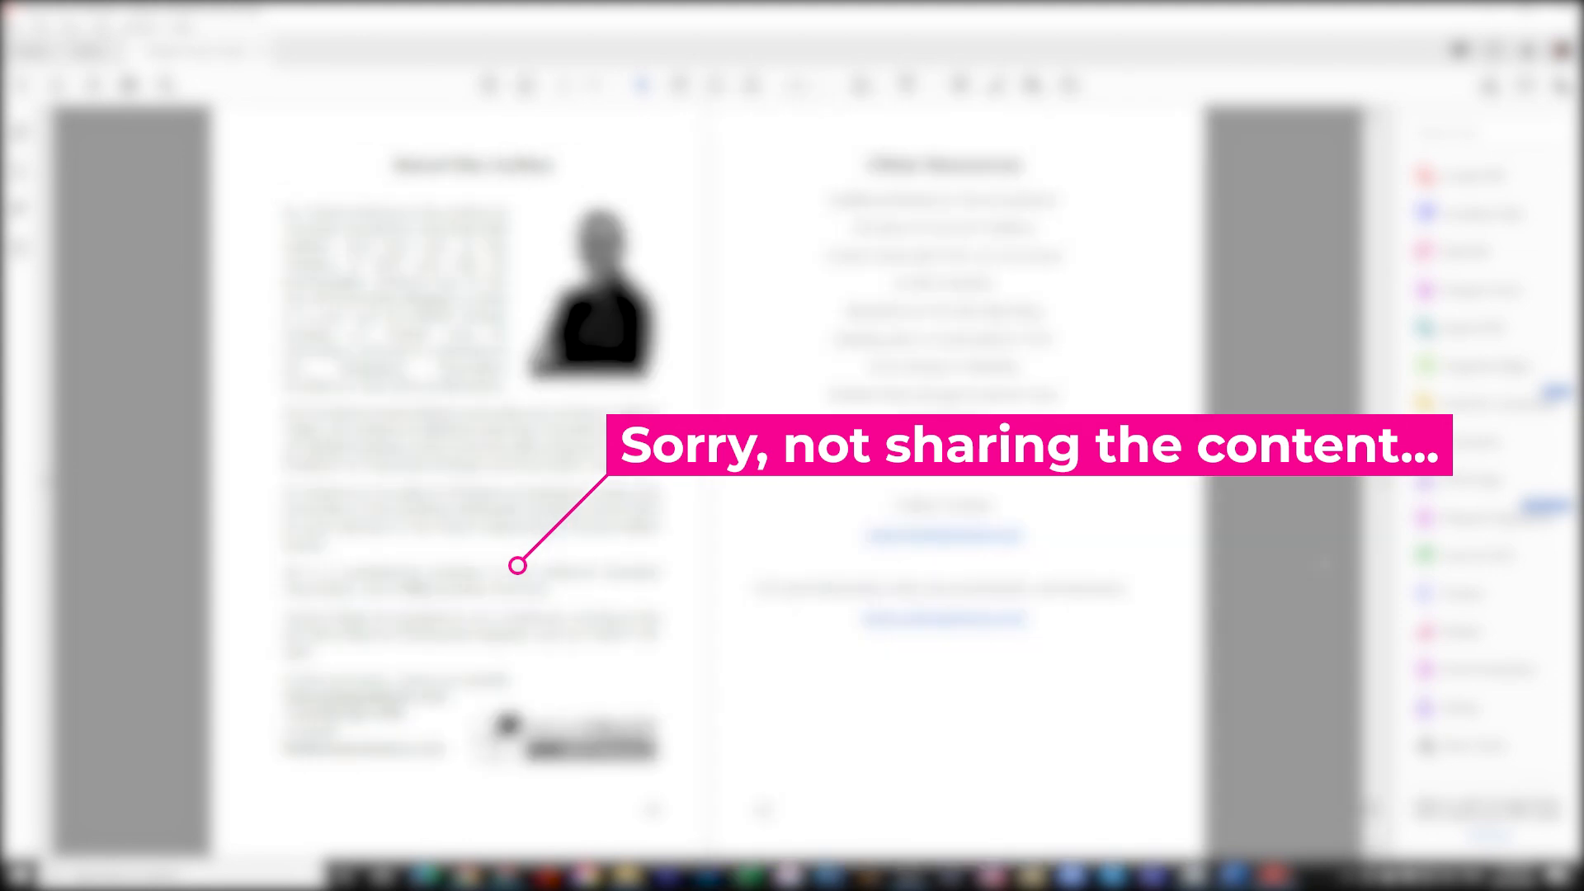
scroll(709, 481, "up", 2)
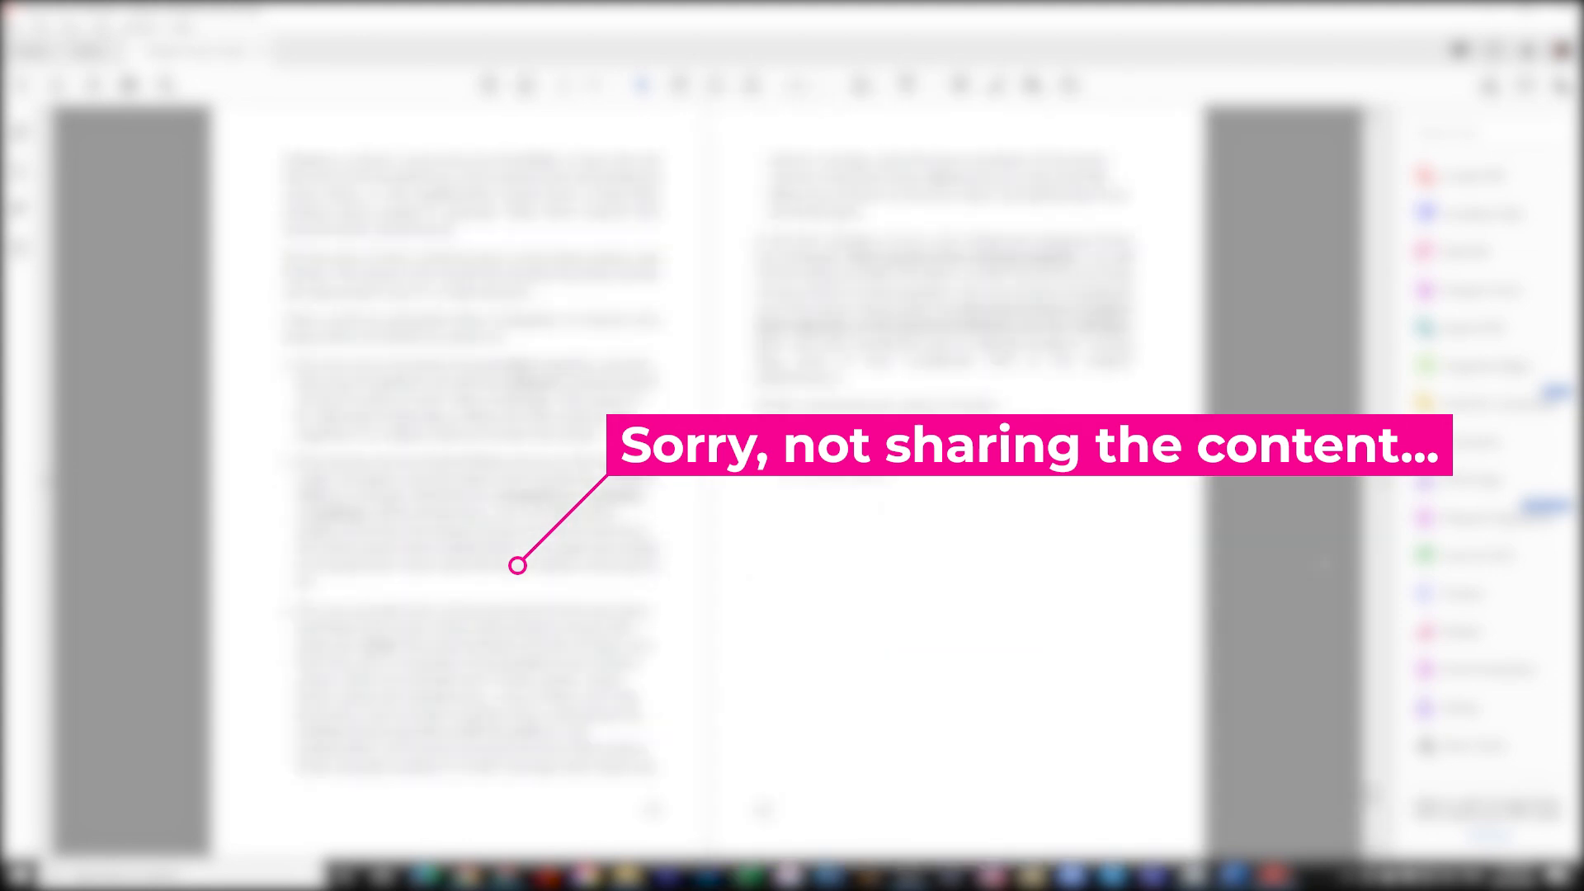
scroll(709, 481, "up", 2)
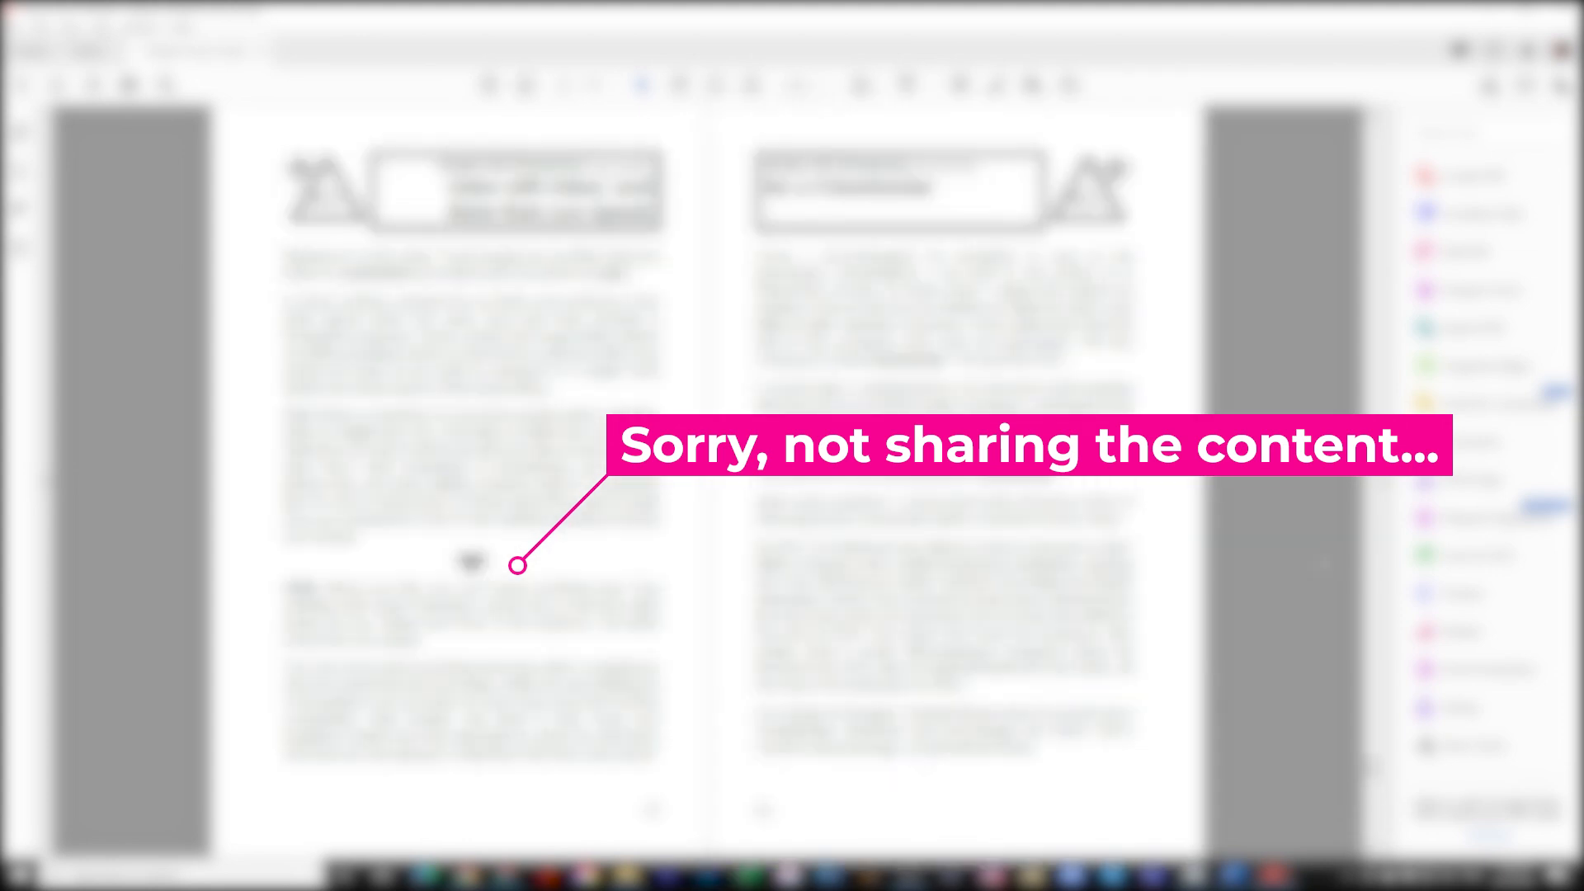
scroll(709, 481, "up", 2)
scroll(1314, 556, "down", 5)
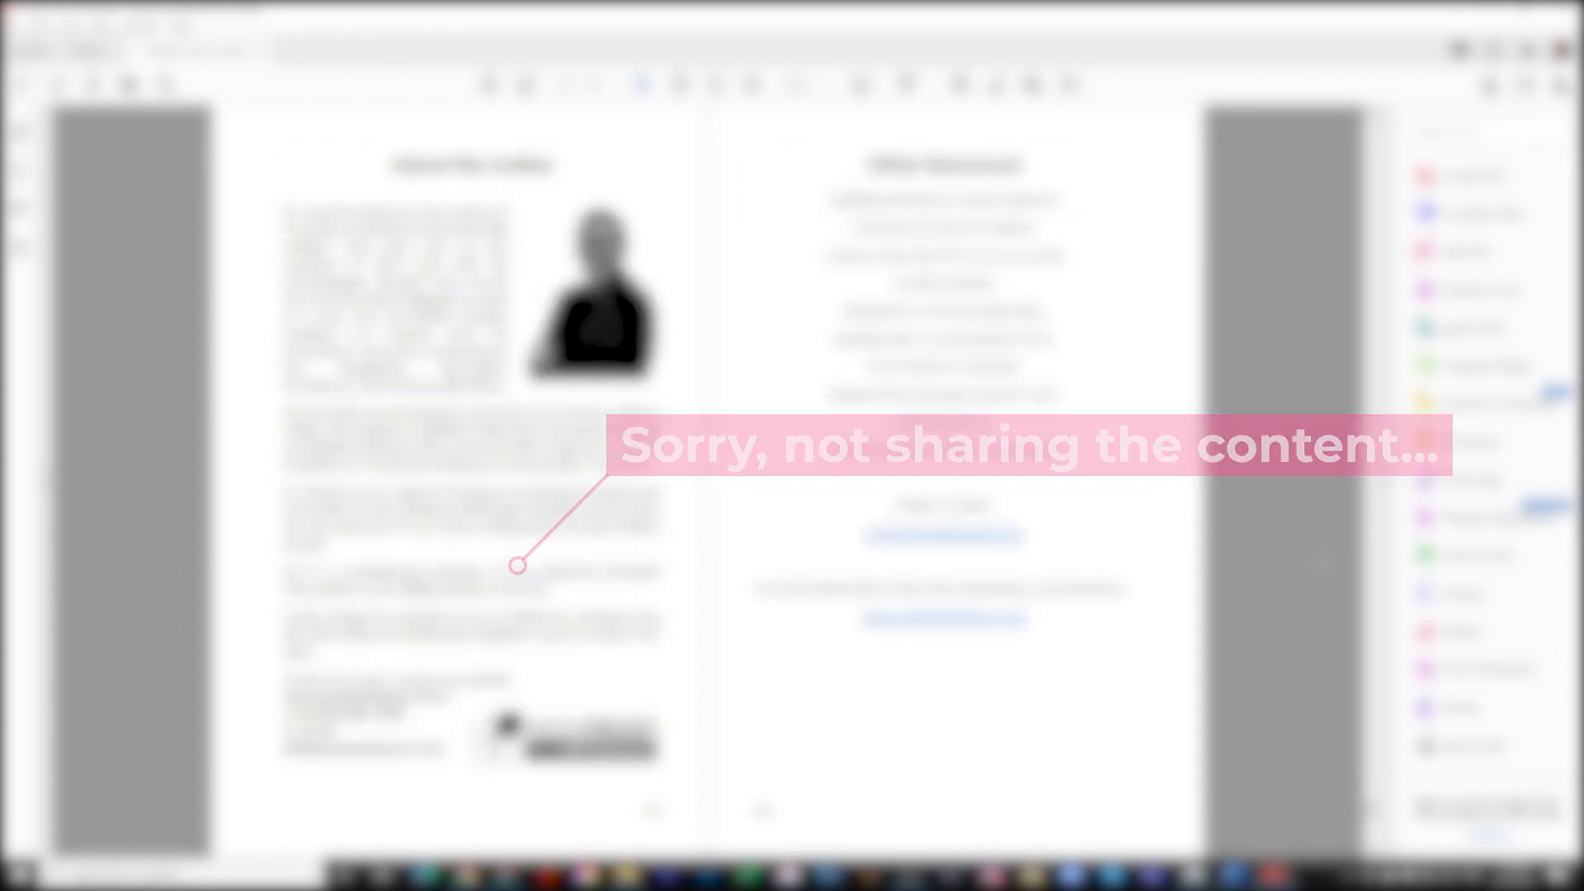
scroll(1314, 556, "down", 2)
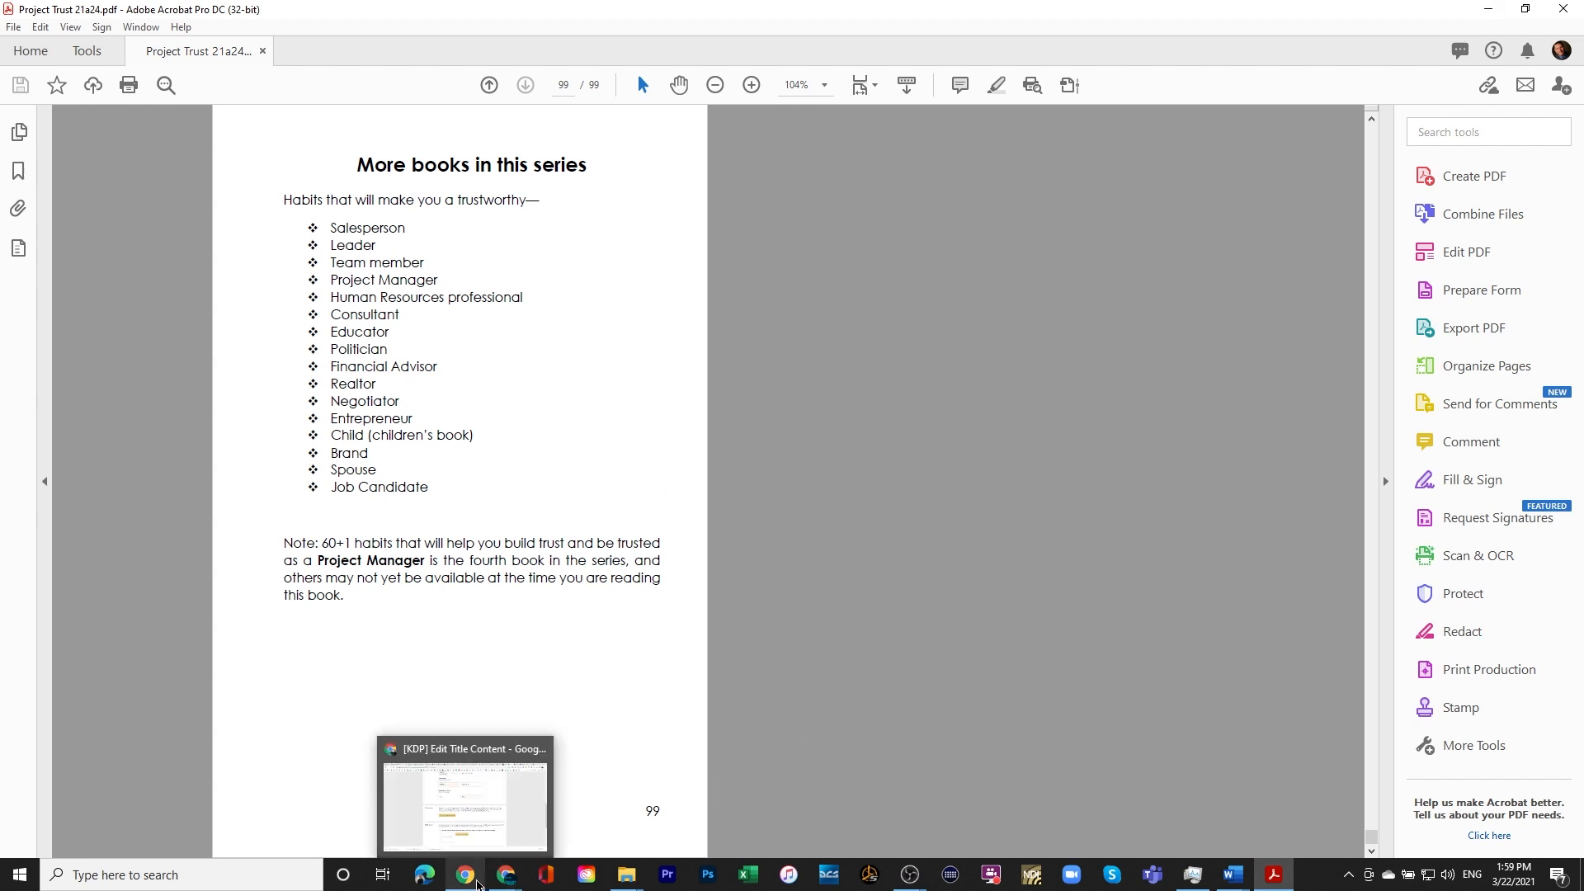
- Close the PDF viewer and upload the Project Trust 21a24 PDF from the PROJECT Book folder as the paperback manuscript
left_click(470, 796)
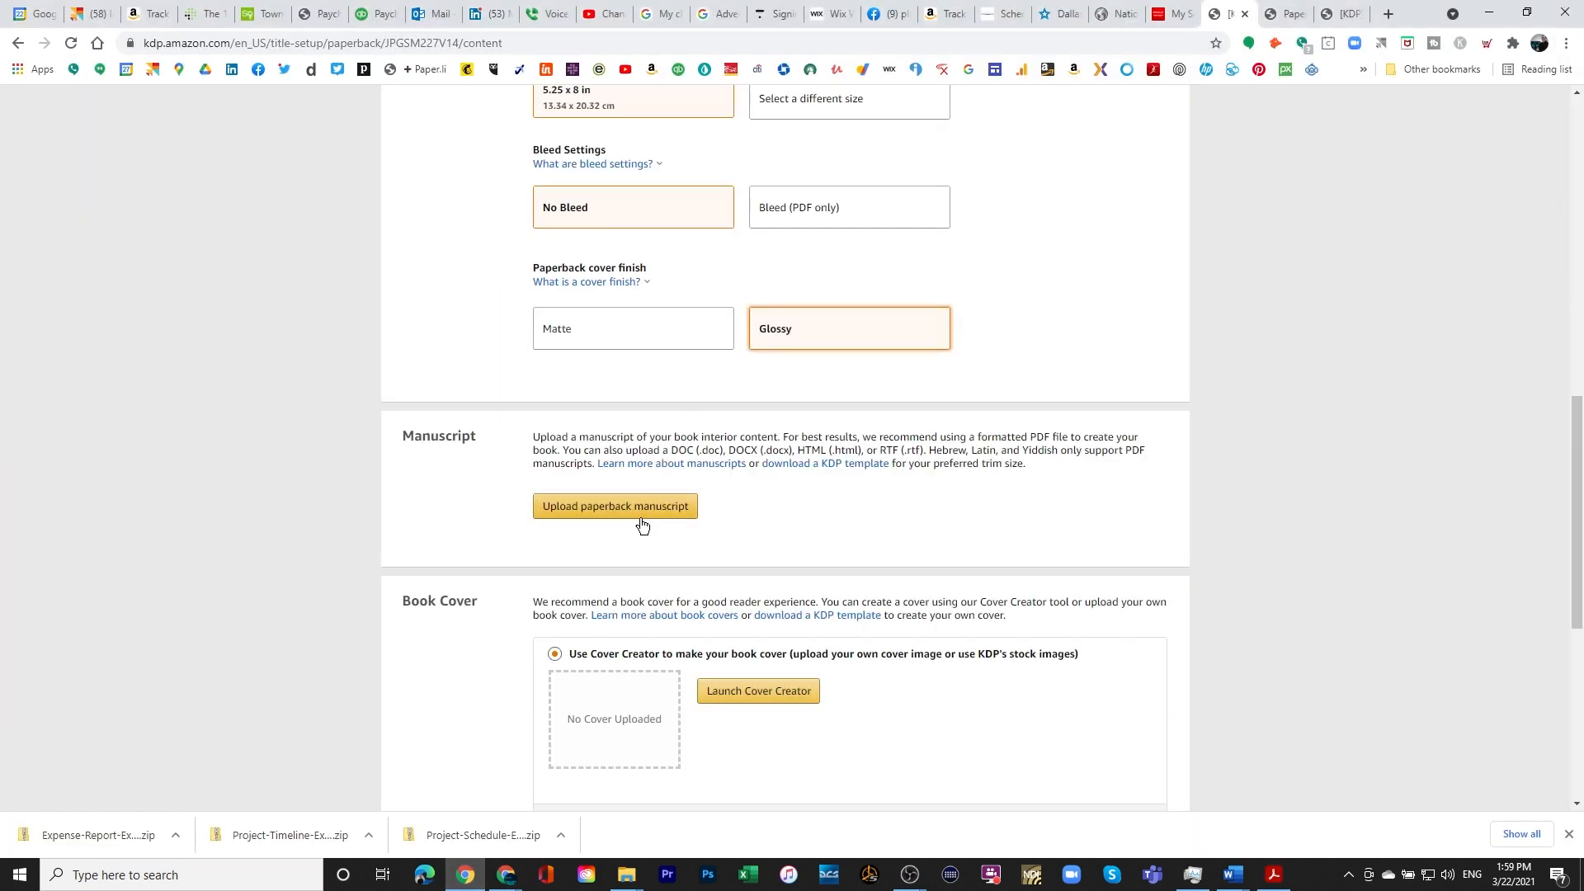
left_click(1278, 884)
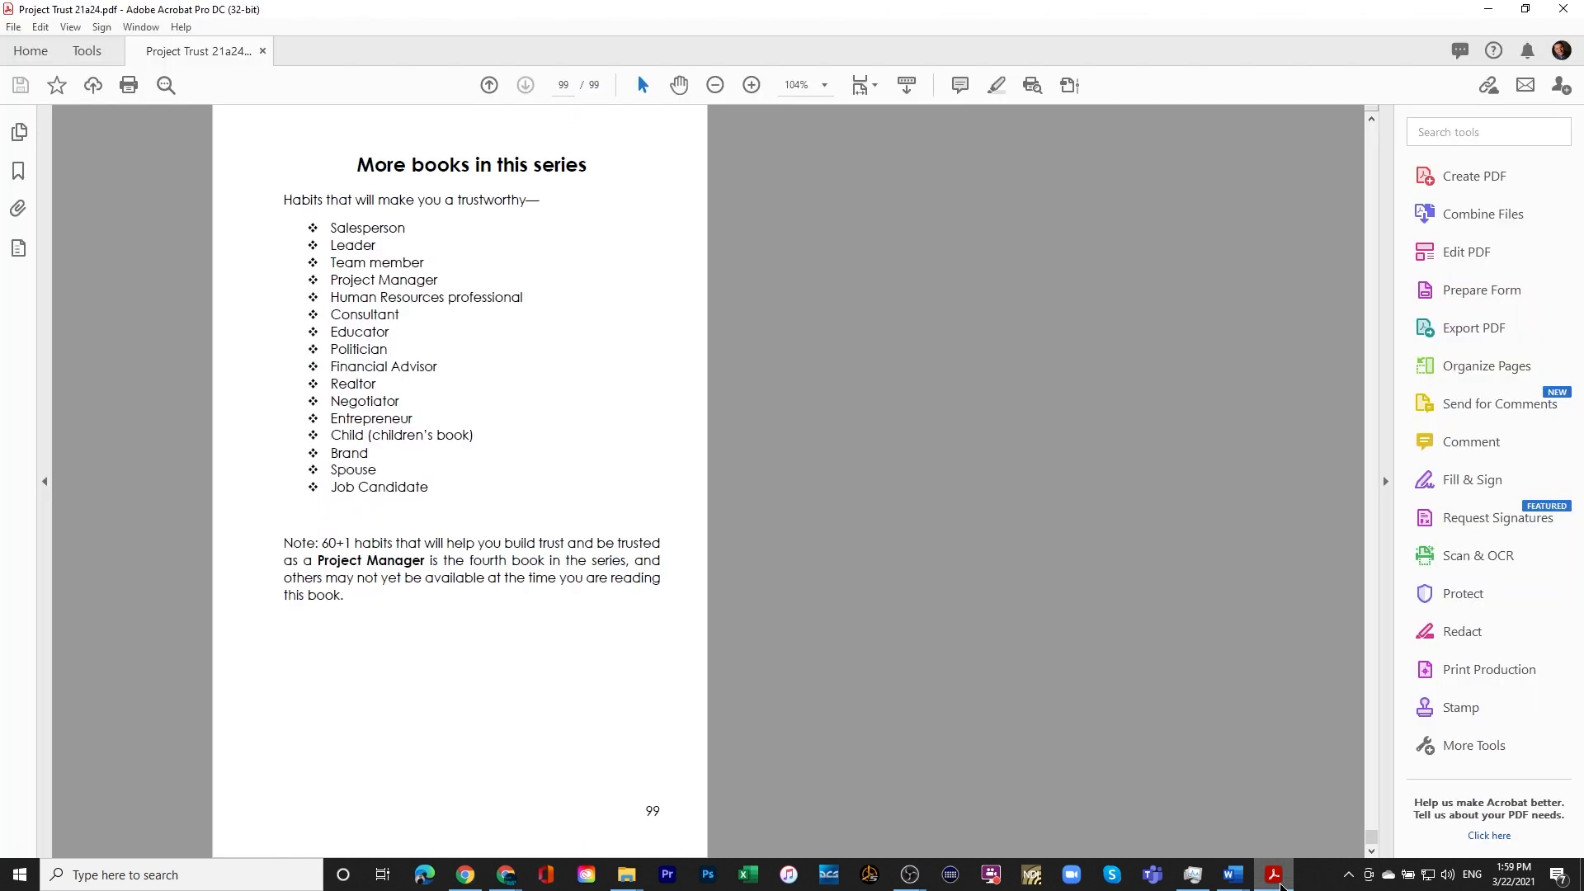
left_click(1567, 13)
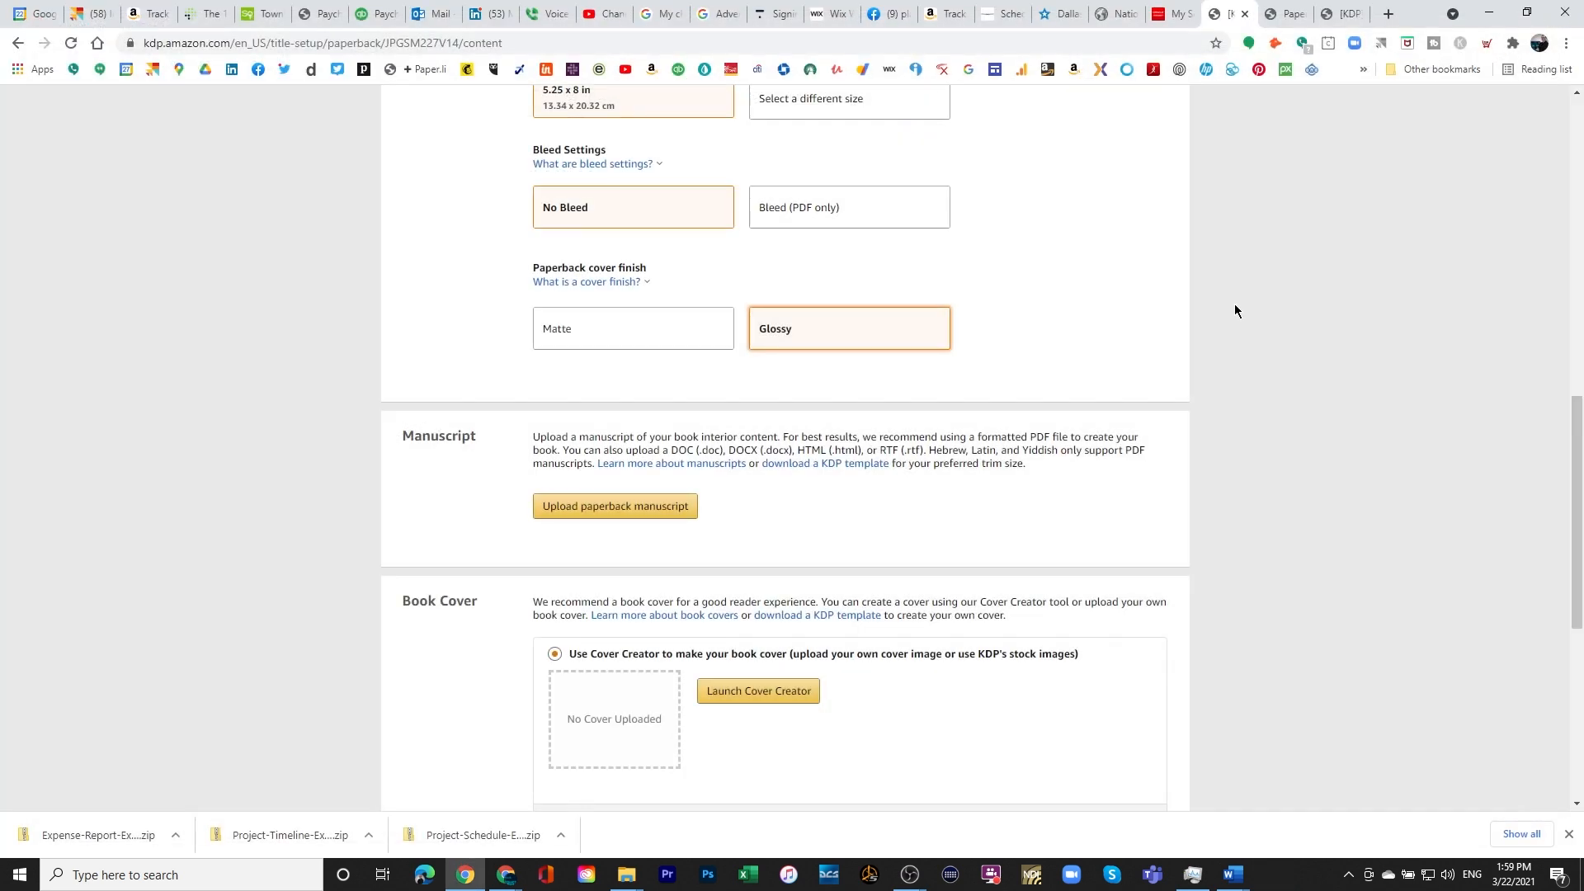
left_click(637, 508)
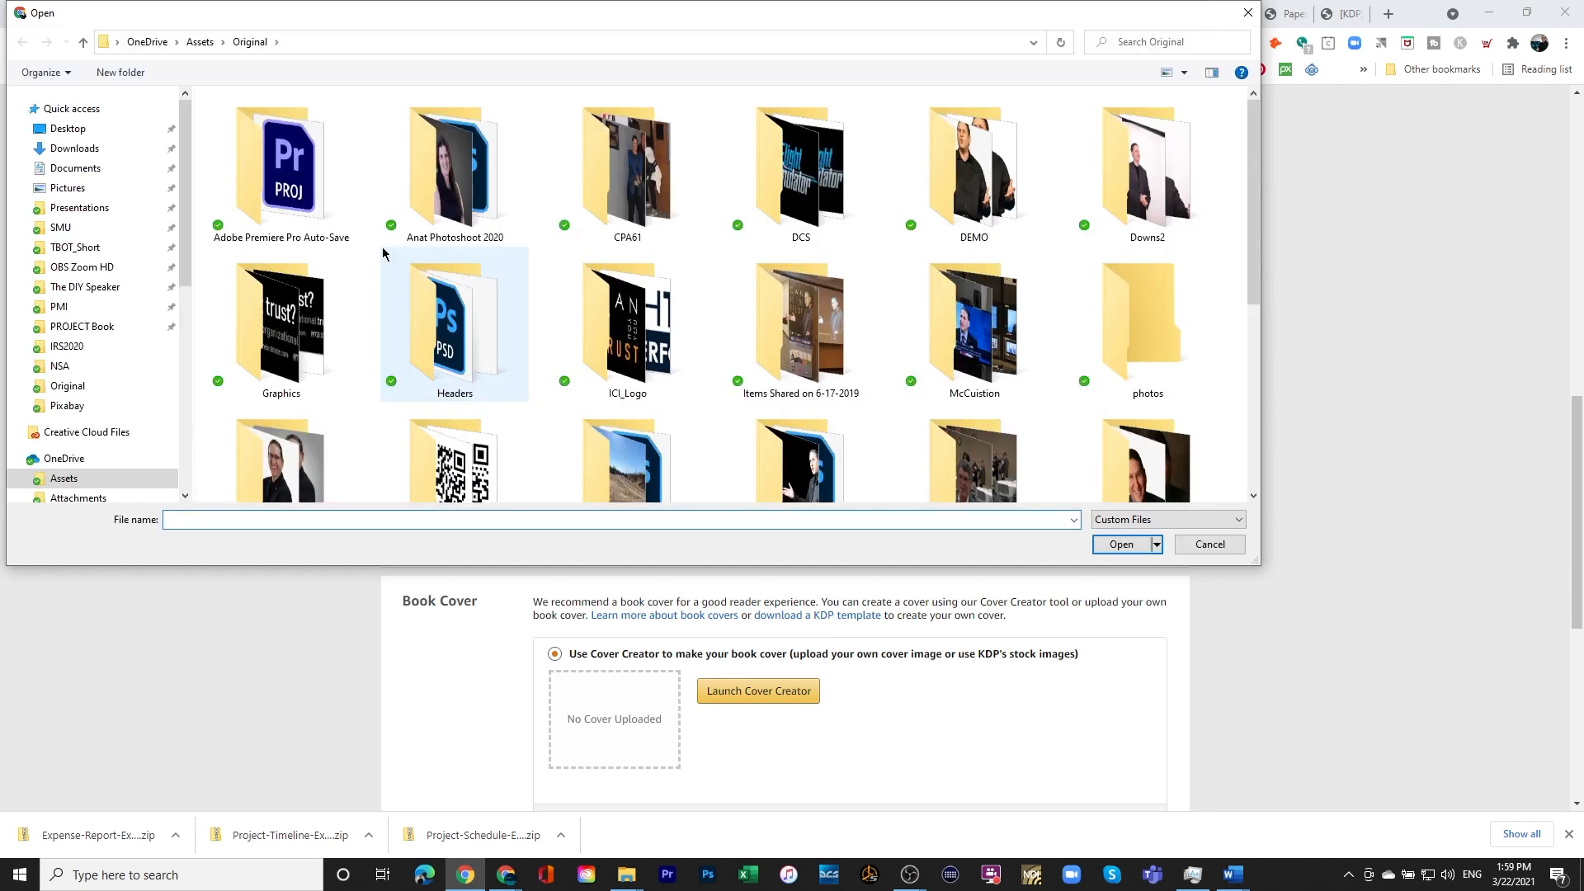
left_click(93, 328)
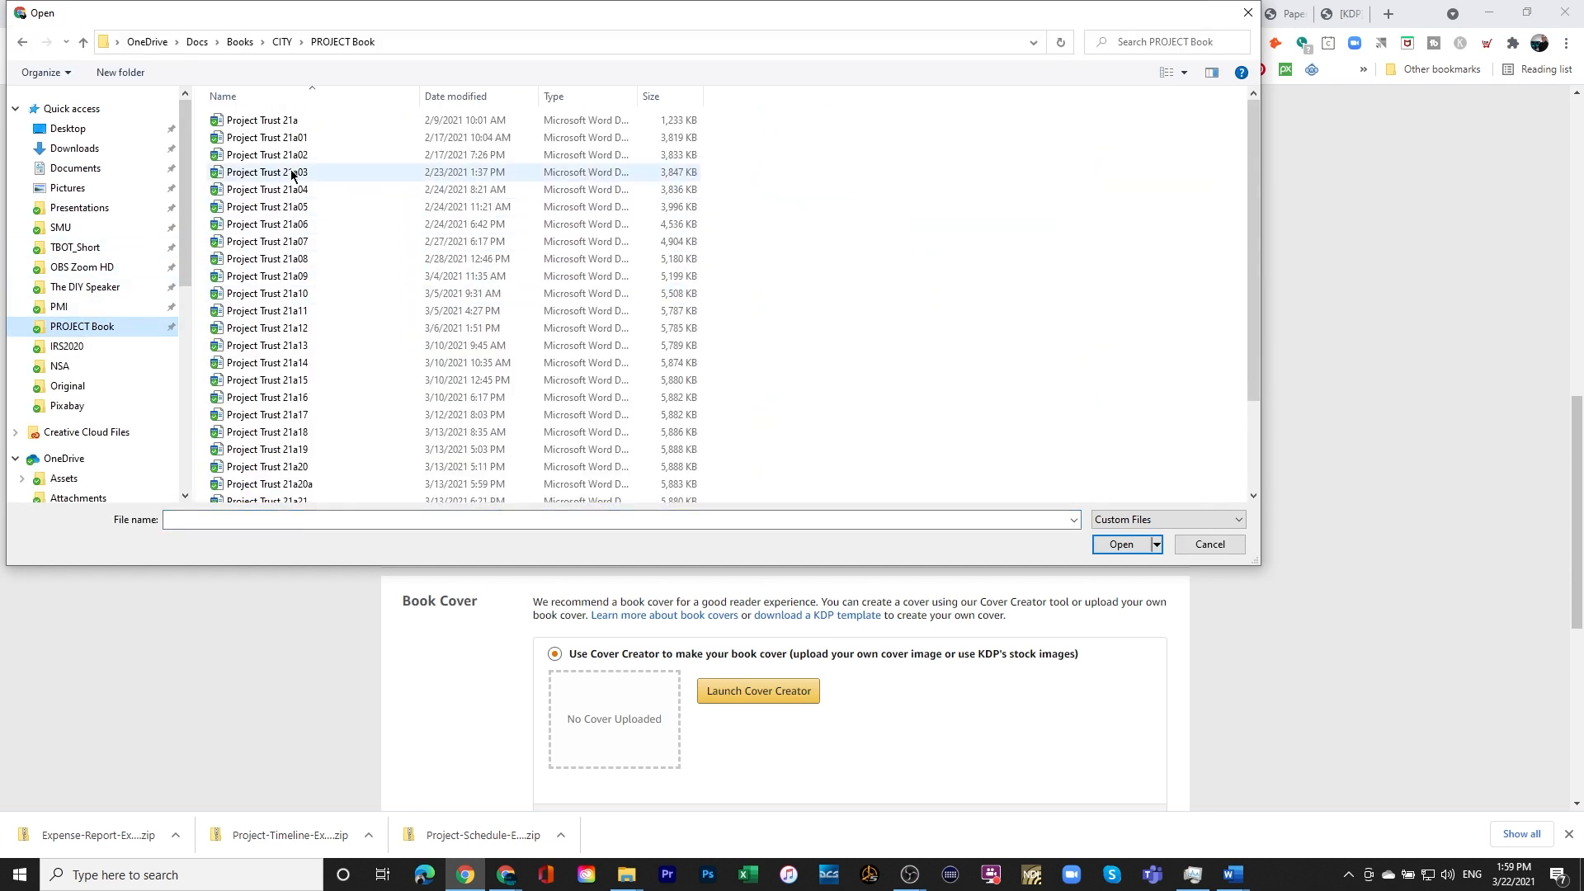
left_click(458, 97)
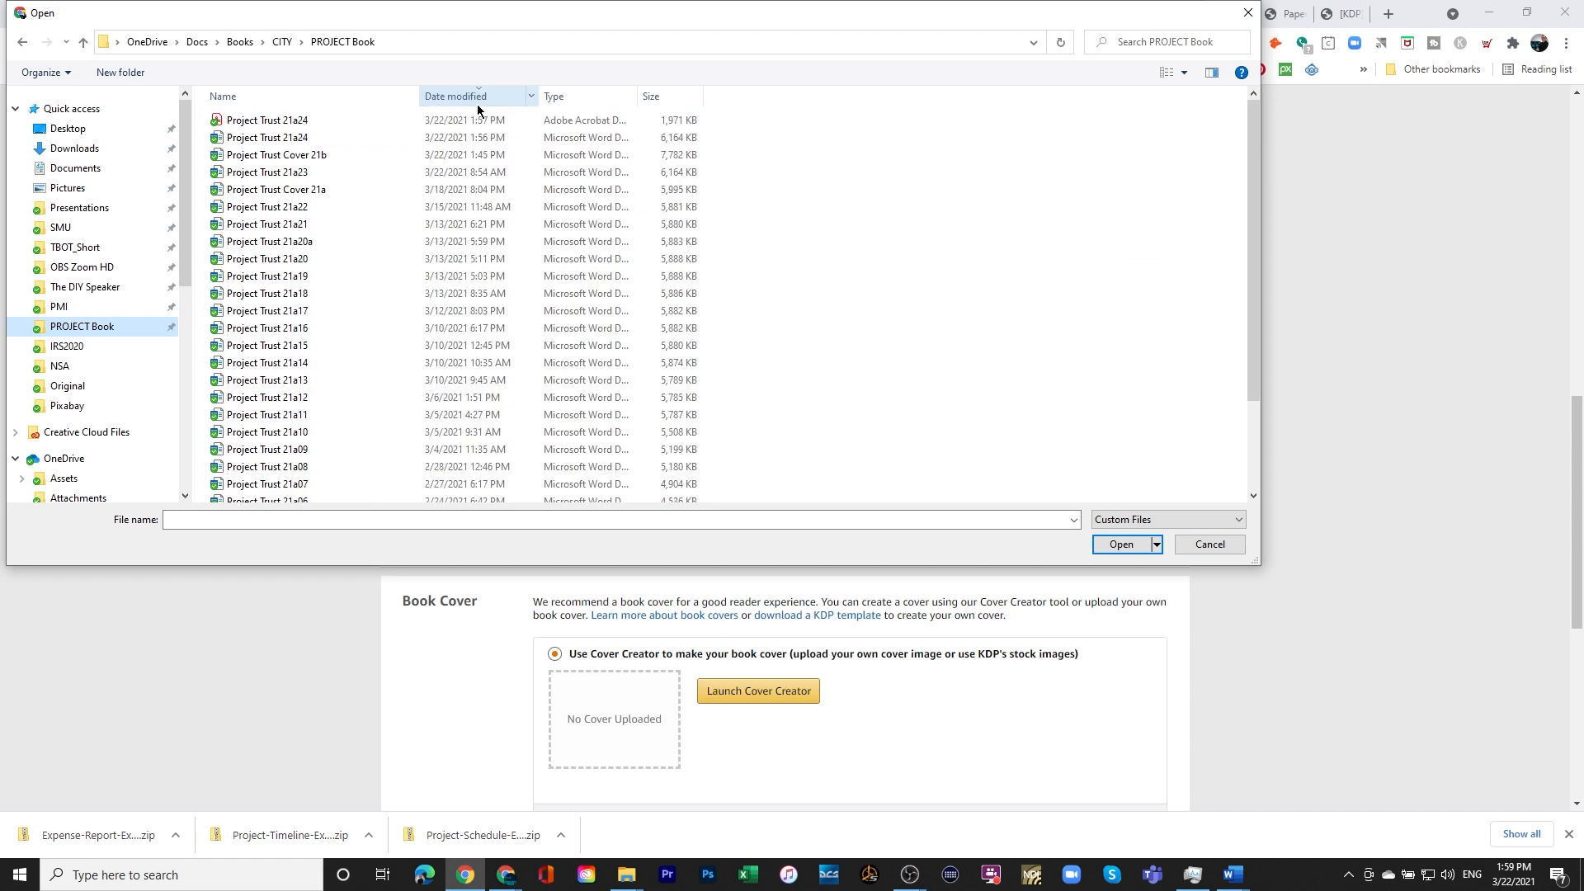
double_click(294, 119)
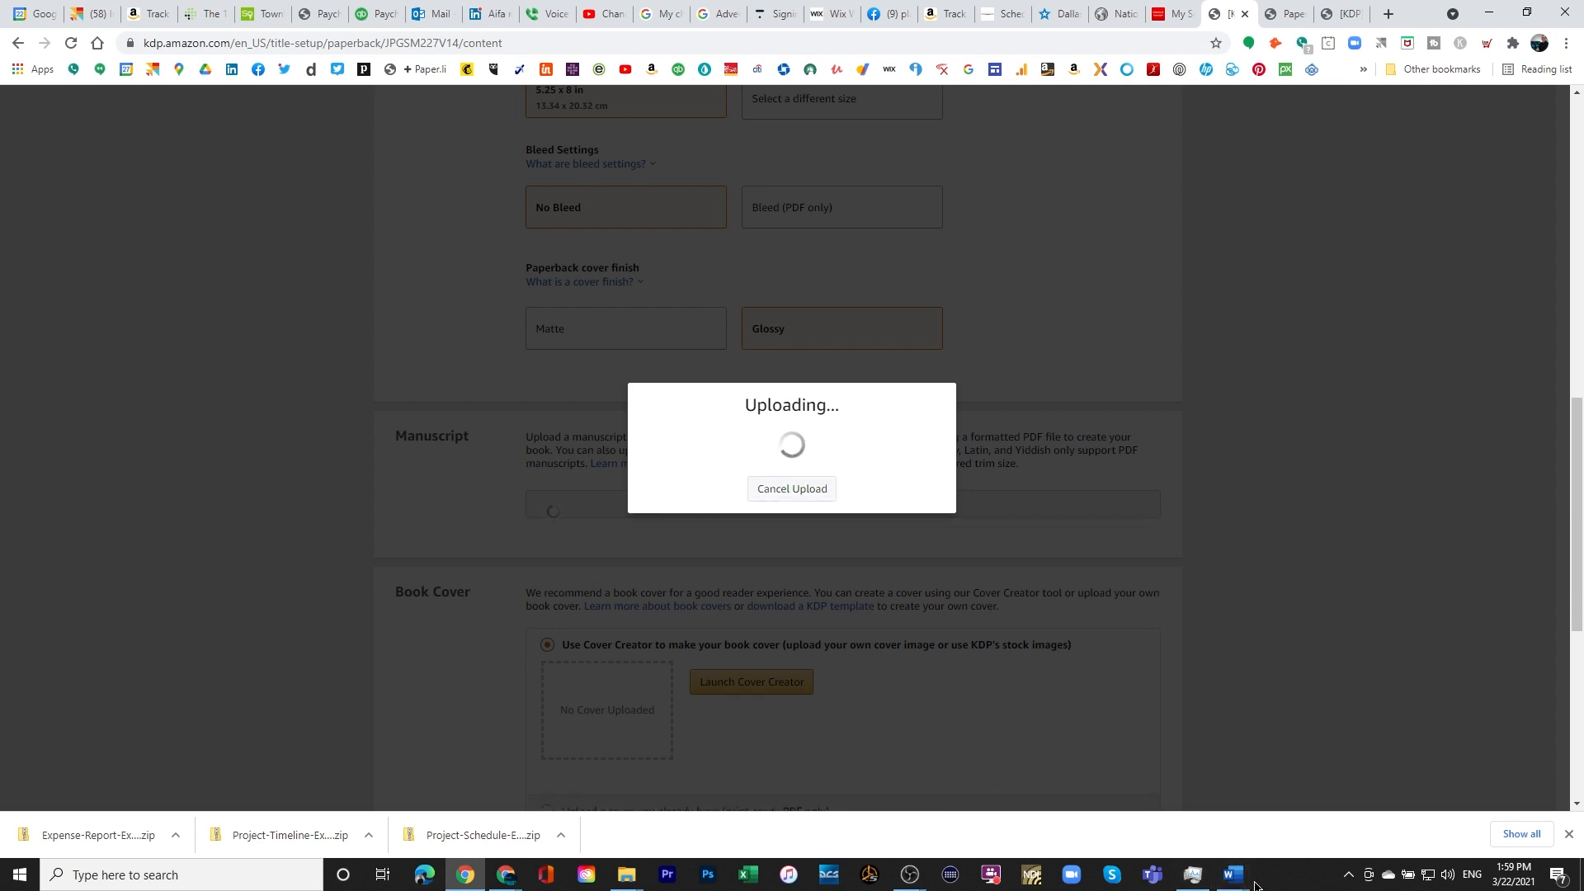
- Switch to the Word document Project Trust Cover 21b and examine the full cover layout
mouse_move(1240, 887)
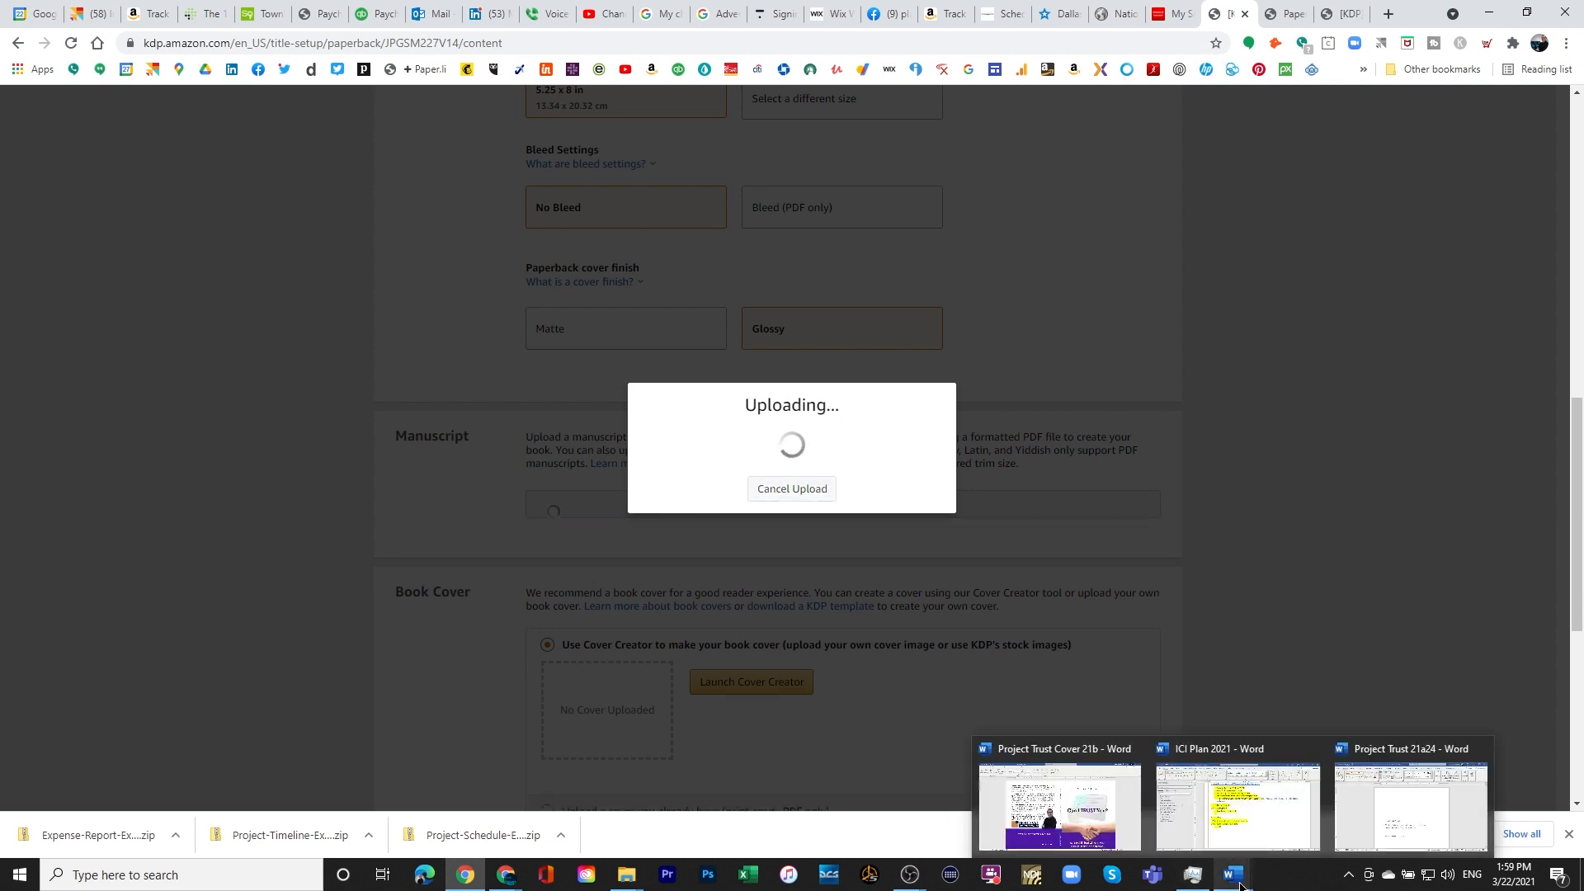
left_click(1101, 755)
left_click(732, 425)
scroll(816, 514, "down", 3)
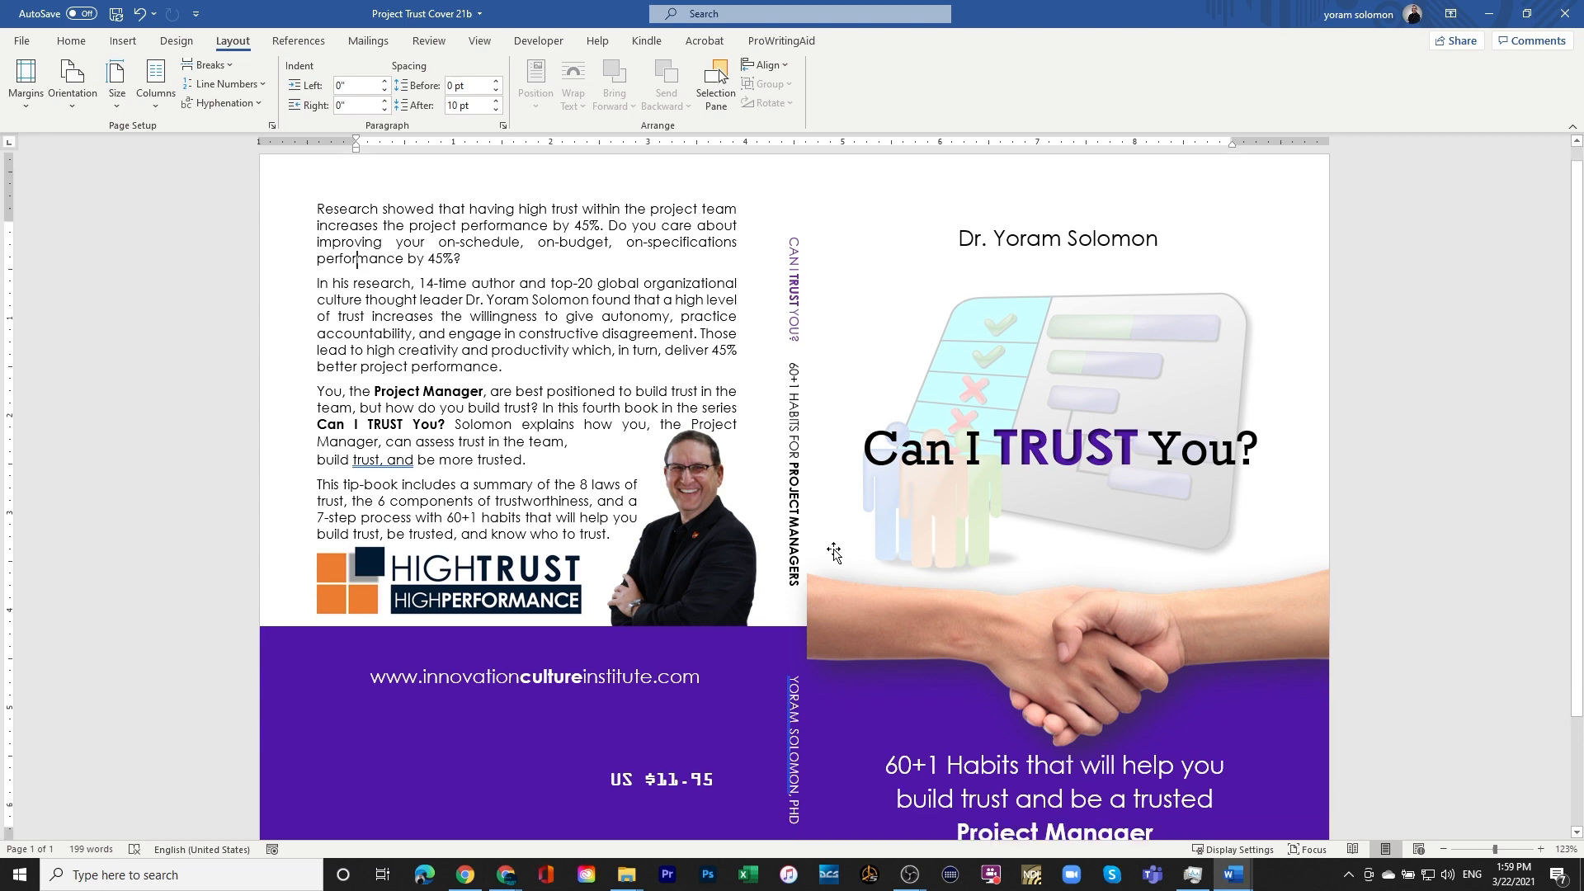
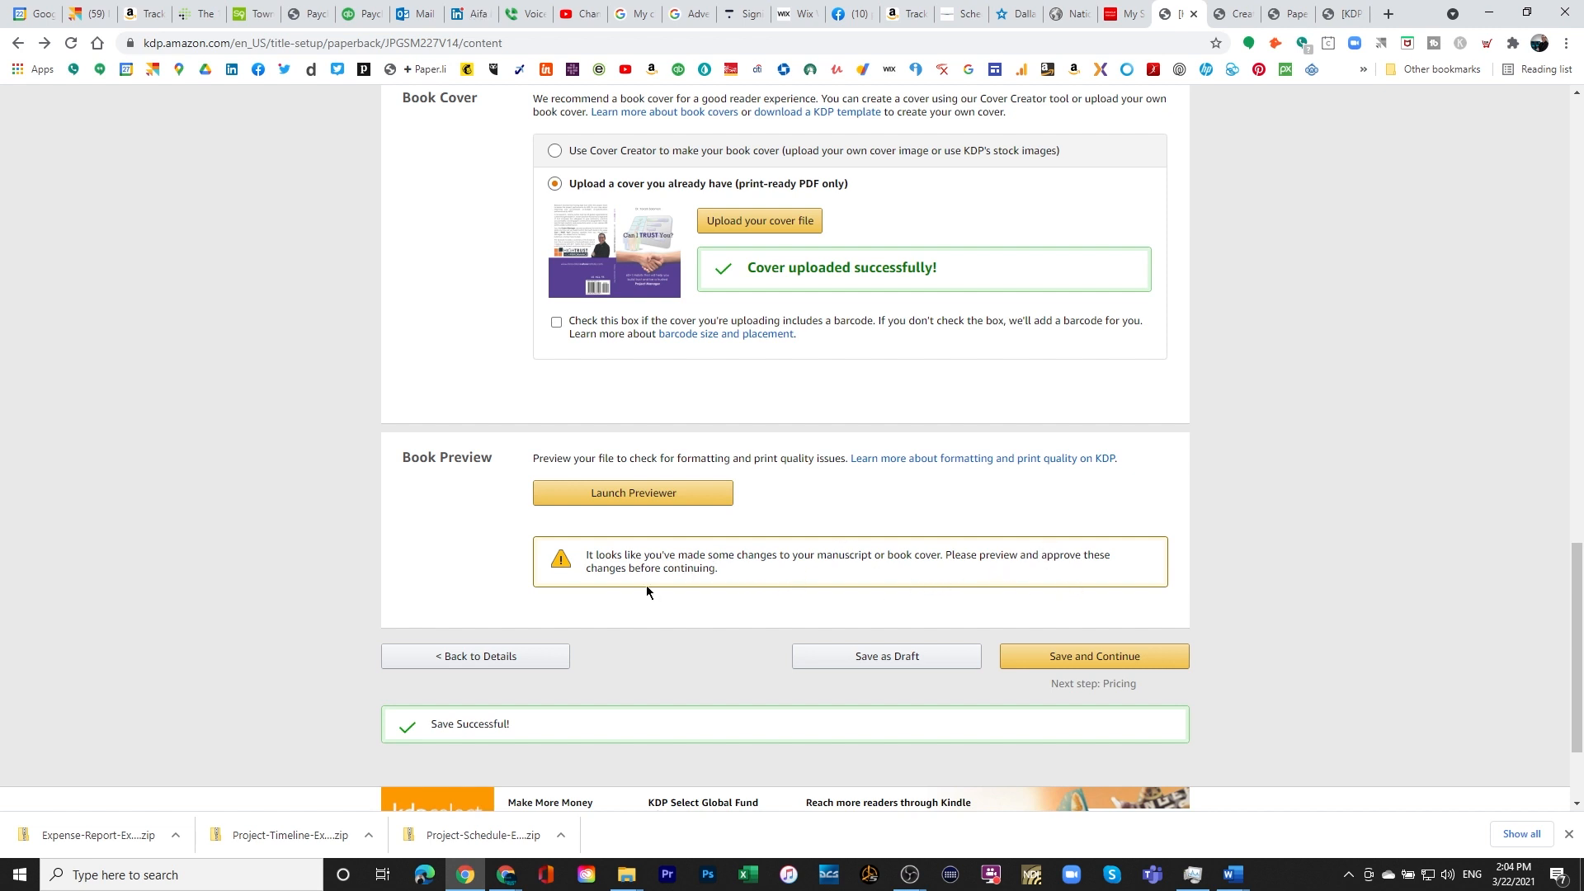
- Launch the Print Previewer and read through its Quality Check notes, comparing them with the cover and its guides
left_click(632, 495)
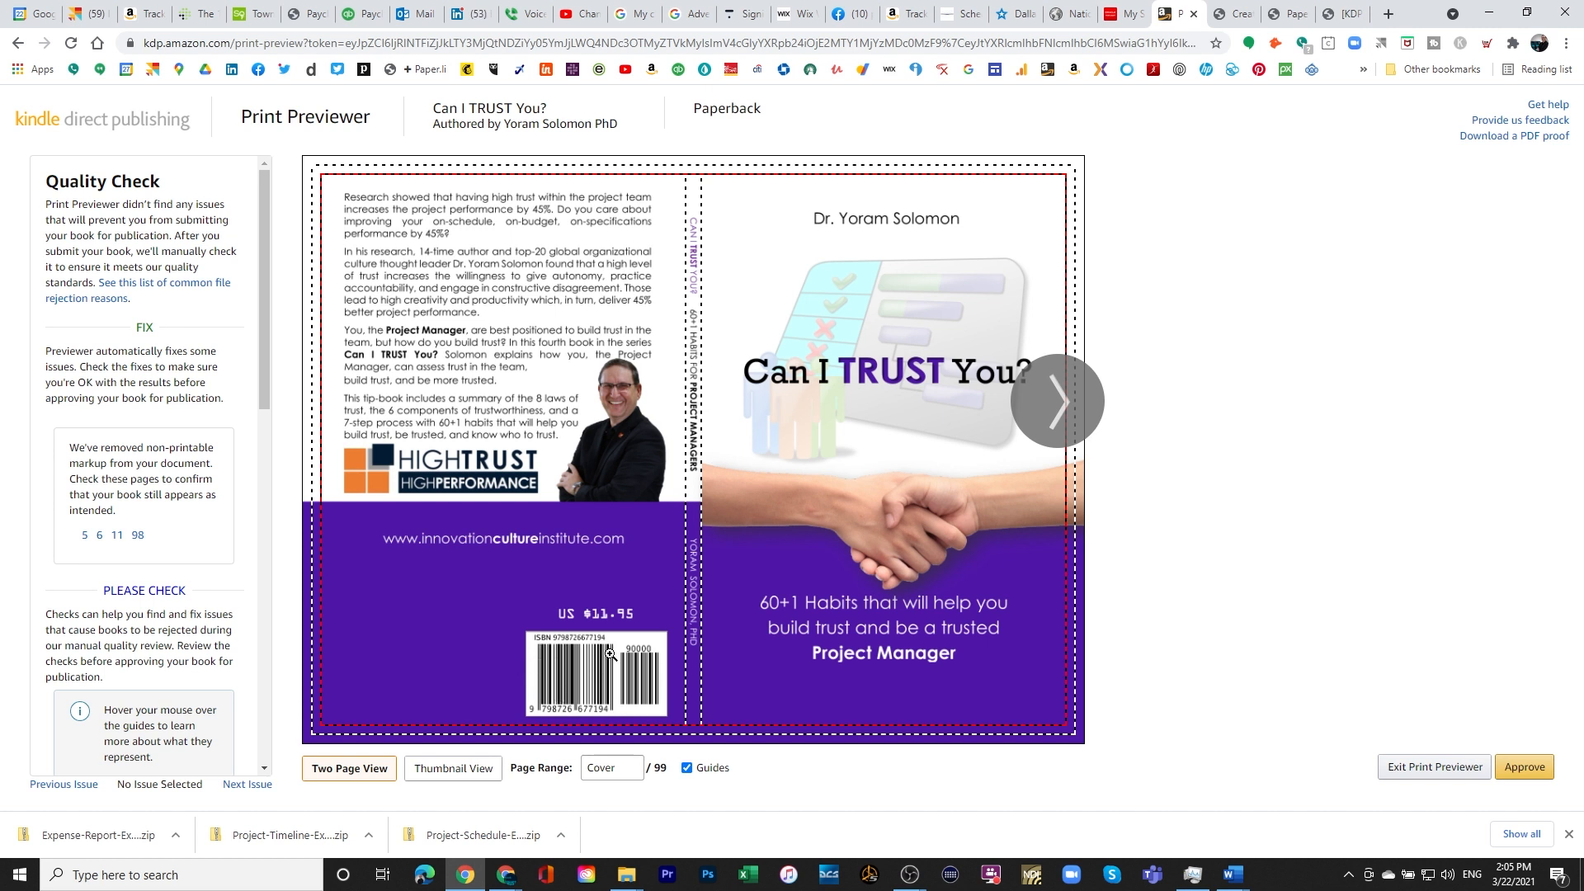
mouse_move(547, 646)
scroll(110, 486, "down", 5)
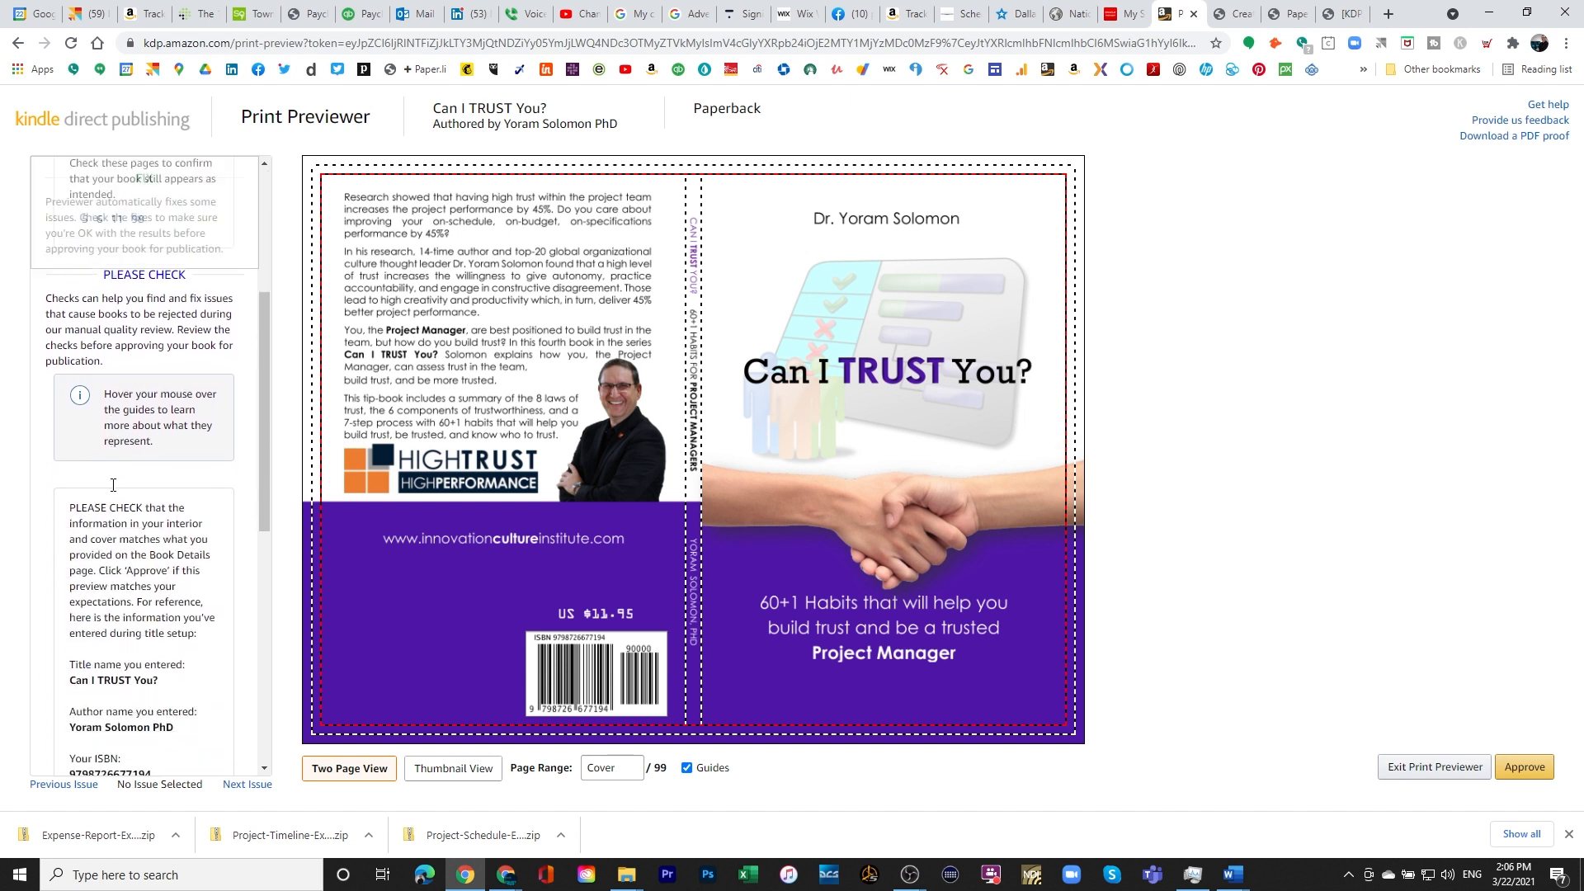
scroll(117, 474, "up", 1)
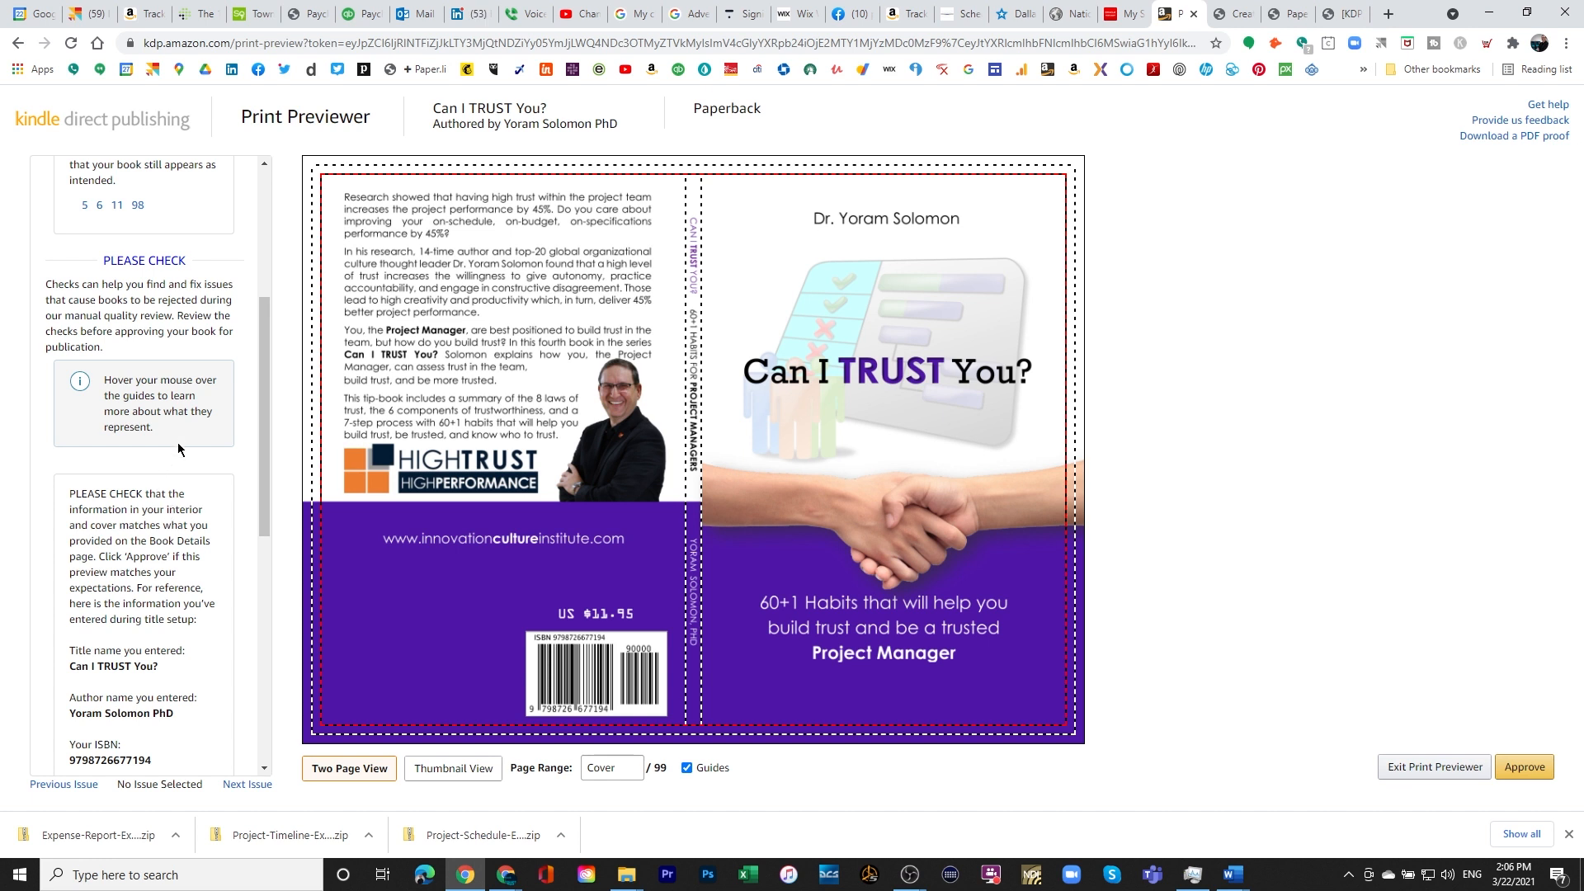
scroll(176, 442, "down", 2)
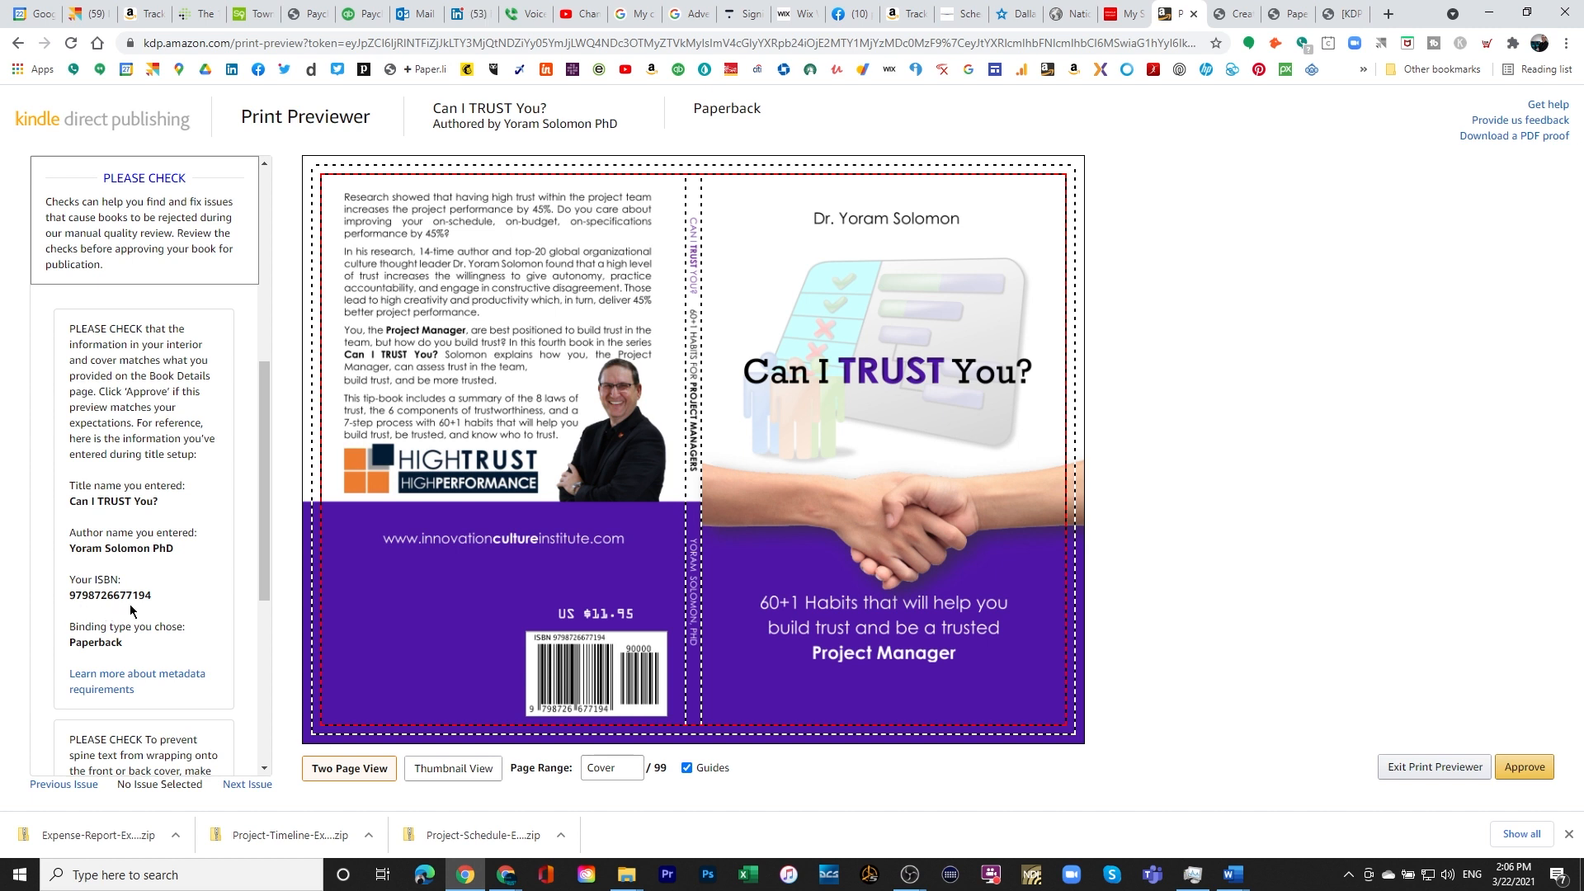
scroll(130, 604, "down", 1)
scroll(131, 577, "down", 4)
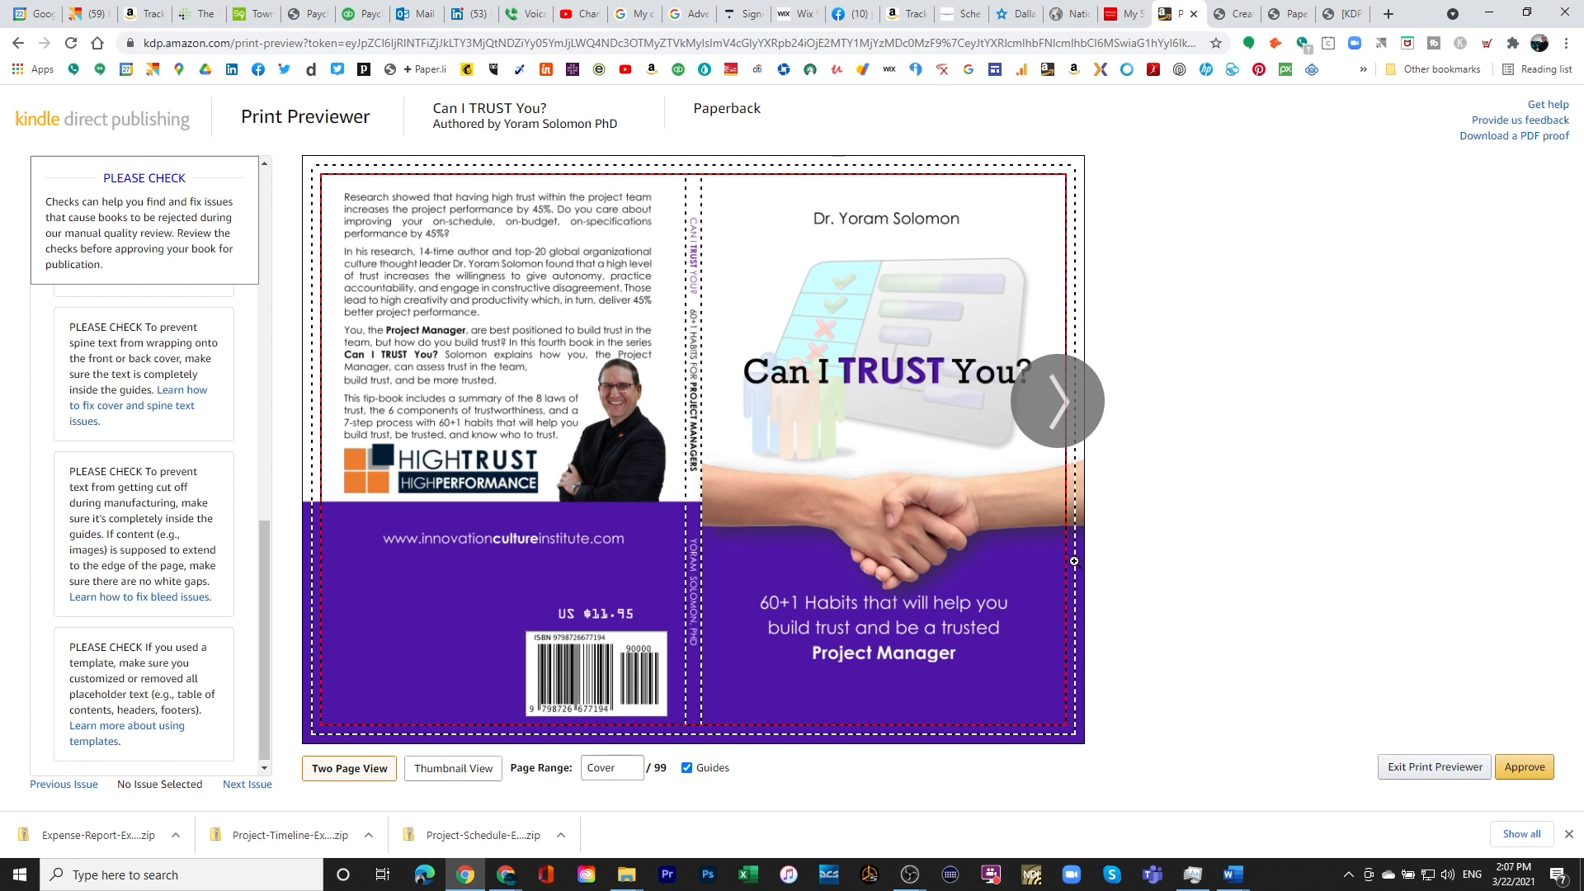
mouse_move(1074, 569)
mouse_move(898, 730)
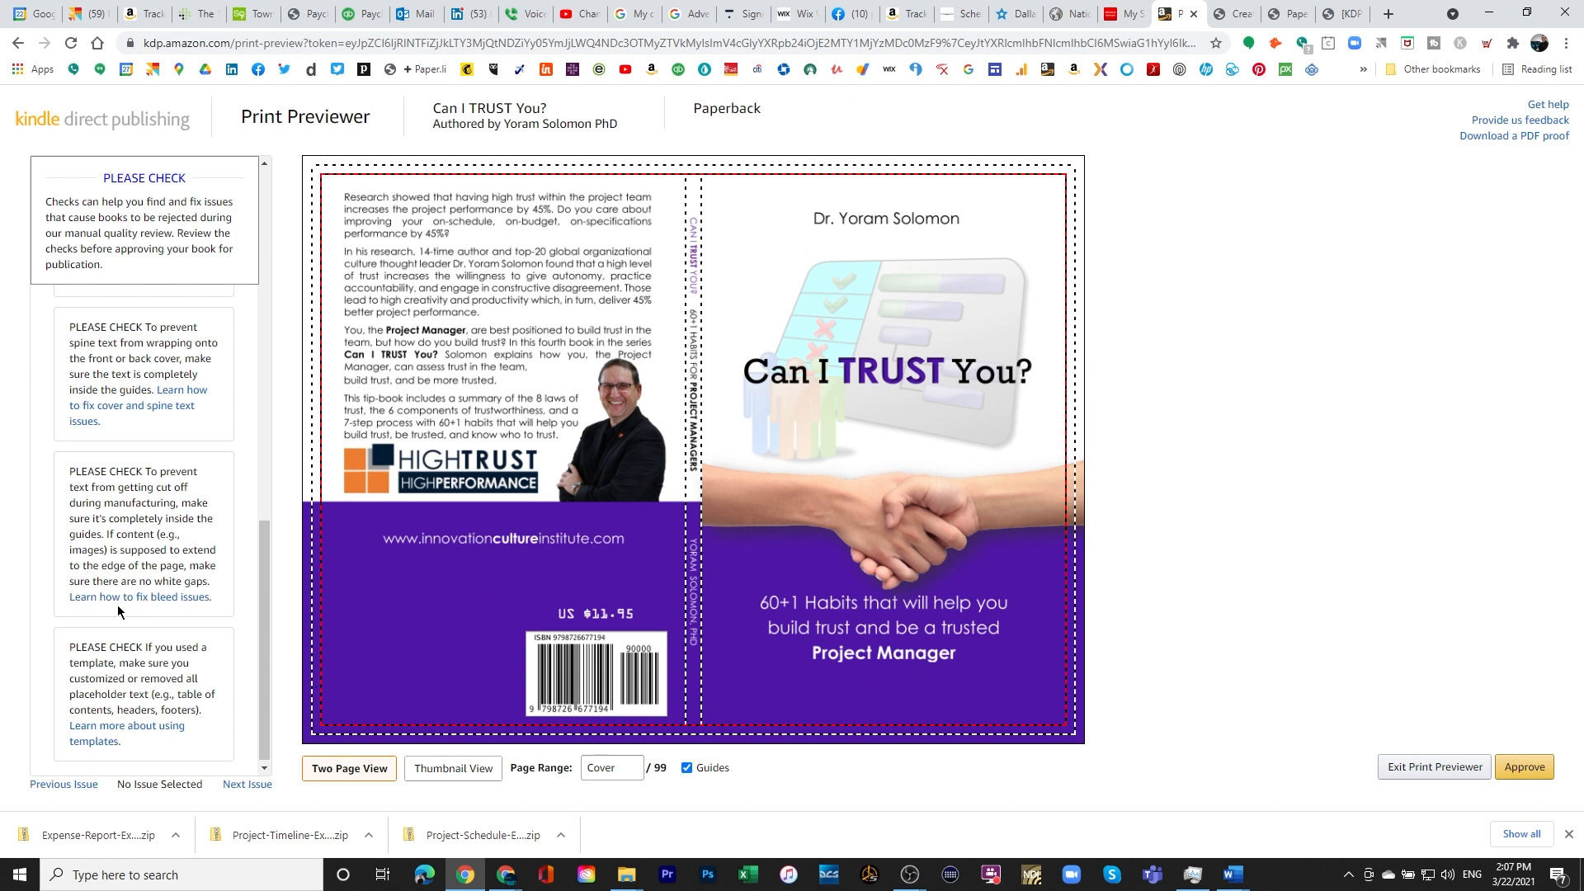
scroll(117, 605, "down", 1)
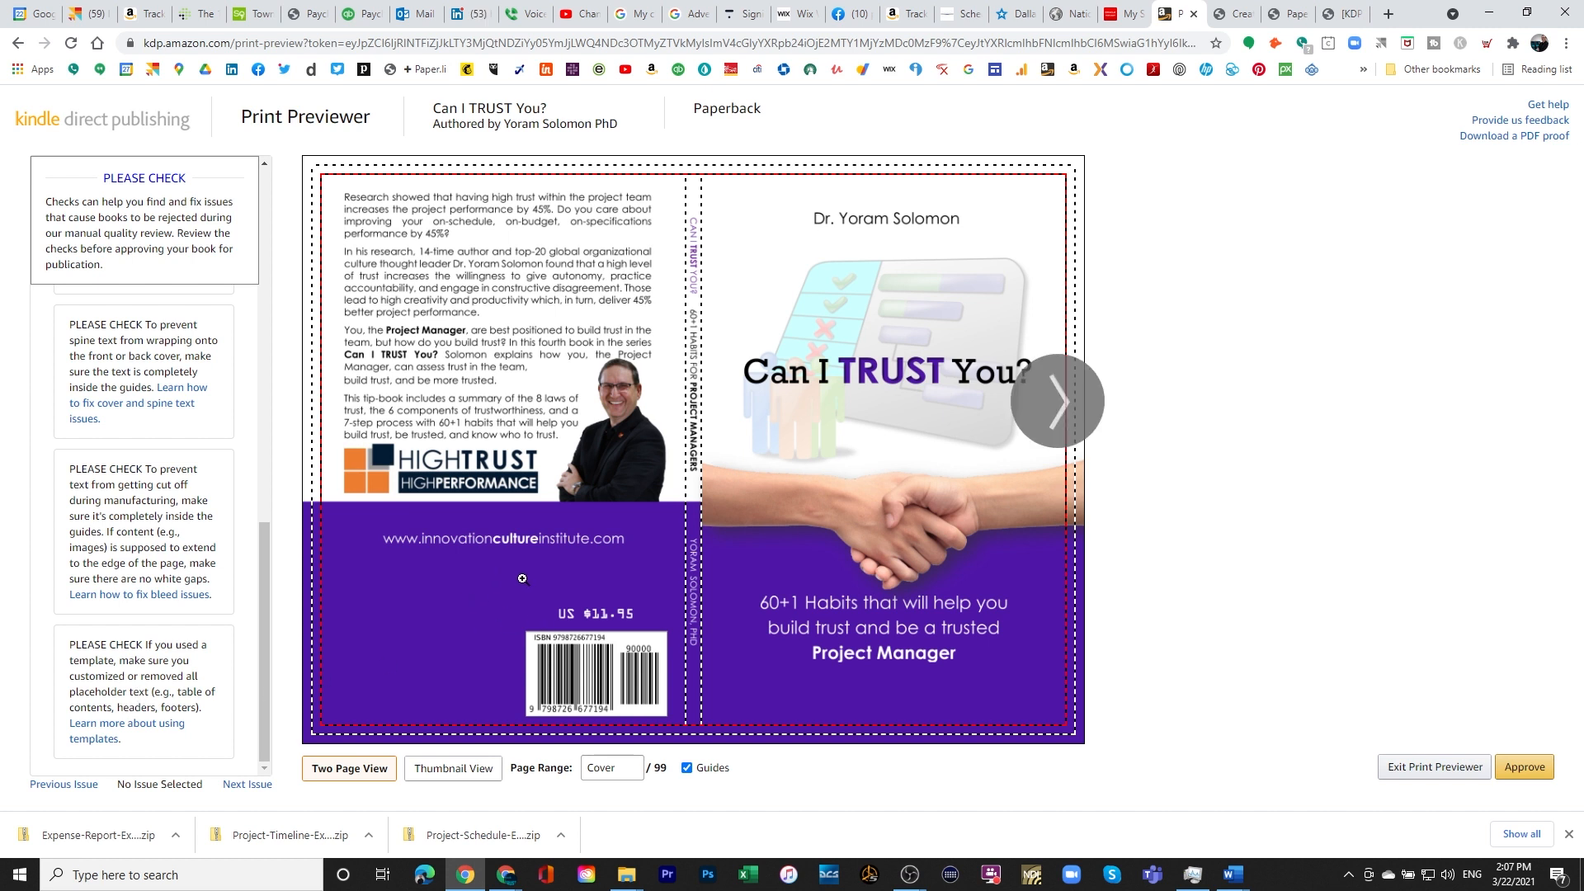
- Page from the cover through the title, dedication, copyright and table of contents pages, checking each against the margin guides
left_click(1058, 401)
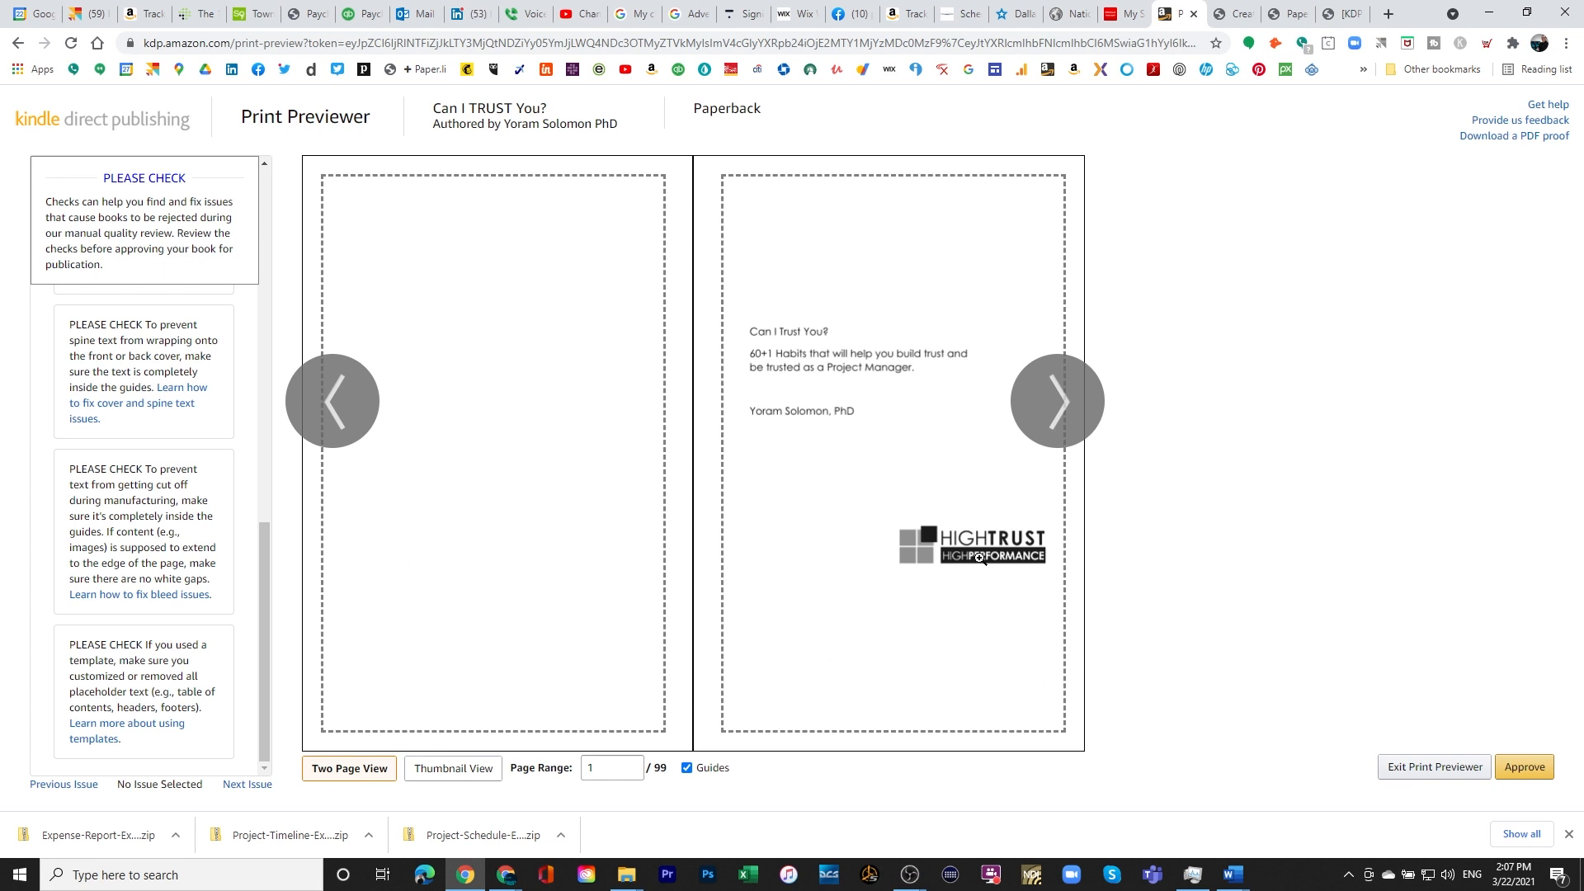
left_click(1053, 423)
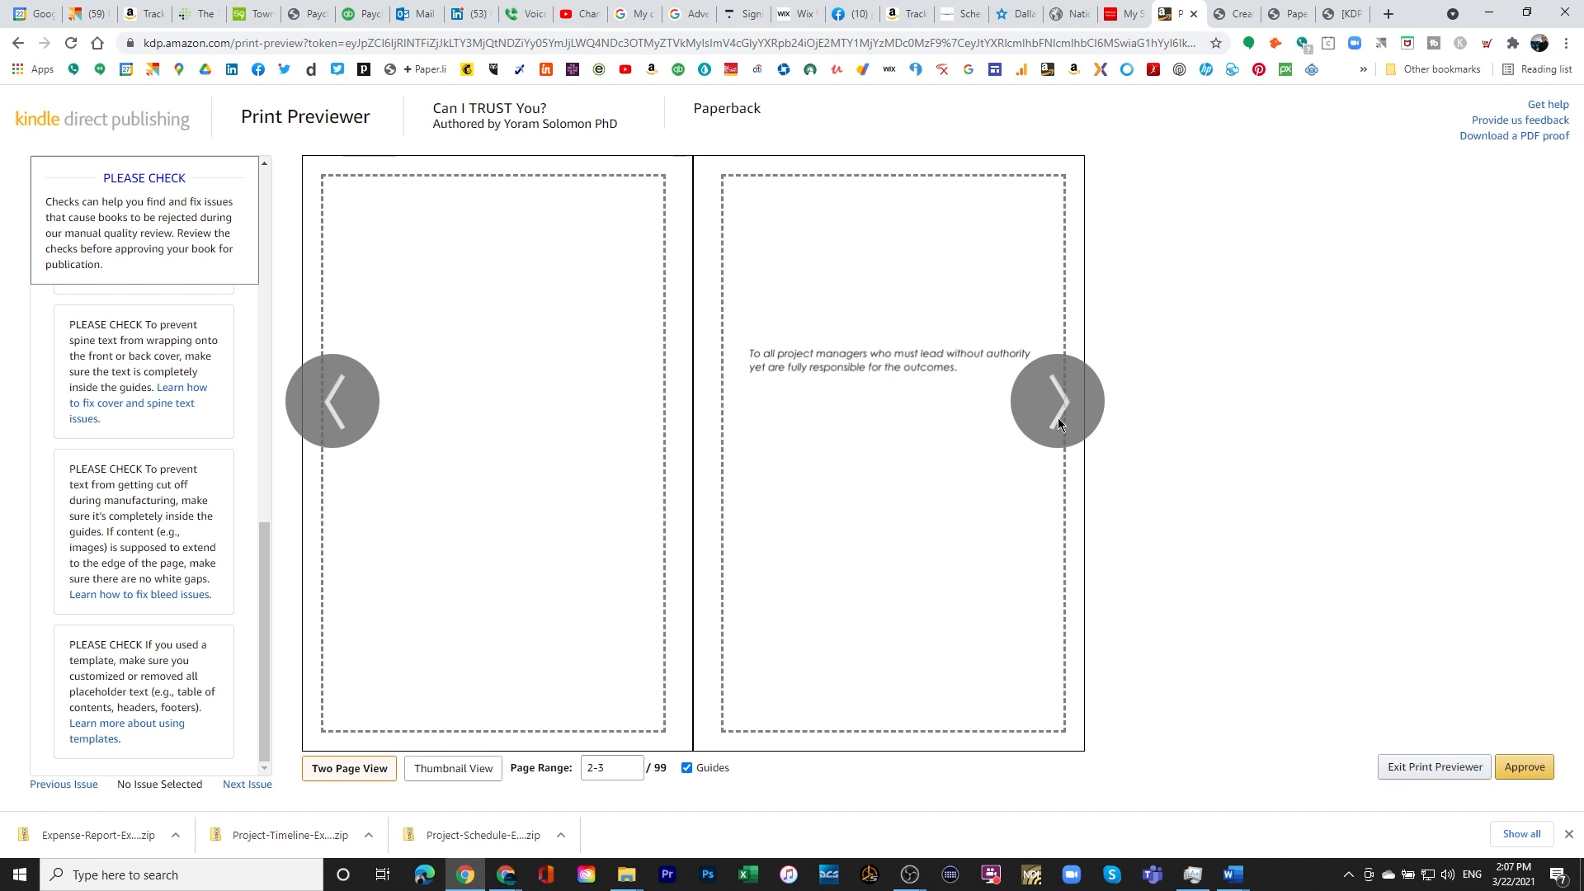
left_click(1058, 417)
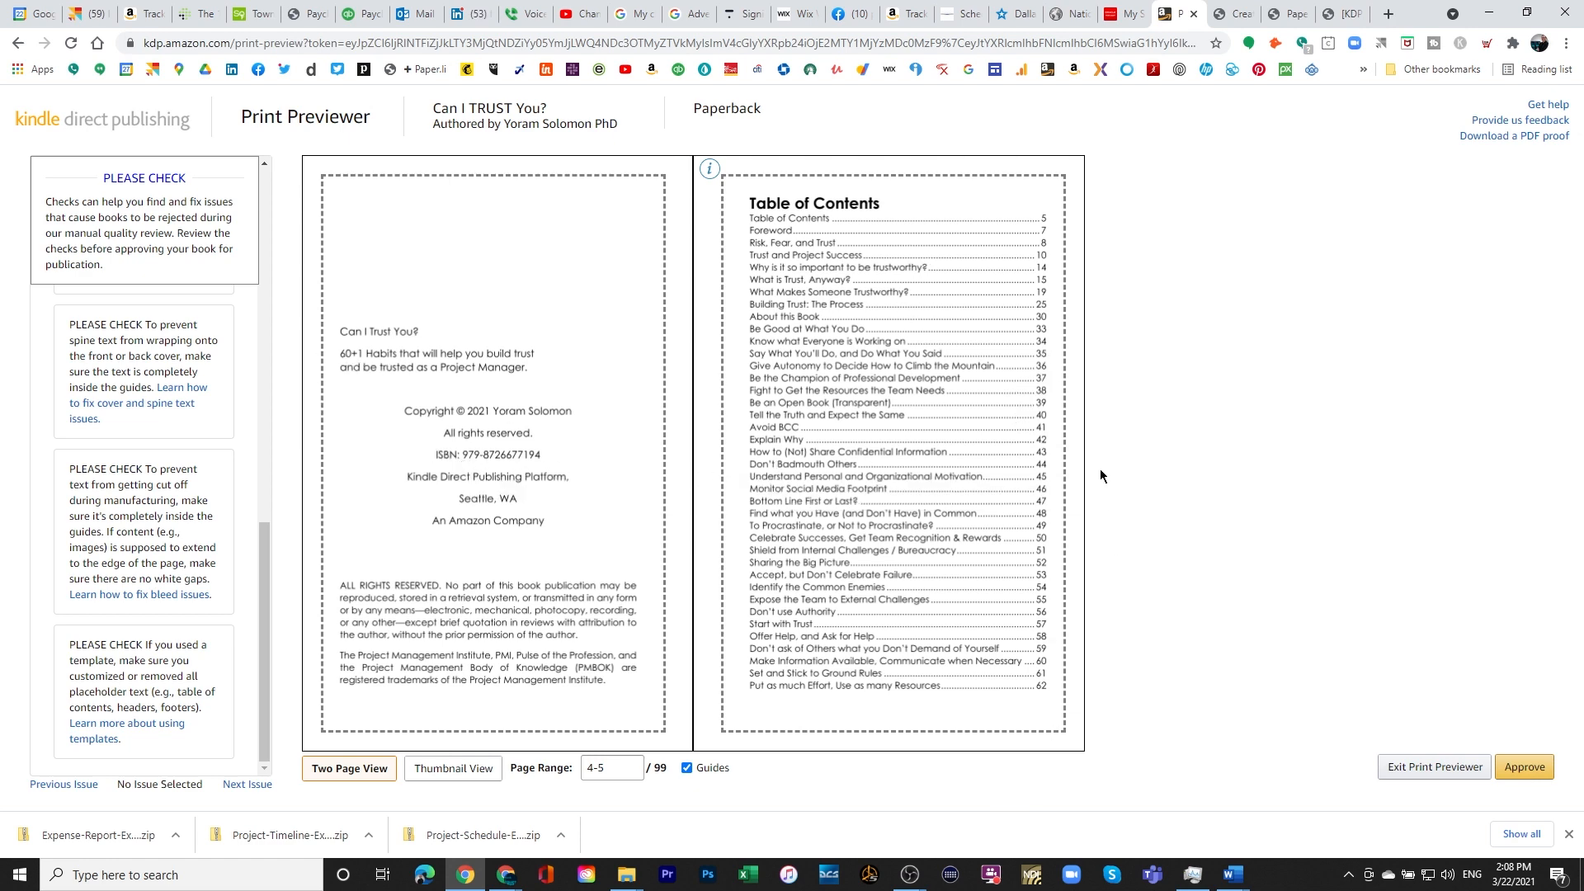
mouse_move(943, 476)
mouse_move(992, 669)
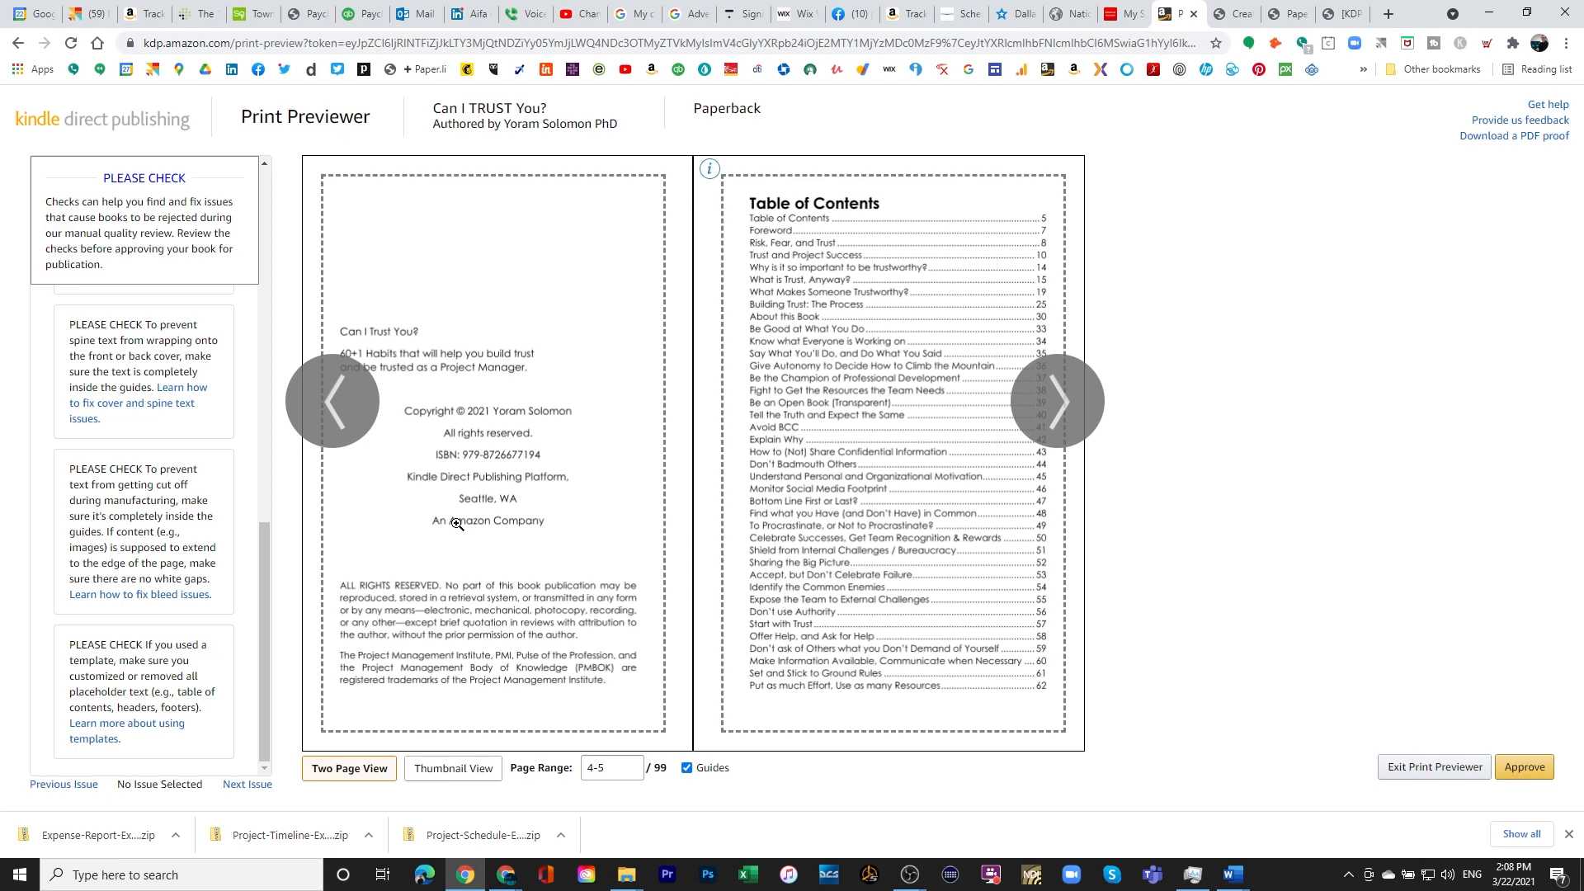
left_click(1057, 419)
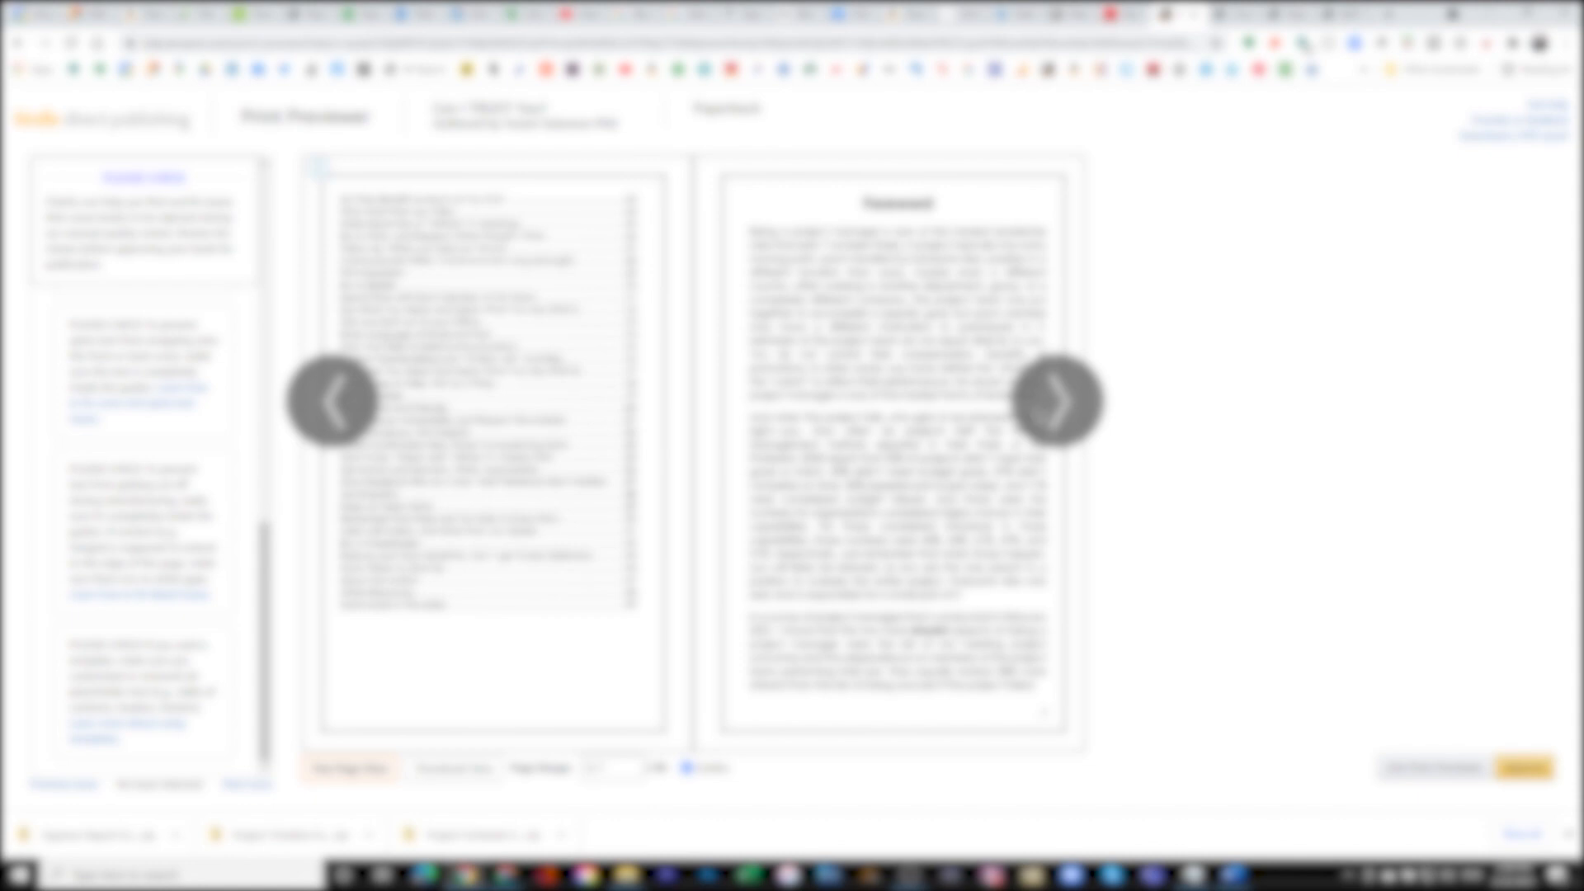
- Continue paging through the previewed interior from the foreword to the first habit pages, checking the text and figures
left_click(1037, 417)
left_click(1048, 410)
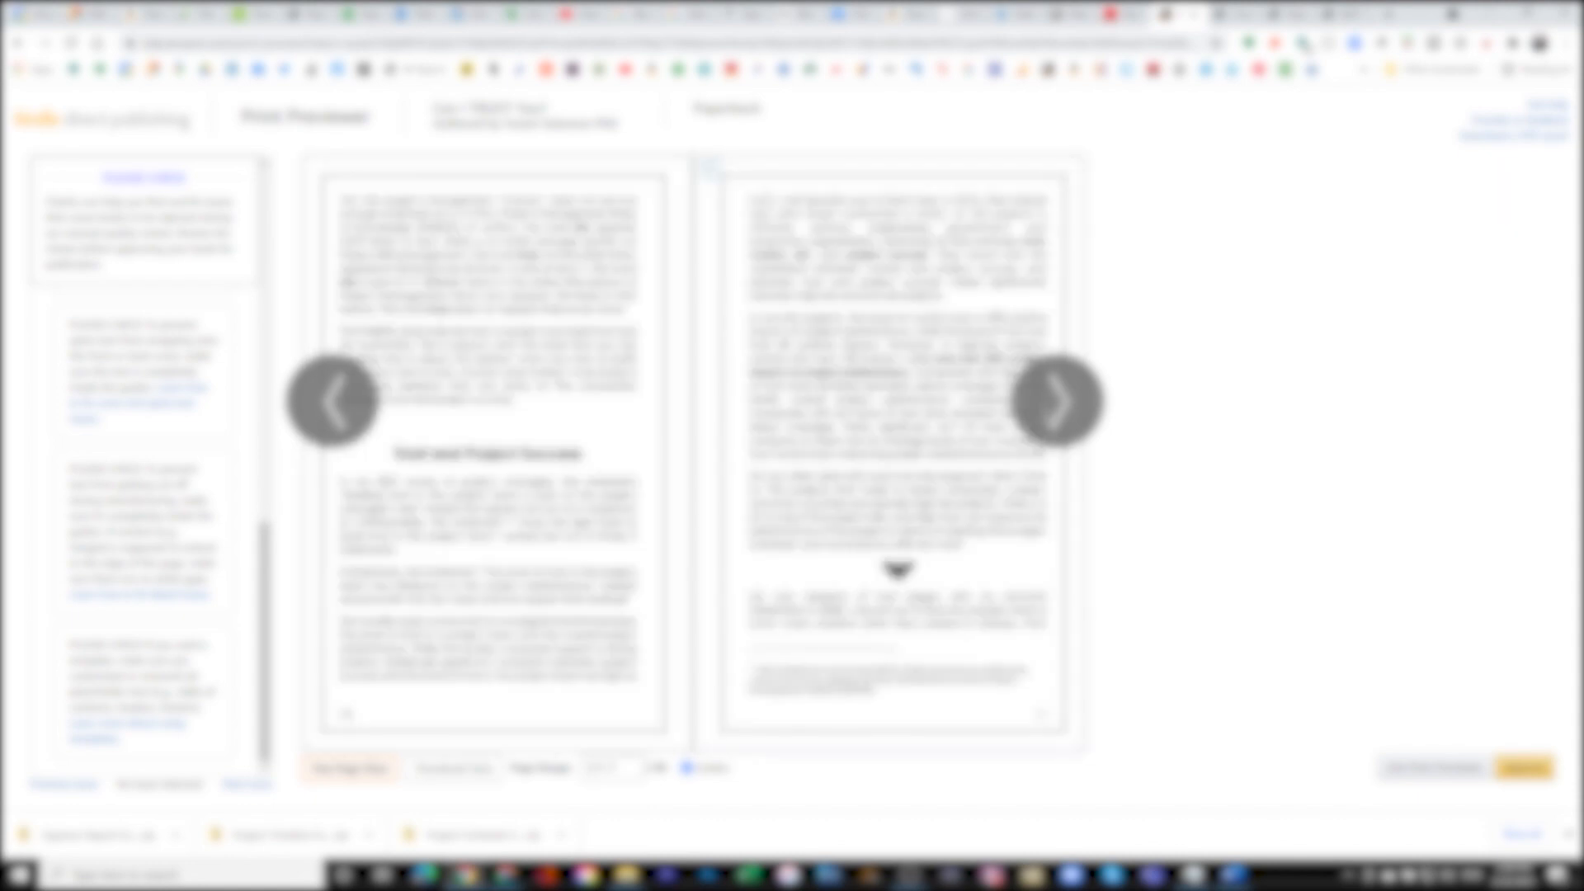
left_click(1048, 411)
left_click(1048, 411)
left_click(1047, 410)
left_click(1048, 410)
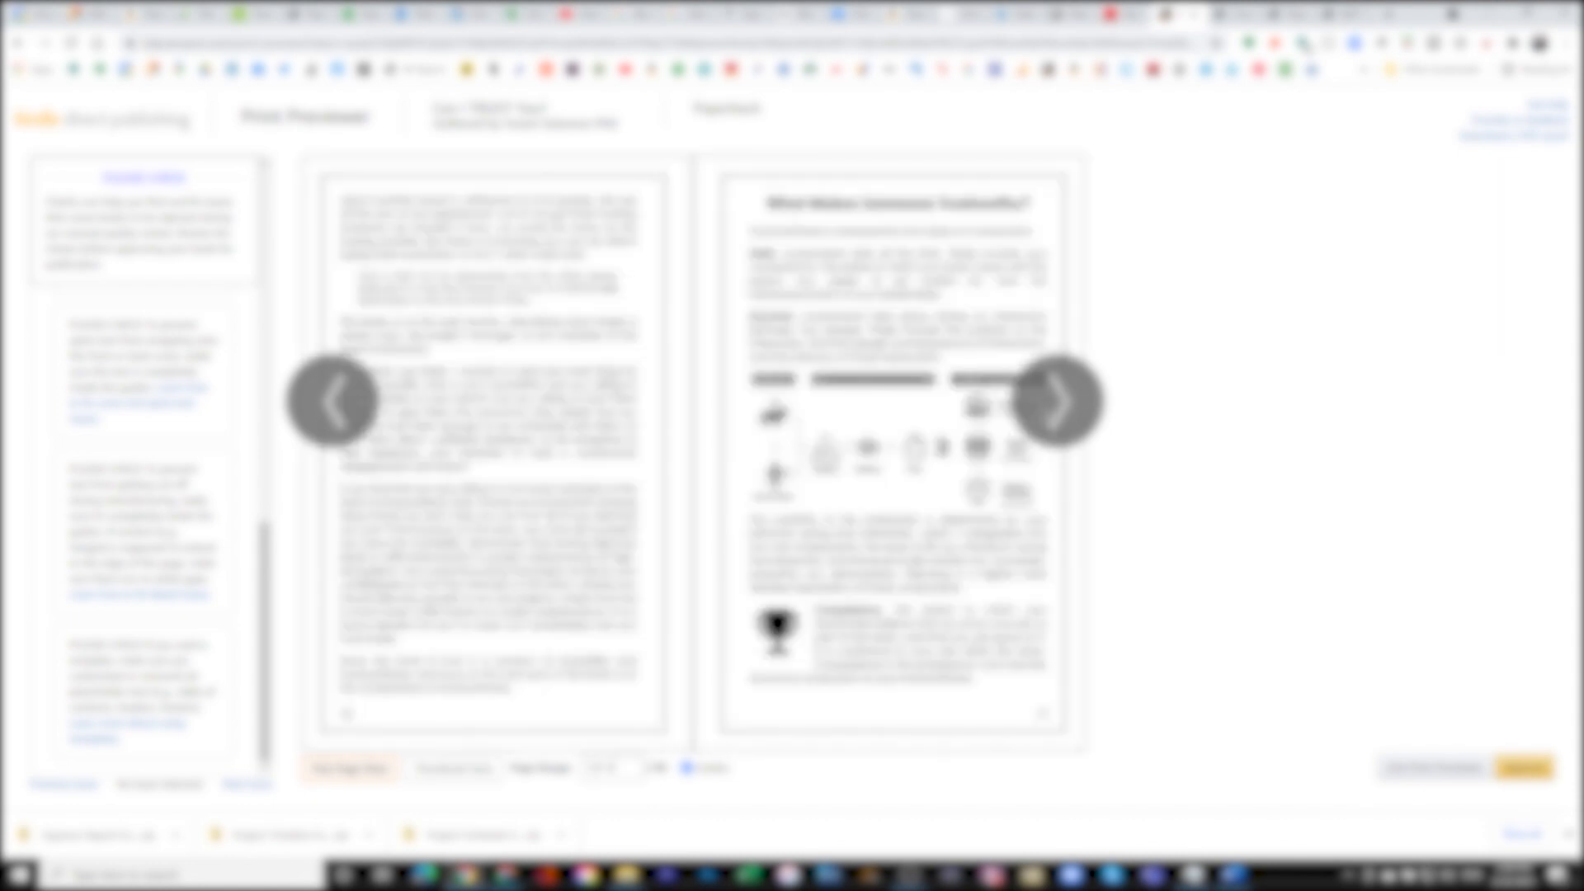
left_click(1048, 411)
left_click(1048, 411)
left_click(1048, 411)
left_click(1048, 410)
left_click(1048, 411)
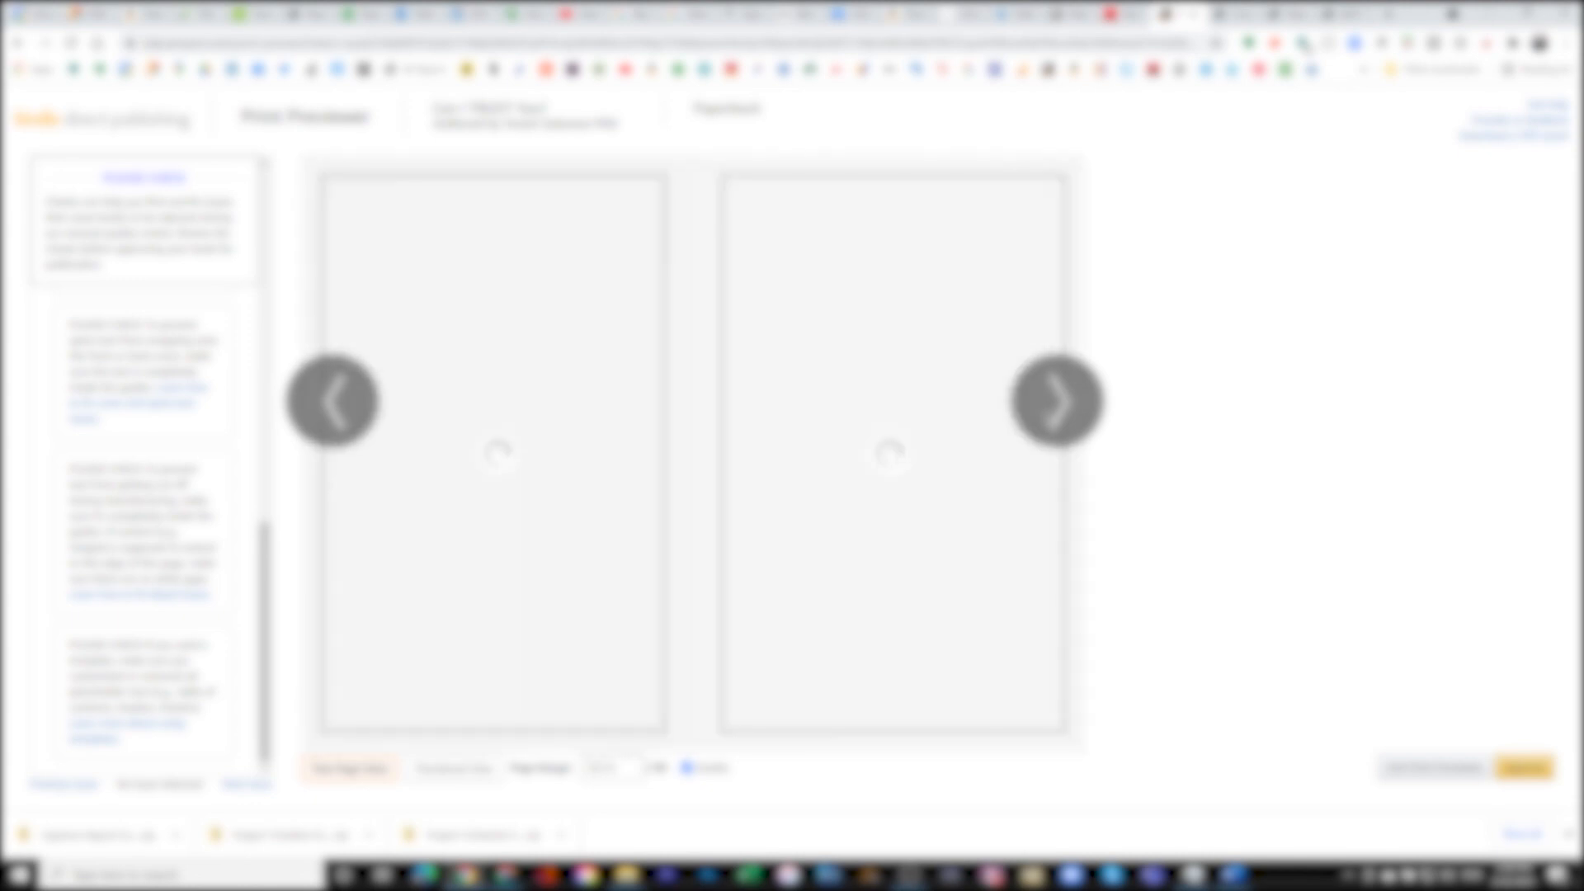
left_click(1048, 411)
left_click(1047, 411)
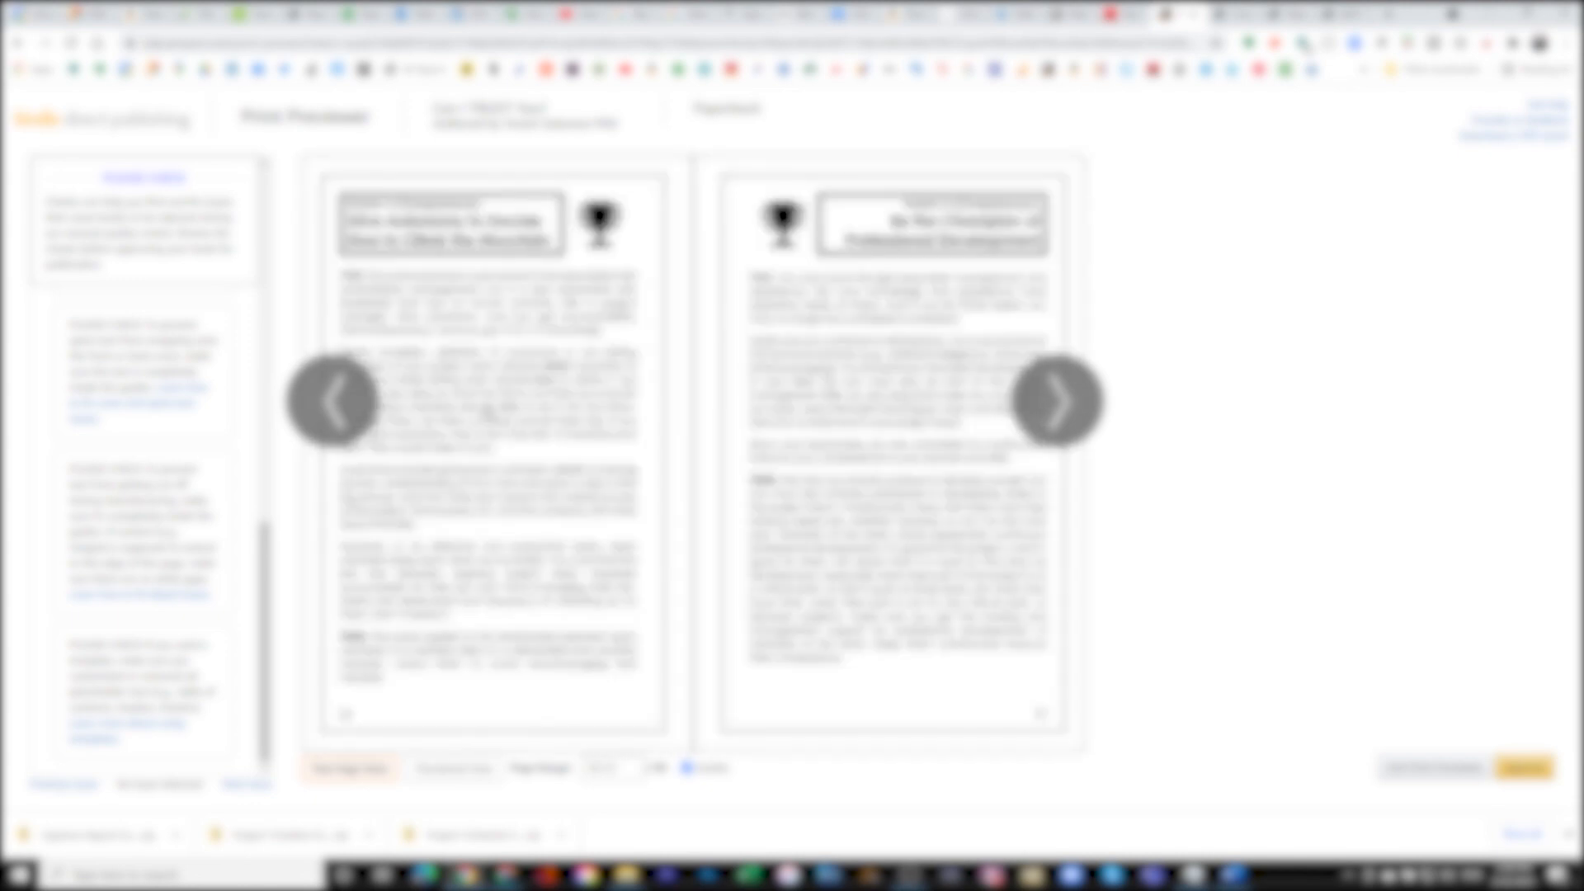
- Page back in the preview to the spread with the rotated full-page diagram and examine its fit within the guides
left_click(342, 410)
left_click(342, 410)
left_click(342, 410)
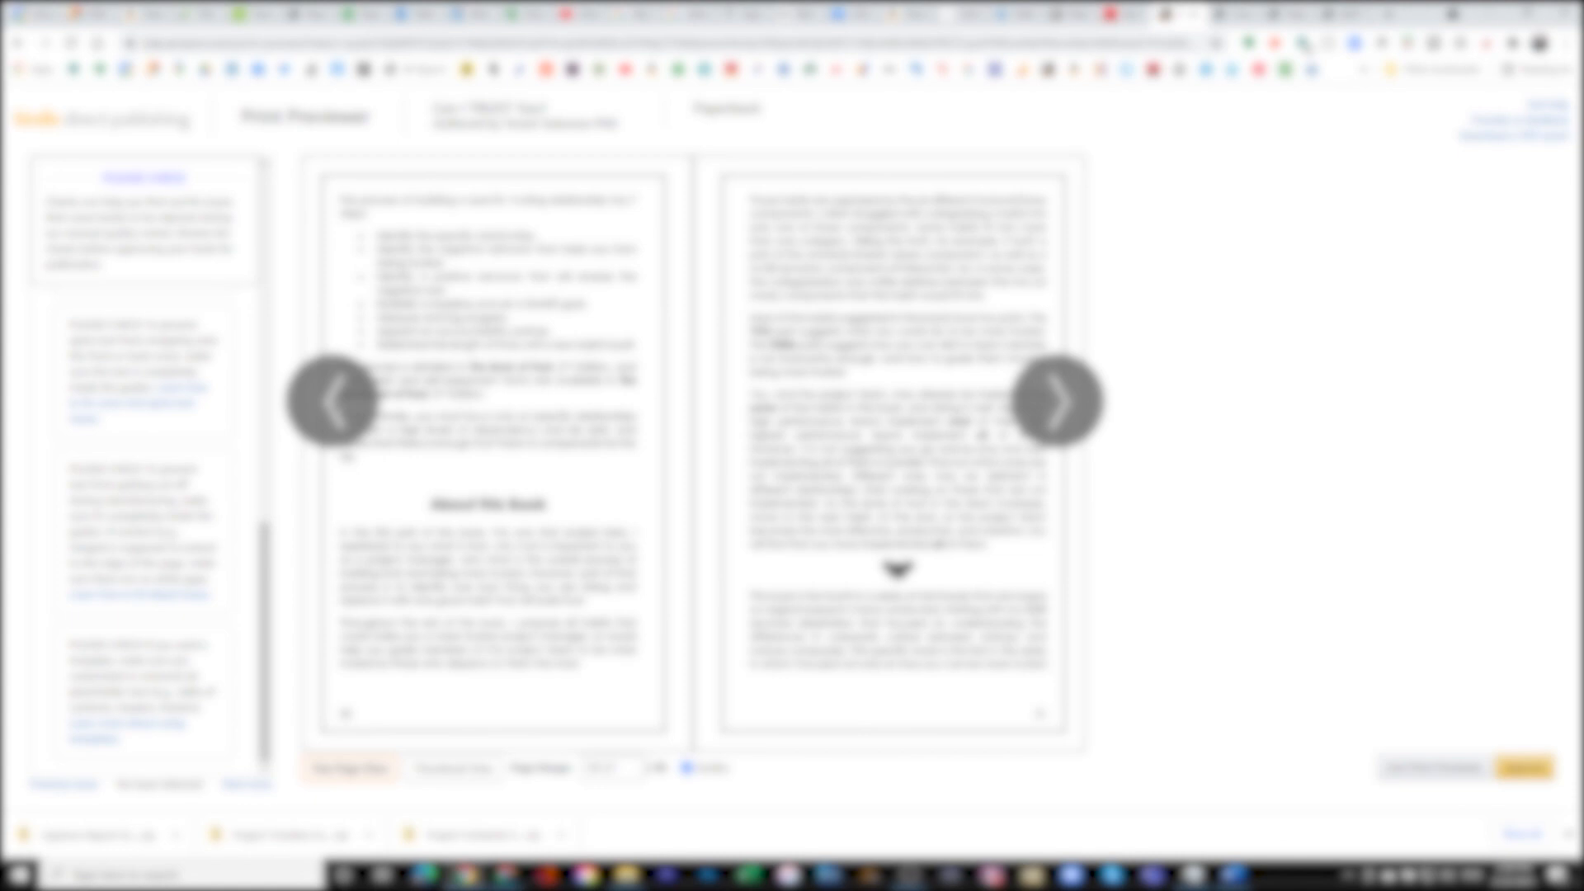
left_click(342, 410)
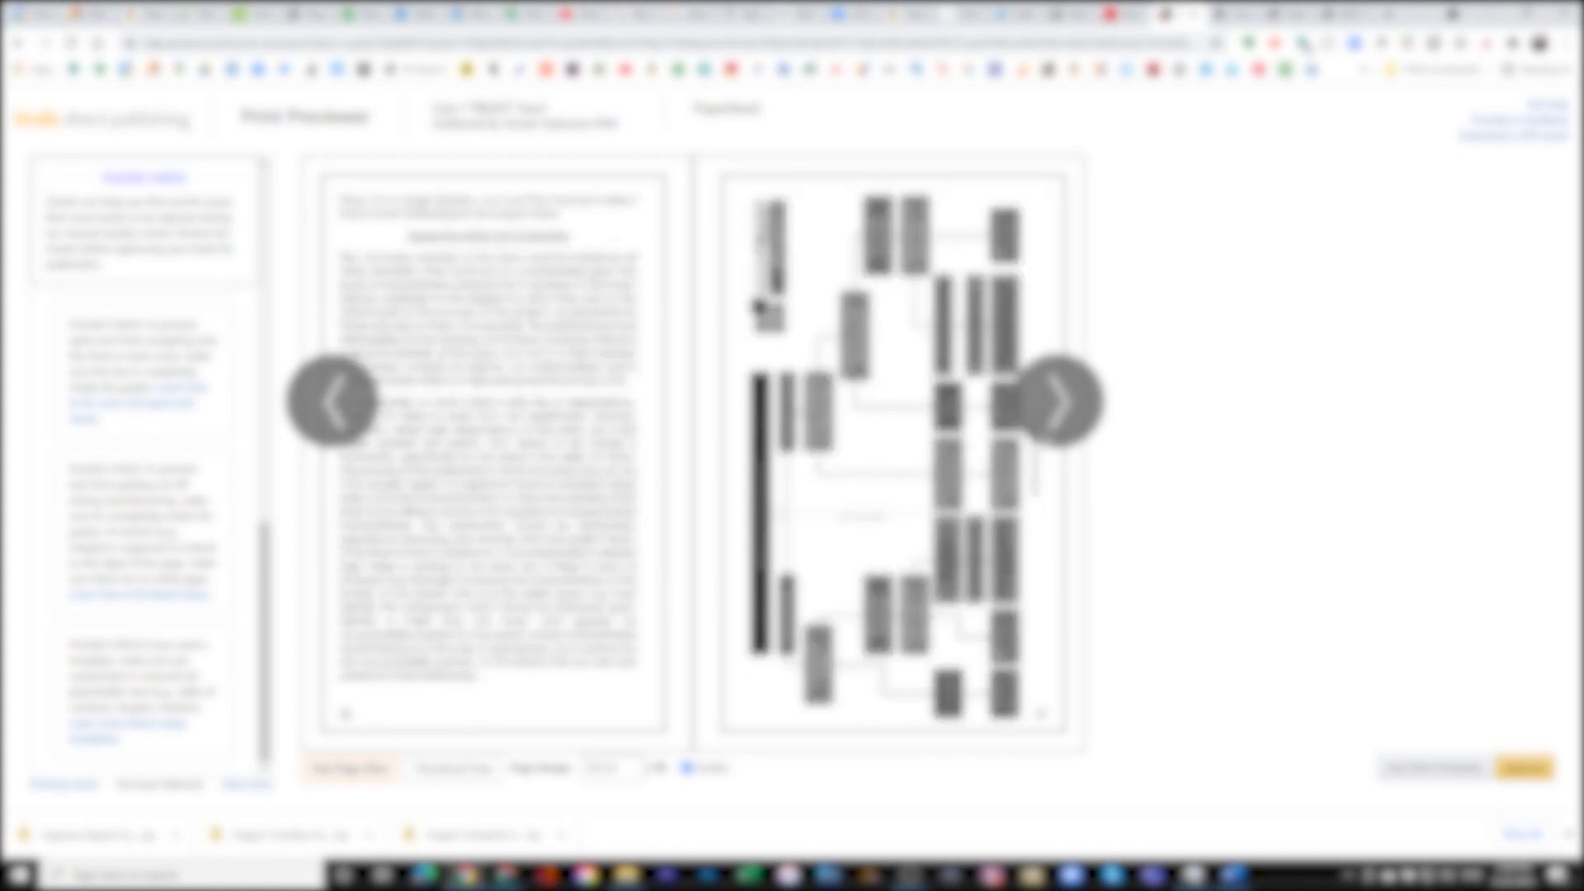
- Page forward from the diagram spread through the habit pages to the closing spread, pages 98-99, checking the layout
left_click(1058, 402)
left_click(1059, 401)
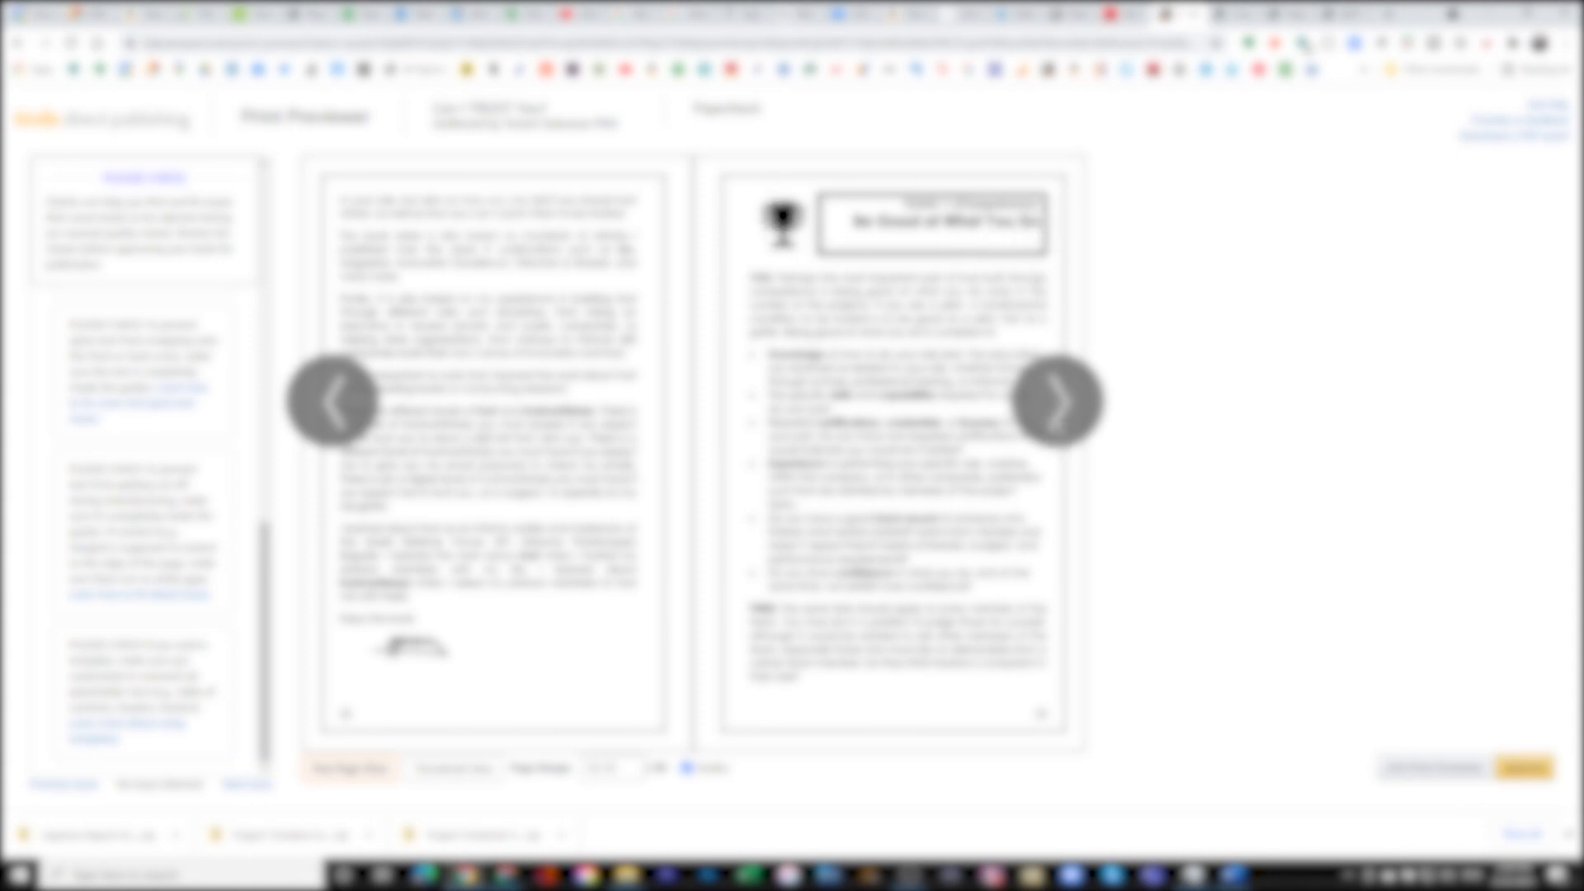
left_click(1057, 401)
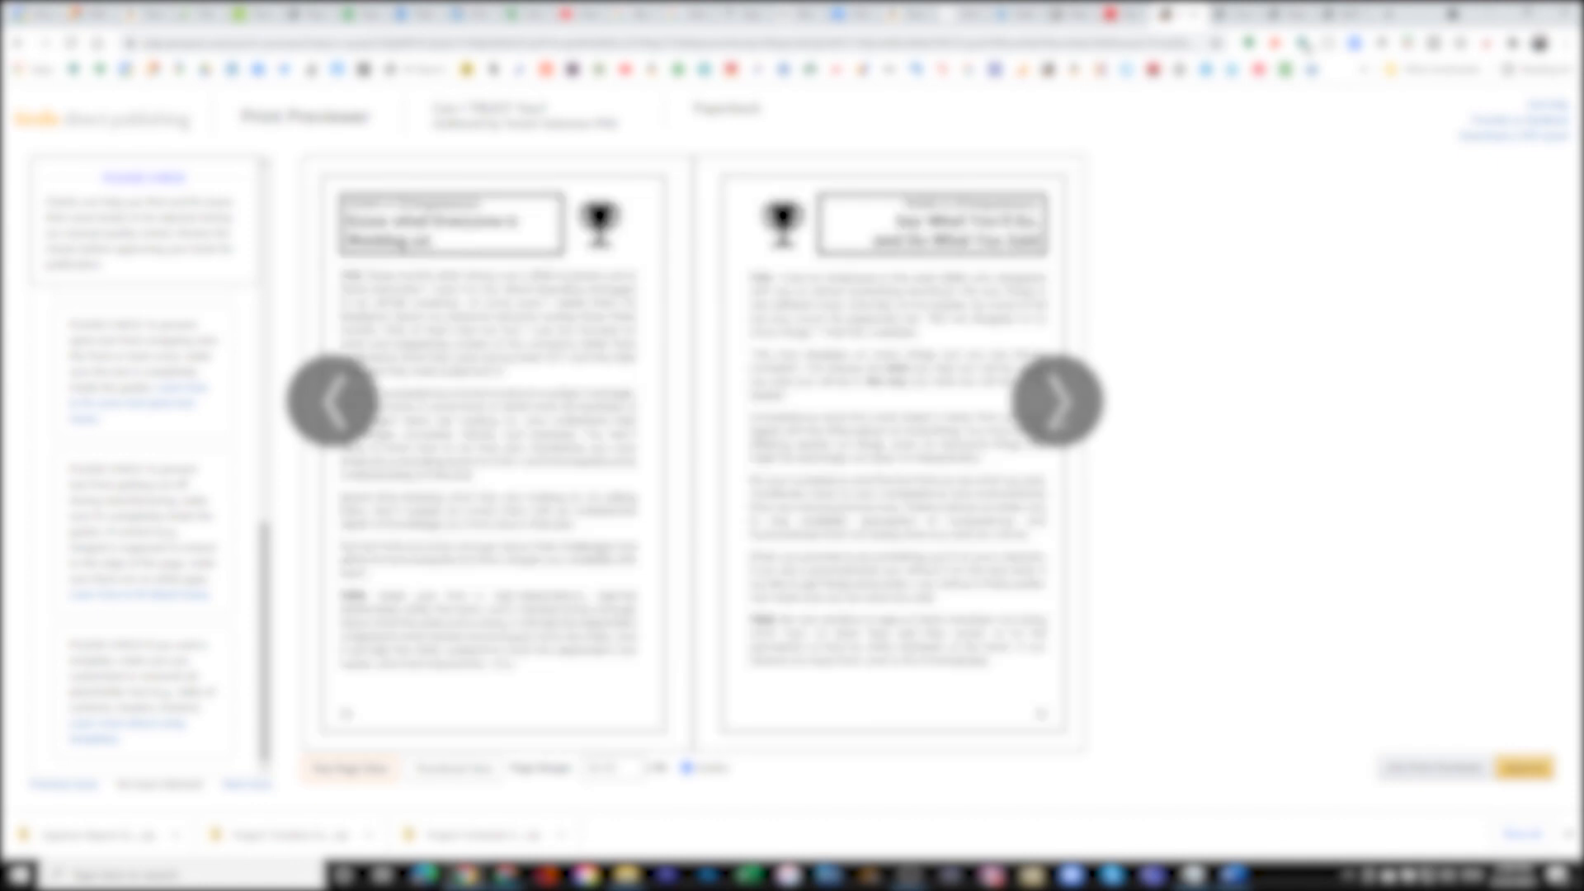
left_click(1057, 401)
left_click(1057, 401)
left_click(1056, 401)
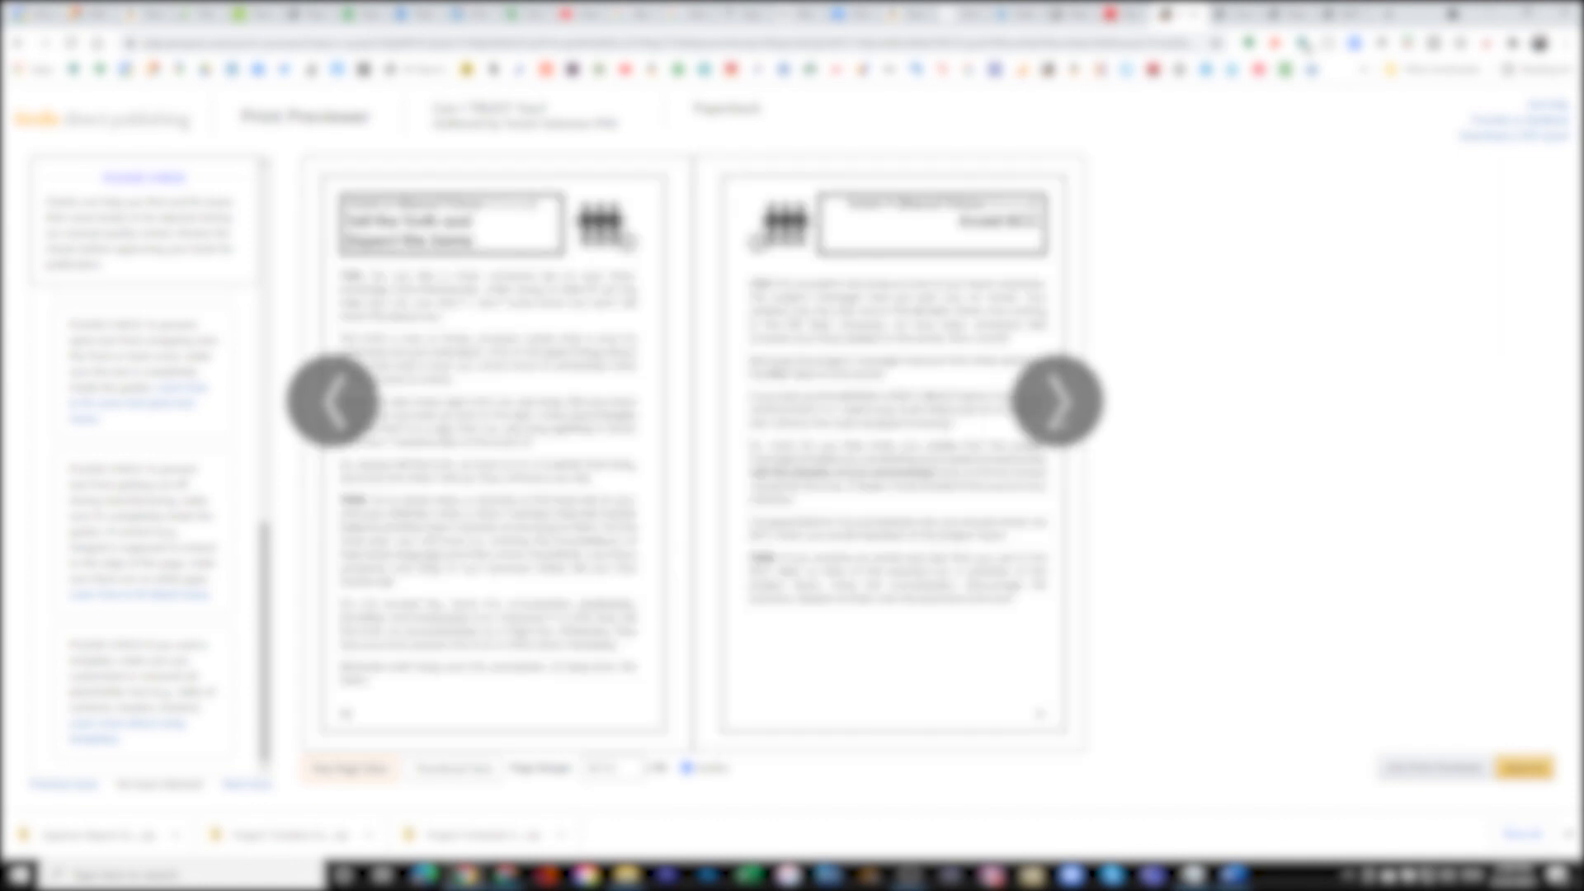
left_click(1057, 401)
left_click(1056, 401)
left_click(1057, 401)
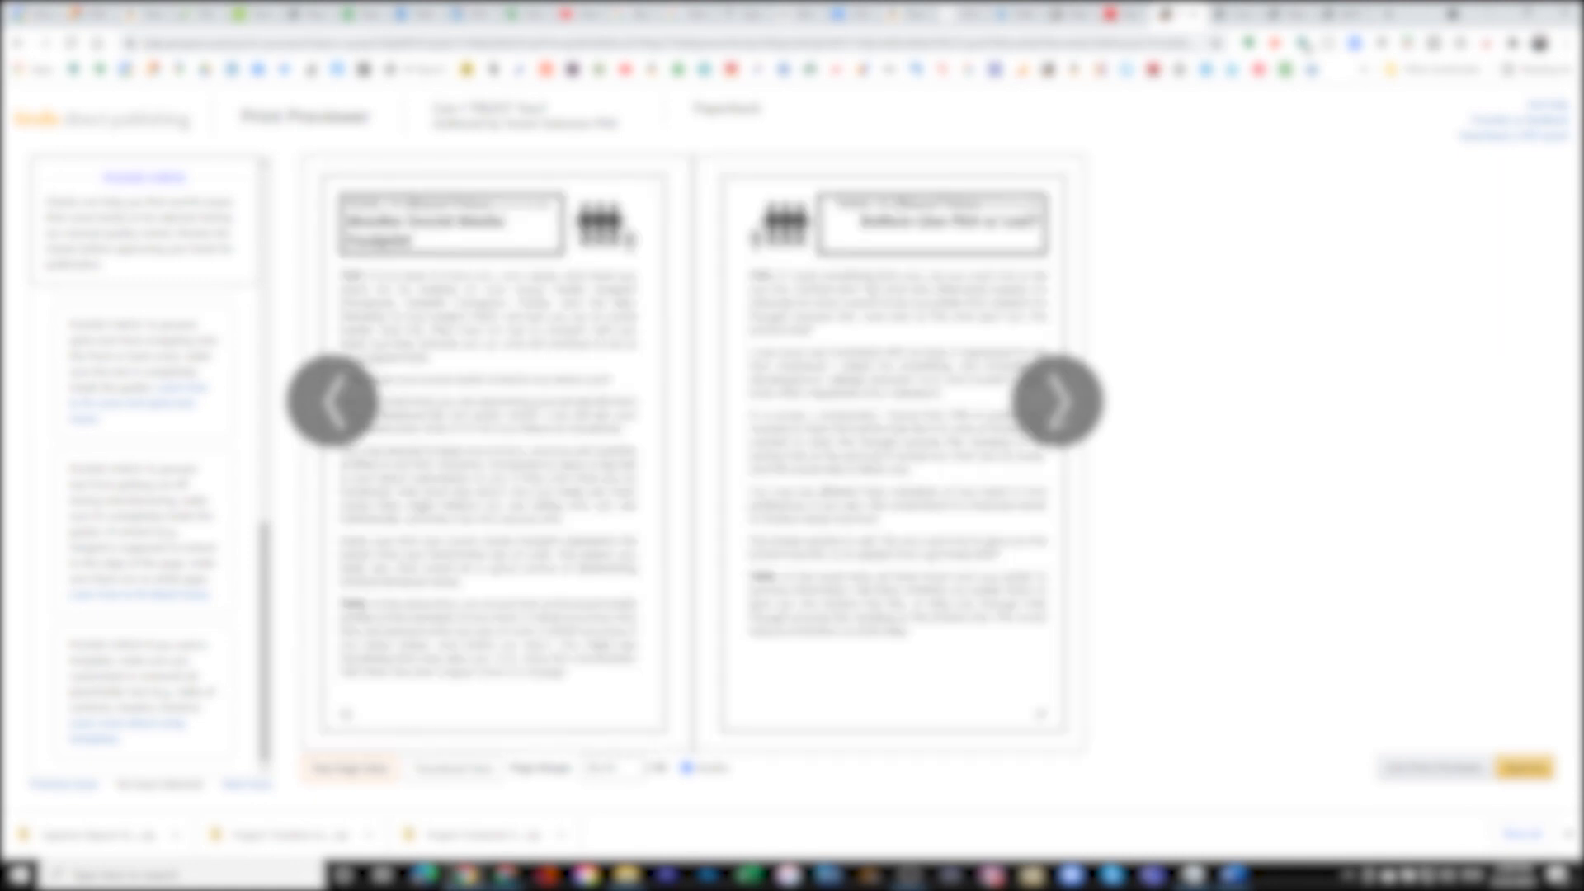
left_click(1057, 400)
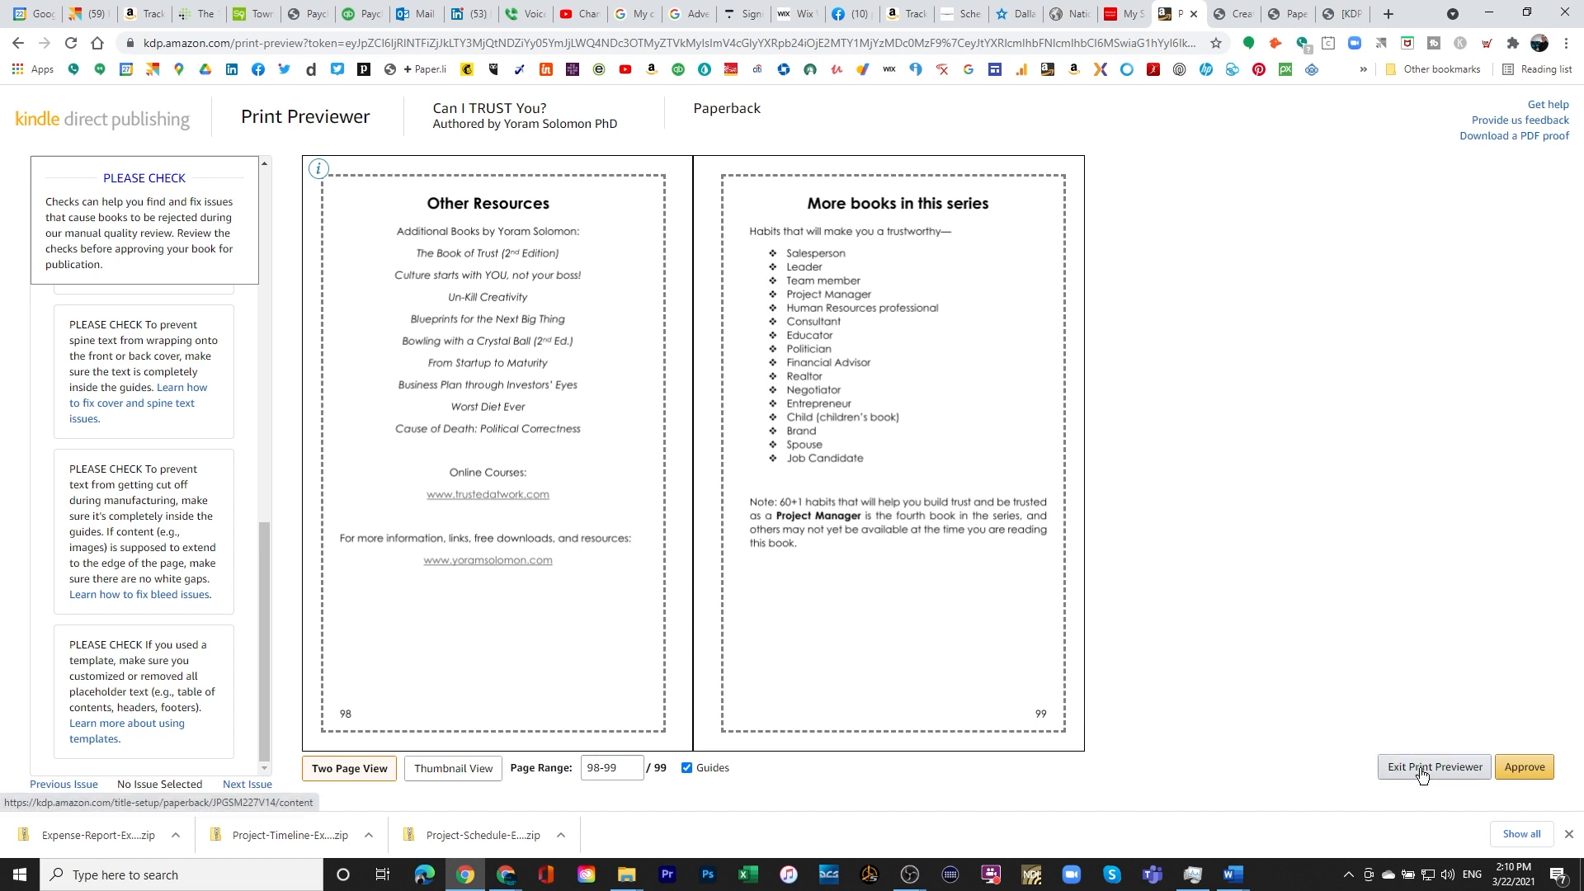
- Approve the previewed paperback proof and look over the saved settings on the Paperback Content page
left_click(1525, 768)
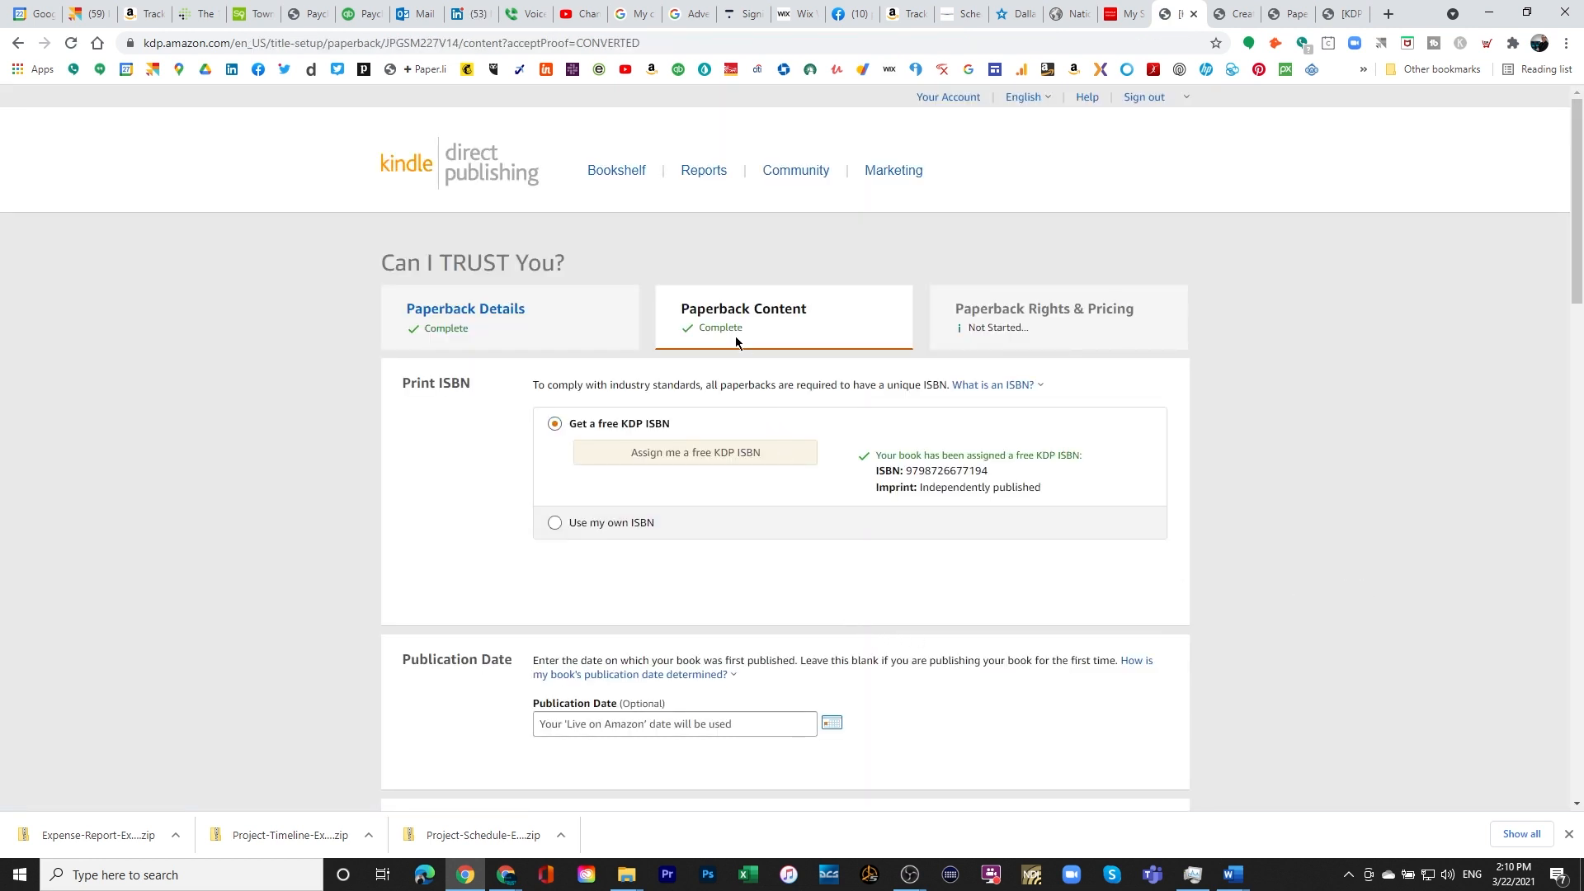
scroll(732, 500, "down", 5)
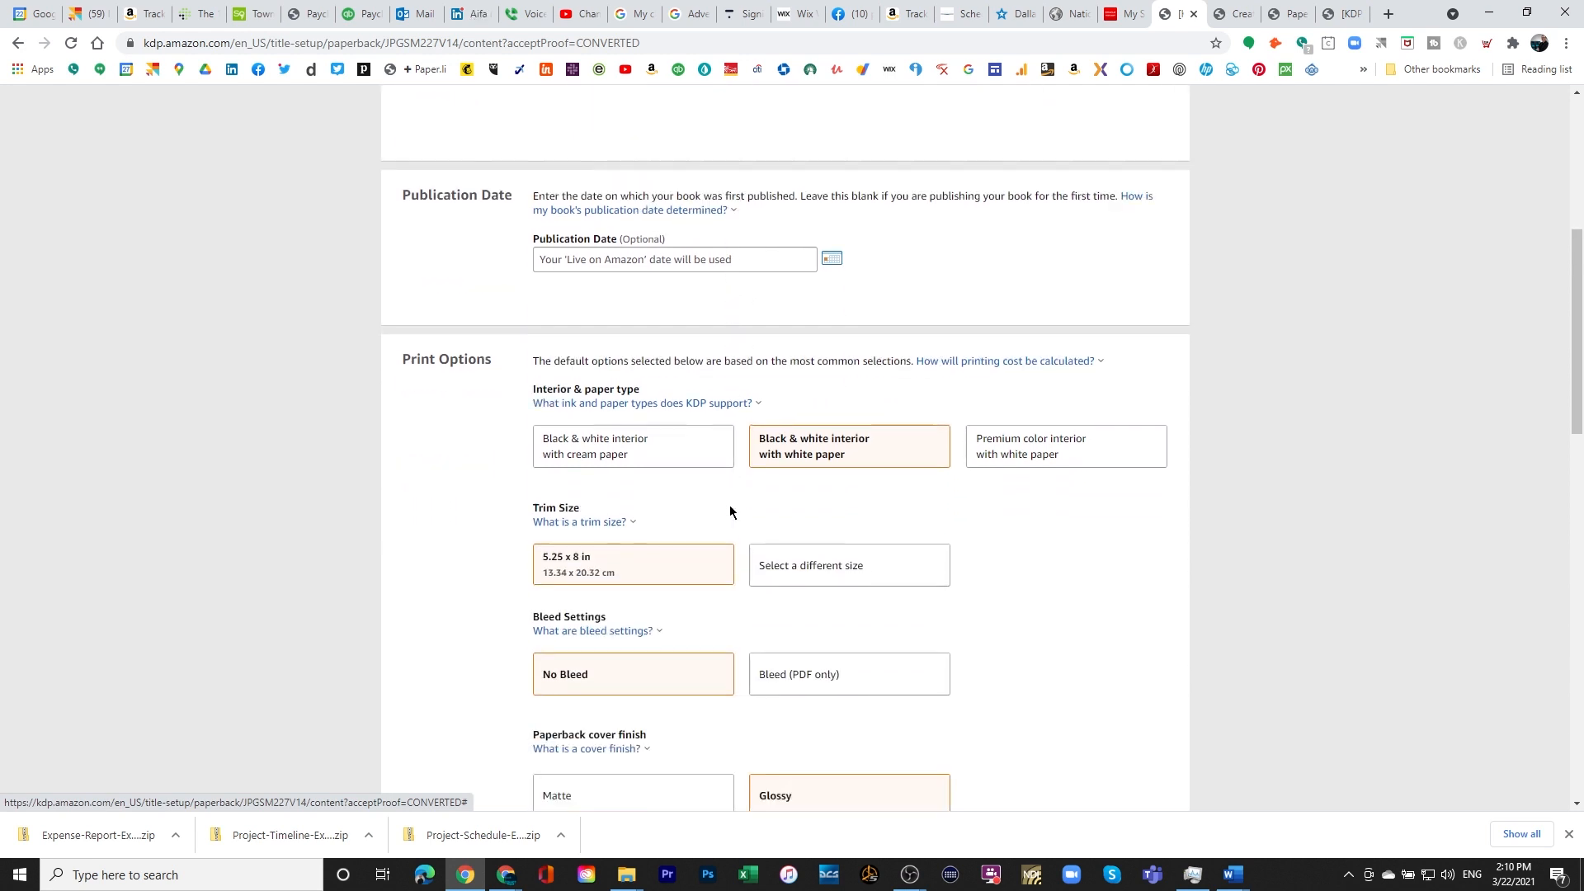
- Review the uploaded files and print summary of the paperback content, and show the printing costs for the other marketplaces
scroll(730, 505, "down", 10)
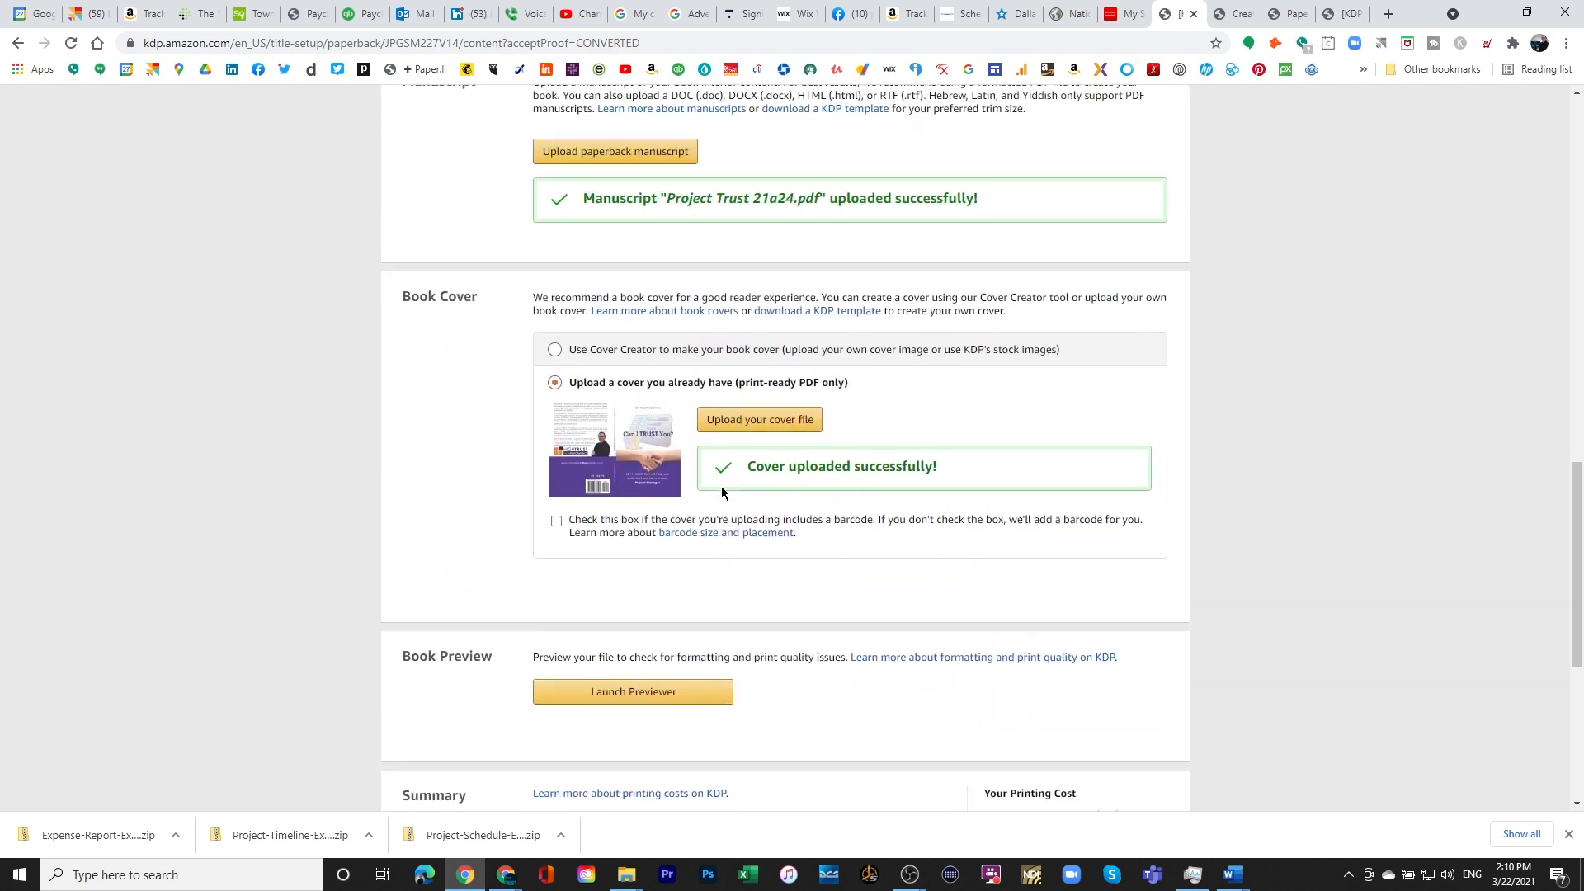
scroll(722, 489, "up", 2)
scroll(770, 607, "down", 6)
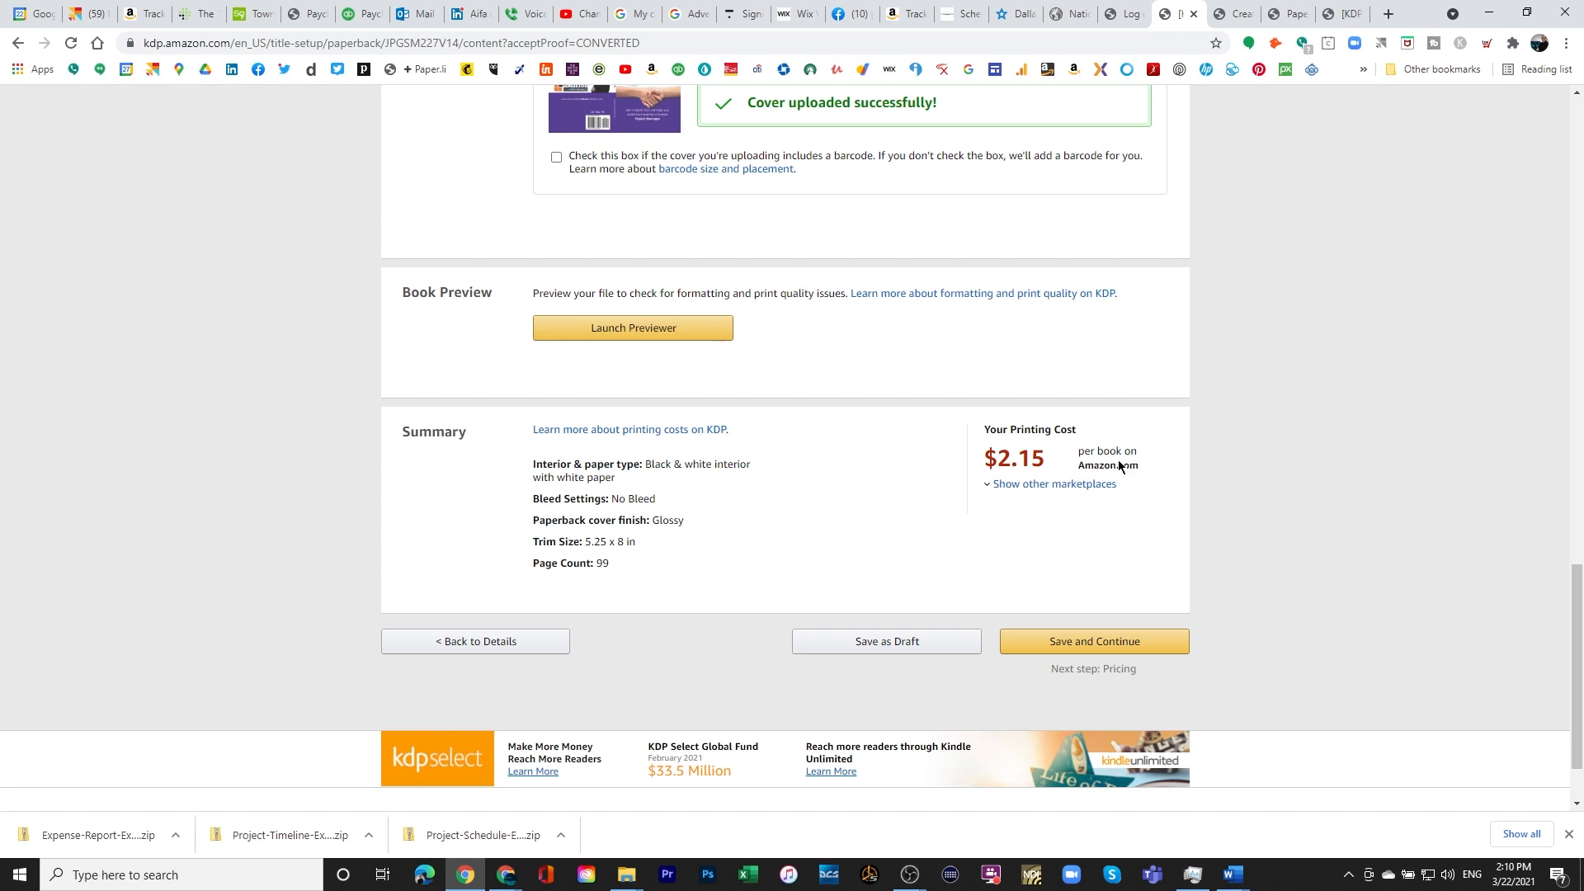
left_click(1020, 490)
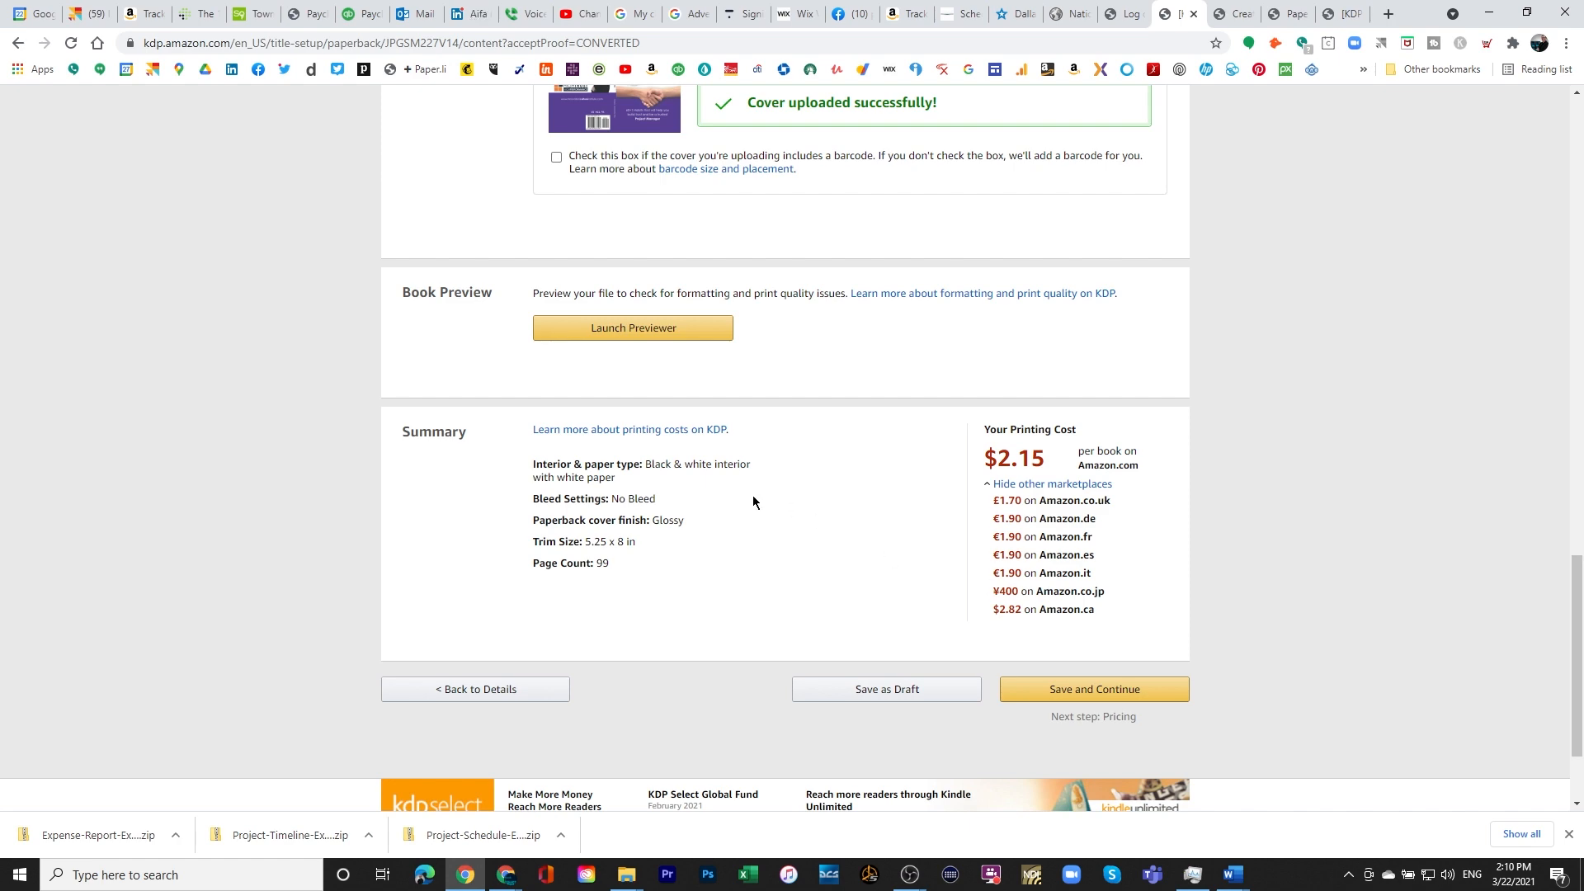
- Save the paperback content and continue to the pricing page
scroll(754, 499, "up", 5)
scroll(756, 497, "down", 7)
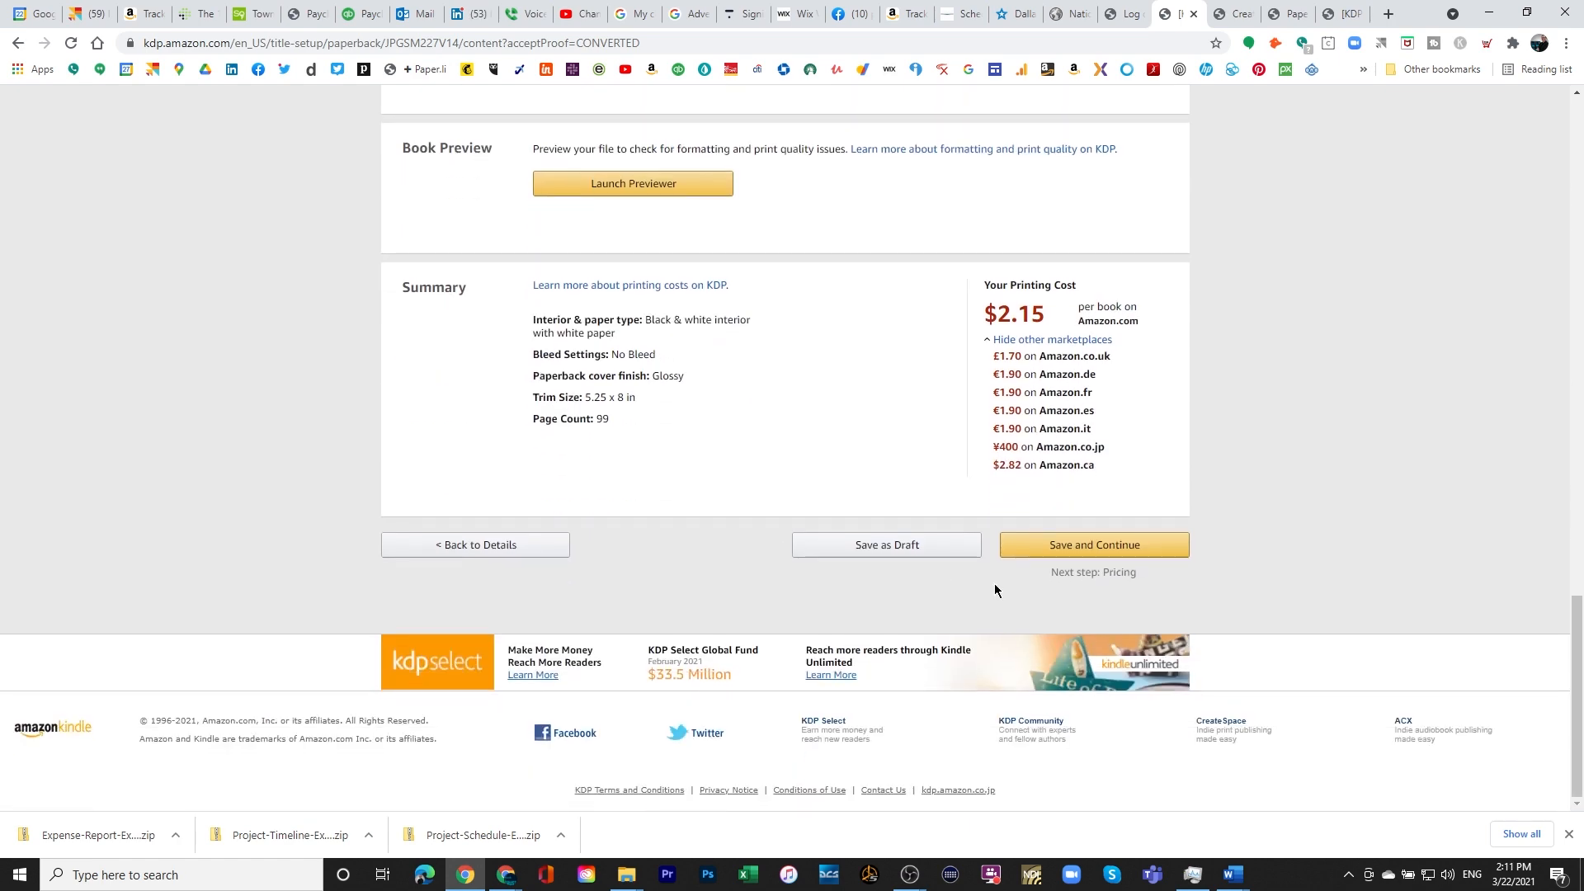
left_click(1106, 553)
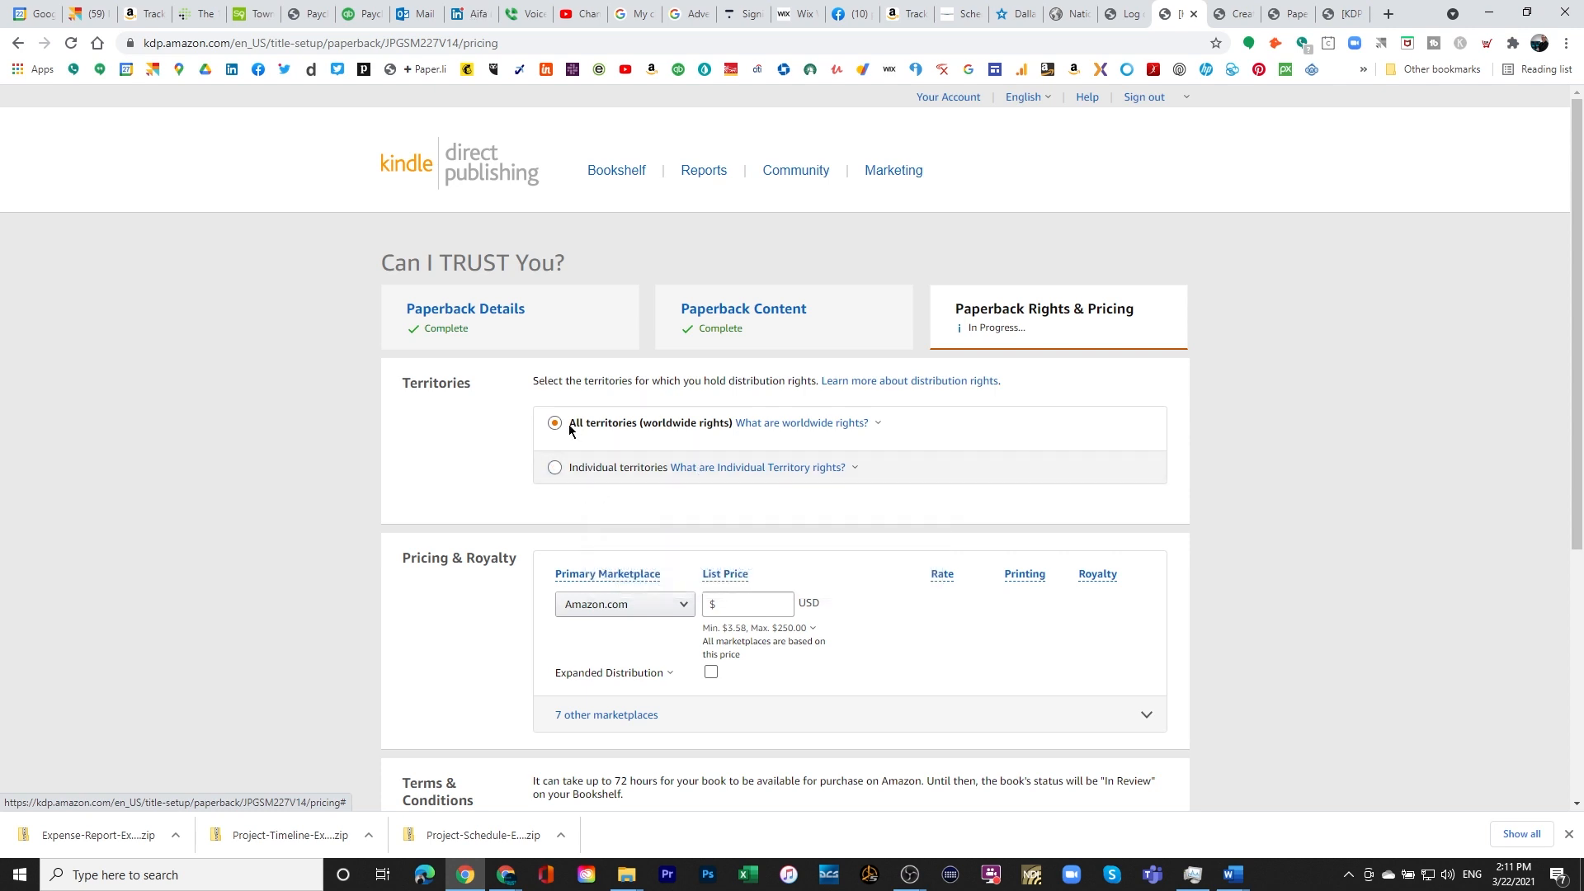
- Check the retail price printed on the back cover in the Word document "Project Trust Cover 21b"
scroll(570, 431, "down", 2)
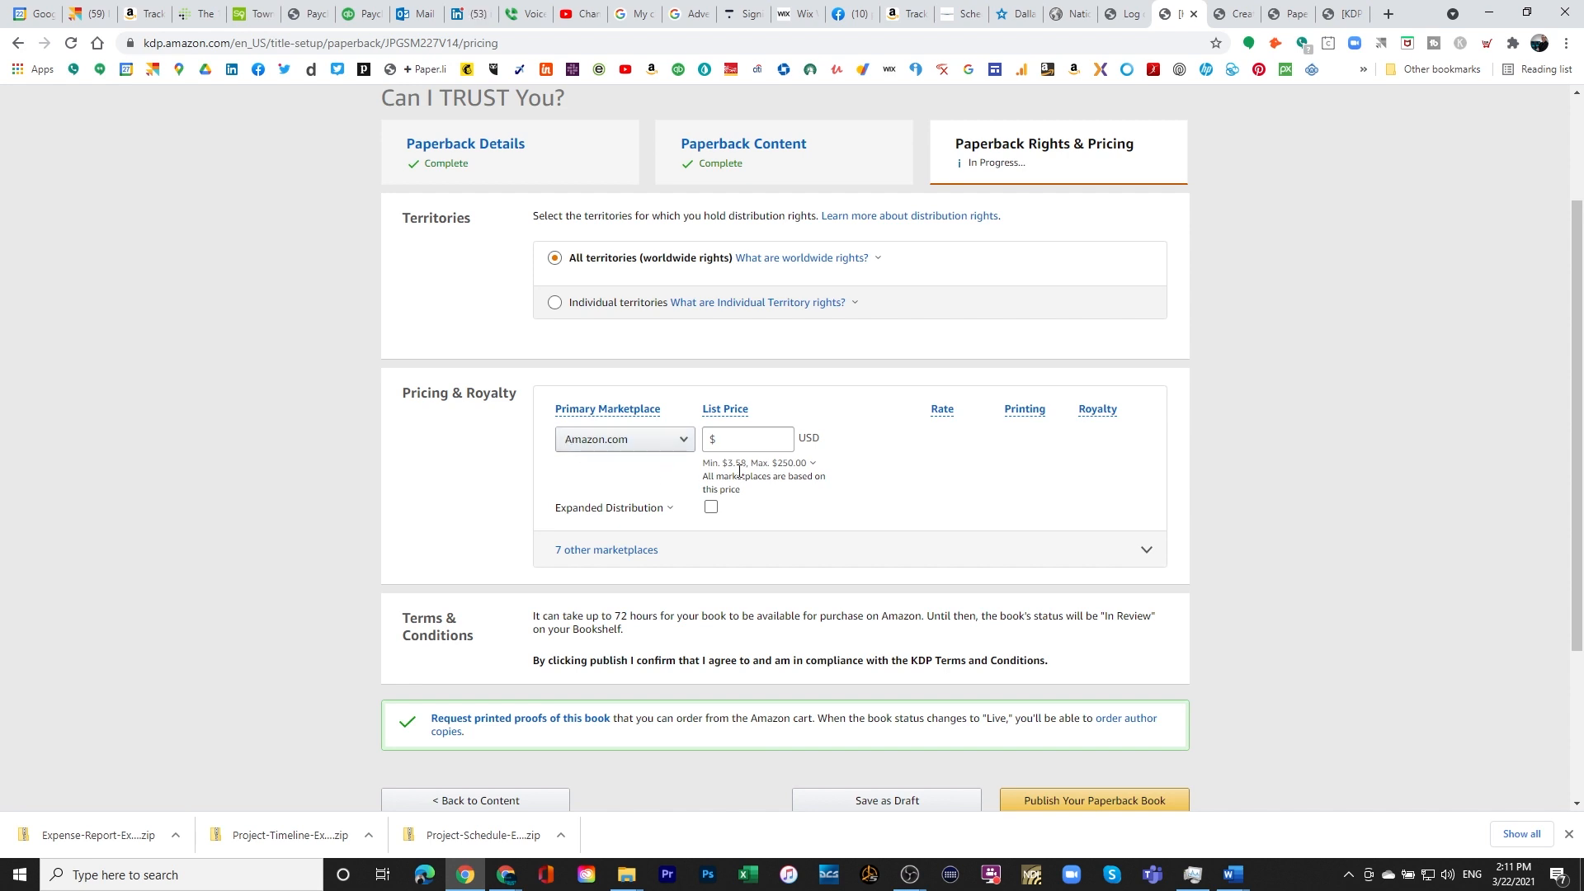
left_click(733, 438)
mouse_move(1231, 885)
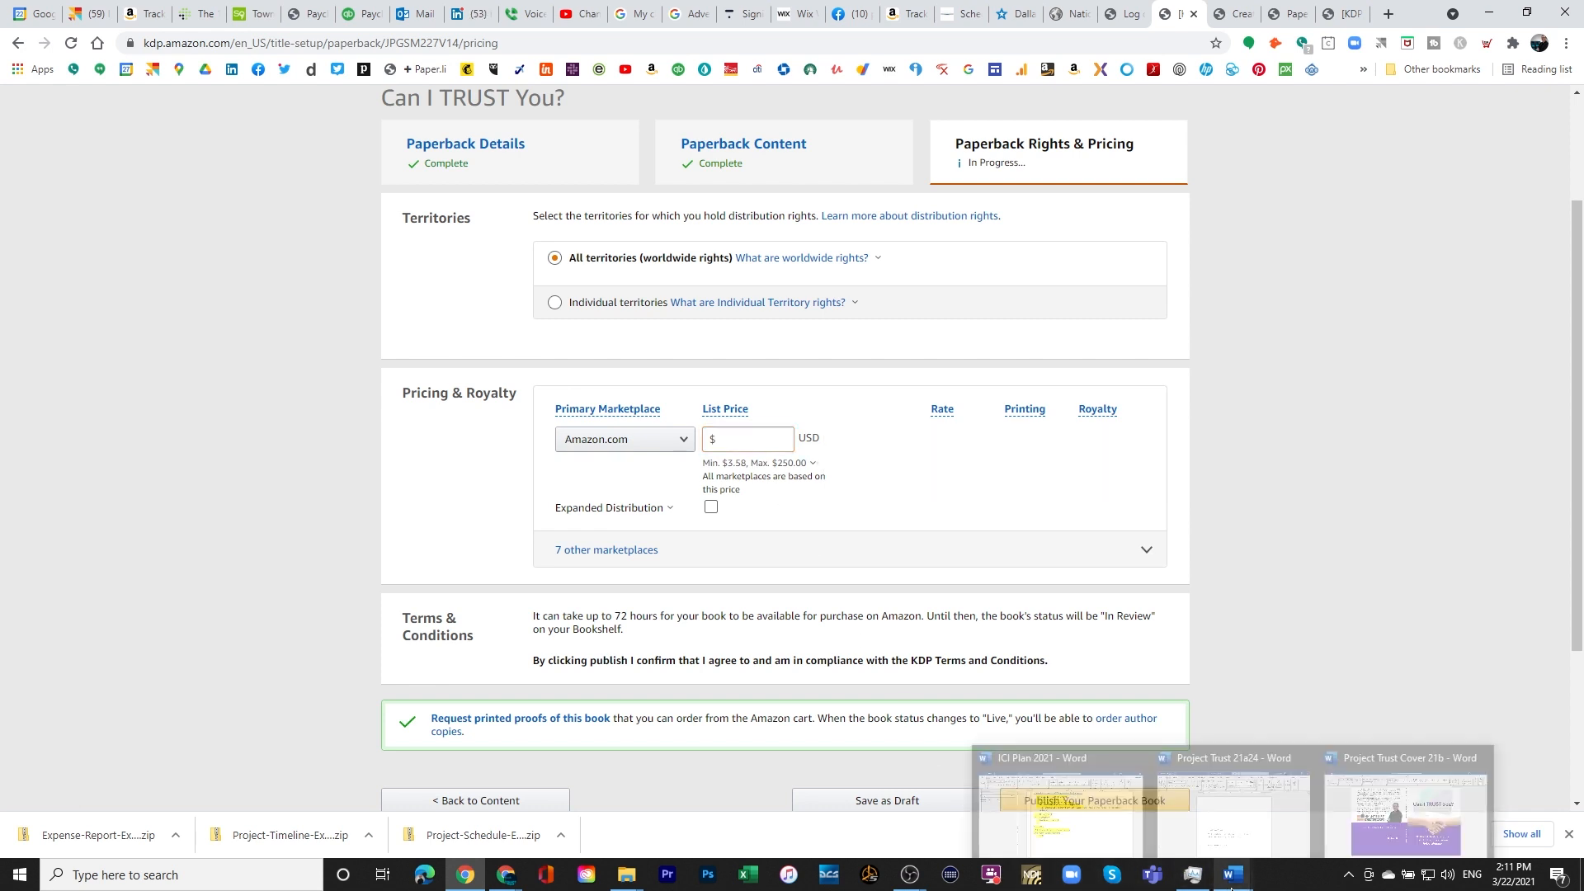
left_click(1374, 771)
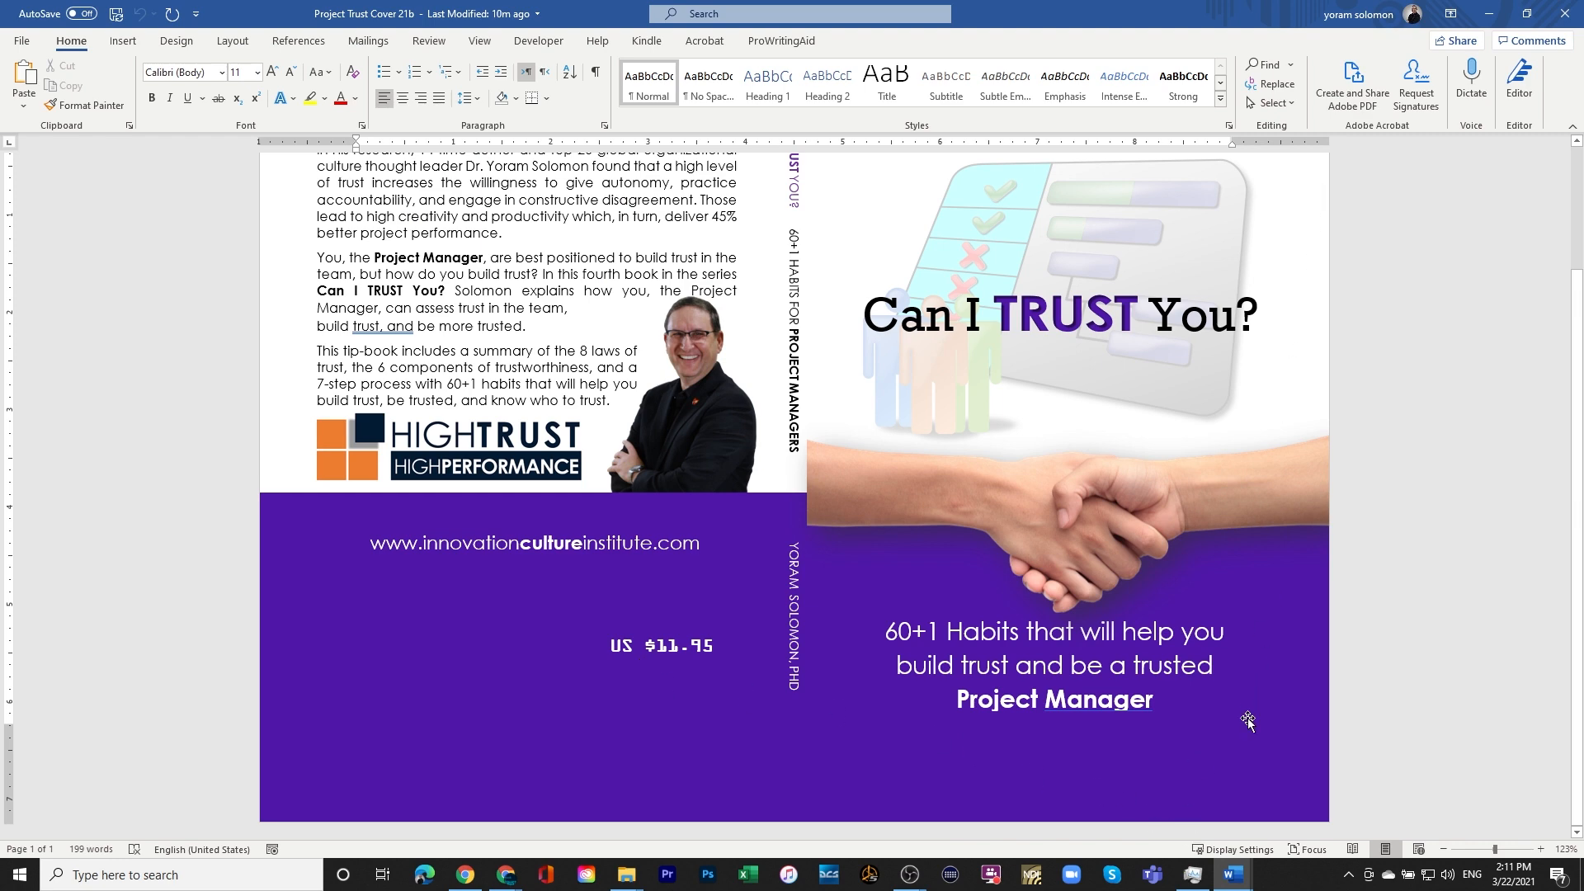
- Return to Chrome and examine the pricing page of the earlier published "Can I Trust You?" paperback, leaving its content page without saving
left_click(465, 874)
left_click(1340, 15)
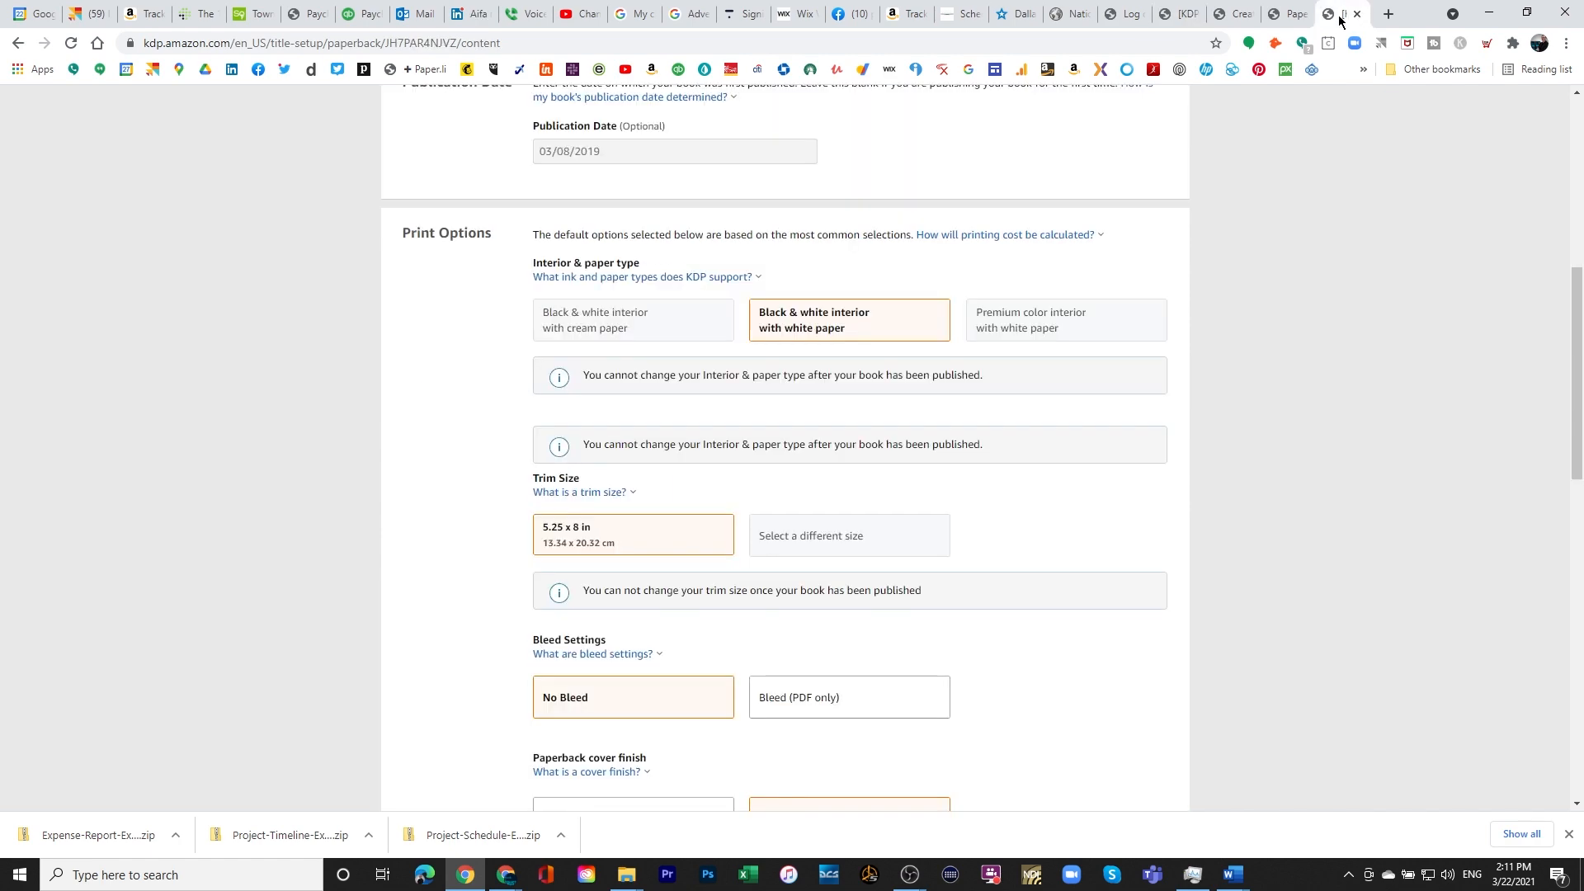
scroll(925, 452, "down", 10)
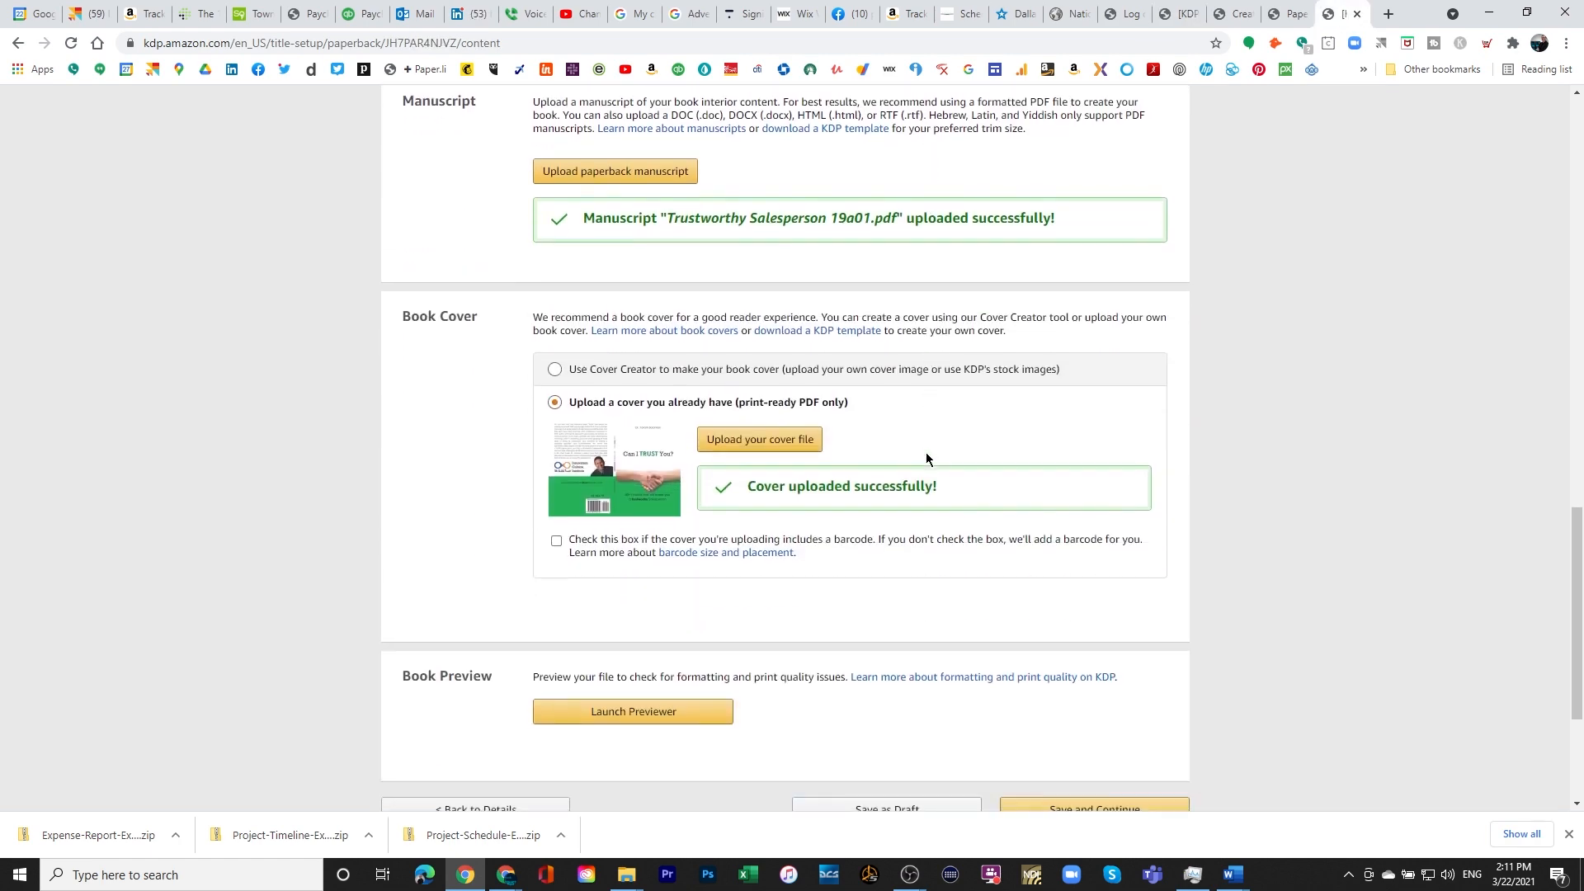
scroll(925, 452, "down", 3)
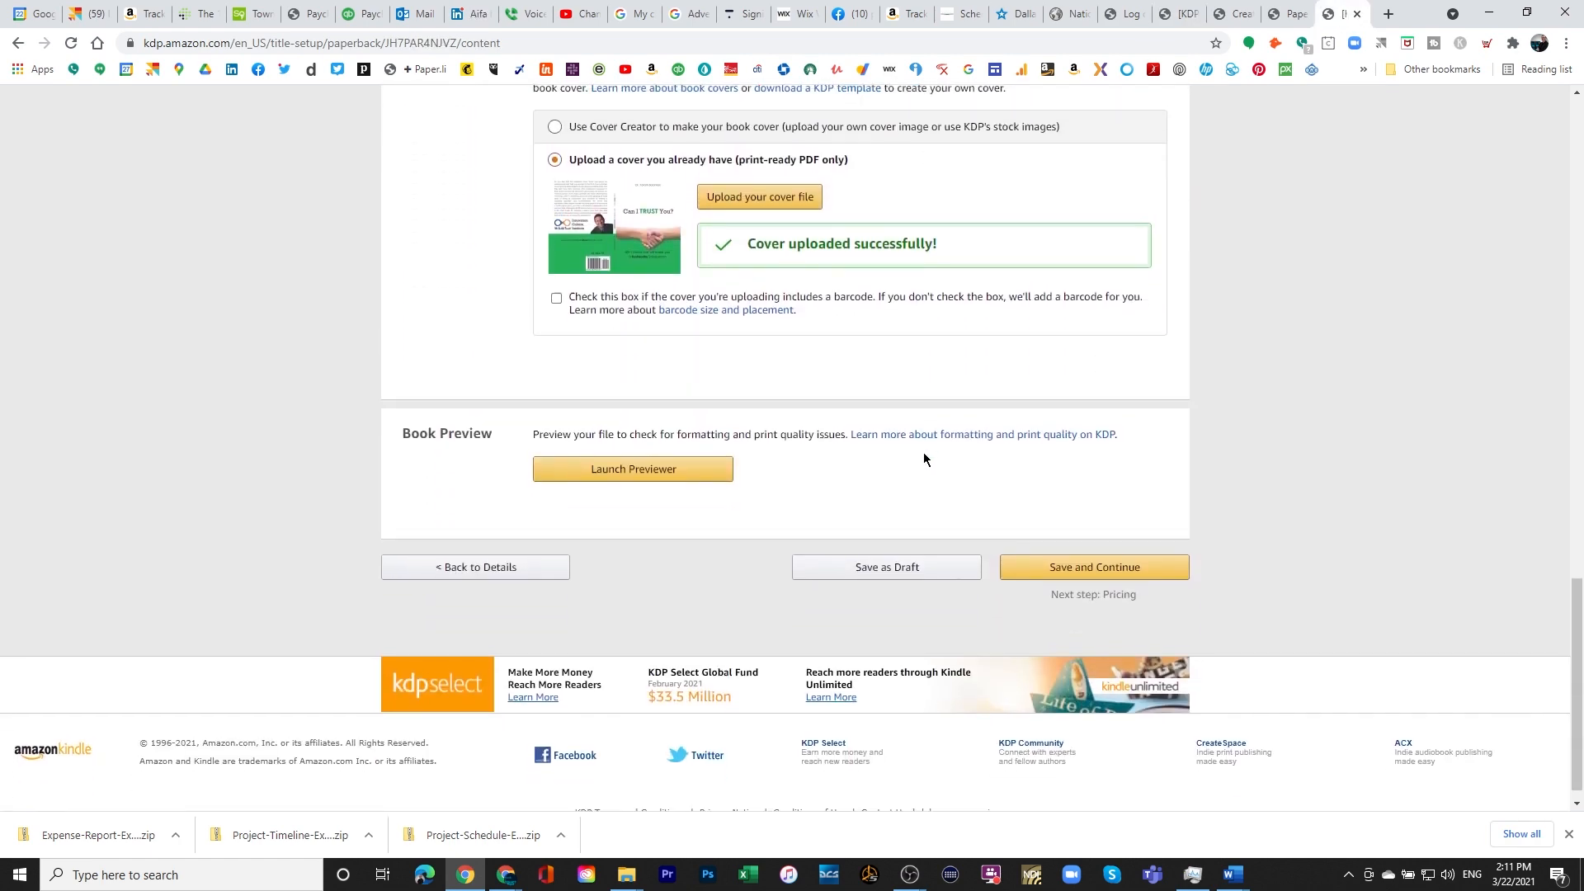
scroll(923, 452, "up", 8)
scroll(917, 453, "up", 10)
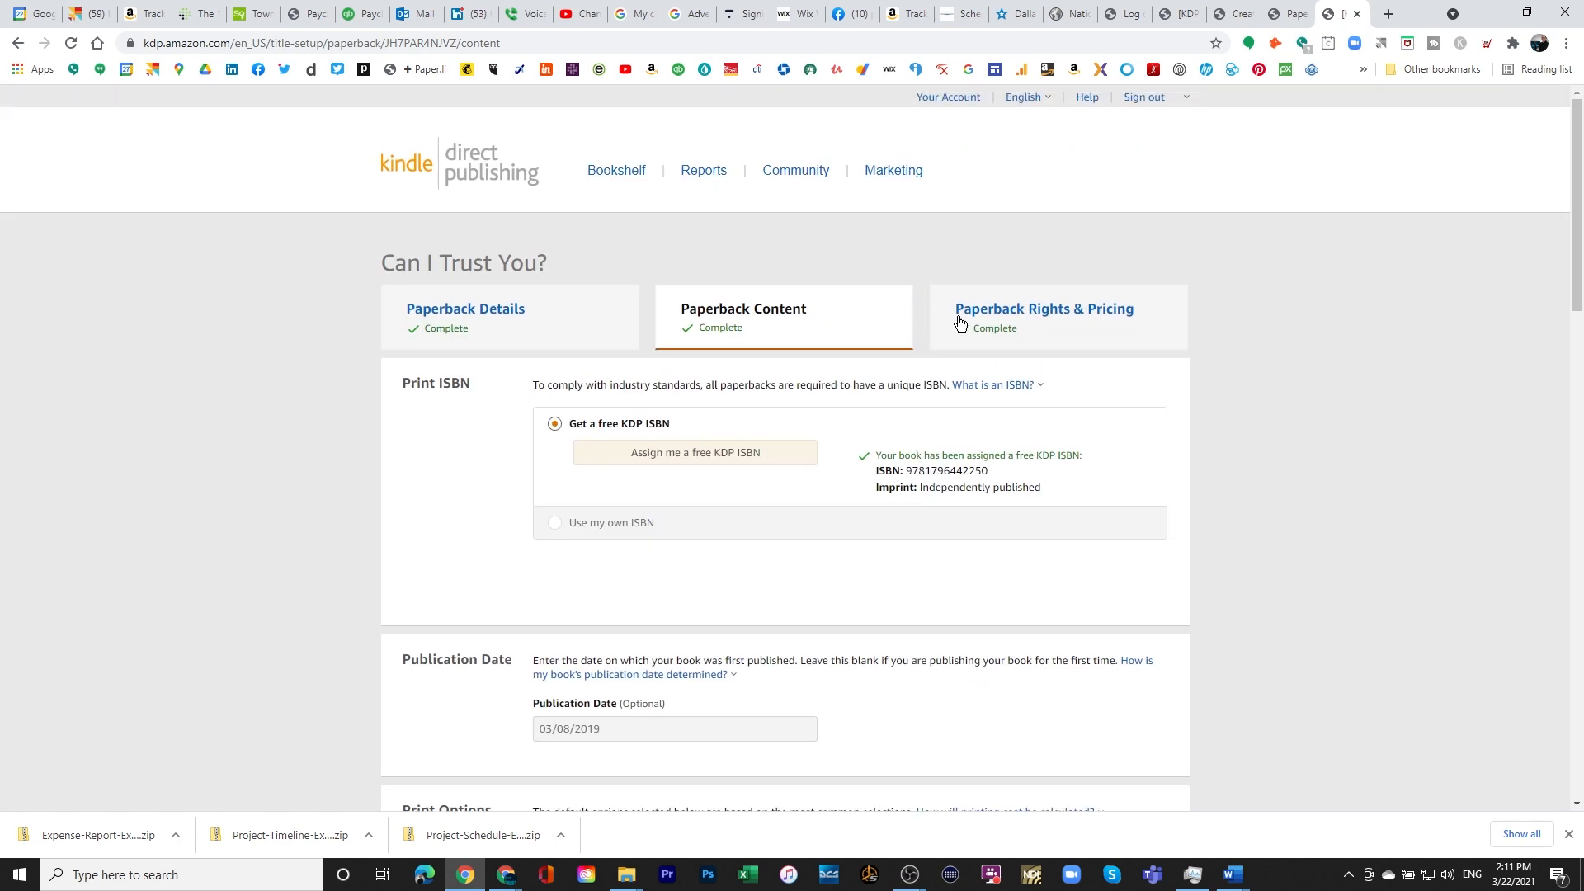
left_click(986, 311)
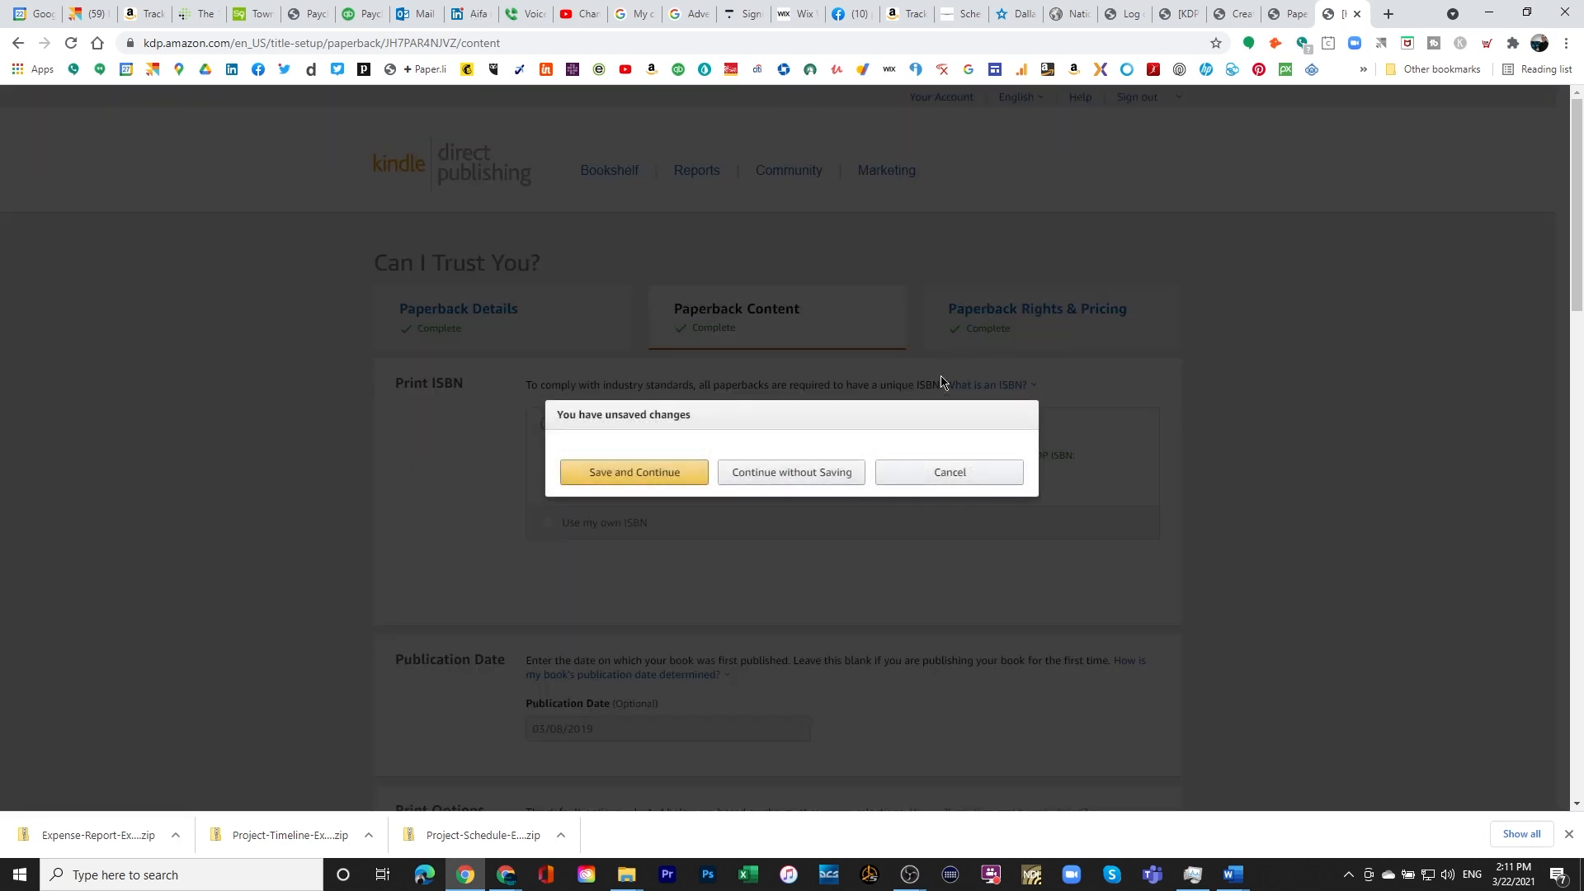
left_click(772, 481)
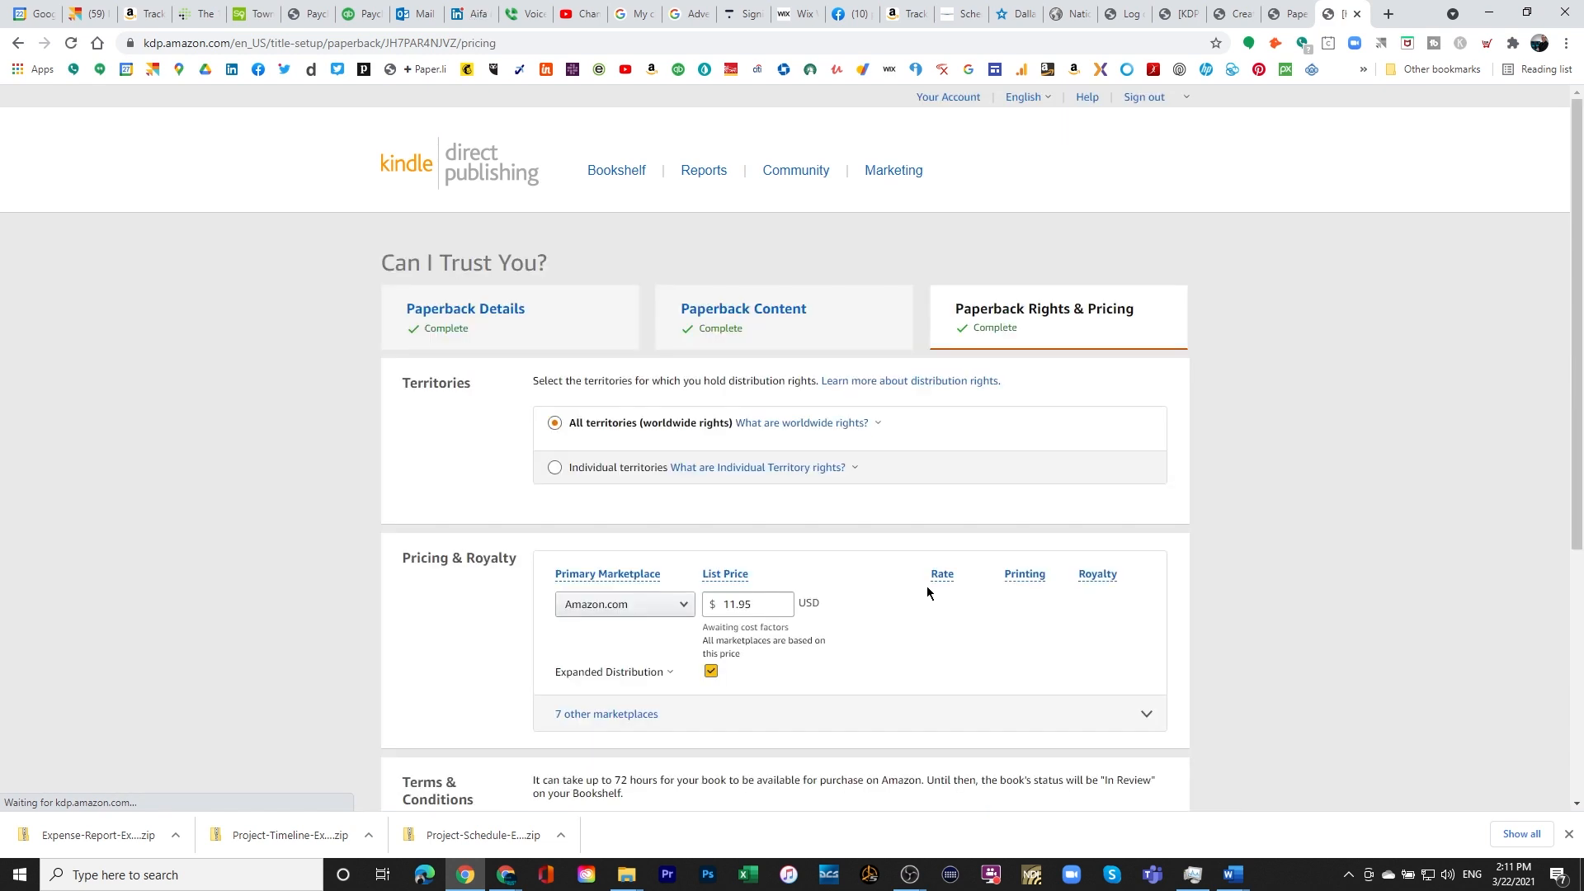
scroll(928, 593, "down", 1)
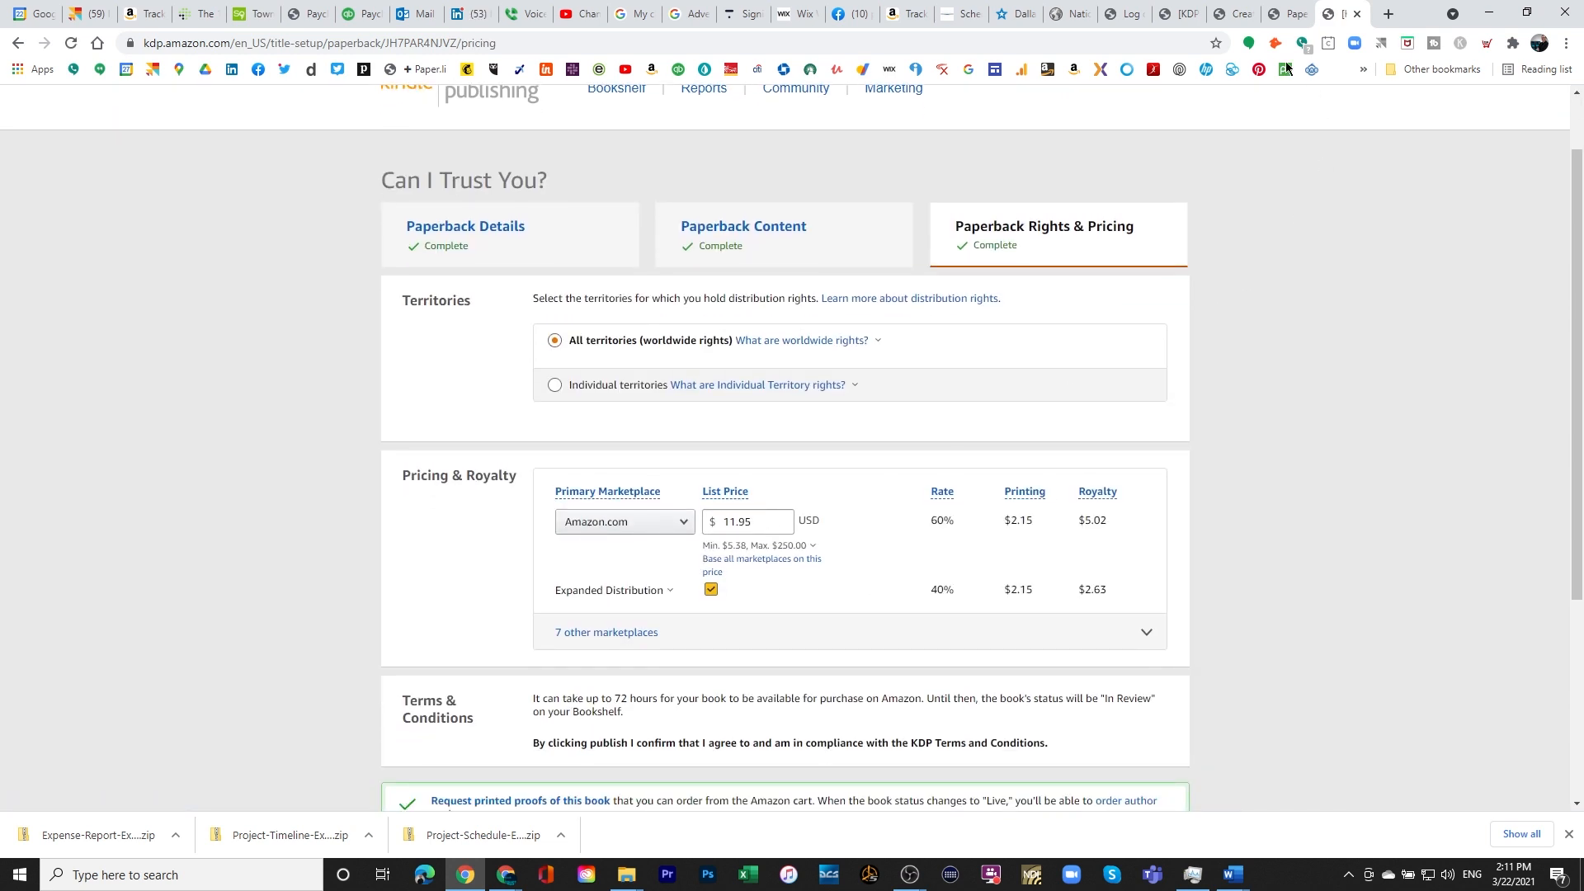
- Set the new paperback's Amazon.com list price to 11.95 USD after reading the list price and minimum price explanations
left_click(1194, 24)
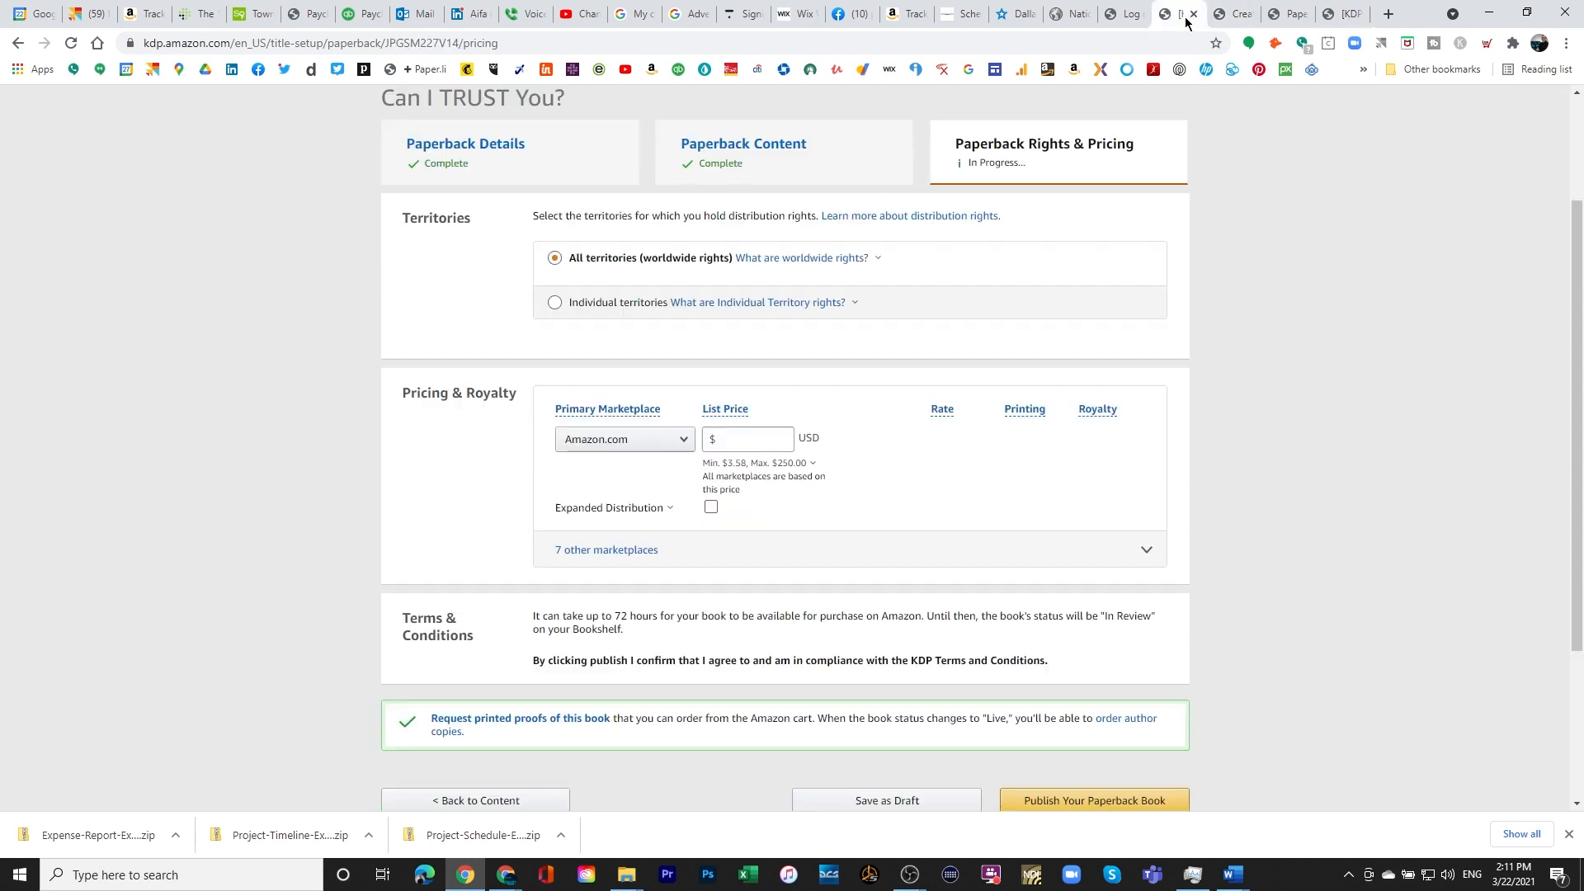
left_click(730, 410)
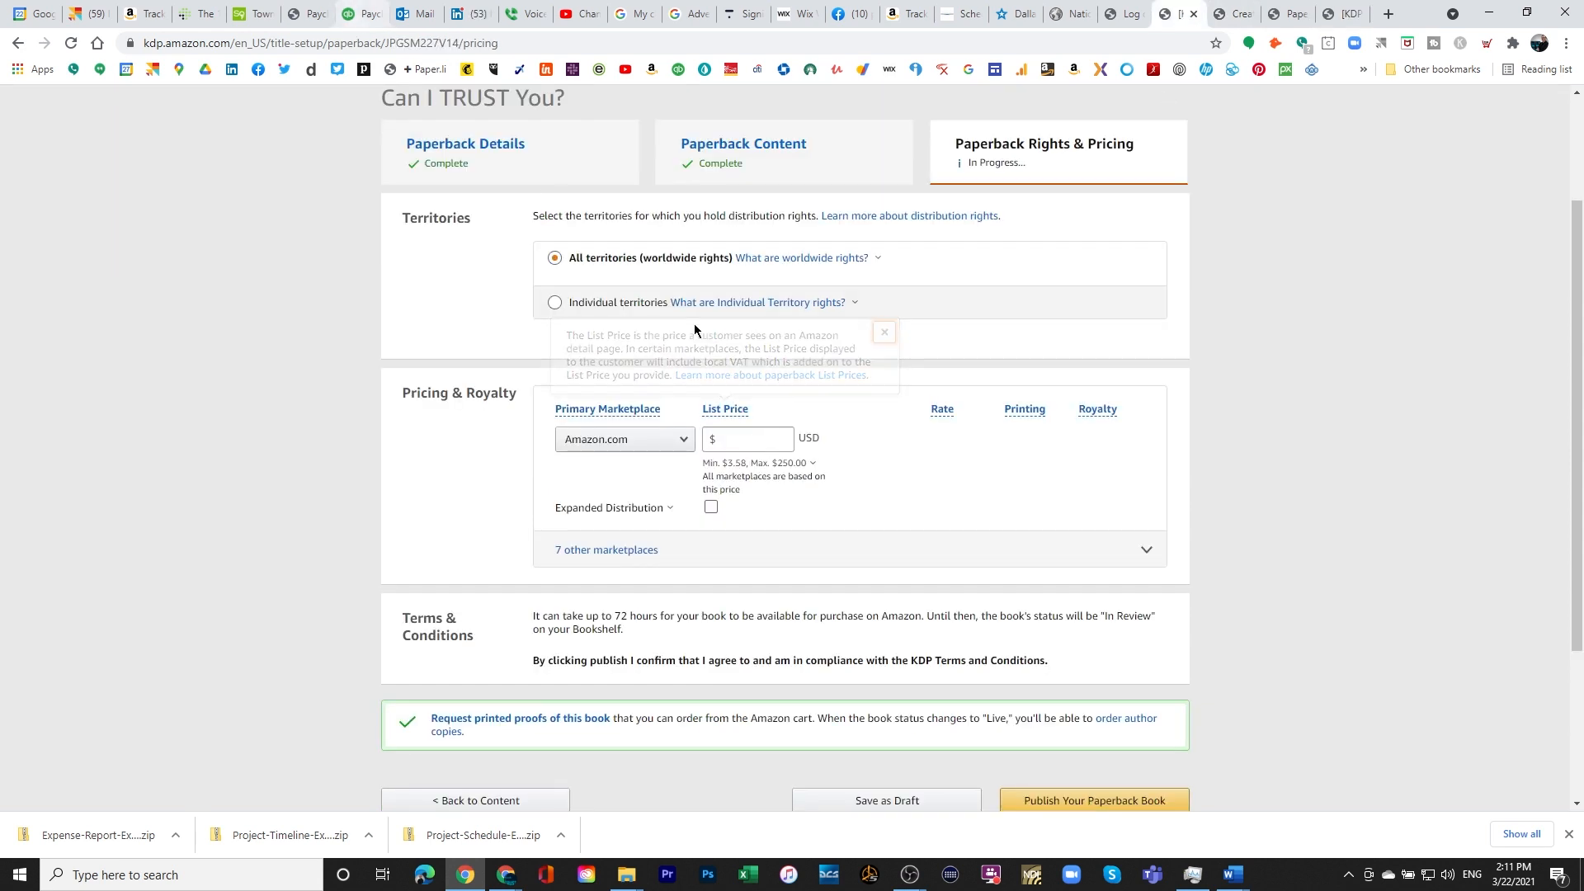
left_click(739, 442)
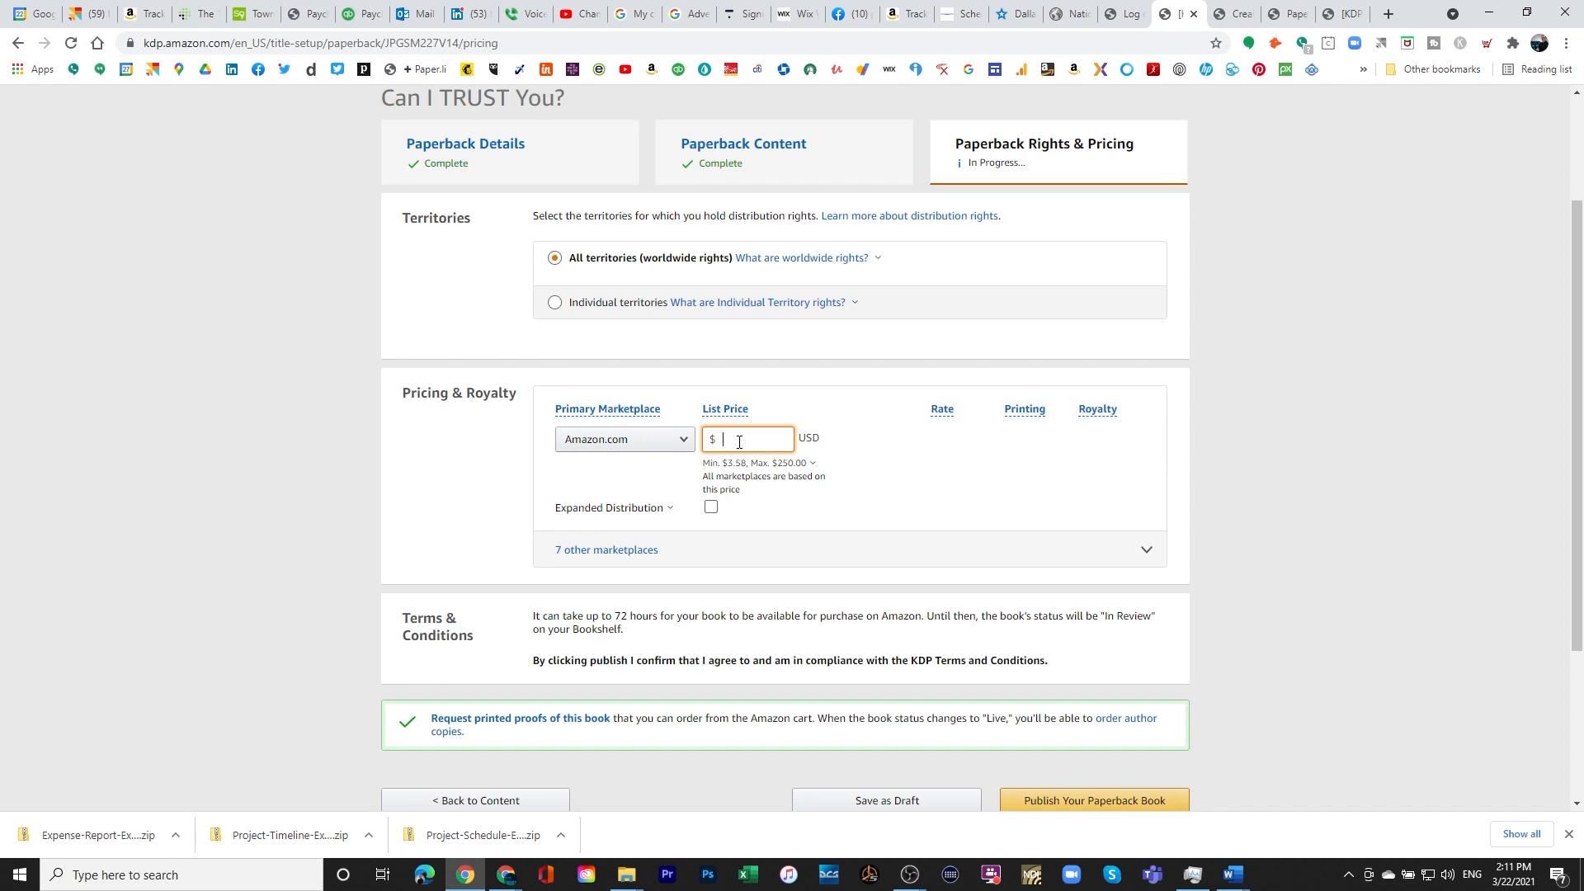
left_click(752, 467)
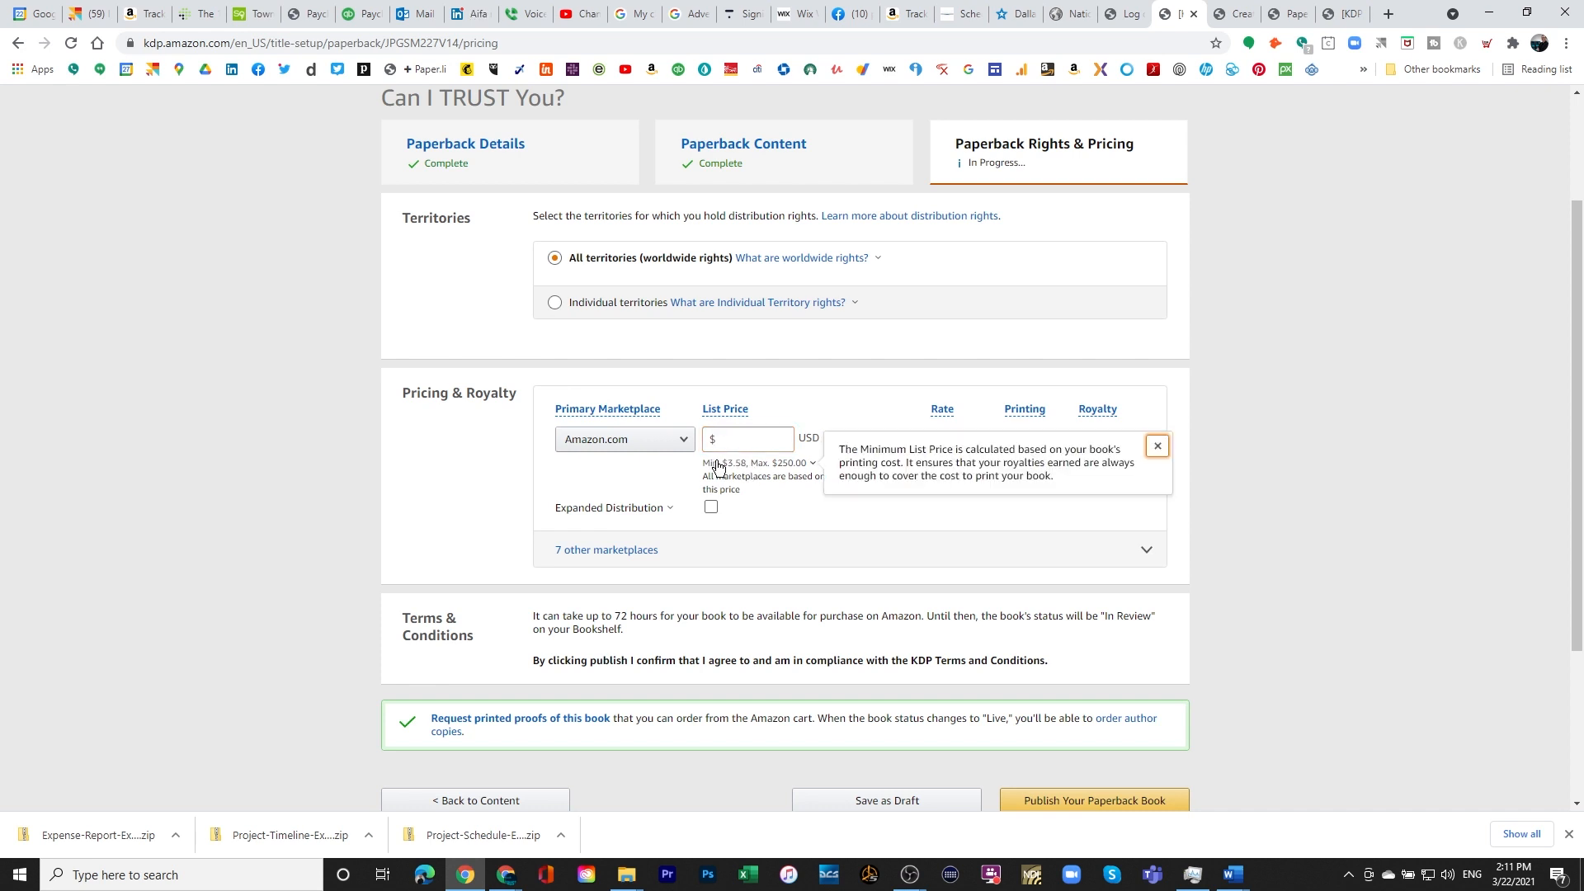
left_click(799, 513)
left_click(798, 504)
mouse_move(739, 472)
left_click(726, 446)
left_click(754, 440)
type("11.95")
- Read the Expanded Distribution explanation and enable Expanded Distribution for Amazon.com
left_click(711, 506)
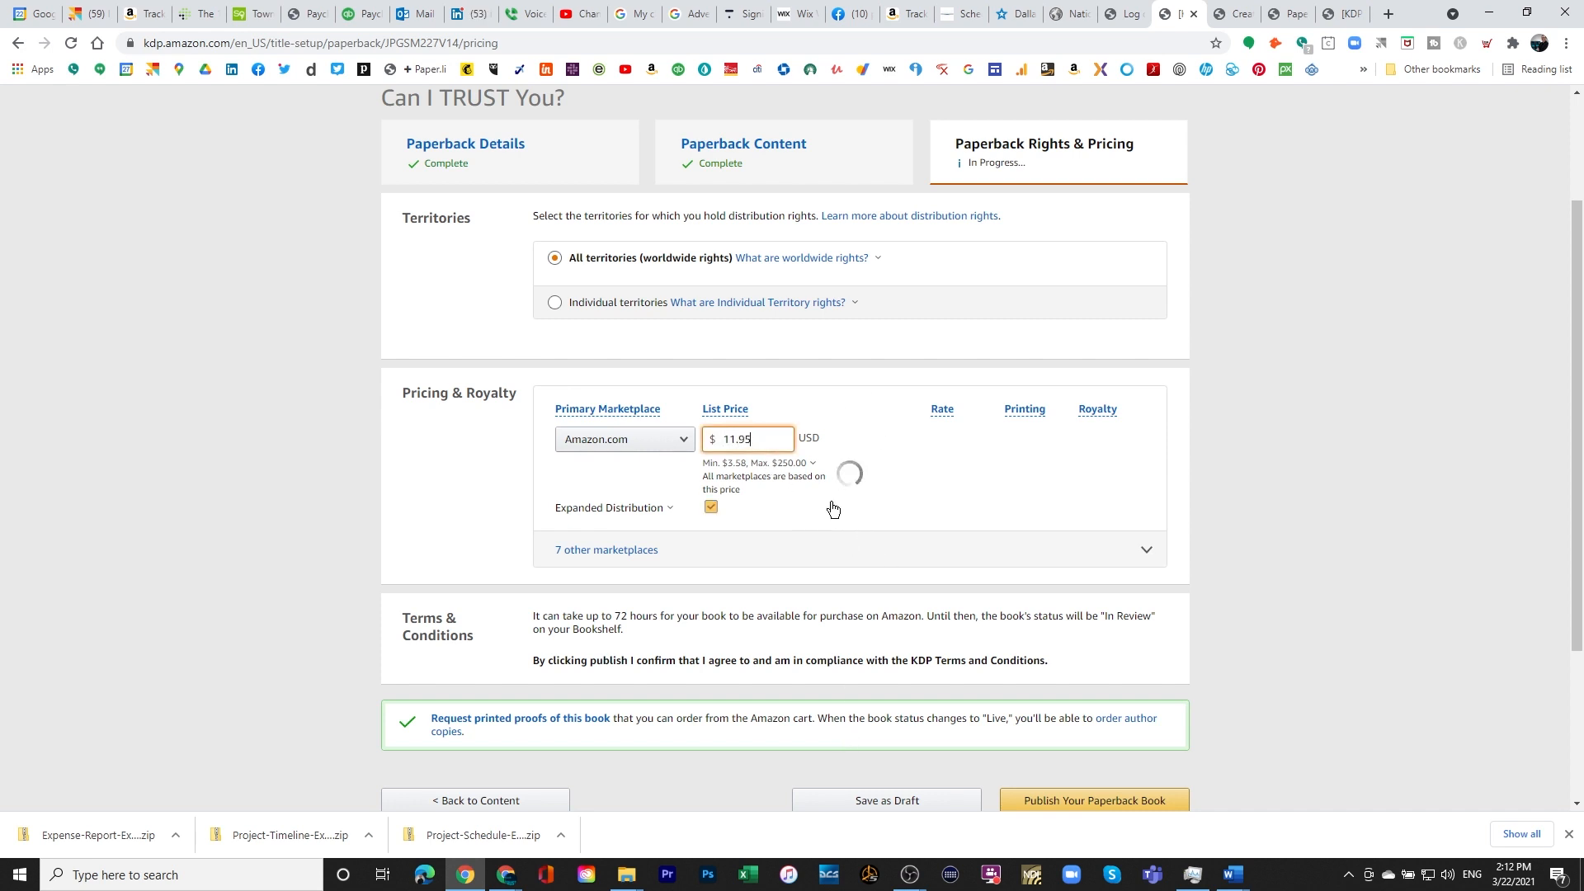
left_click(670, 509)
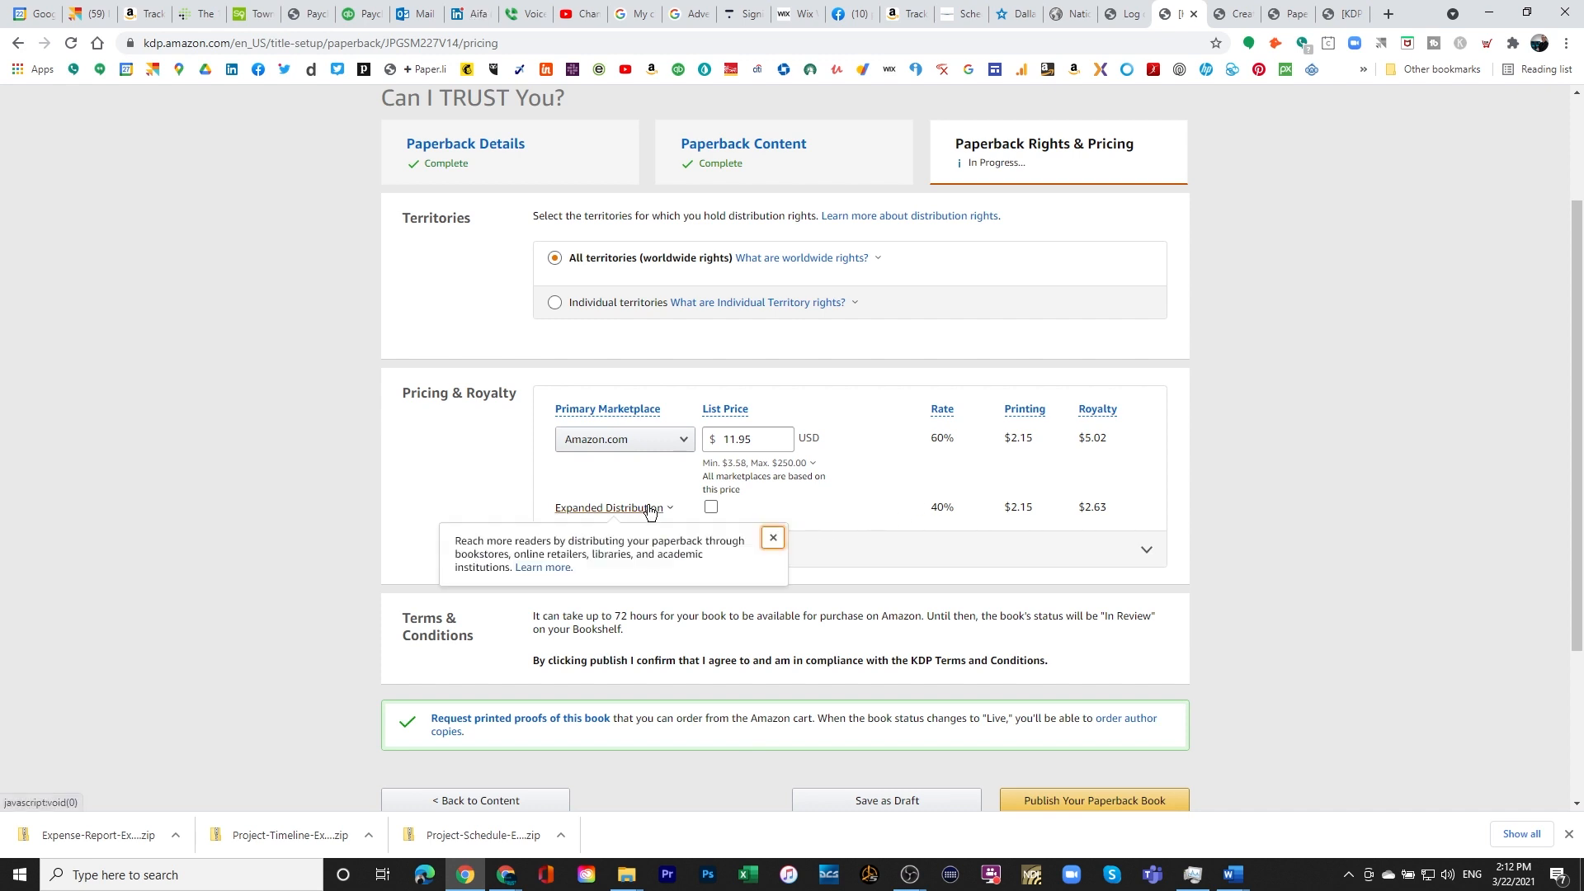
mouse_move(665, 518)
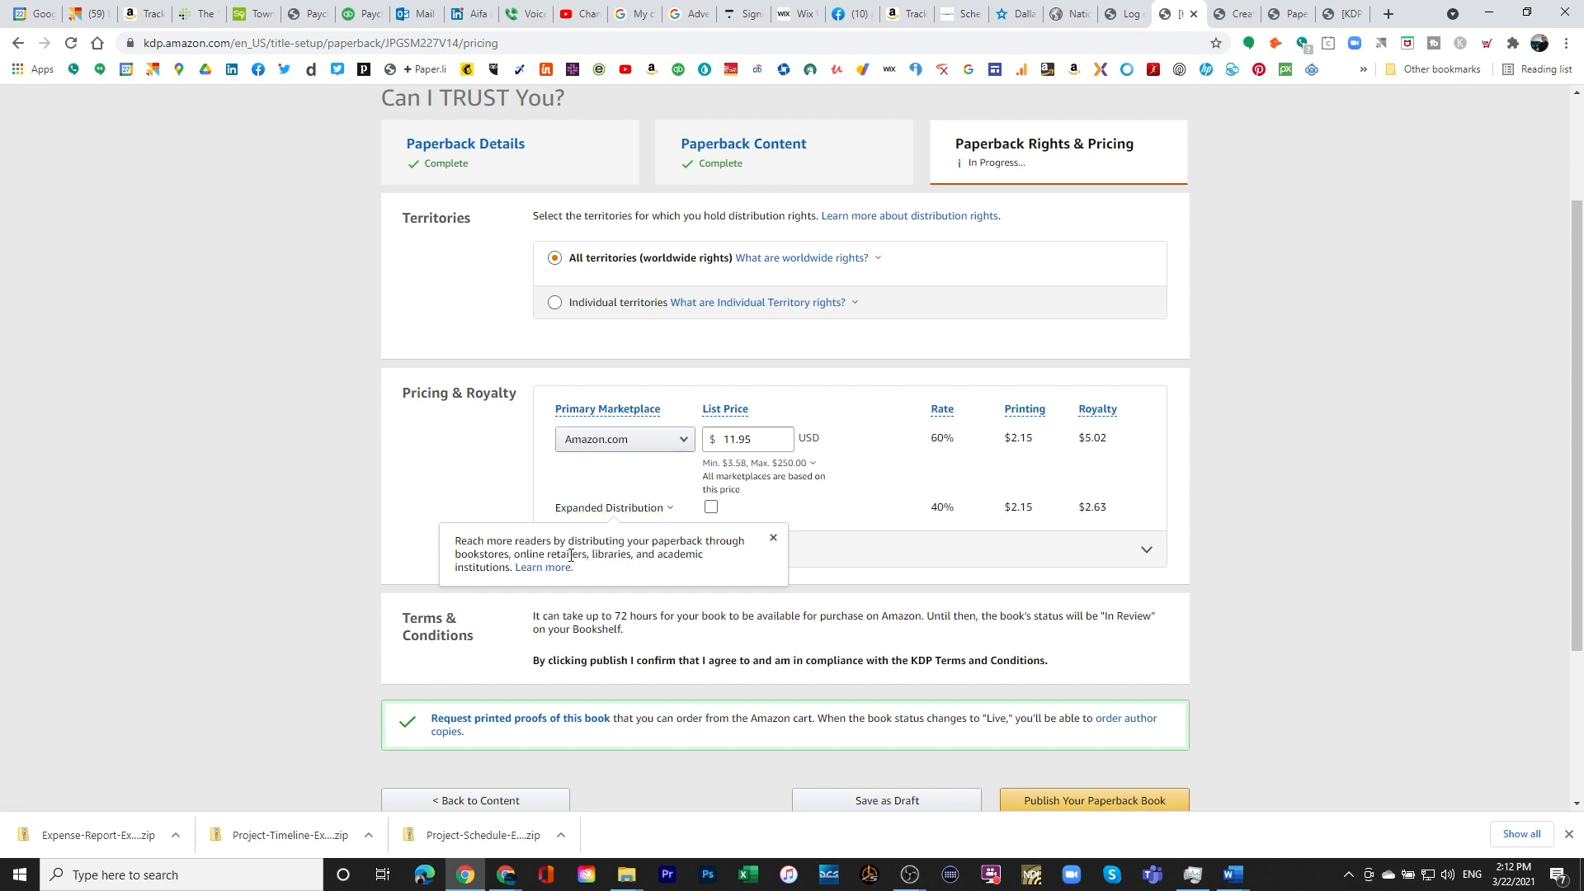
left_click(711, 507)
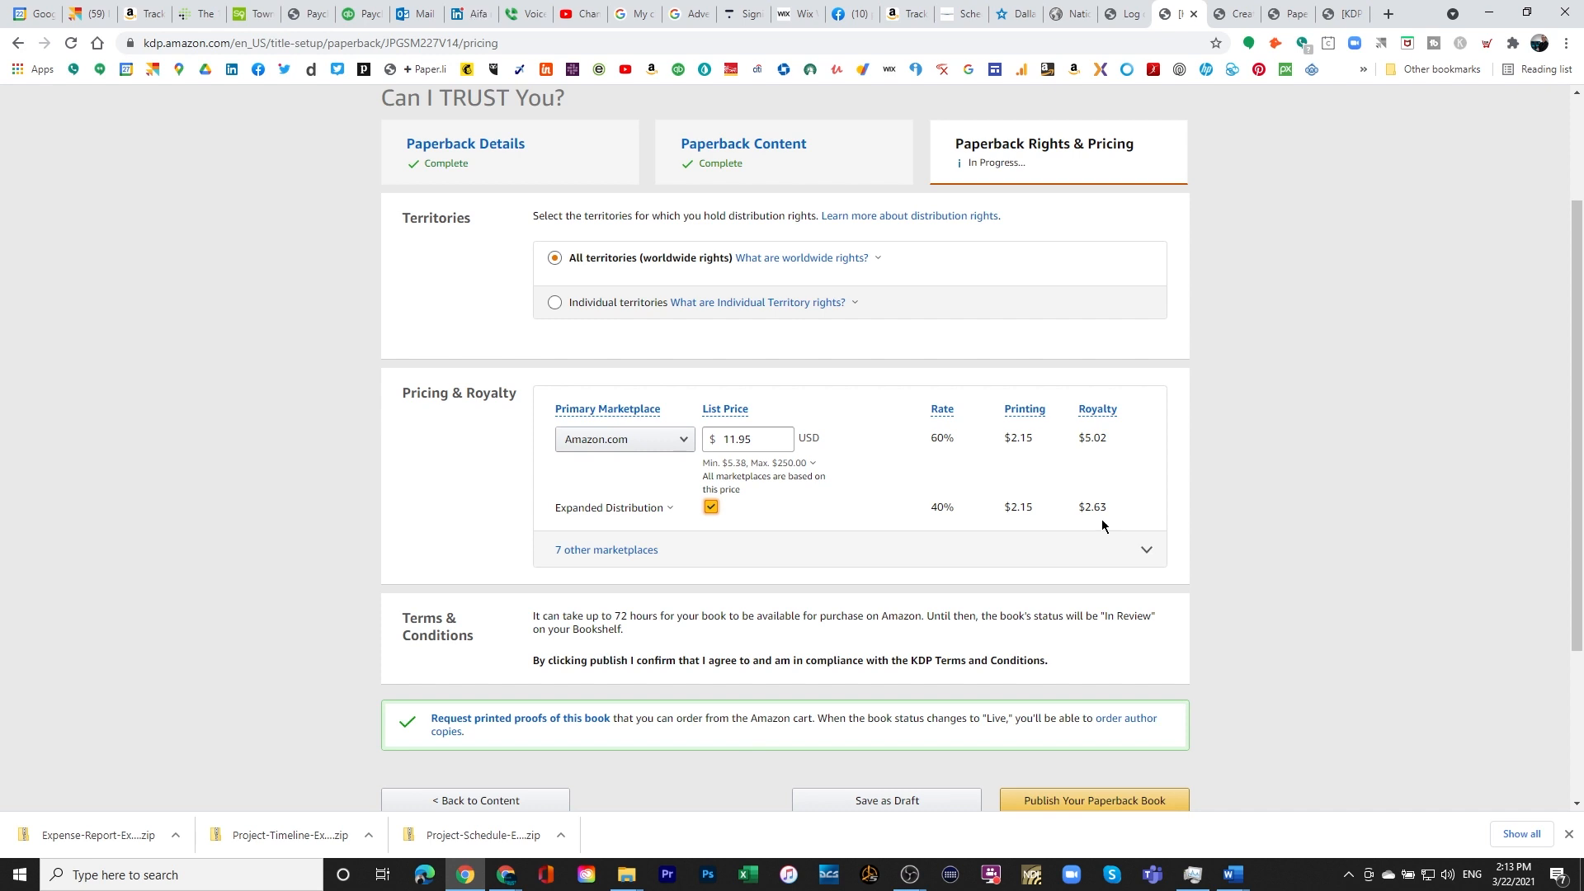
- Show the other marketplaces' prices and enable Expanded Distribution for Amazon.co.uk
left_click(1142, 553)
scroll(1141, 551, "down", 3)
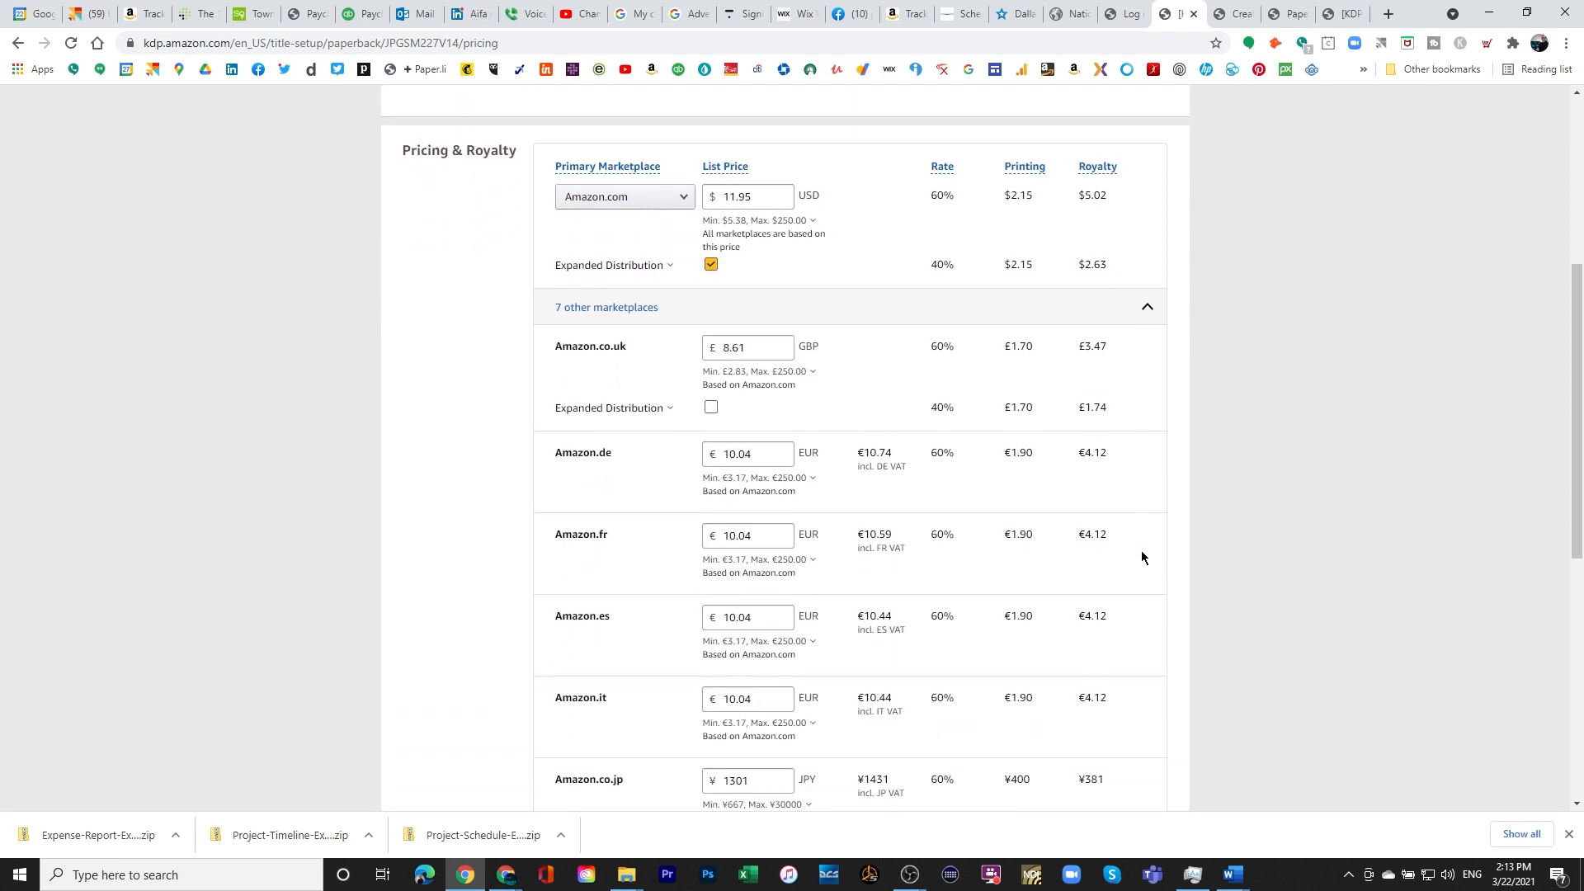
left_click(711, 405)
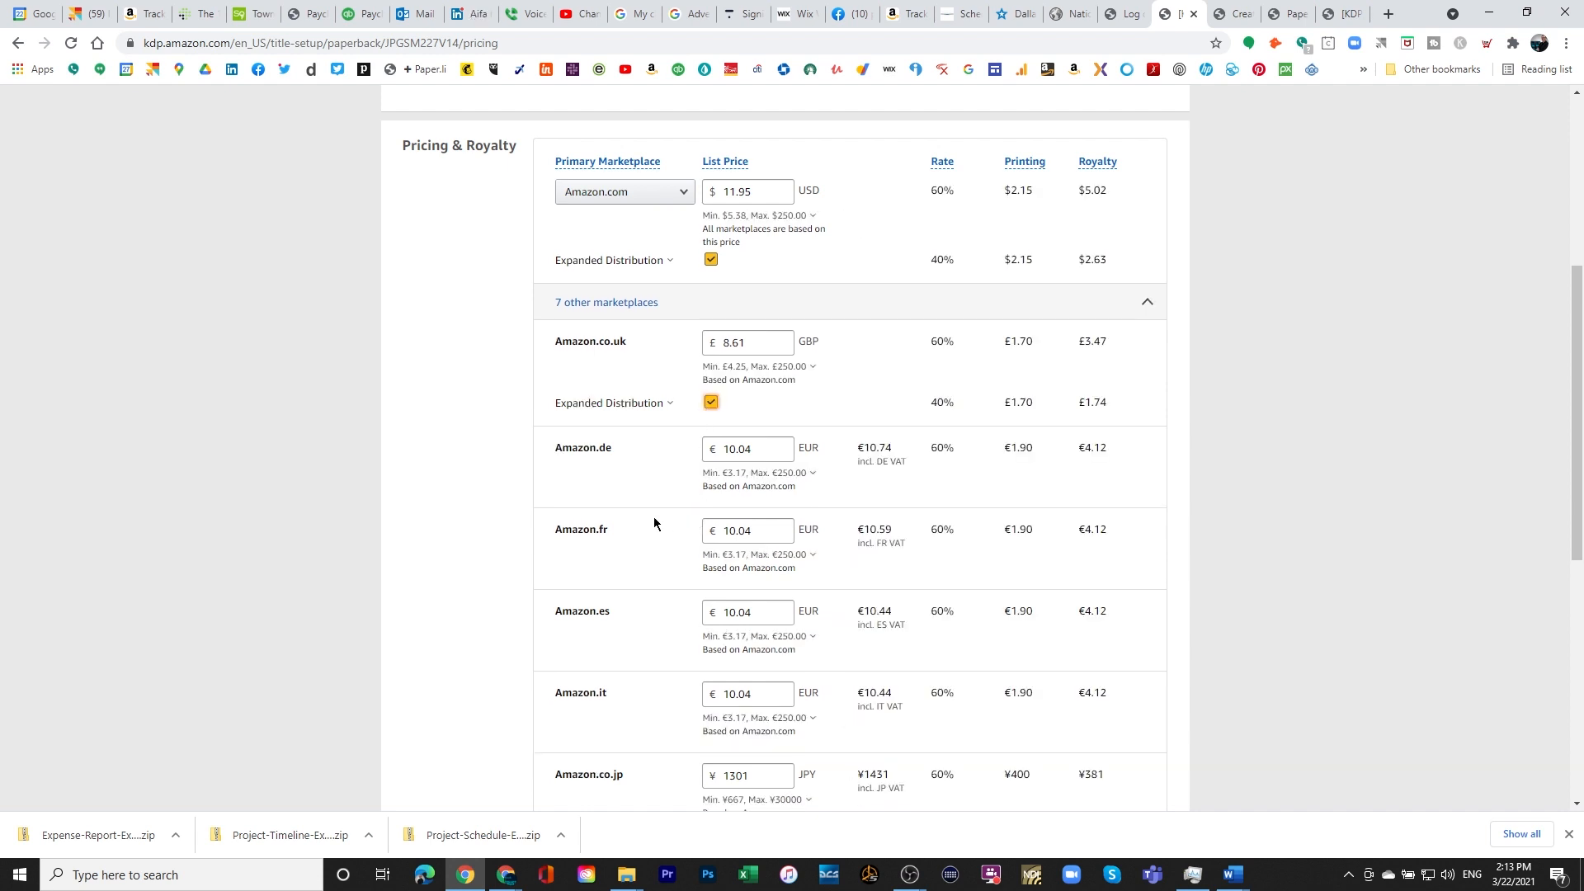
scroll(654, 516, "down", 2)
scroll(655, 505, "up", 2)
scroll(1017, 489, "up", 3)
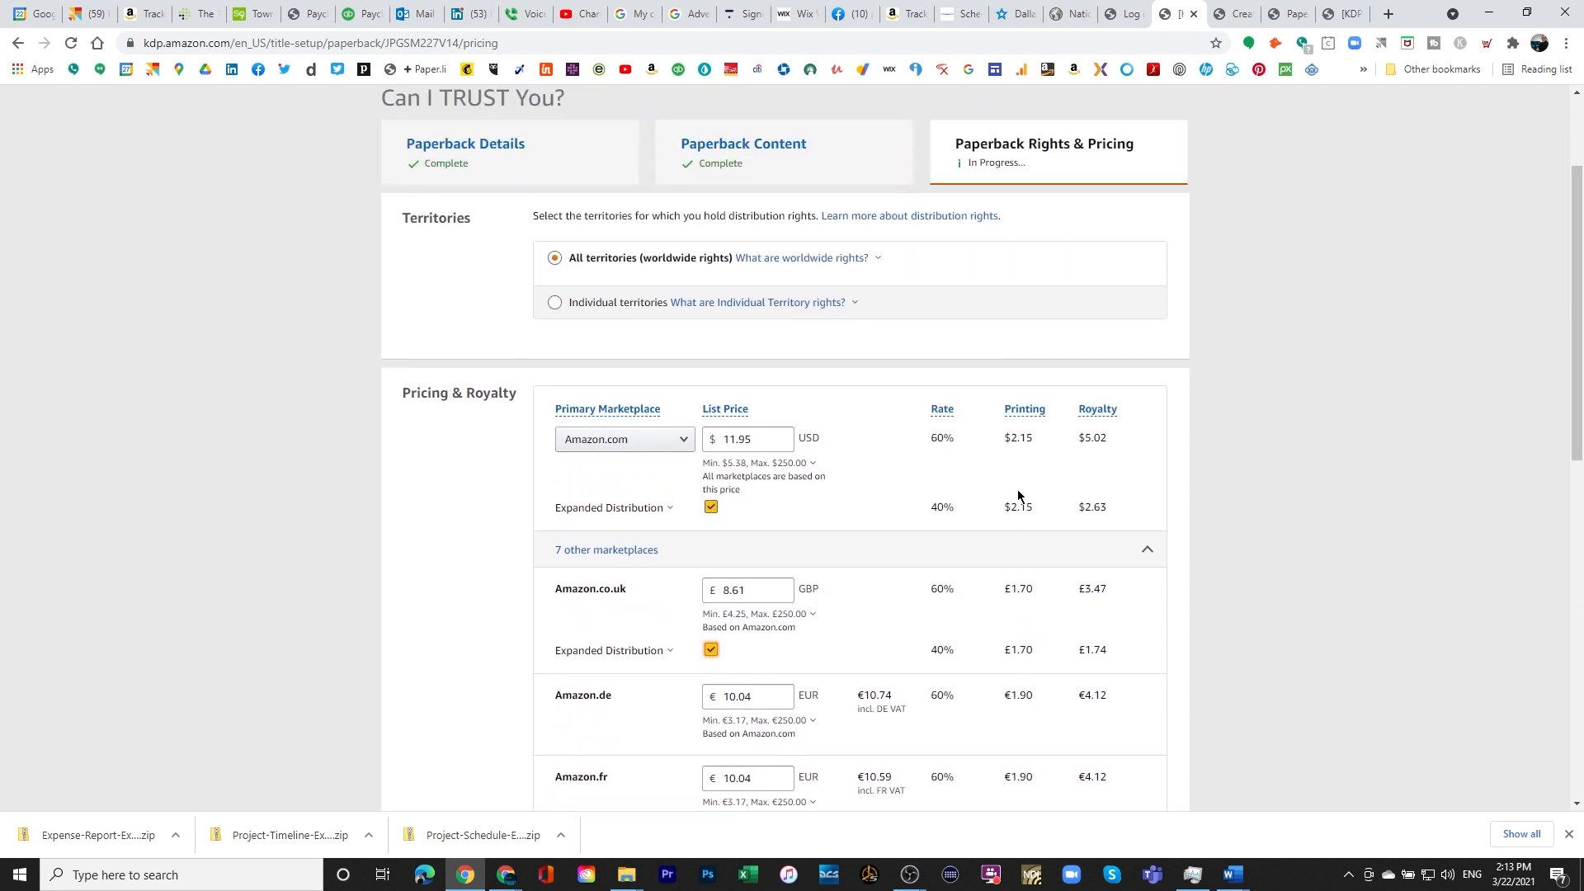
- Check the remaining marketplace prices and the terms, and publish the paperback book
scroll(1015, 492, "down", 6)
scroll(1012, 491, "down", 3)
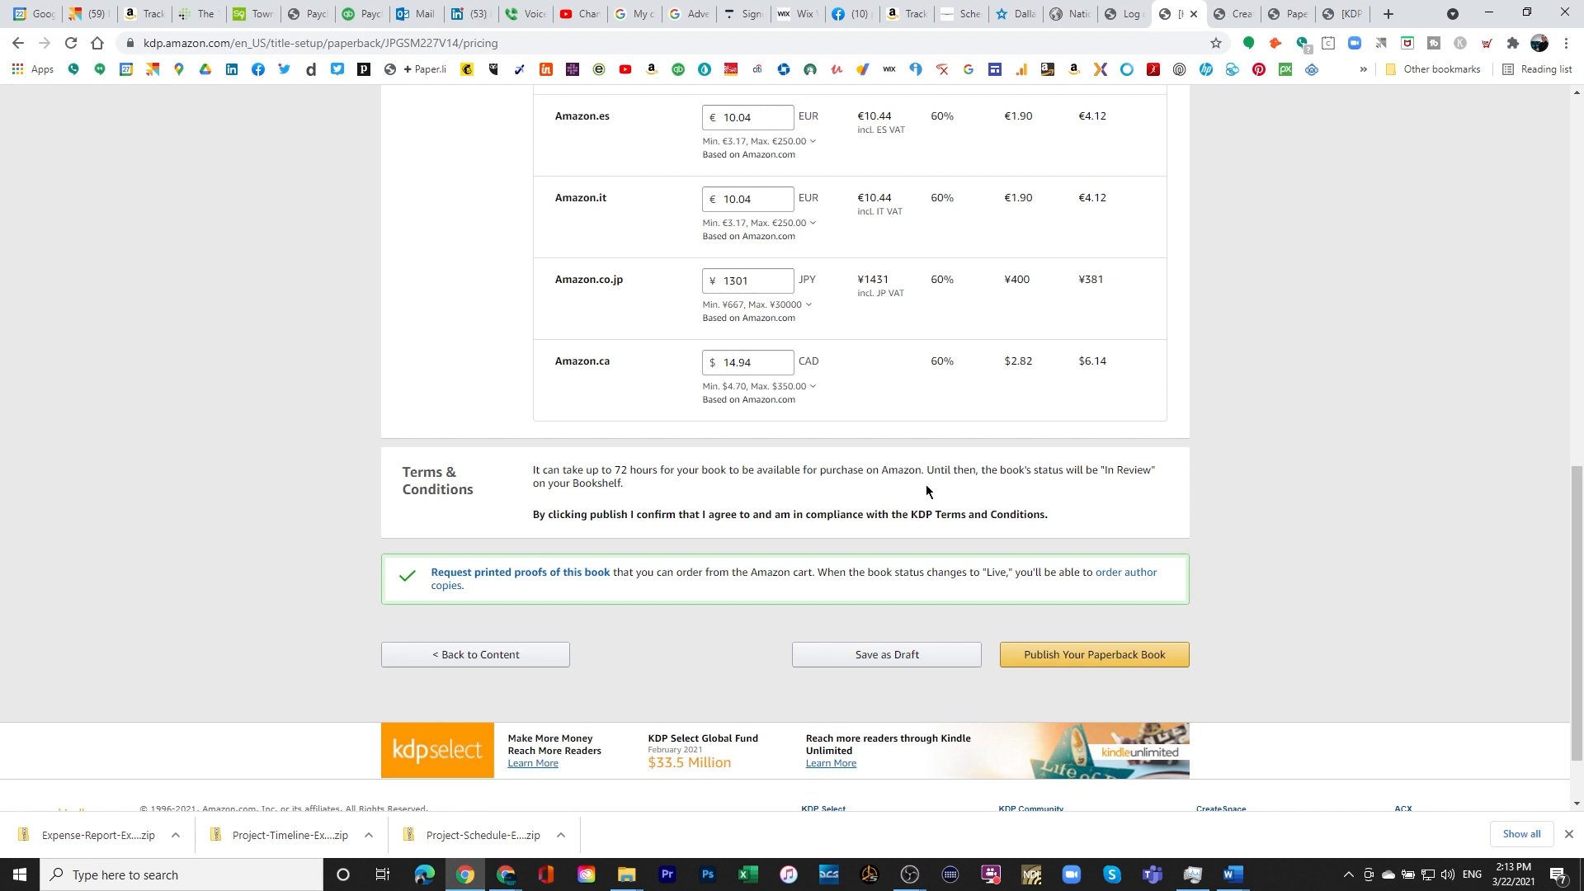
left_click(1061, 664)
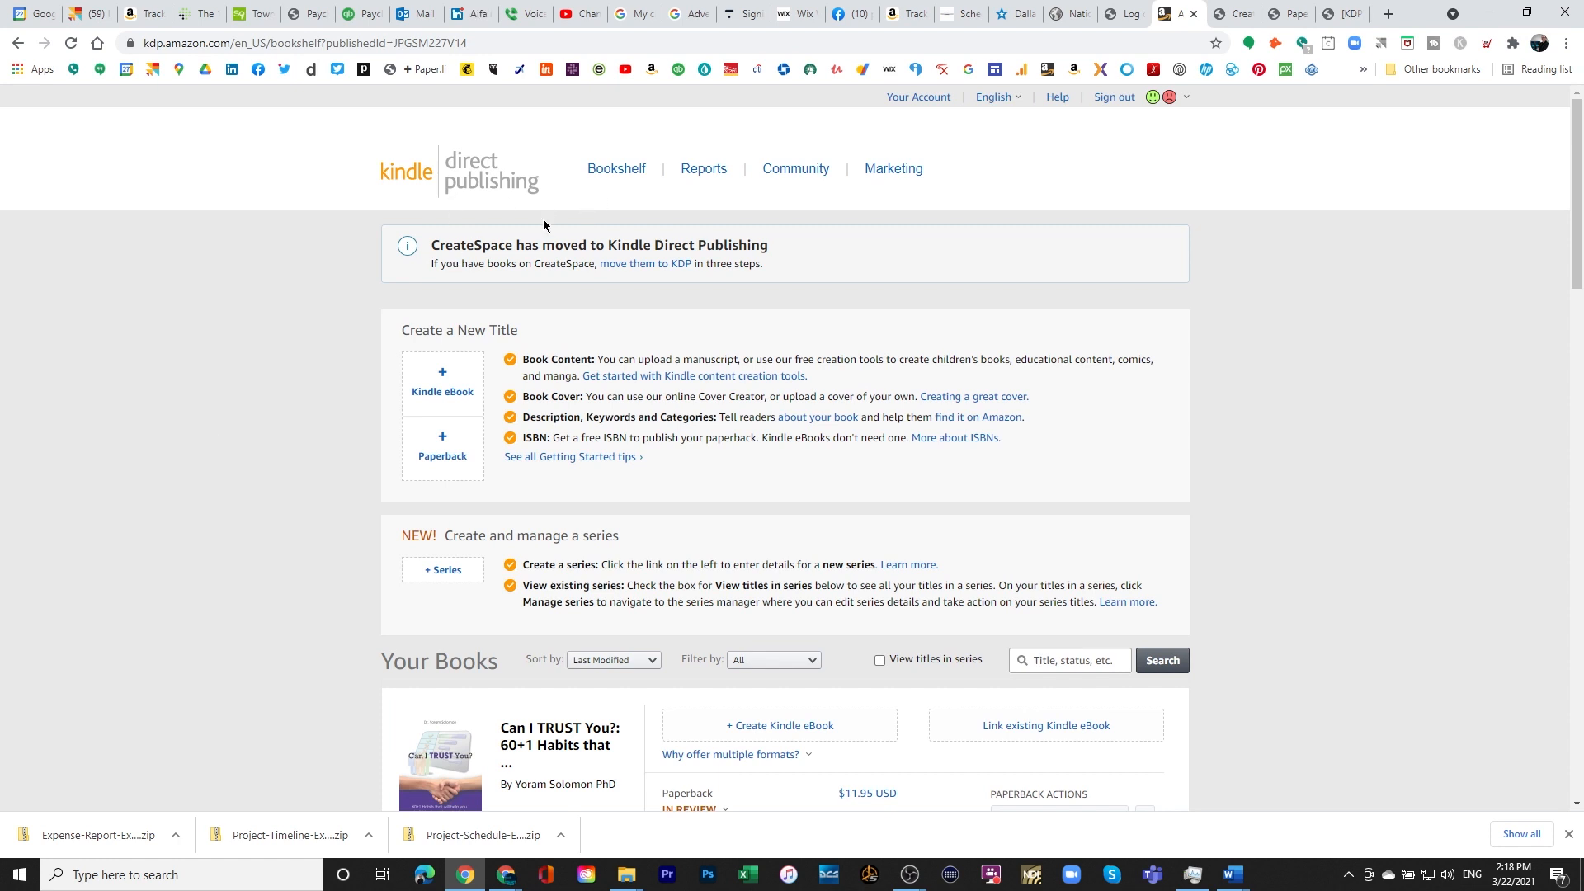
- Find the submitted paperback on the bookshelf and read the explanations of its In Review status and of offering multiple formats
scroll(580, 336, "down", 4)
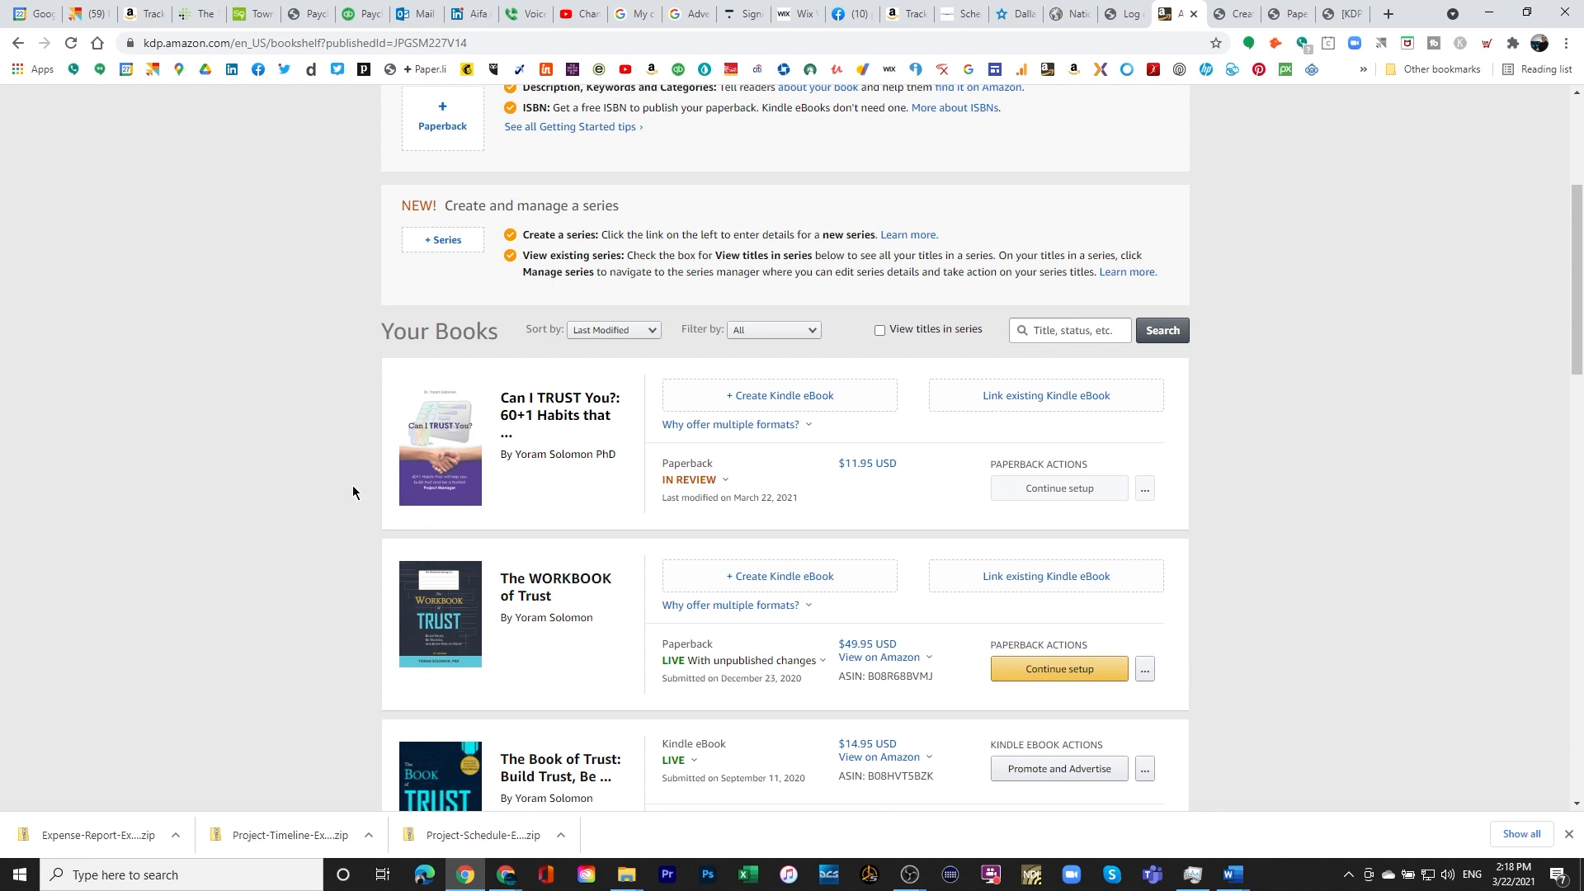
left_click(725, 480)
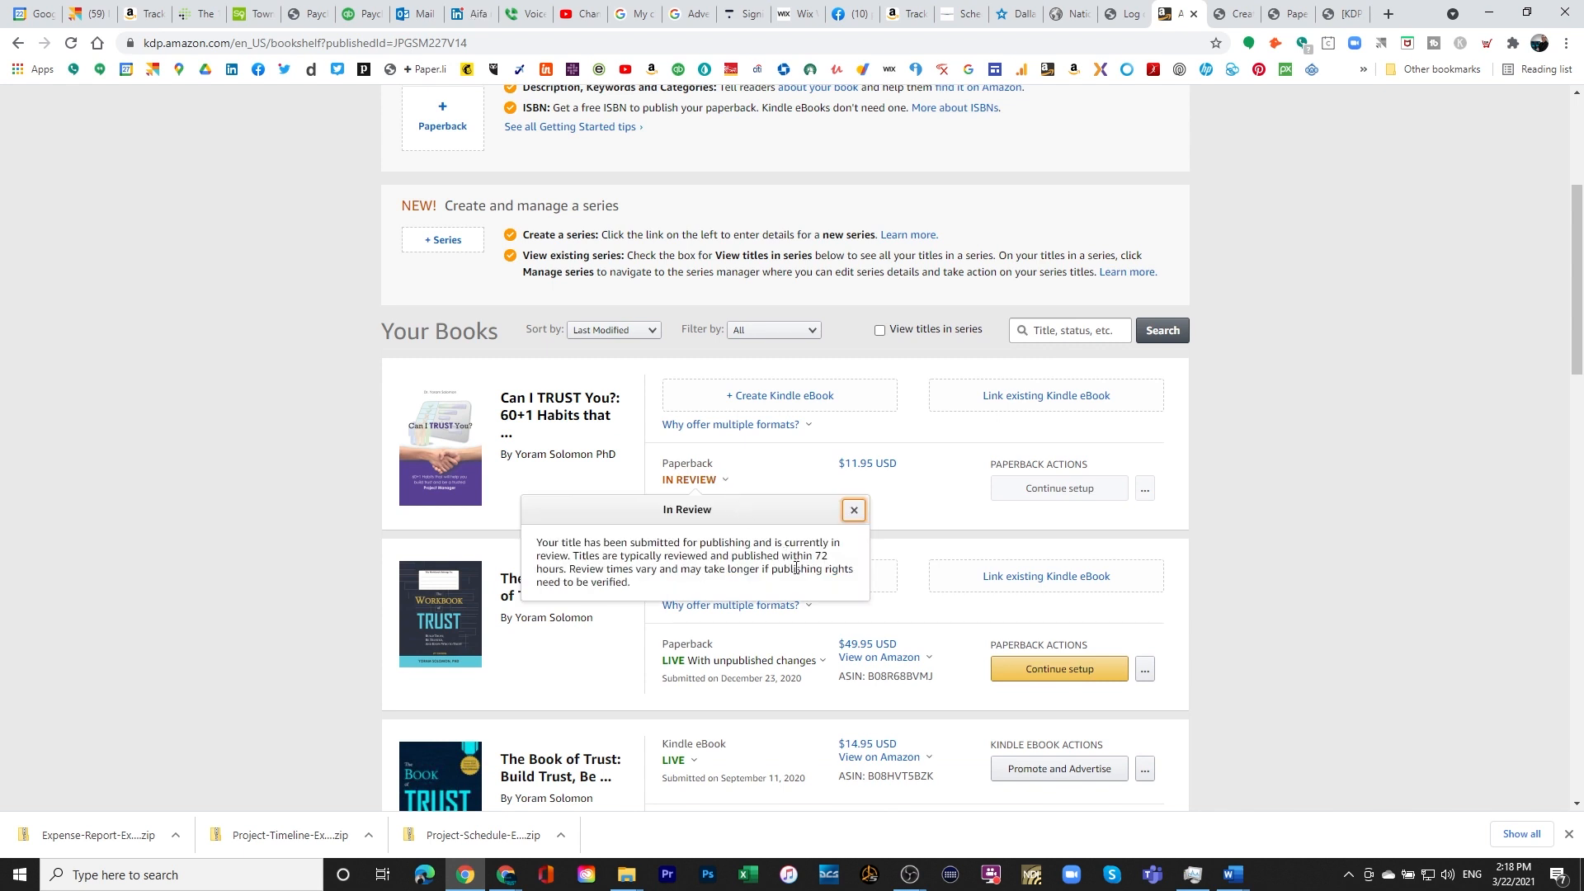
left_click(853, 509)
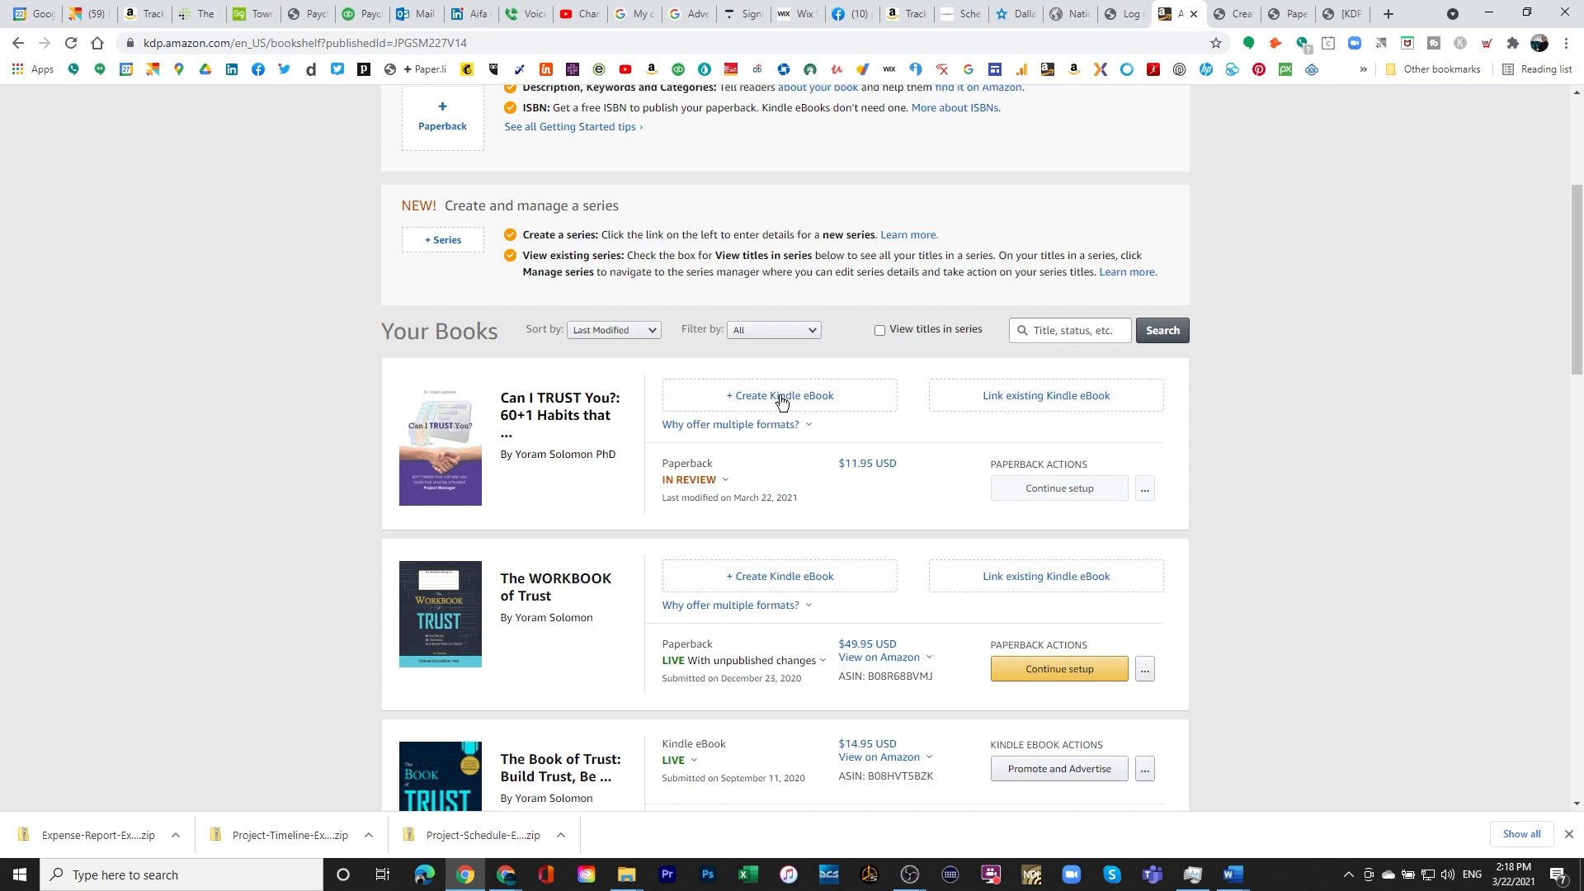
left_click(779, 424)
left_click(673, 538)
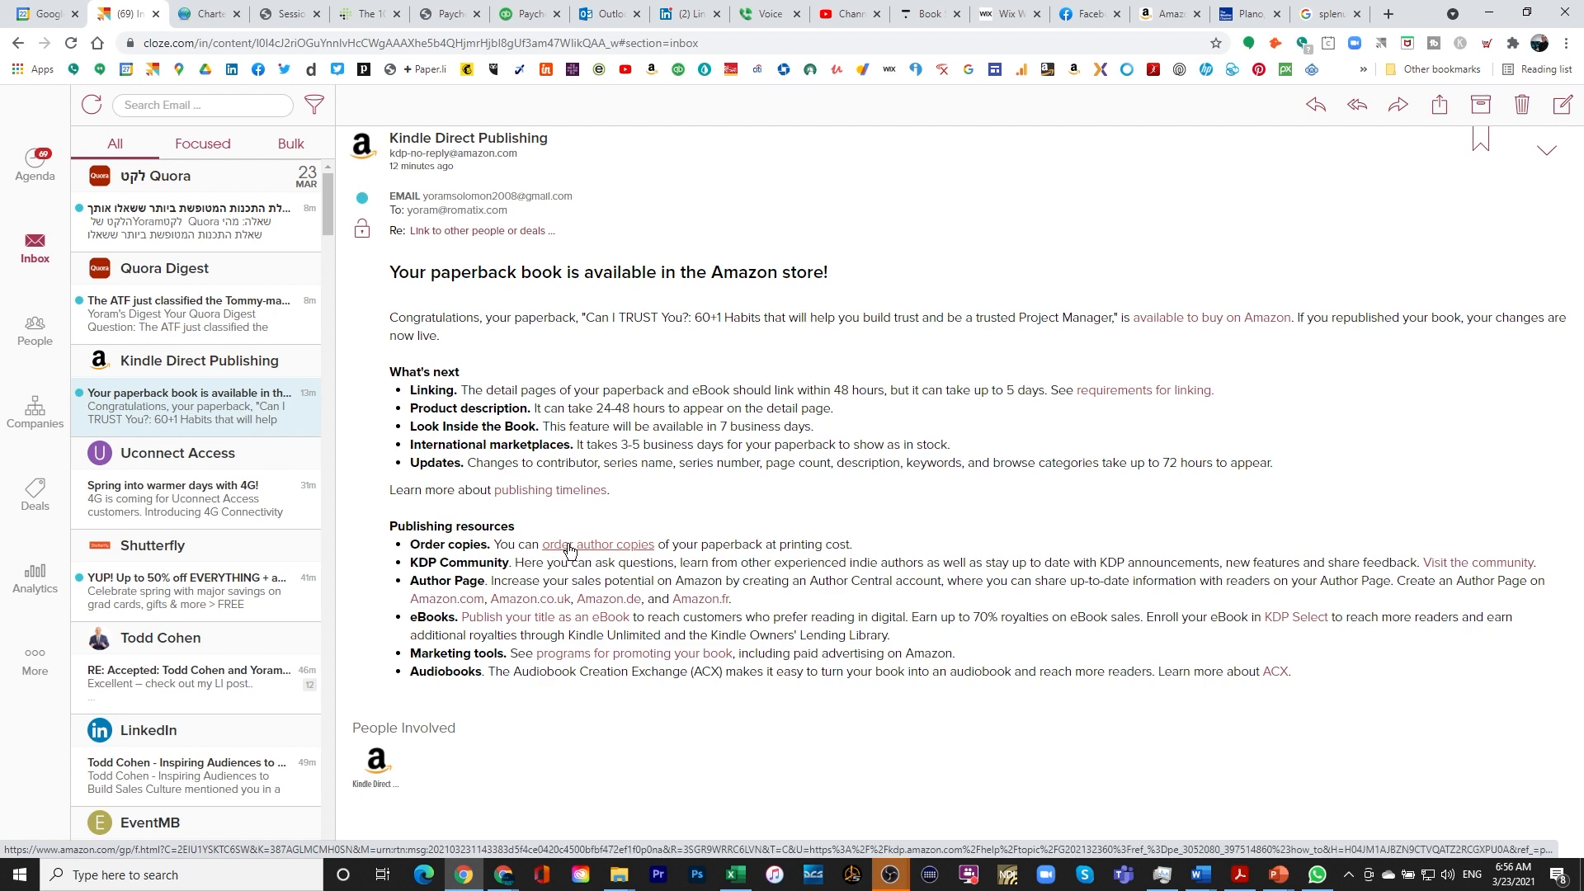
- Open the Kindle Direct Publishing site in a new browser tab and sign in to the bookshelf
left_click(1389, 15)
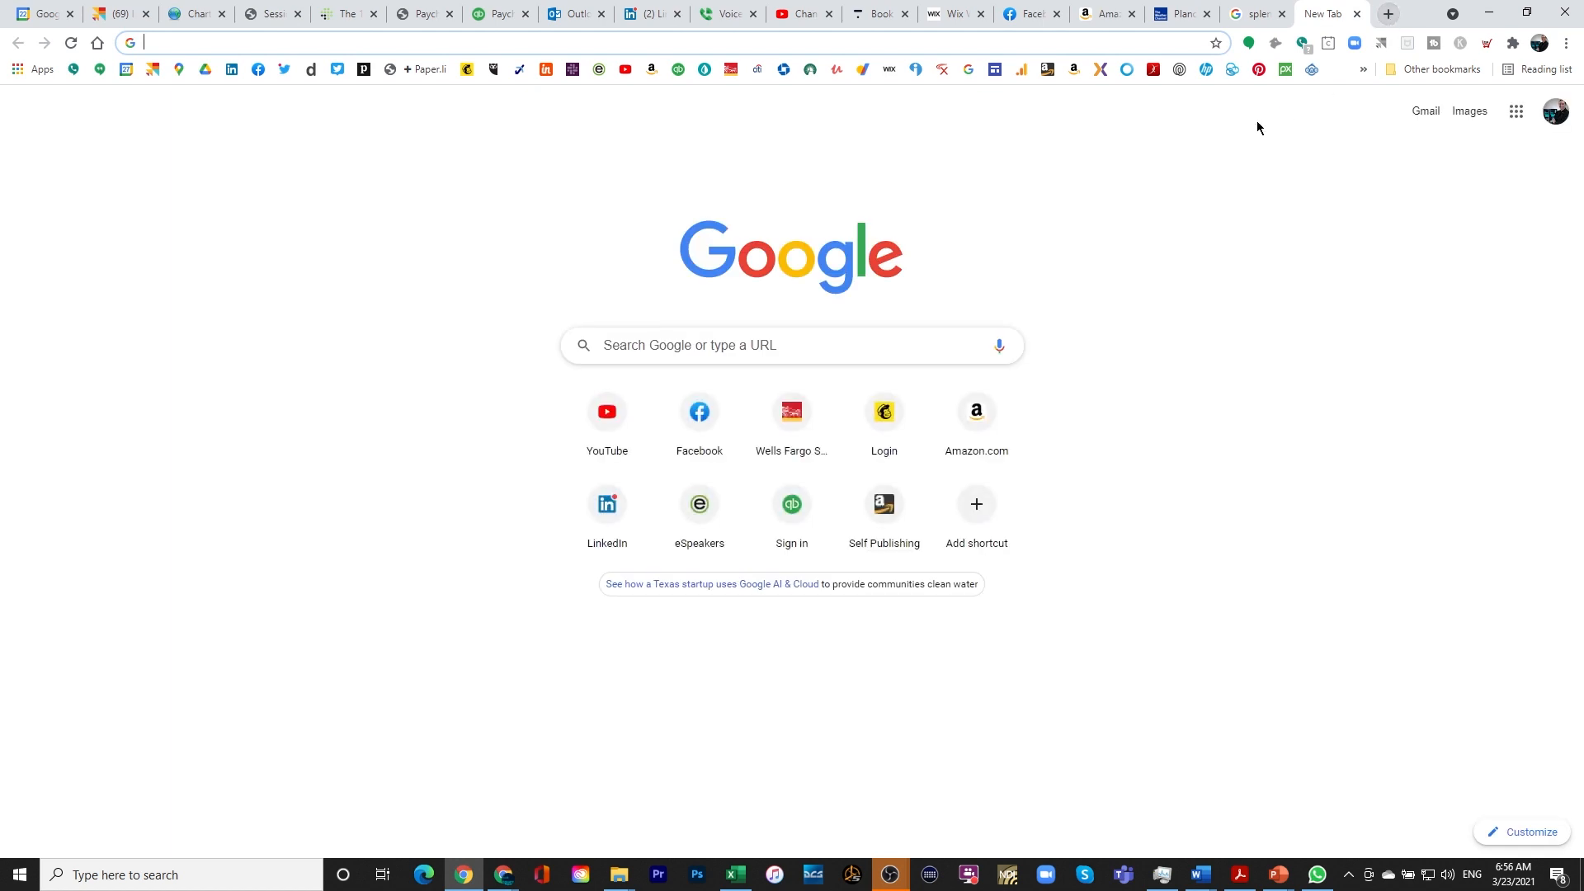
left_click(1049, 71)
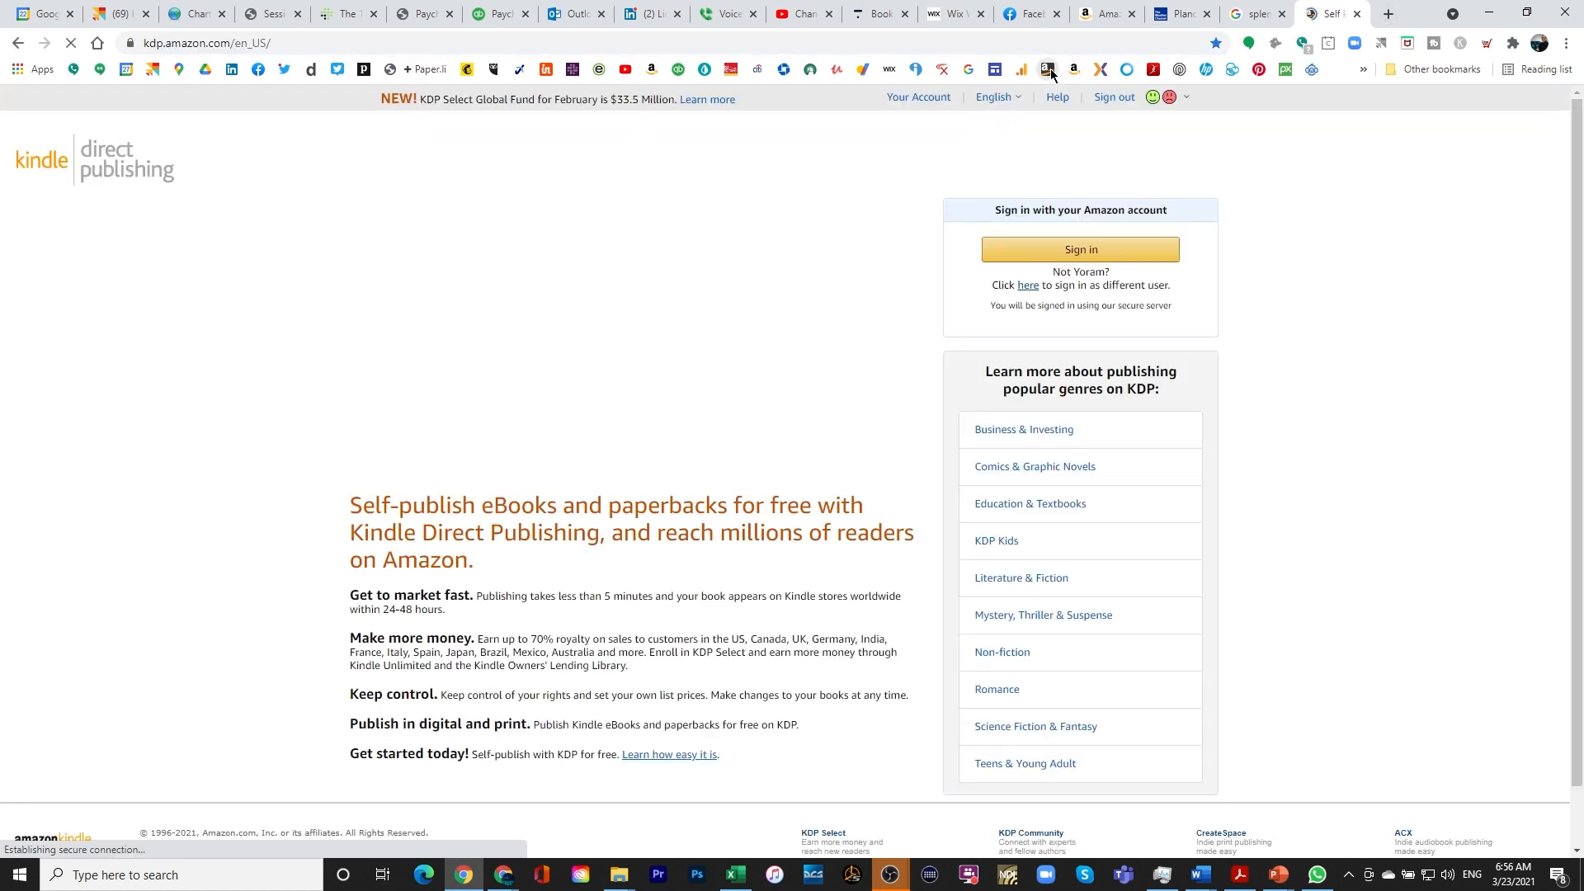
left_click(1090, 251)
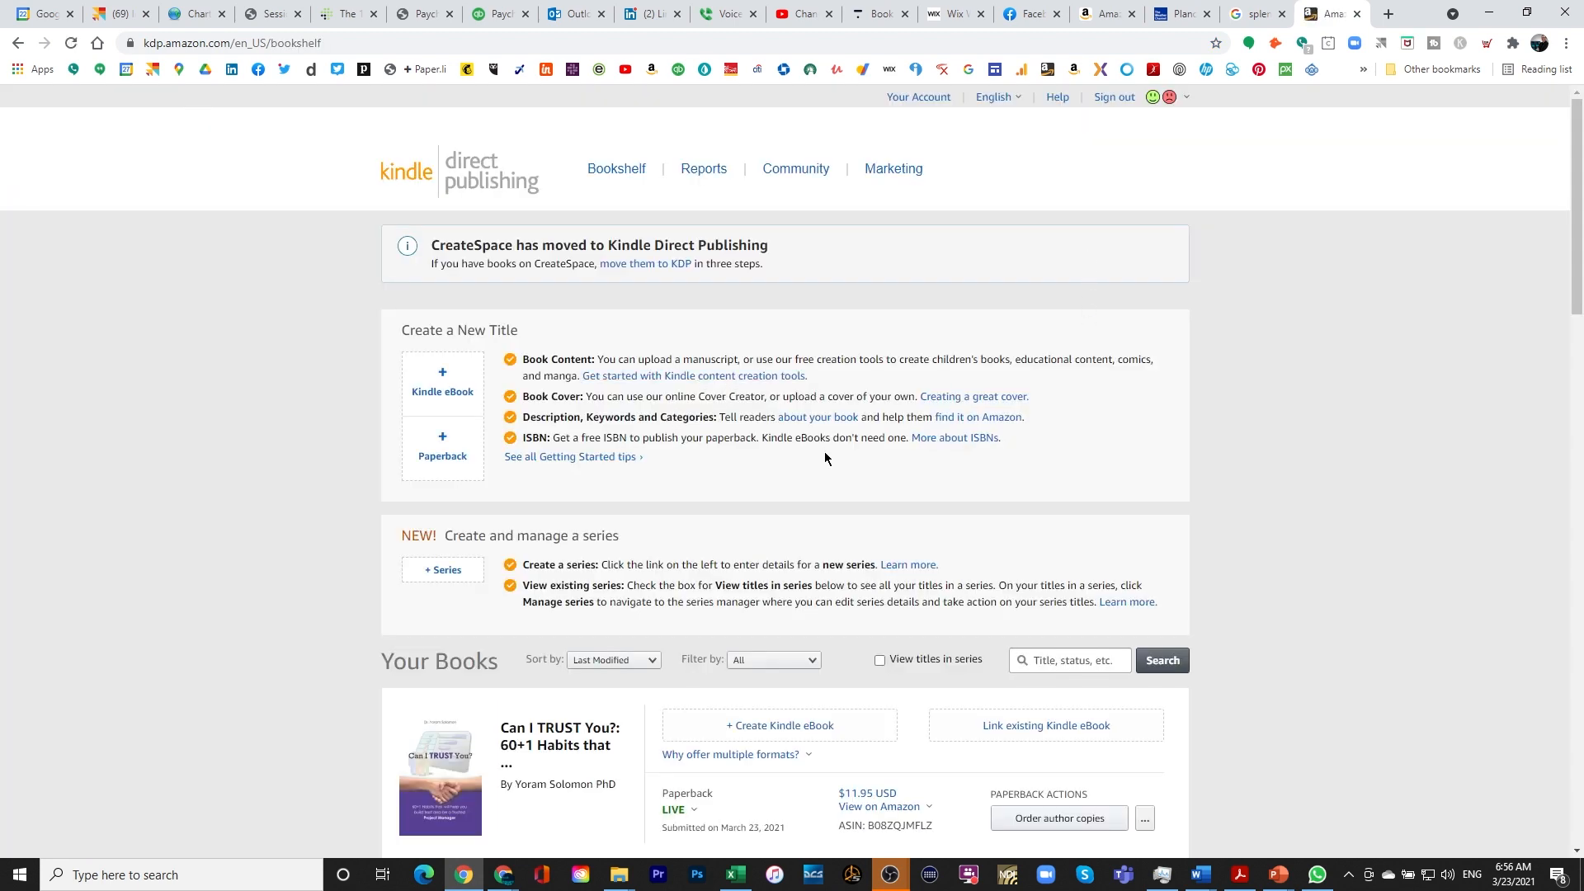
- Read the explanation of the "Can I TRUST You?" paperback's Live status on the bookshelf and check its additional paperback actions
scroll(824, 452, "down", 3)
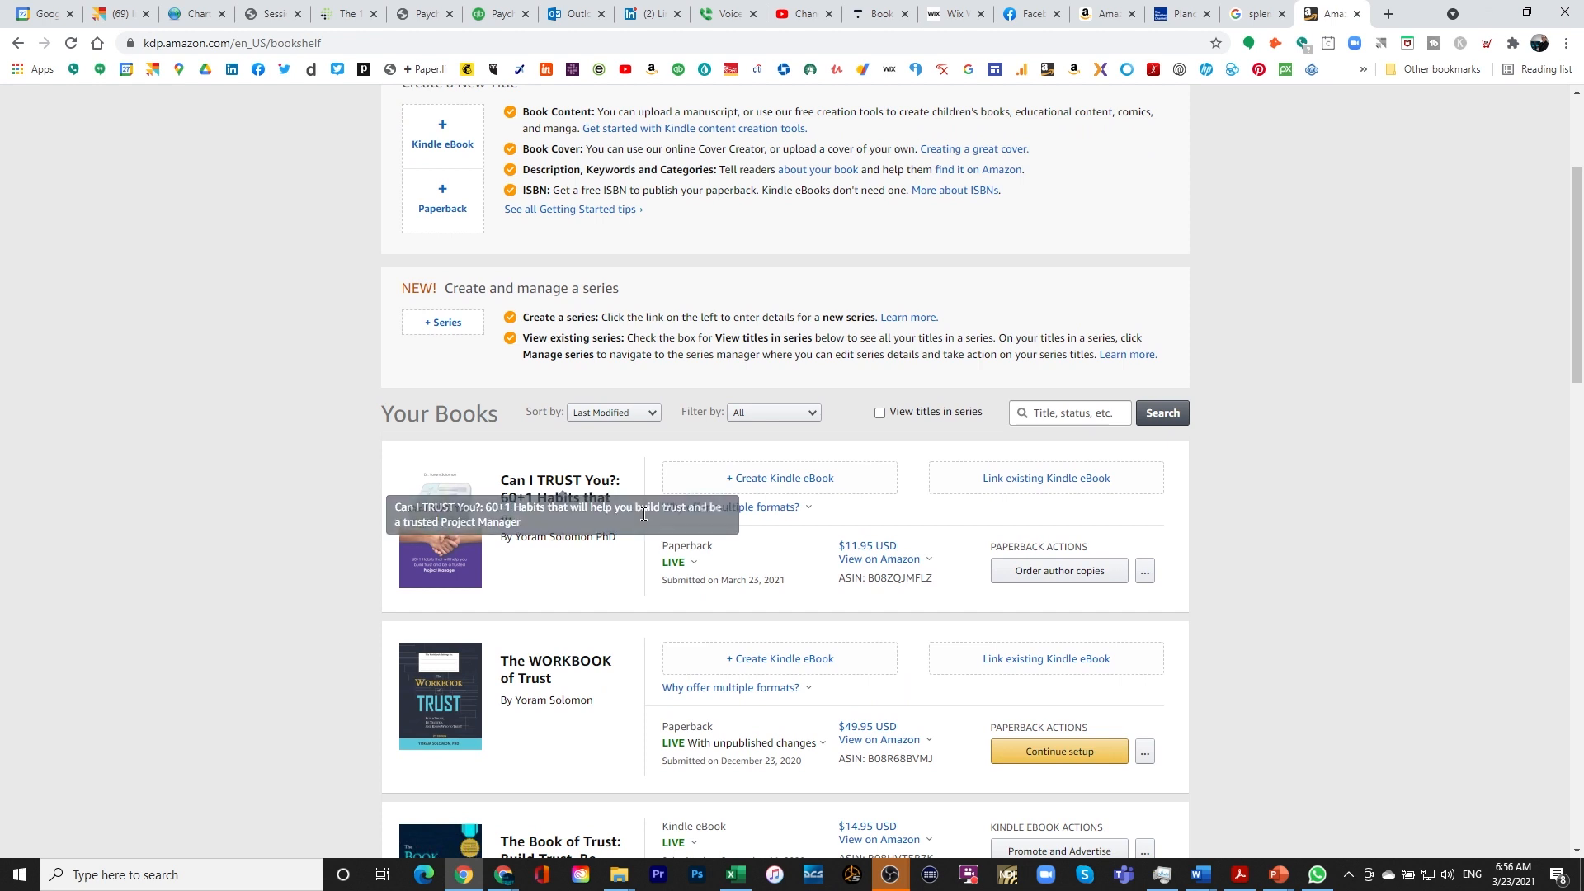
left_click(678, 565)
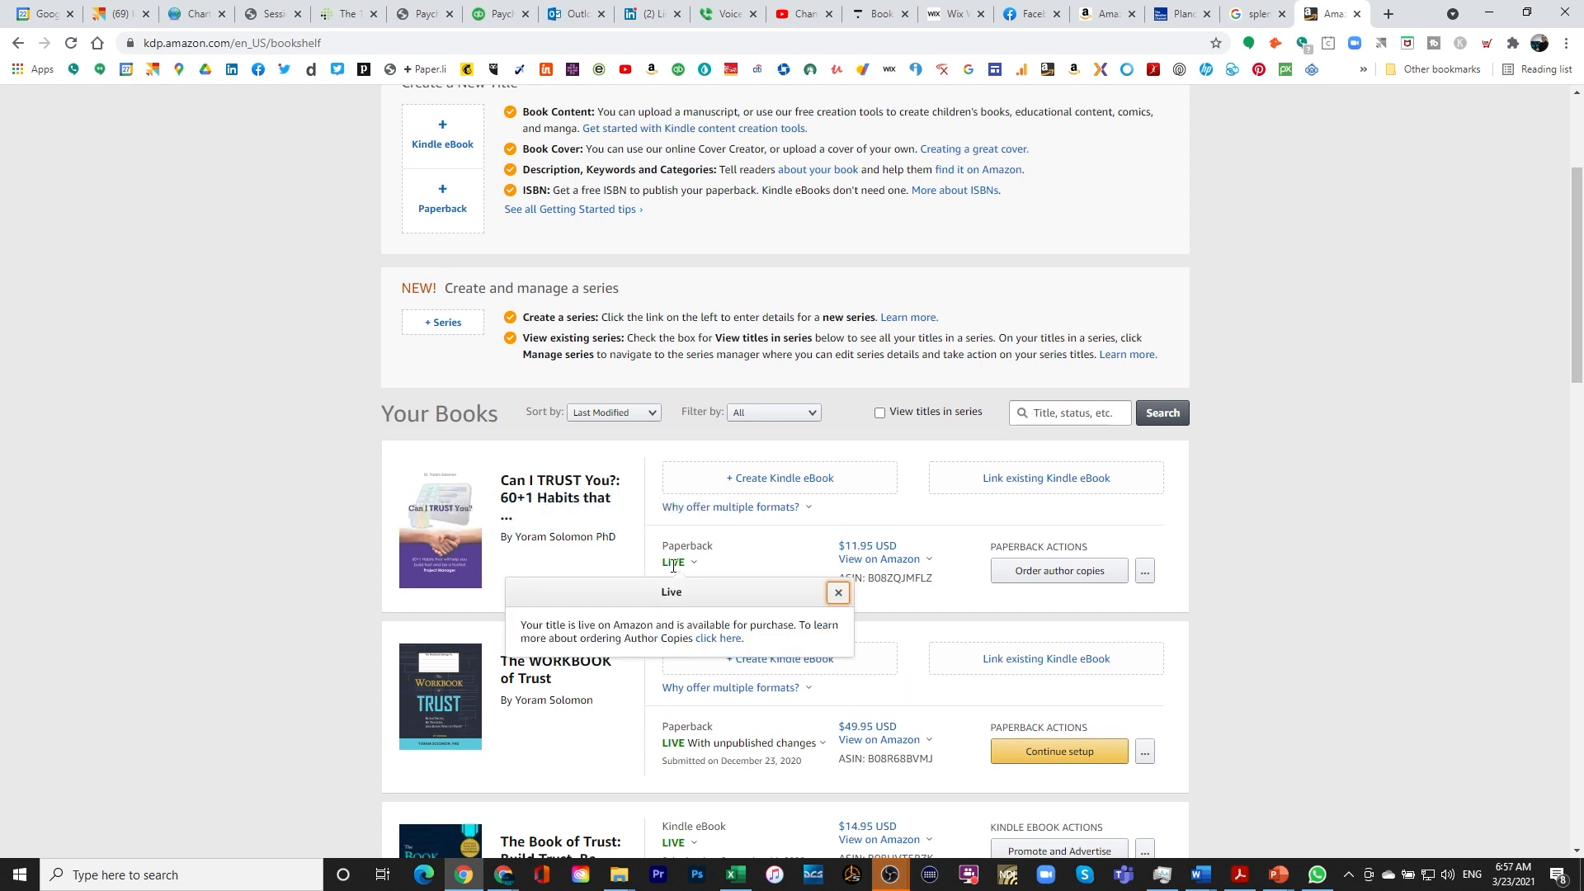
left_click(742, 563)
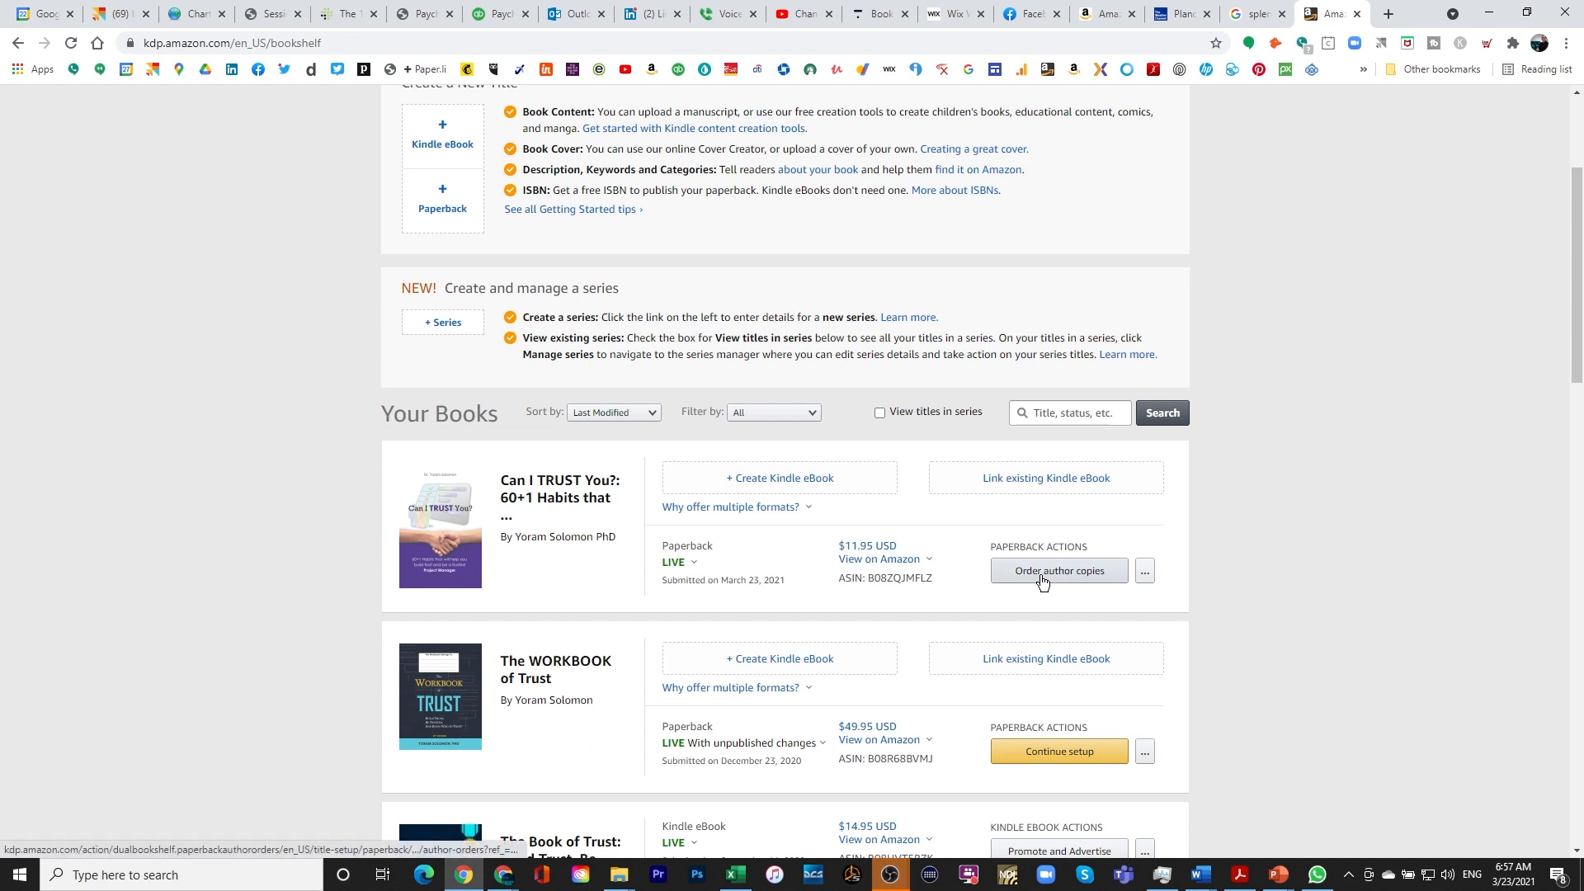
left_click(1144, 577)
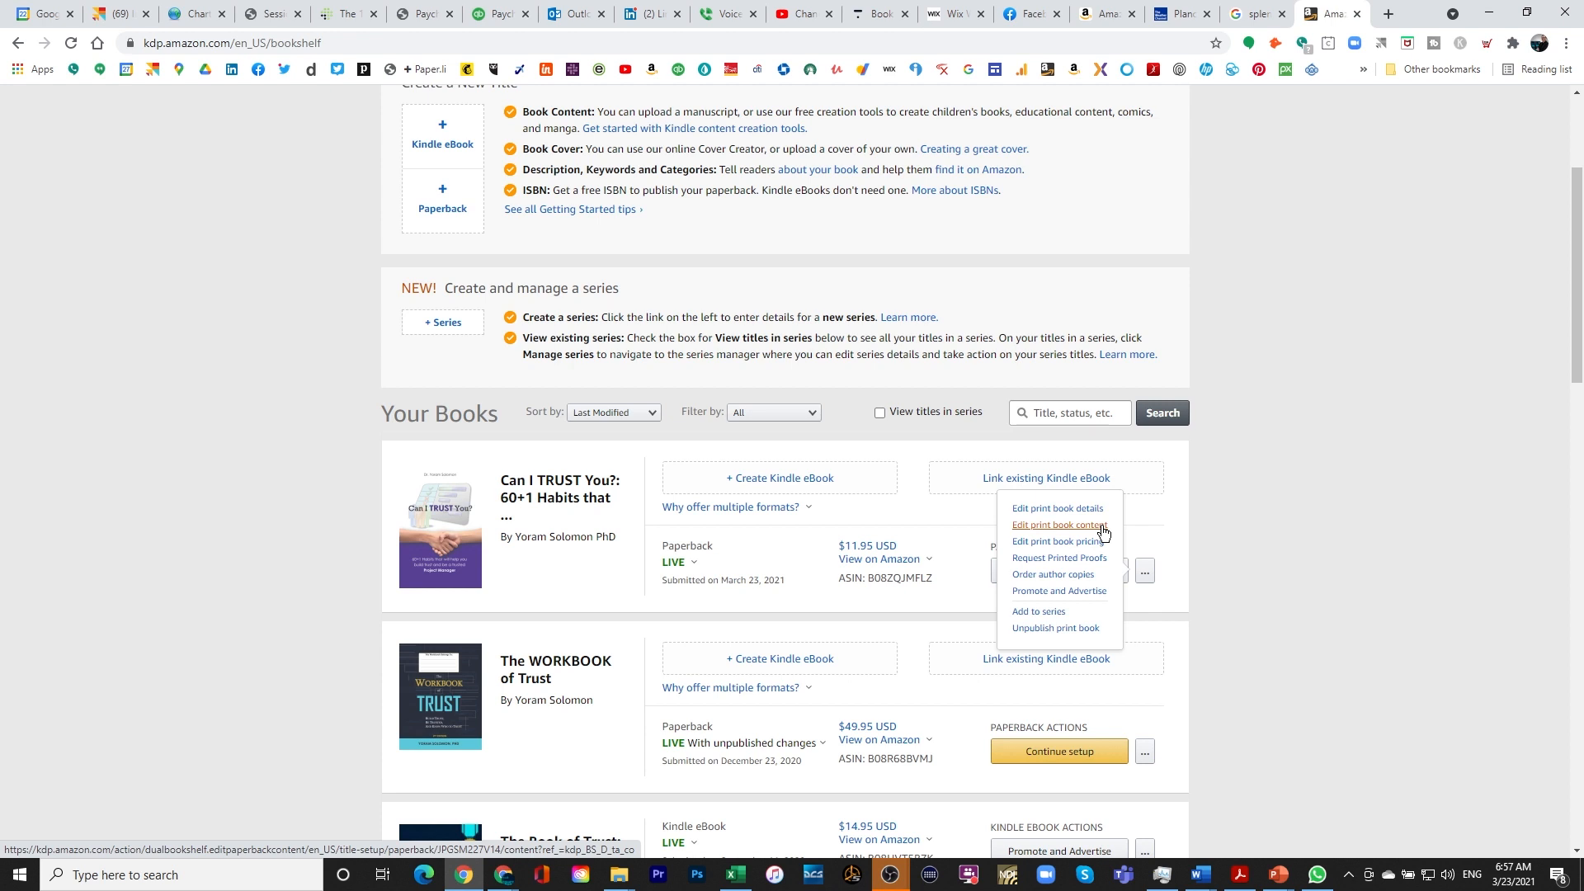
left_click(670, 565)
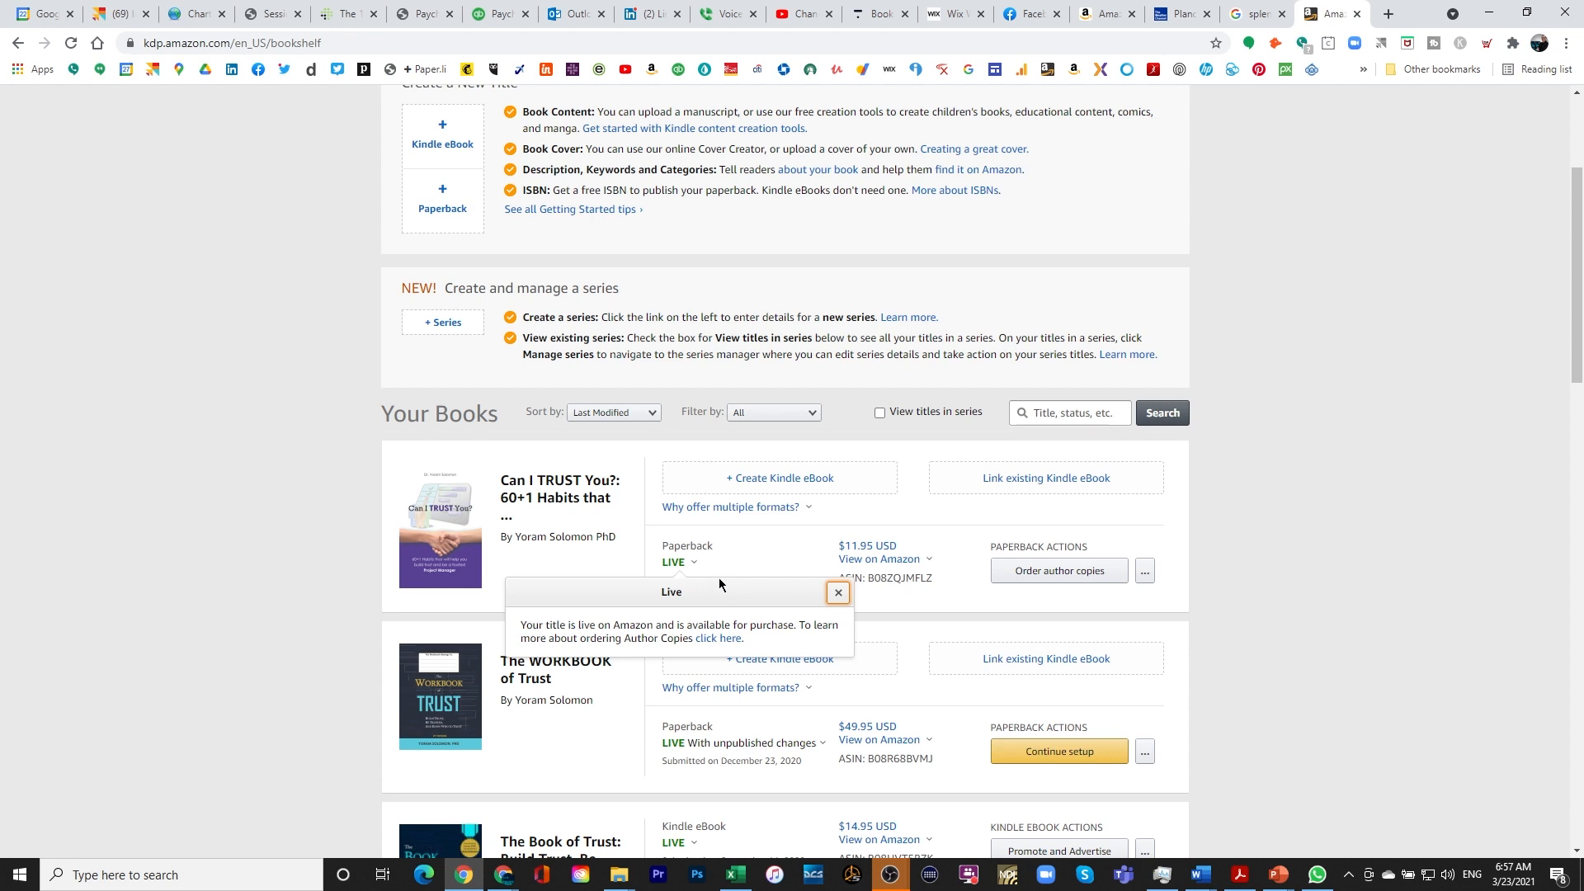
left_click(1010, 626)
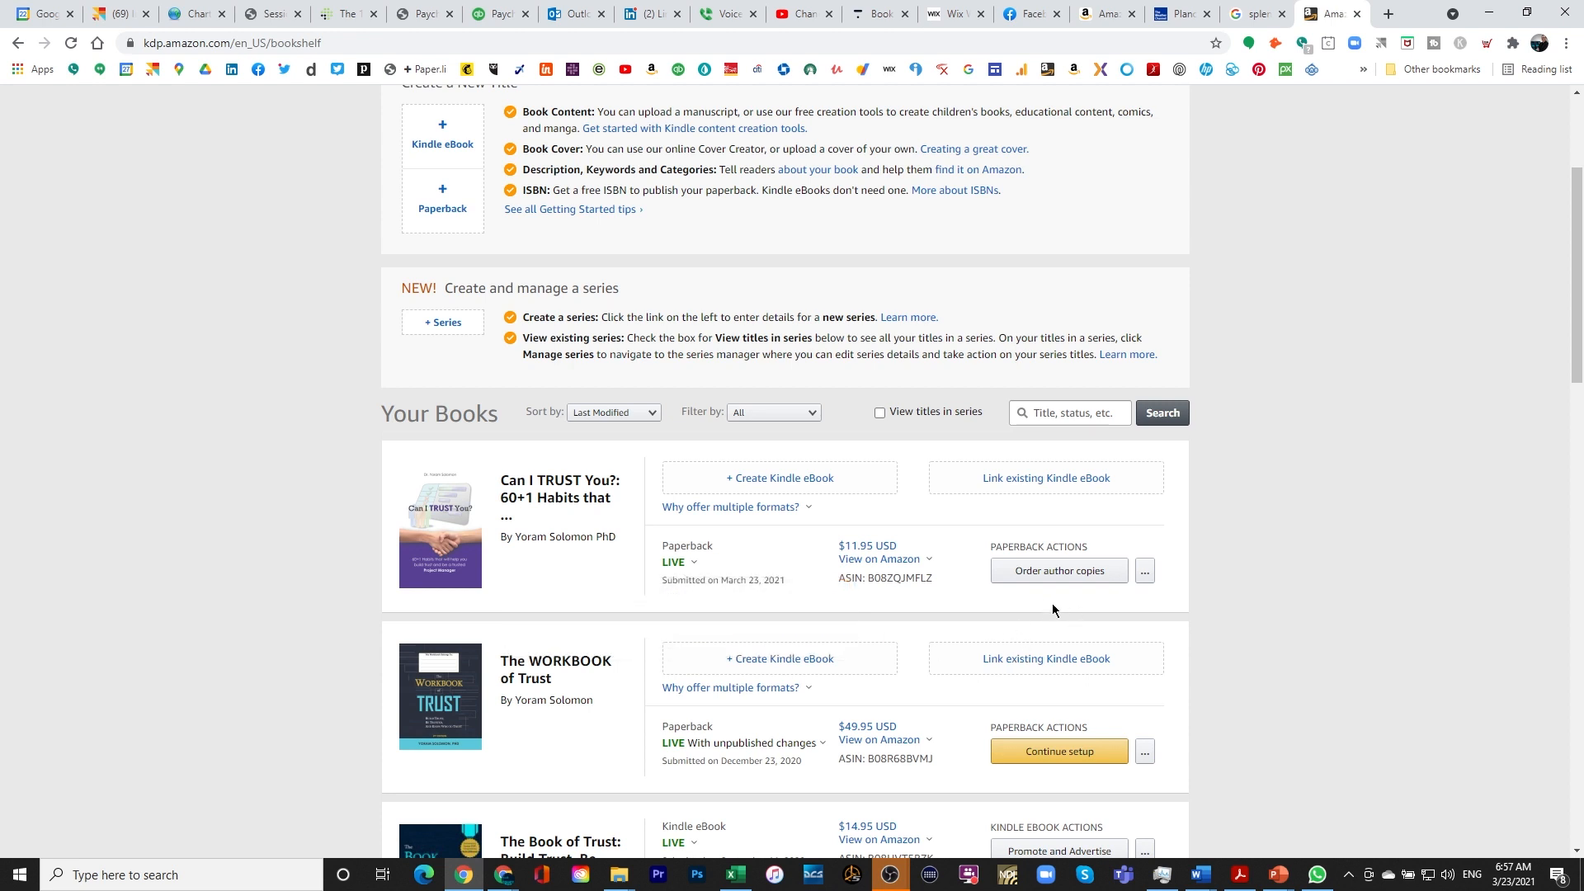
- Open the author copies order for the "Can I TRUST You?" paperback, signing in again with the saved account password
left_click(1052, 578)
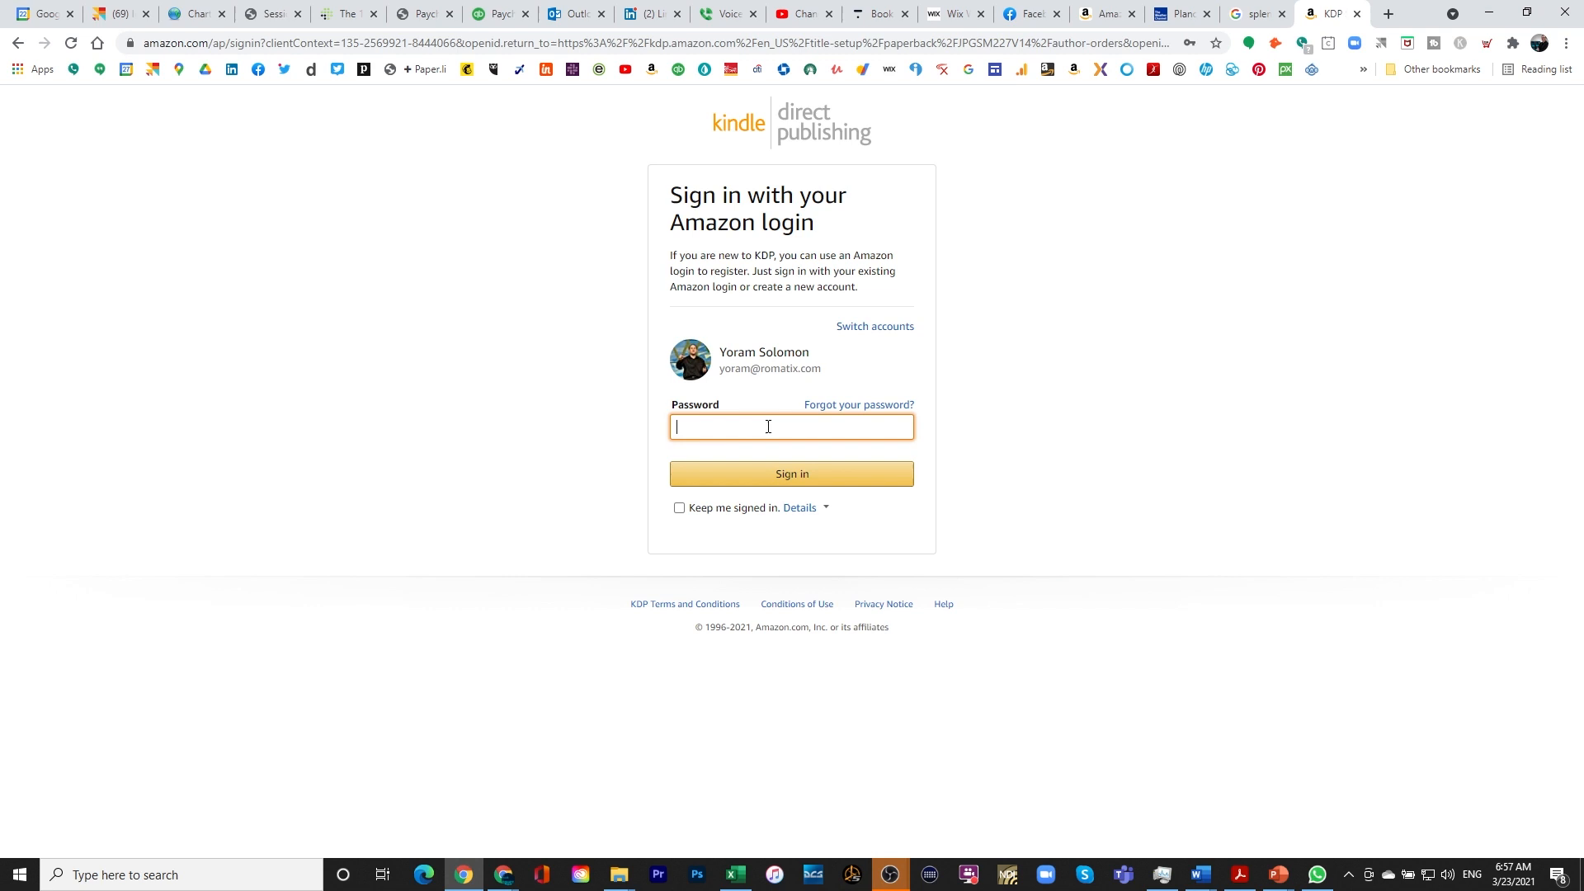
left_click(768, 427)
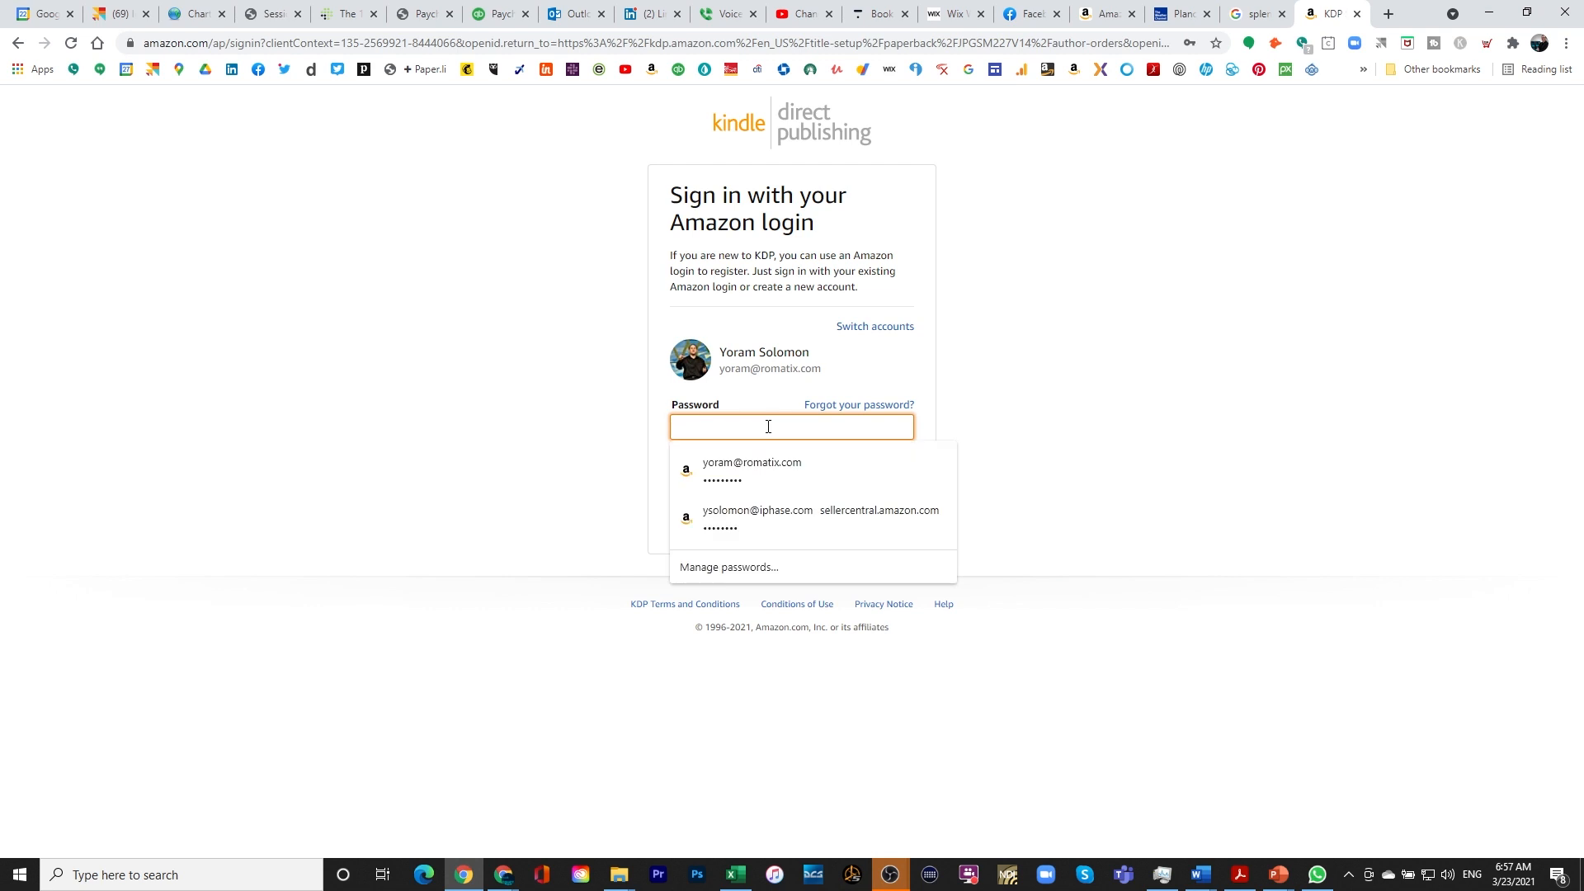
left_click(768, 458)
left_click(770, 477)
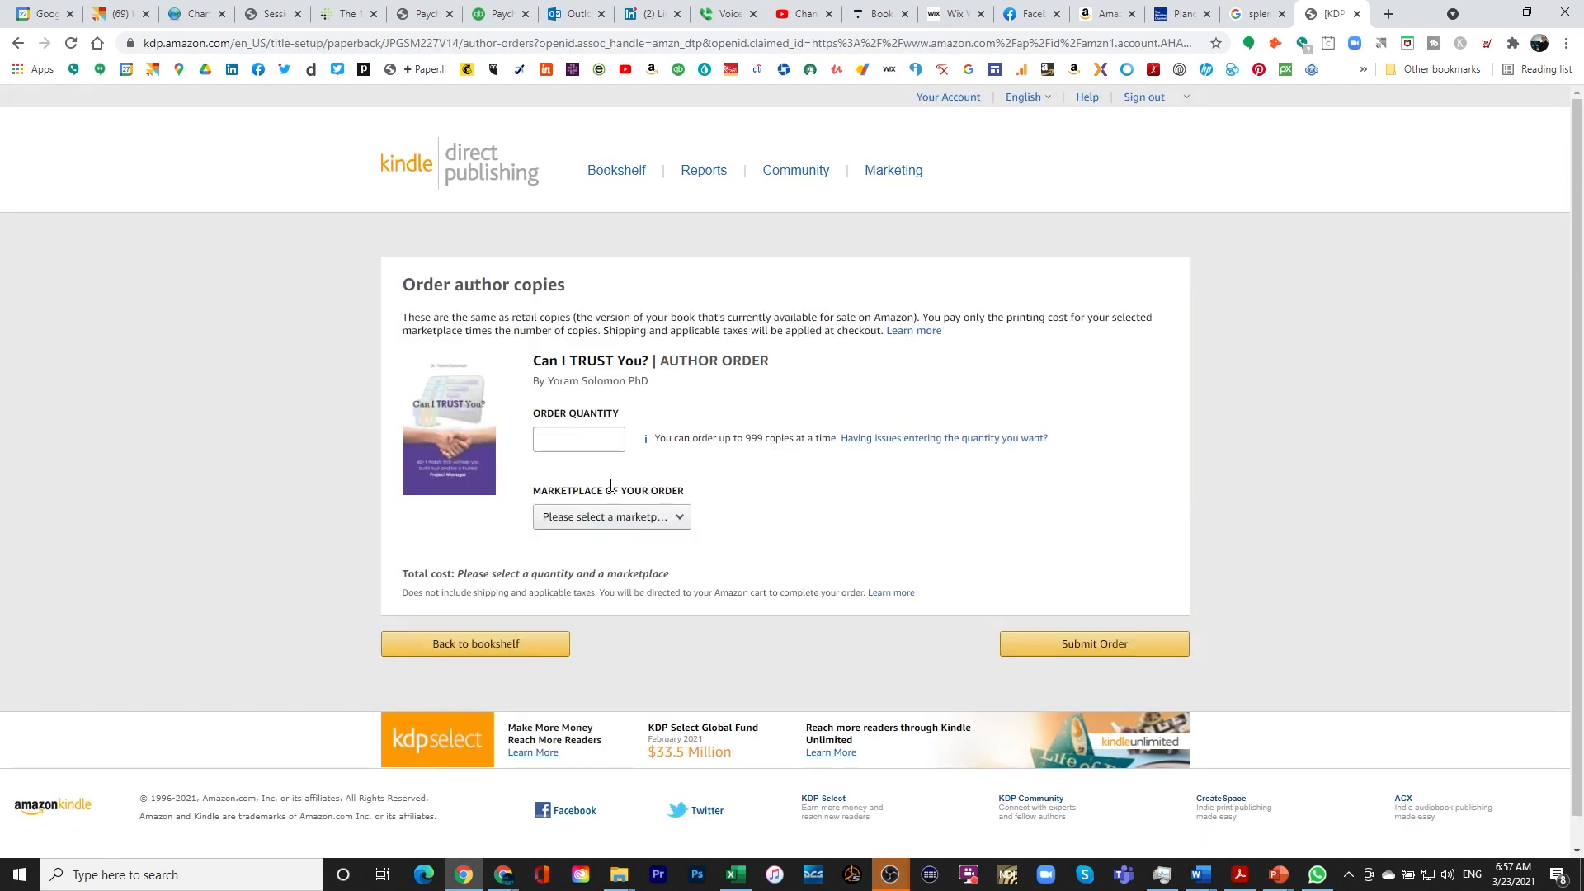
- Submit an author order for 1 copy with Amazon.com as the marketplace
left_click(588, 441)
left_click(681, 519)
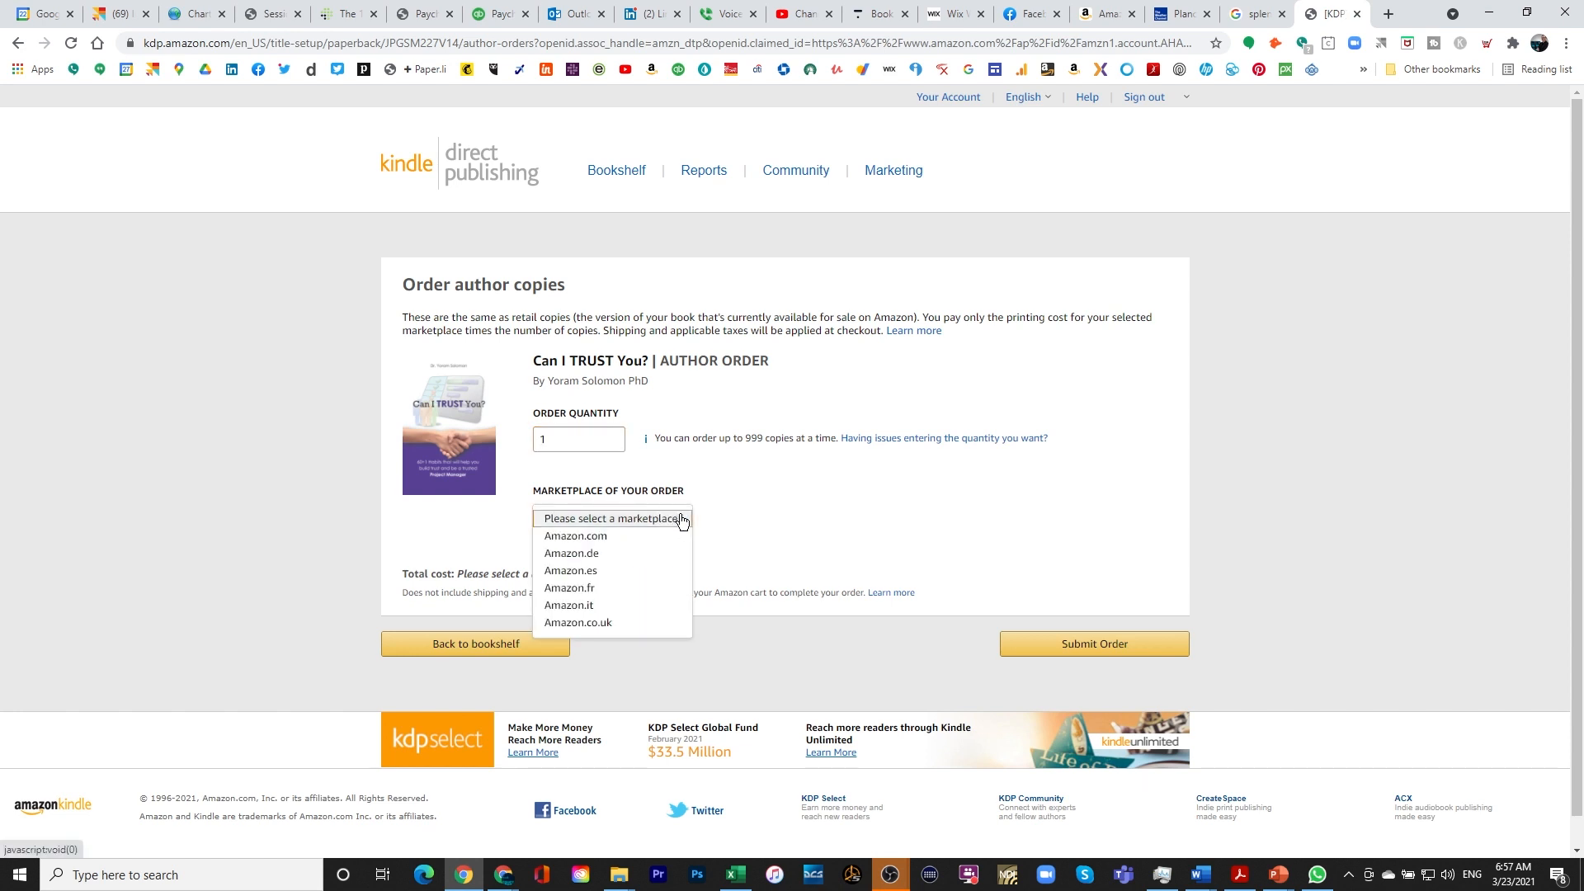
left_click(595, 536)
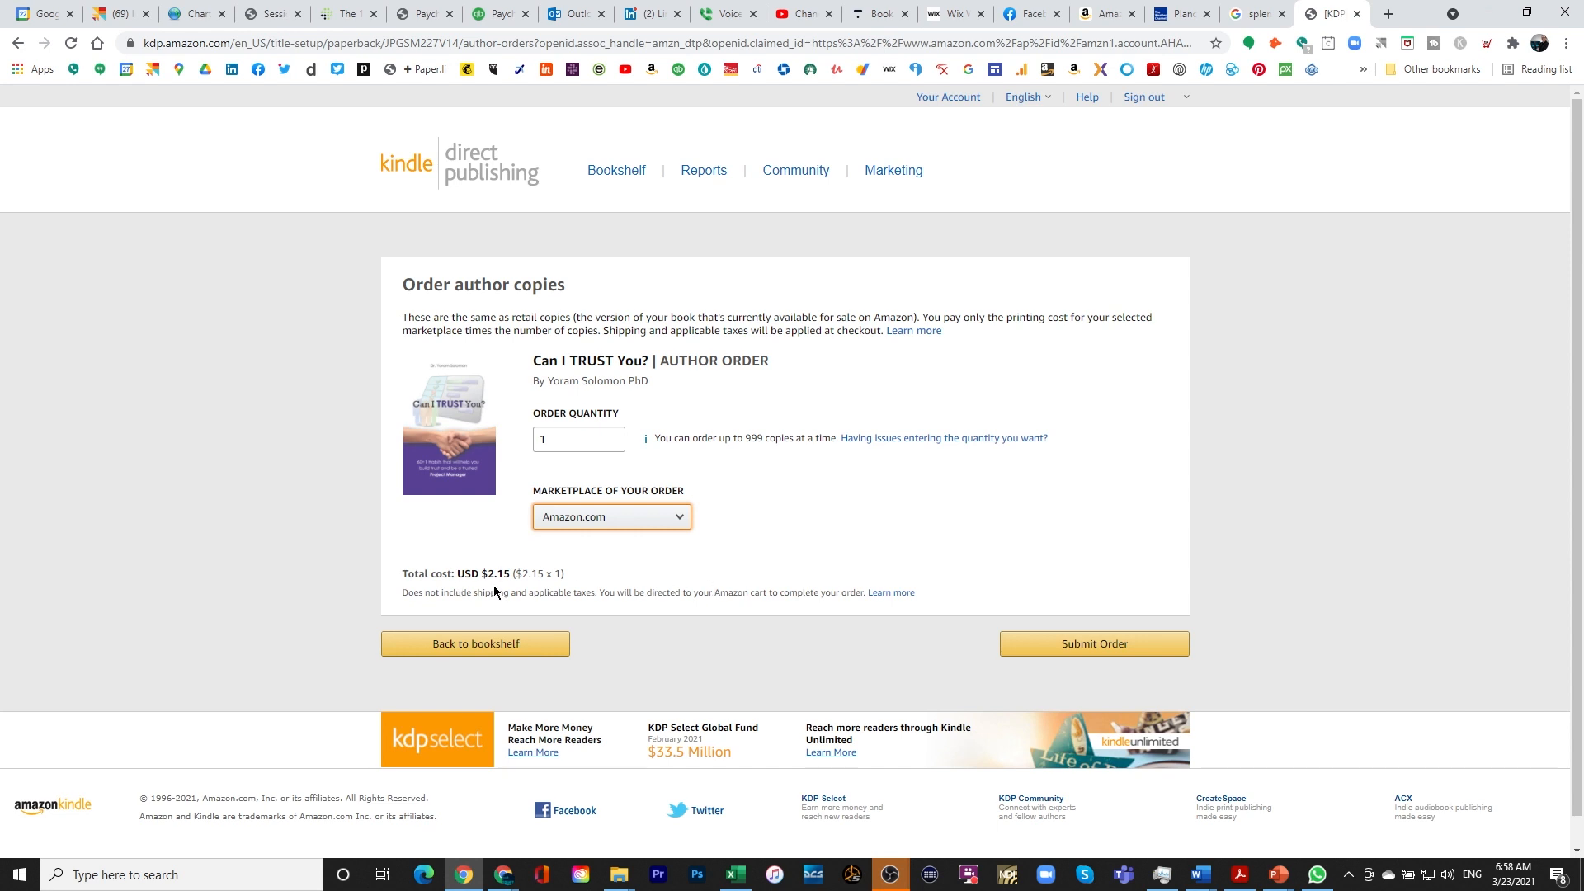
left_click(1101, 653)
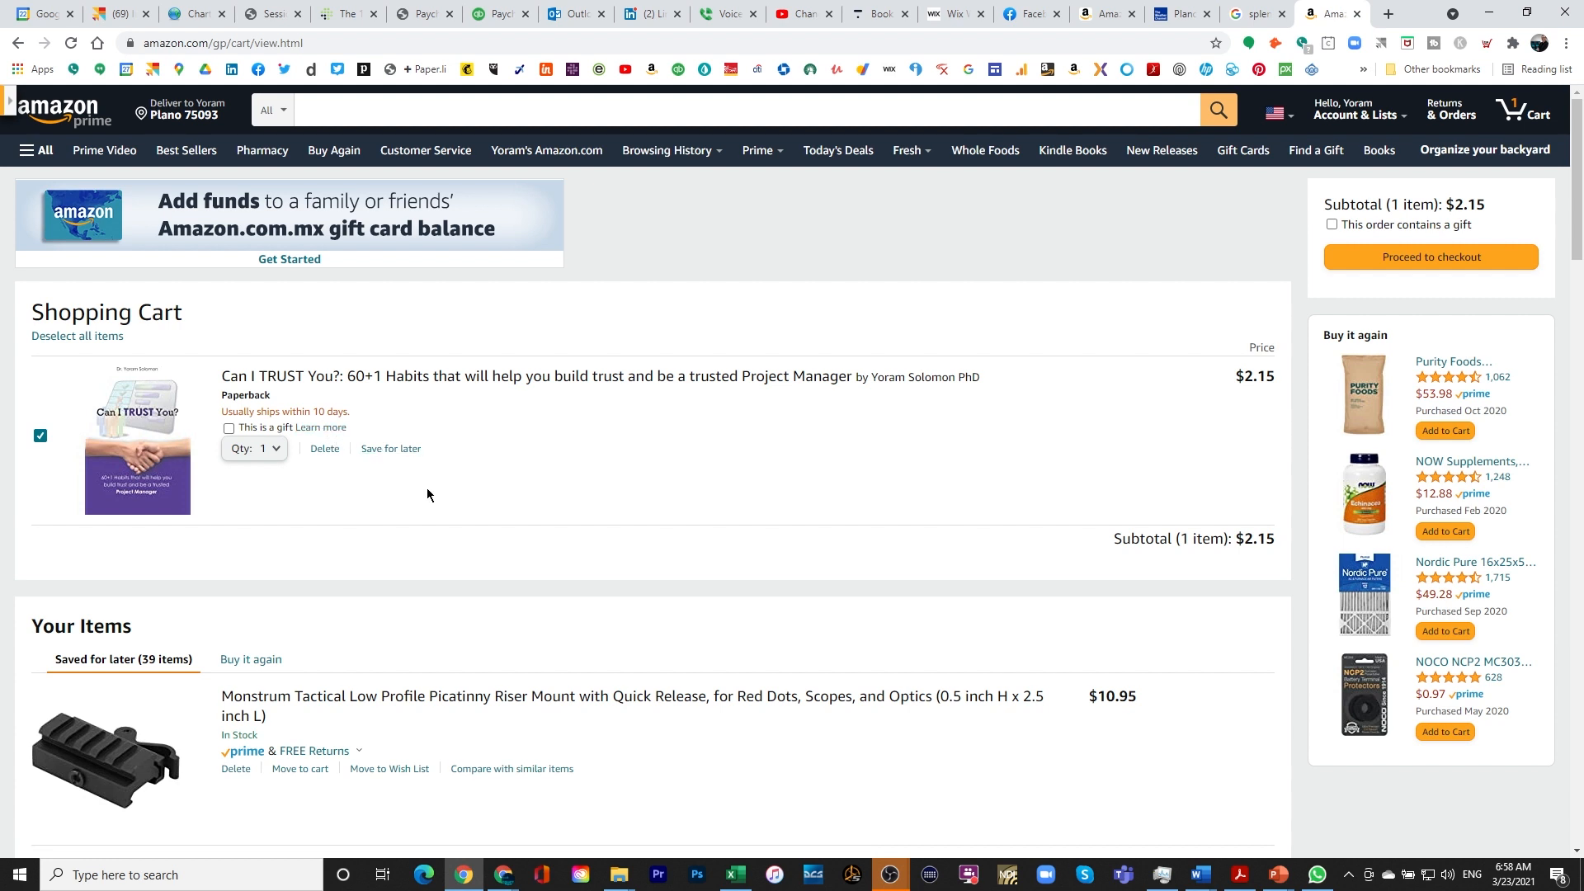
- Open the book's Amazon product page from the shopping cart and examine its product details and full description
left_click(370, 111)
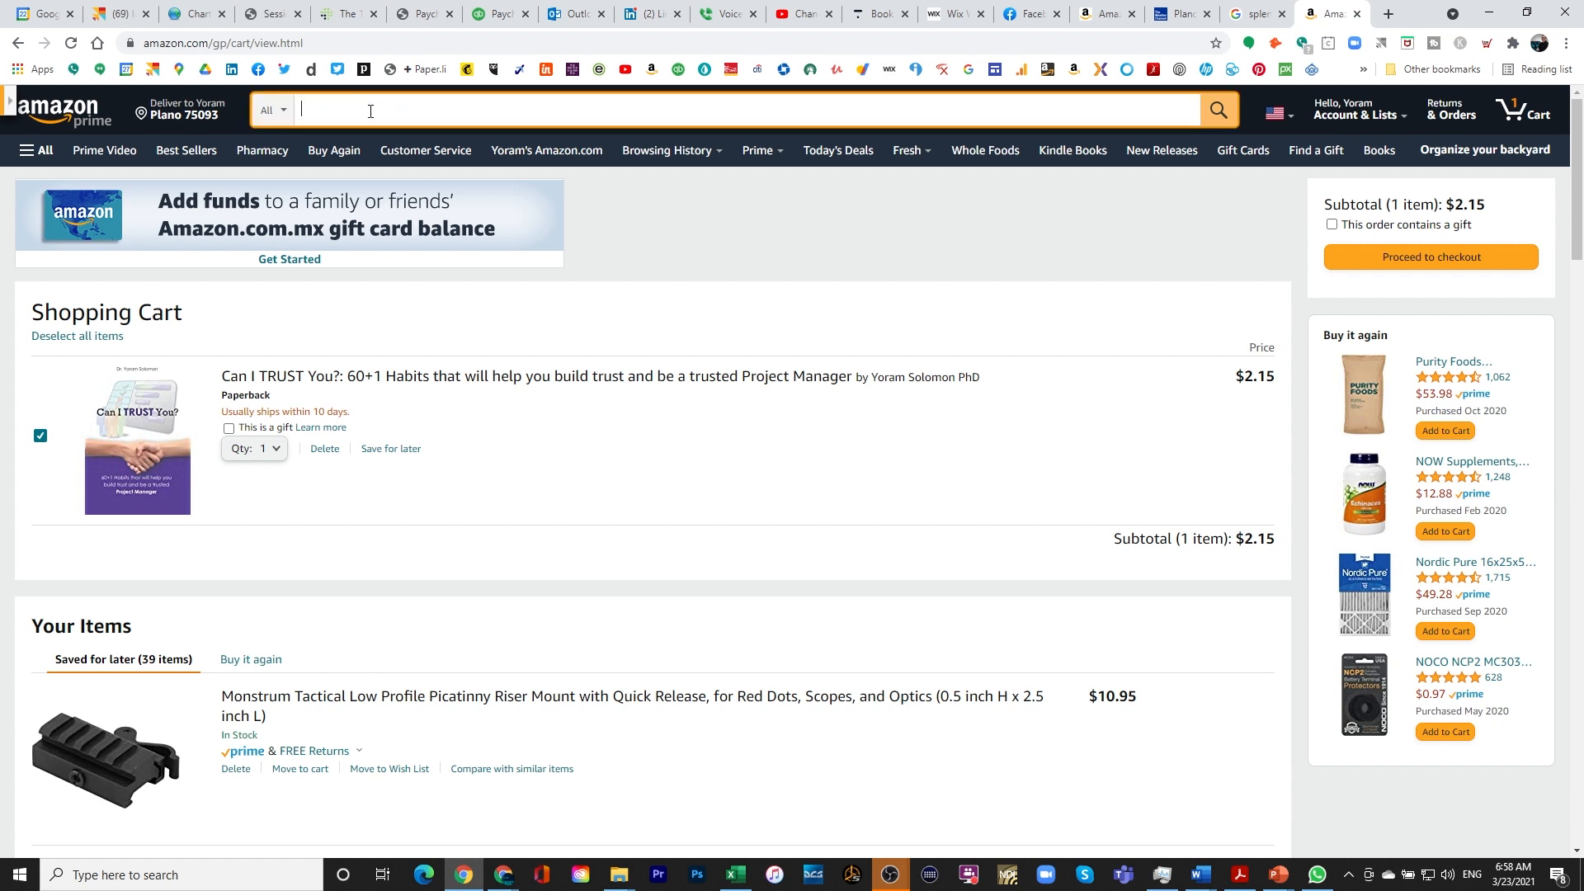
left_click(436, 377)
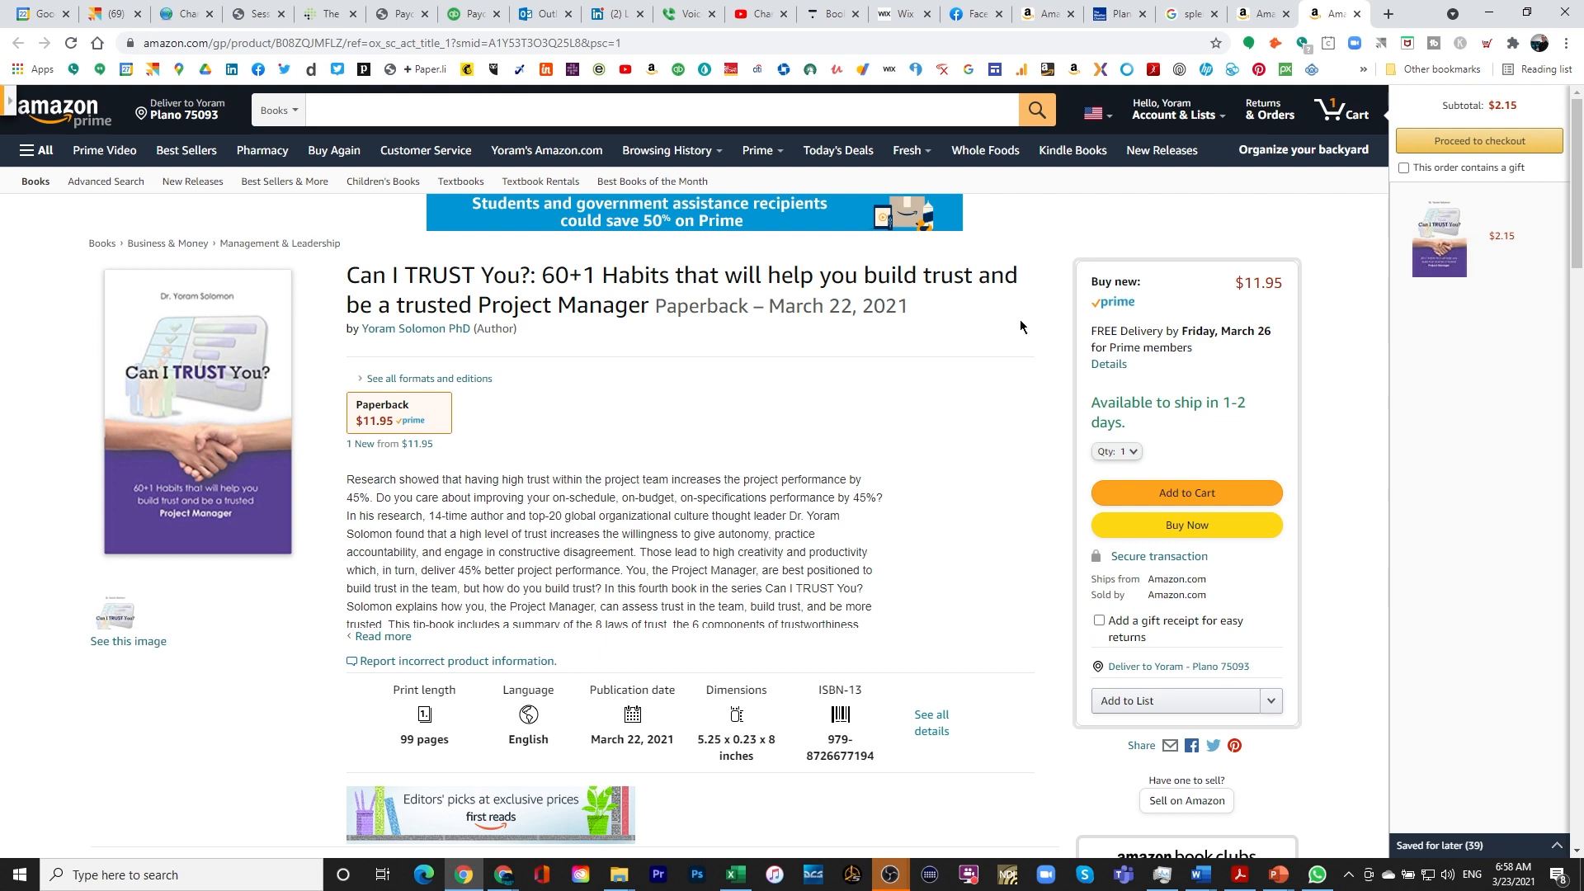
scroll(692, 438, "down", 10)
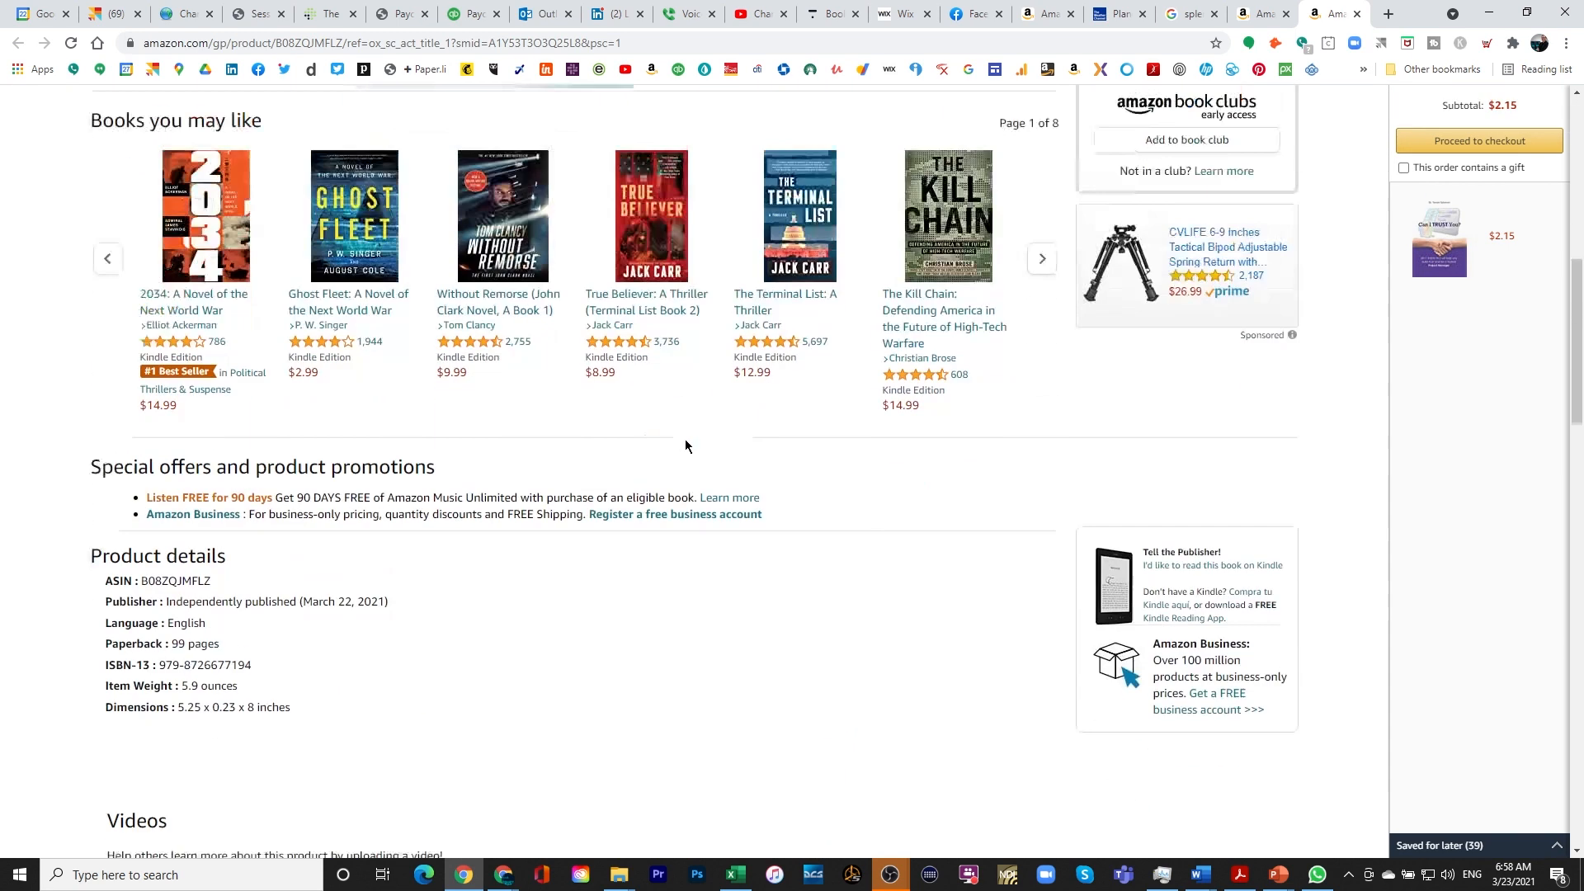
scroll(266, 540, "down", 2)
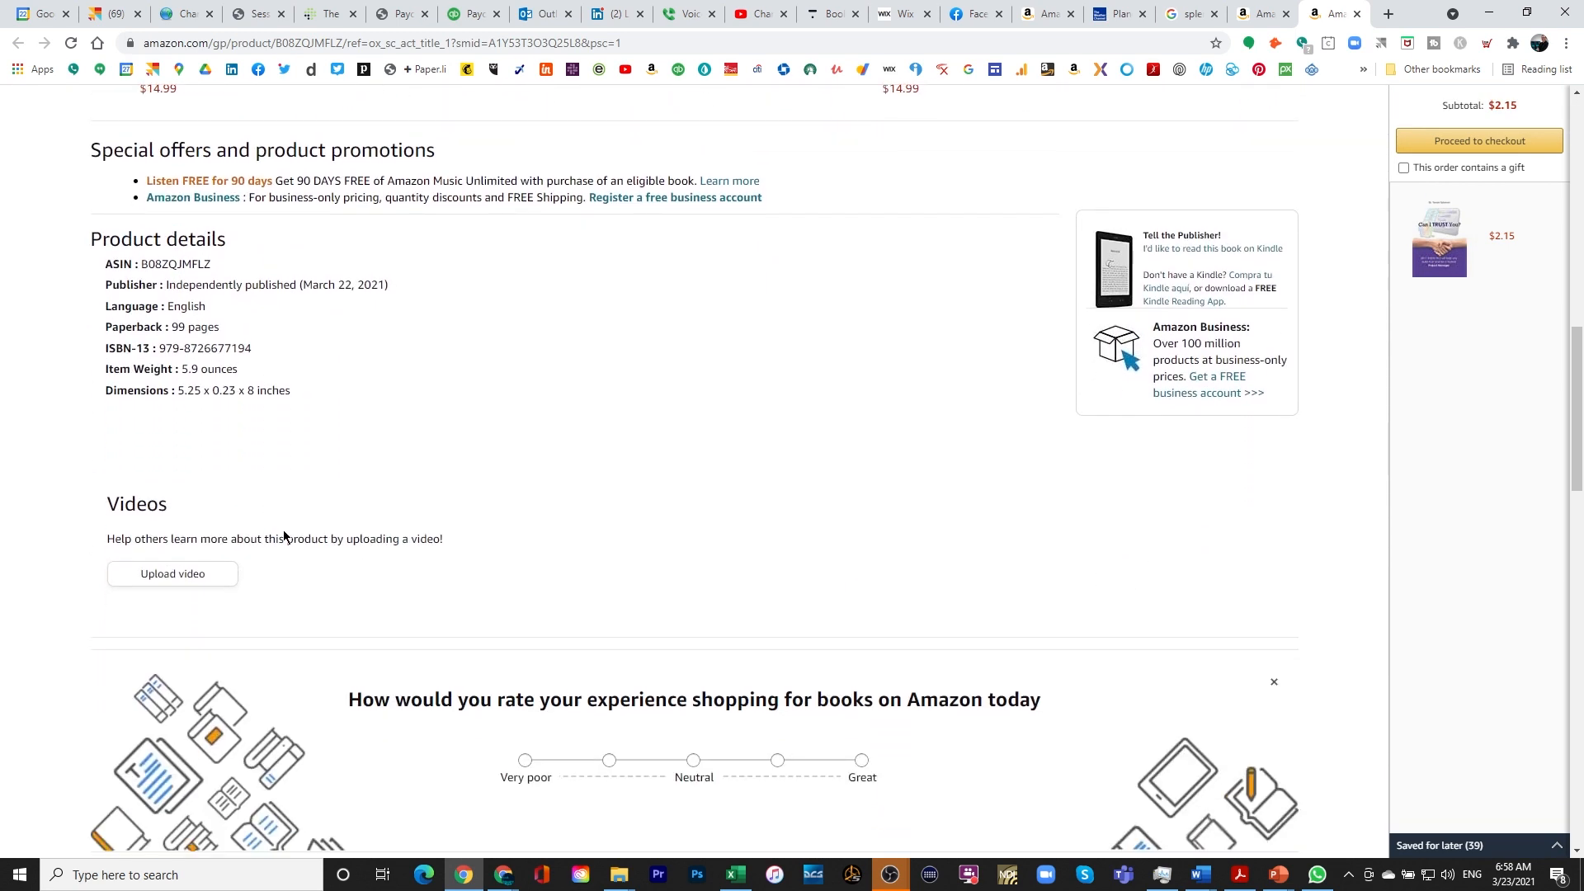
scroll(372, 528, "up", 3)
scroll(455, 522, "up", 9)
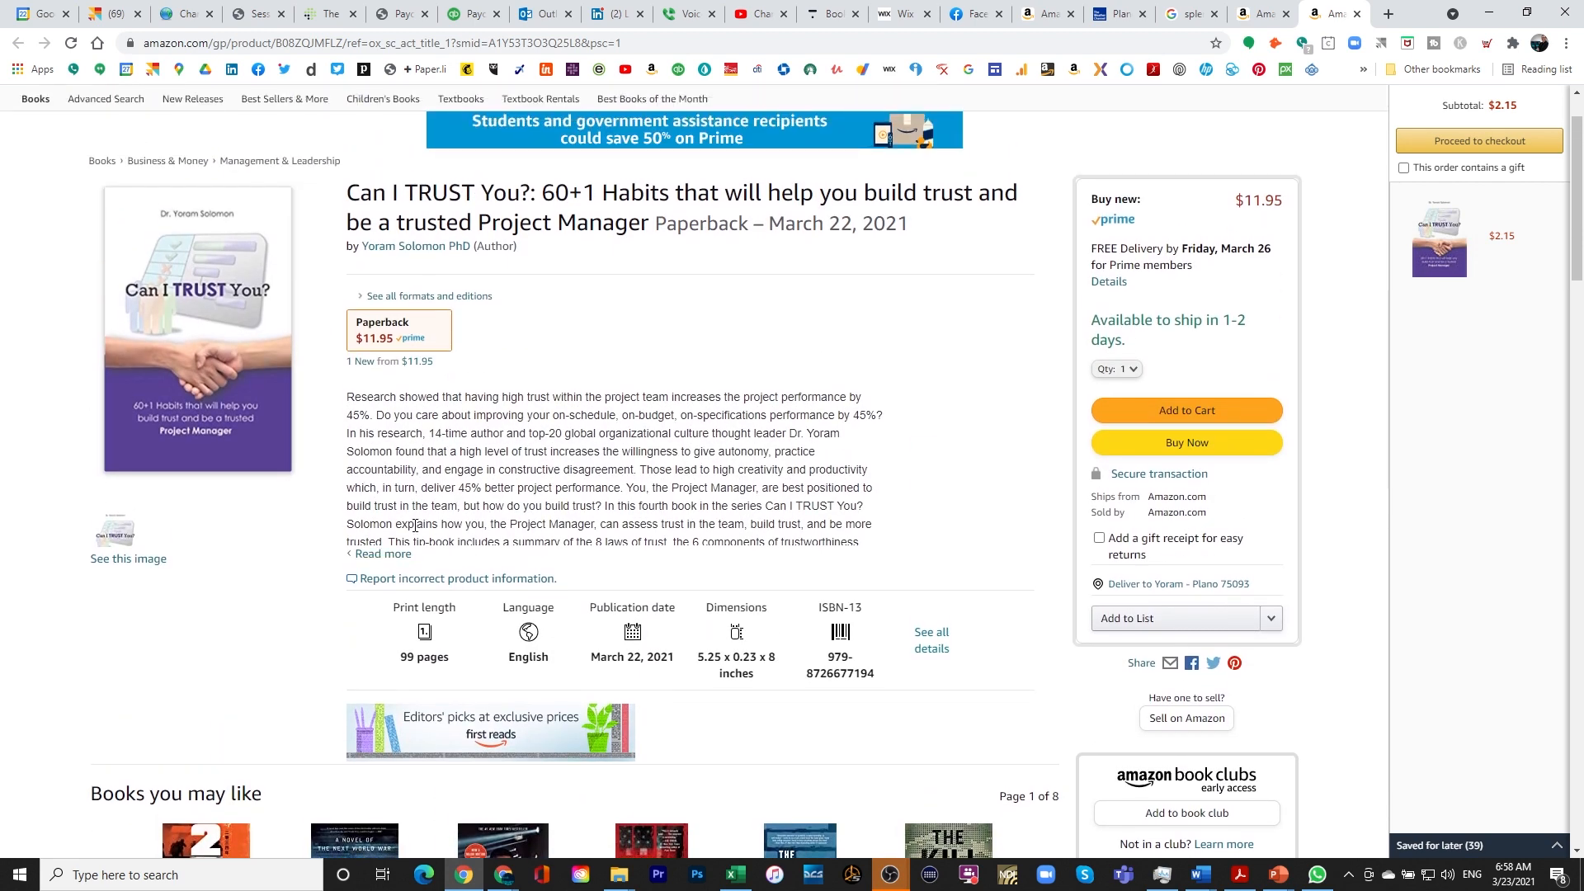
left_click(401, 556)
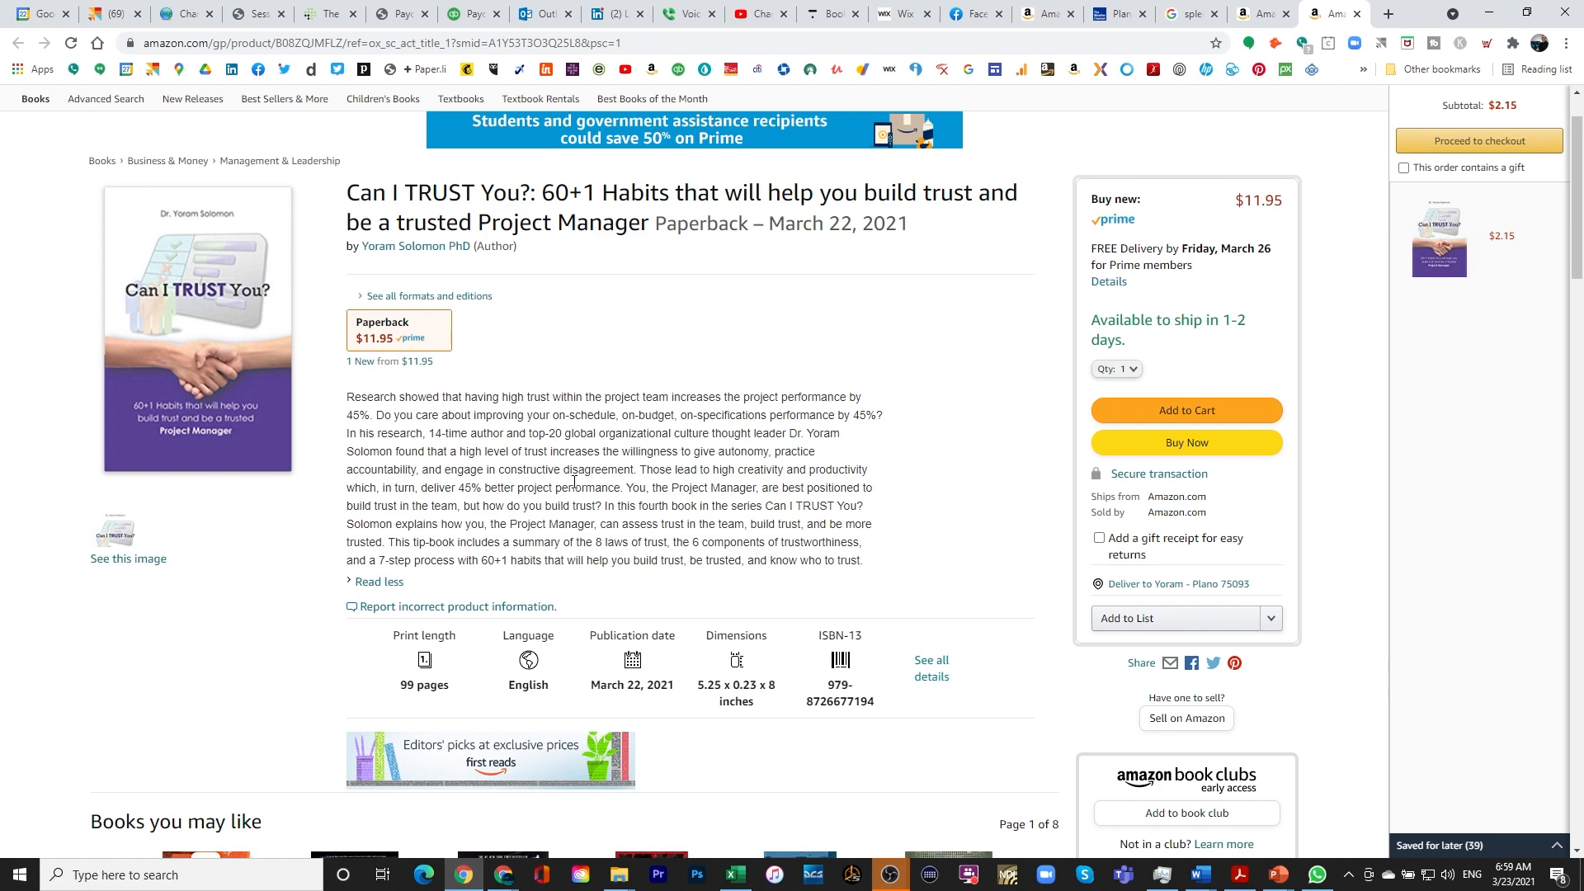
- Add one retail copy of the paperback to the cart and compare it there with the author copy
left_click(1184, 412)
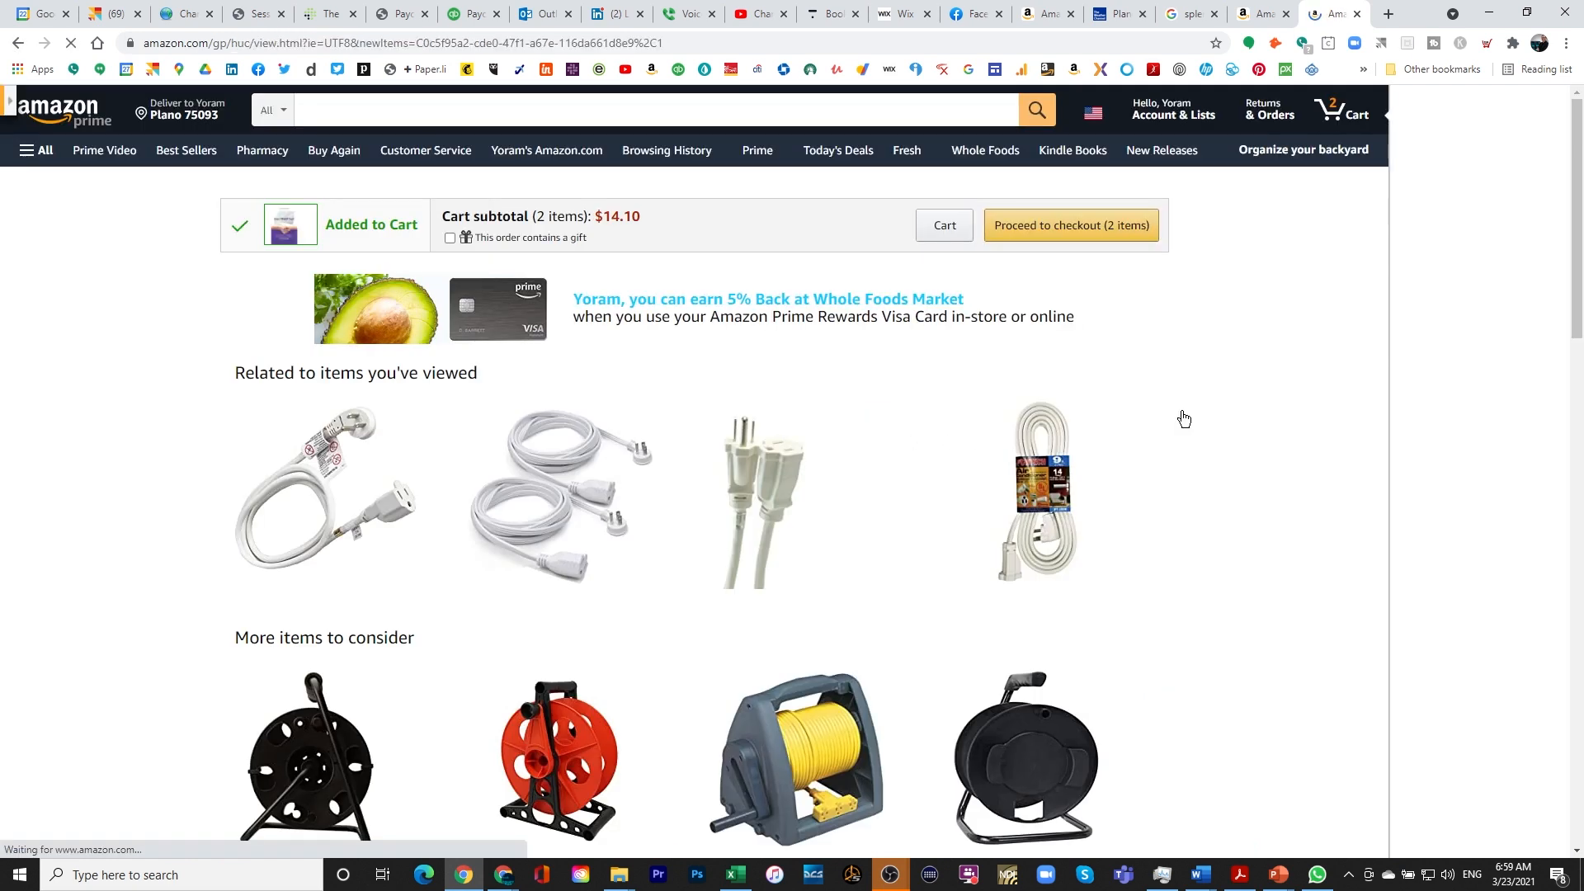
left_click(1338, 113)
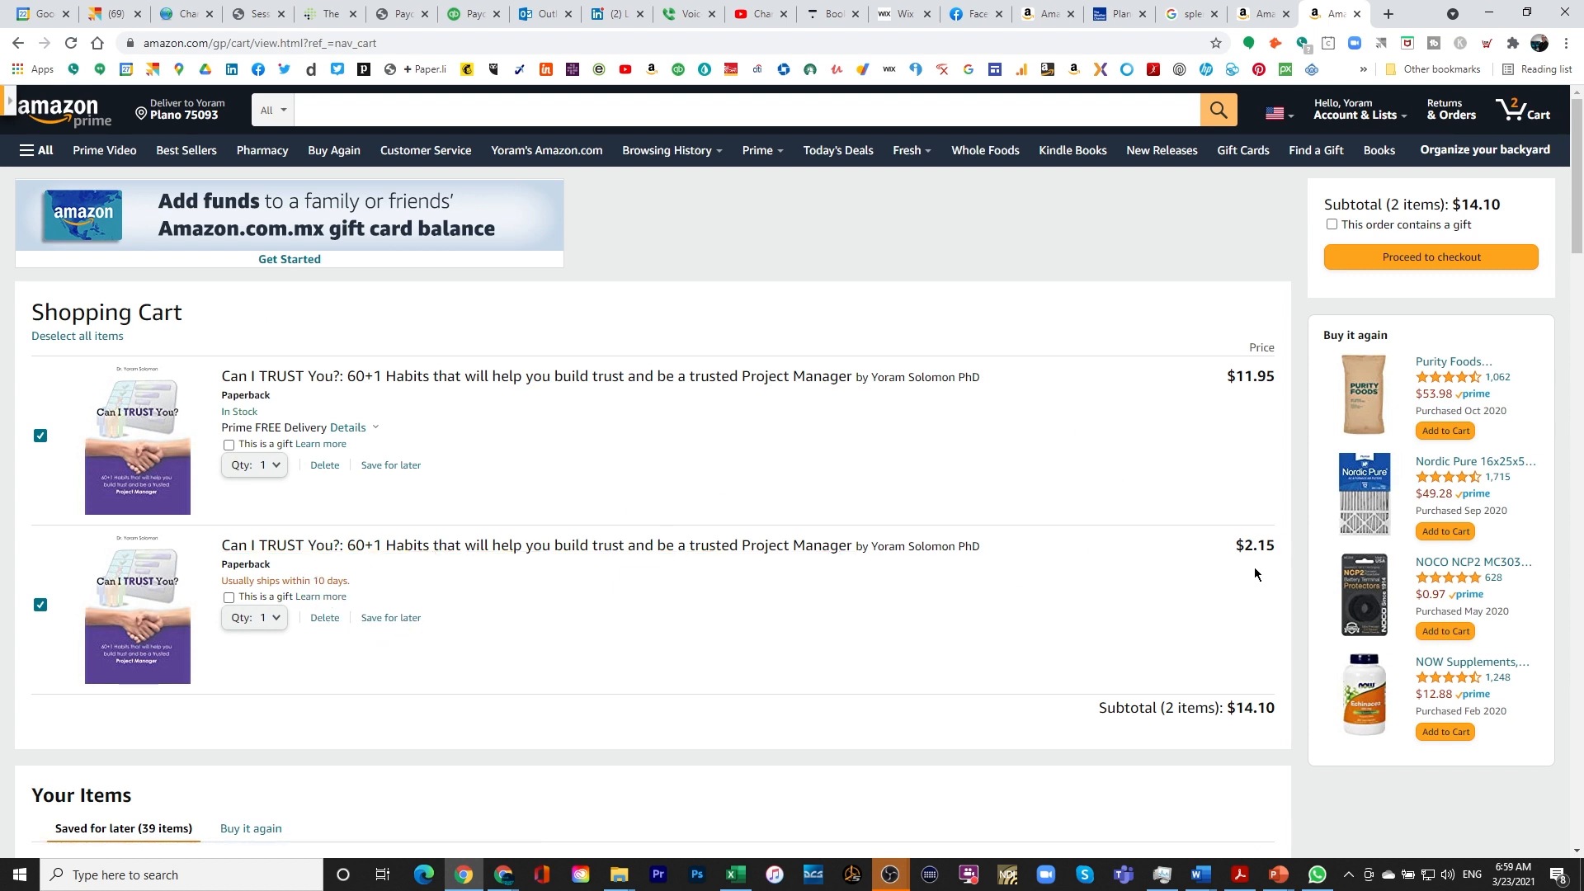
scroll(1051, 604, "down", 1)
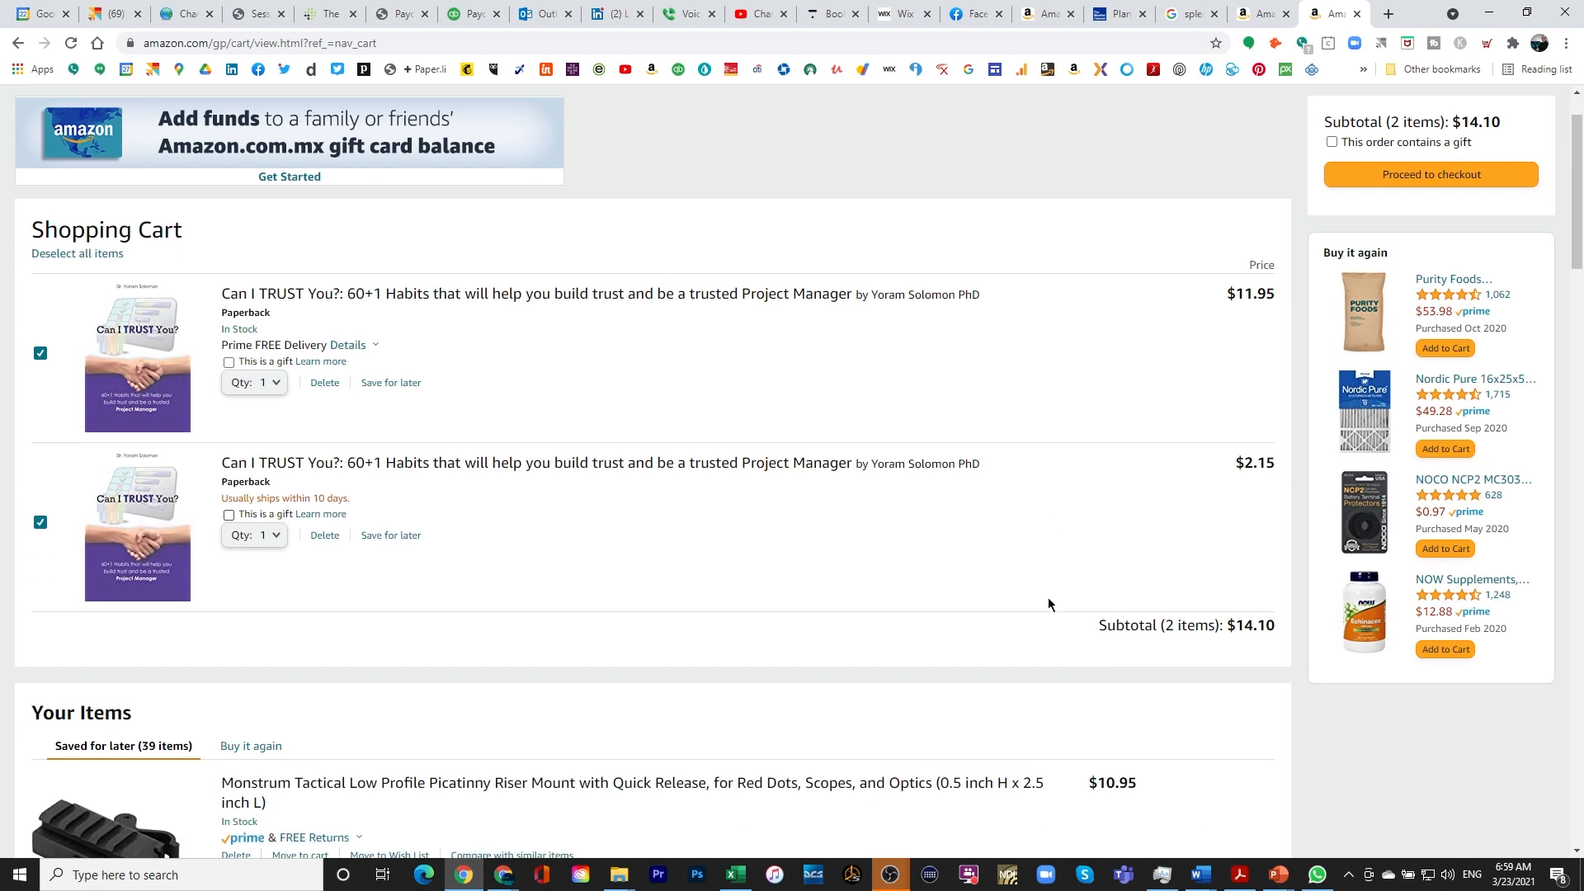
scroll(1047, 597, "up", 1)
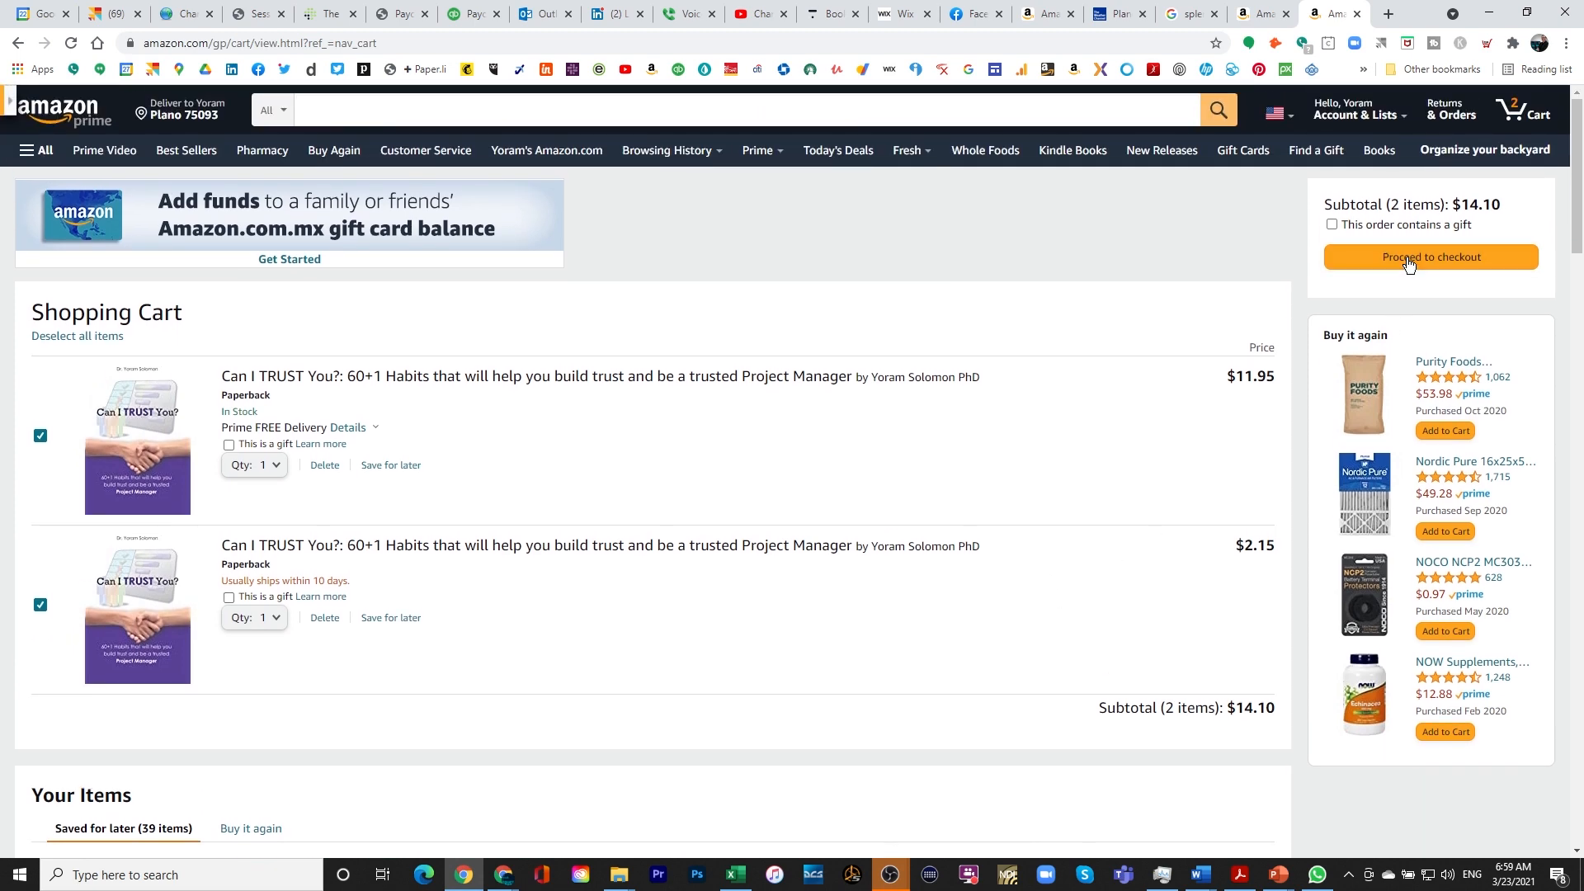
- Proceed to checkout with both copies and review their delivery options and the order summary
left_click(1409, 260)
scroll(747, 498, "down", 2)
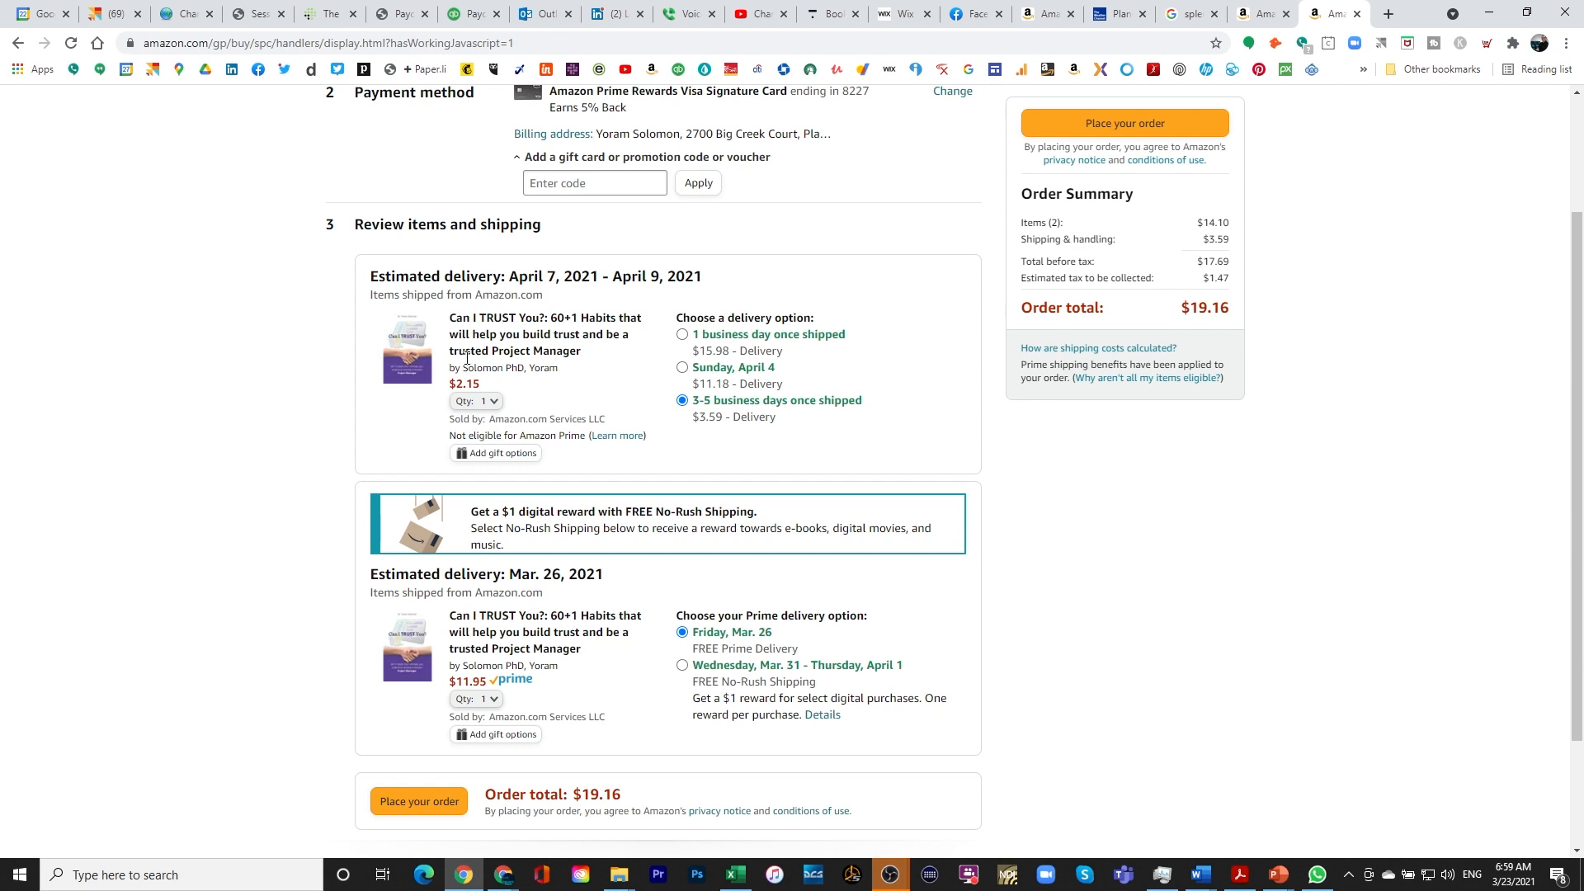
scroll(587, 398, "down", 3)
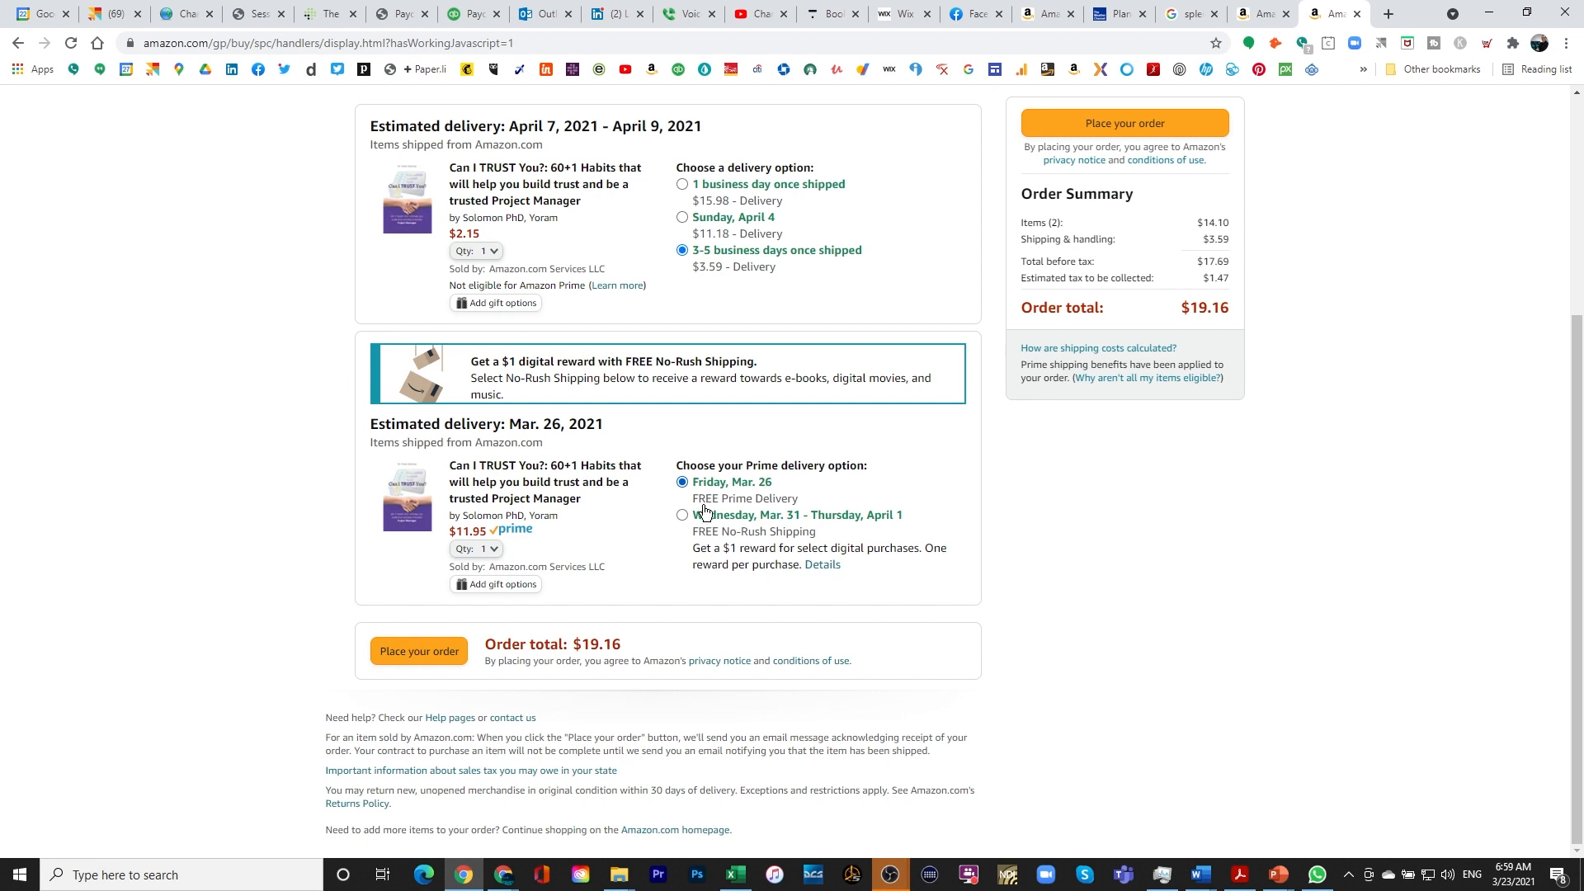
- Delete the $2.15 author copy from the order and place the order for the retail copy
left_click(495, 259)
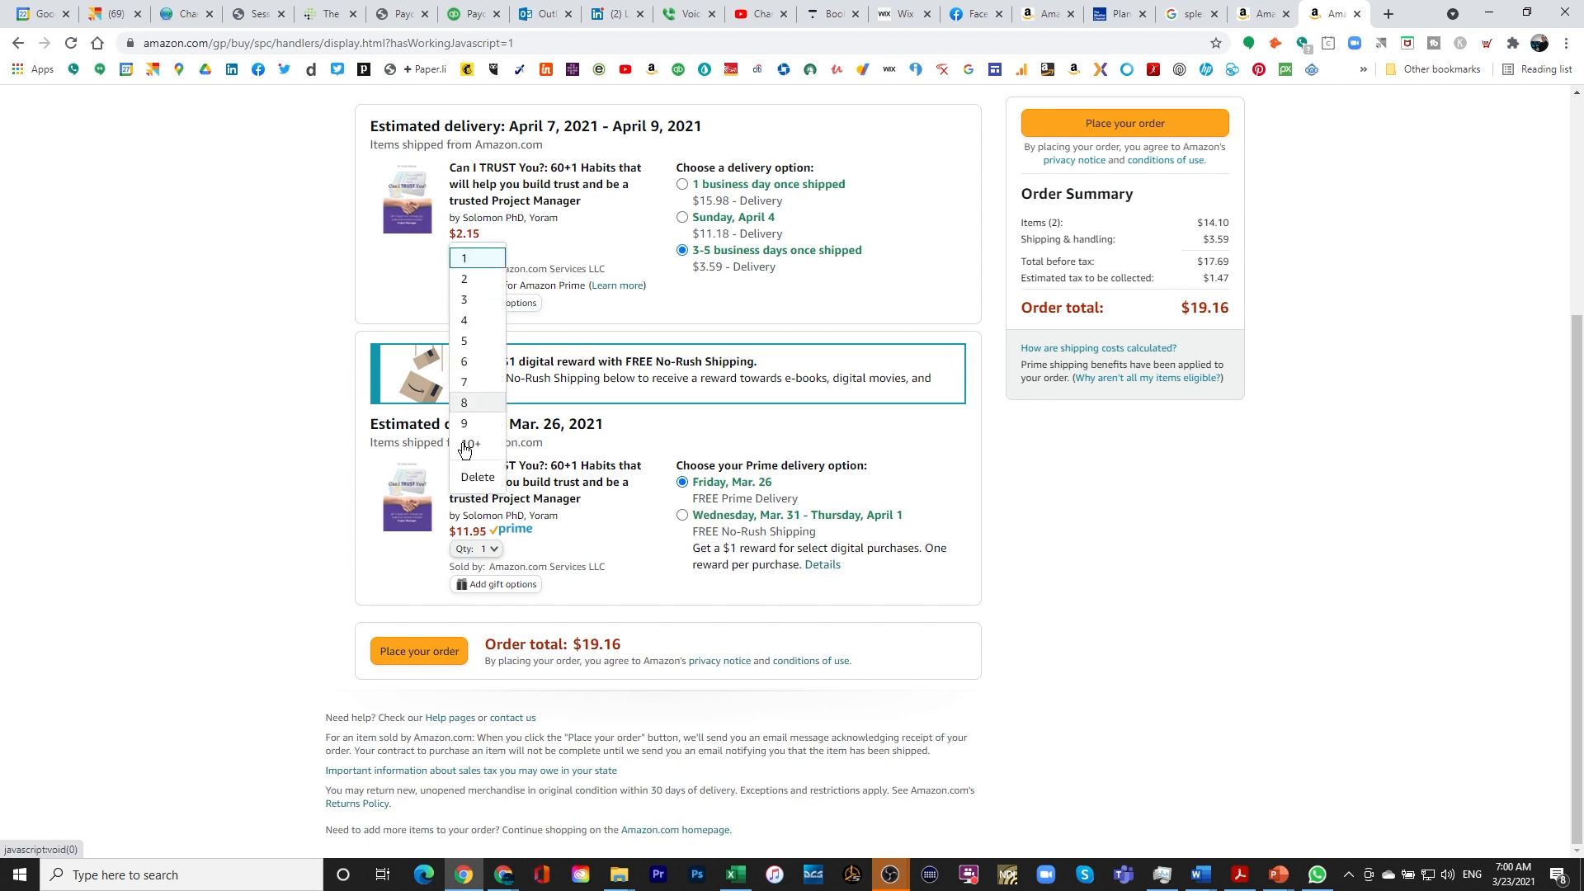
left_click(487, 482)
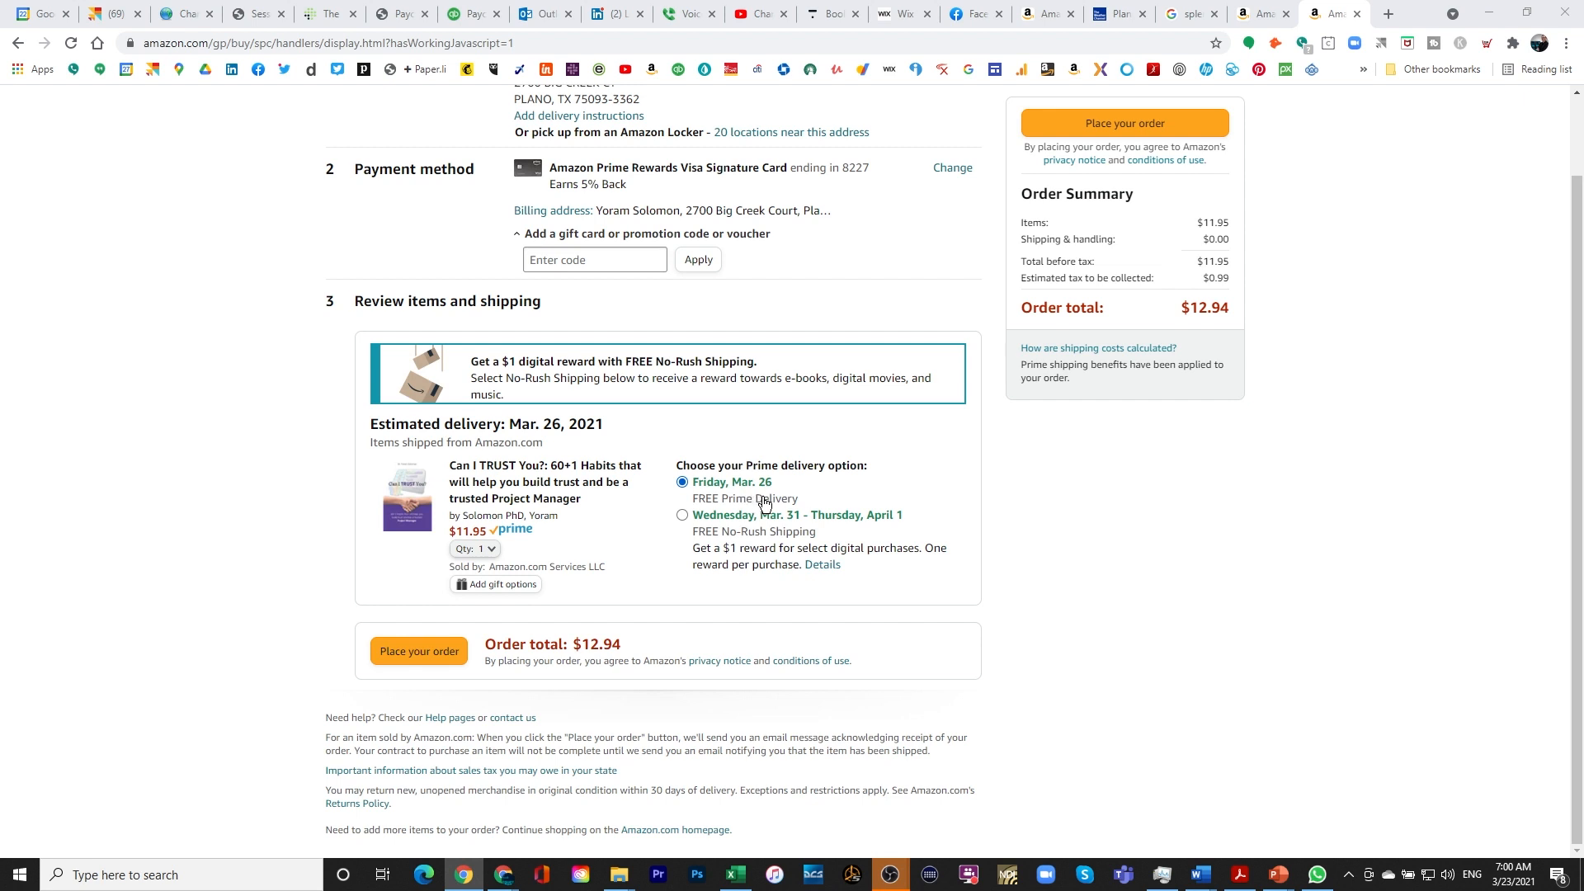
left_click(1121, 128)
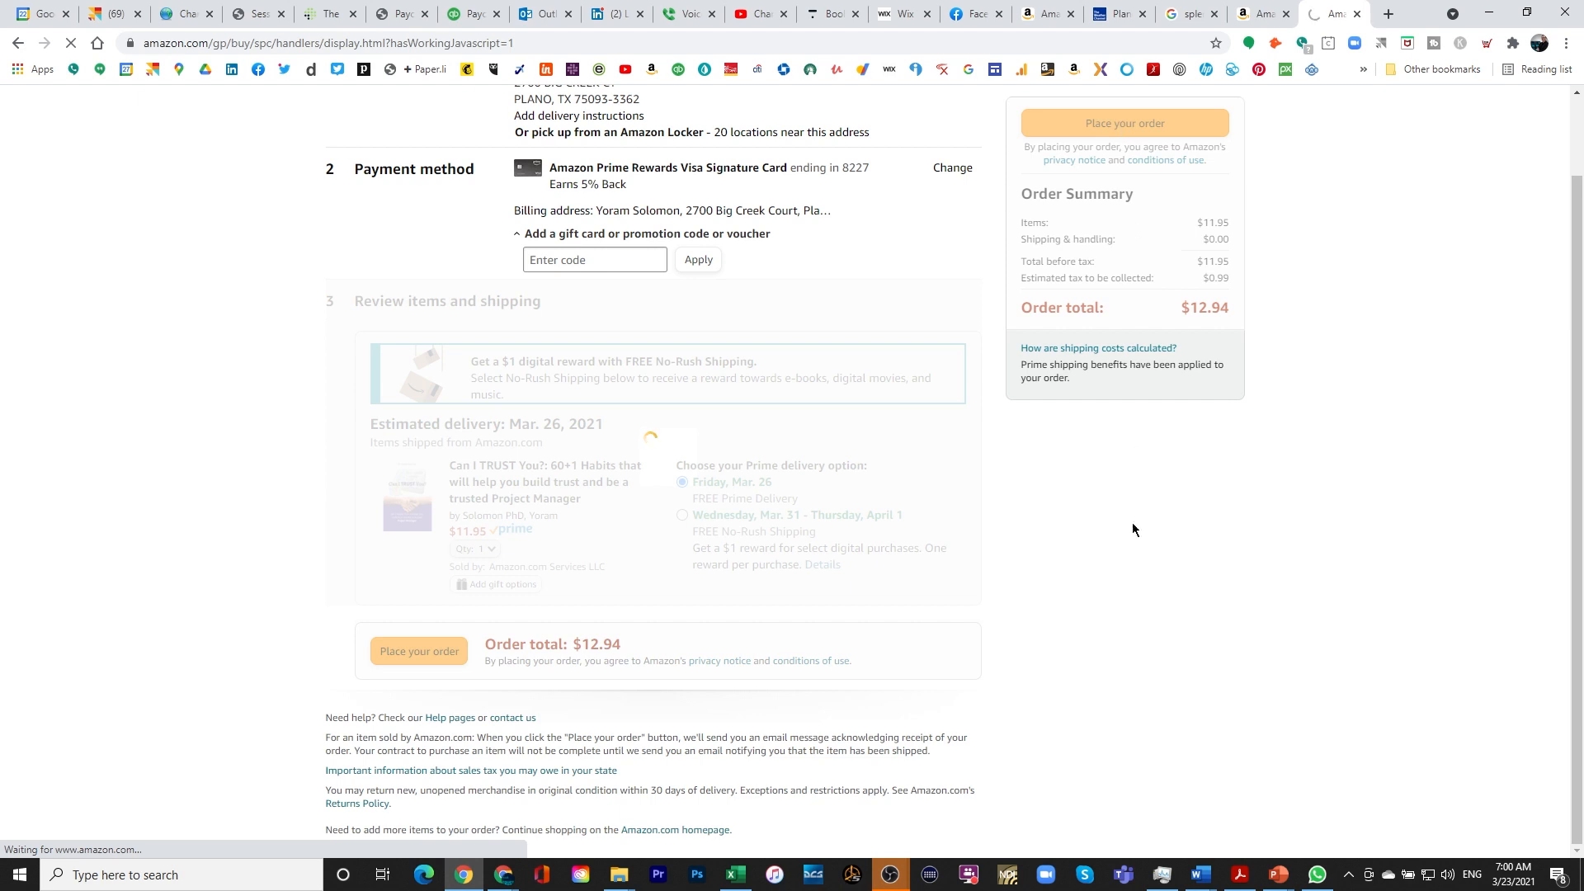